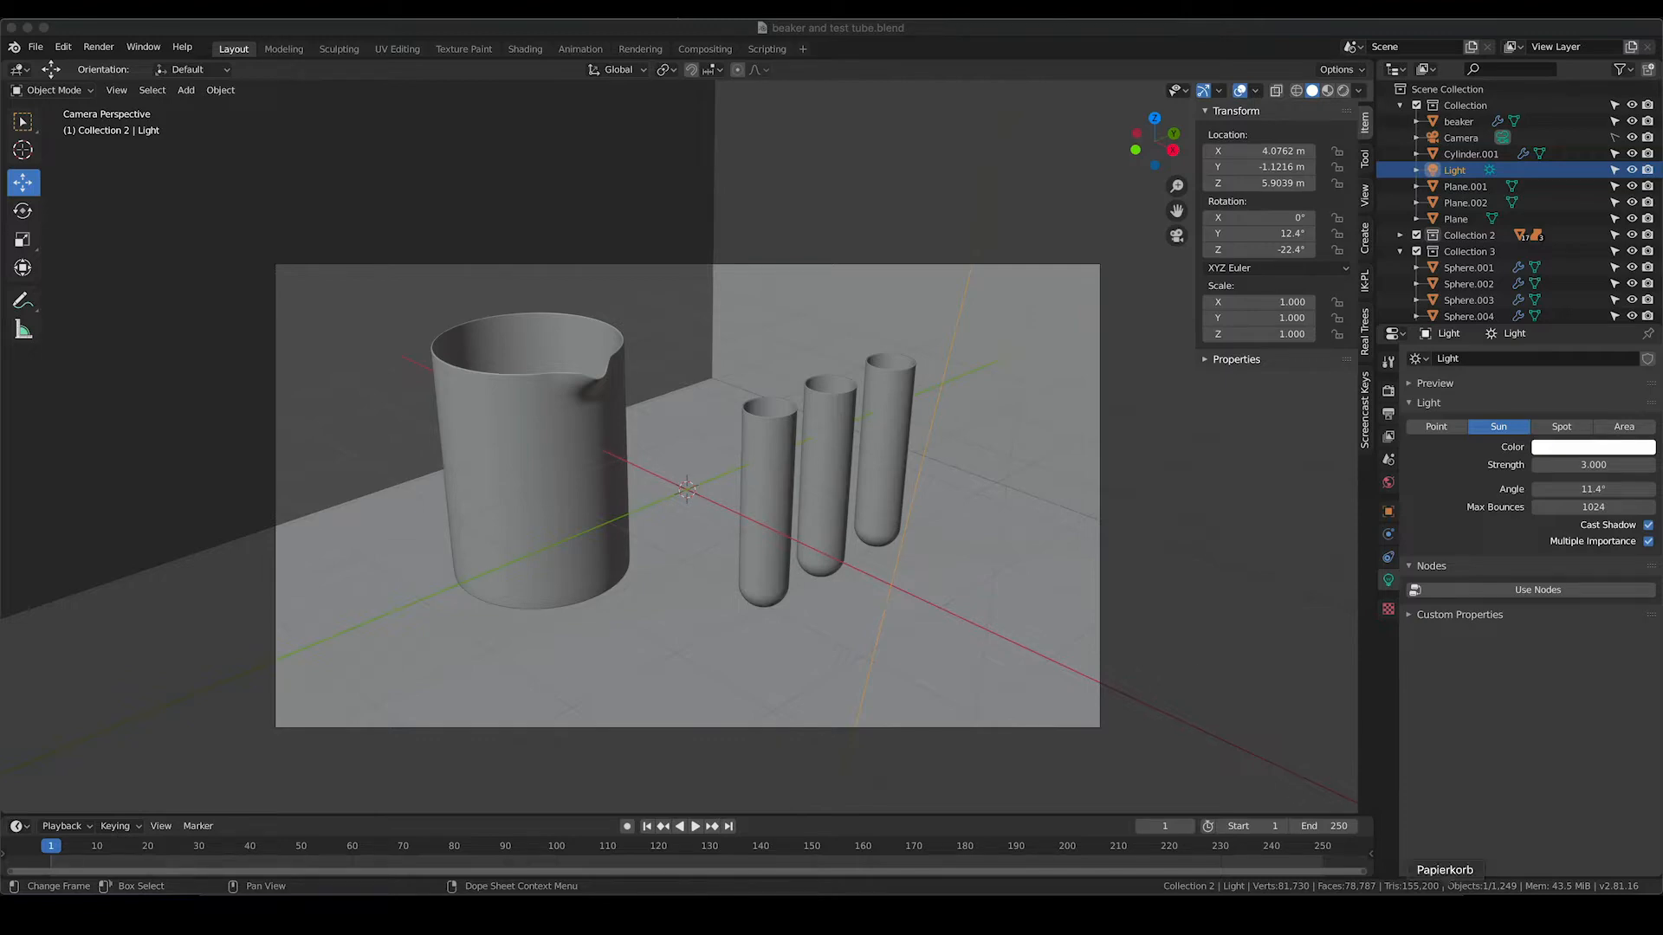
# View the reference picture of the wooden test tube rack and close it again
pyautogui.click(1412, 900)
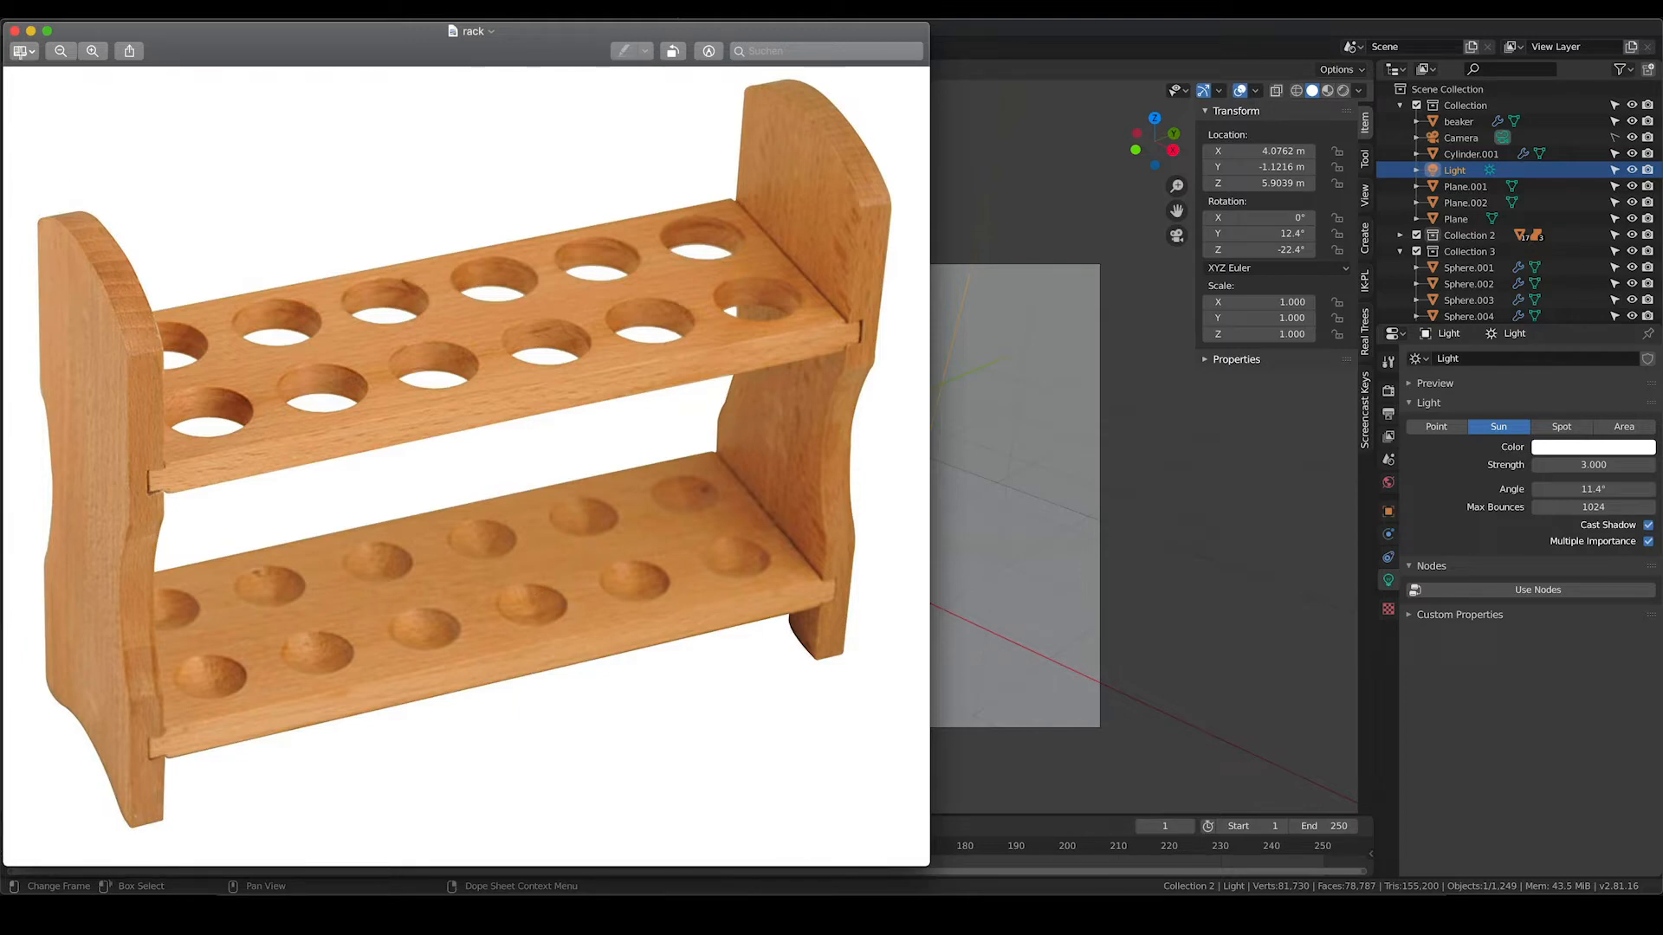
pyautogui.click(15, 33)
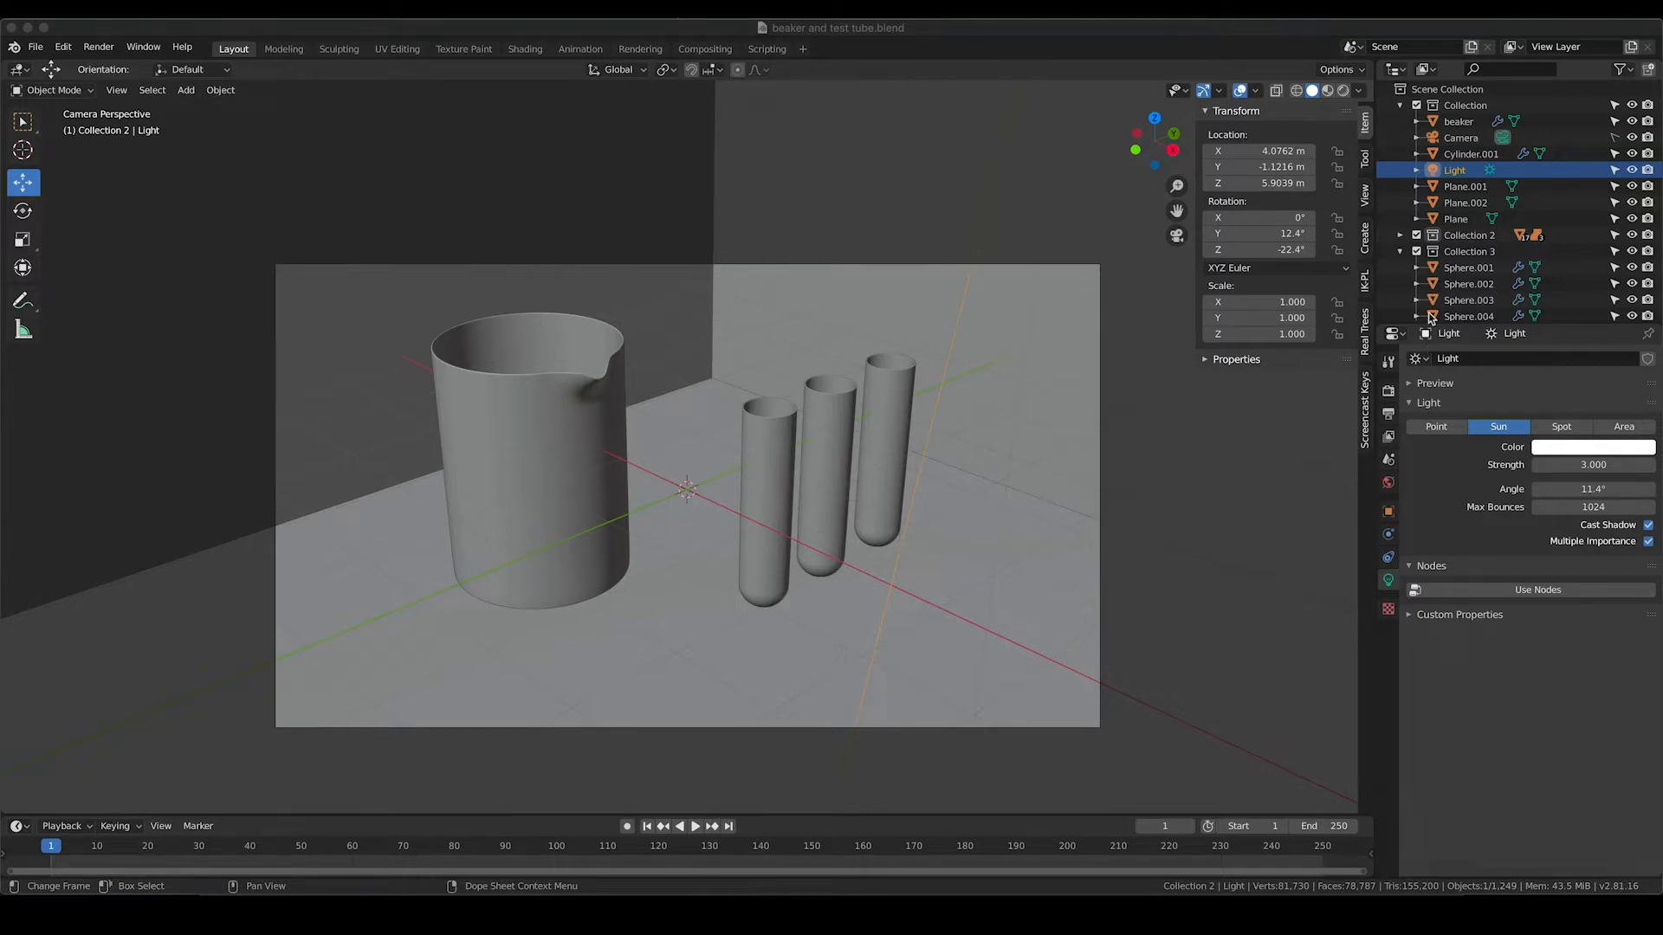
# Collapse Collection 3 in the outliner and delete the beaker together with the liquid cylinder inside it
pyautogui.click(1399, 253)
pyautogui.click(1401, 251)
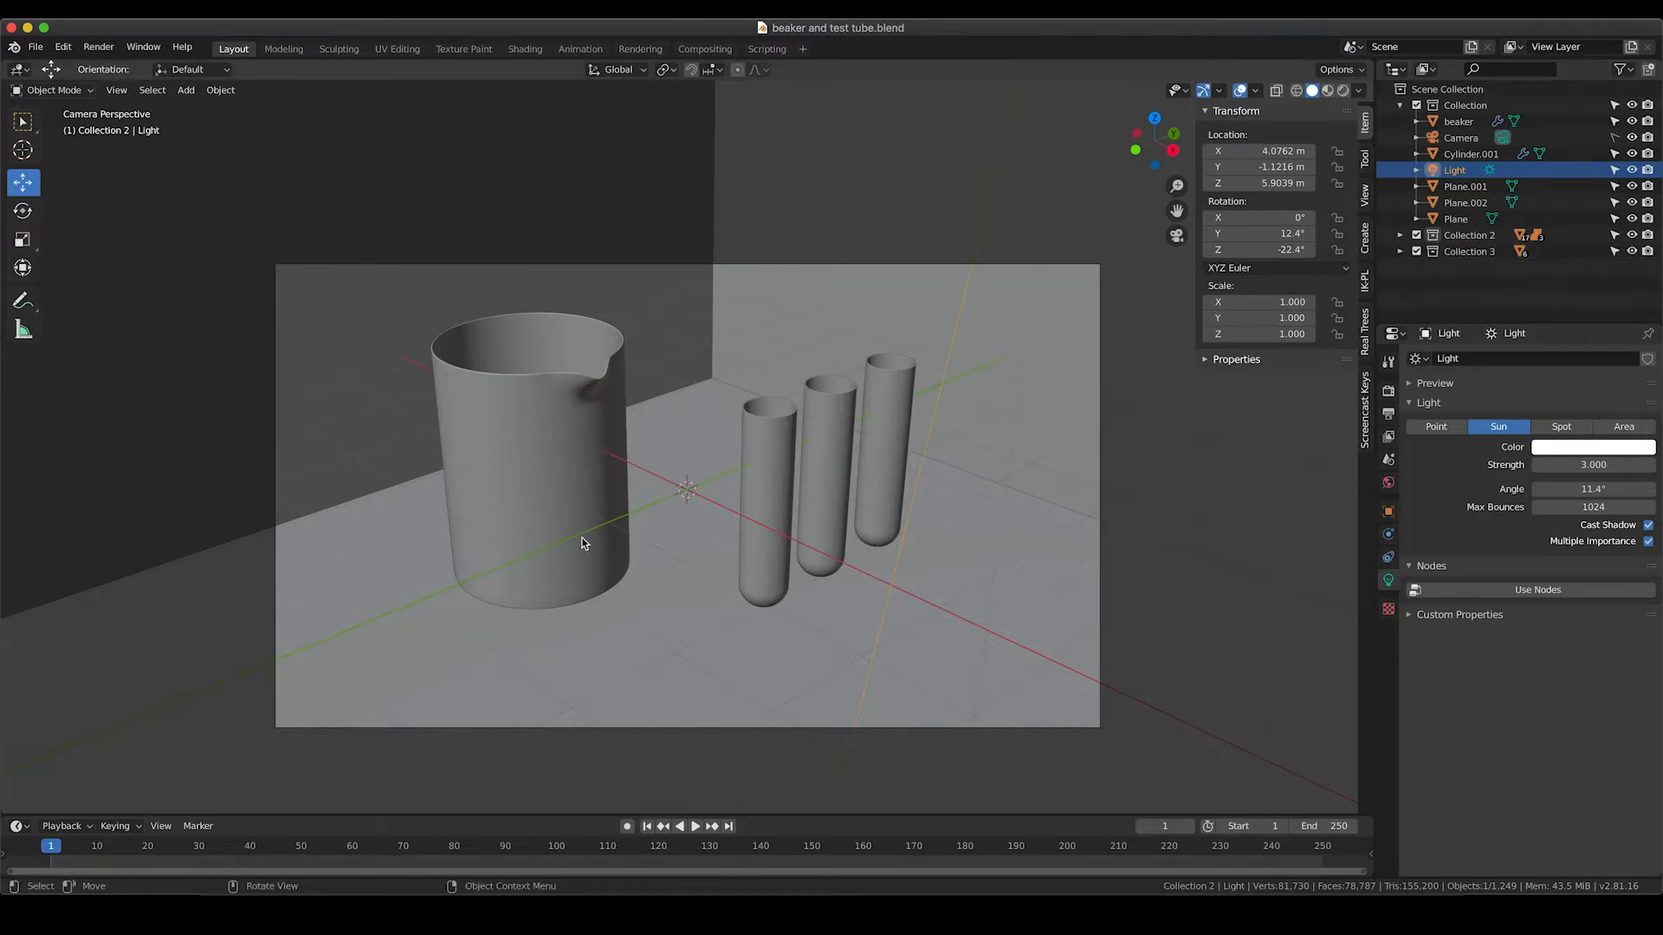
pyautogui.click(552, 474)
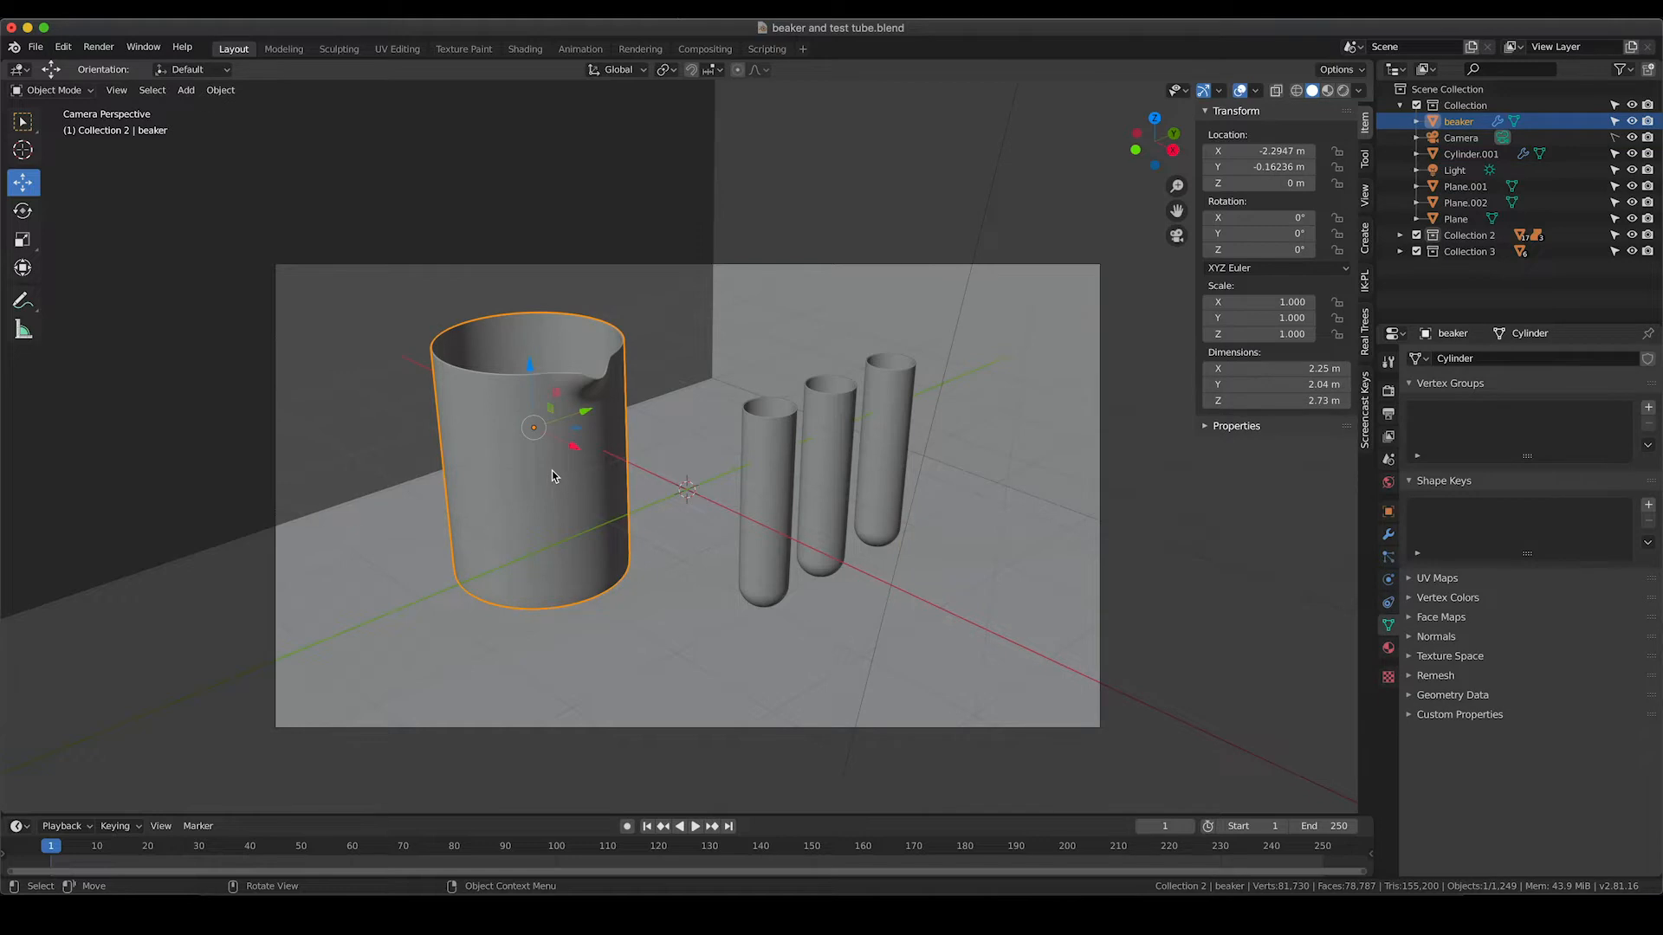
pyautogui.press('x')
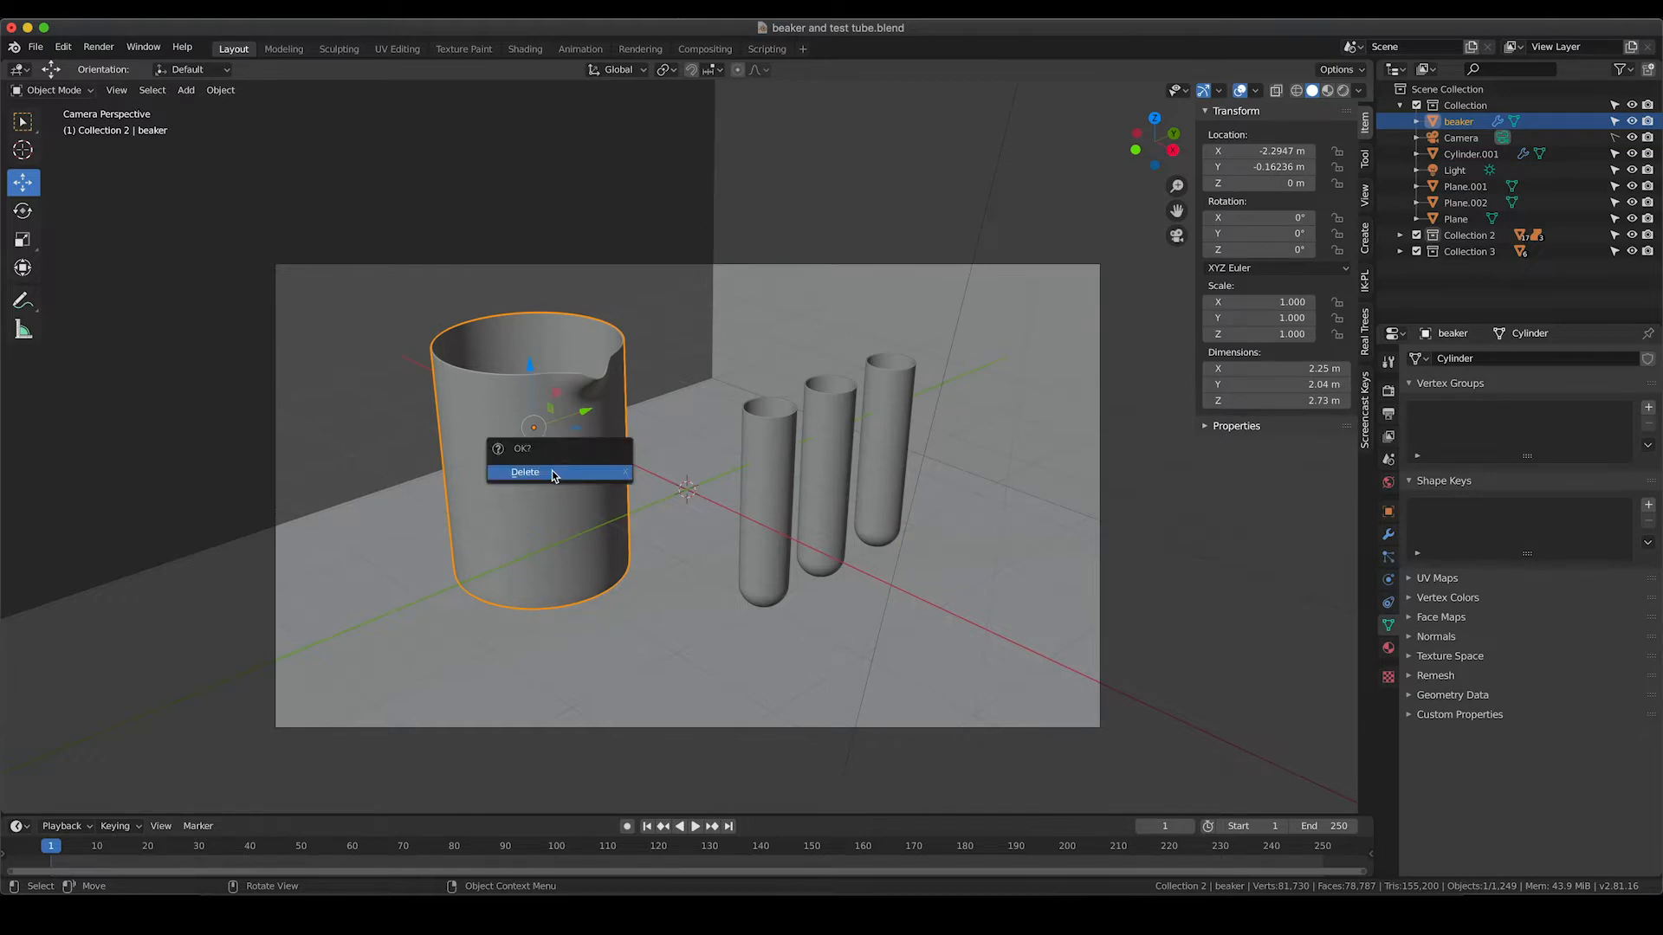
pyautogui.click(553, 472)
pyautogui.click(549, 528)
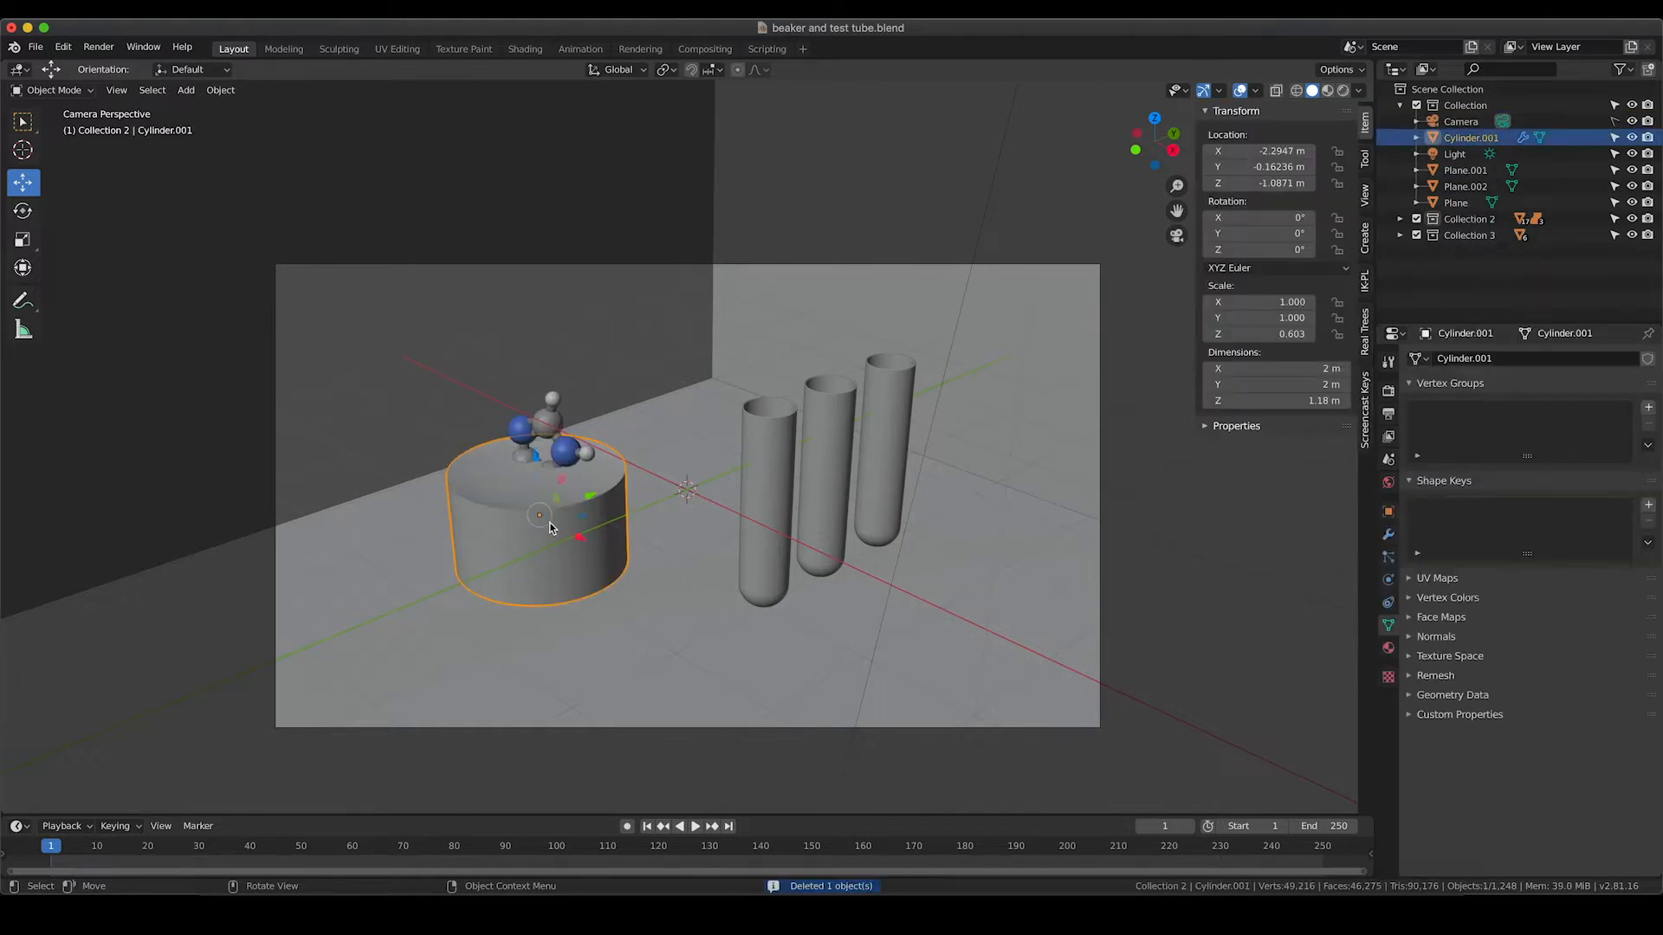
pyautogui.press('x')
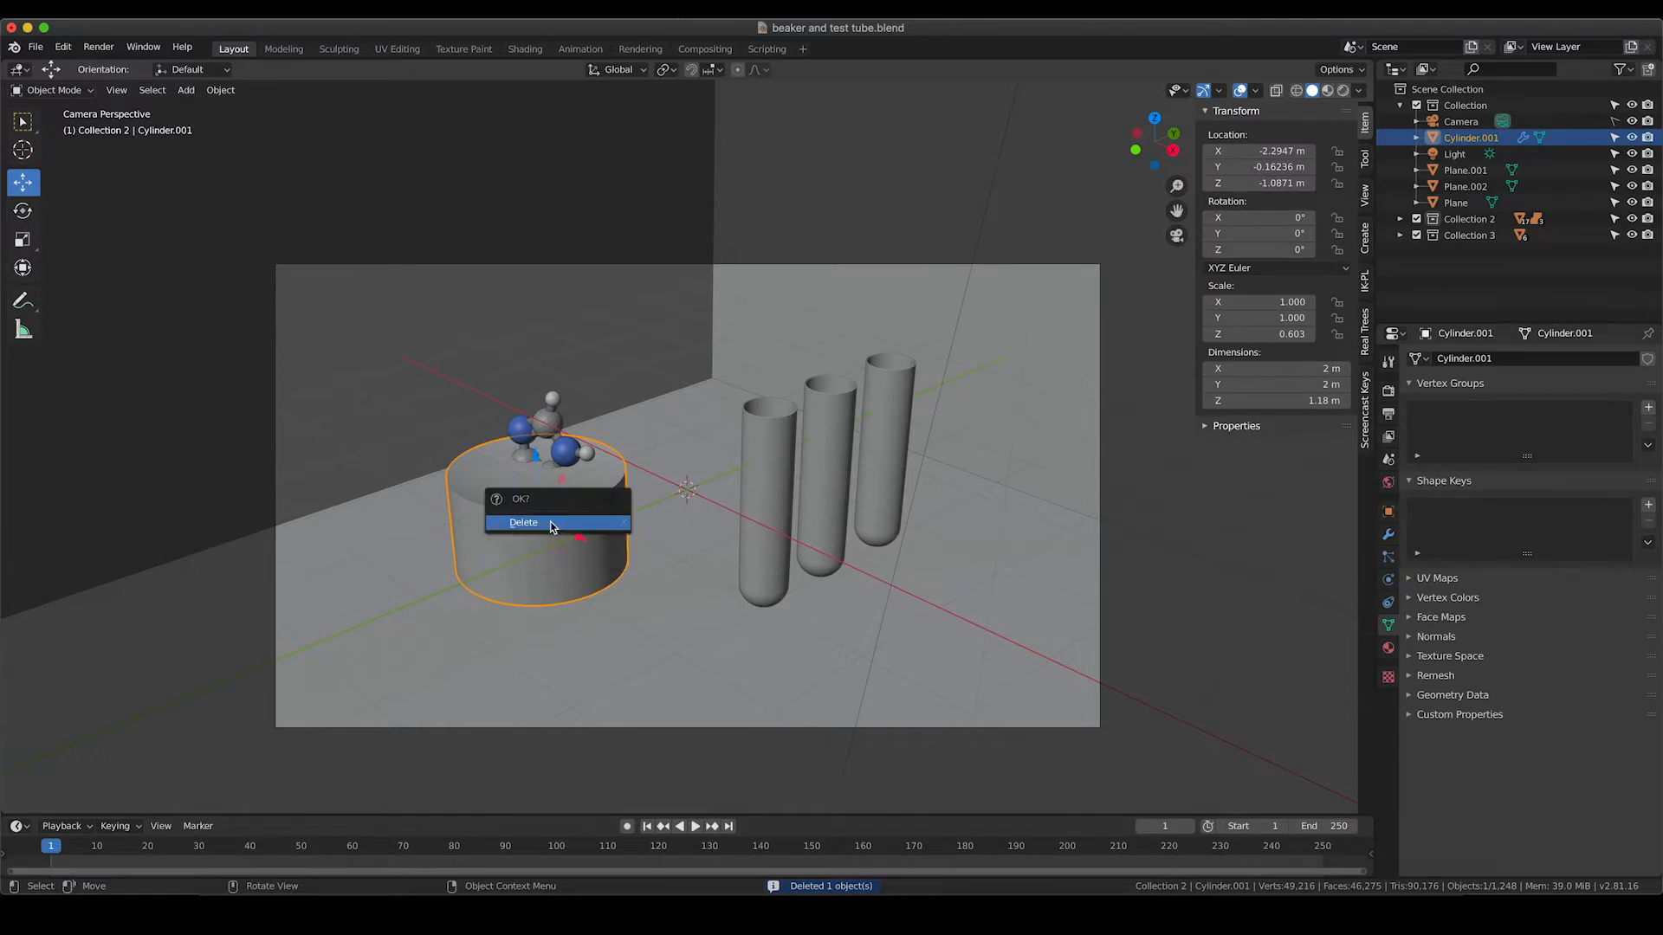
pyautogui.click(554, 523)
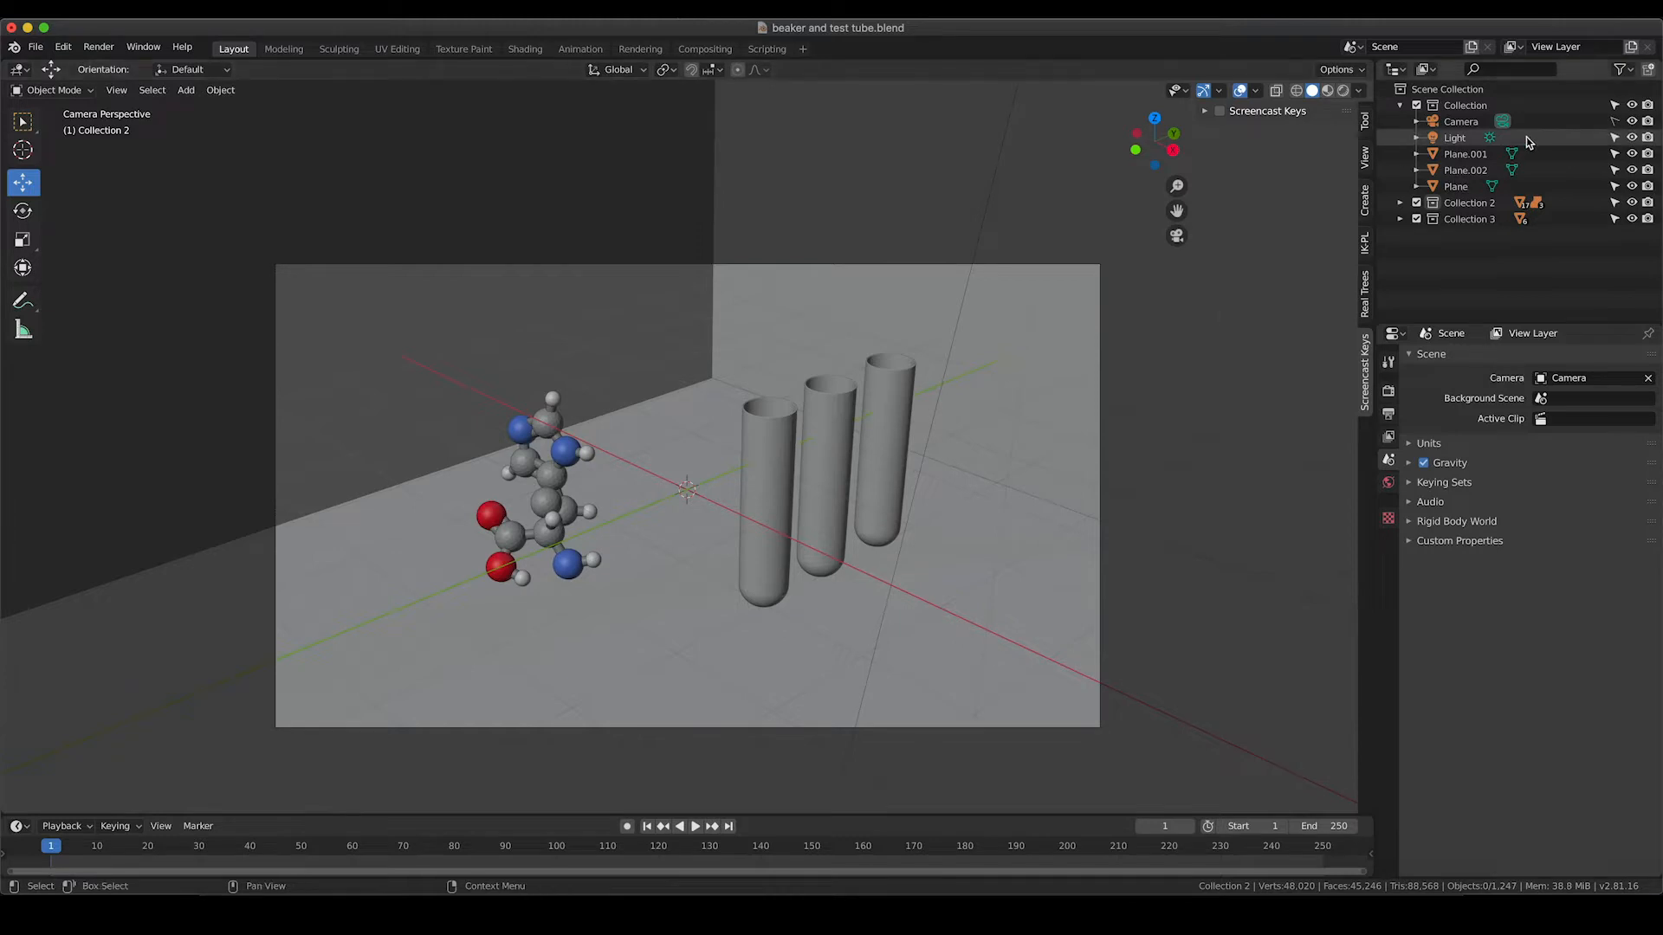
# Check the contents of Collection 2 and rename the collection to "molecule"
pyautogui.click(1399, 203)
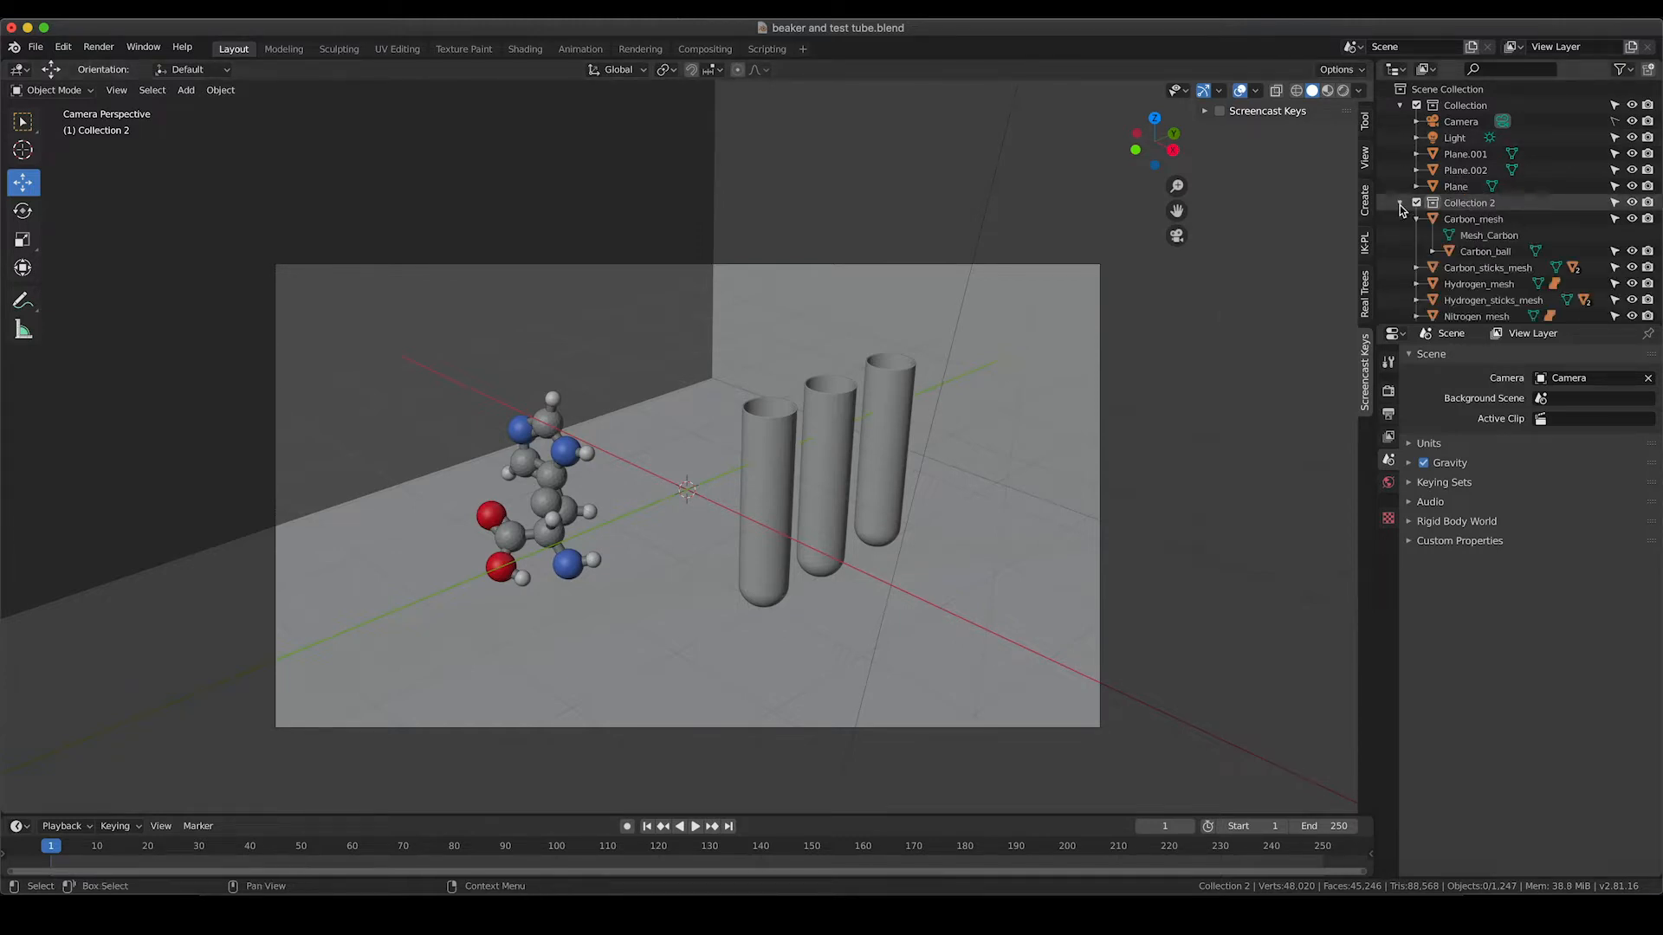
pyautogui.click(1415, 219)
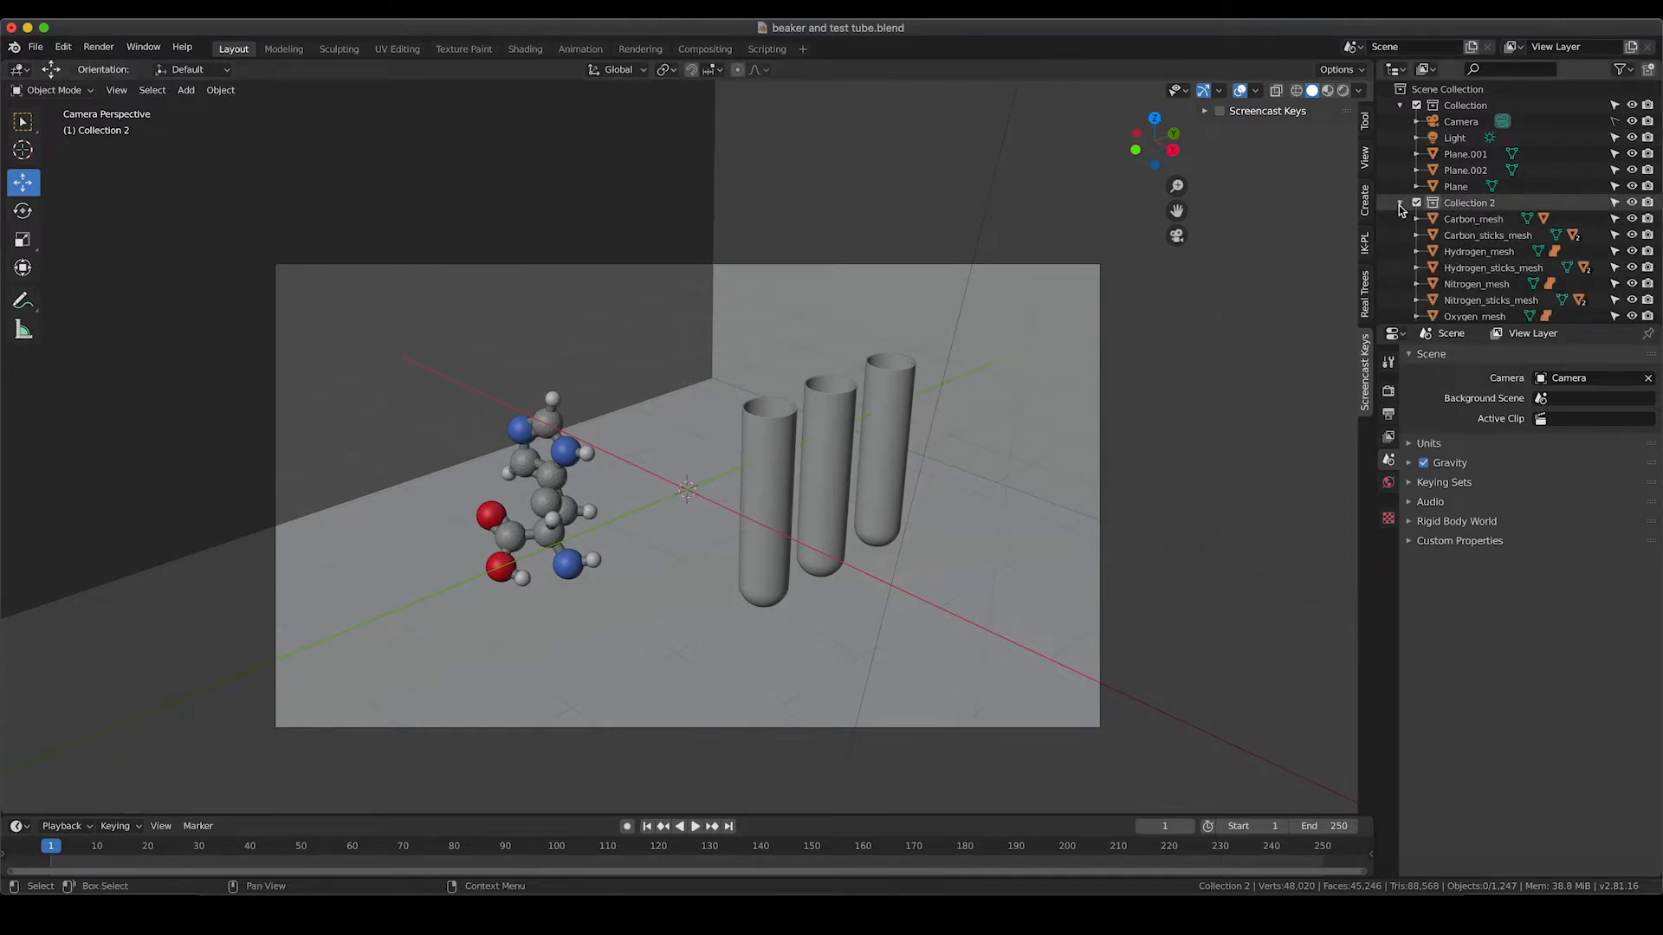
pyautogui.click(1399, 204)
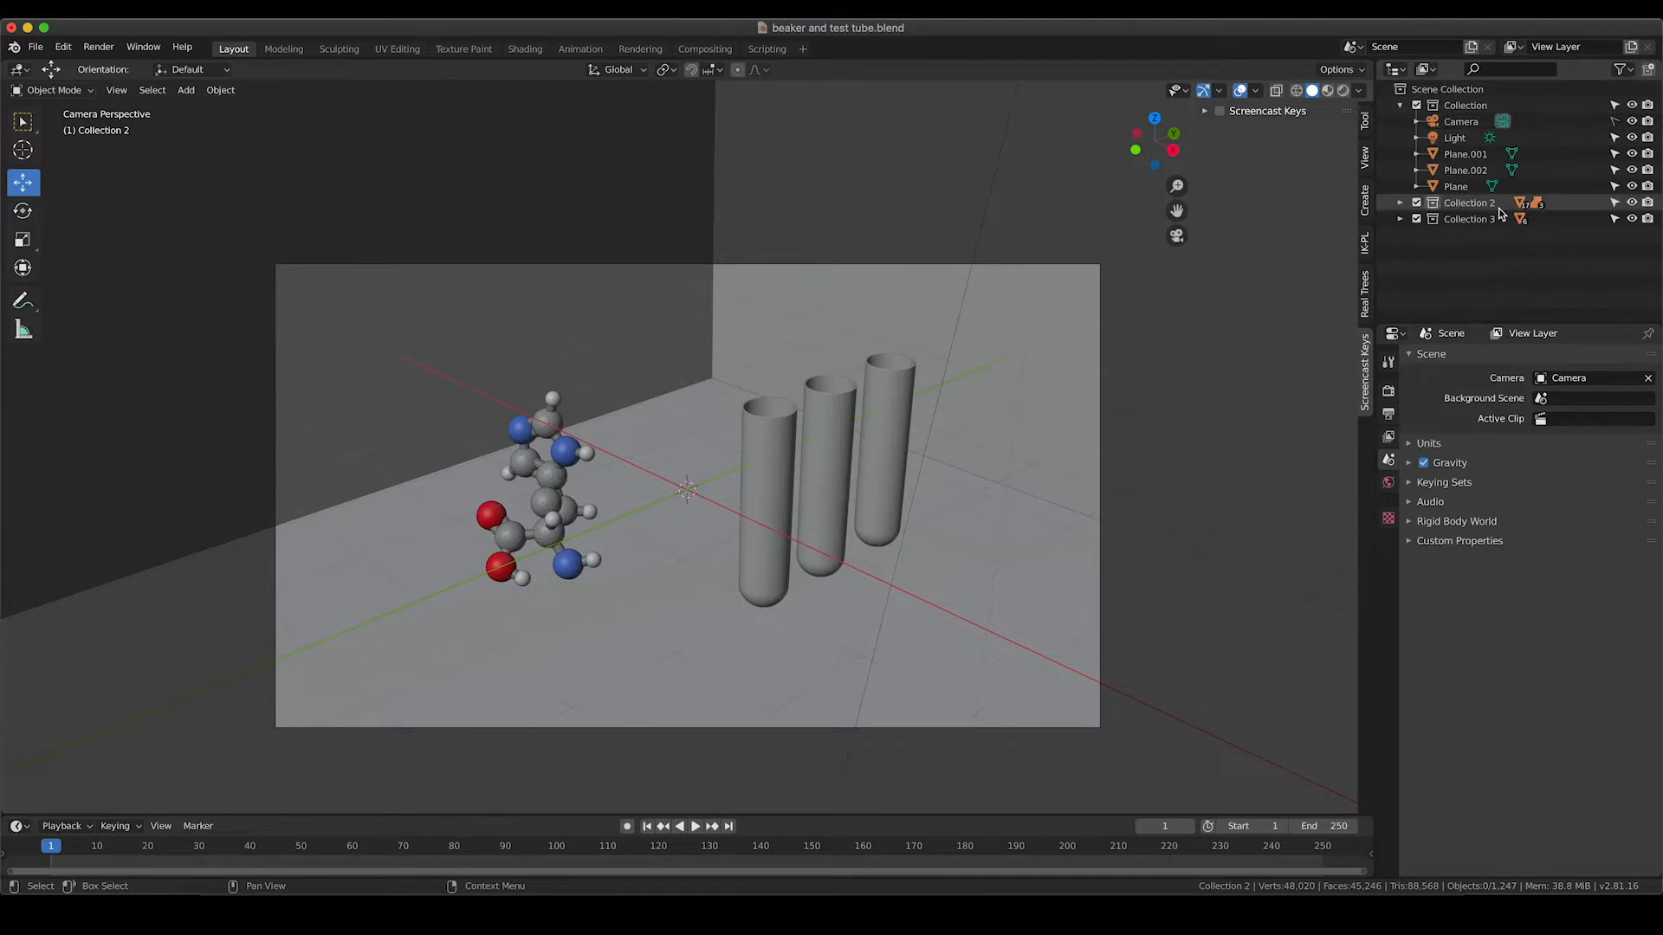
pyautogui.doubleClick(1472, 202)
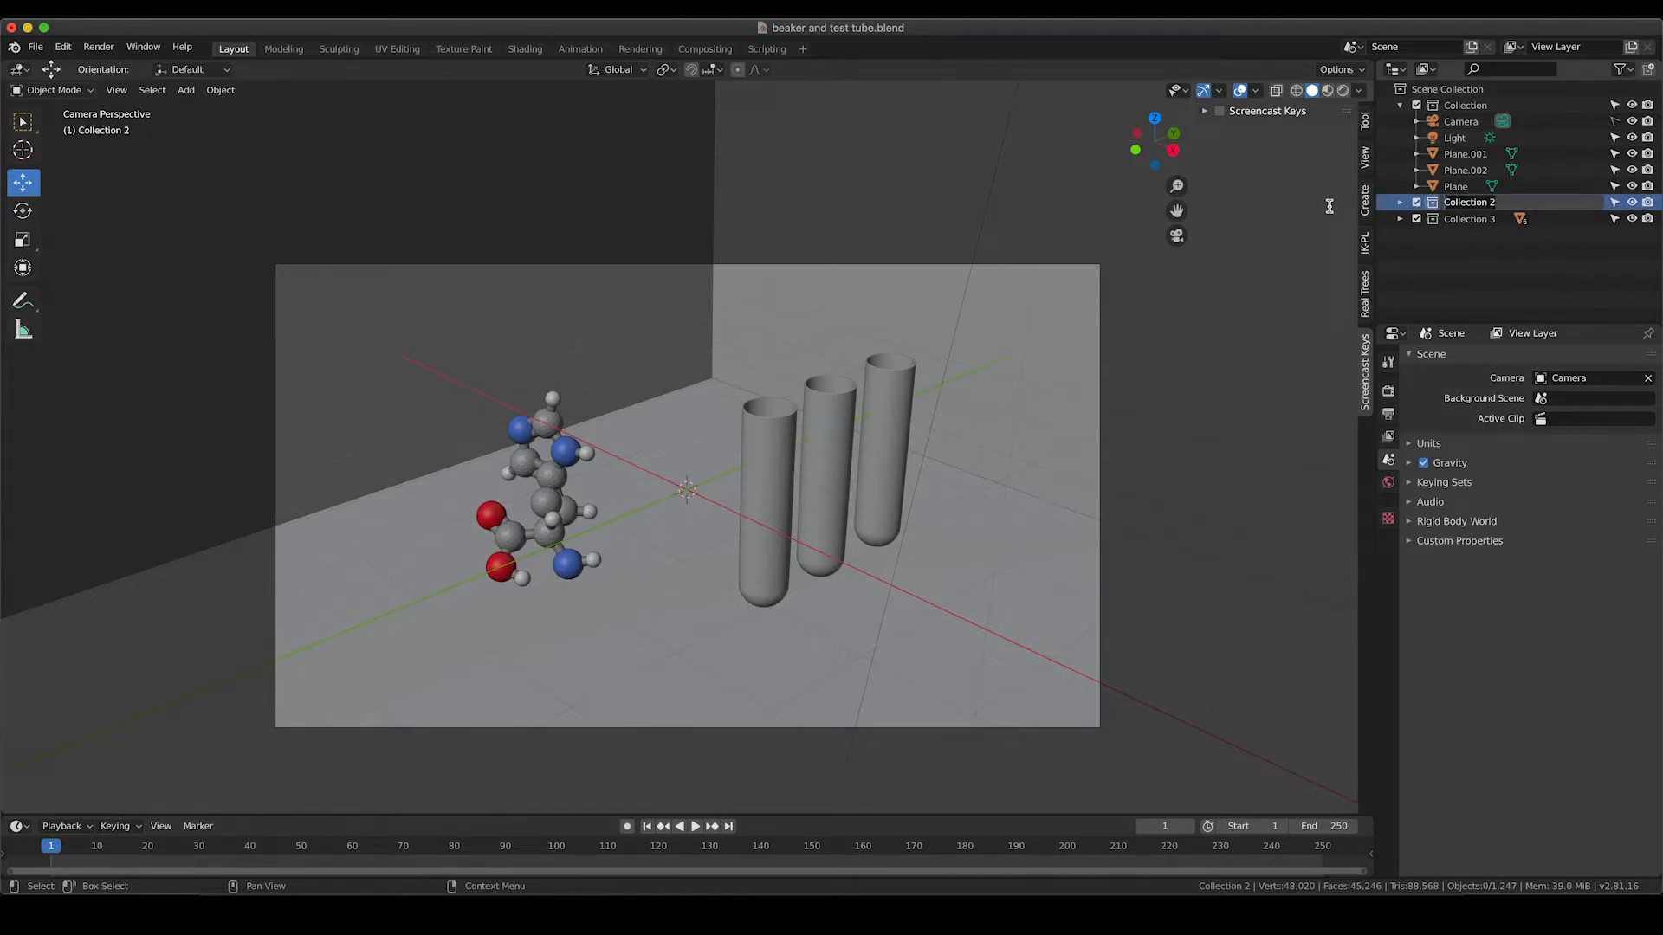
pyautogui.write('molecule')
pyautogui.press('Return')
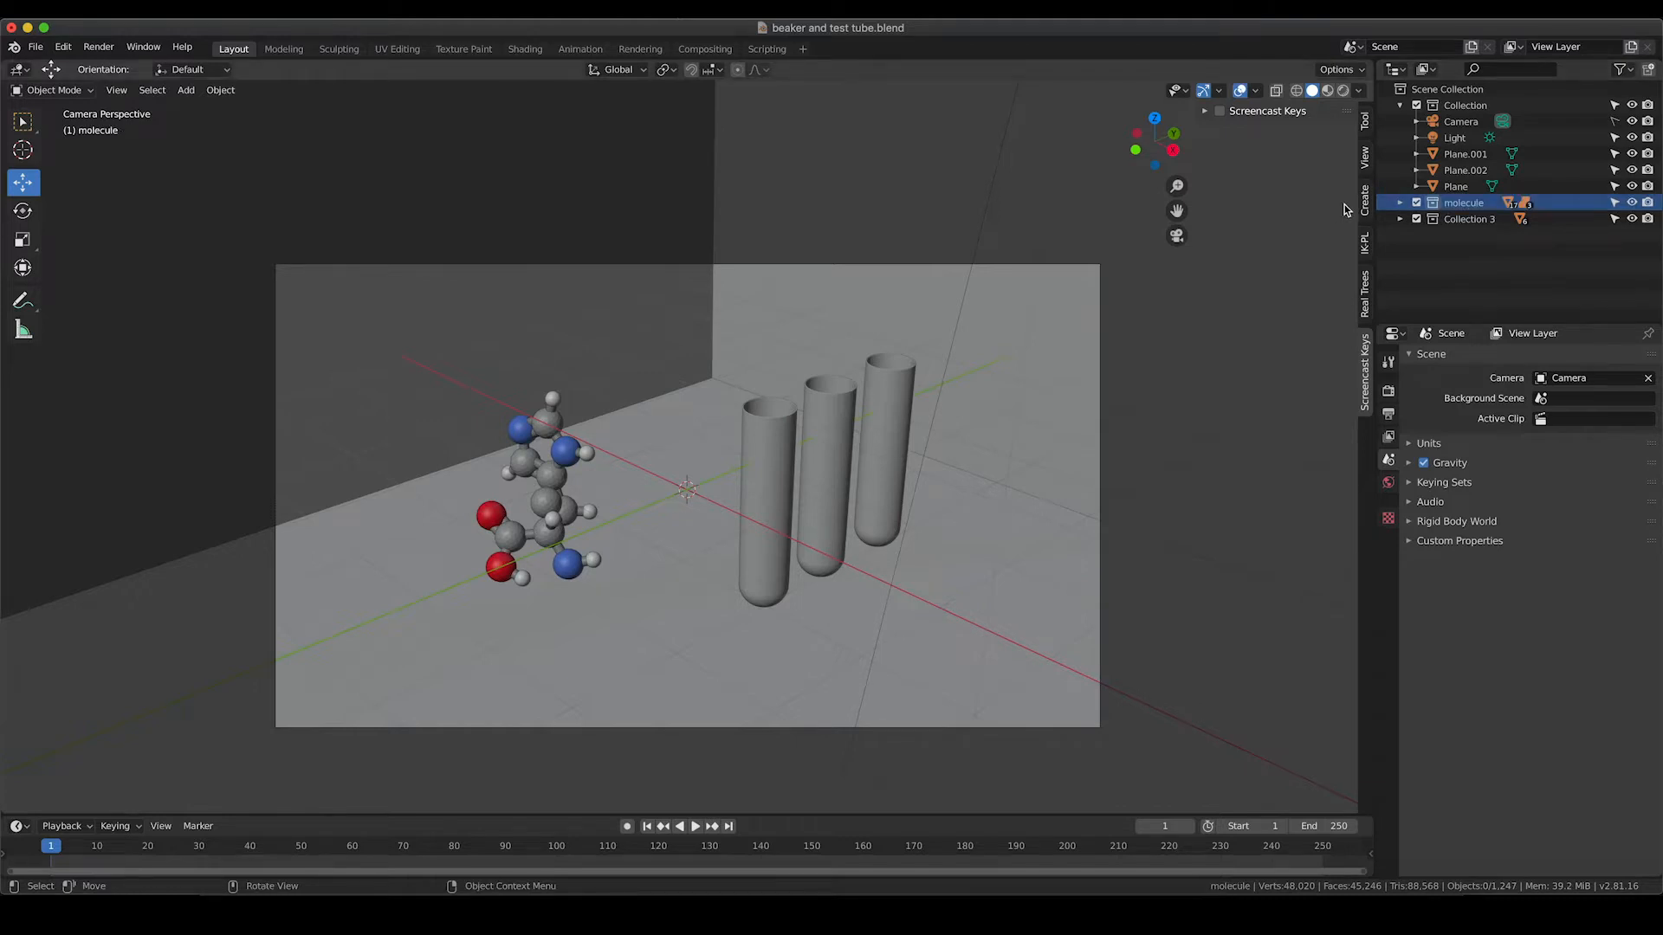
# Rename Collection 3, which holds the test tube objects, to "test tubes"
pyautogui.click(1405, 221)
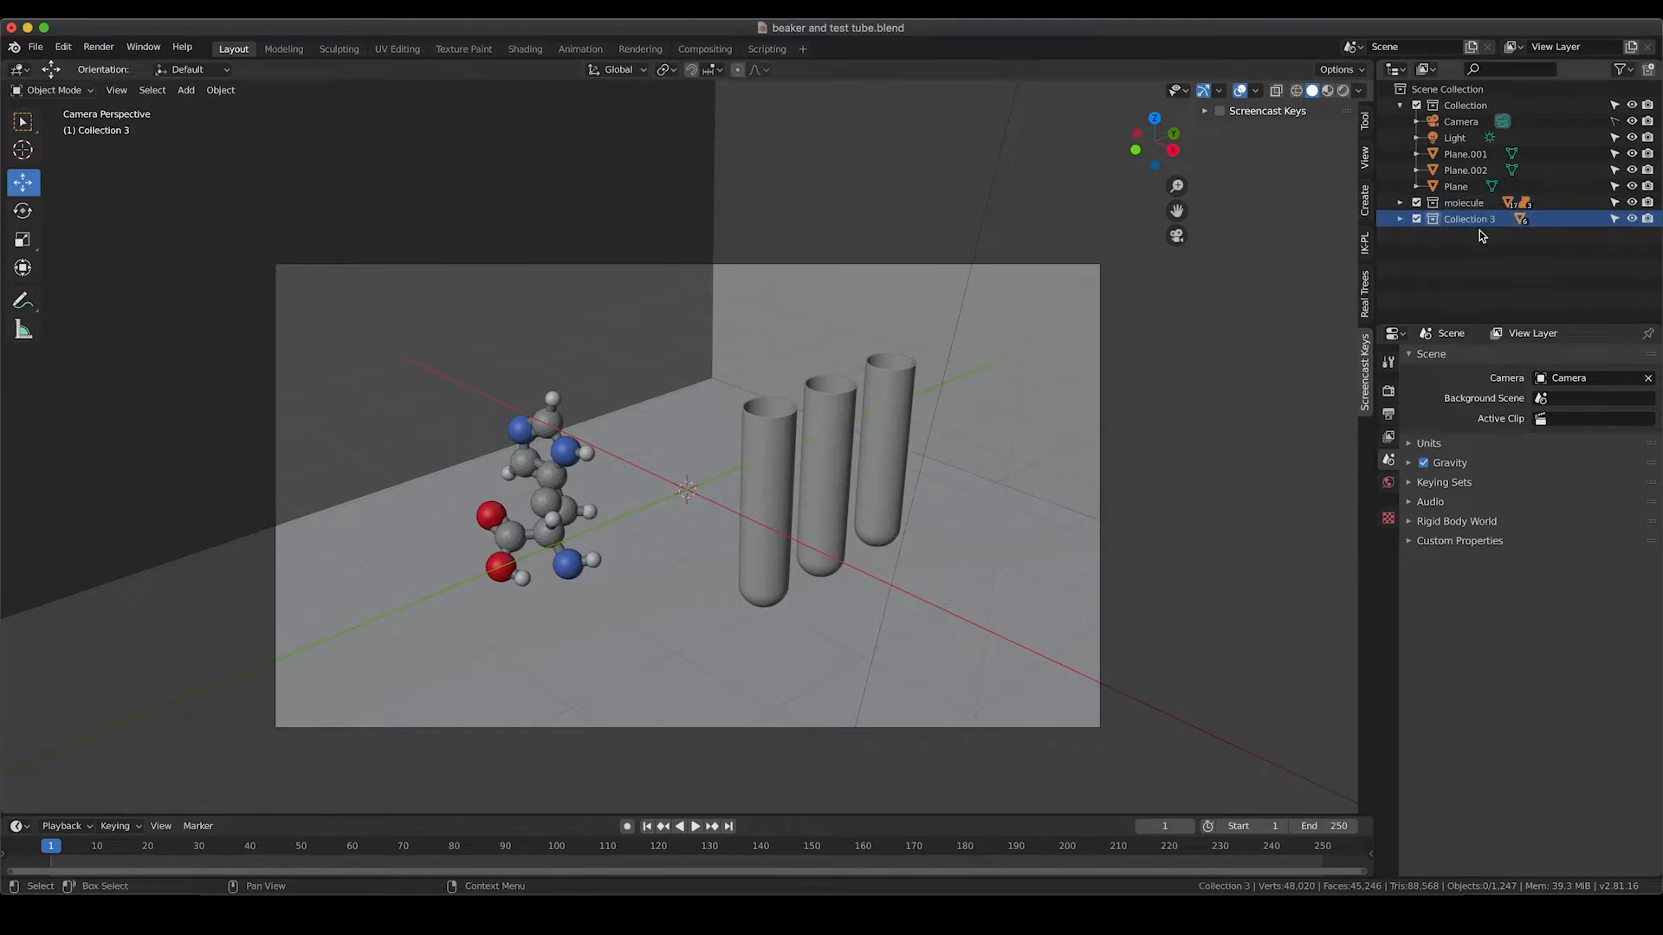
pyautogui.click(826, 422)
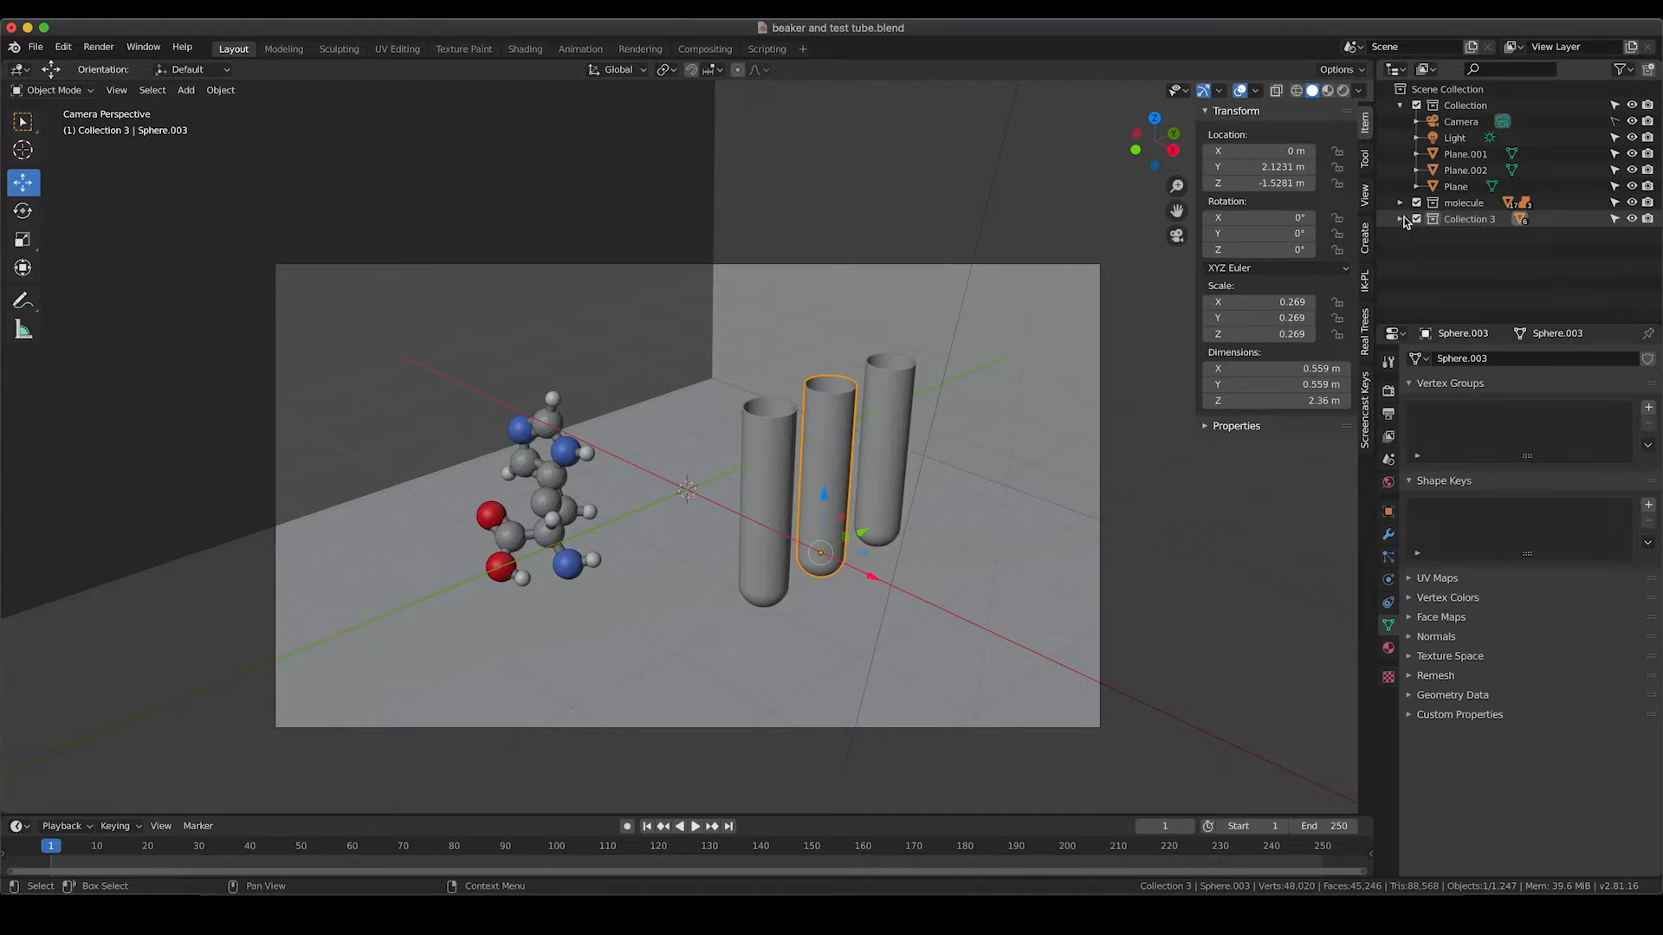
pyautogui.click(1401, 219)
pyautogui.click(1459, 220)
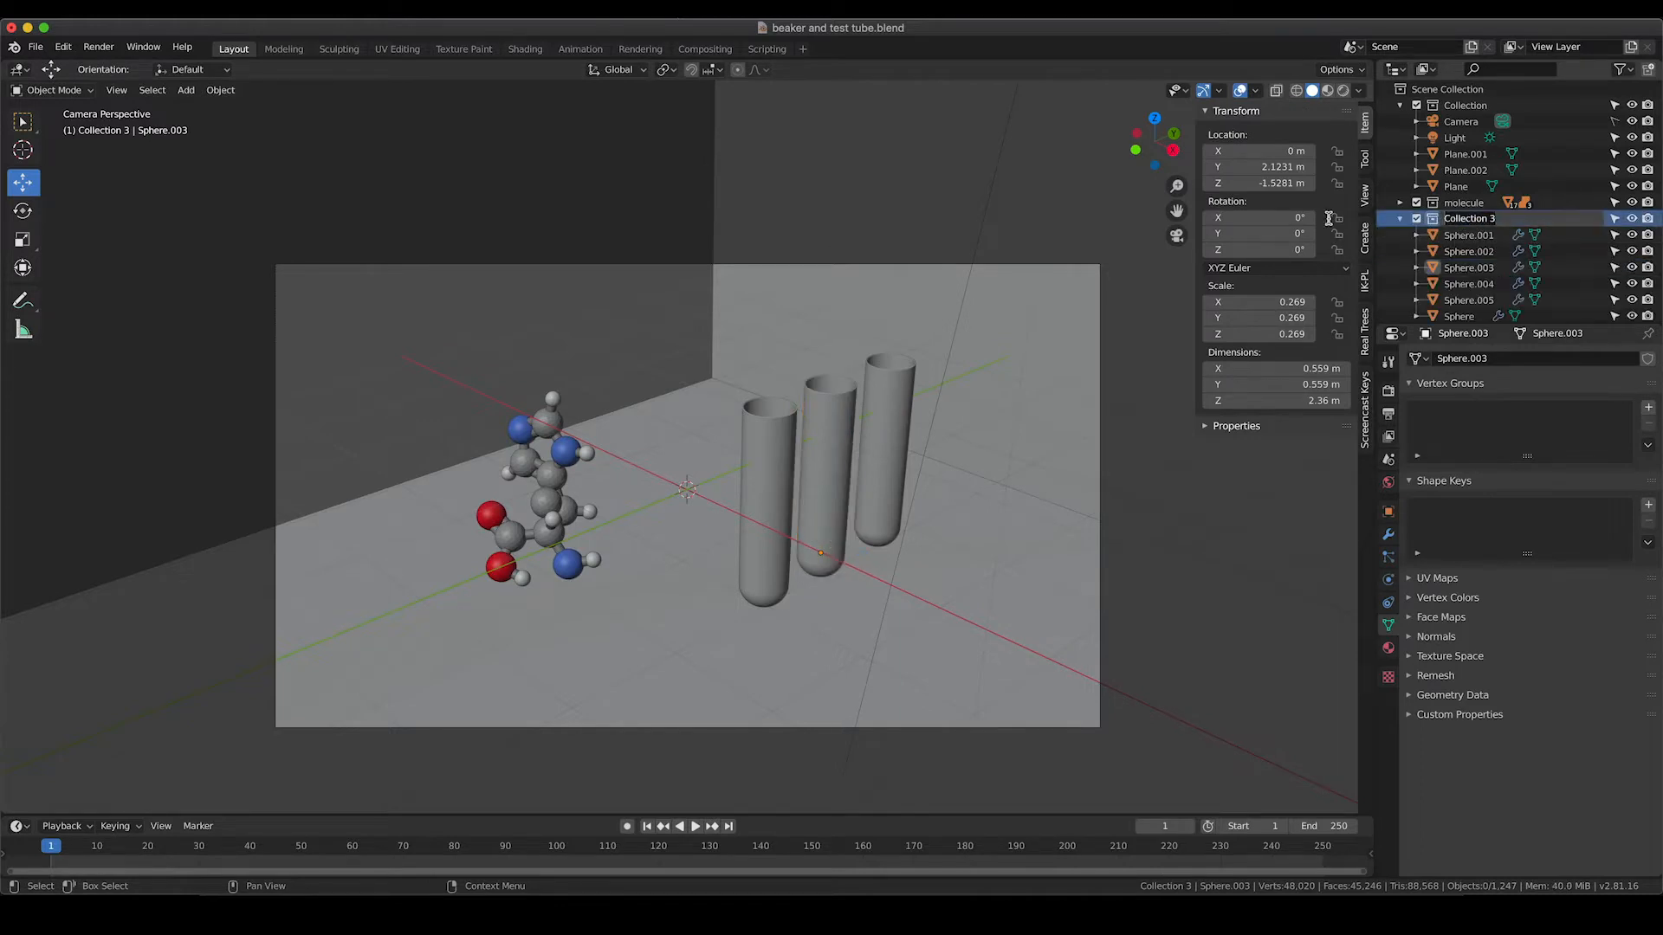
pyautogui.write('test tubes')
pyautogui.press('Return')
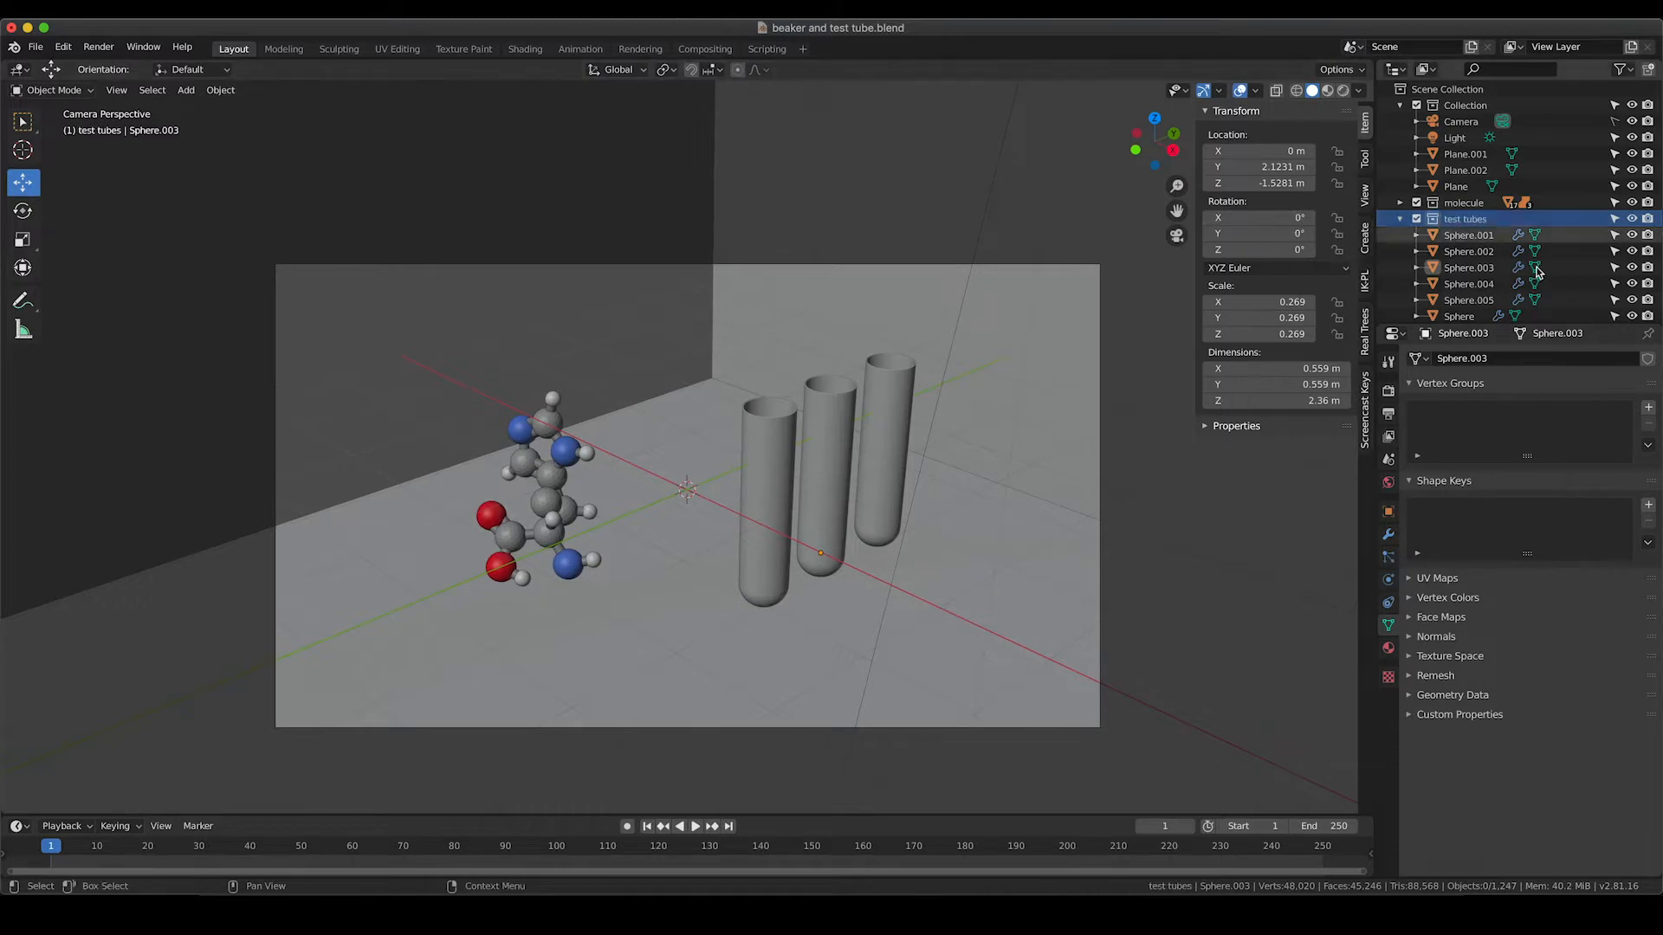
# Collapse the test tubes collection and the main Collection, and hide the molecule collection in the viewport
pyautogui.click(1400, 219)
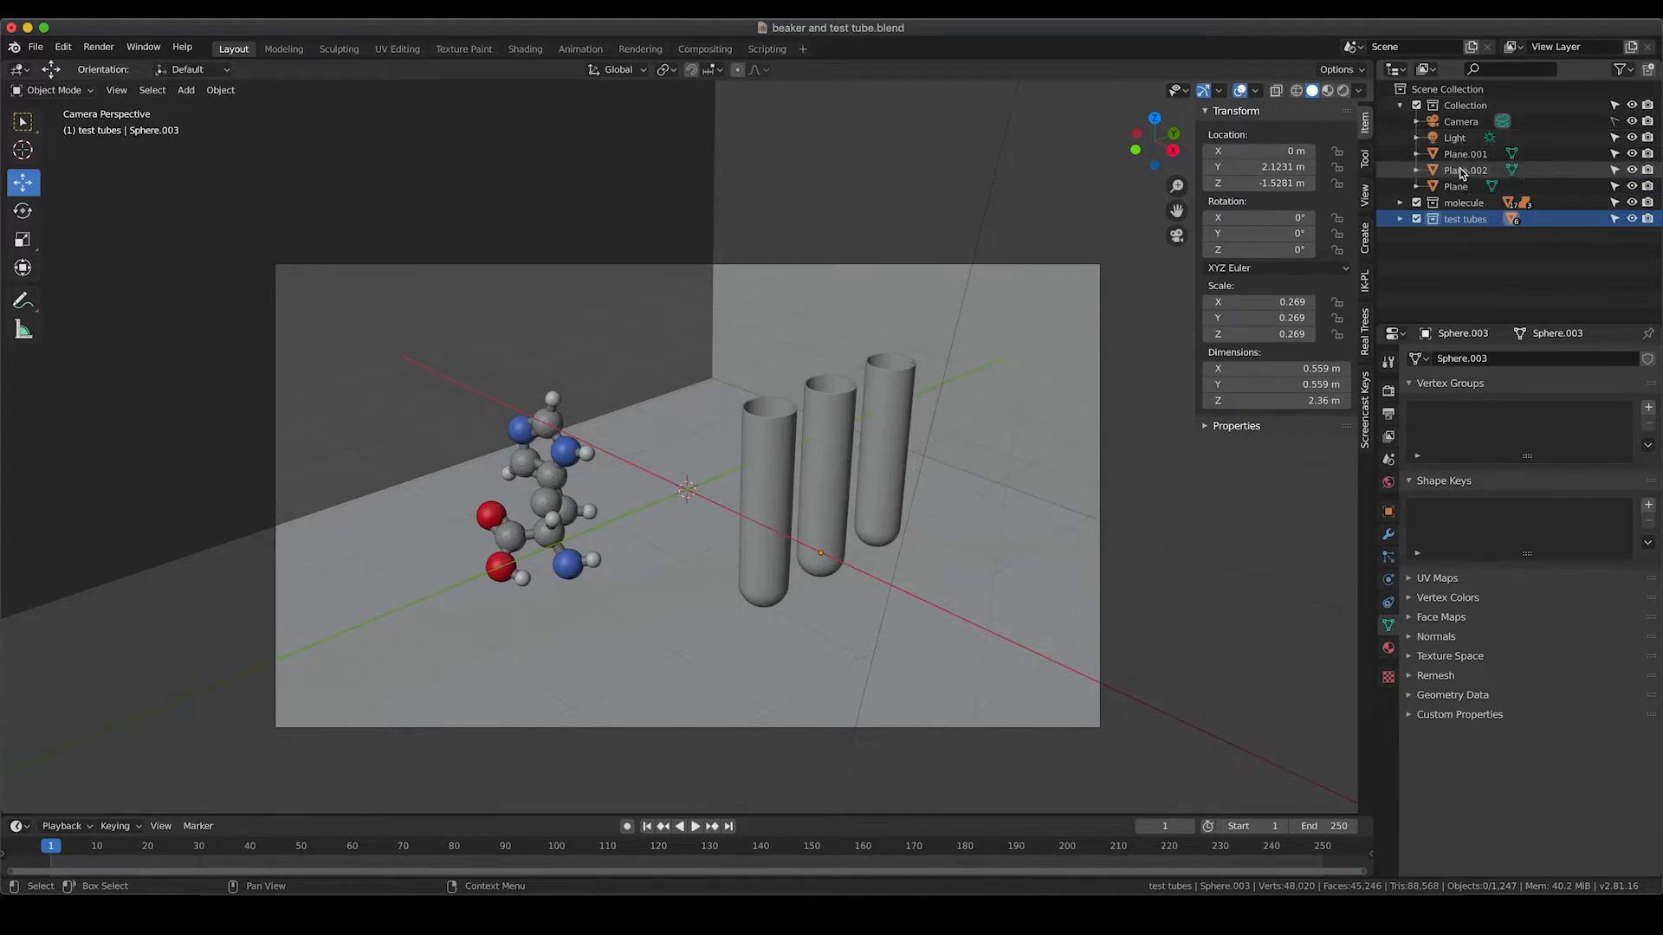
pyautogui.click(1400, 105)
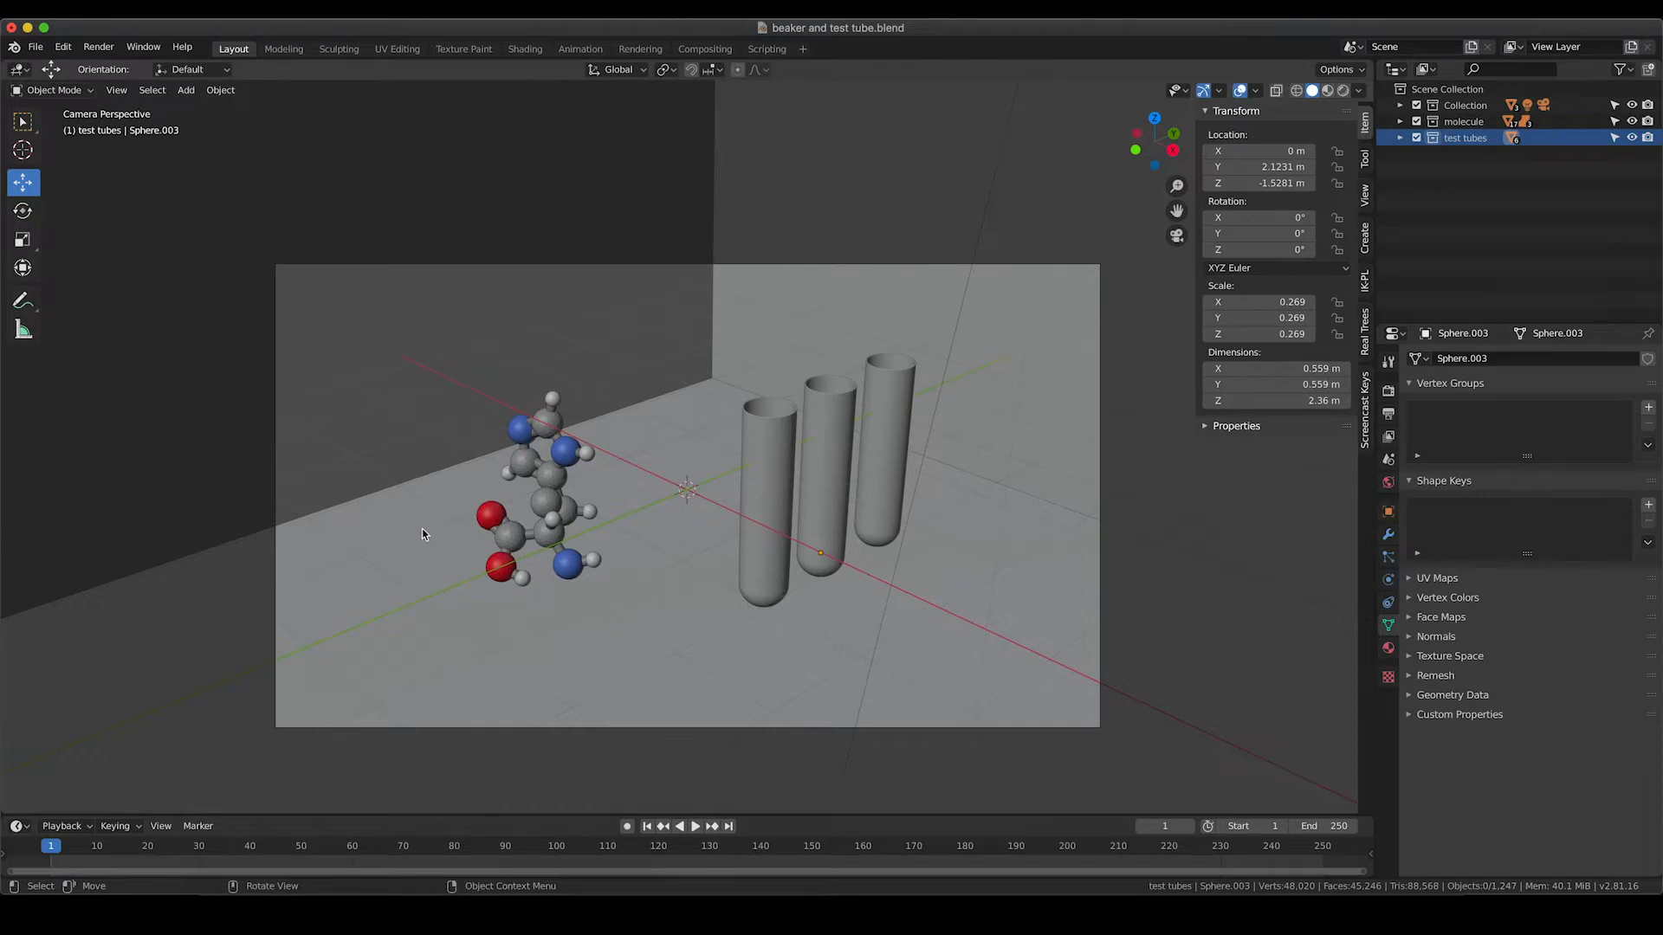
pyautogui.click(1632, 123)
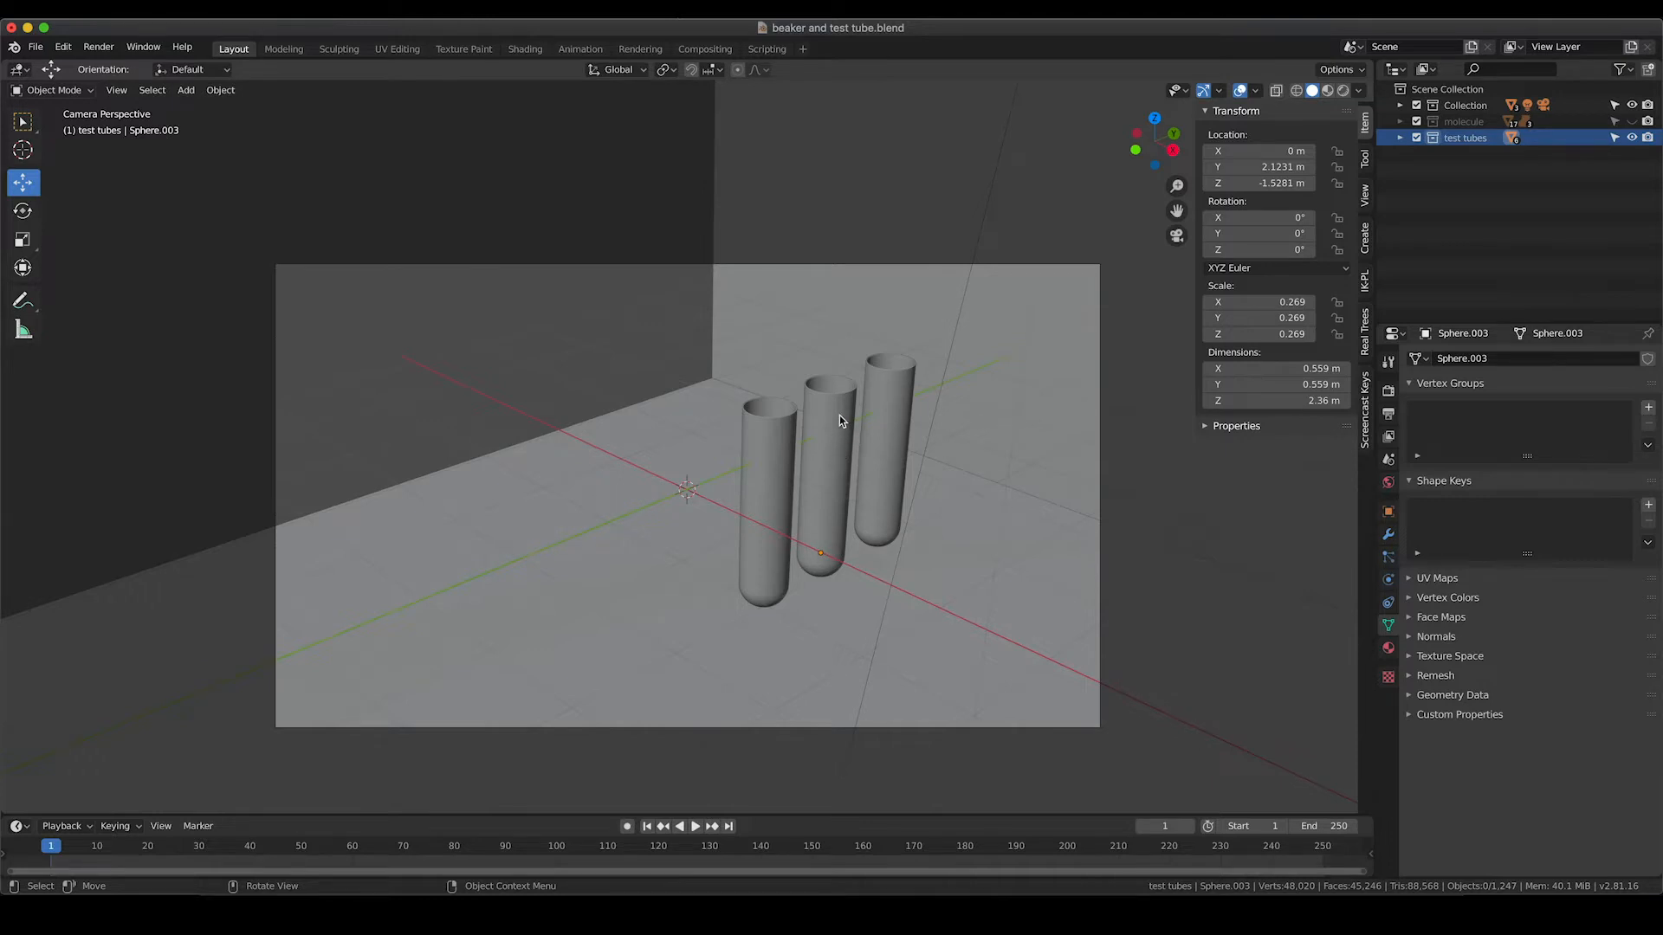
# Delete the middle and rear test tubes along with the liquids inside them, keeping only the front tube
pyautogui.click(840, 414)
pyautogui.keyDown('shift'); pyautogui.click(888, 500); pyautogui.keyUp('shift')
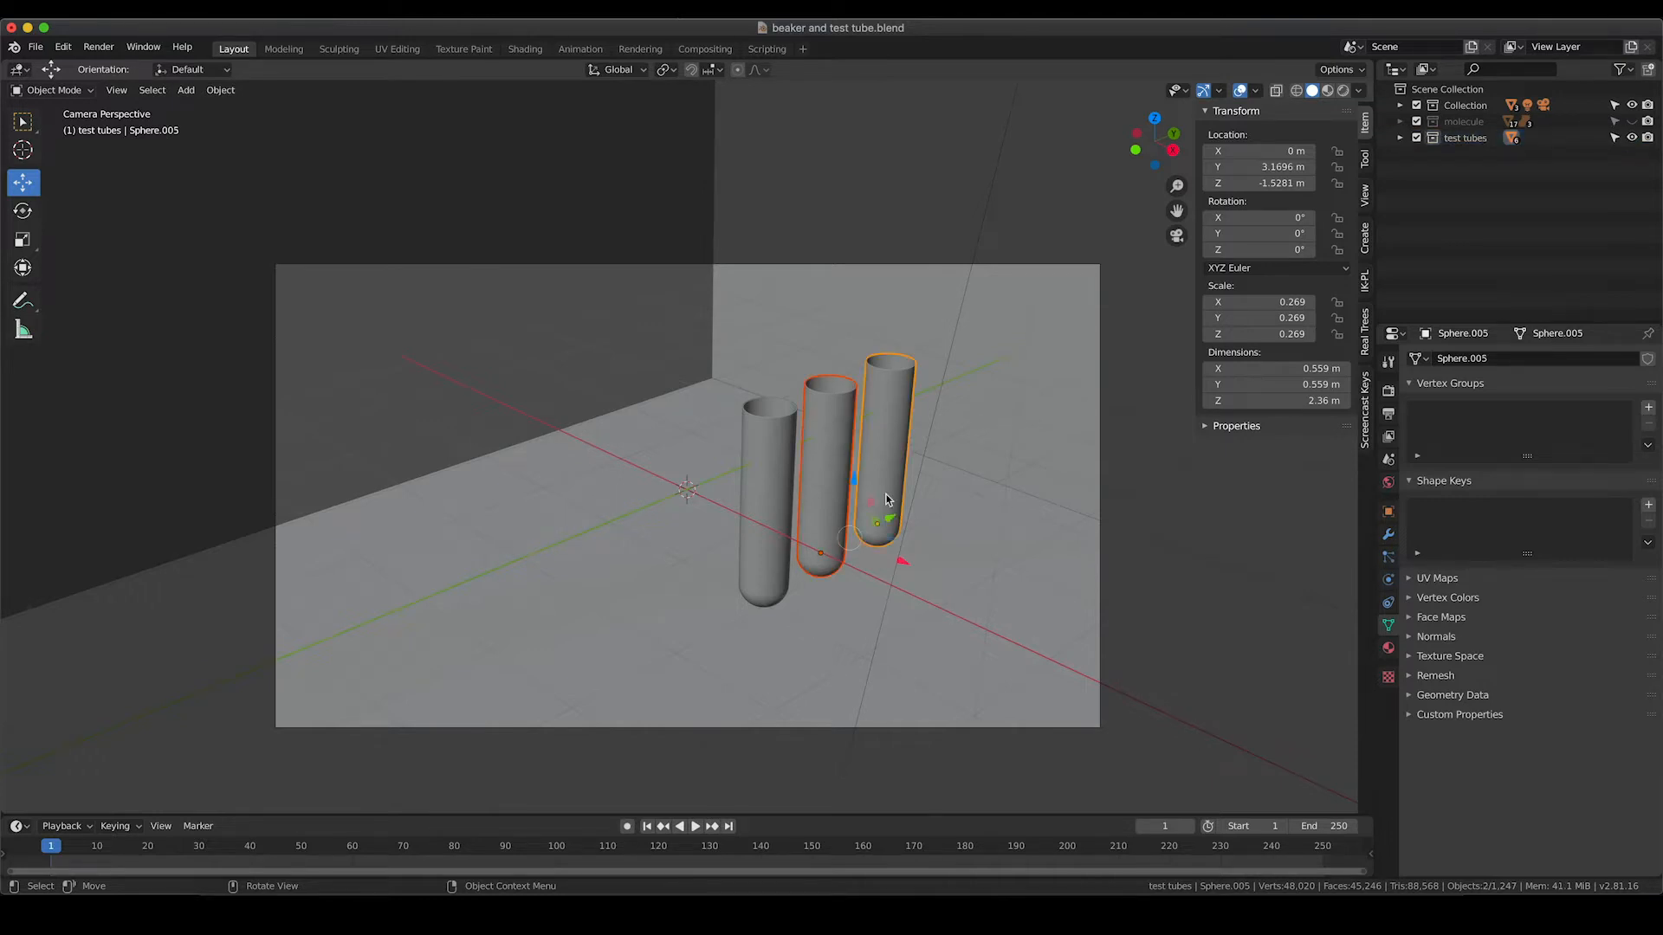
pyautogui.press('x')
pyautogui.click(888, 495)
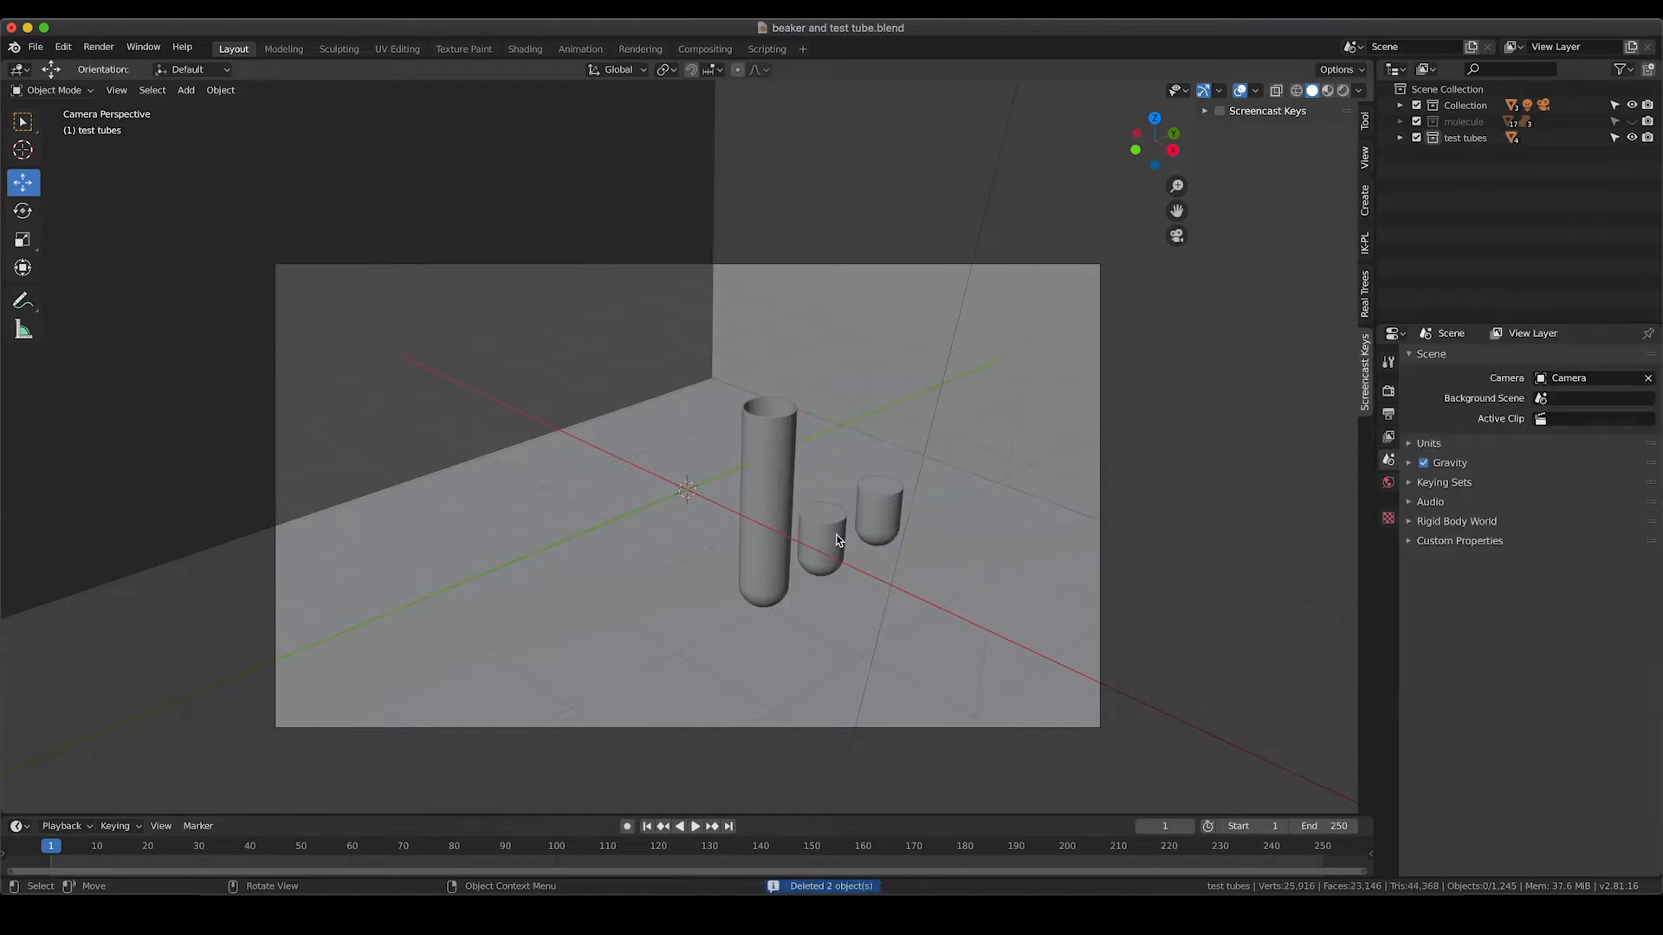
pyautogui.click(835, 533)
pyautogui.keyDown('shift'); pyautogui.click(889, 501); pyautogui.keyUp('shift')
pyautogui.press('x')
pyautogui.click(891, 504)
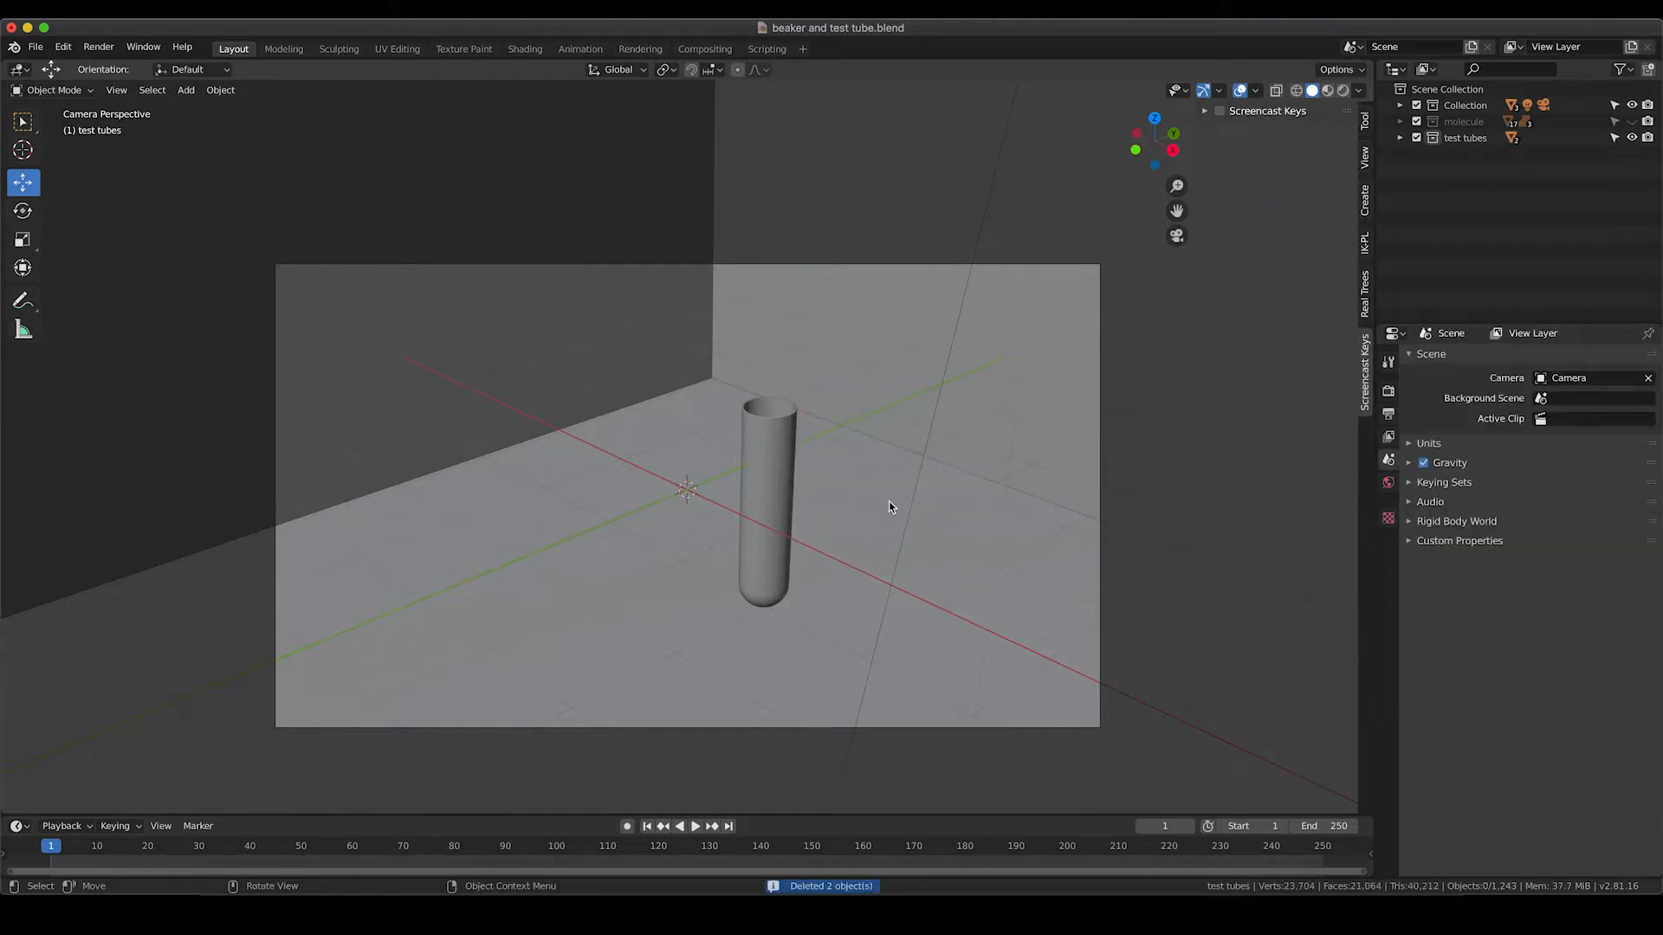
# Rename the remaining test tube object to "tube" and its inner Sphere.001 object to "liquid"
pyautogui.click(769, 468)
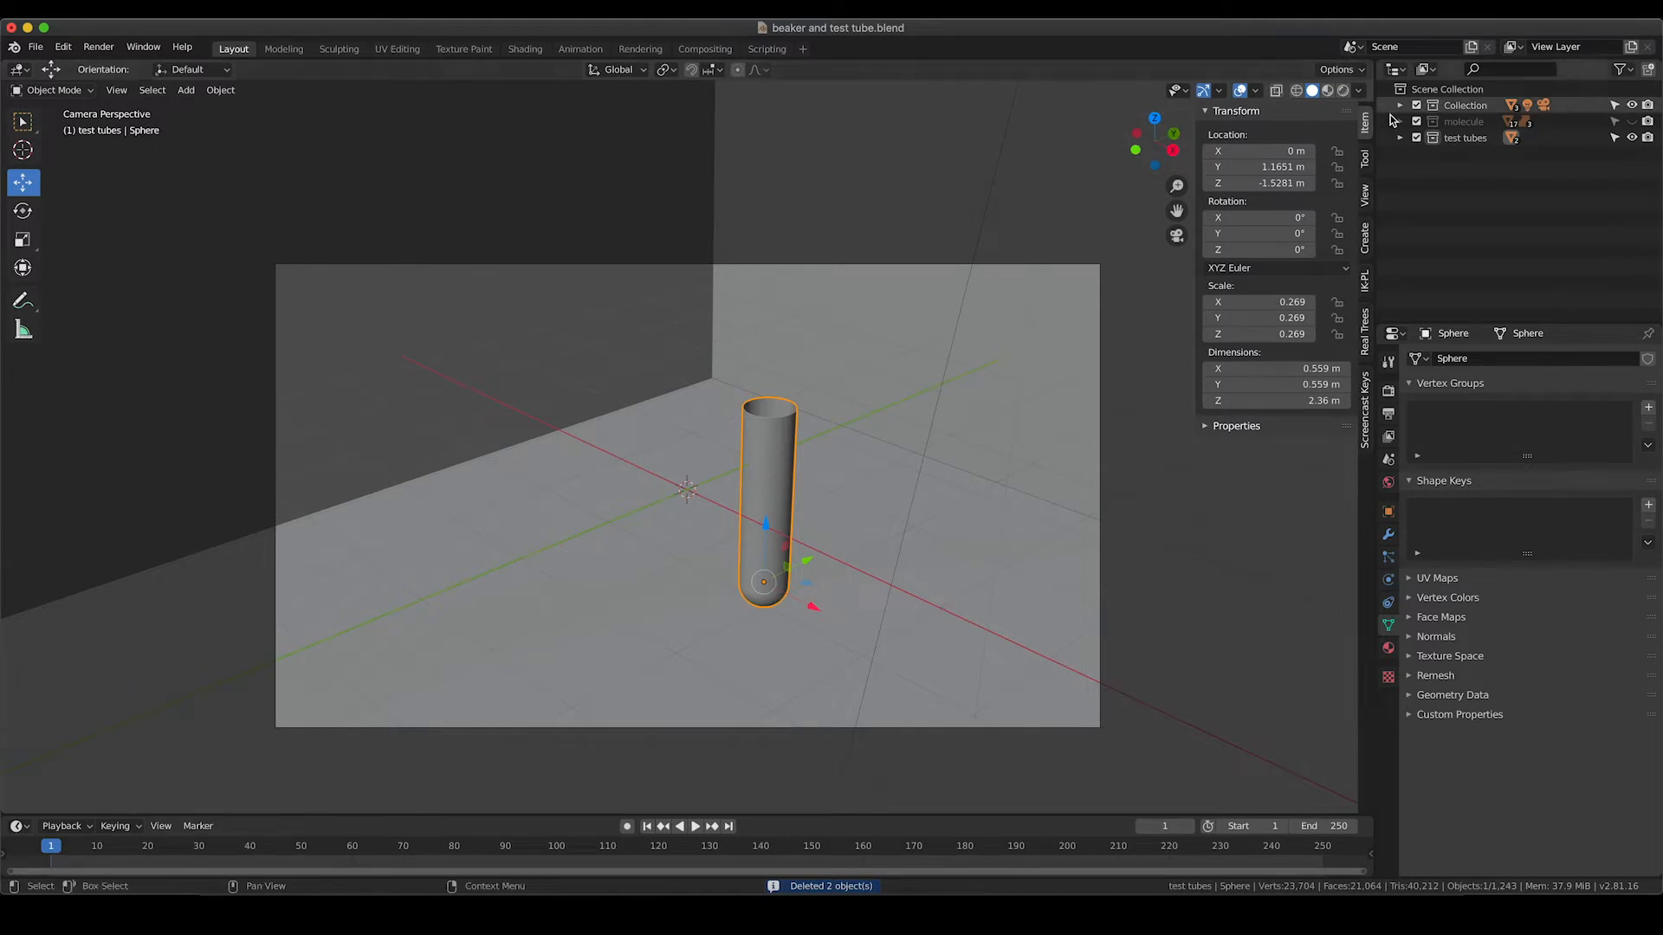
pyautogui.click(1401, 138)
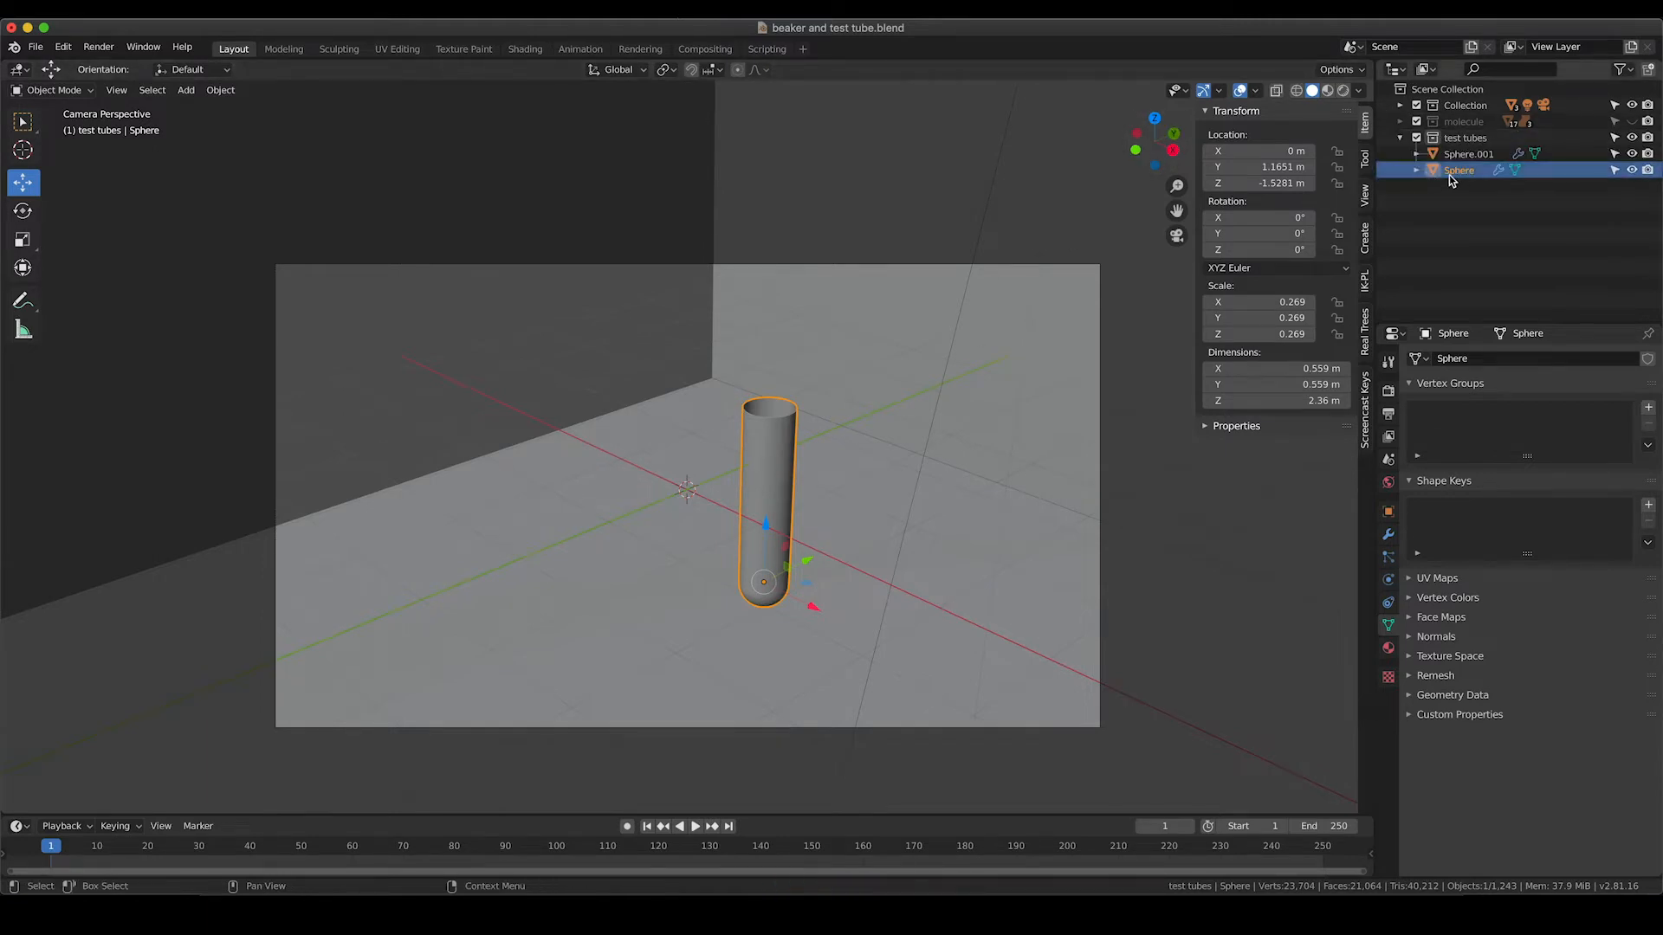
pyautogui.doubleClick(1481, 169)
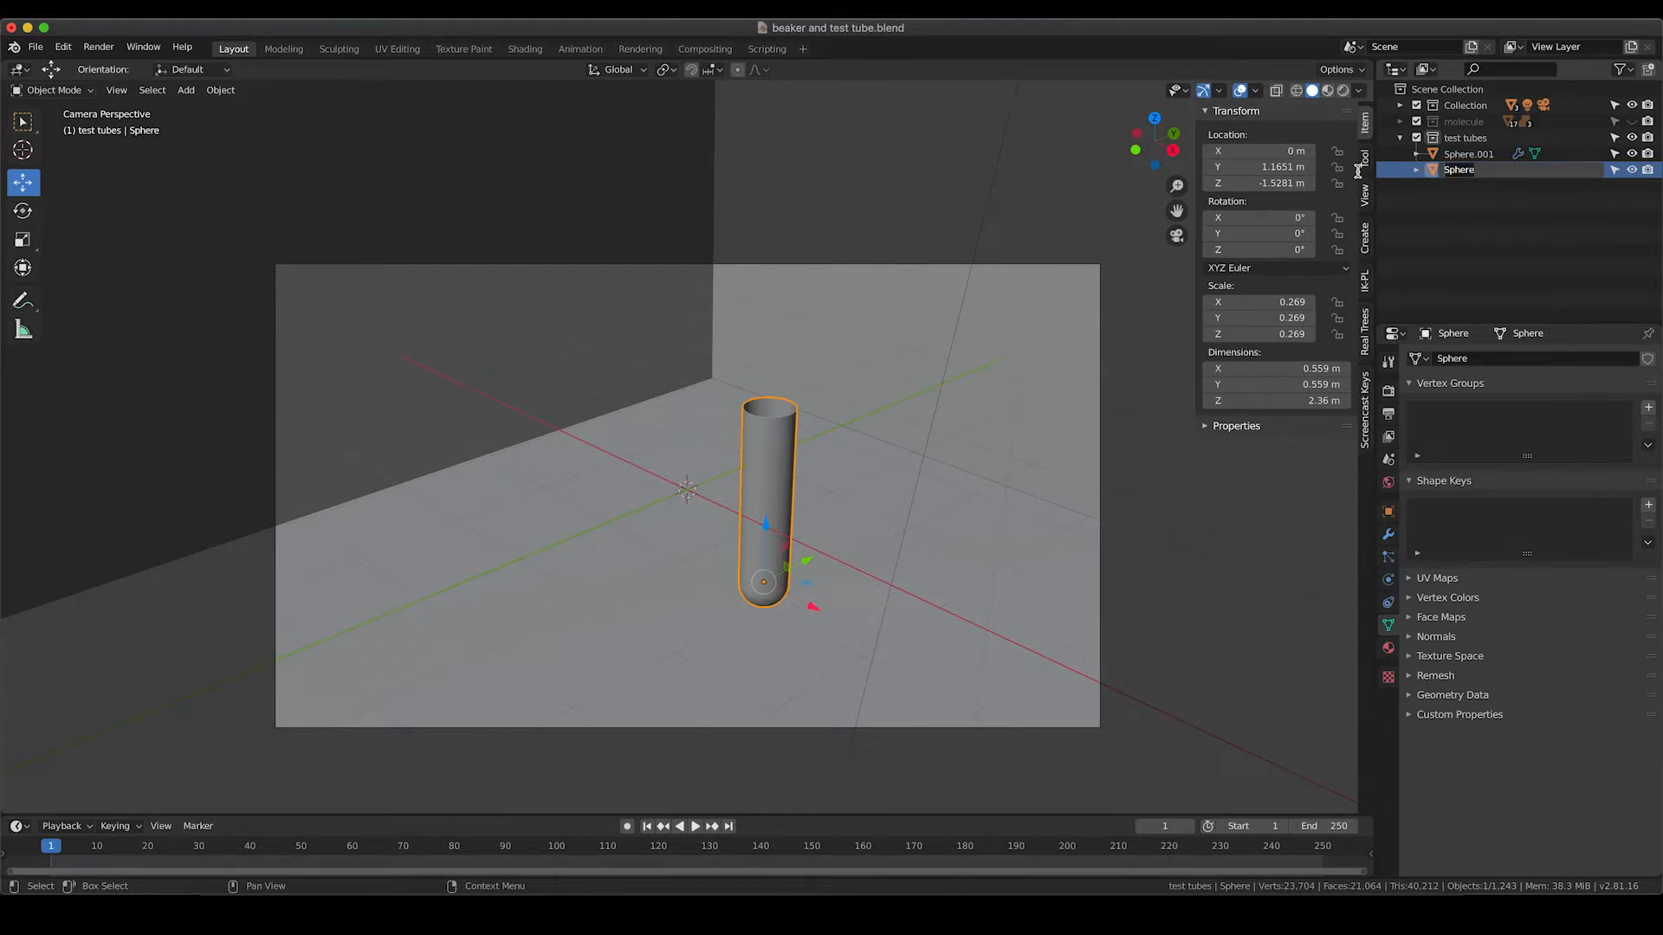
pyautogui.write('tube')
pyautogui.press('Return')
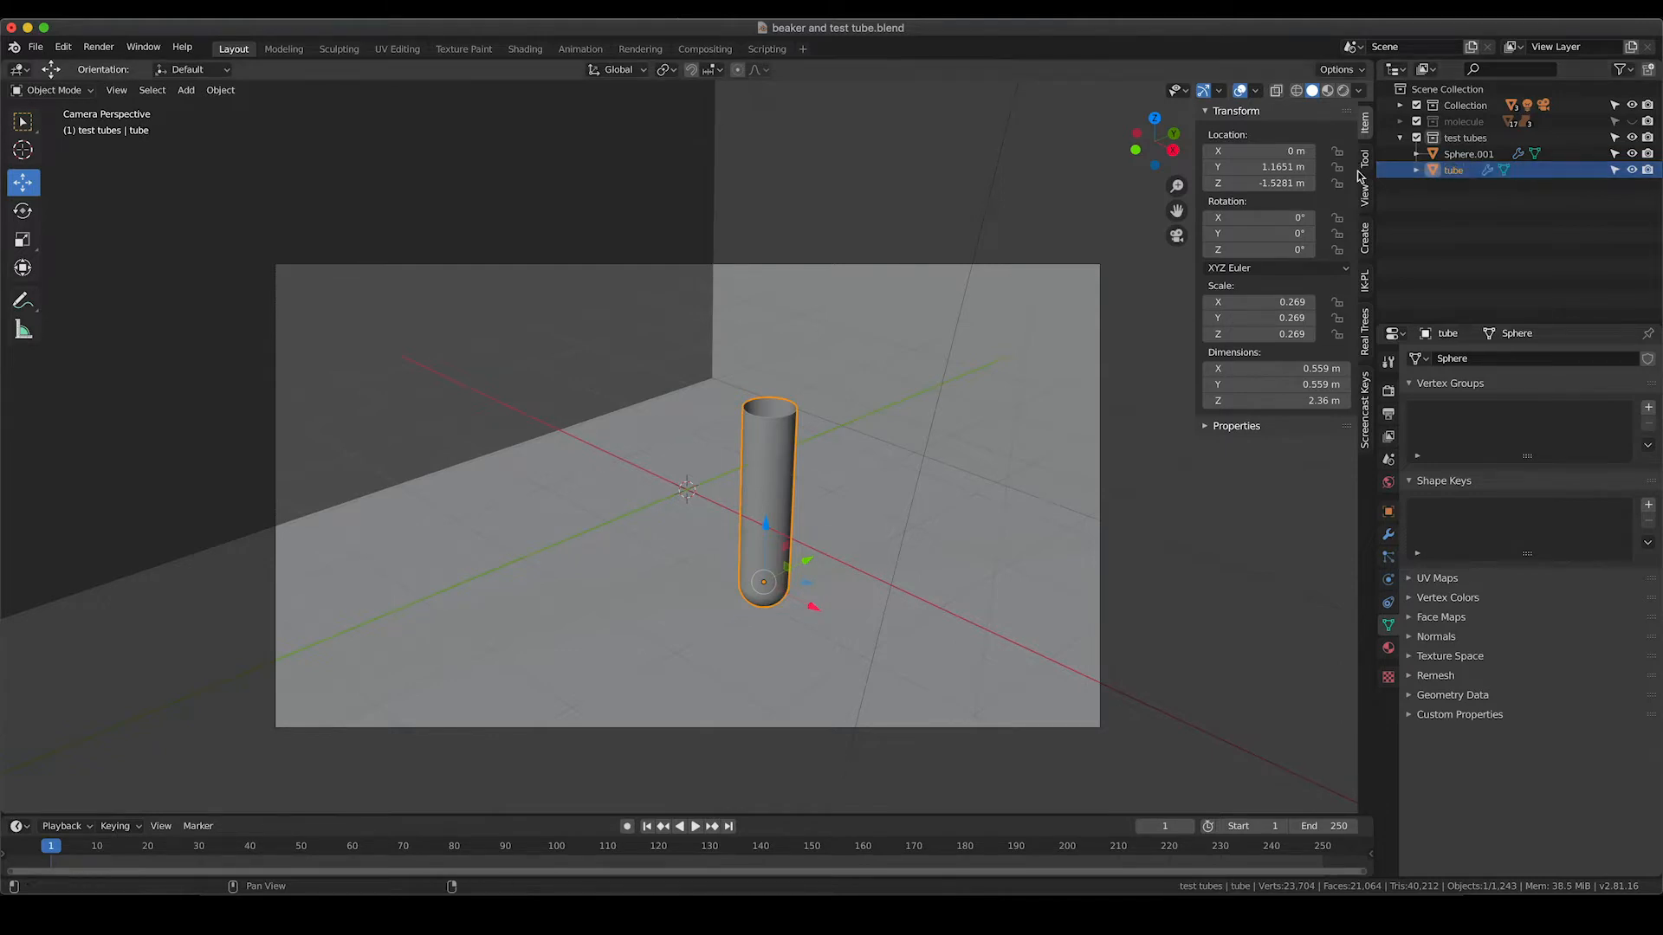
pyautogui.click(1483, 156)
pyautogui.doubleClick(1483, 156)
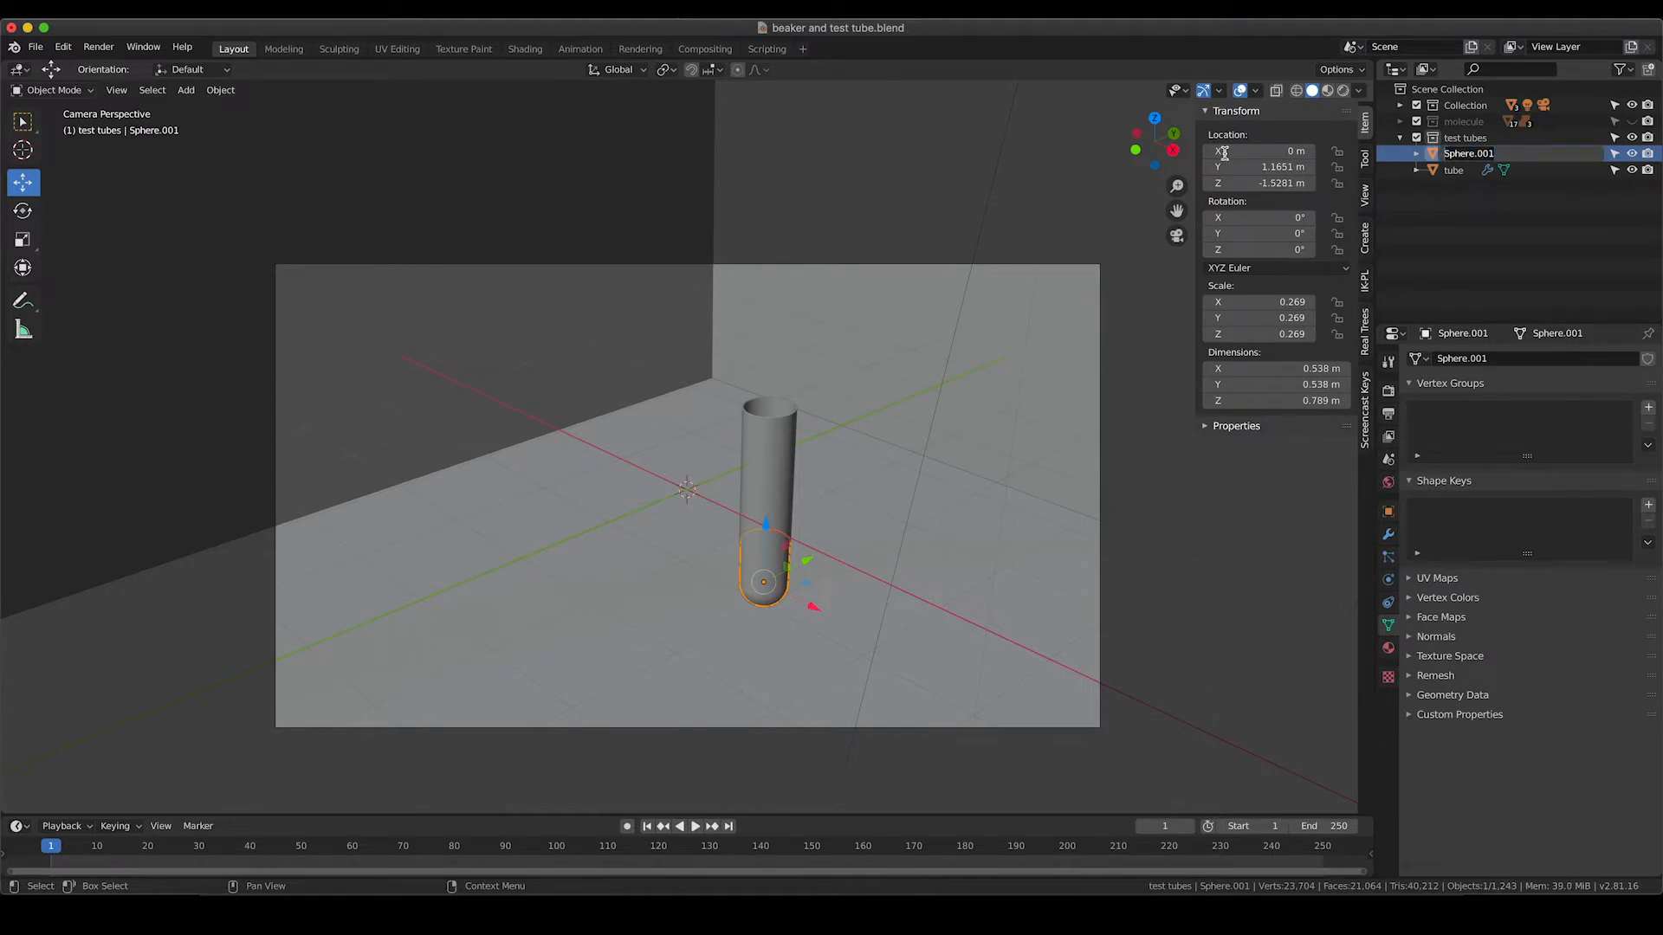
pyautogui.press('BackSpace')
pyautogui.write('liquid')
pyautogui.press('Return')
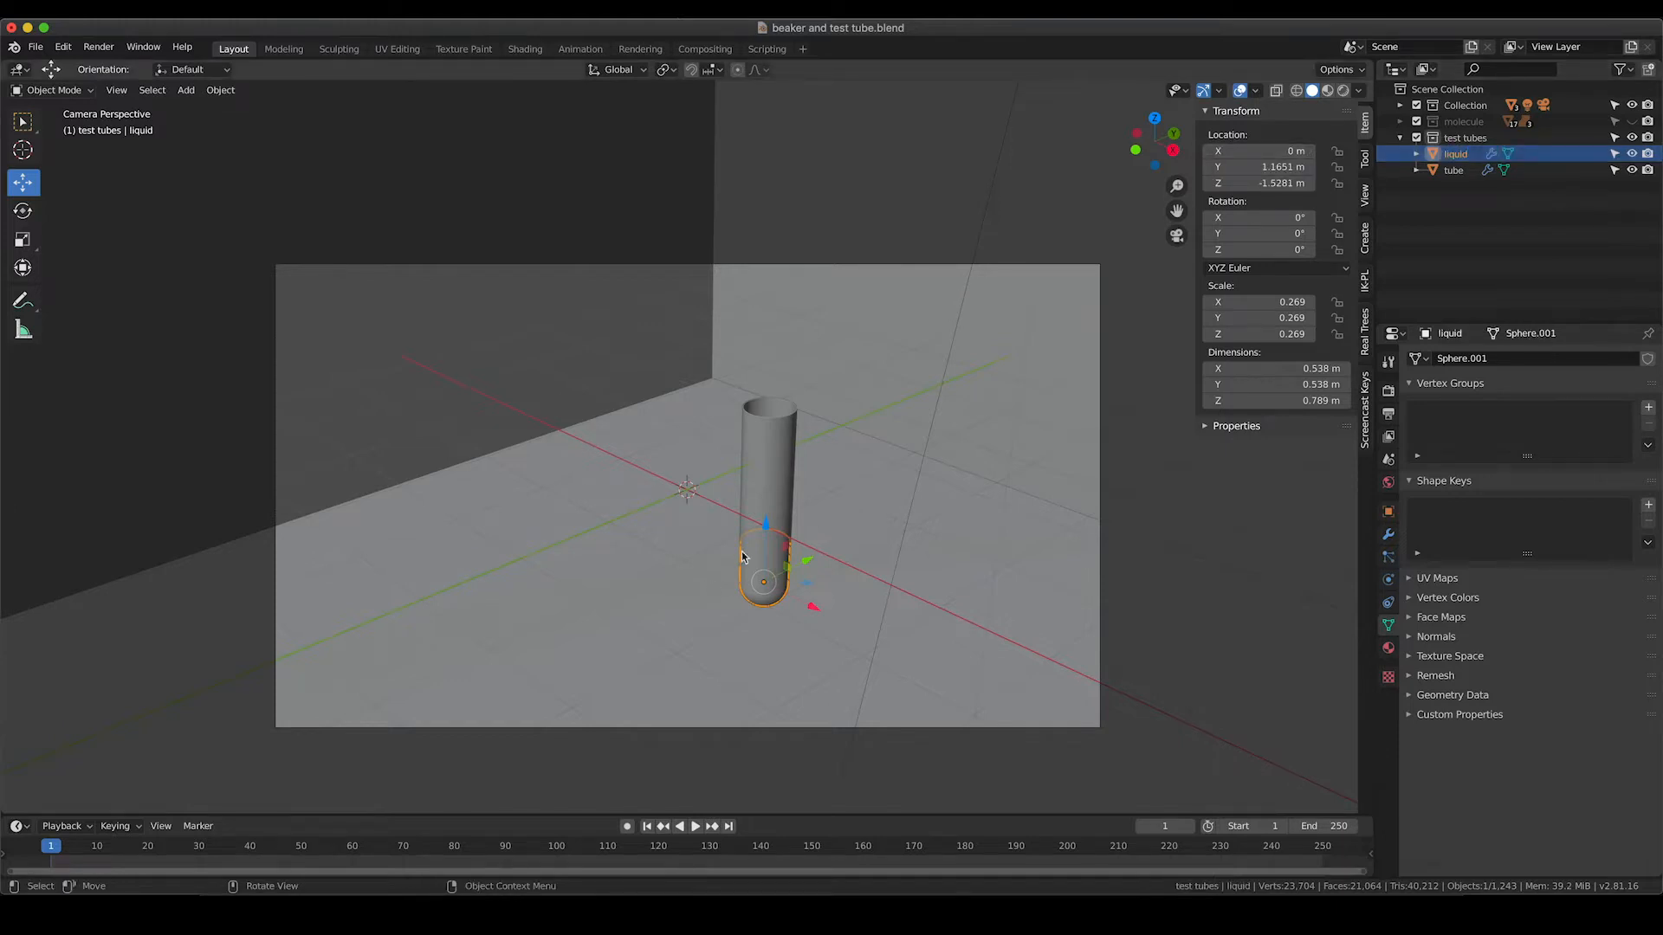
# Add the tube to the selection and enable the Screencast Keys display, leaving its settings collapsed
pyautogui.keyDown('shift'); pyautogui.click(773, 458); pyautogui.keyUp('shift')
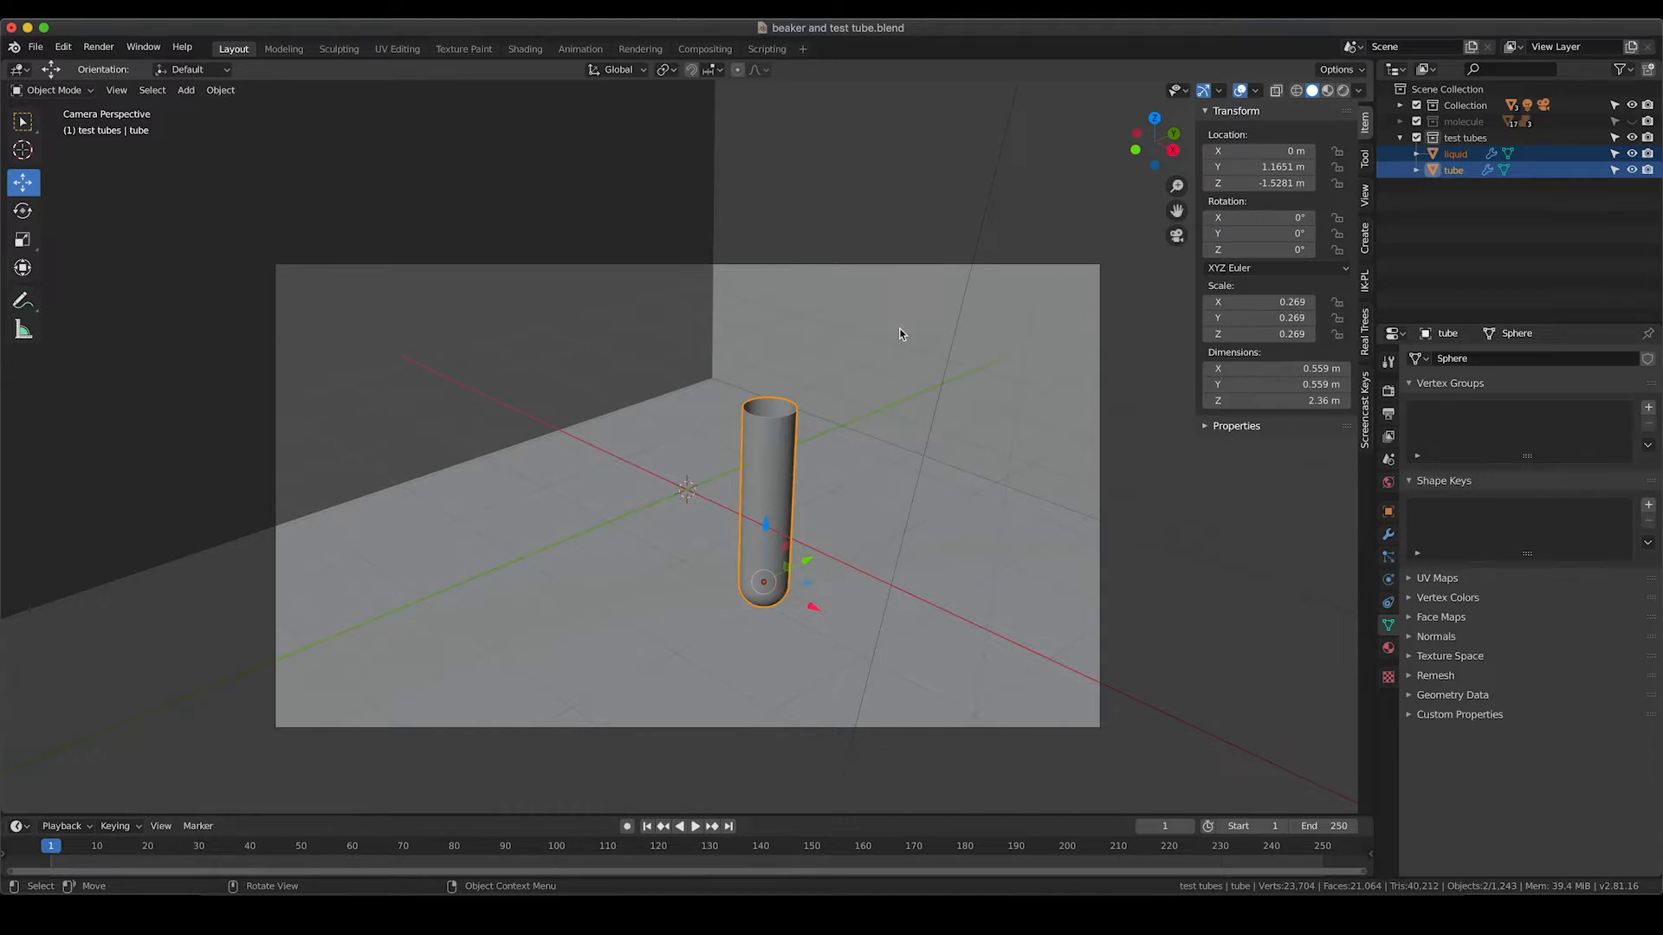
pyautogui.click(1365, 410)
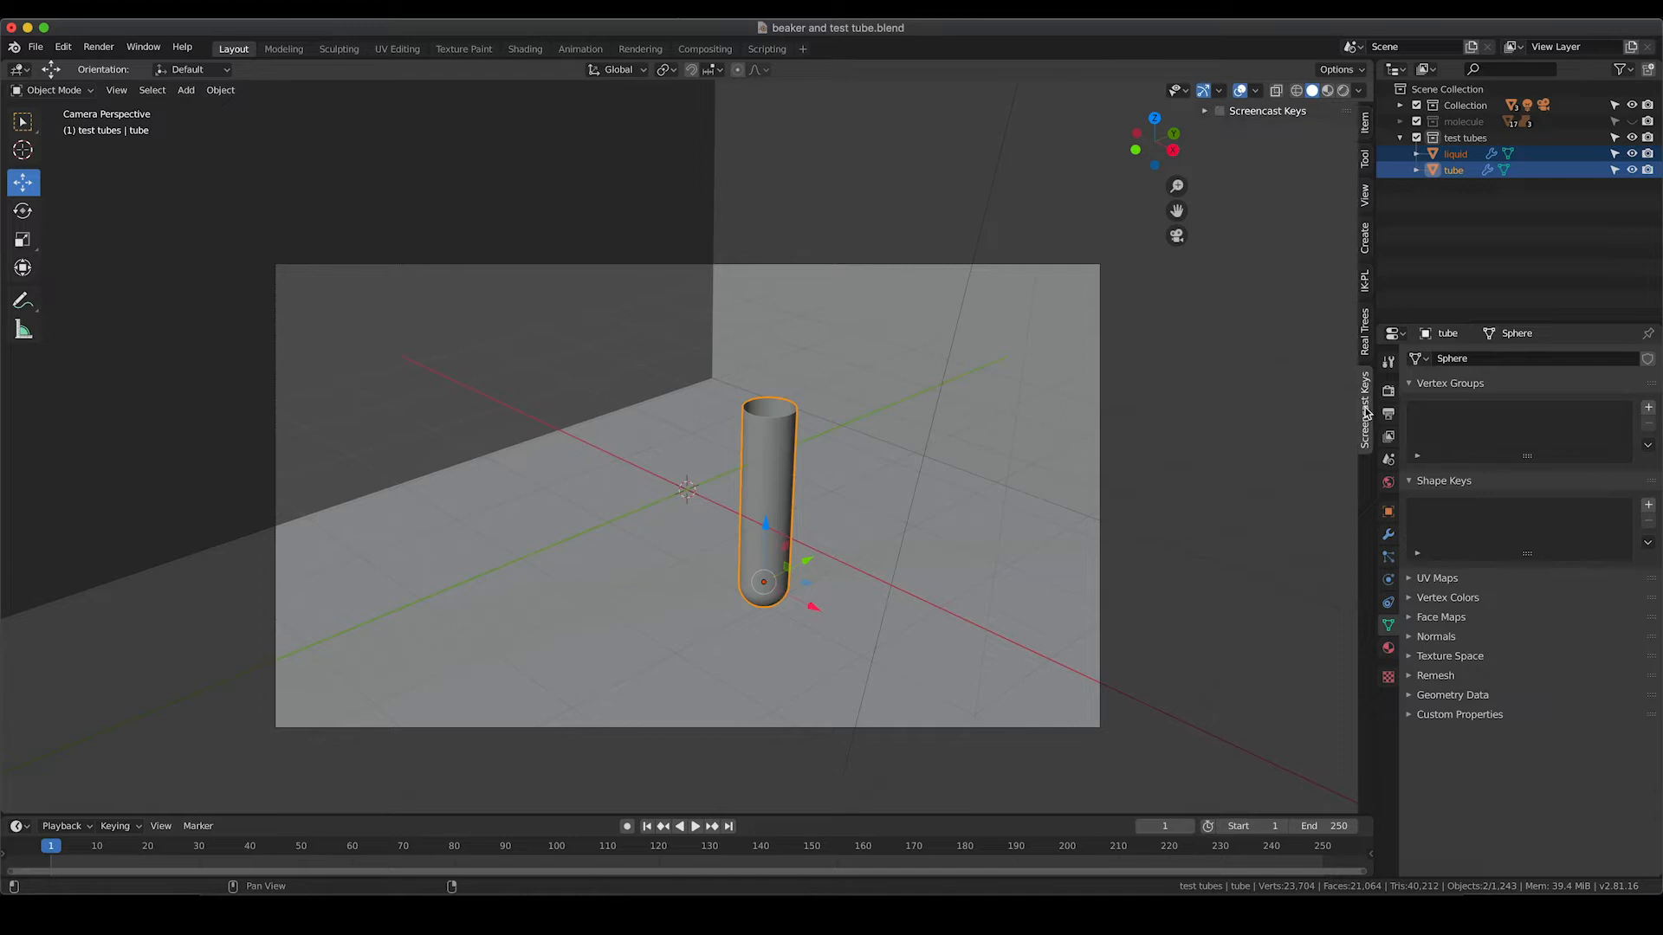
pyautogui.click(1220, 111)
pyautogui.click(1204, 111)
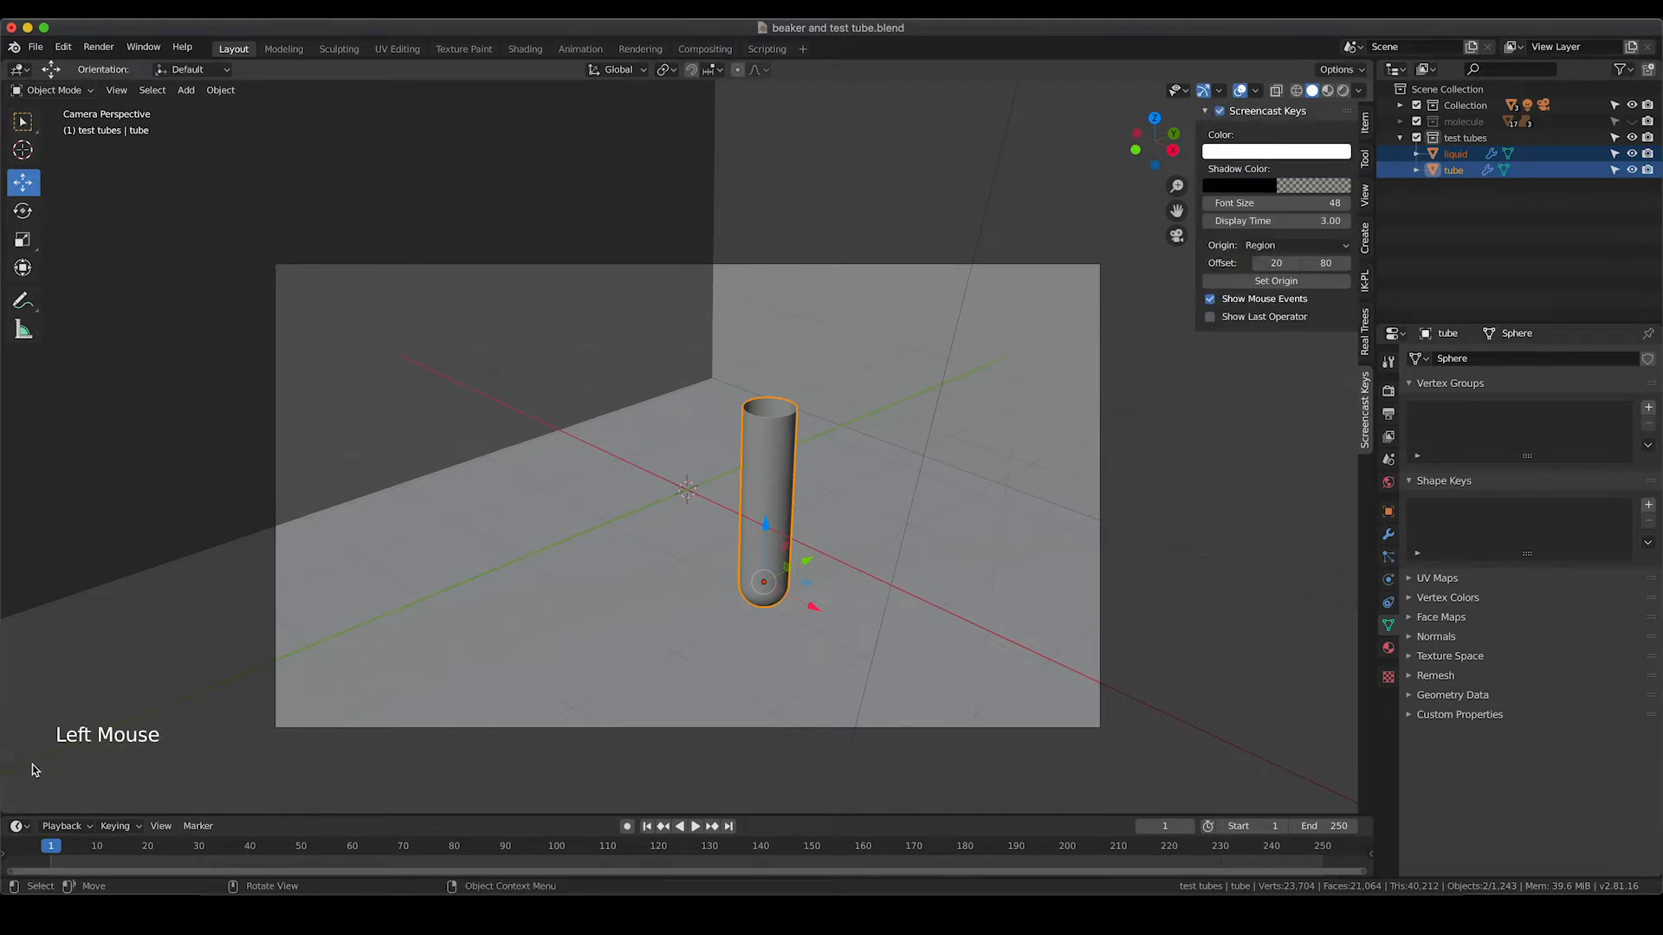
pyautogui.click(1205, 111)
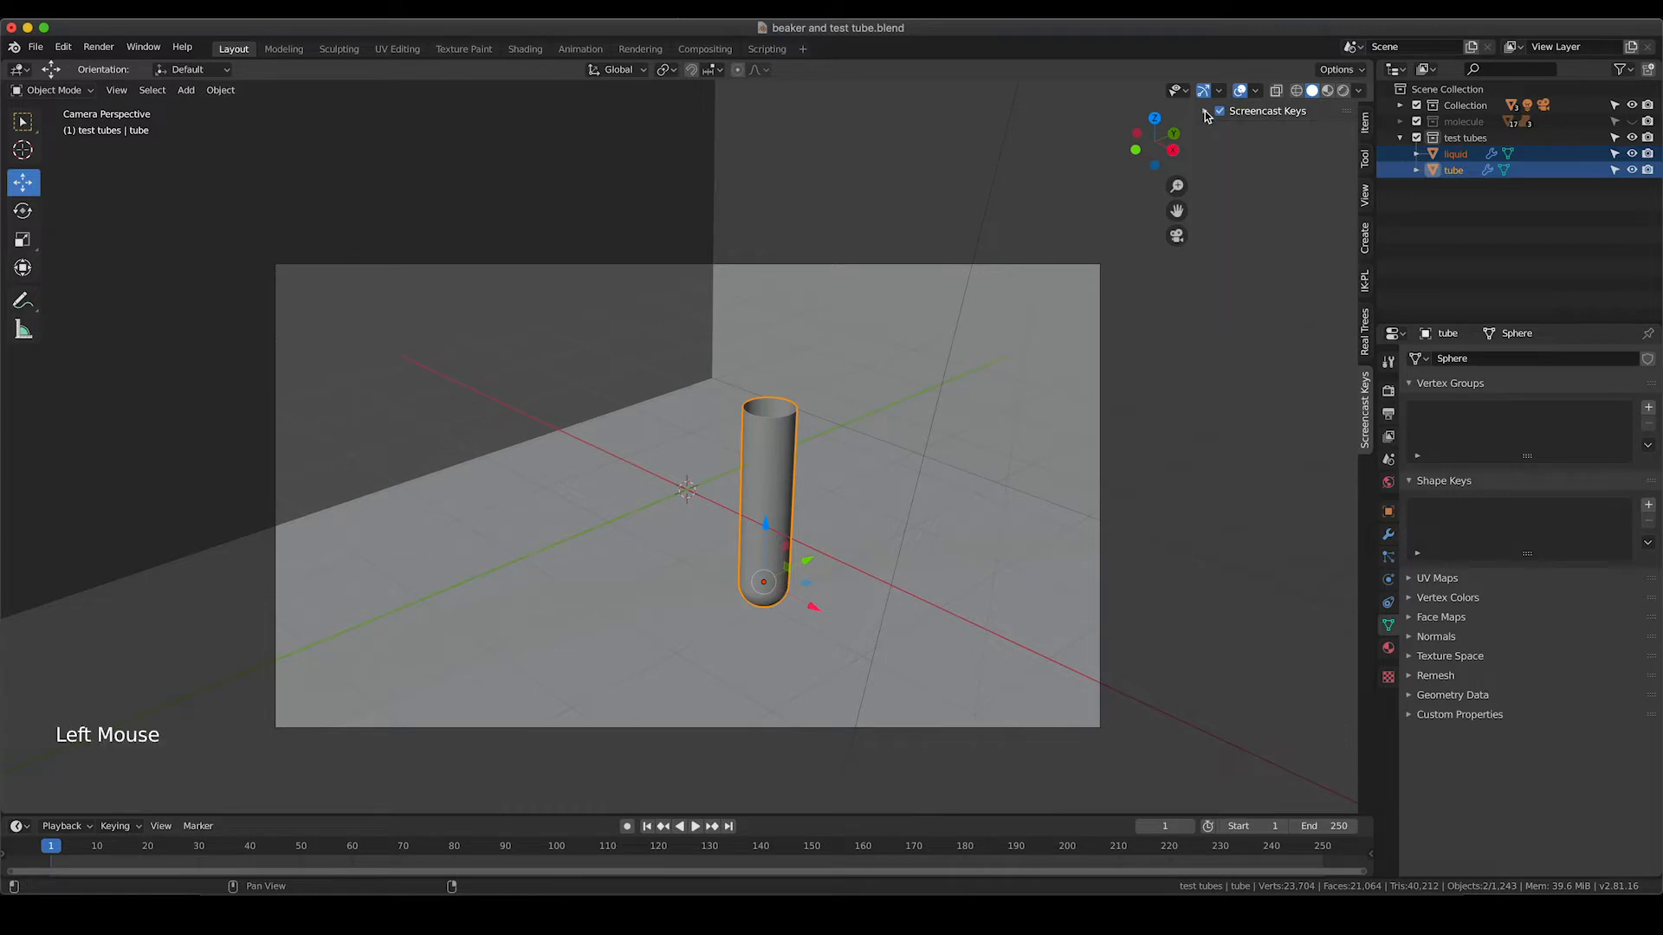
# Duplicate the tube and its liquid together, then move the copies along the X axis, out of the camera frame
pyautogui.click(817, 530)
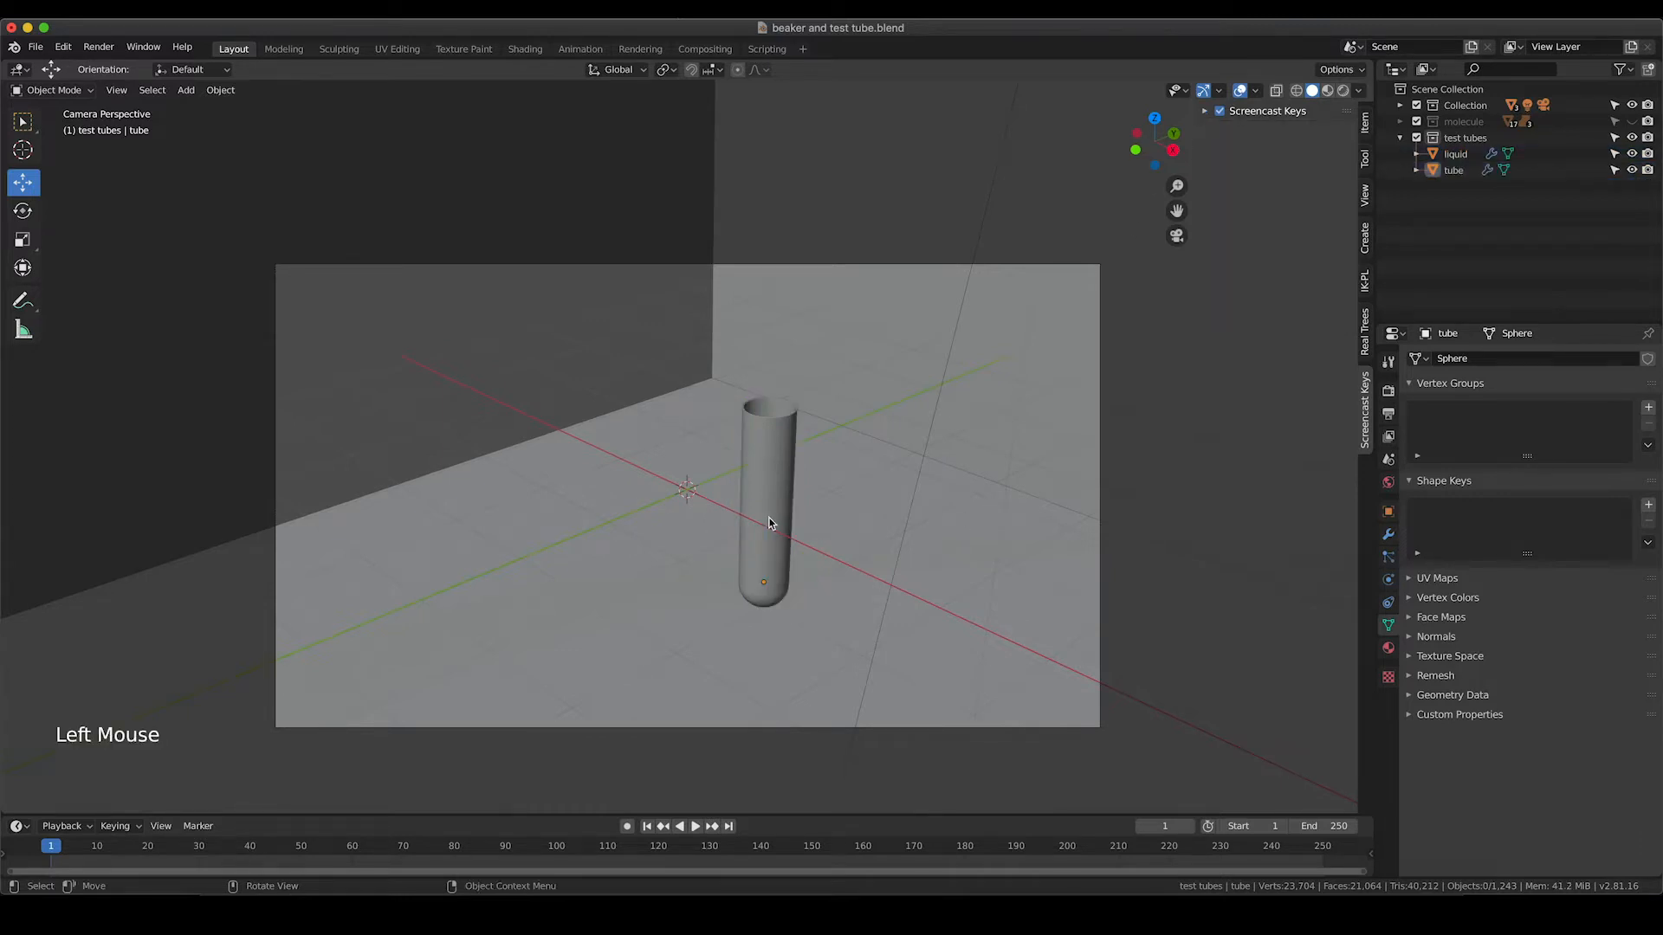
pyautogui.click(1455, 170)
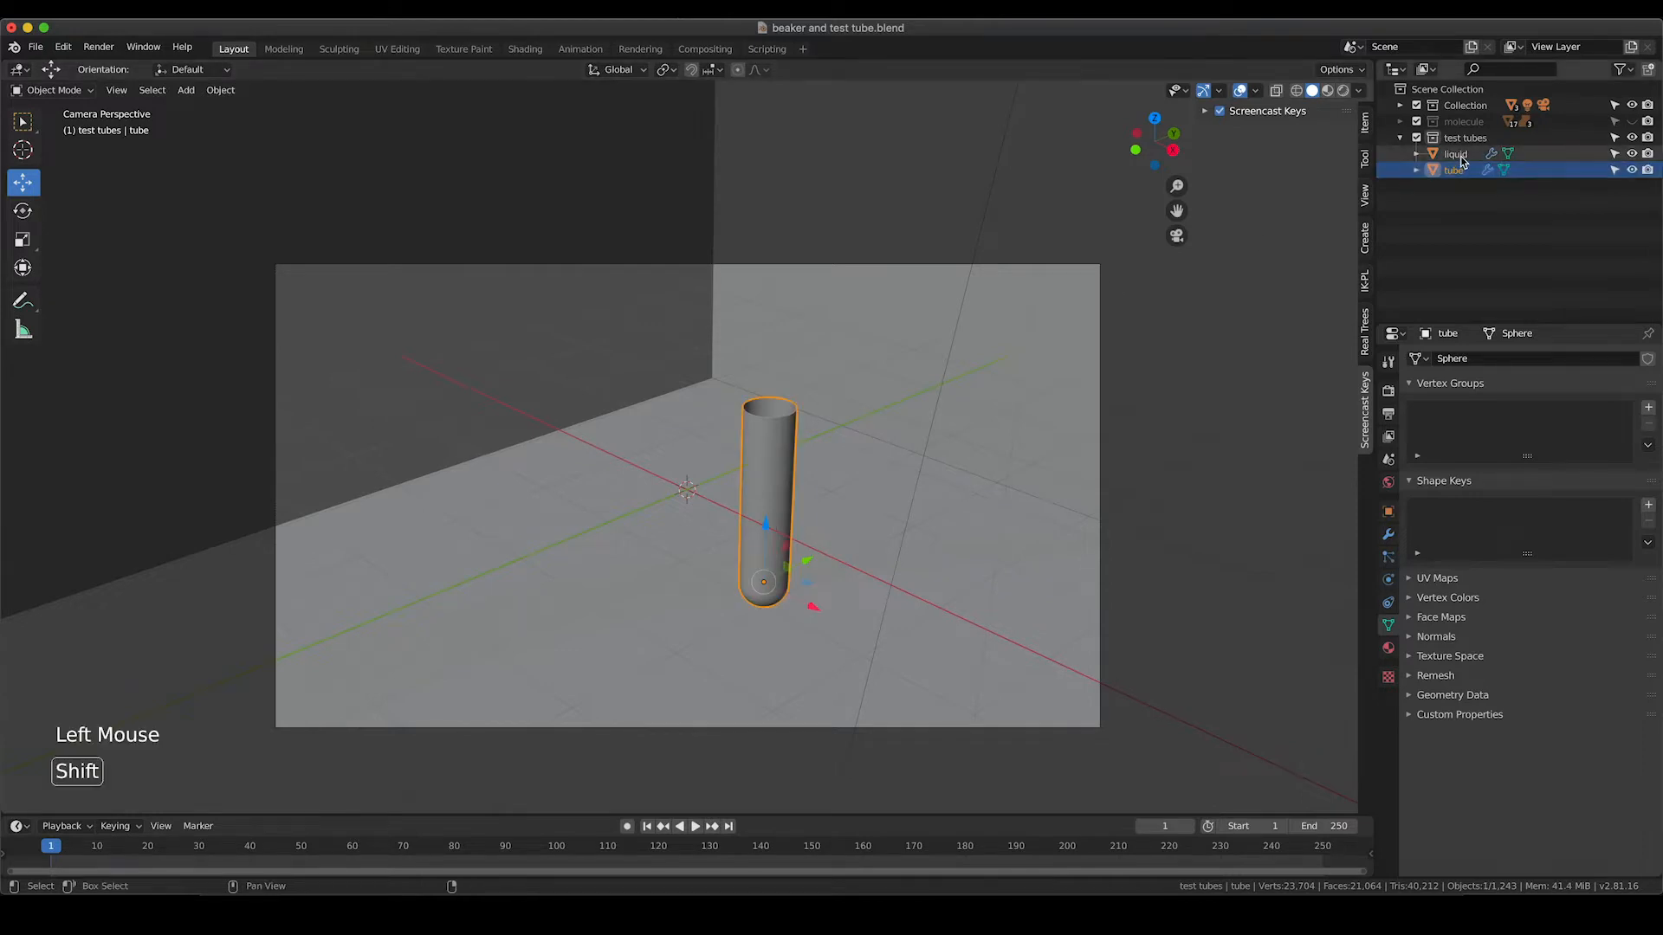
pyautogui.keyDown('shift'); pyautogui.click(1460, 158); pyautogui.keyUp('shift')
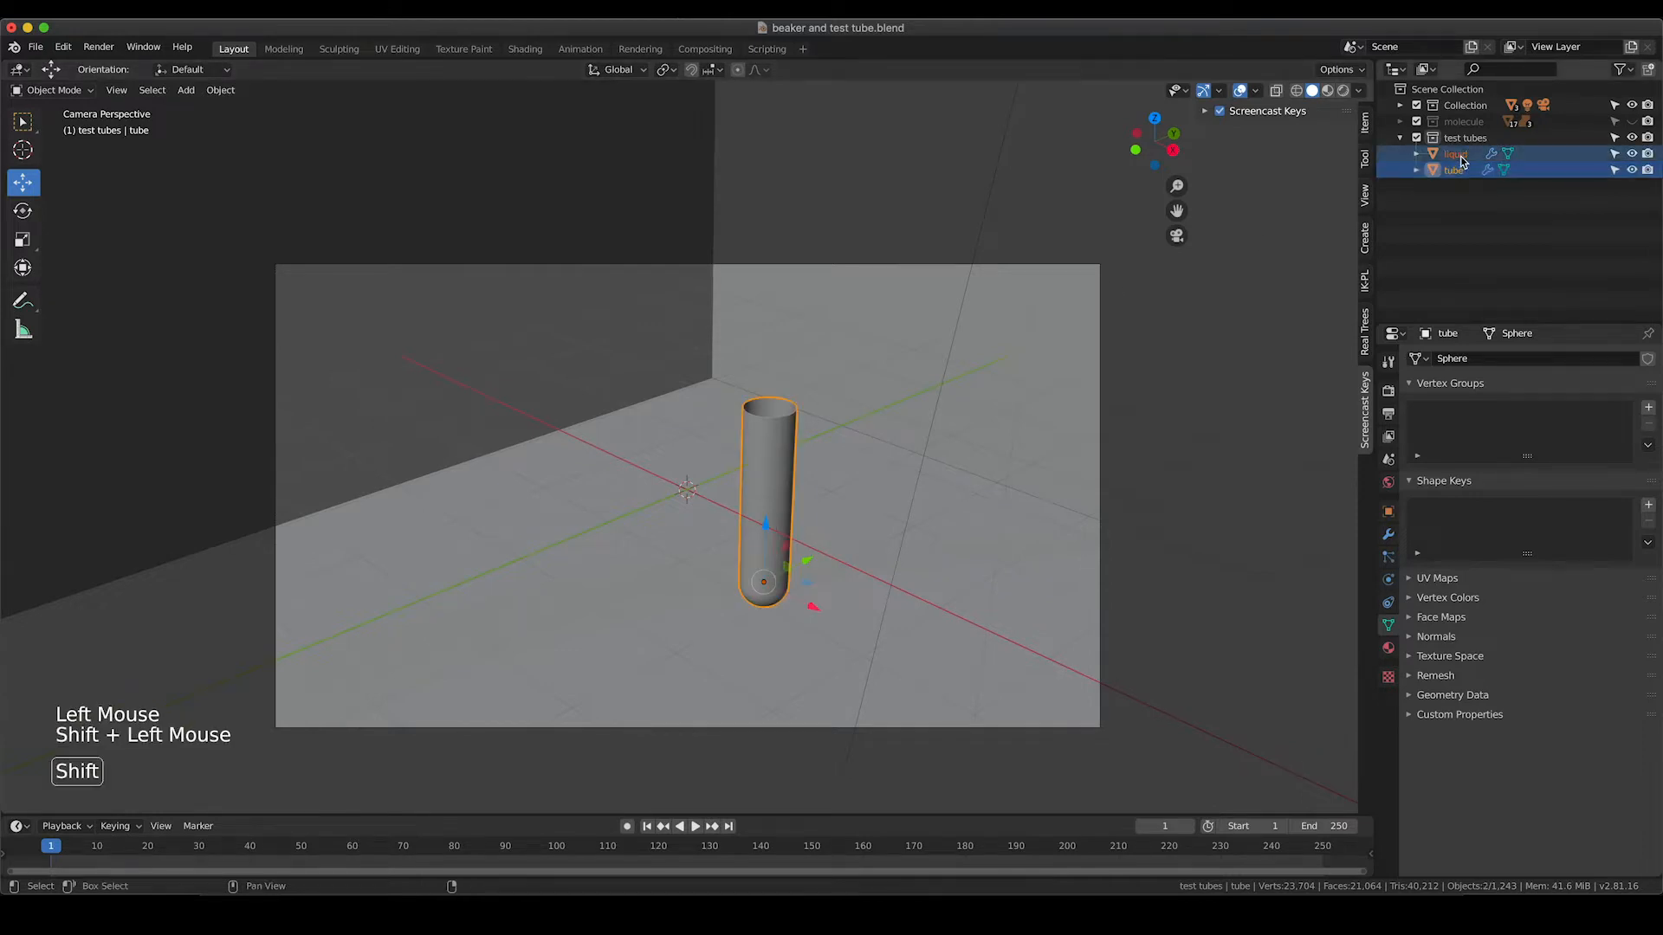
pyautogui.hotkey('shift', 'd')
pyautogui.rightClick(993, 434)
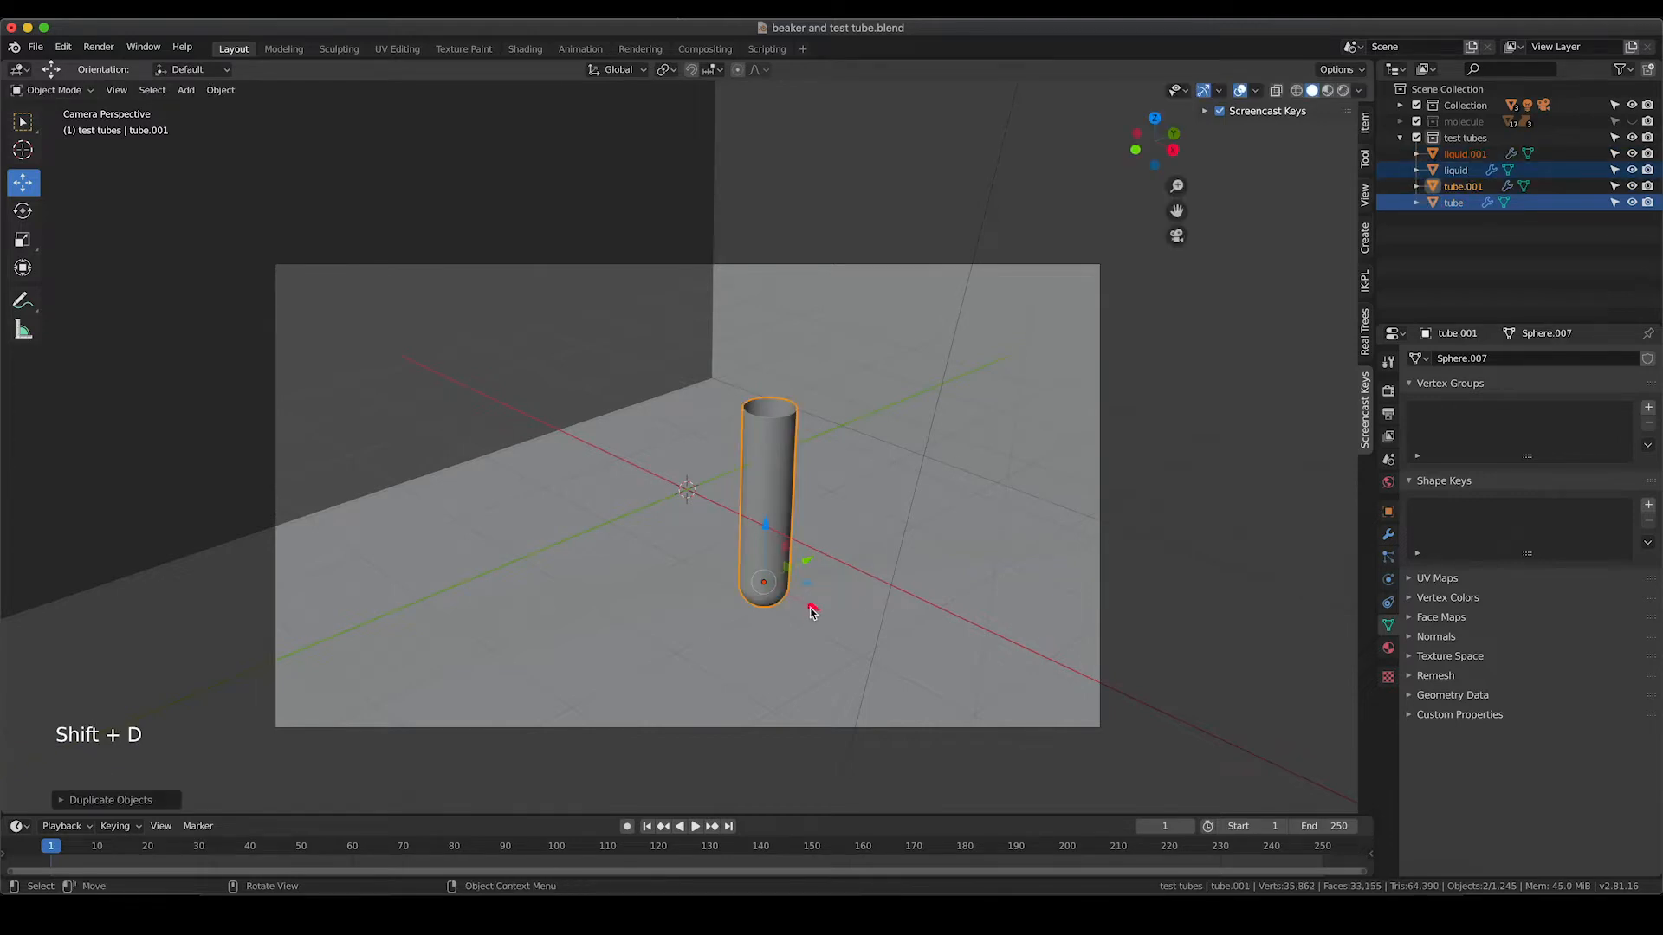
pyautogui.moveTo(812, 606); pyautogui.dragTo(1233, 796)
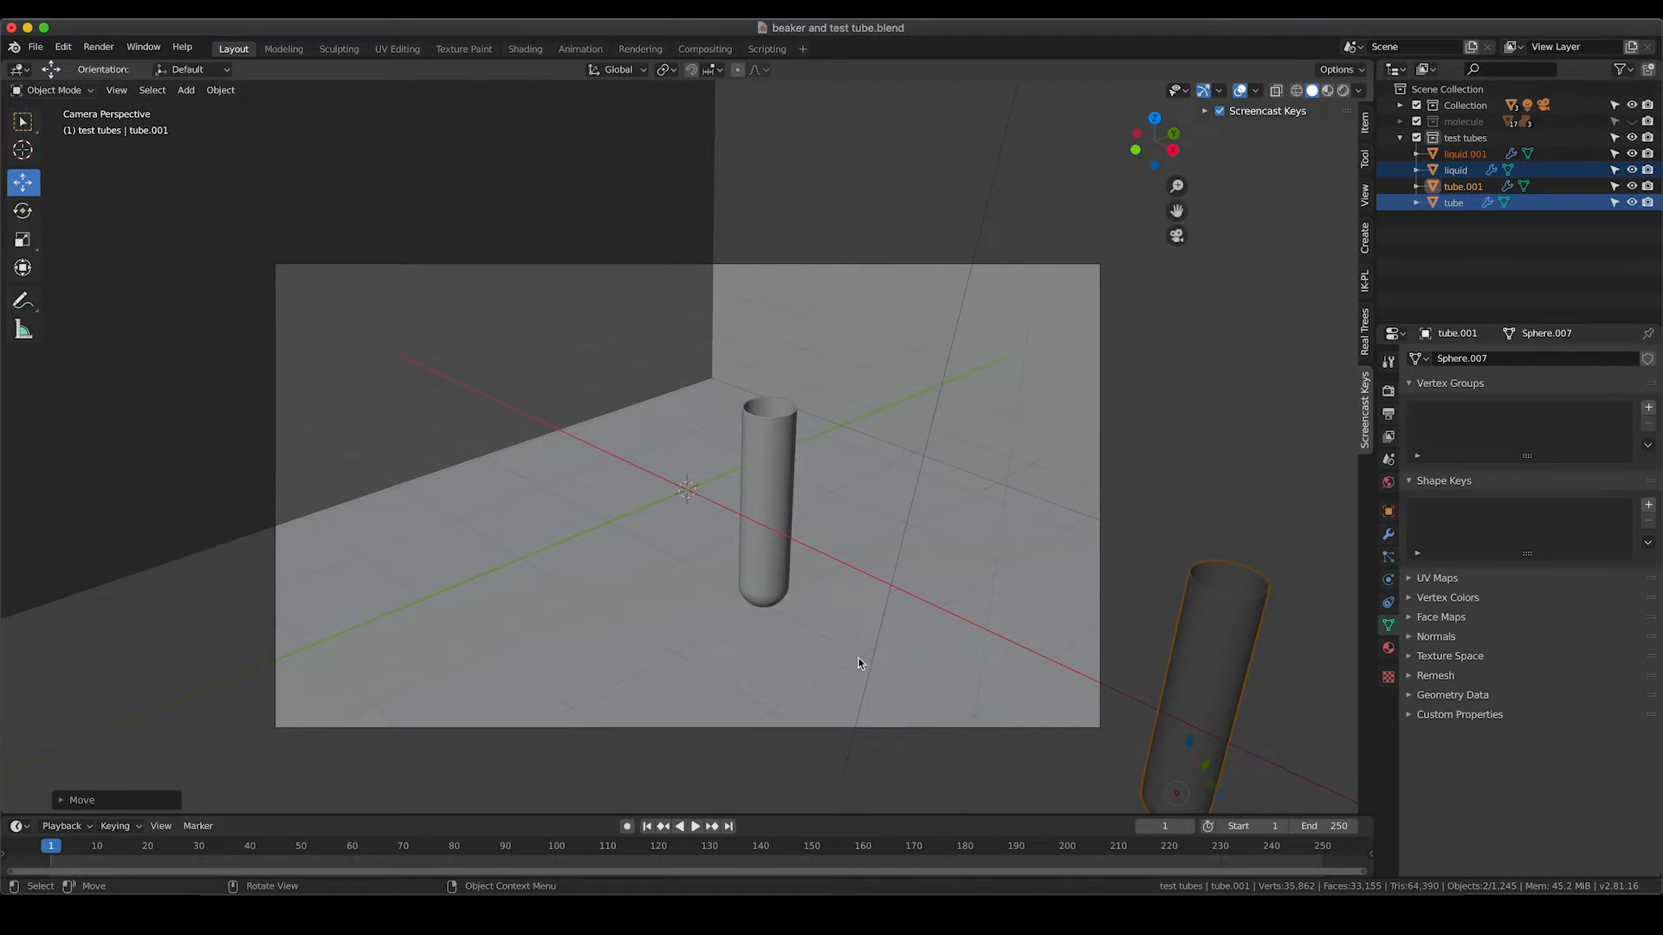
# Disable selection for the duplicated liquid.001 and tube.001 objects
pyautogui.click(1472, 156)
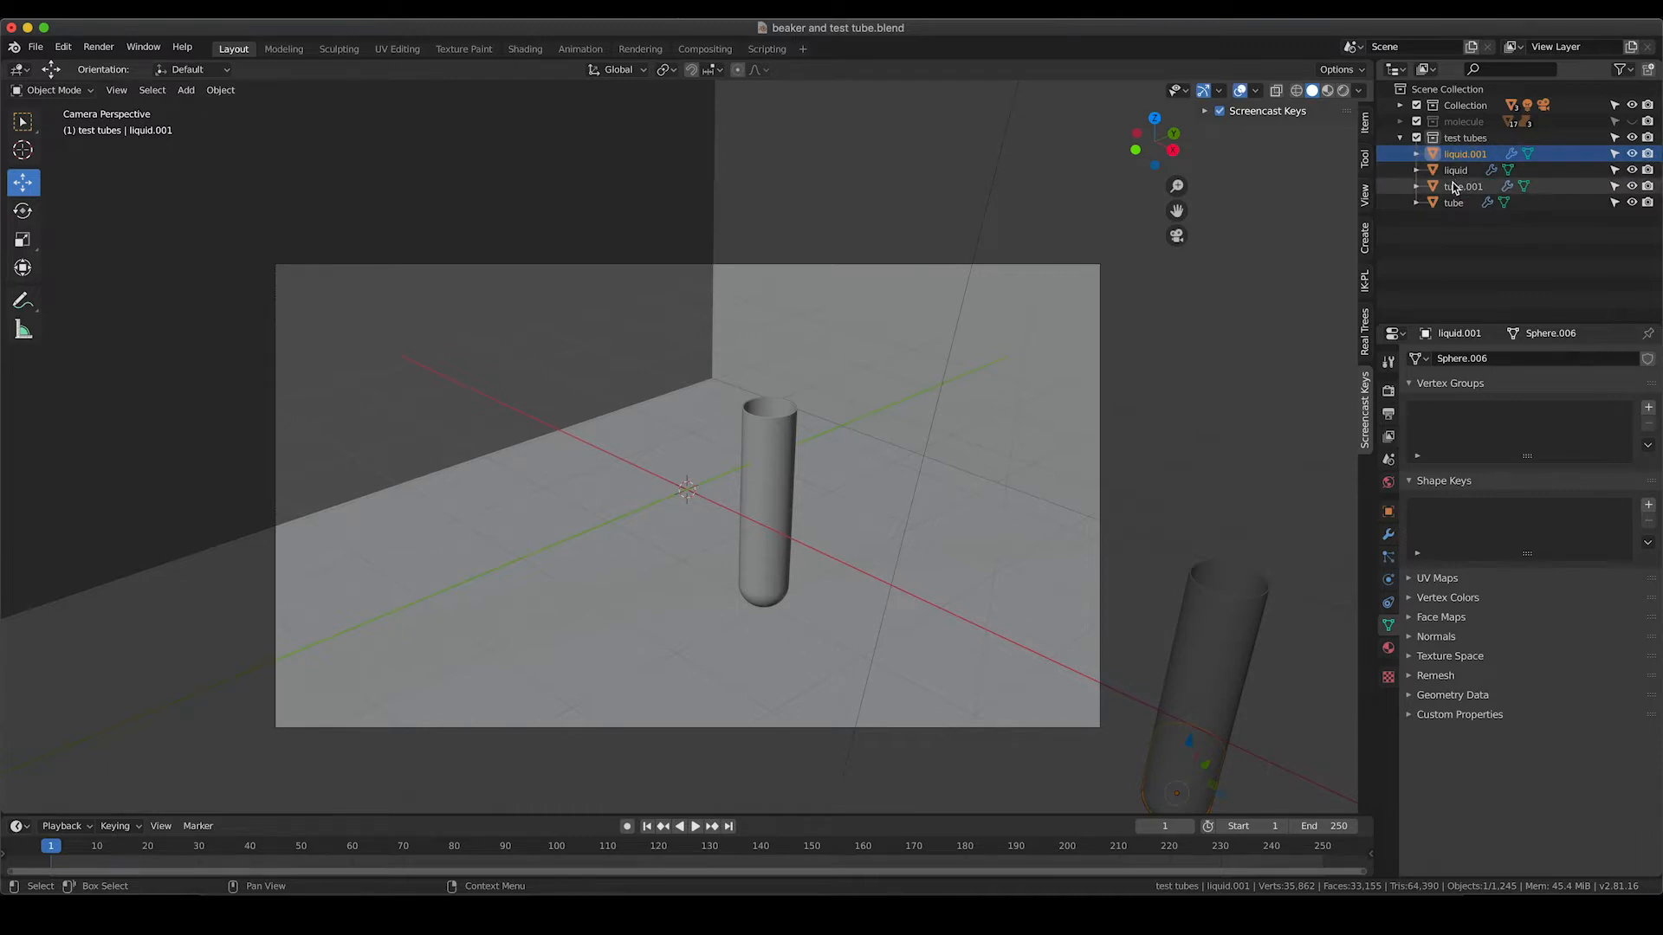
pyautogui.click(1615, 154)
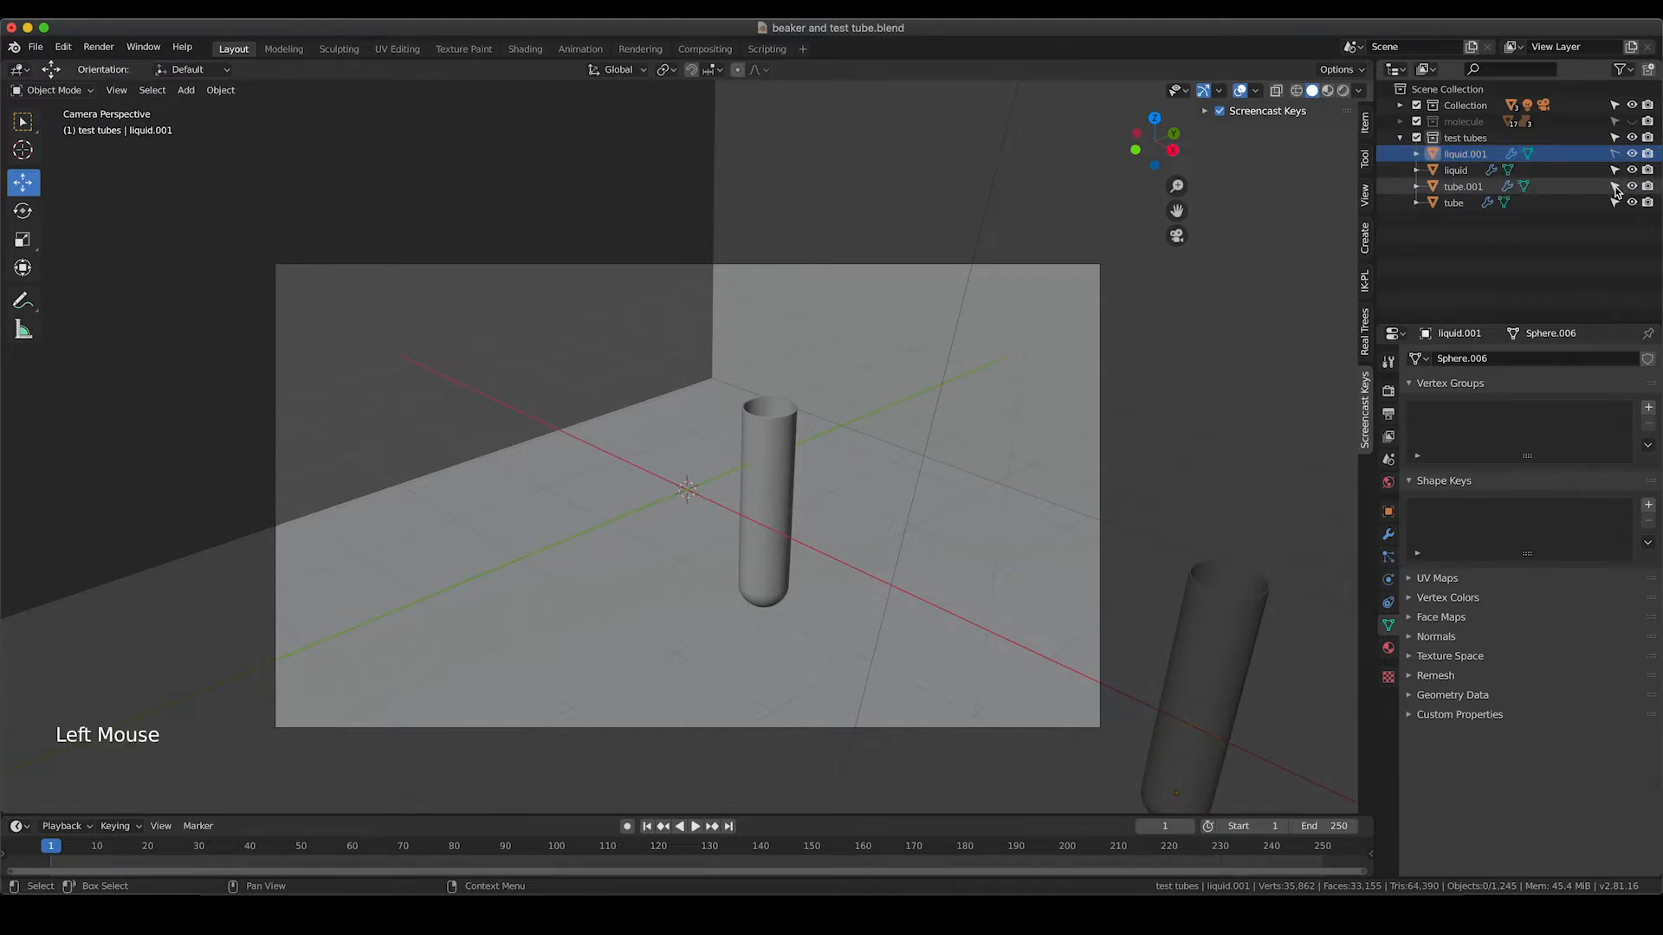
pyautogui.click(1615, 186)
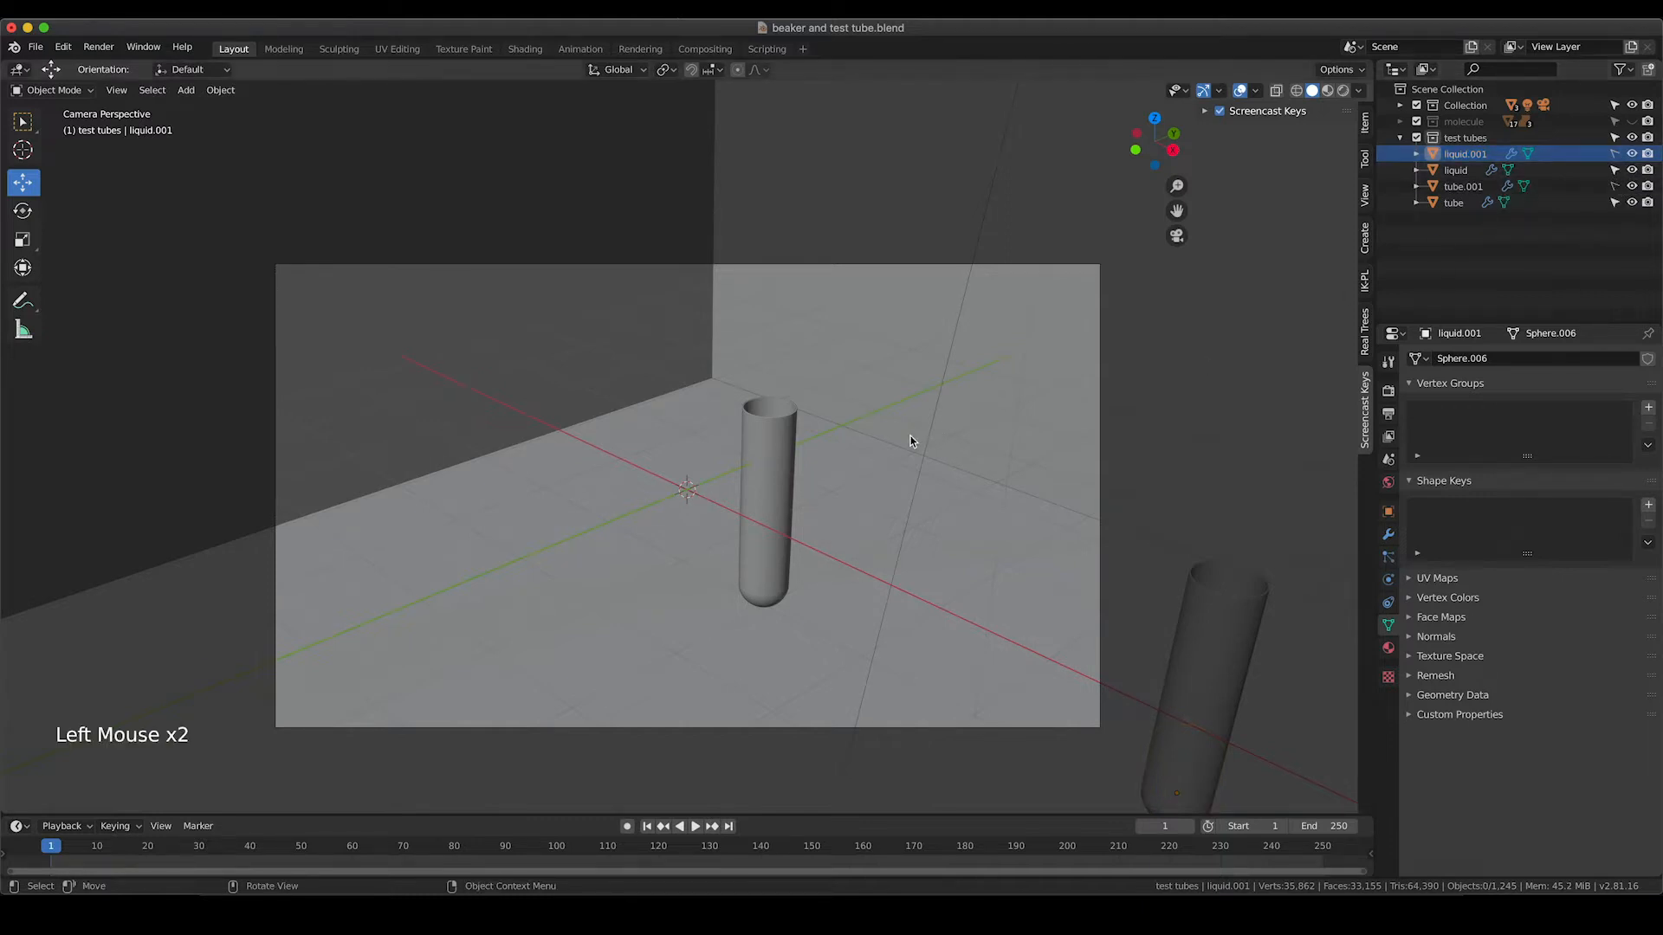
# Delete the original liquid object inside the tube in the camera frame
pyautogui.click(1456, 170)
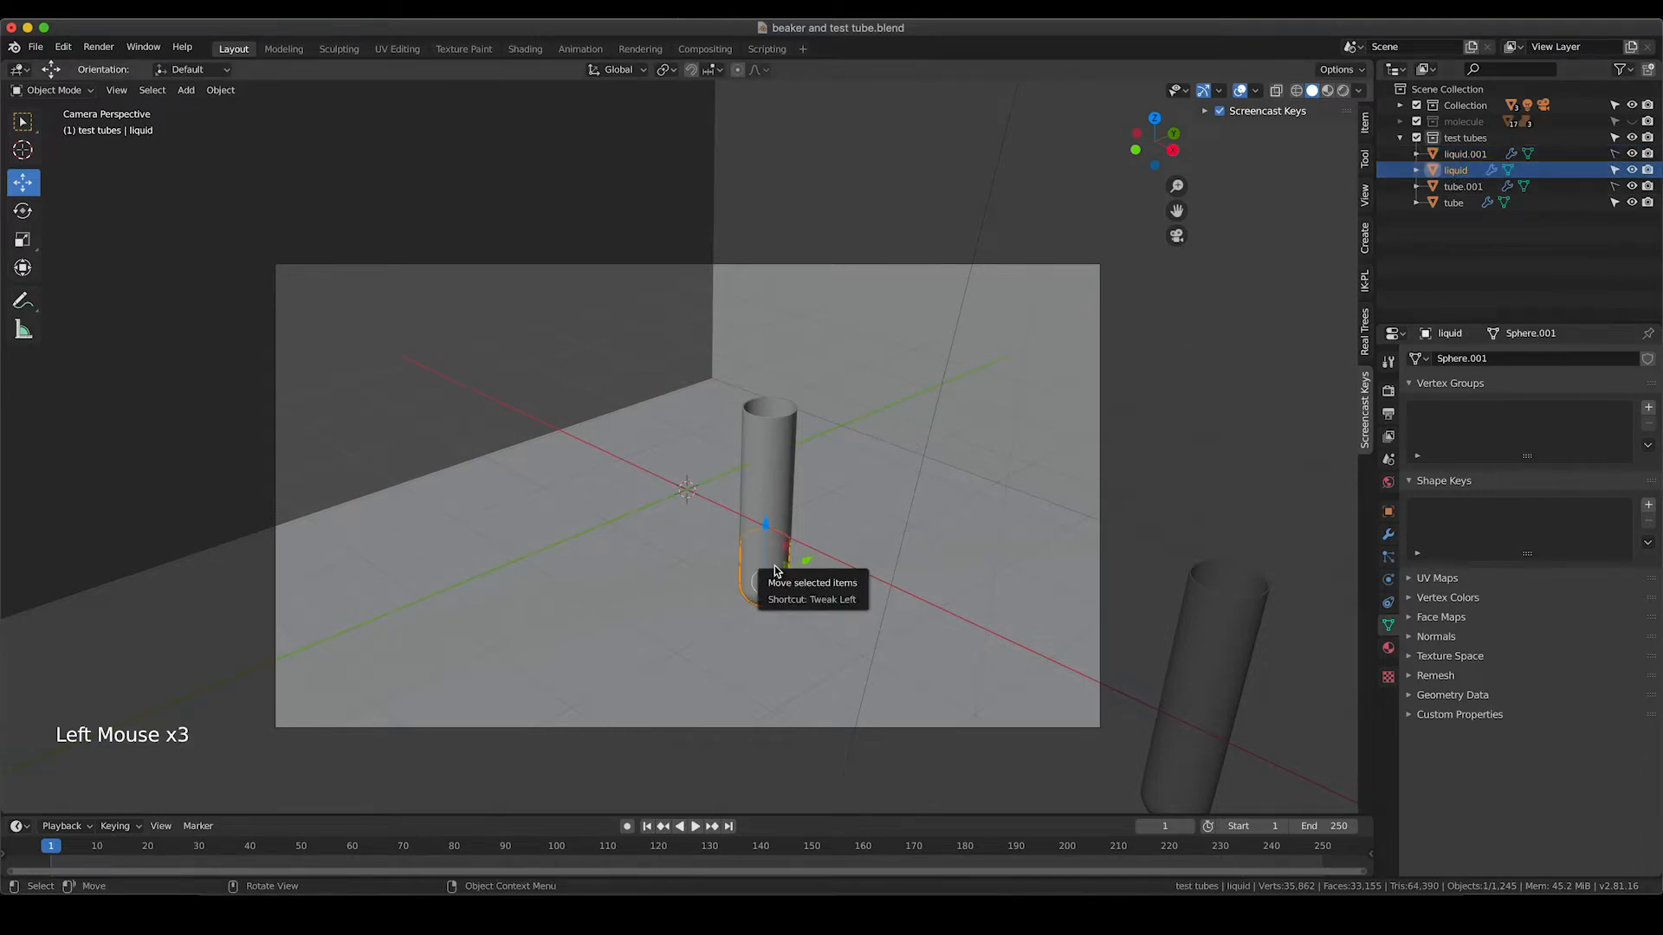
pyautogui.press('x')
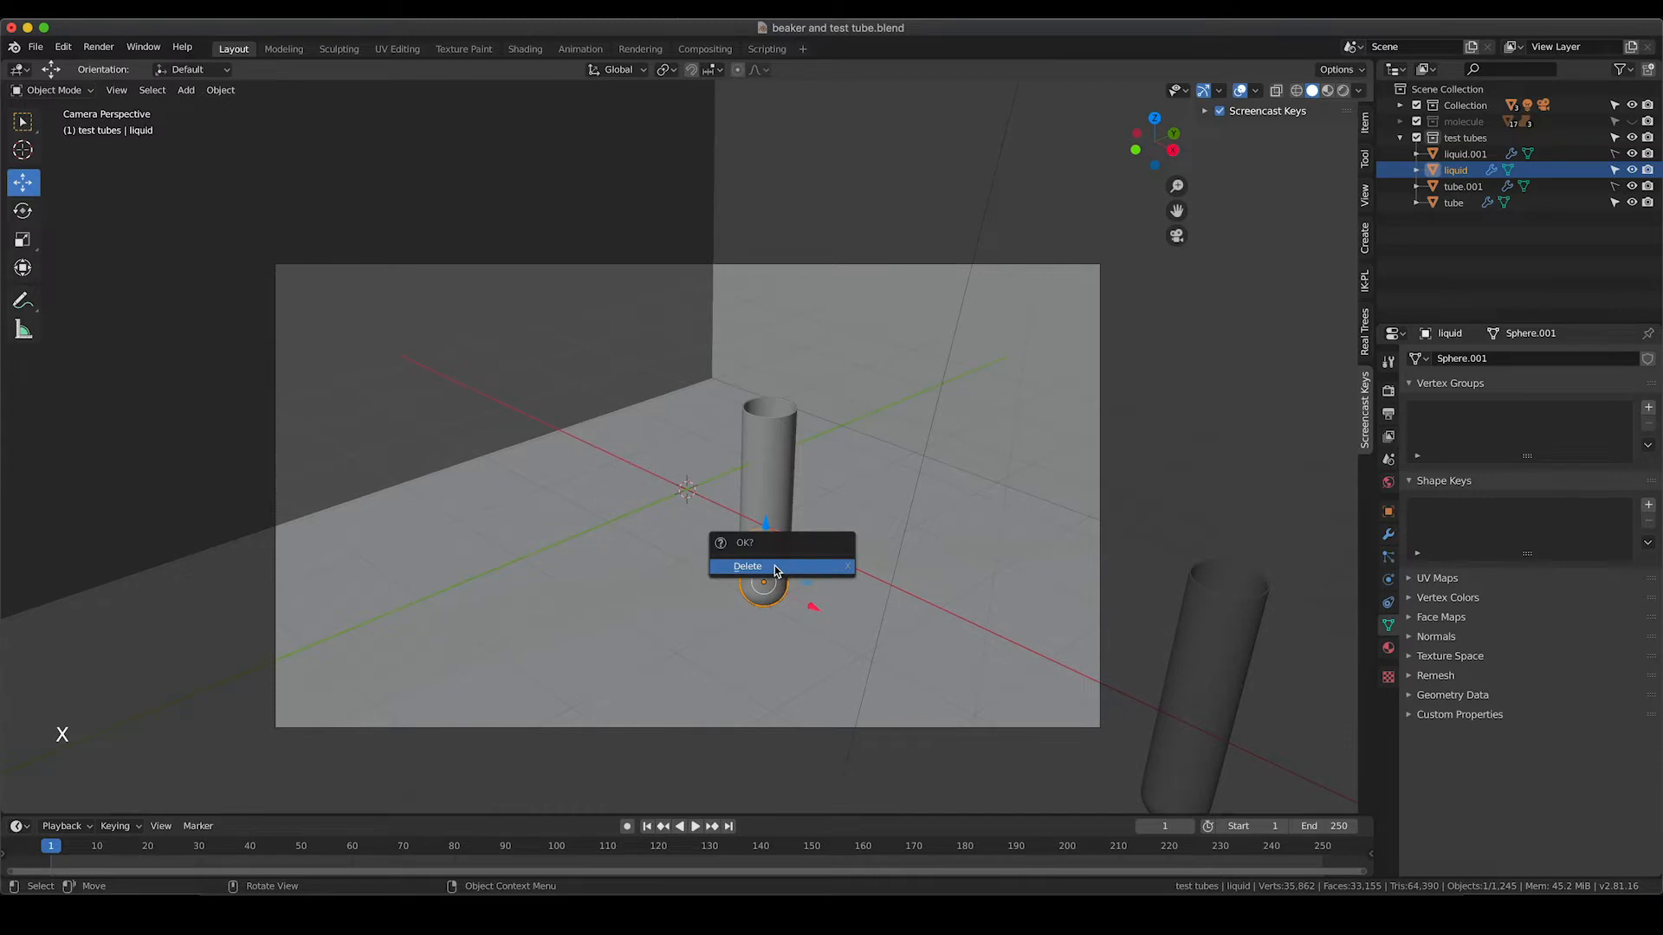
pyautogui.click(774, 565)
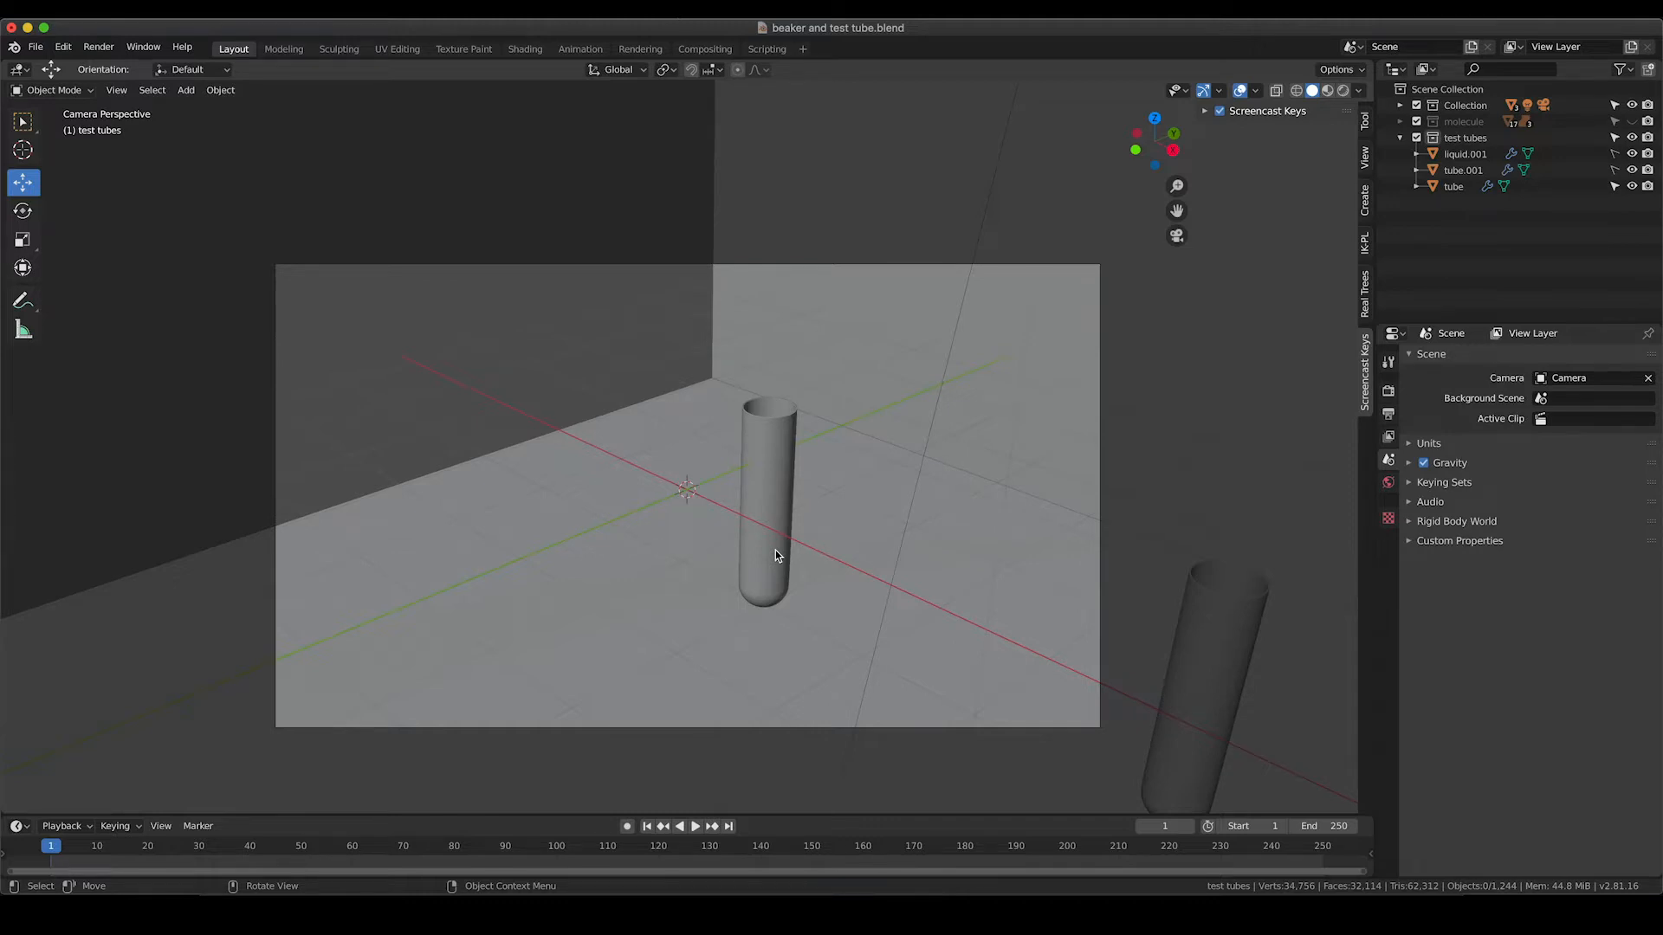
# Remove the Bevel and Solidify modifiers from the original tube, keeping only its Subdivision modifier
pyautogui.click(776, 555)
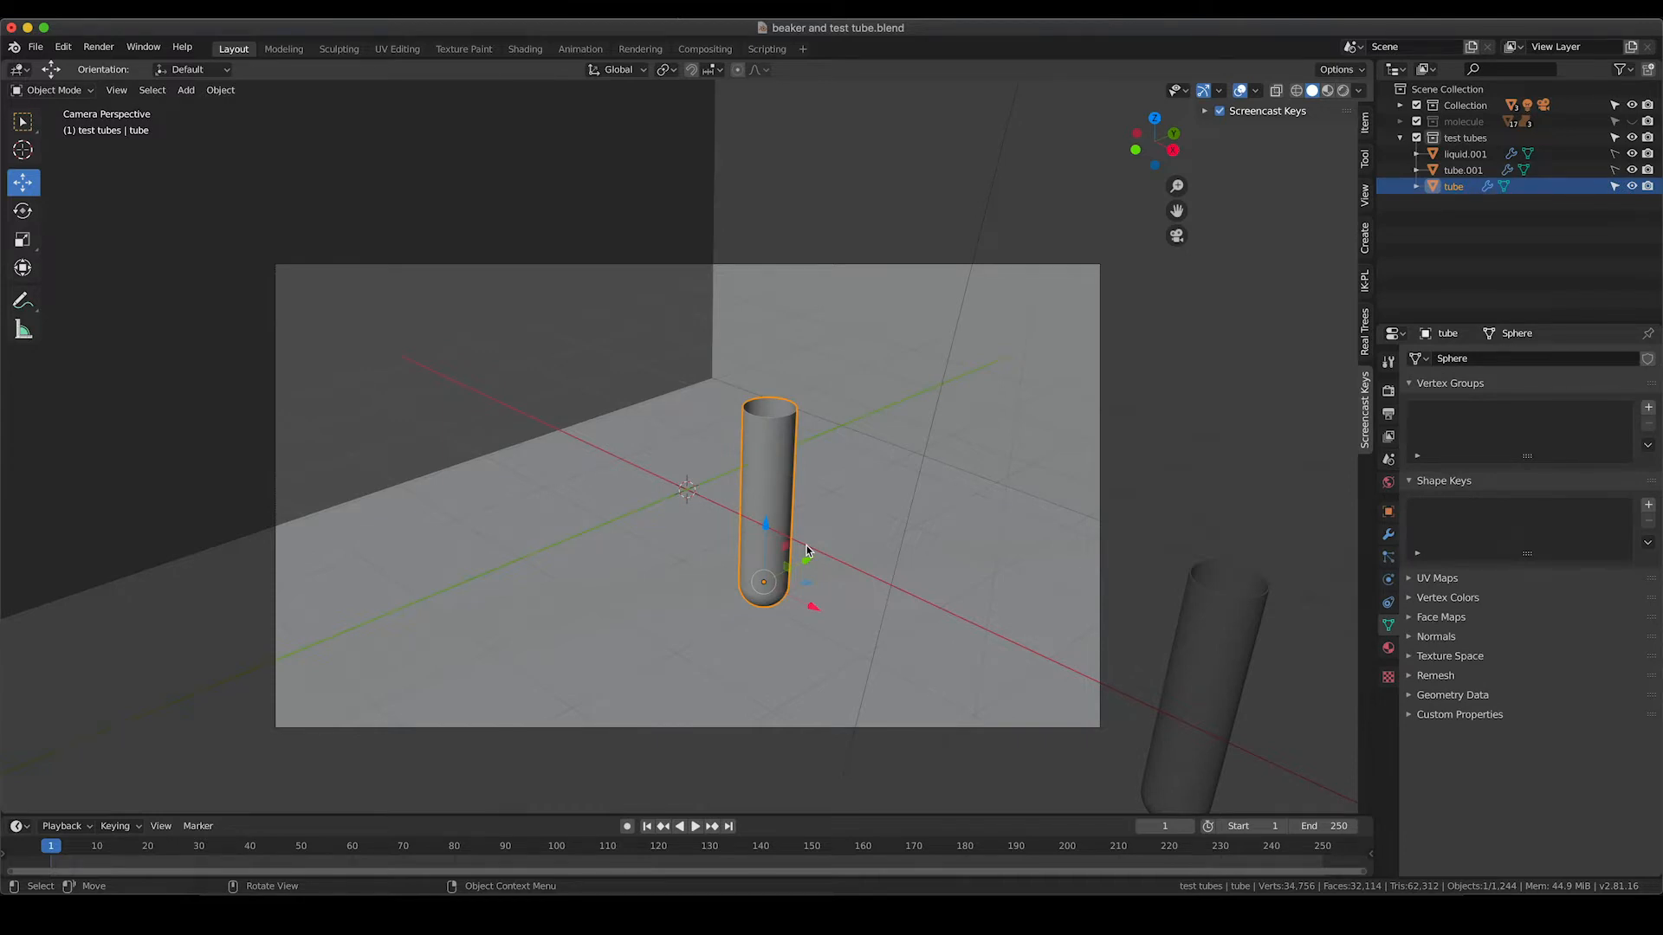
pyautogui.click(1389, 537)
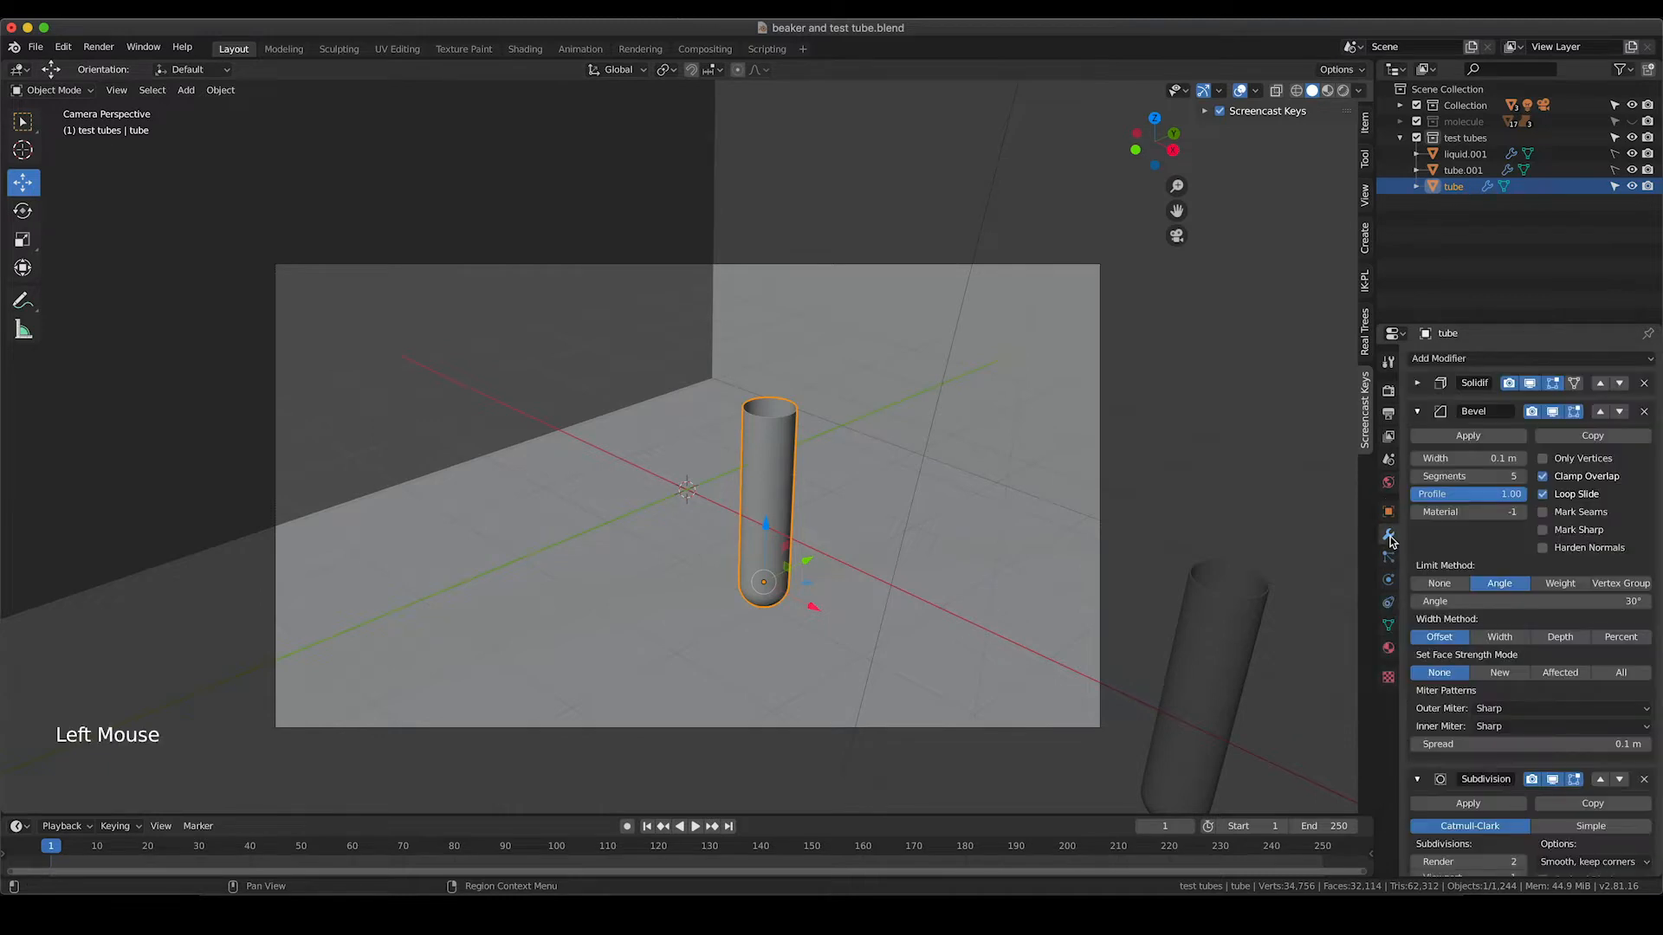
pyautogui.click(1418, 410)
pyautogui.click(1419, 441)
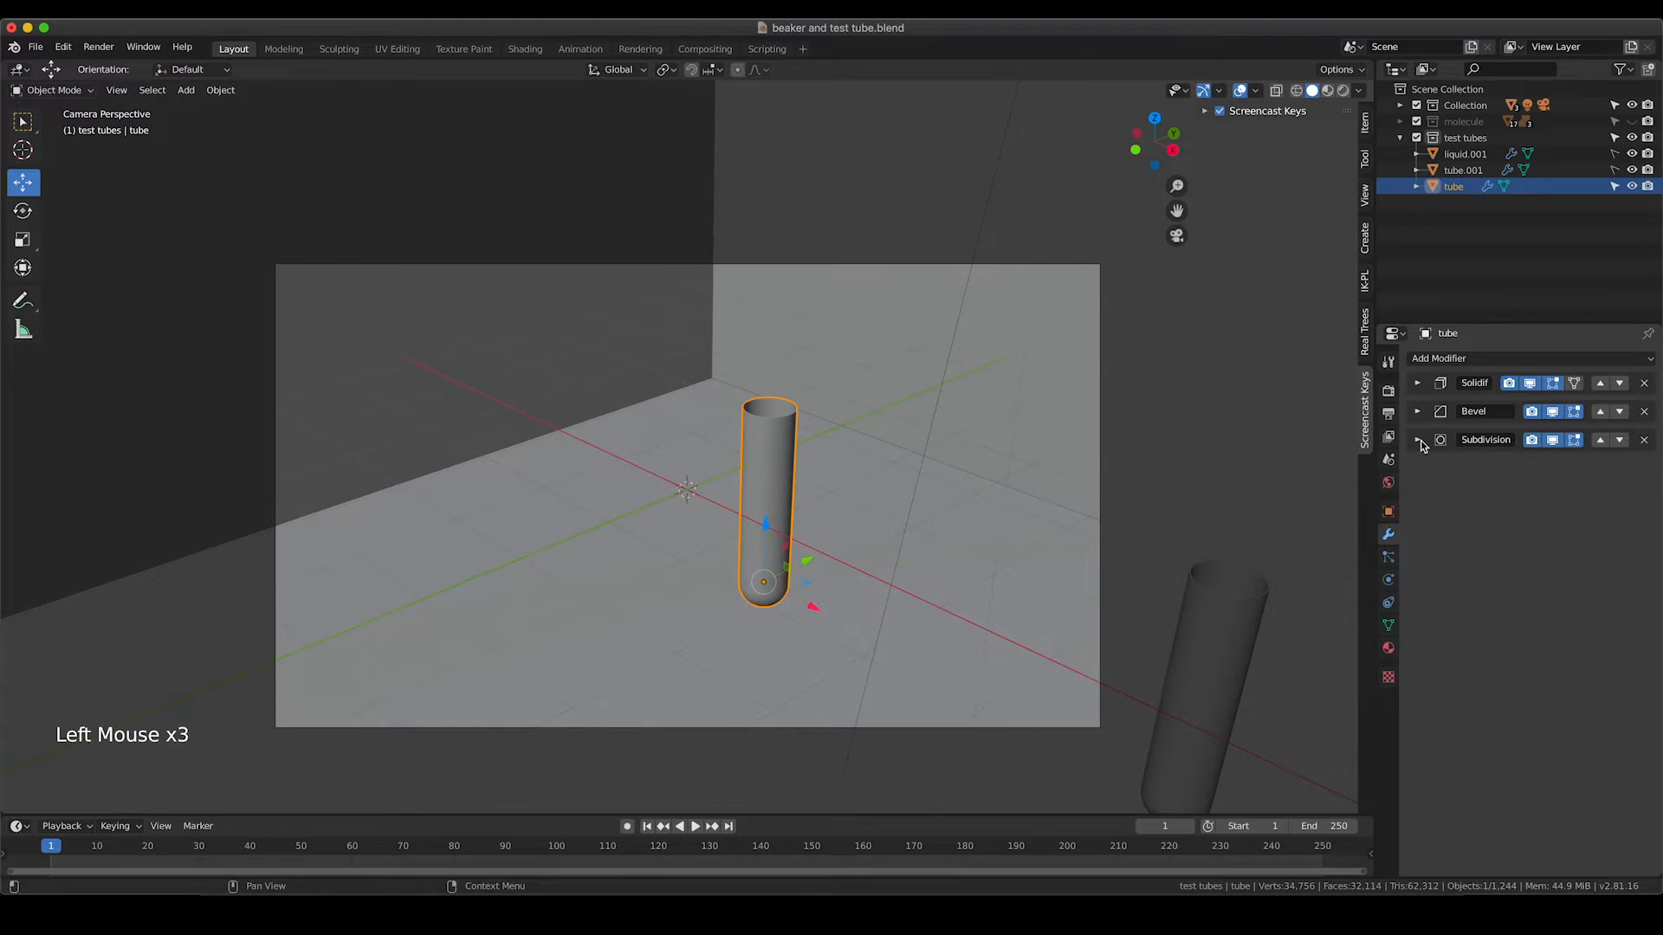
pyautogui.scroll(4, 812, 523)
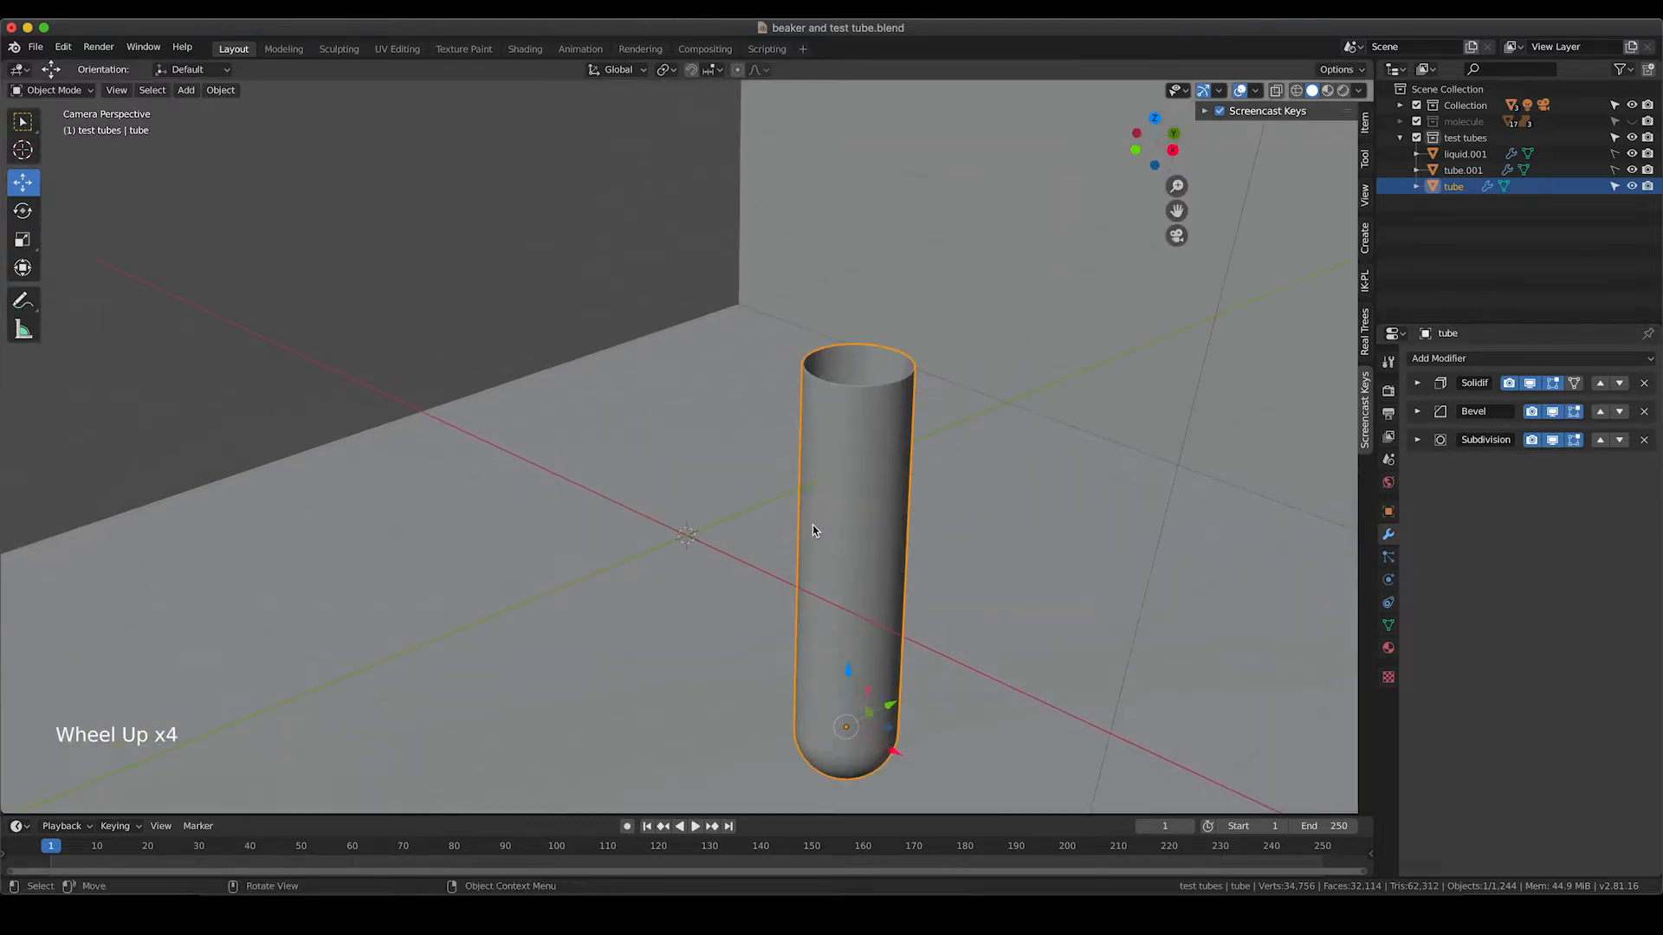
pyautogui.keyDown('shift'); pyautogui.moveTo(812, 524); pyautogui.dragTo(770, 486, button='middle'); pyautogui.keyUp('shift')
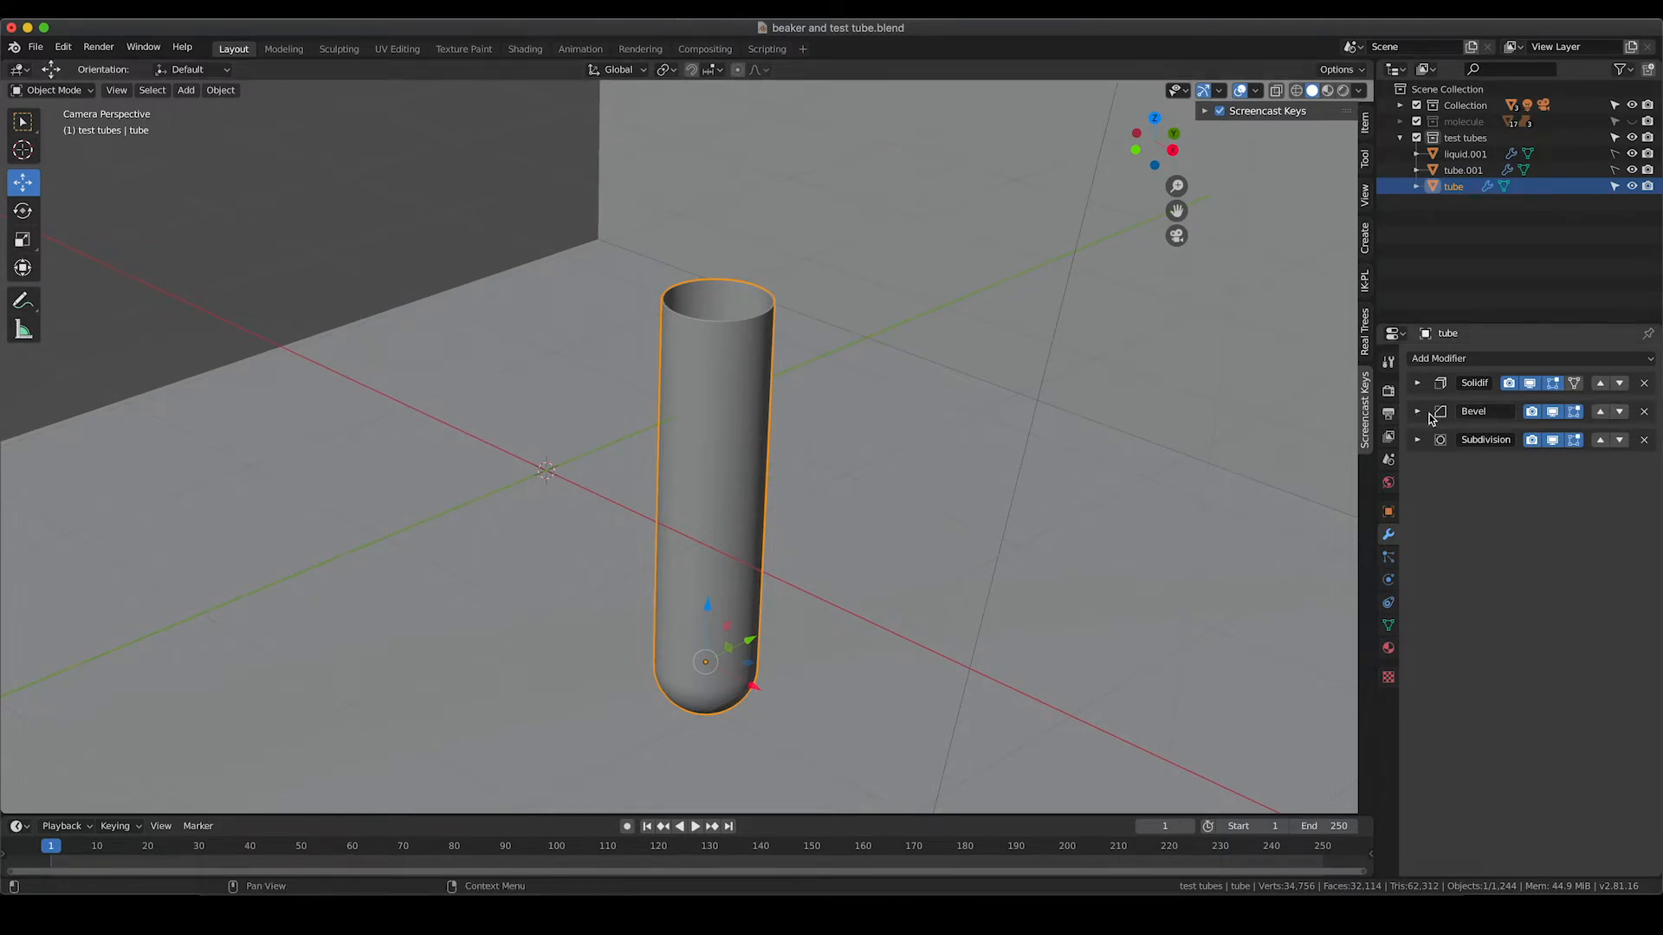
pyautogui.click(1646, 413)
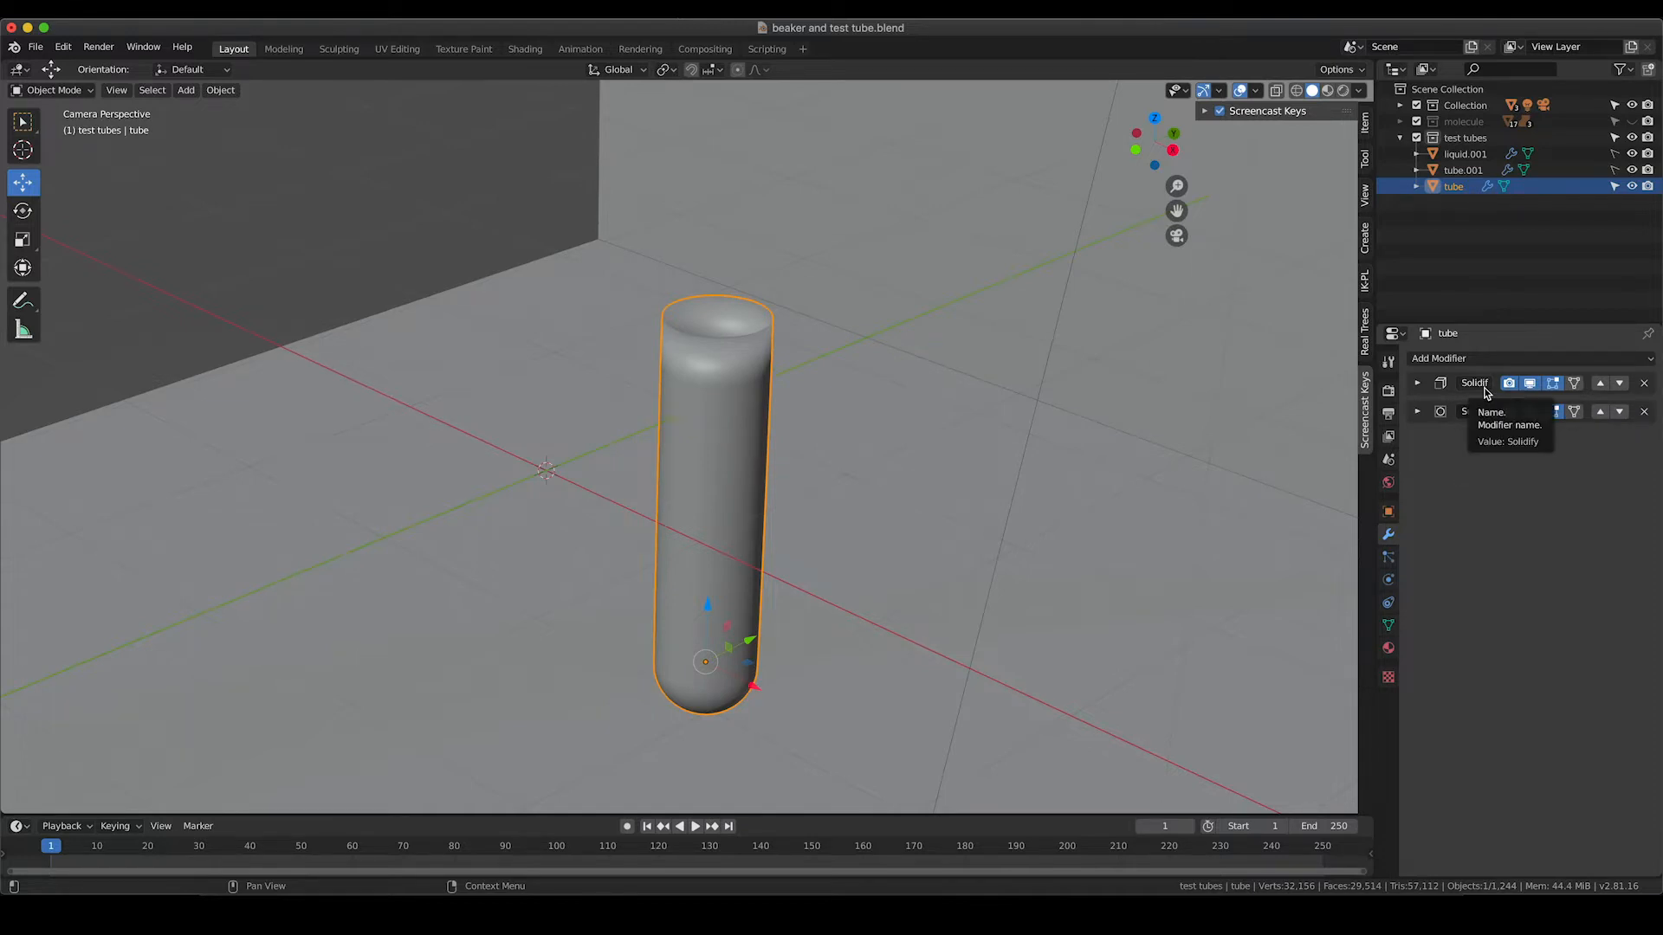
pyautogui.click(1645, 384)
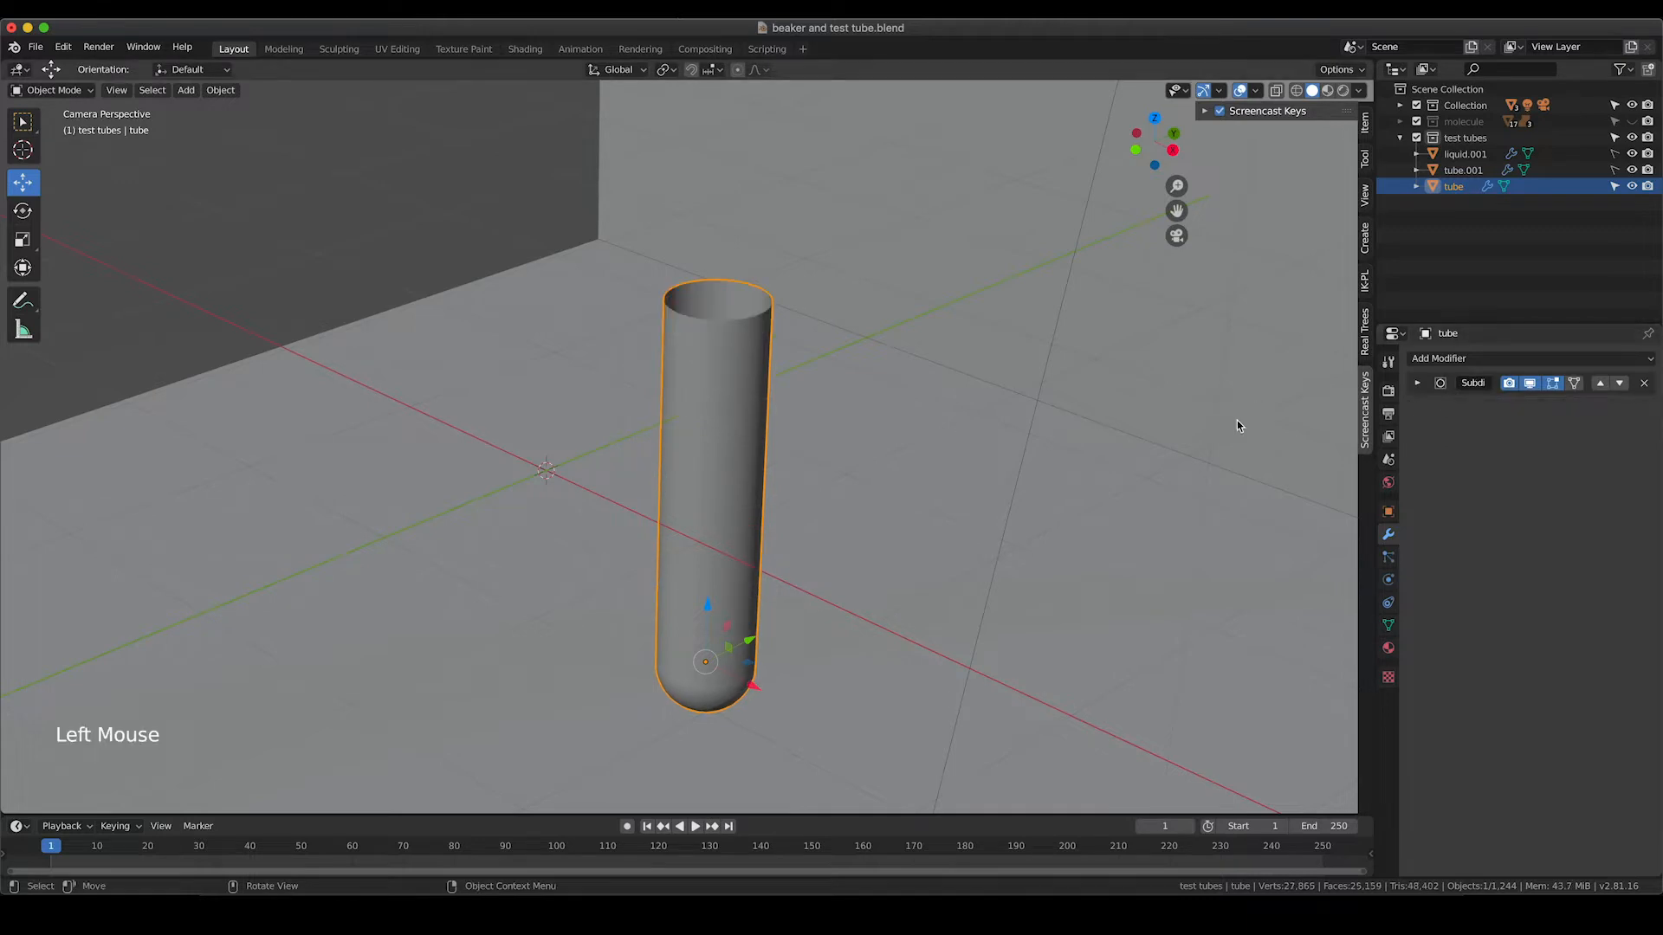
# Apply the Subdivision modifier on the original tube
pyautogui.click(1416, 383)
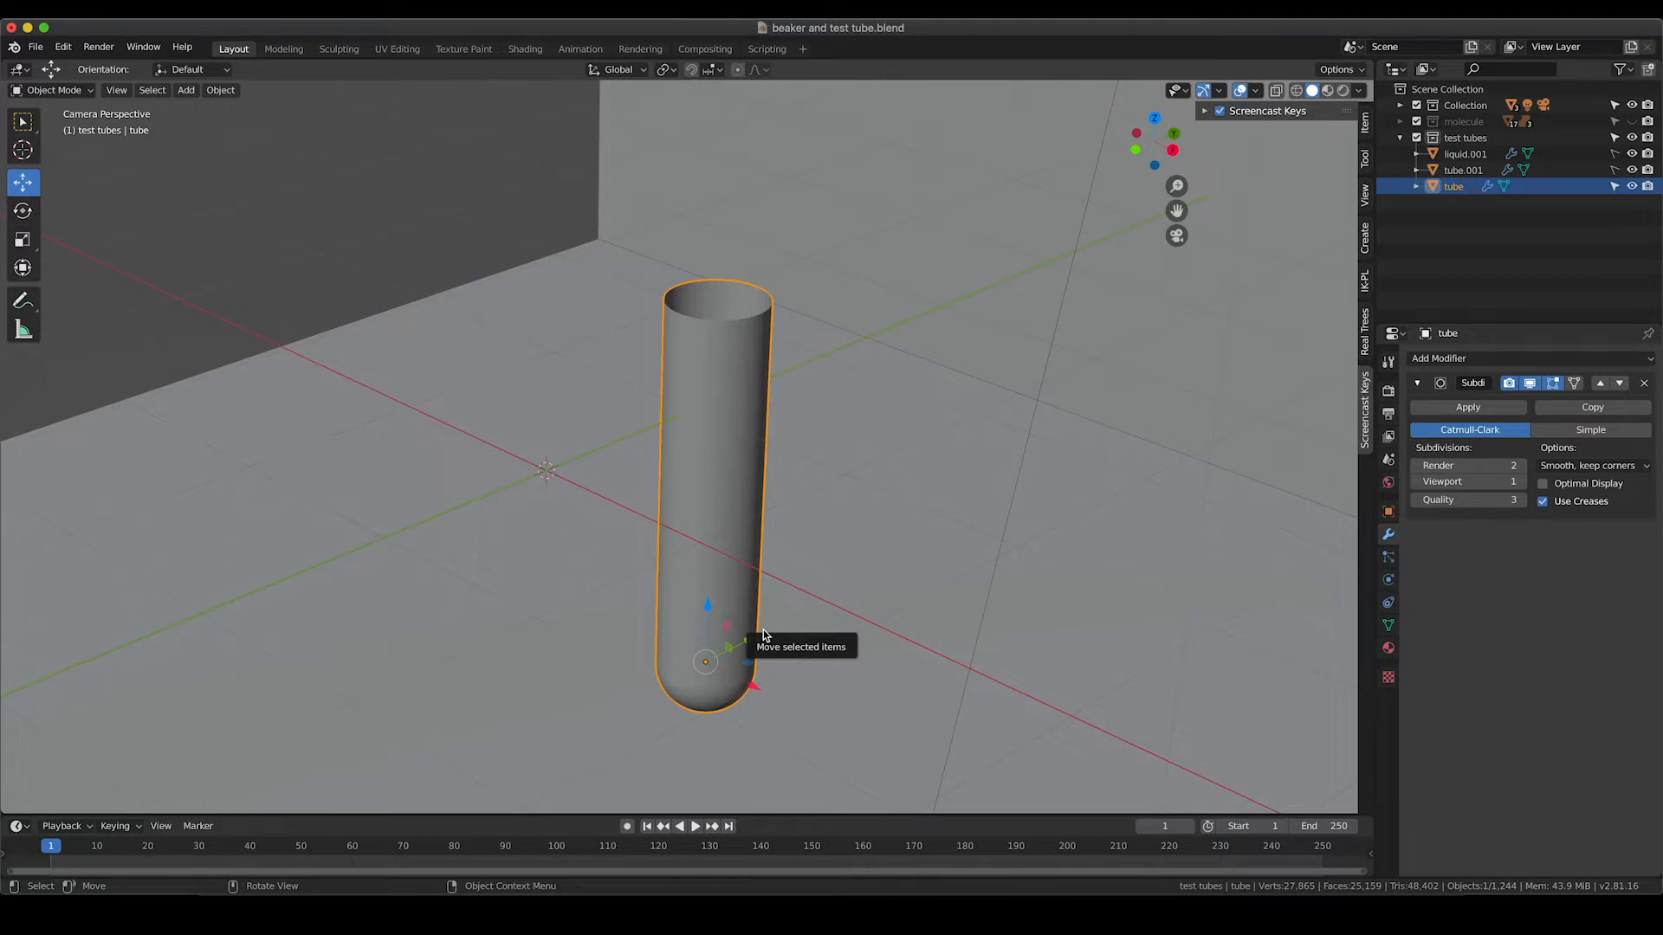
pyautogui.click(1448, 413)
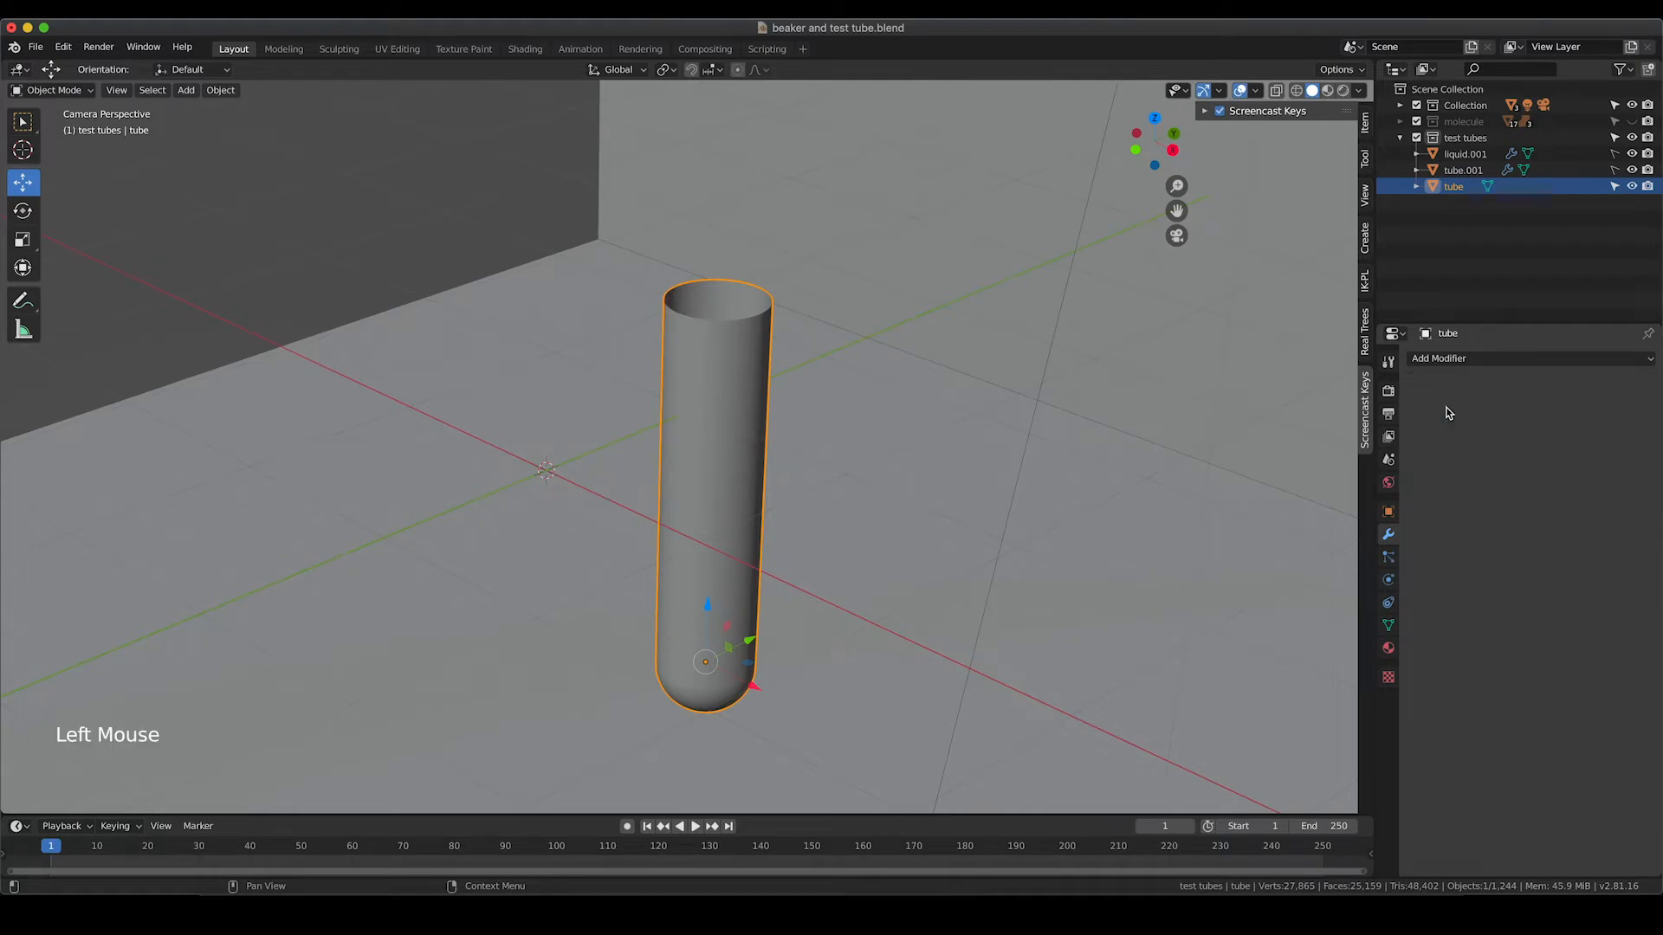
pyautogui.scroll(-4, 743, 530)
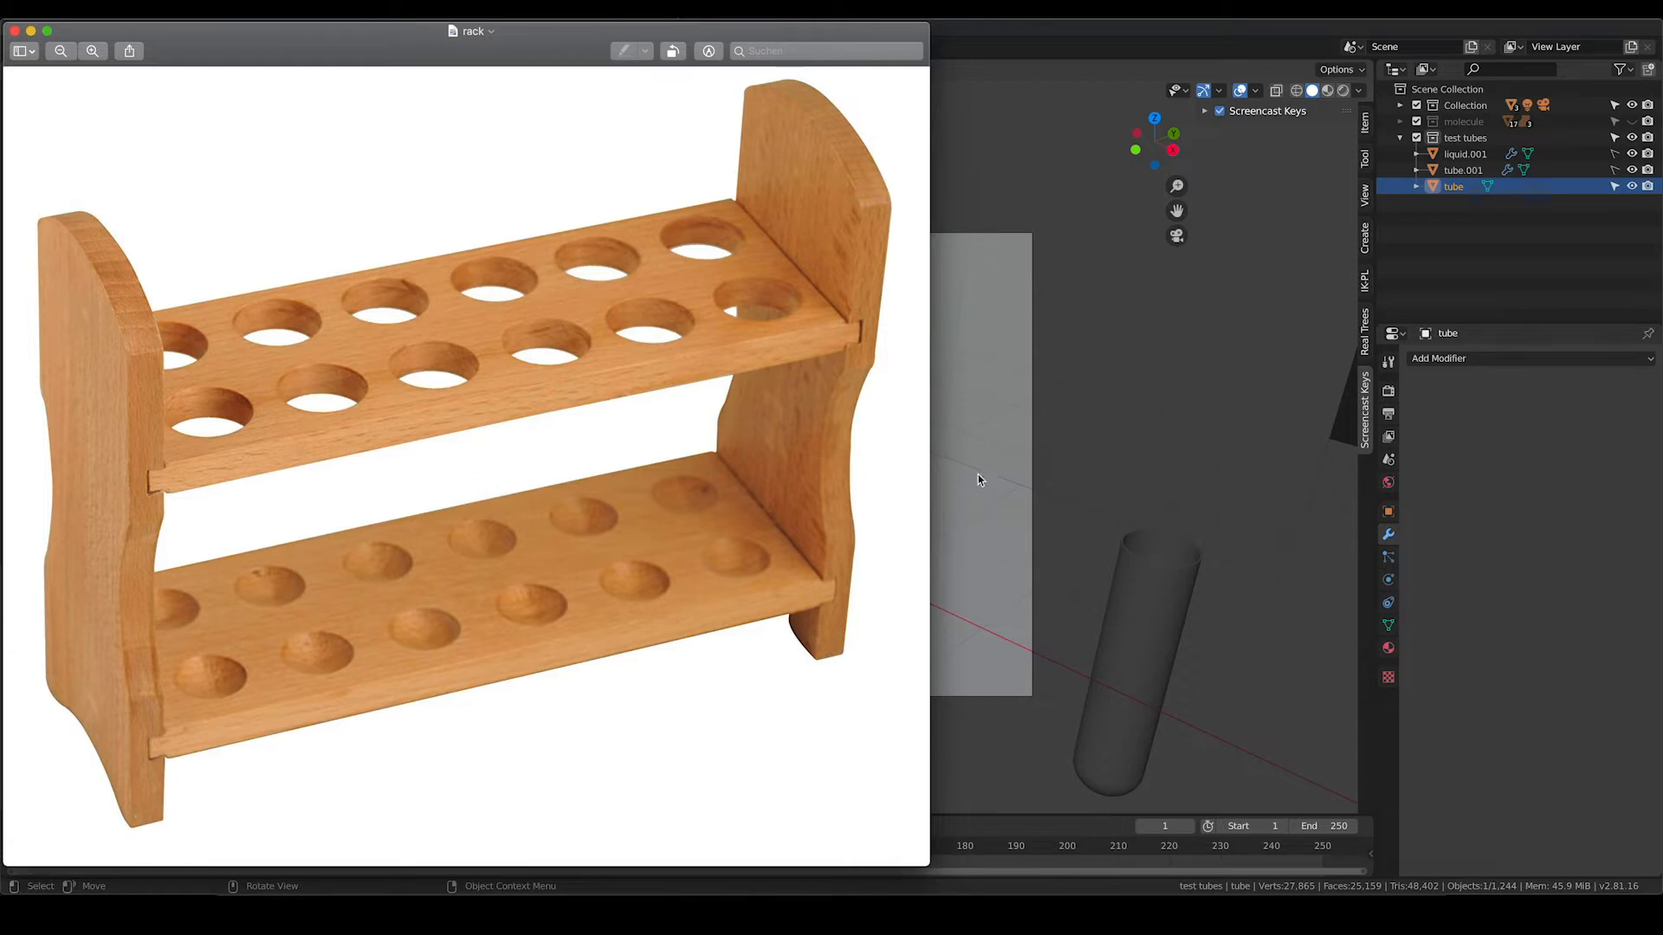
# Scale the original tube up uniformly by about 1.08 in the top view, then return to the camera view
pyautogui.click(1175, 613)
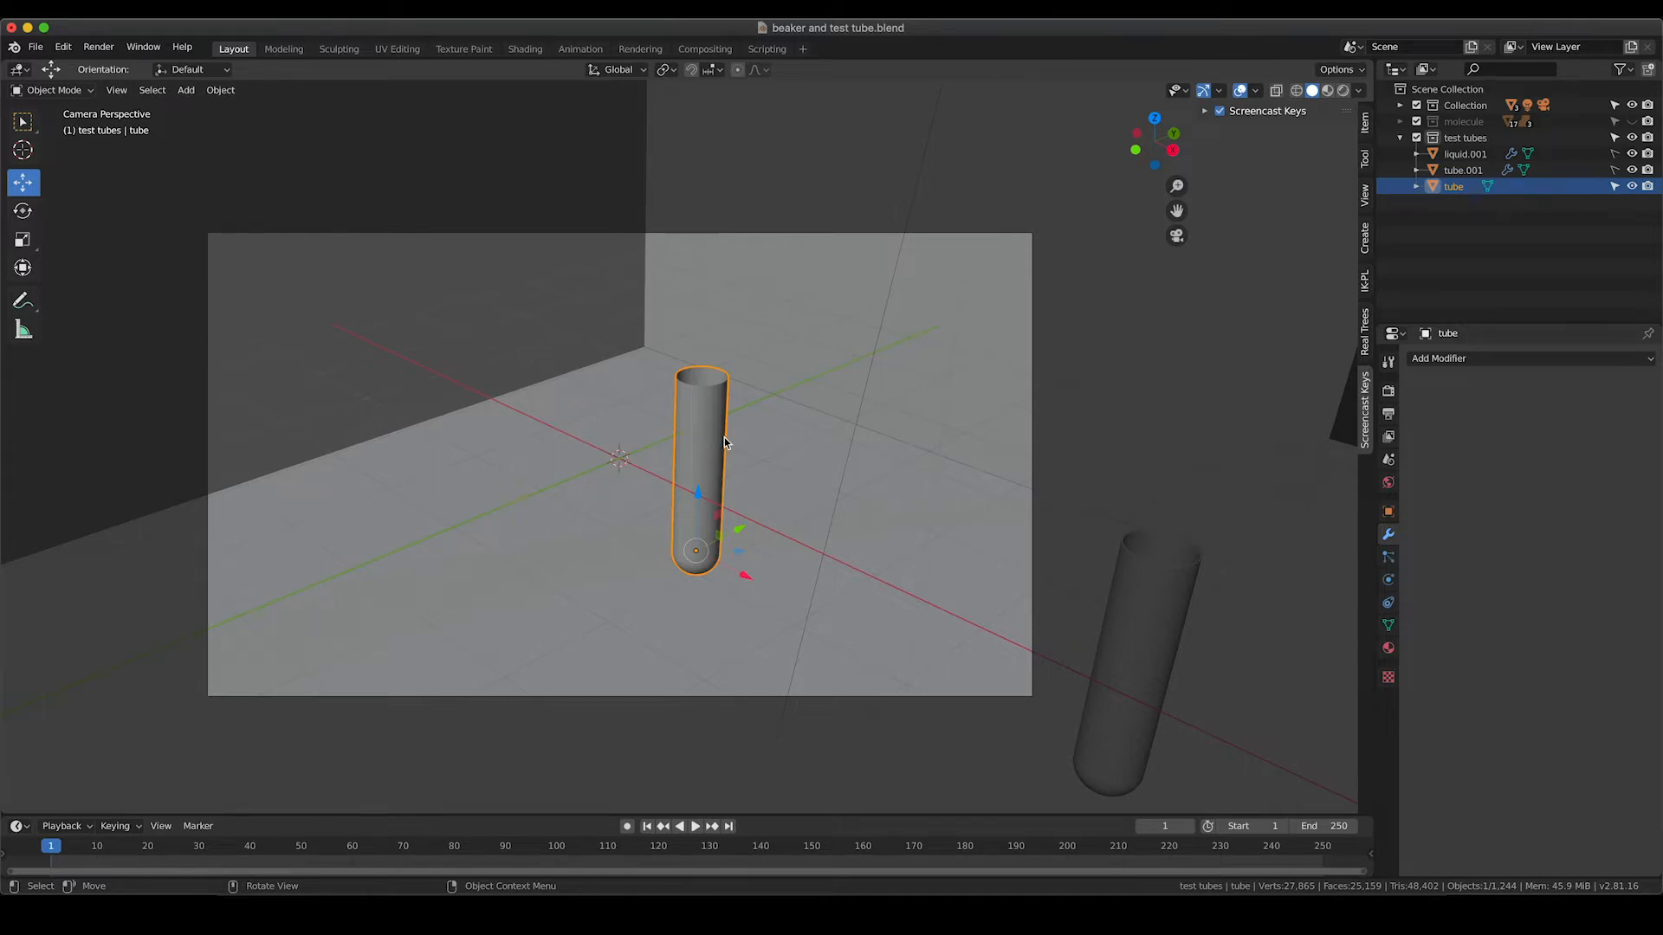
pyautogui.press('KP_7')
pyautogui.scroll(6, 651, 368)
pyautogui.keyDown('shift'); pyautogui.moveTo(651, 367); pyautogui.dragTo(830, 492, button='middle'); pyautogui.keyUp('shift')
pyautogui.scroll(8, 907, 485)
pyautogui.keyDown('shift'); pyautogui.moveTo(950, 485); pyautogui.dragTo(633, 482, button='middle'); pyautogui.keyUp('shift')
pyautogui.scroll(2, 853, 525)
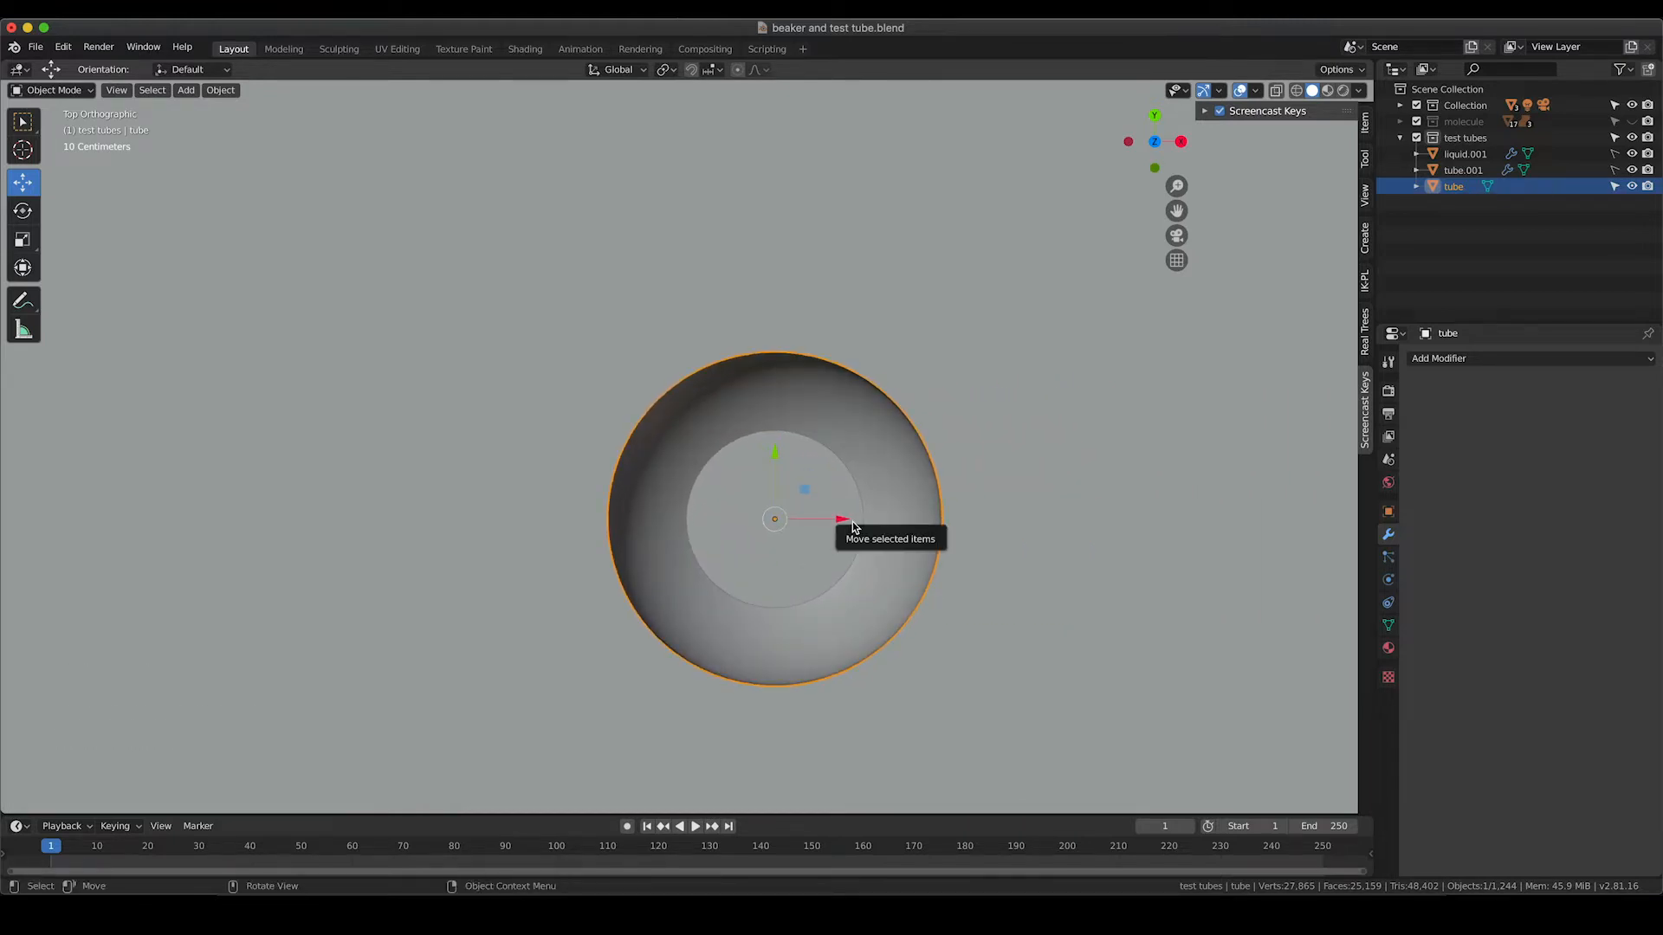
pyautogui.press('s')
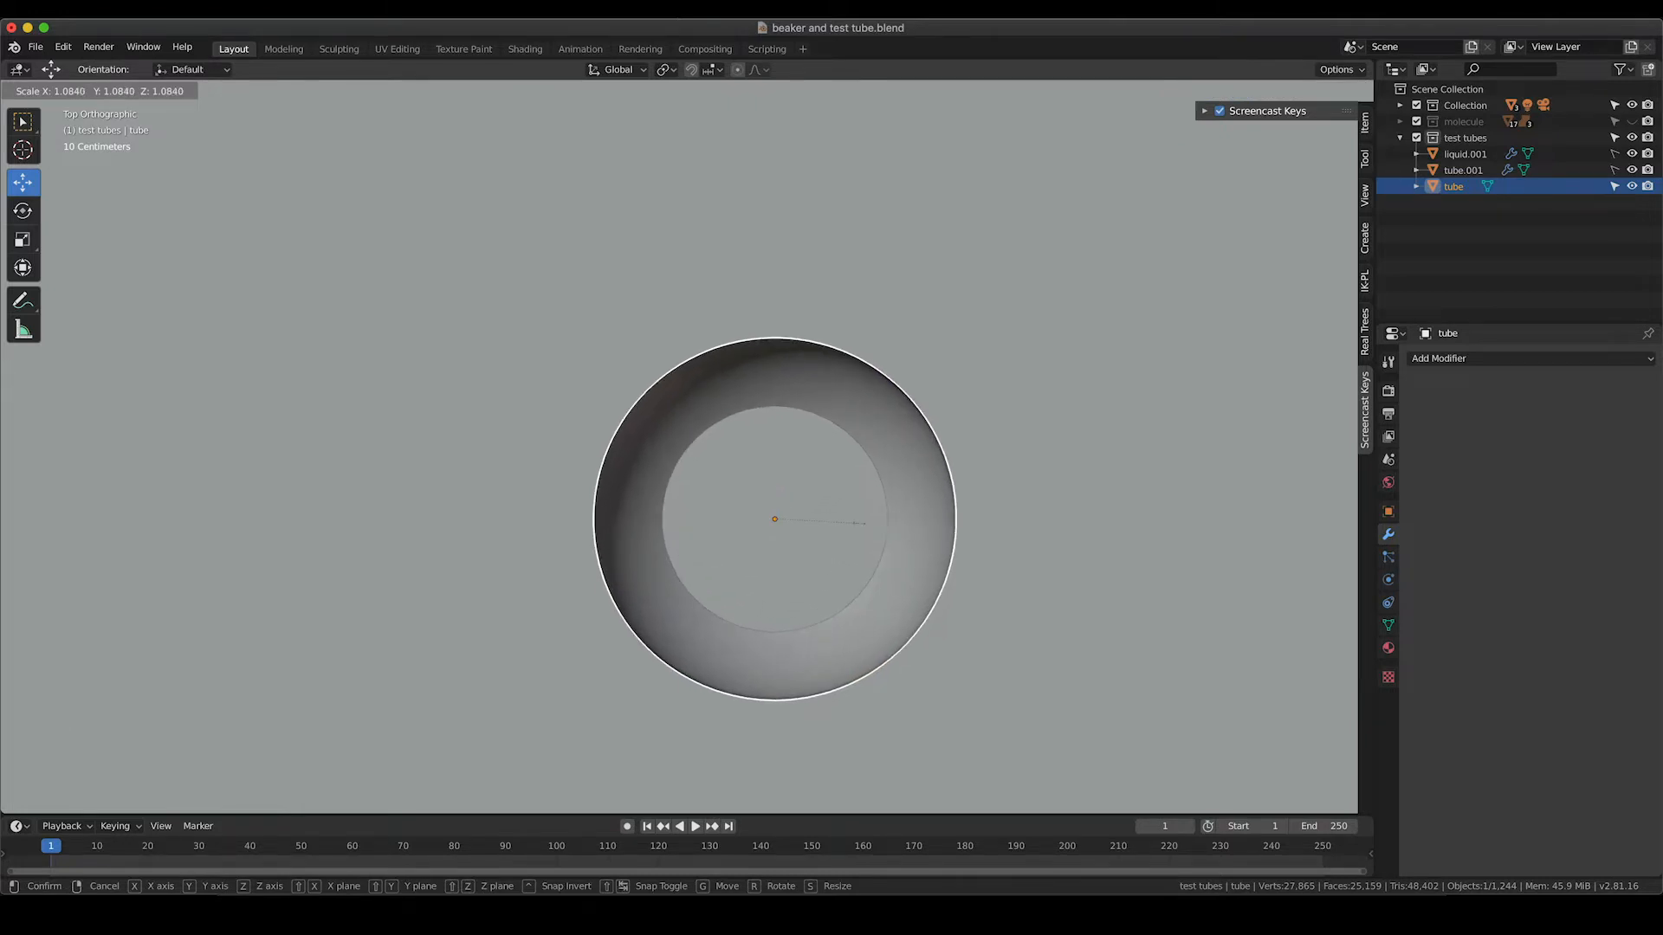
pyautogui.click(864, 523)
pyautogui.press('KP_0')
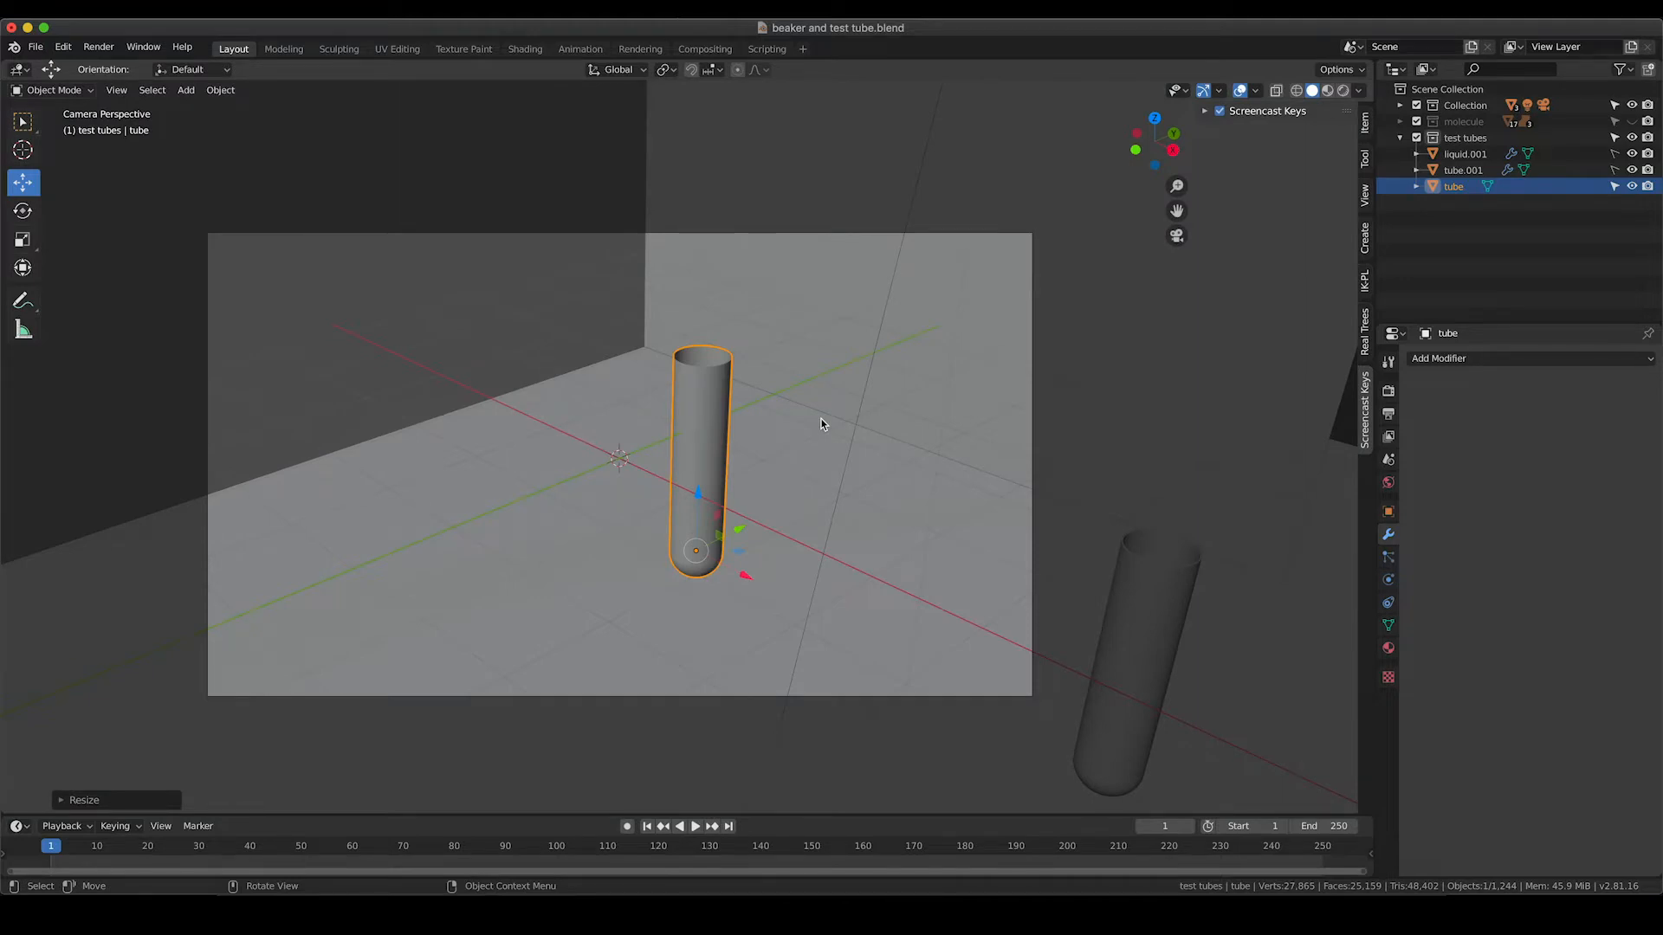
# Add a cube mesh and scale it into a thin, flat board stretched along the Y axis and intersecting the tube
pyautogui.press('shift')
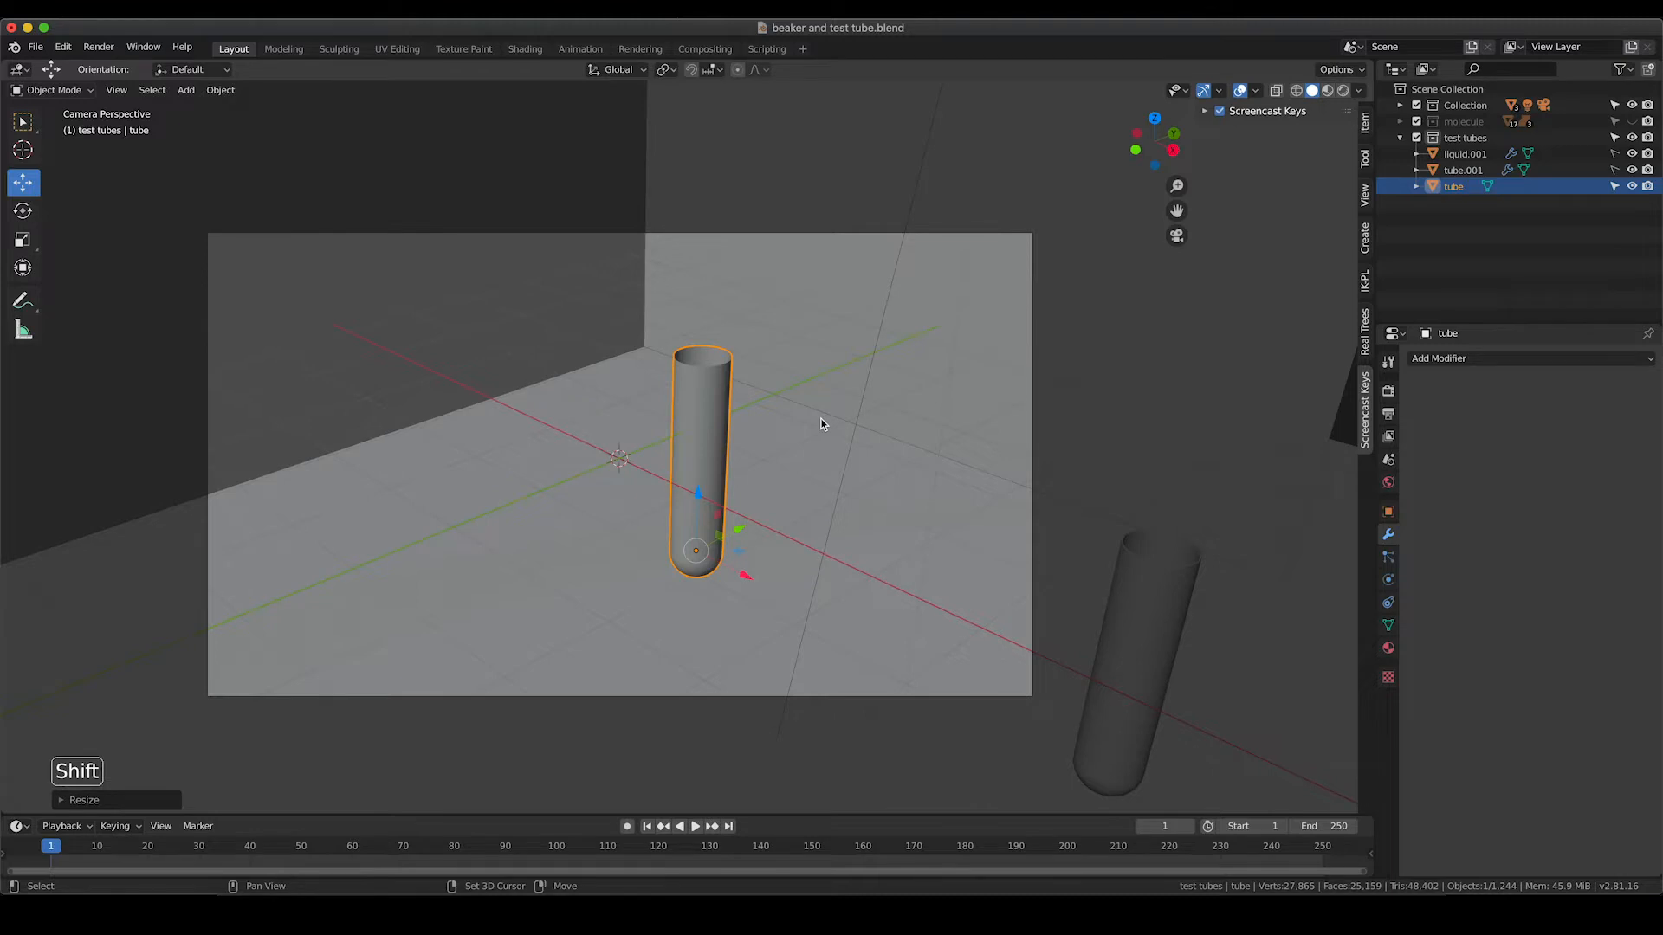
pyautogui.hotkey('shift', 'a')
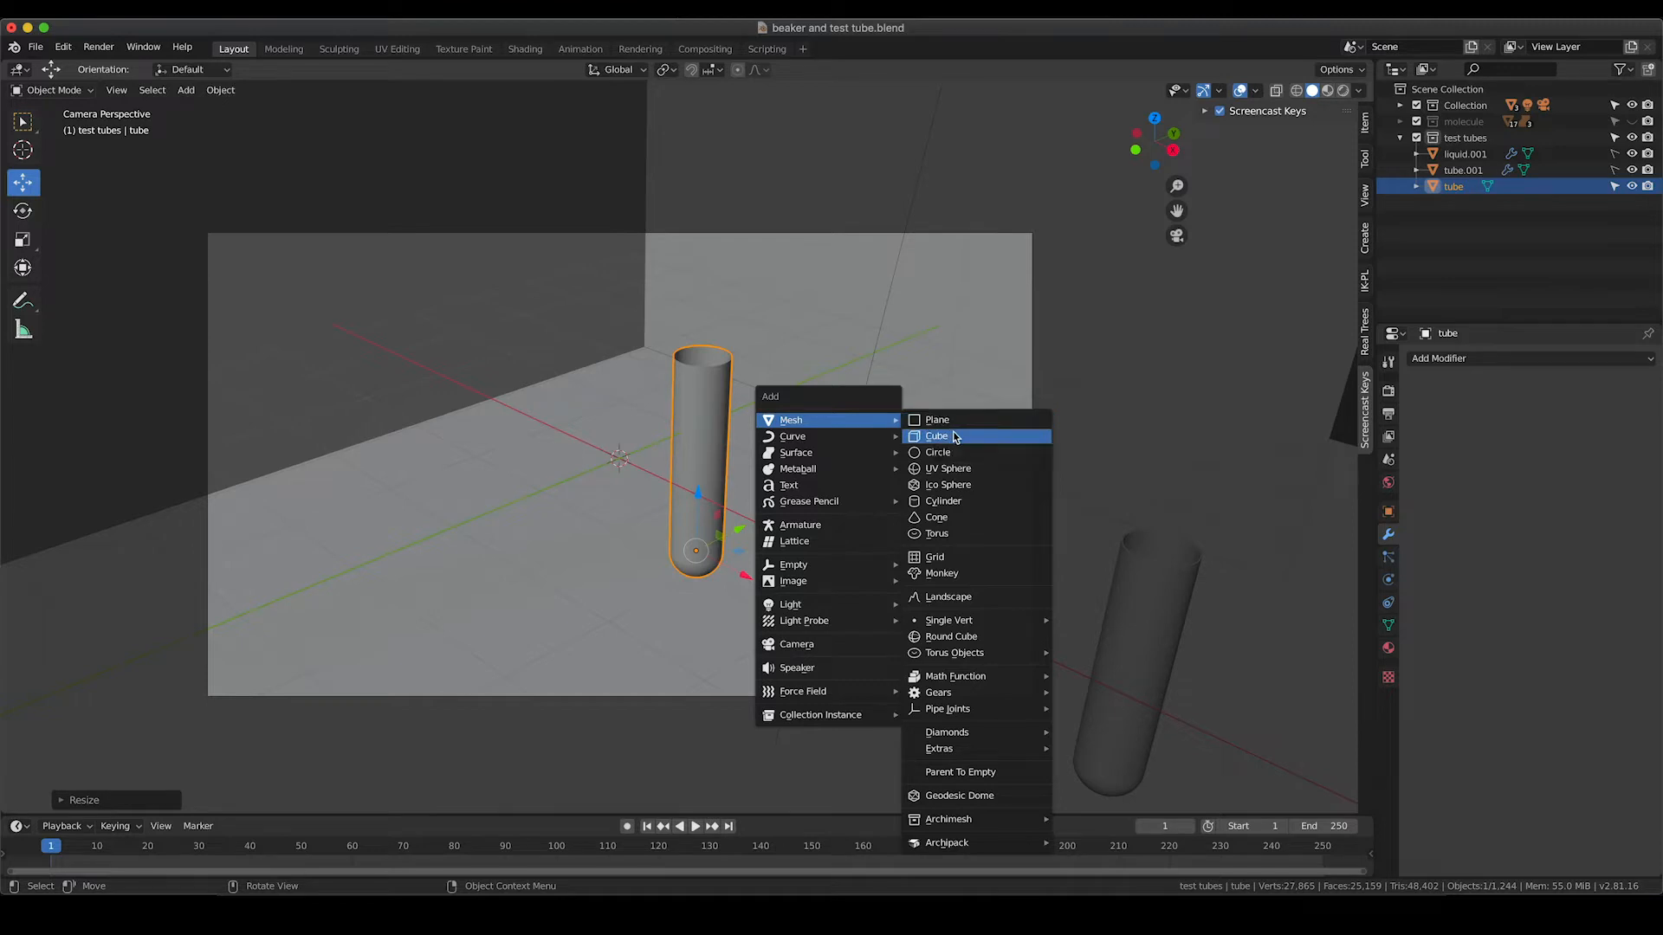
pyautogui.click(952, 437)
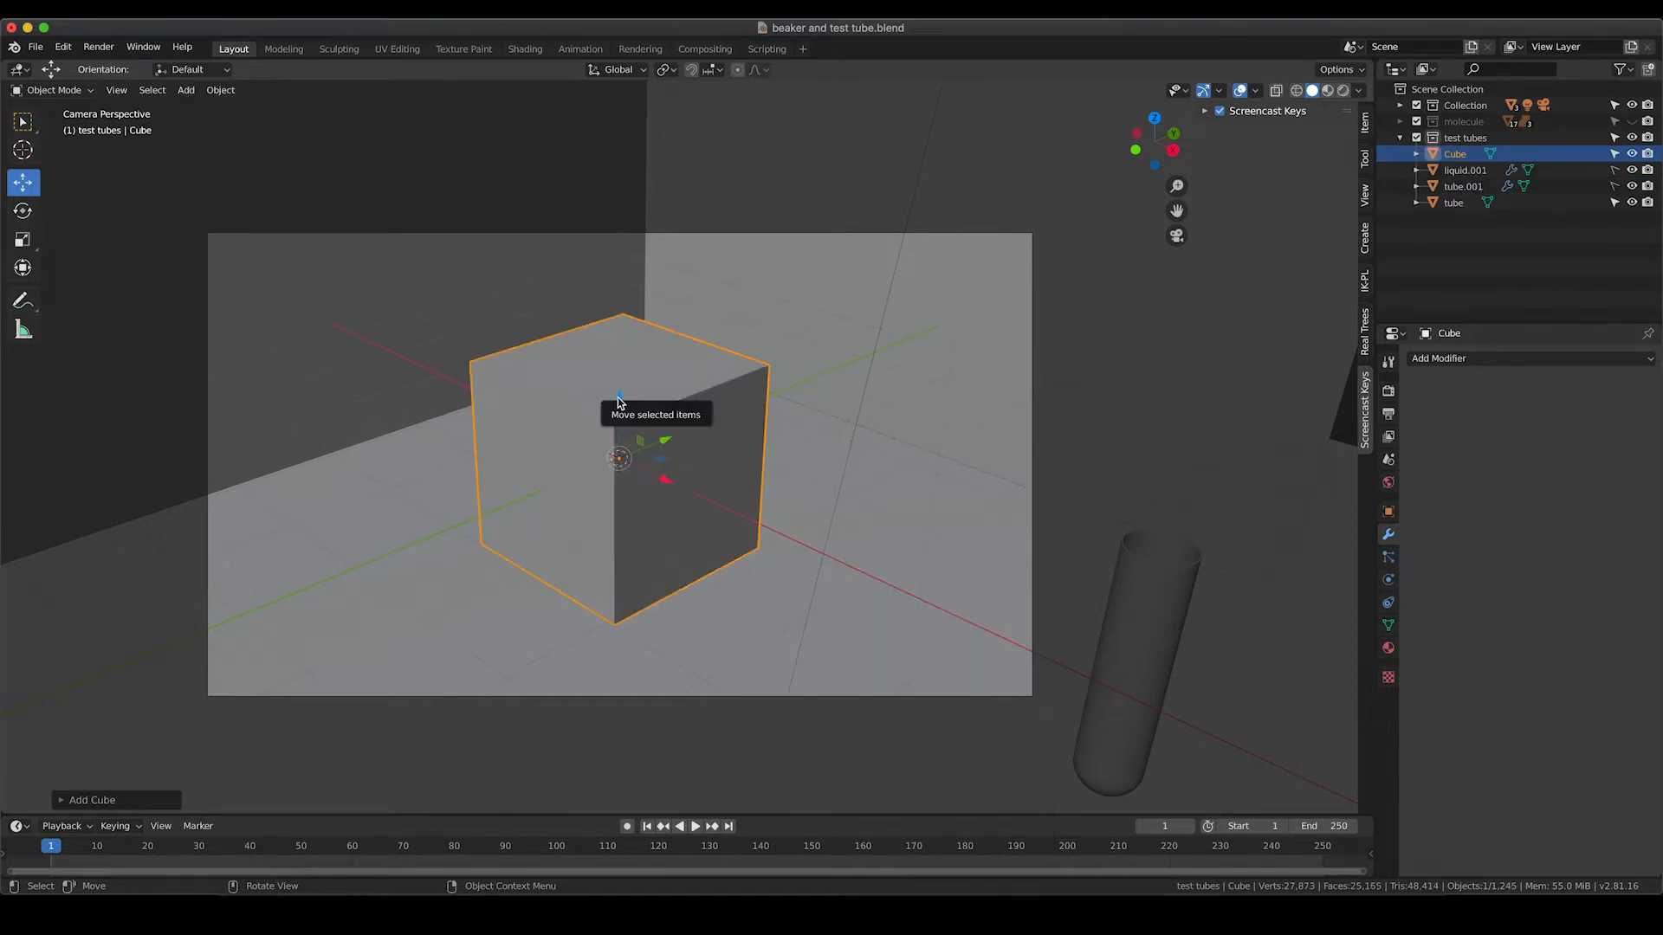
pyautogui.moveTo(618, 396); pyautogui.dragTo(730, 422)
pyautogui.press('s')
pyautogui.press('s')
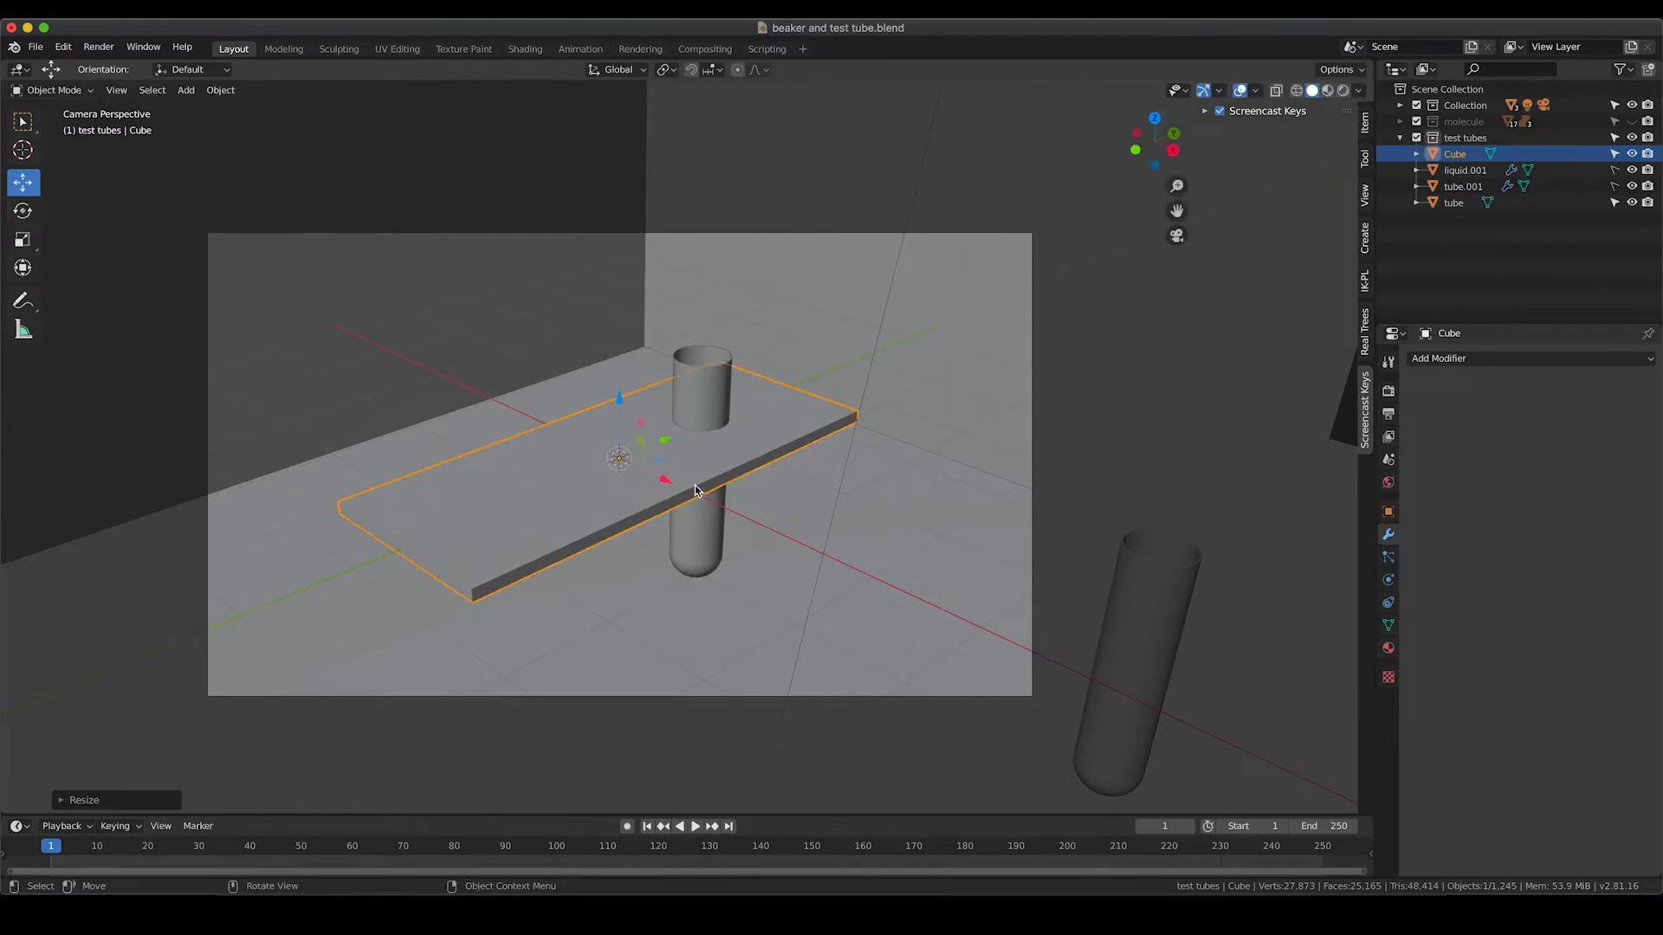
# Move the tube about 3.05 m in the negative Y direction, to the near end of the board
pyautogui.click(693, 404)
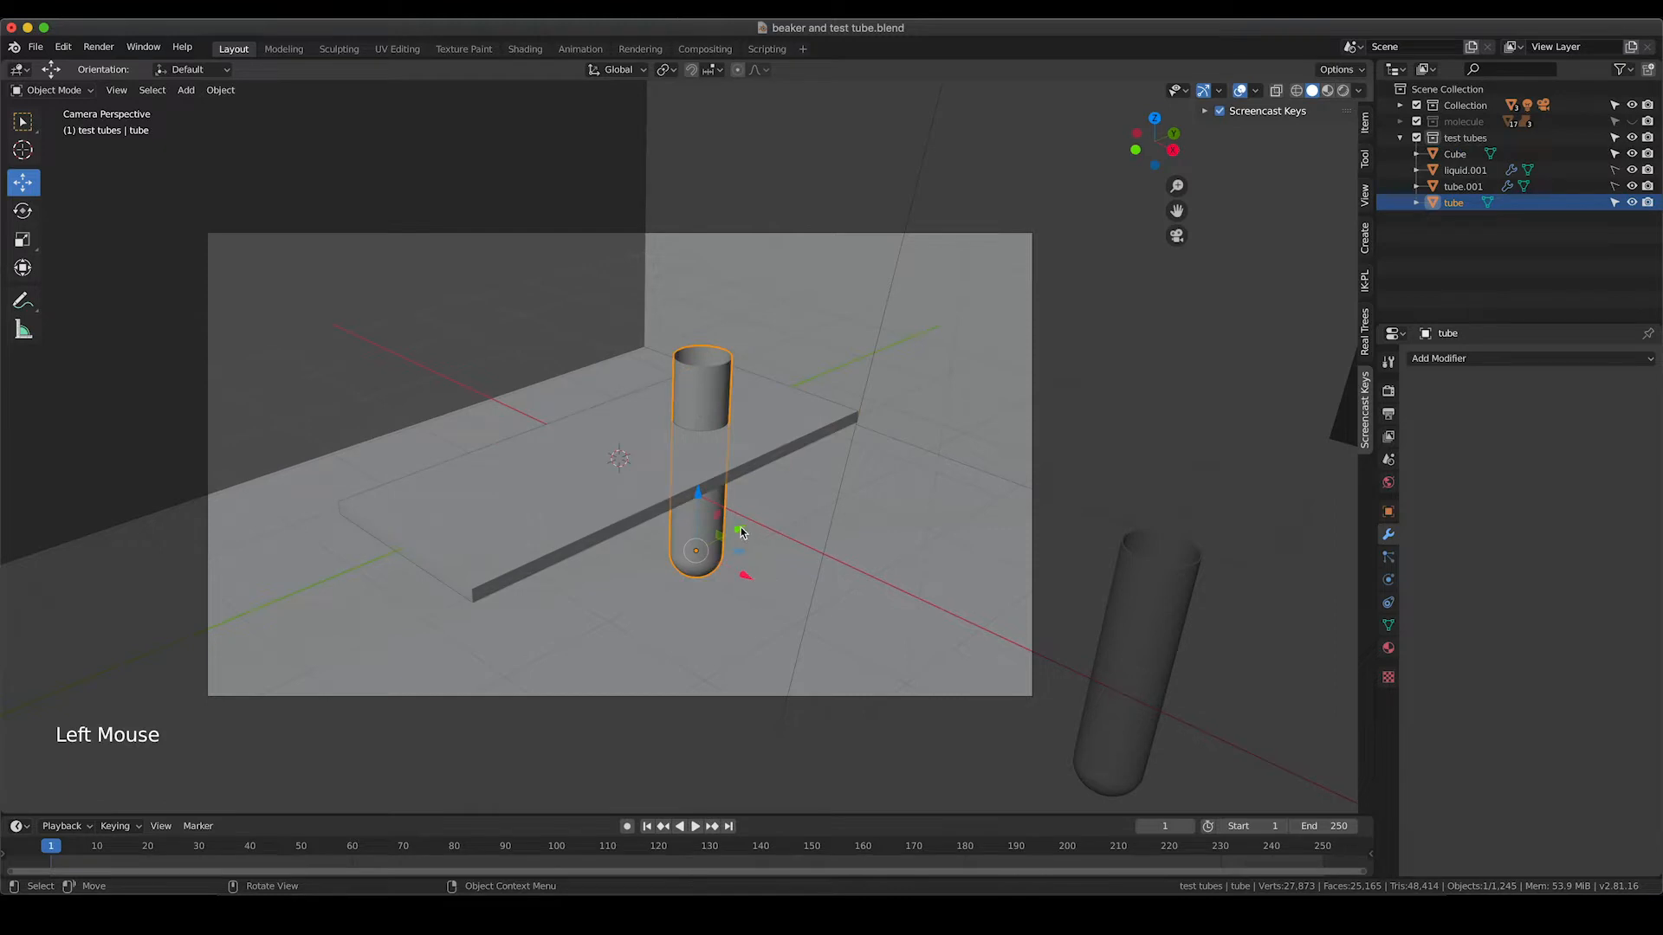
pyautogui.moveTo(738, 529); pyautogui.dragTo(506, 616)
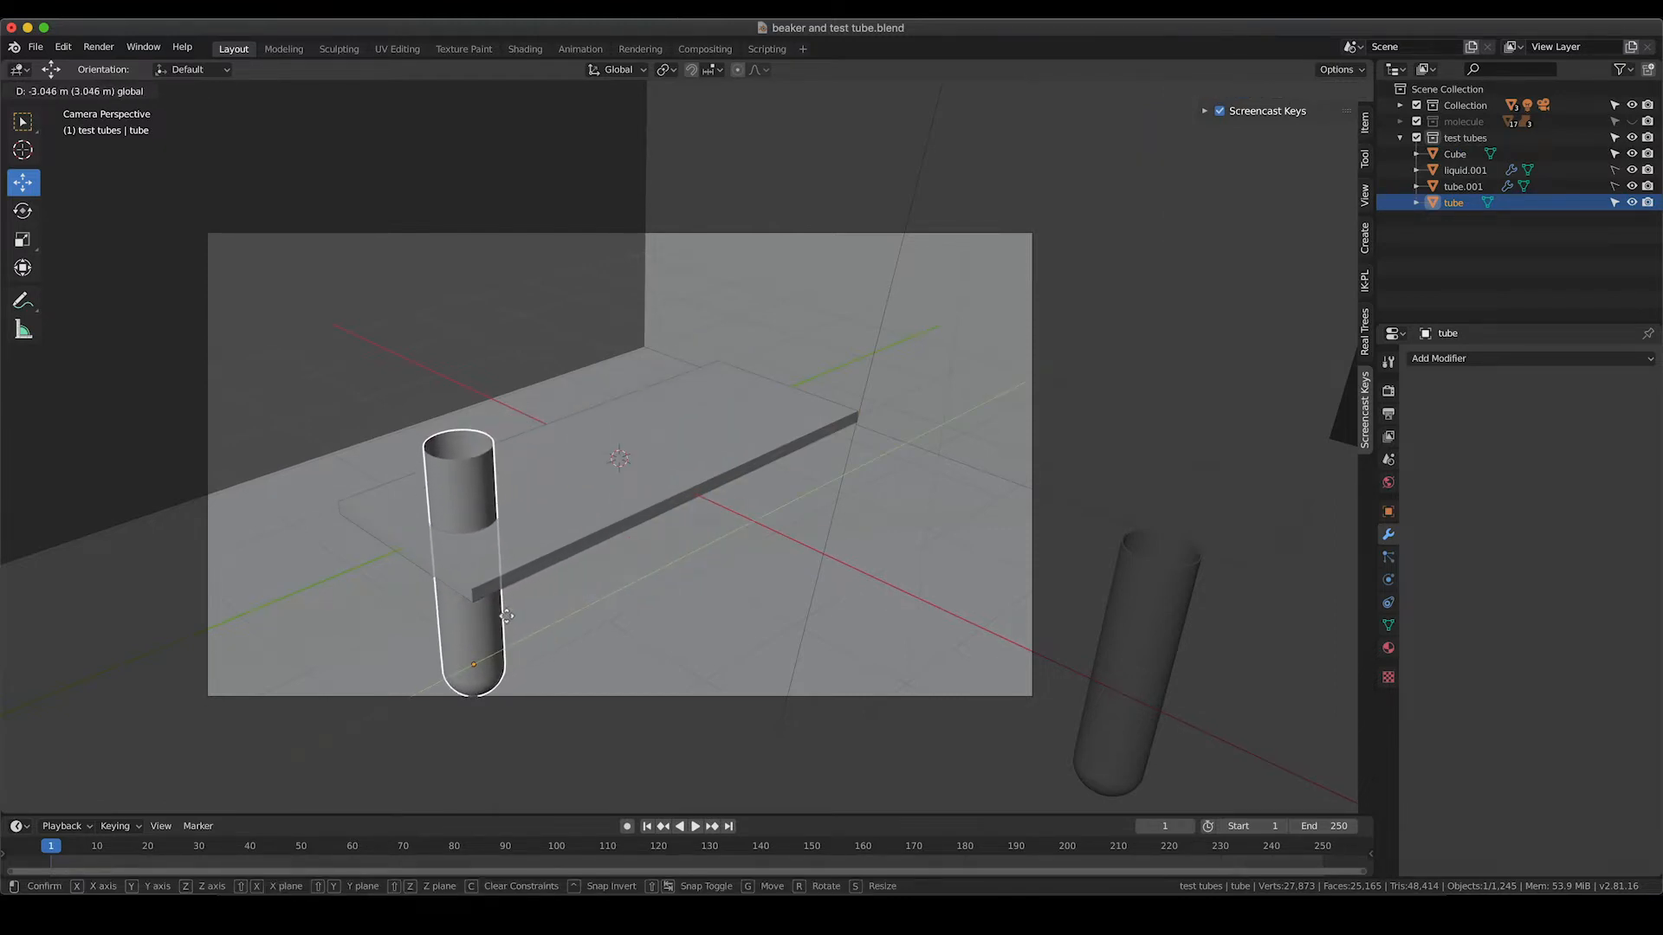
pyautogui.moveTo(506, 616); pyautogui.dragTo(507, 615)
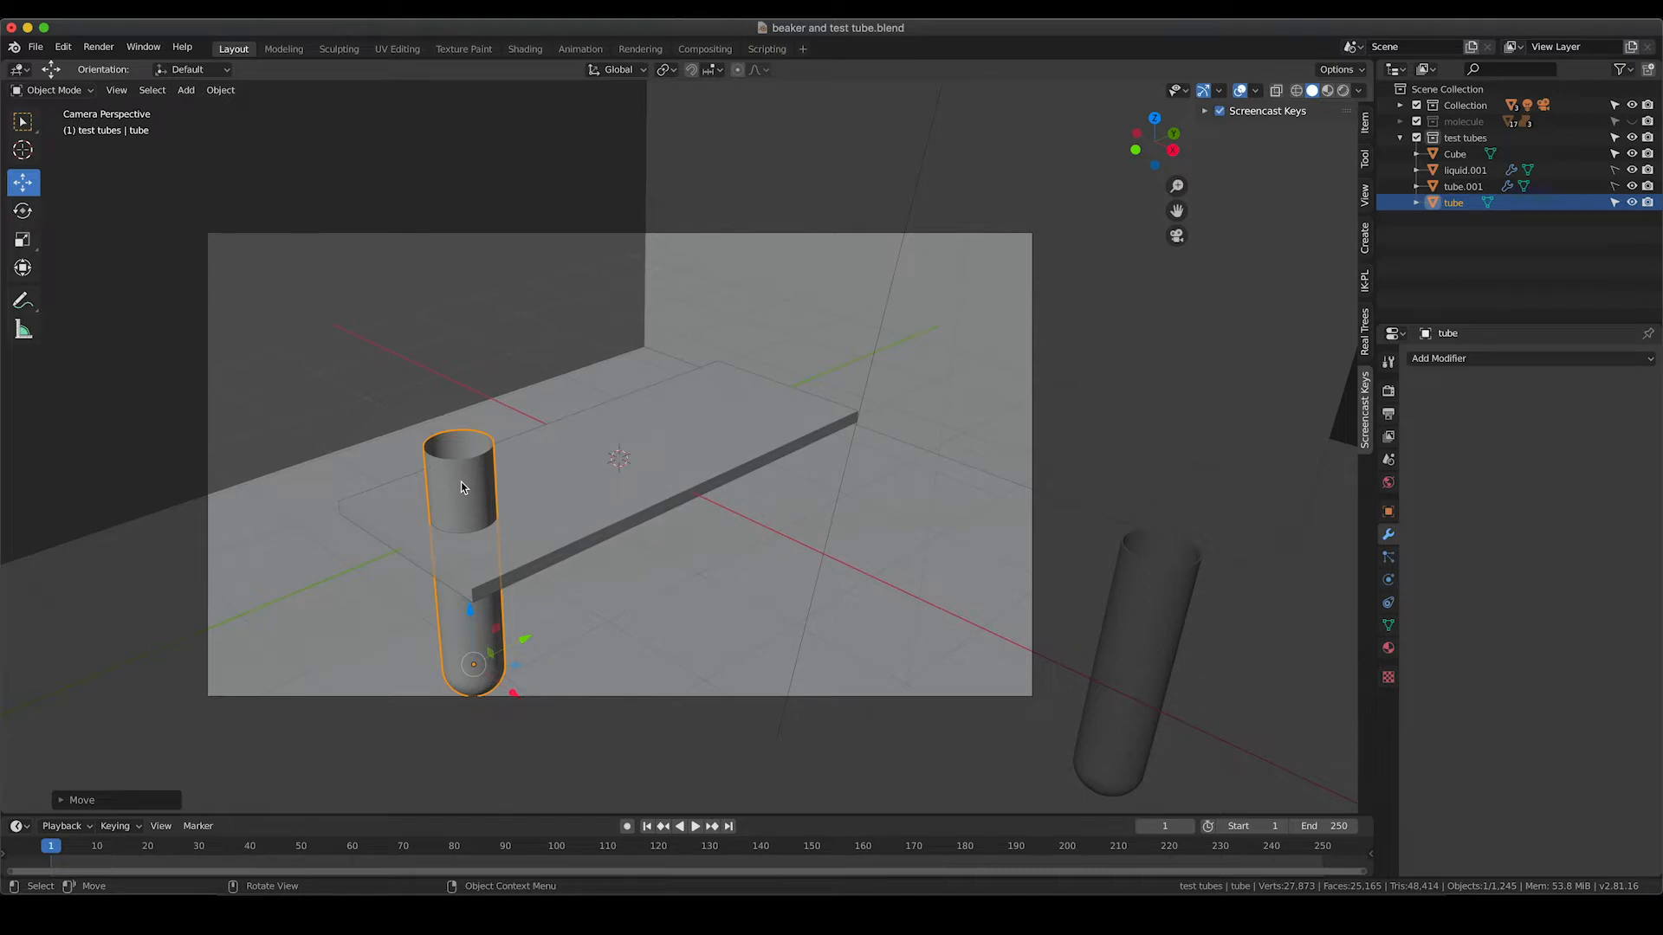
# Add an Array modifier to the tube with a count of 6
pyautogui.click(1505, 361)
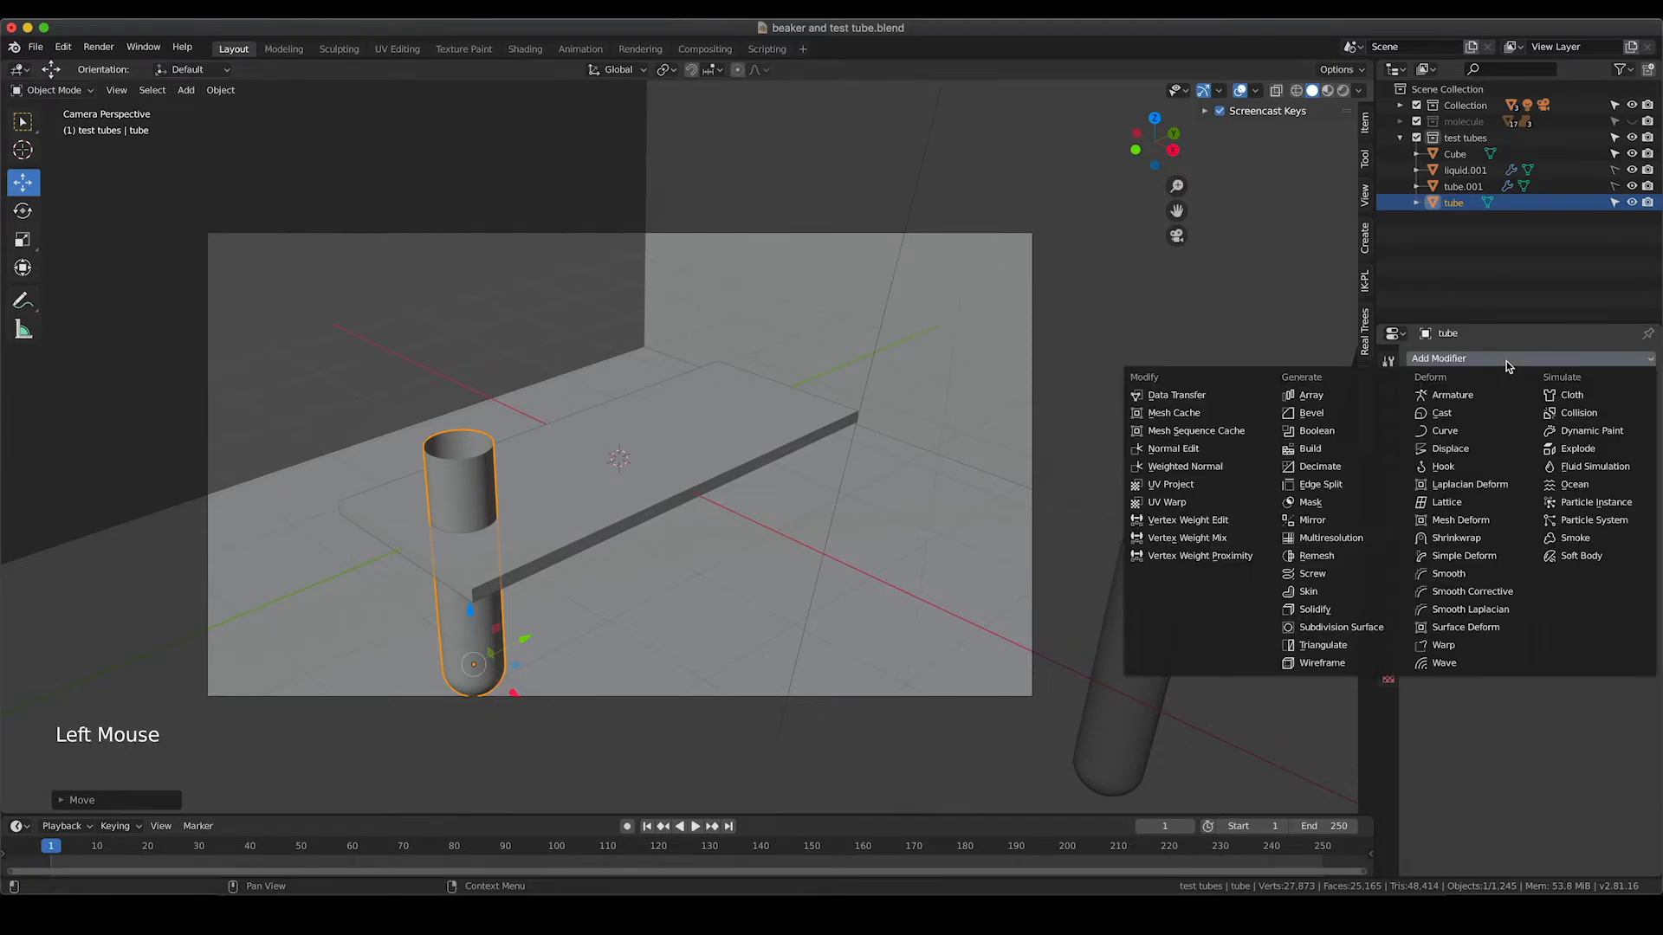
pyautogui.click(1329, 401)
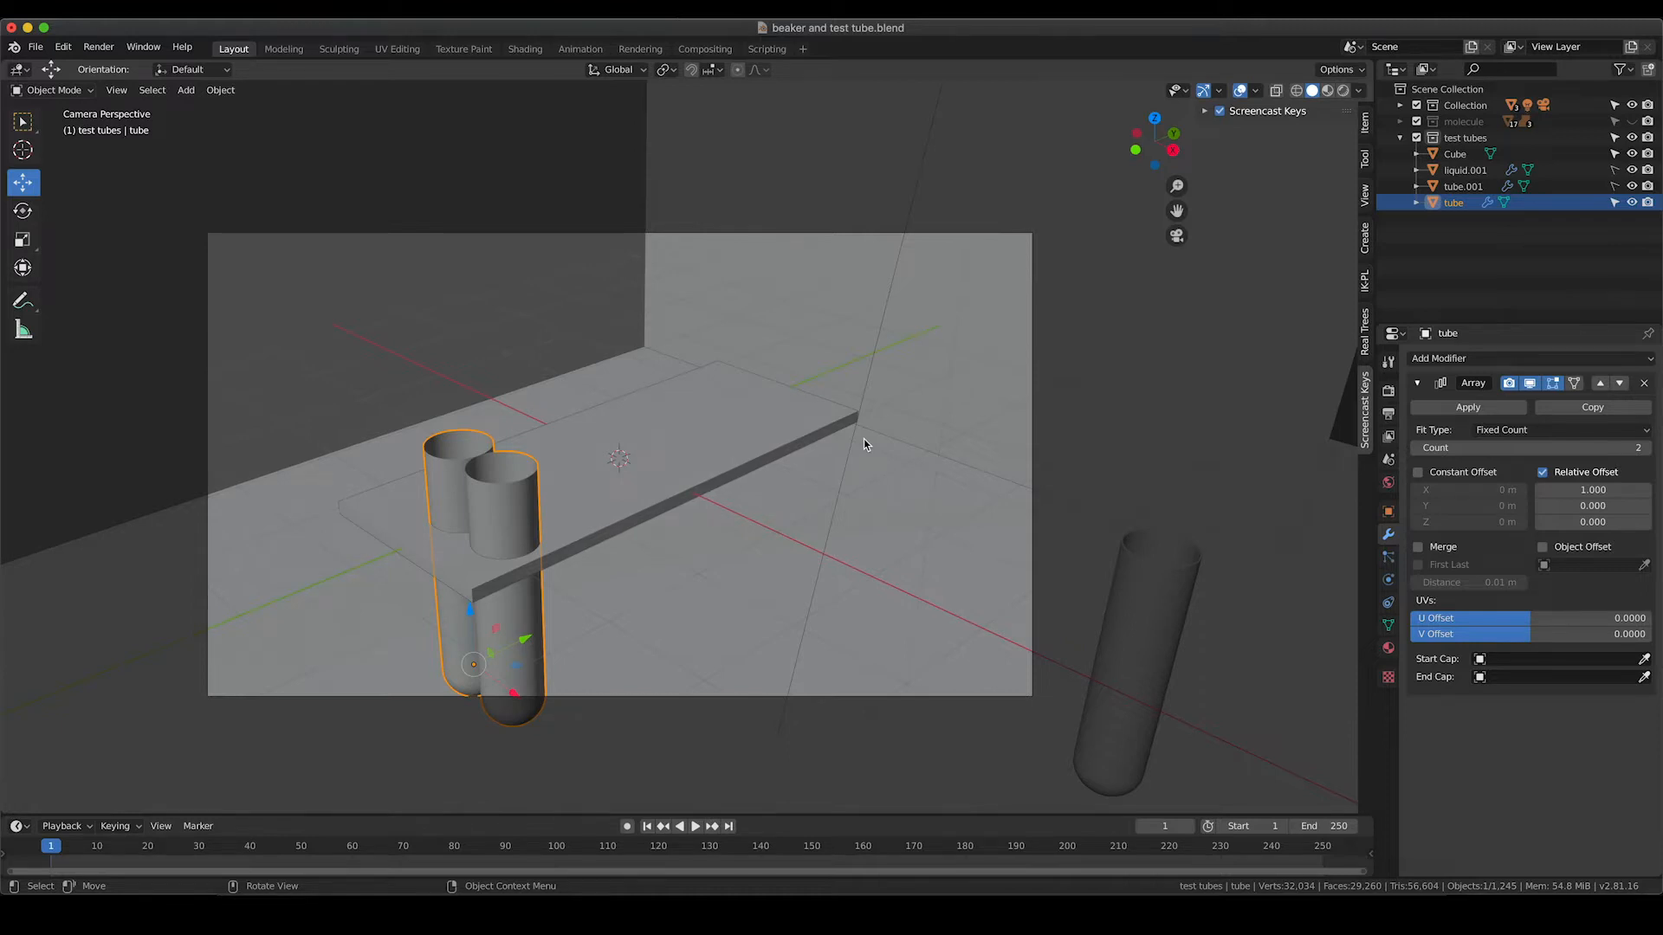
pyautogui.click(1486, 447)
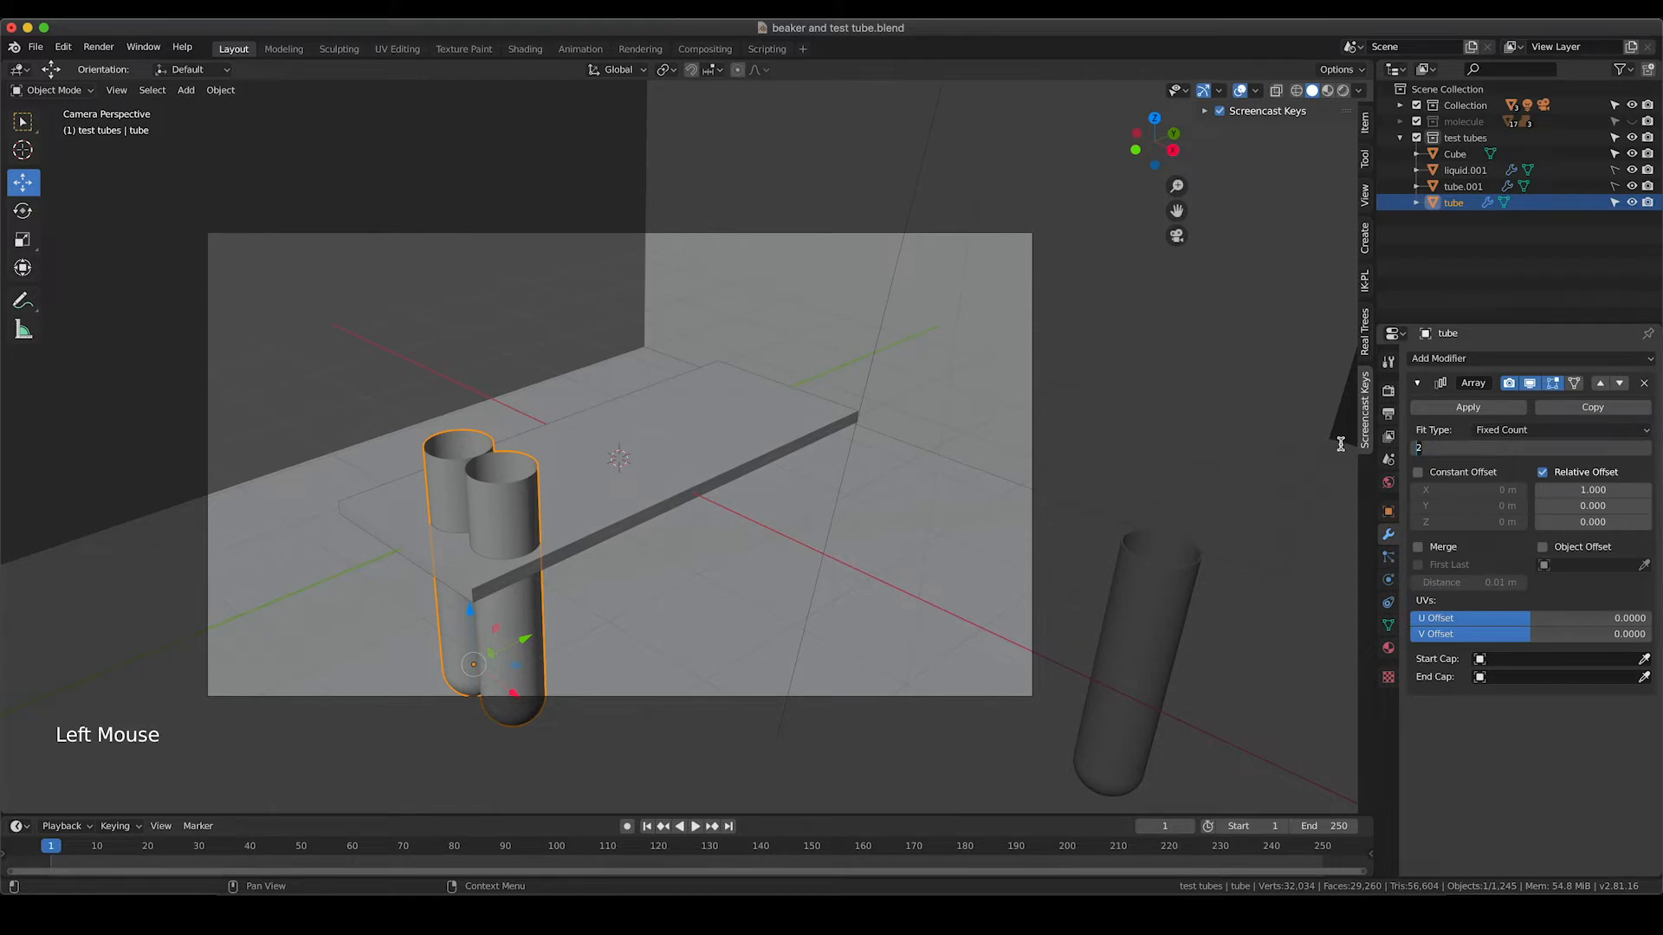
pyautogui.write('6')
pyautogui.press('Return')
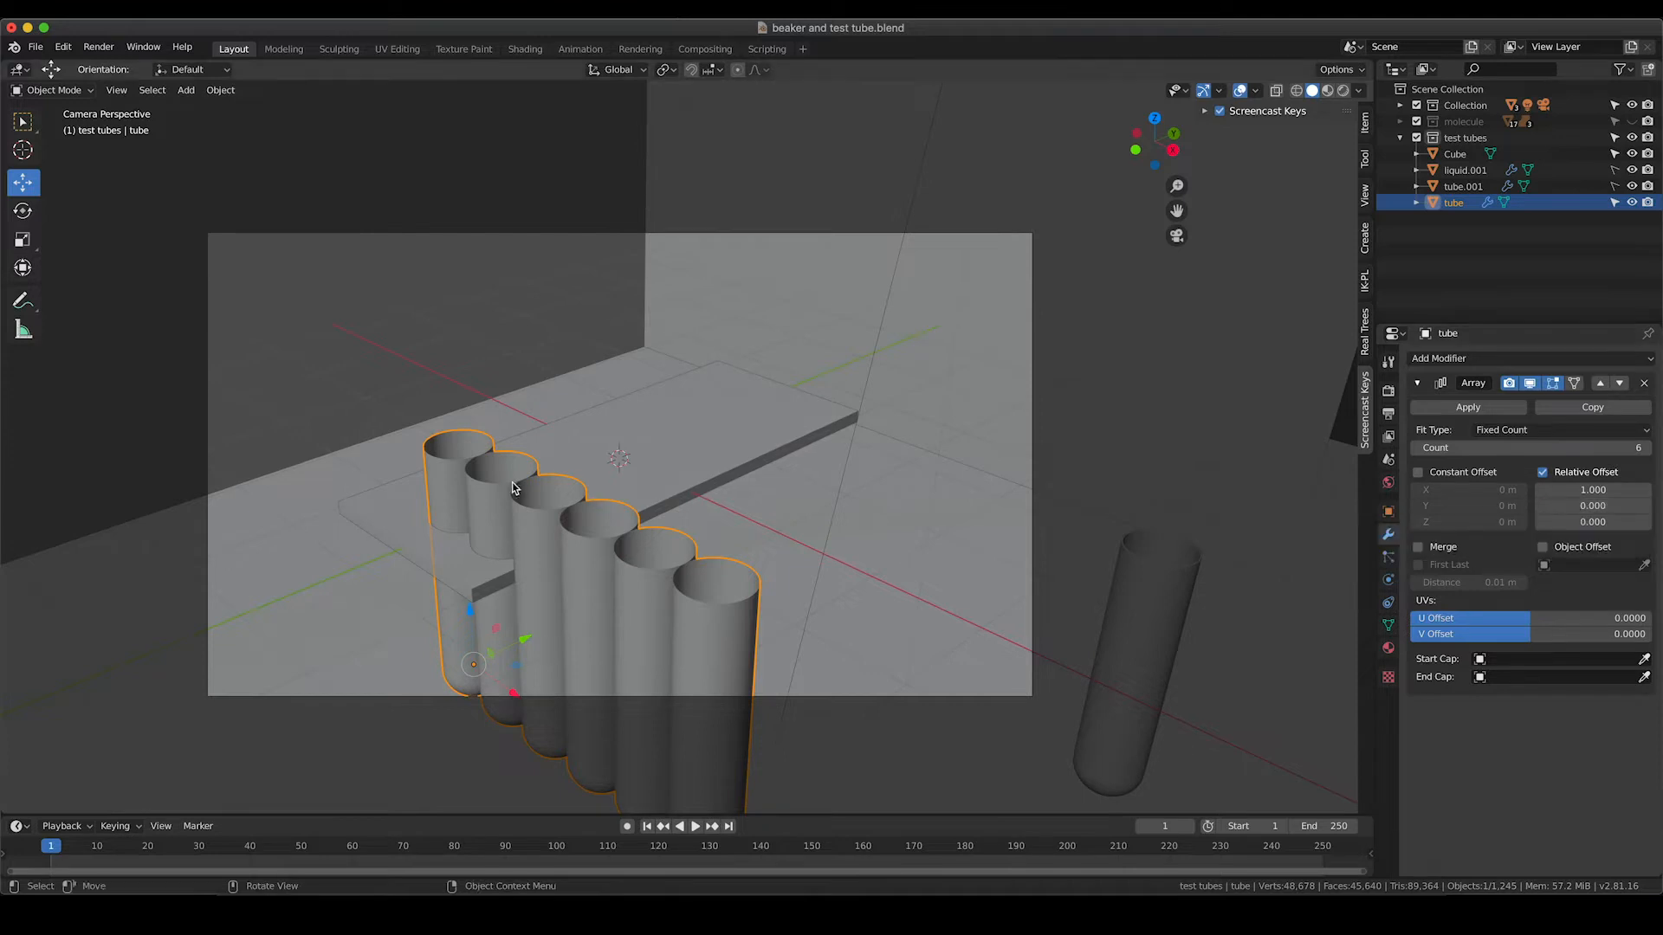
# Set the array's relative offset to 0 on X and 1.5 on Y
pyautogui.click(1589, 490)
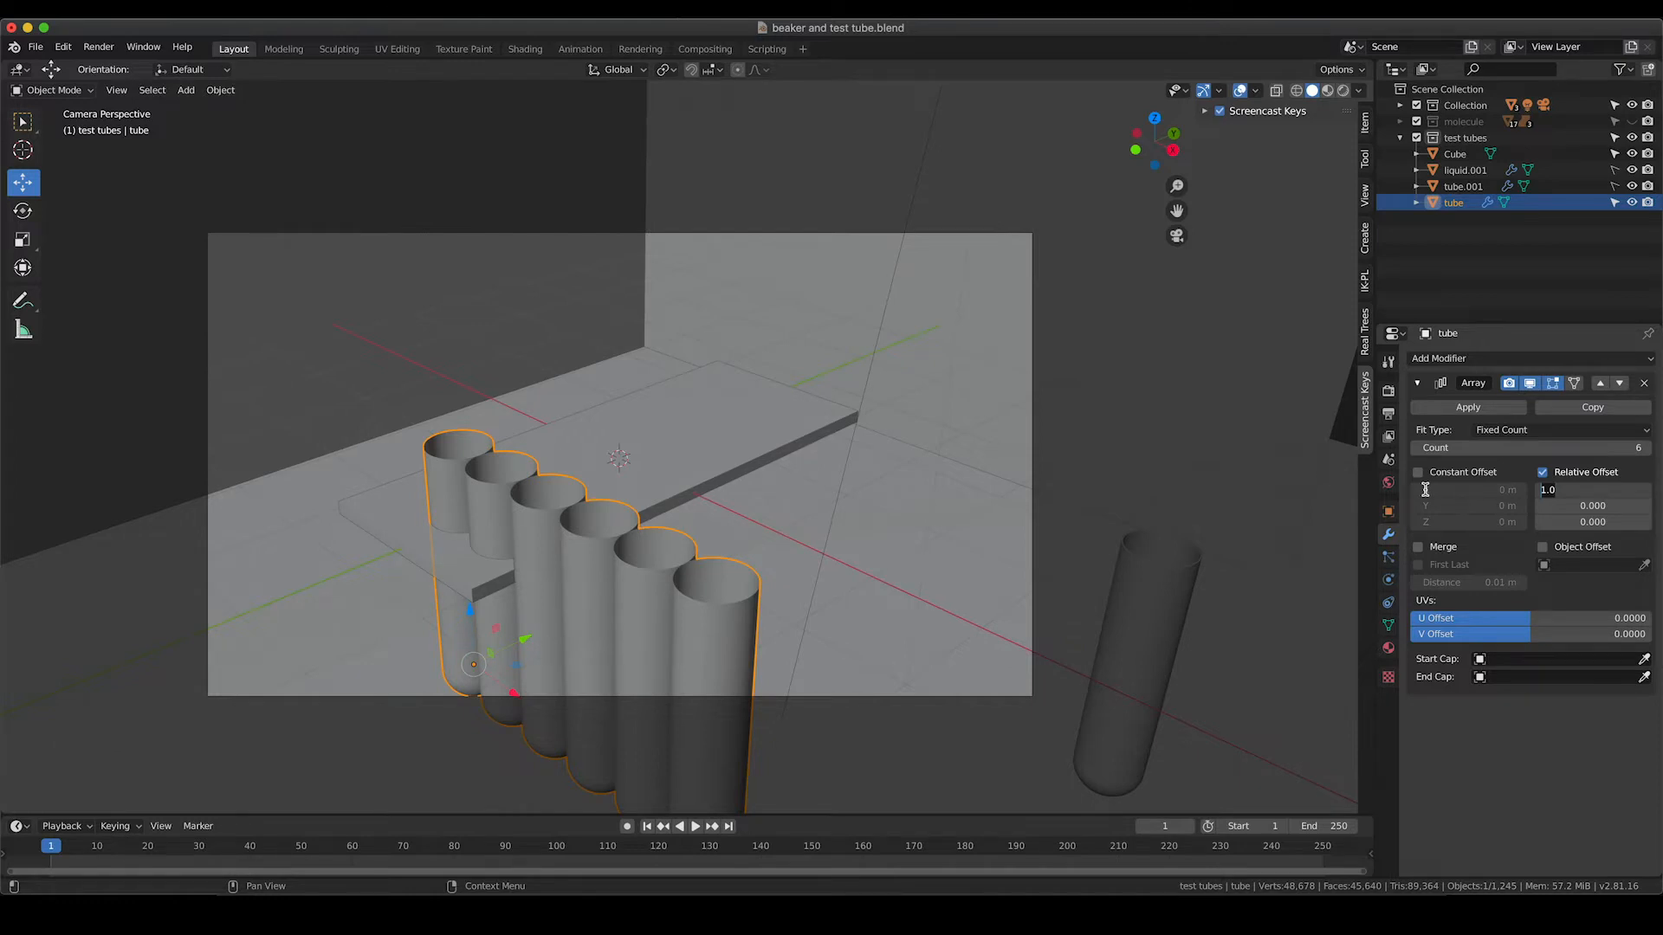
pyautogui.write('0')
pyautogui.press('Return')
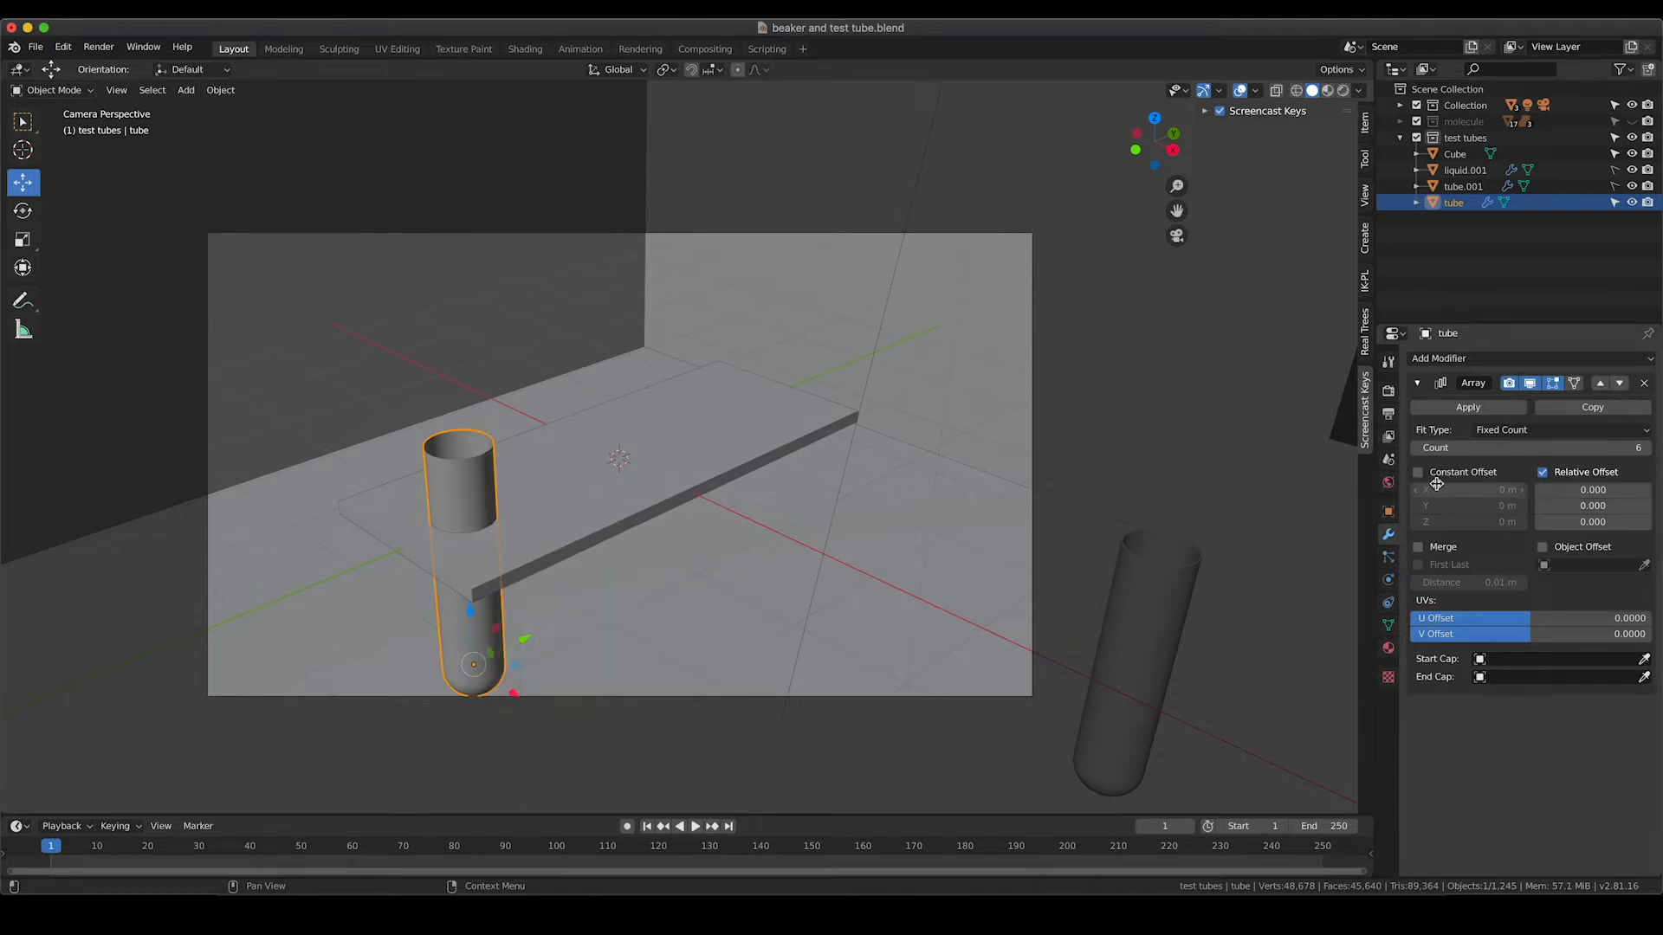
pyautogui.click(1603, 507)
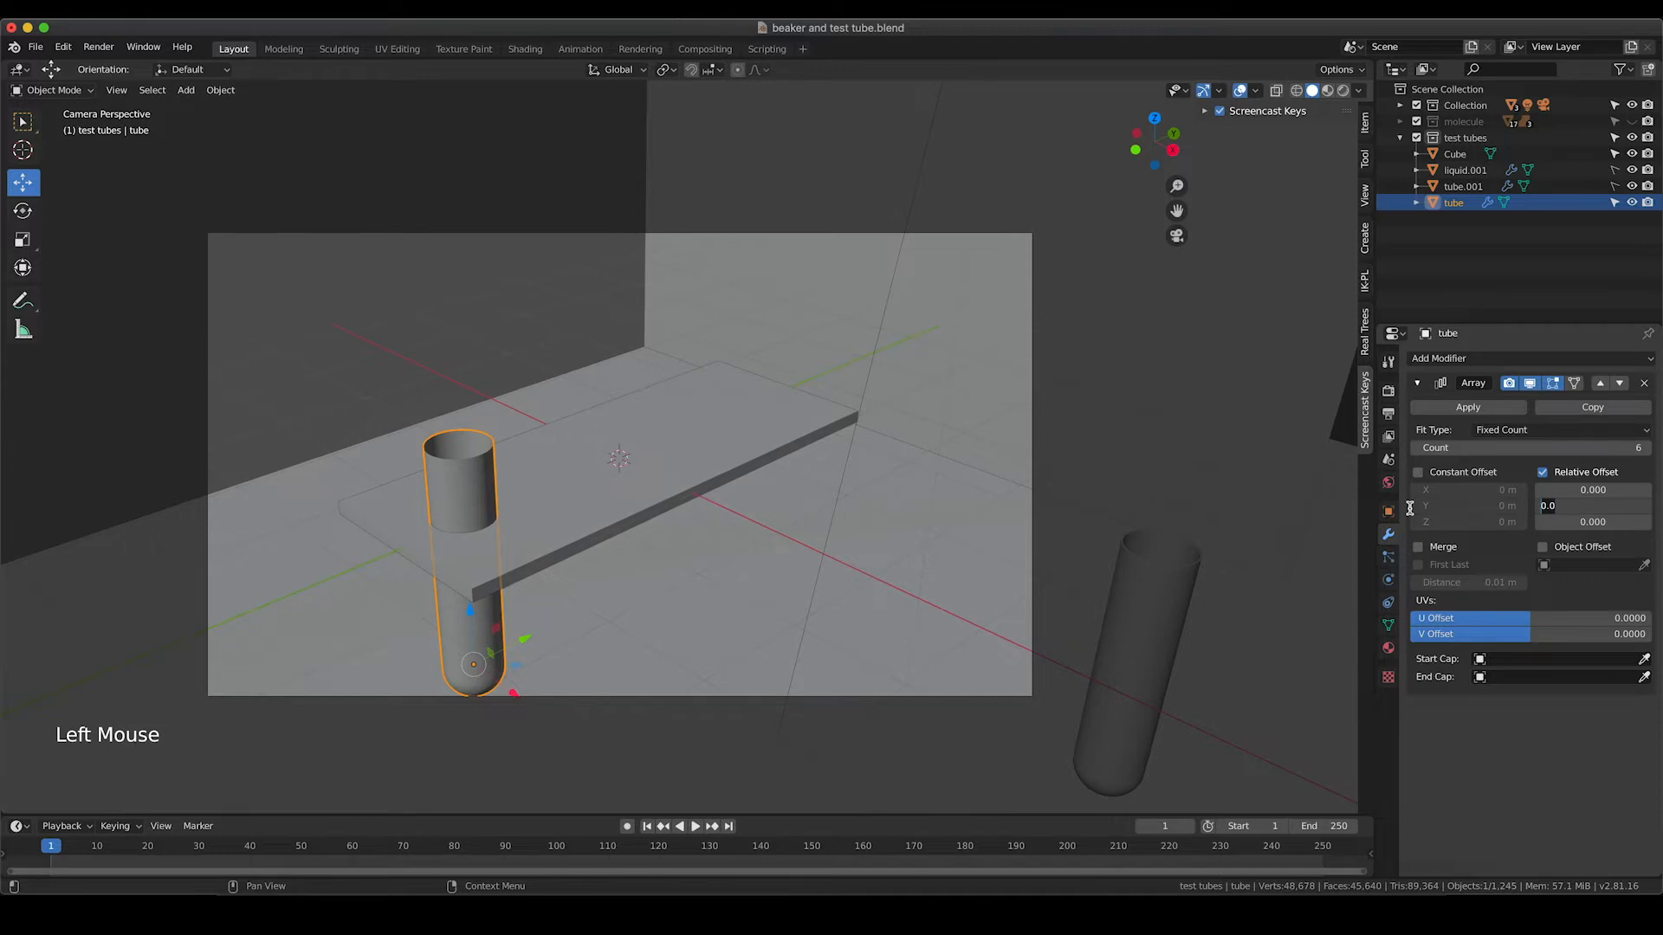
pyautogui.write('1.5')
pyautogui.press('Return')
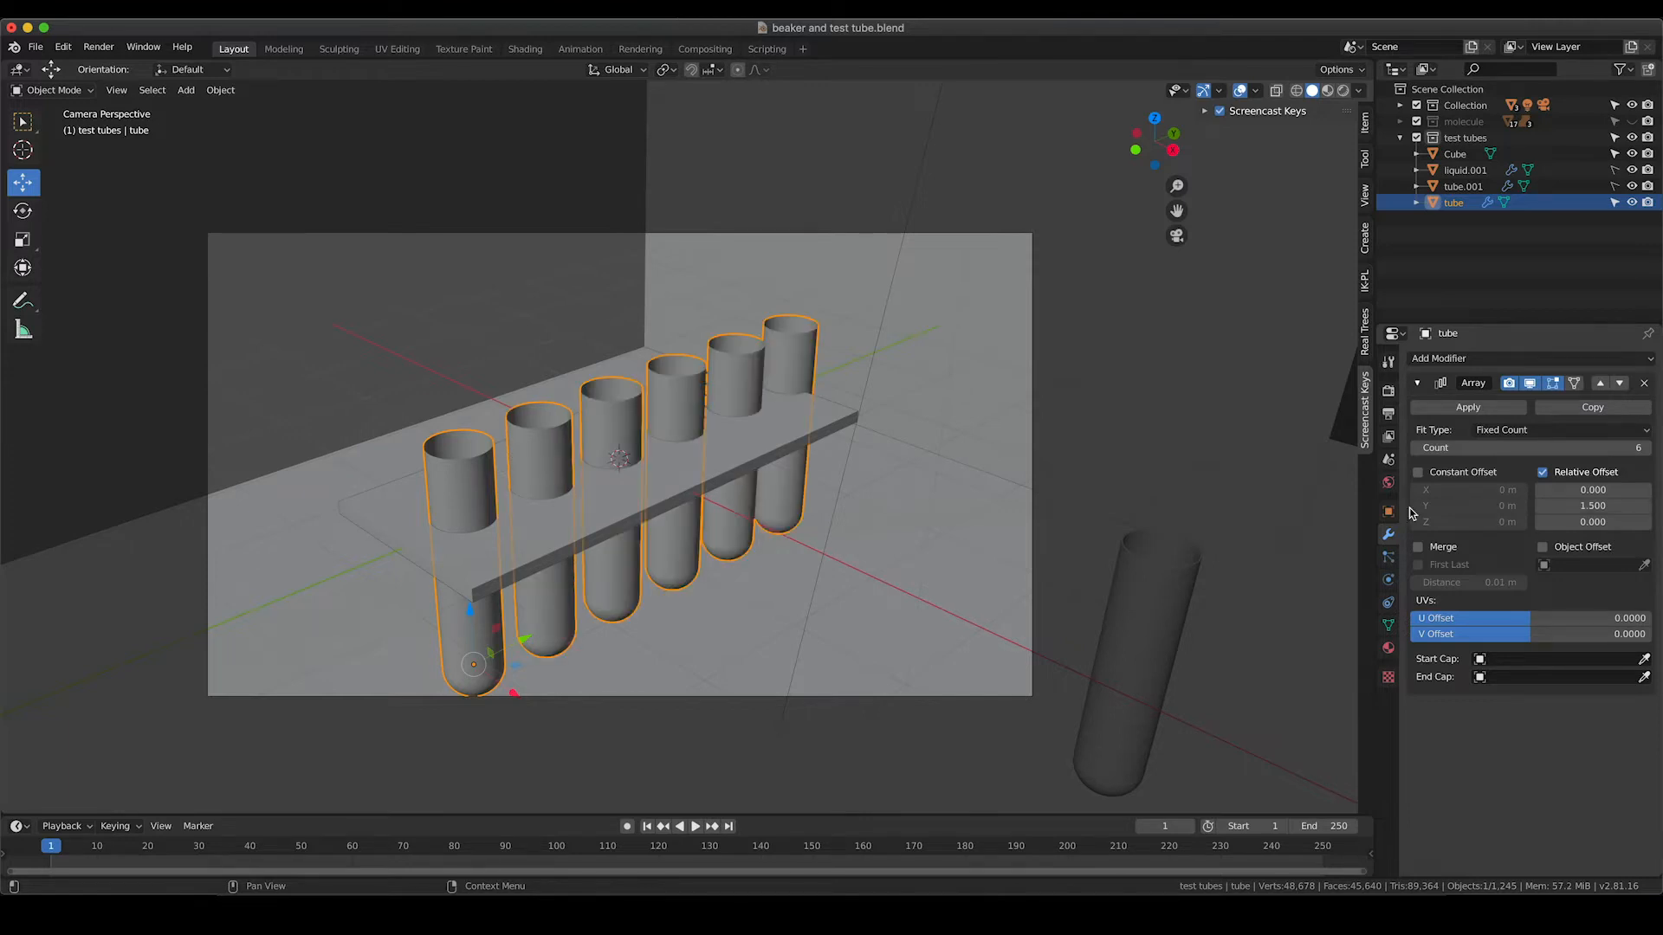
# In the top view, shift and lengthen the board along Y to cover all six tubes, and narrow it along X
pyautogui.moveTo(913, 440); pyautogui.dragTo(882, 425, button='middle')
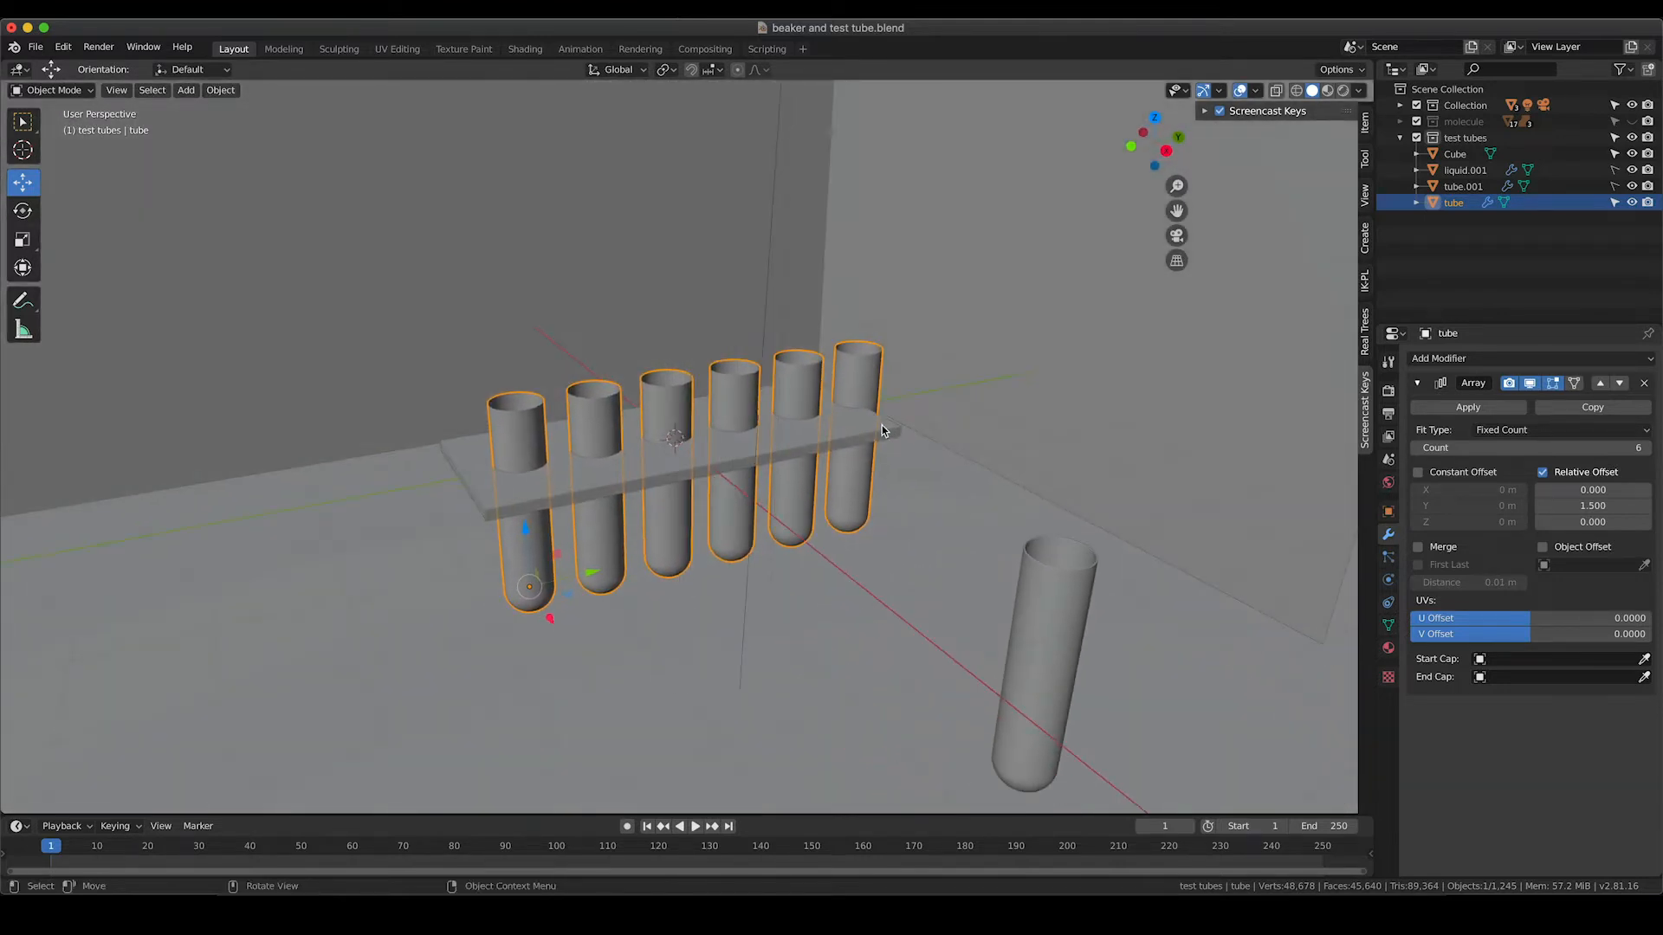
pyautogui.press('KP_7')
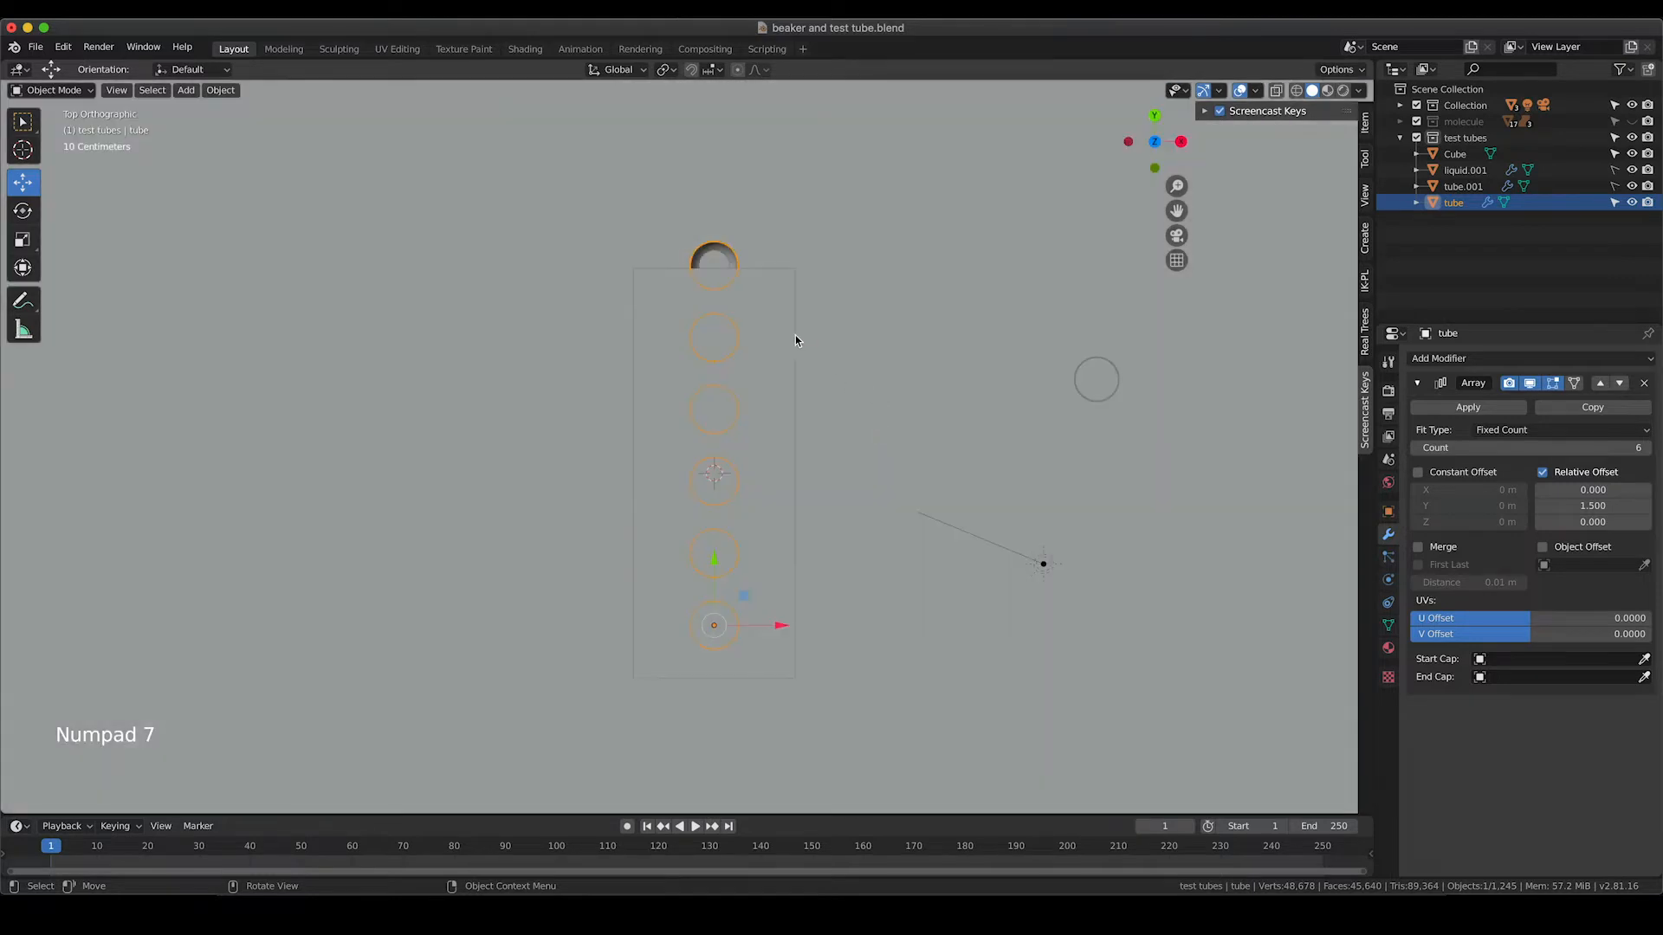
pyautogui.click(795, 339)
pyautogui.moveTo(715, 408); pyautogui.dragTo(714, 382)
pyautogui.press('s')
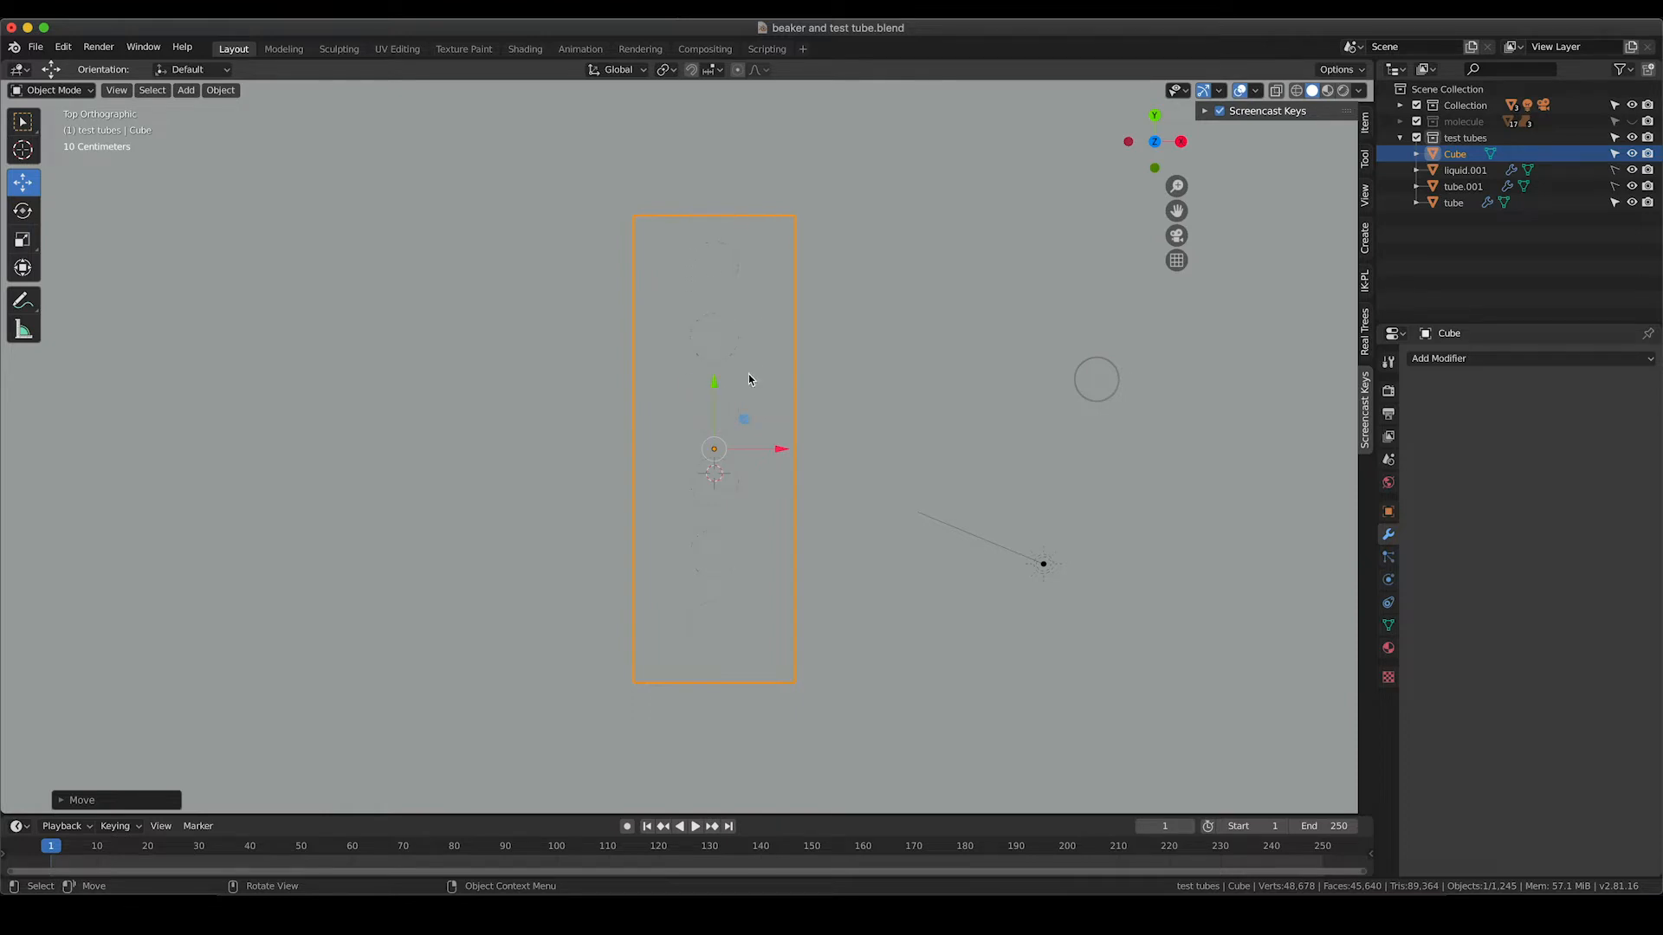
pyautogui.moveTo(714, 382); pyautogui.dragTo(716, 379)
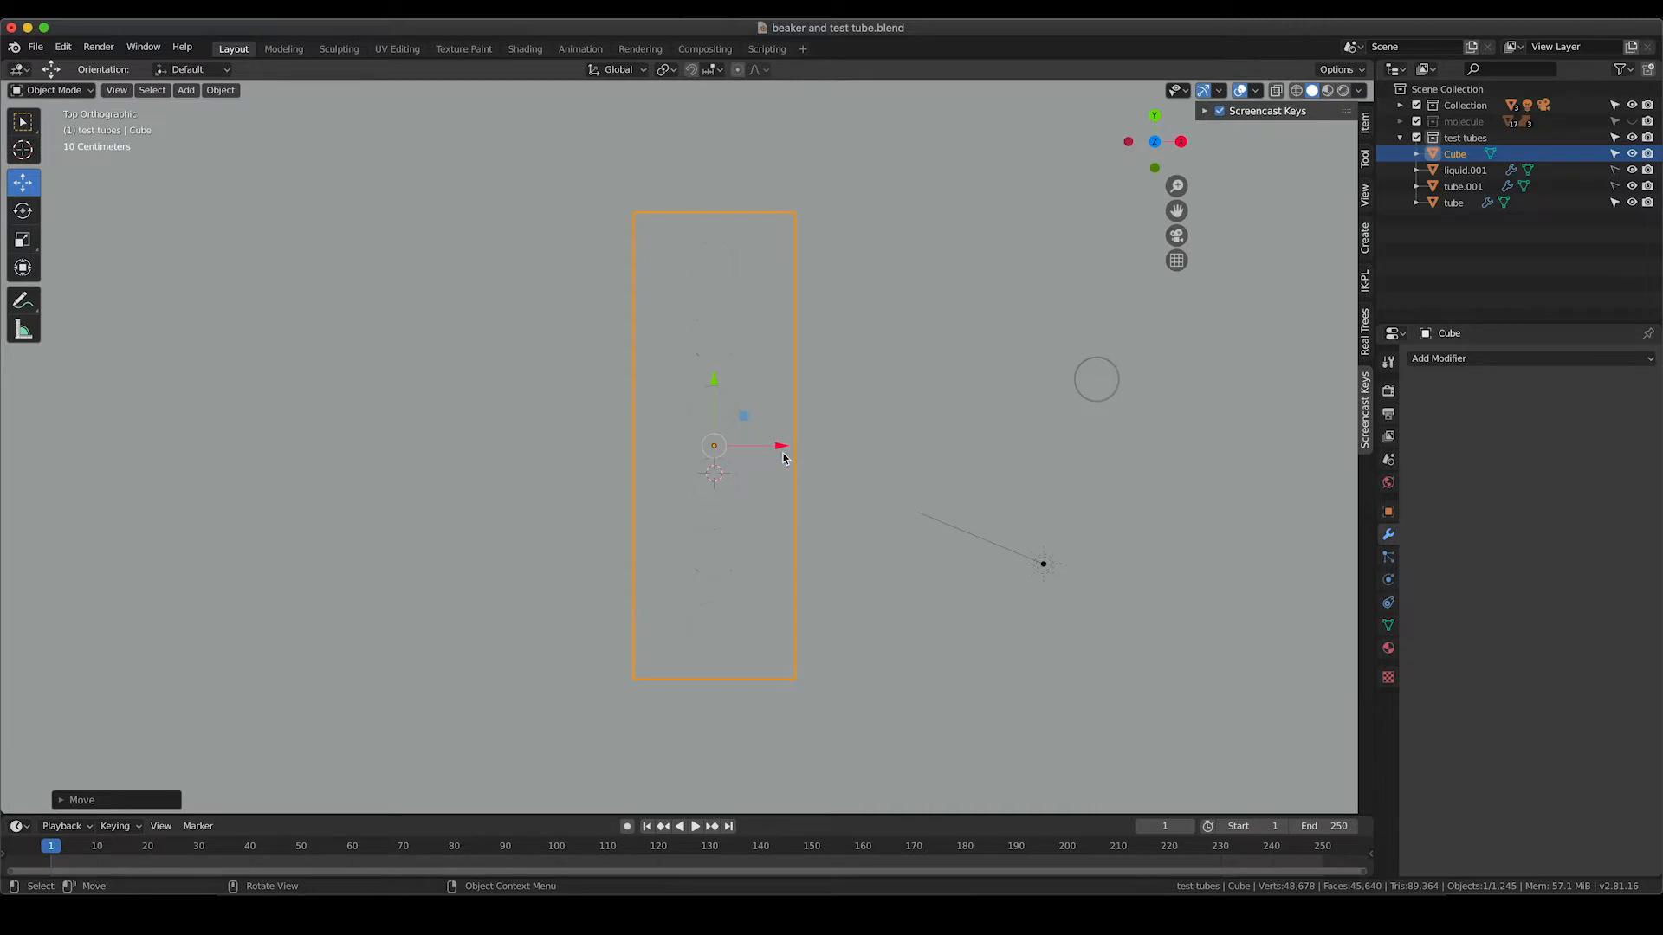
pyautogui.moveTo(783, 457); pyautogui.dragTo(765, 455)
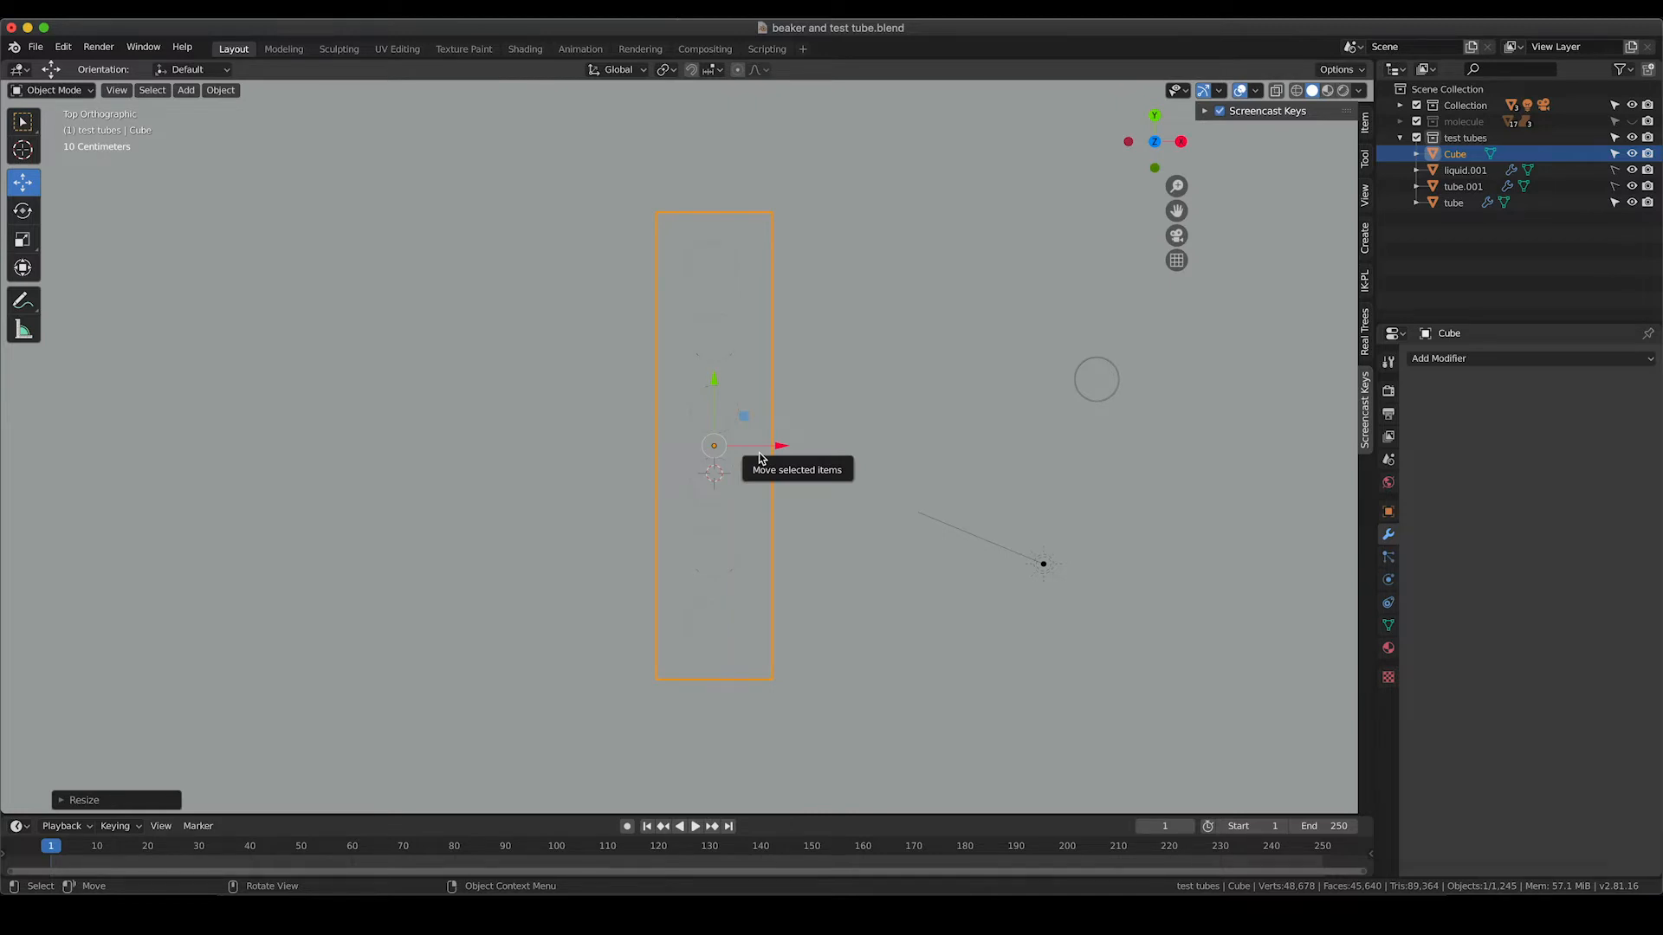
# Check the reference picture of the wooden rack, then return to the camera view of the model
pyautogui.click(1345, 909)
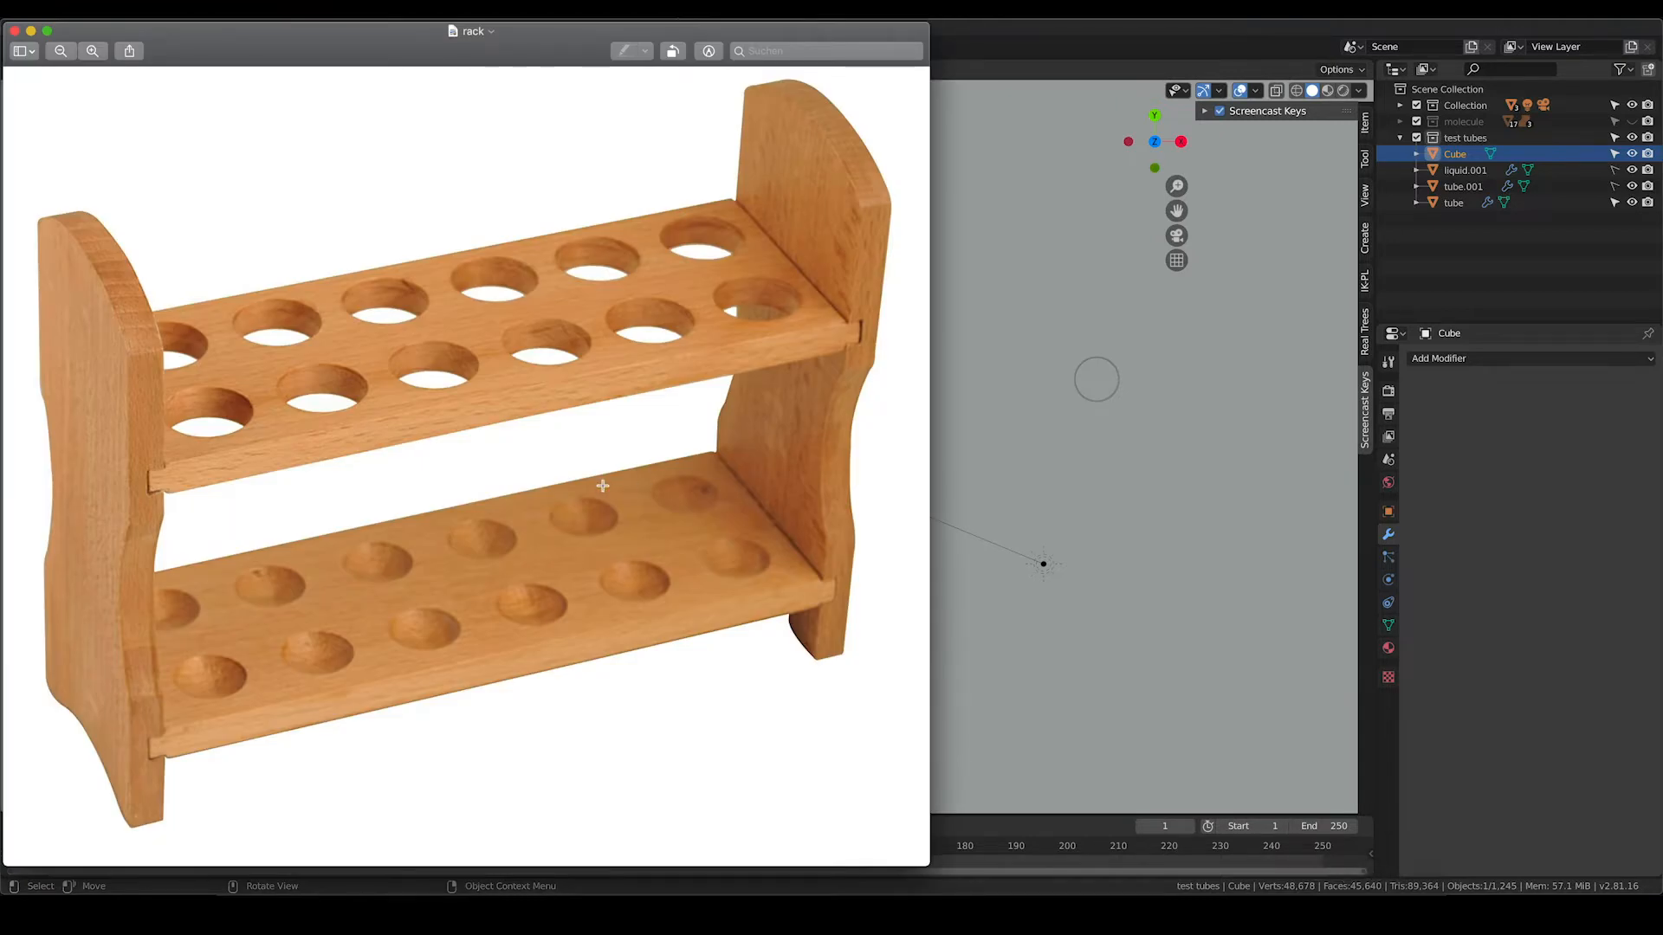
pyautogui.click(1023, 496)
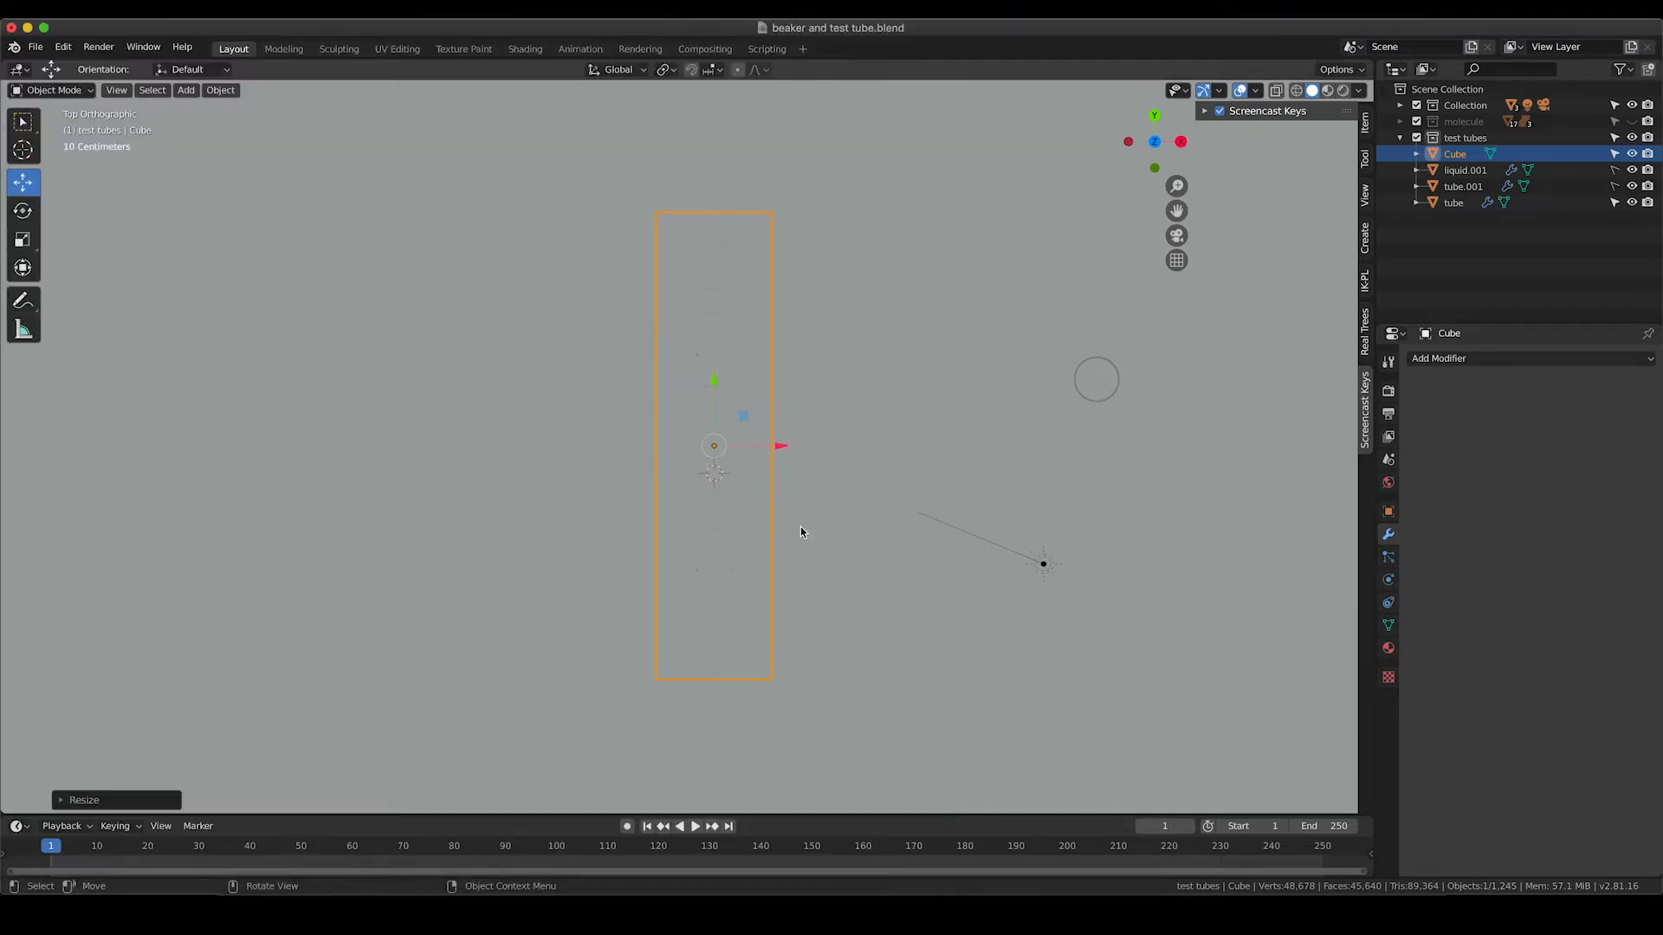
pyautogui.press('KP_0')
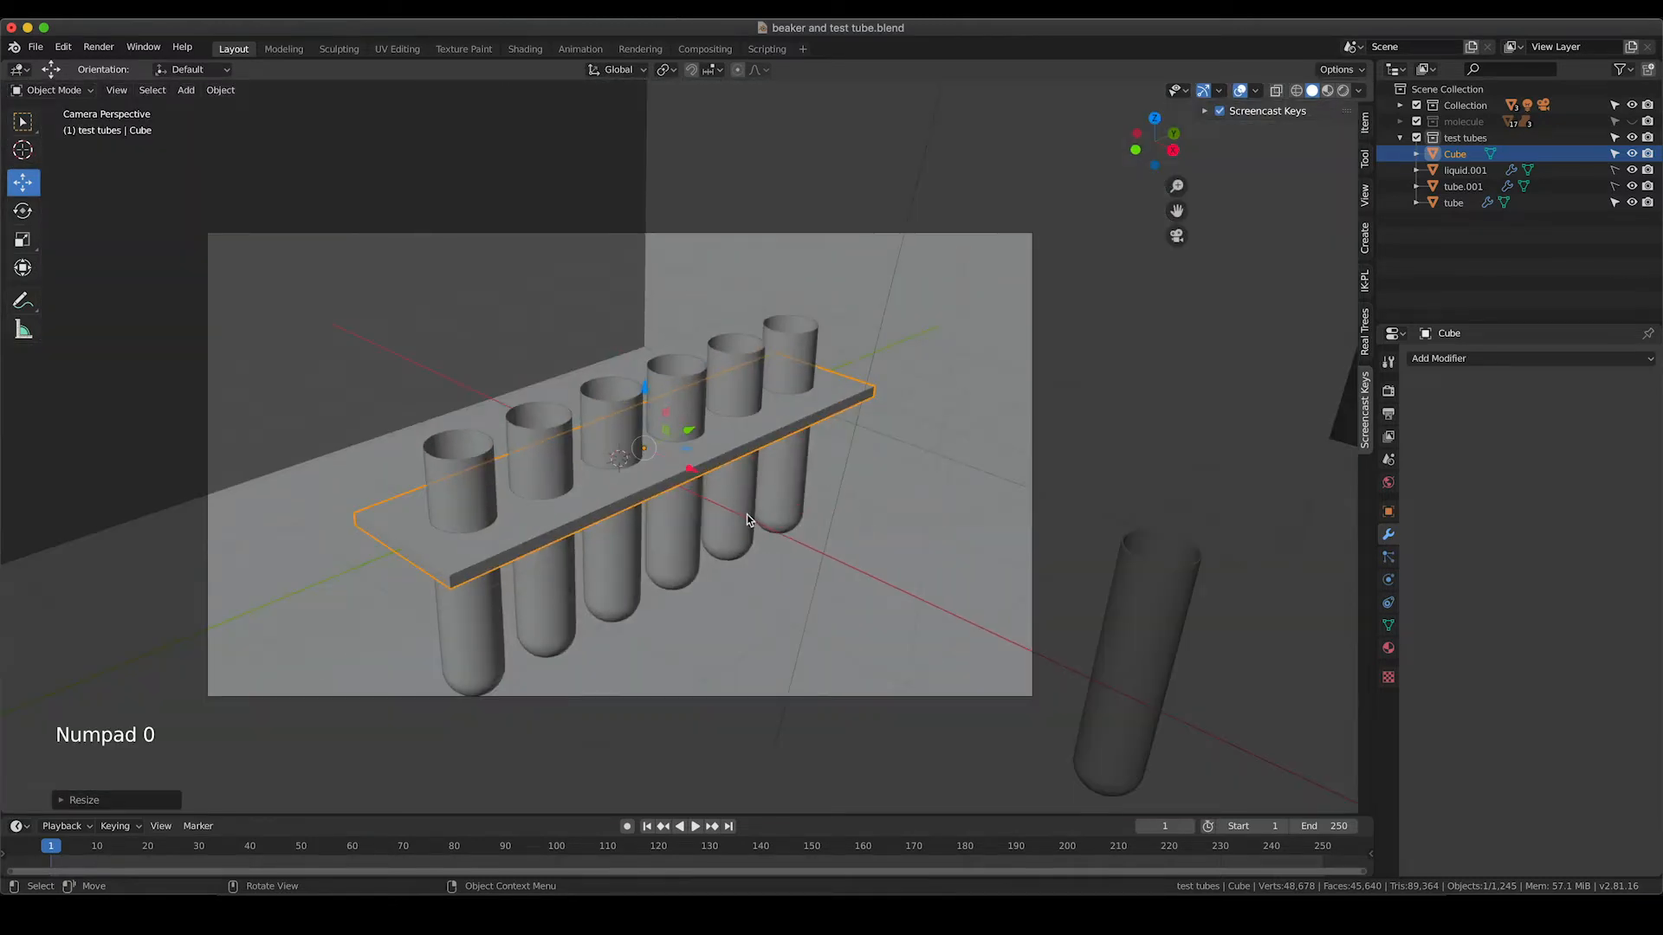
# Try a second Array modifier on the tubes with a relative X offset of 1.5, then remove it
pyautogui.click(746, 517)
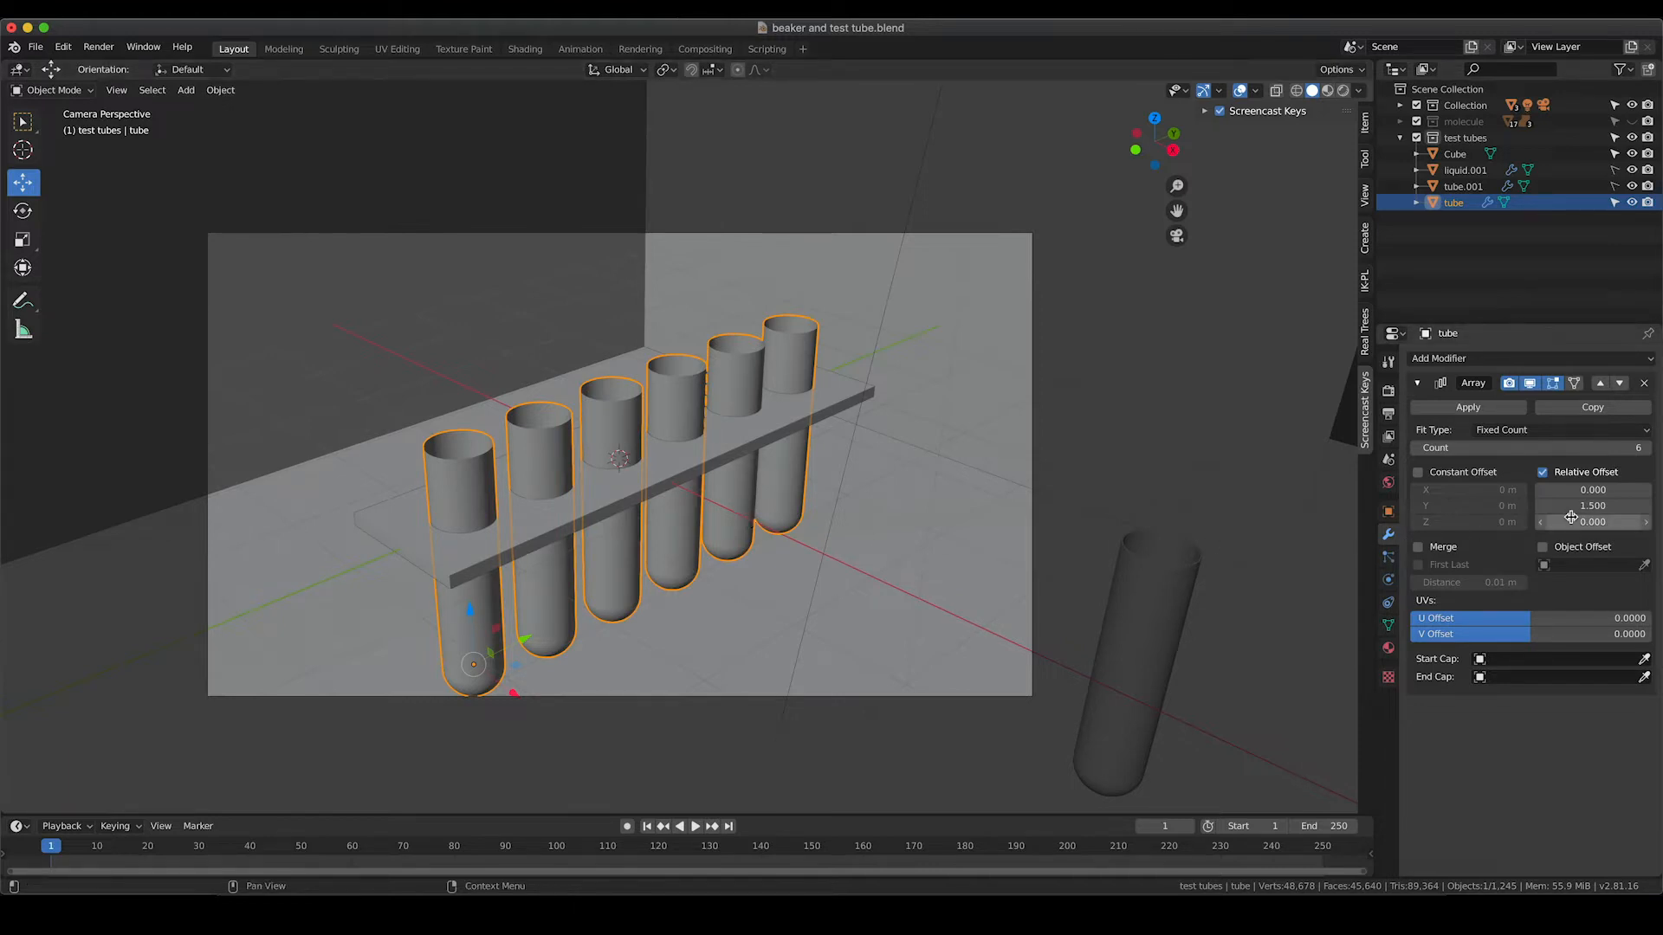
pyautogui.click(1468, 362)
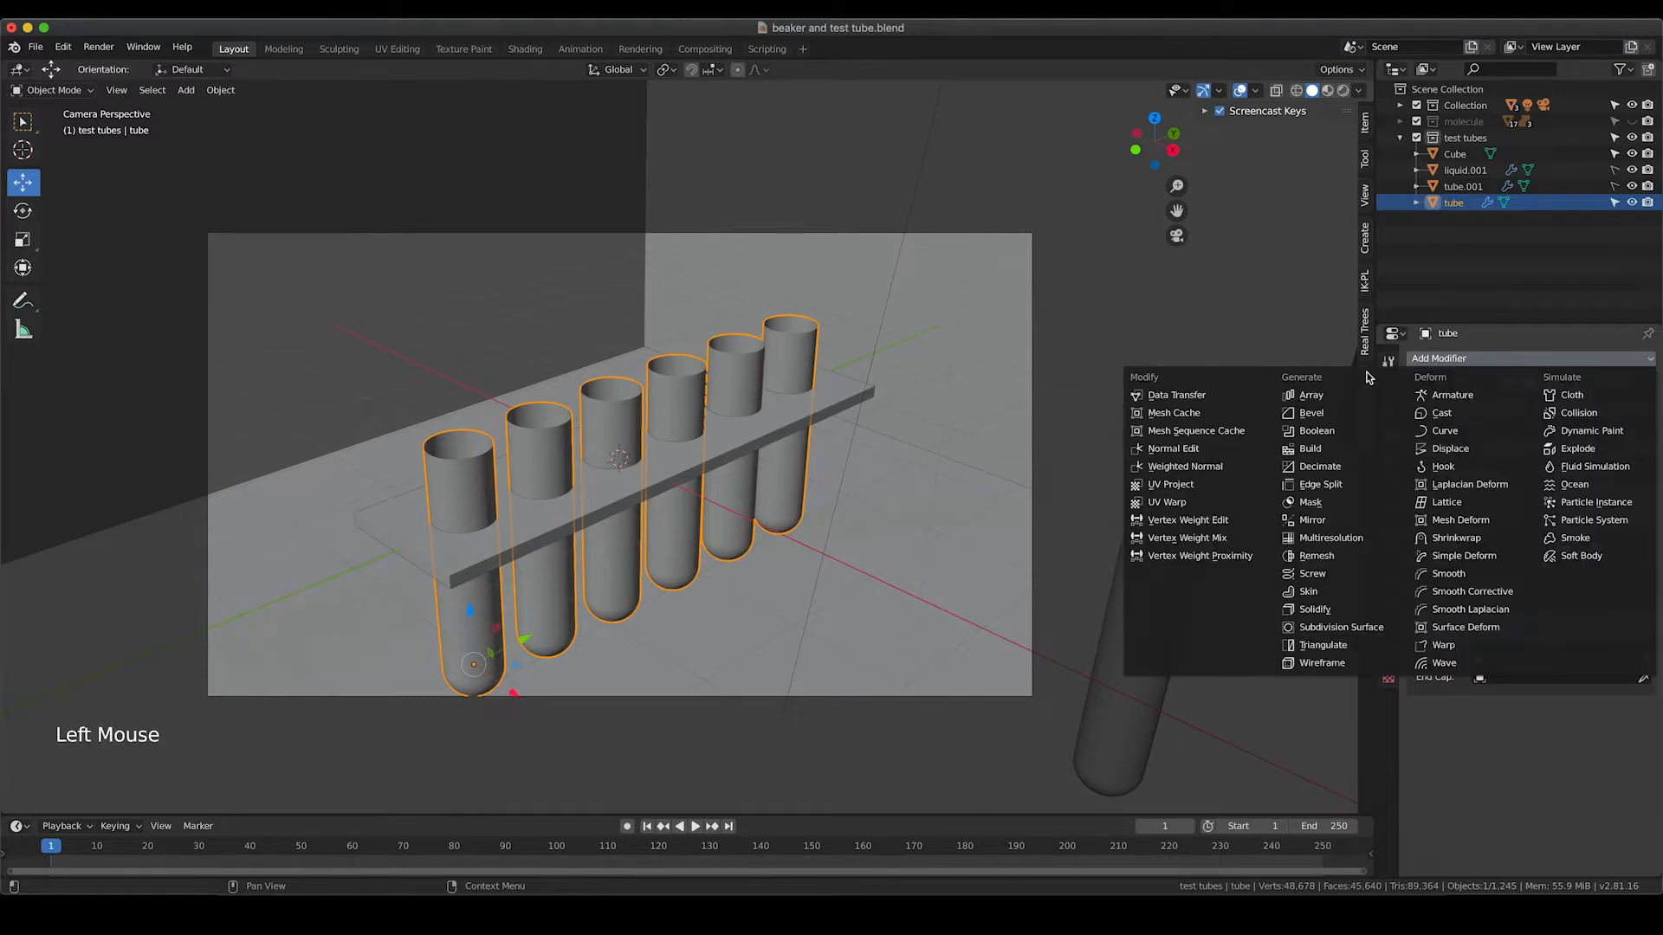
pyautogui.click(1348, 398)
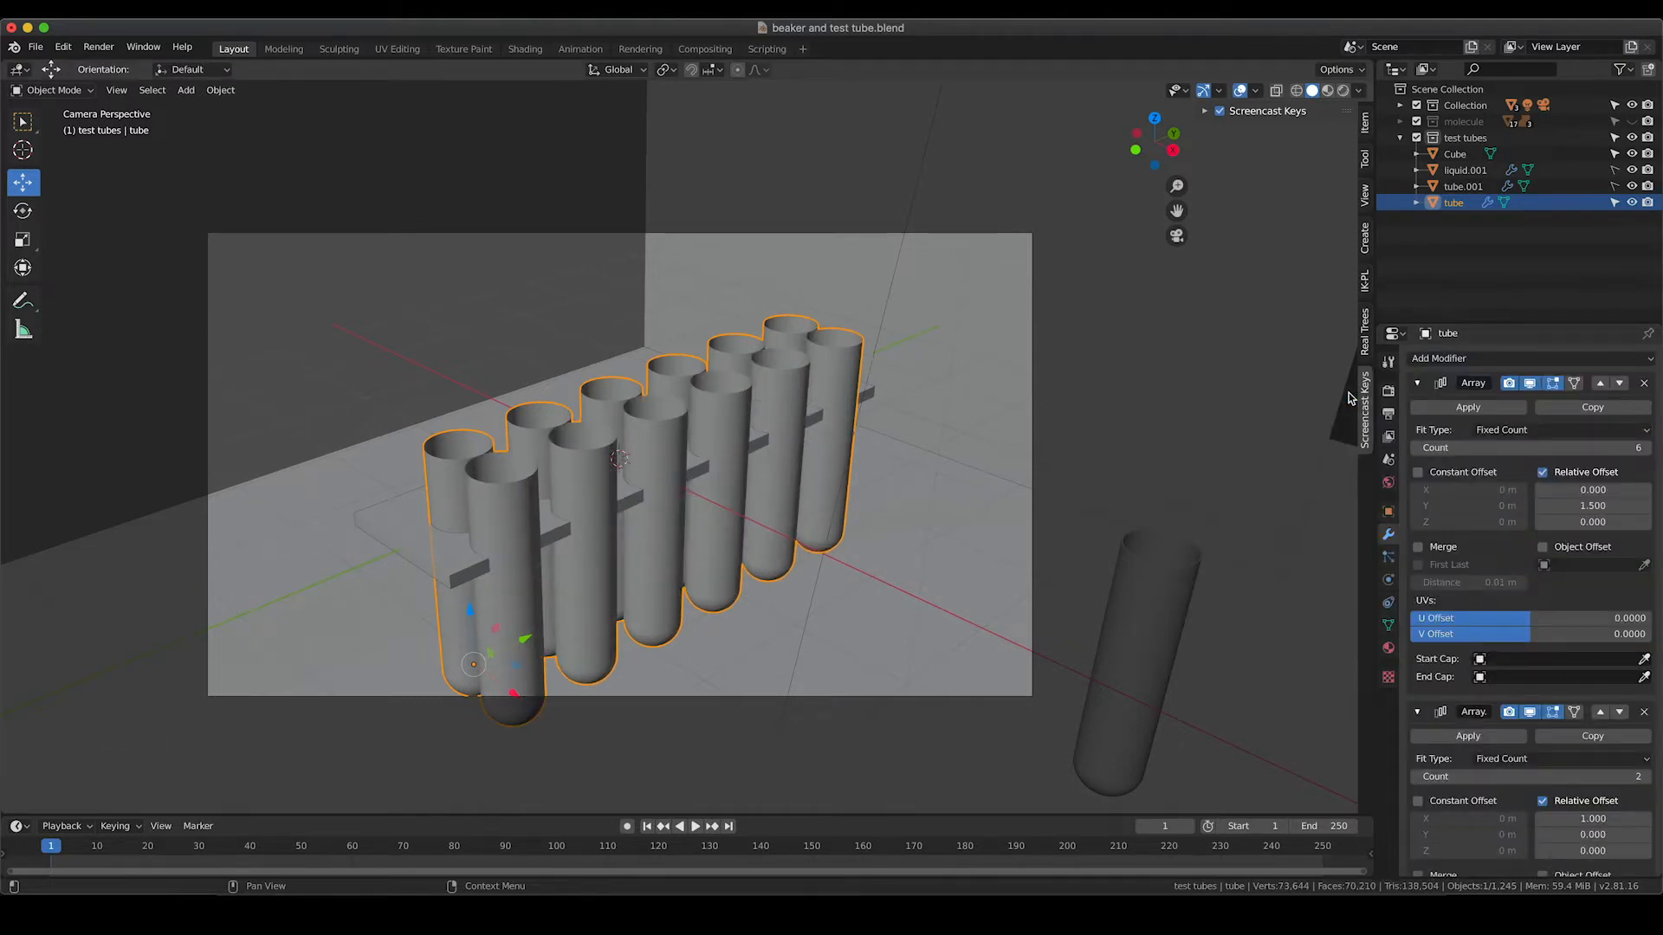
pyautogui.scroll(-4, 1560, 764)
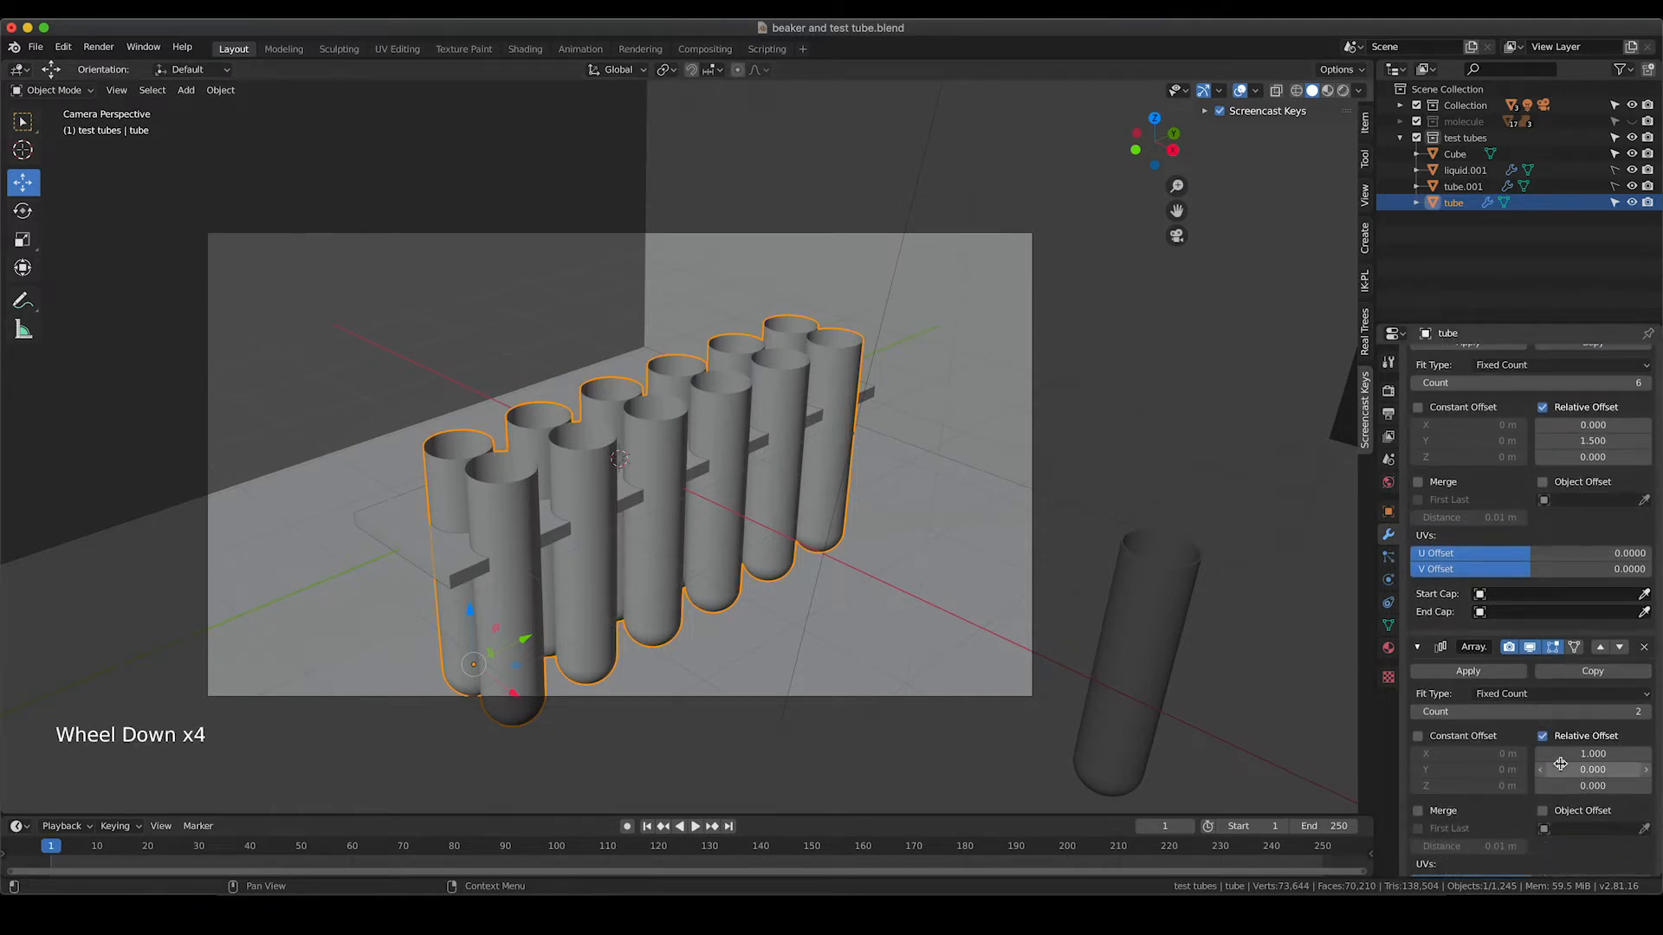
pyautogui.click(1566, 754)
pyautogui.write('1.')
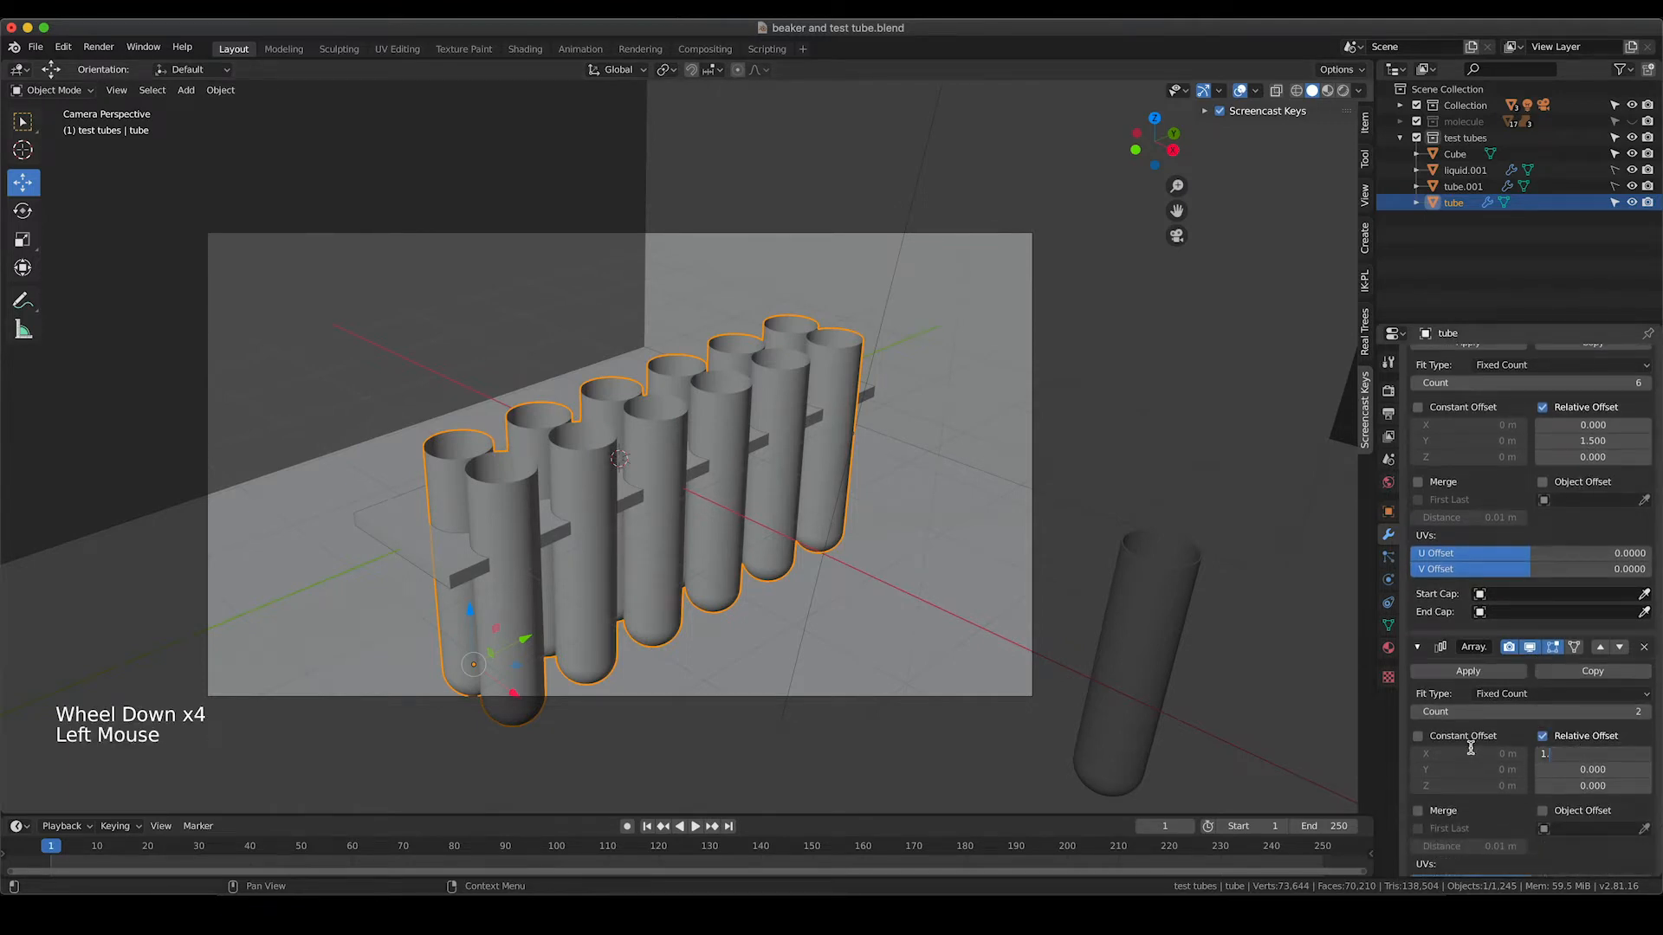
pyautogui.write('5')
pyautogui.press('Return')
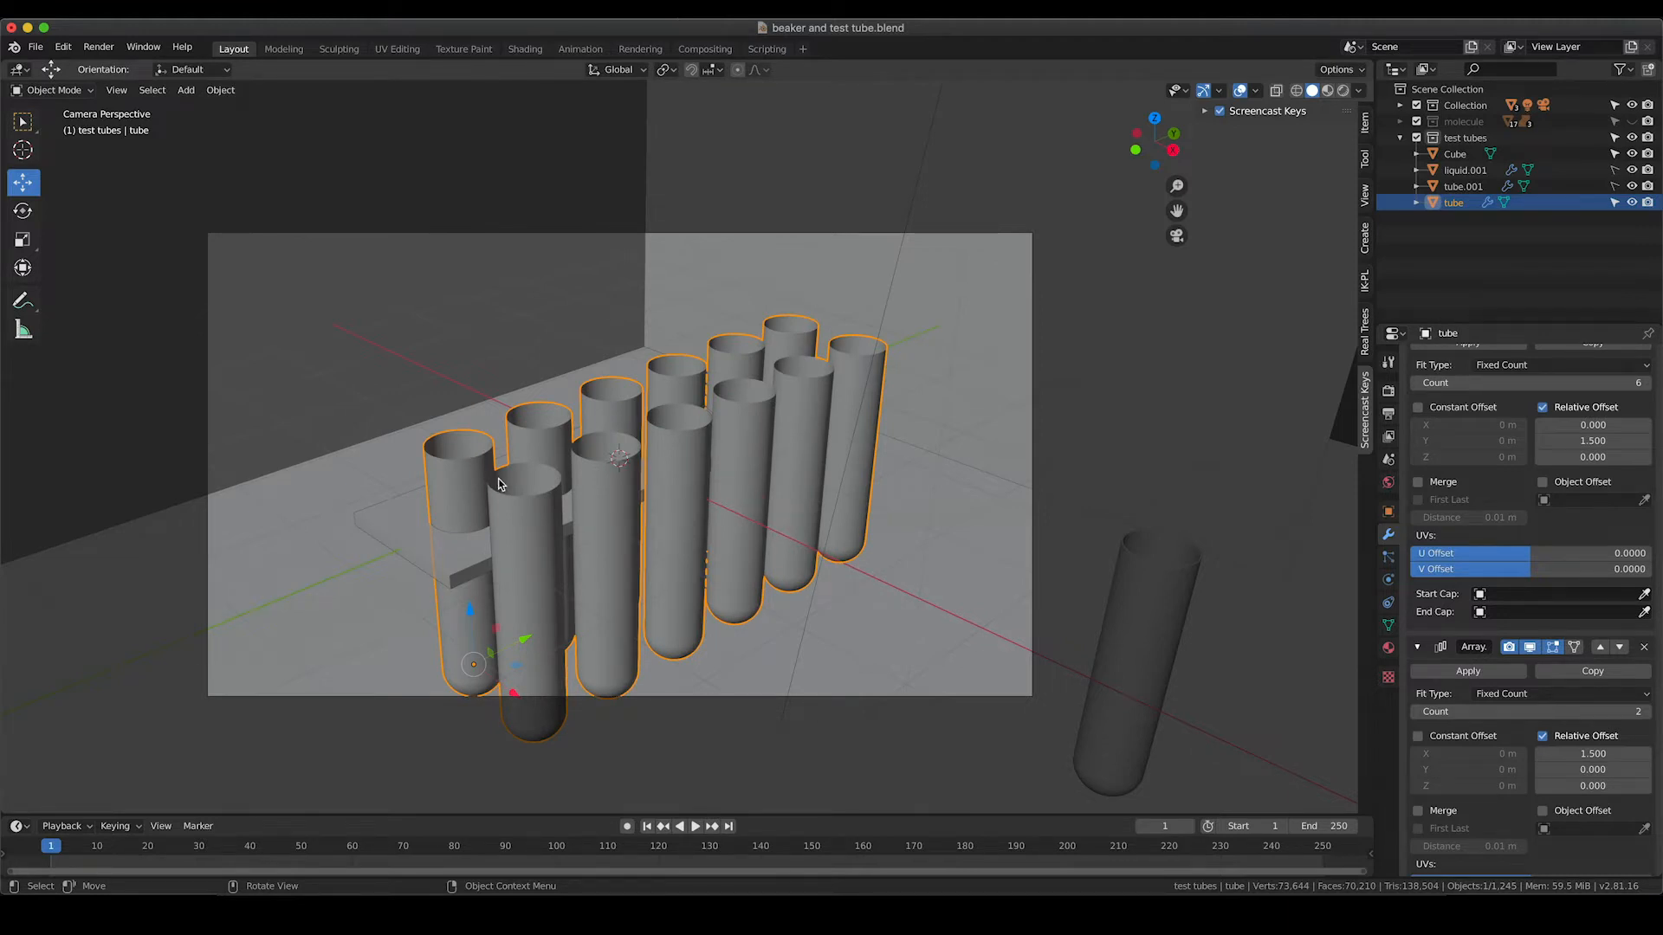
pyautogui.click(1644, 647)
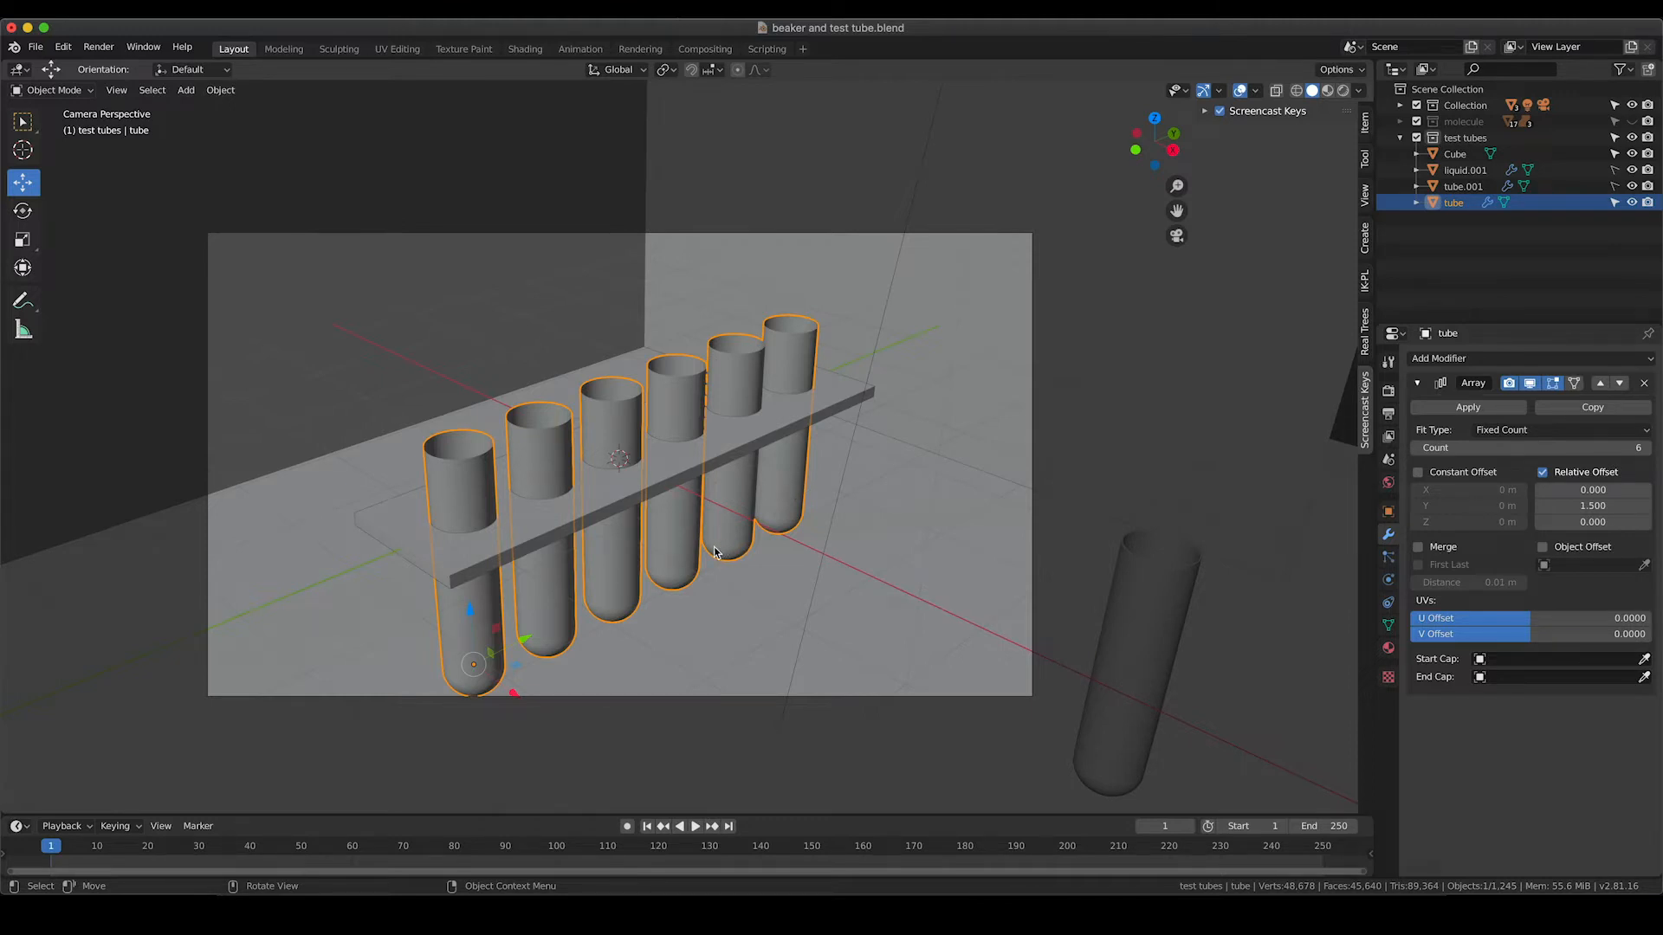
# Duplicate the board and move the copy straight down to the bottom ends of the tubes
pyautogui.moveTo(719, 550); pyautogui.dragTo(559, 465, button='middle')
pyautogui.click(537, 446)
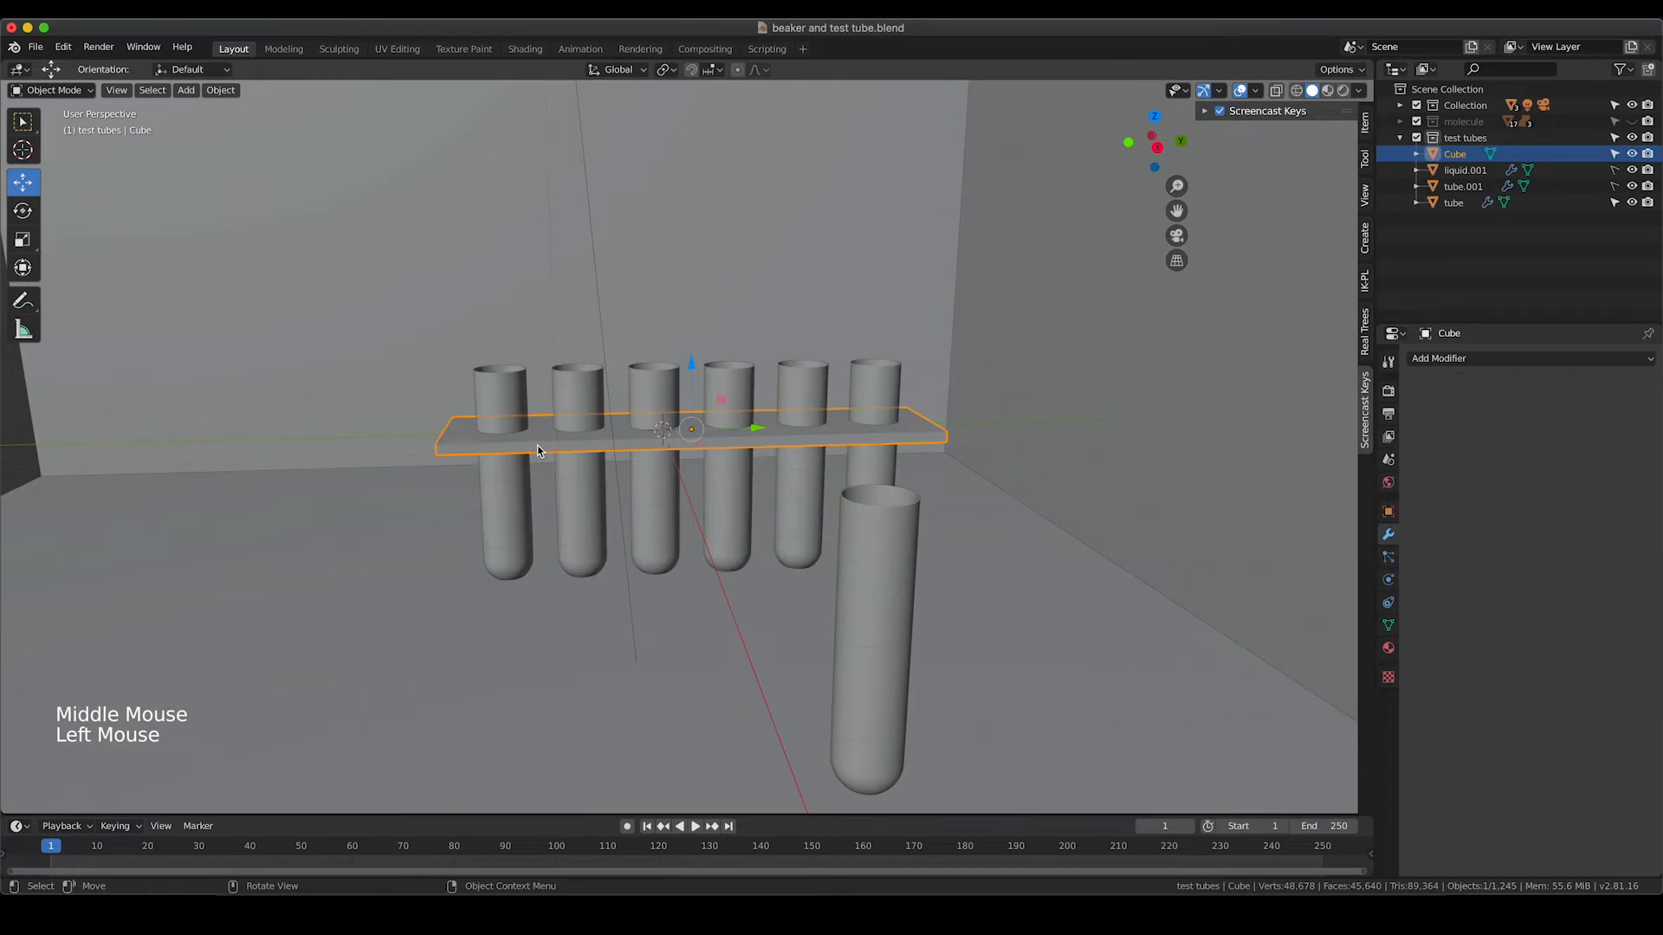
pyautogui.press('shift')
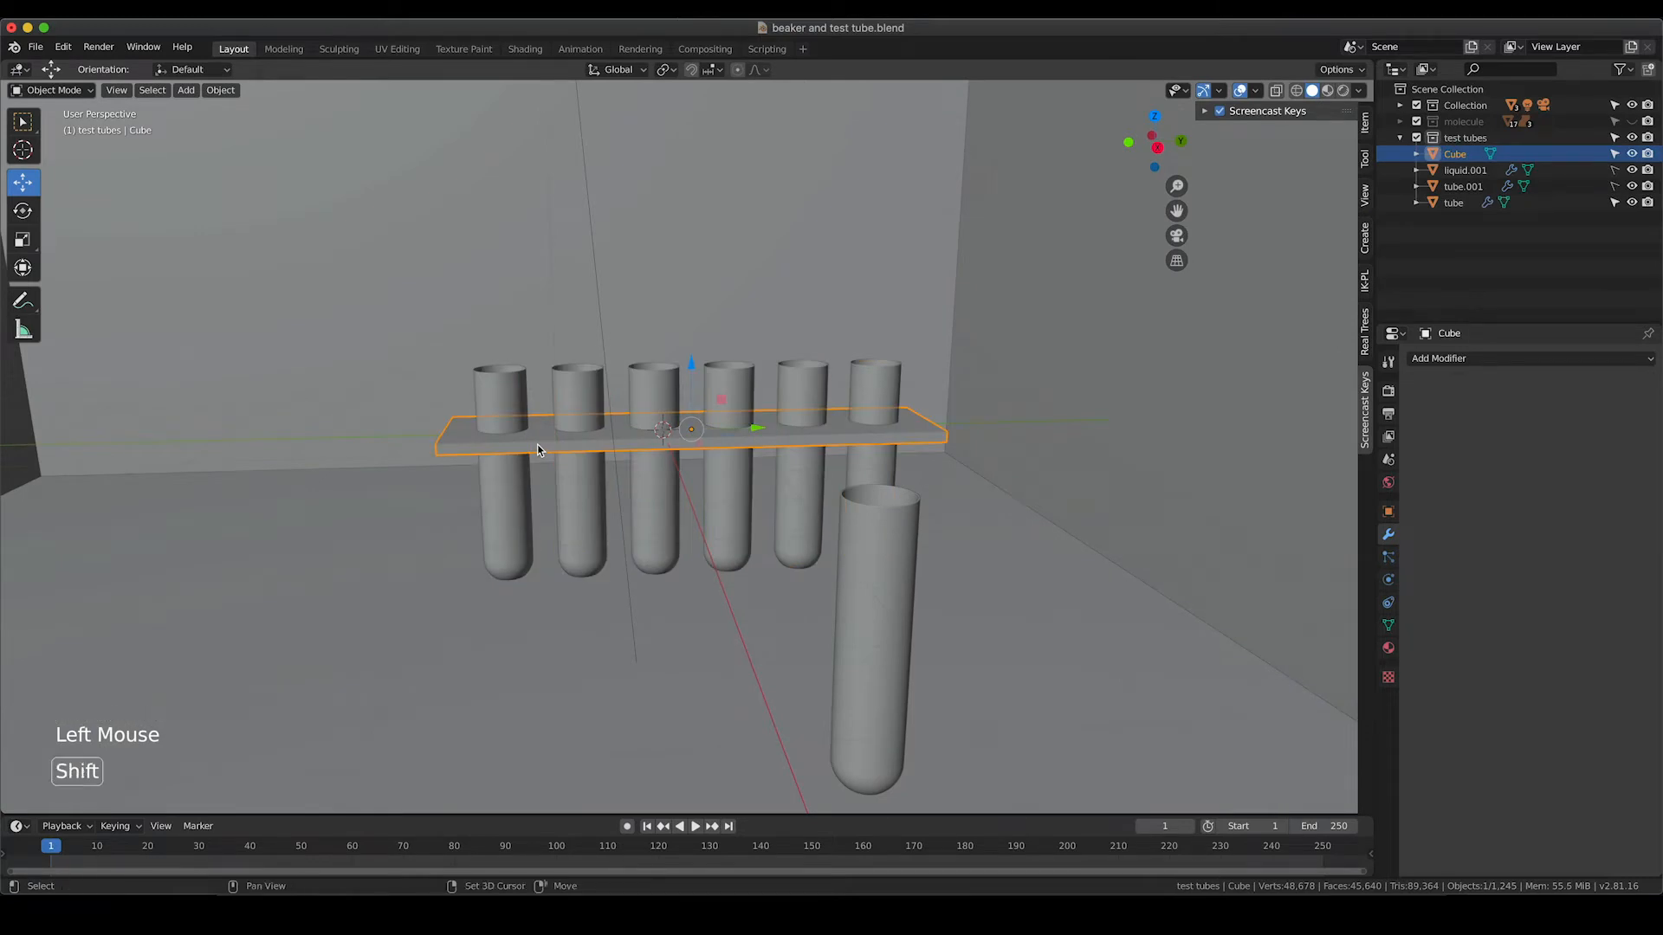
pyautogui.hotkey('shift', 'd')
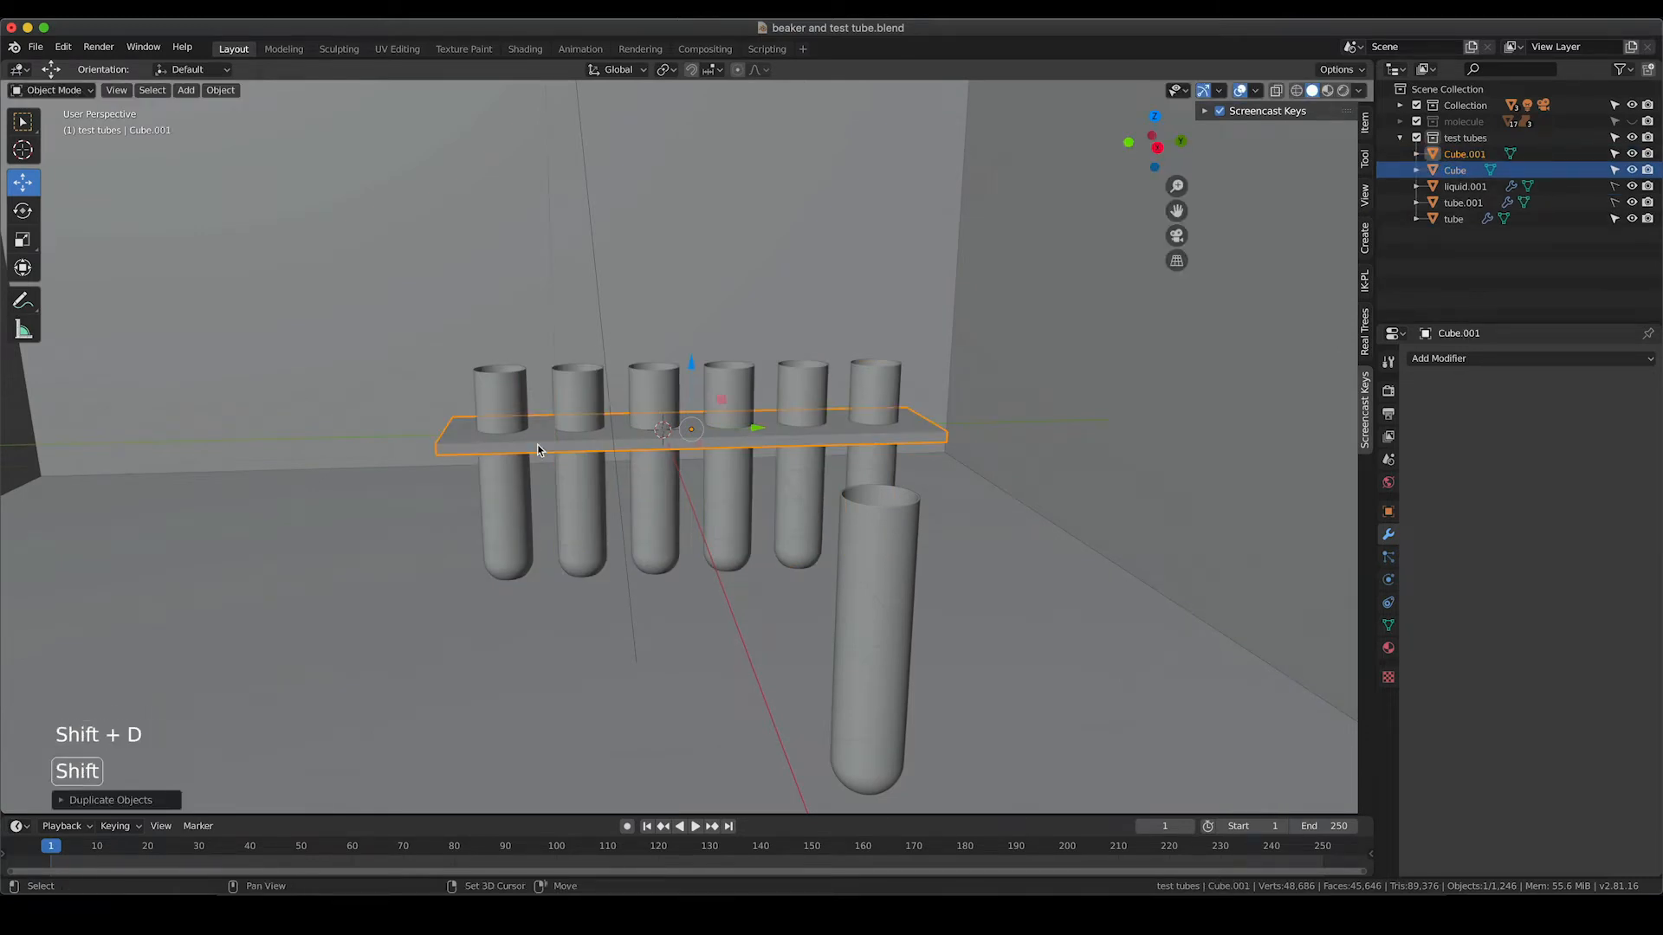
pyautogui.click(689, 388)
pyautogui.moveTo(689, 388); pyautogui.dragTo(687, 501)
pyautogui.click(688, 501)
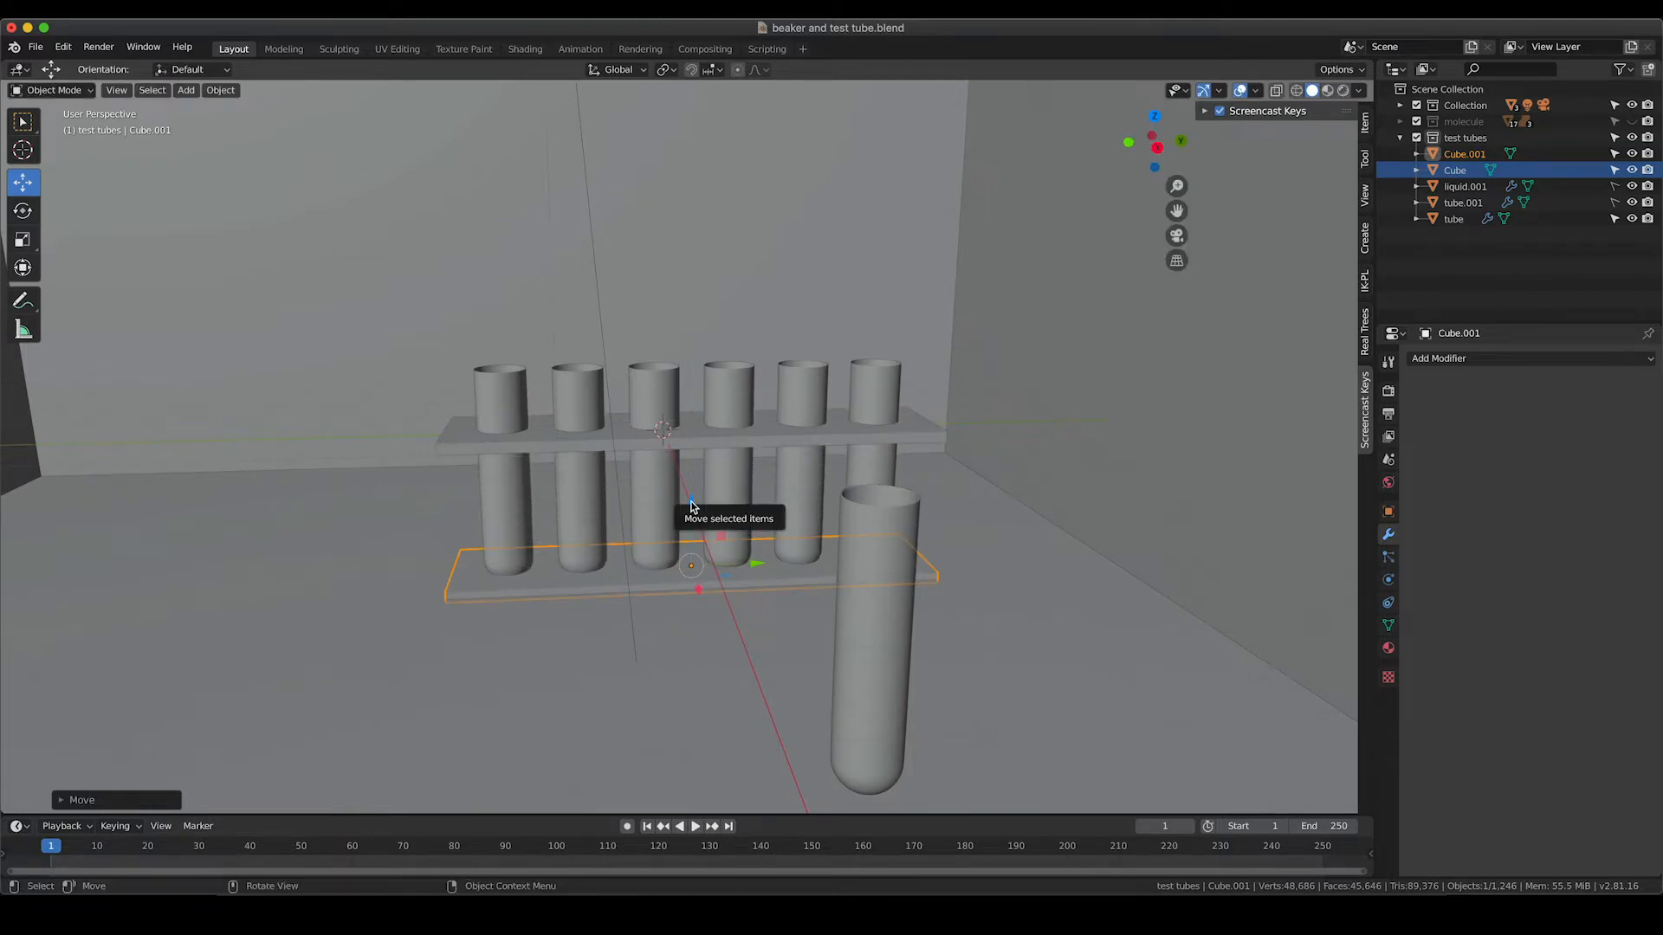
# In the front view, lower the duplicated board along Z until the rounded tube bottoms only sink slightly into it
pyautogui.press('KP_1')
pyautogui.scroll(3, 667, 664)
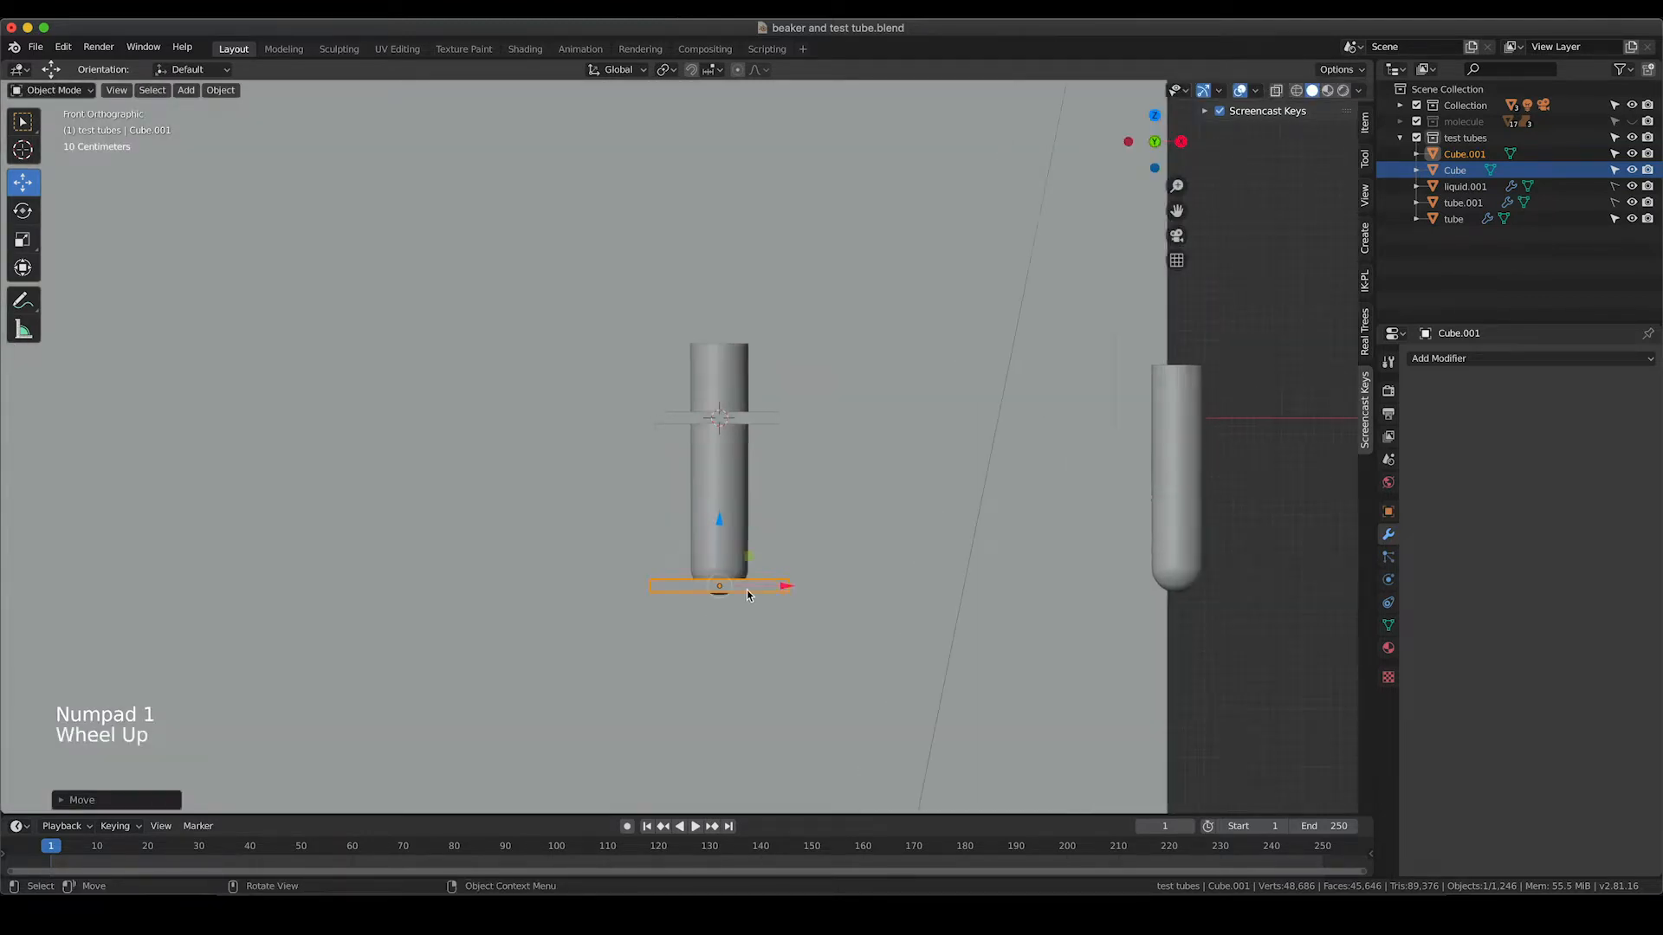
pyautogui.keyDown('shift'); pyautogui.moveTo(782, 596); pyautogui.dragTo(762, 513, button='middle'); pyautogui.keyUp('shift')
pyautogui.scroll(2, 762, 513)
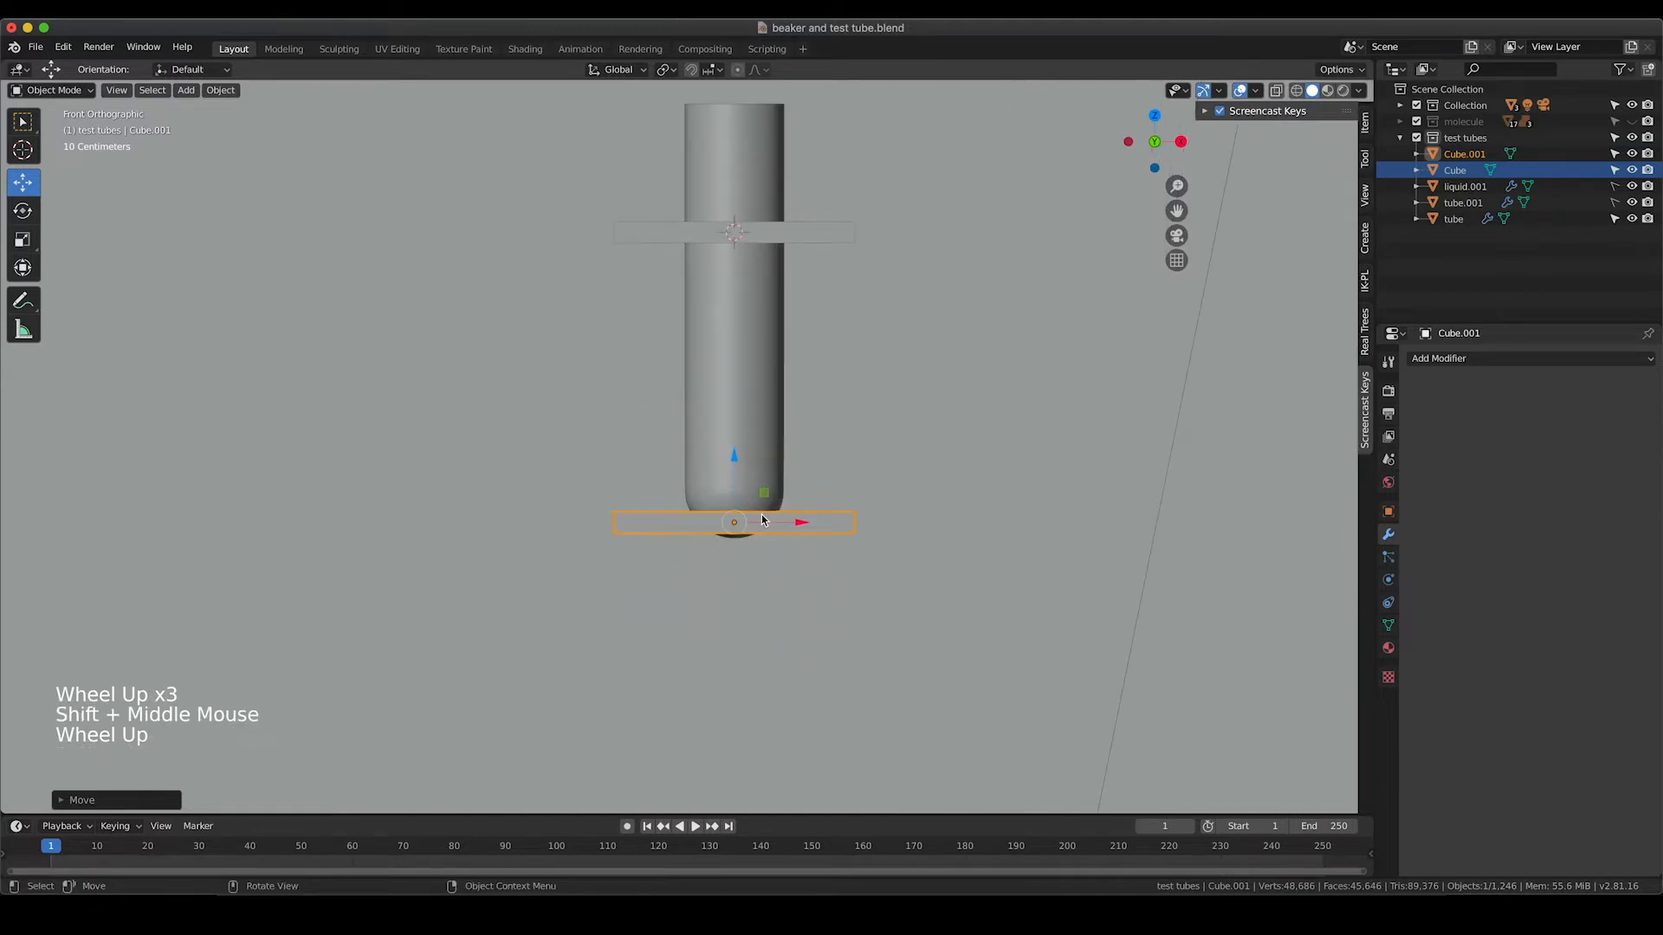
pyautogui.press('g')
pyautogui.moveTo(745, 485); pyautogui.dragTo(745, 484)
pyautogui.moveTo(856, 585); pyautogui.dragTo(865, 556, button='middle')
pyautogui.press('KP_1')
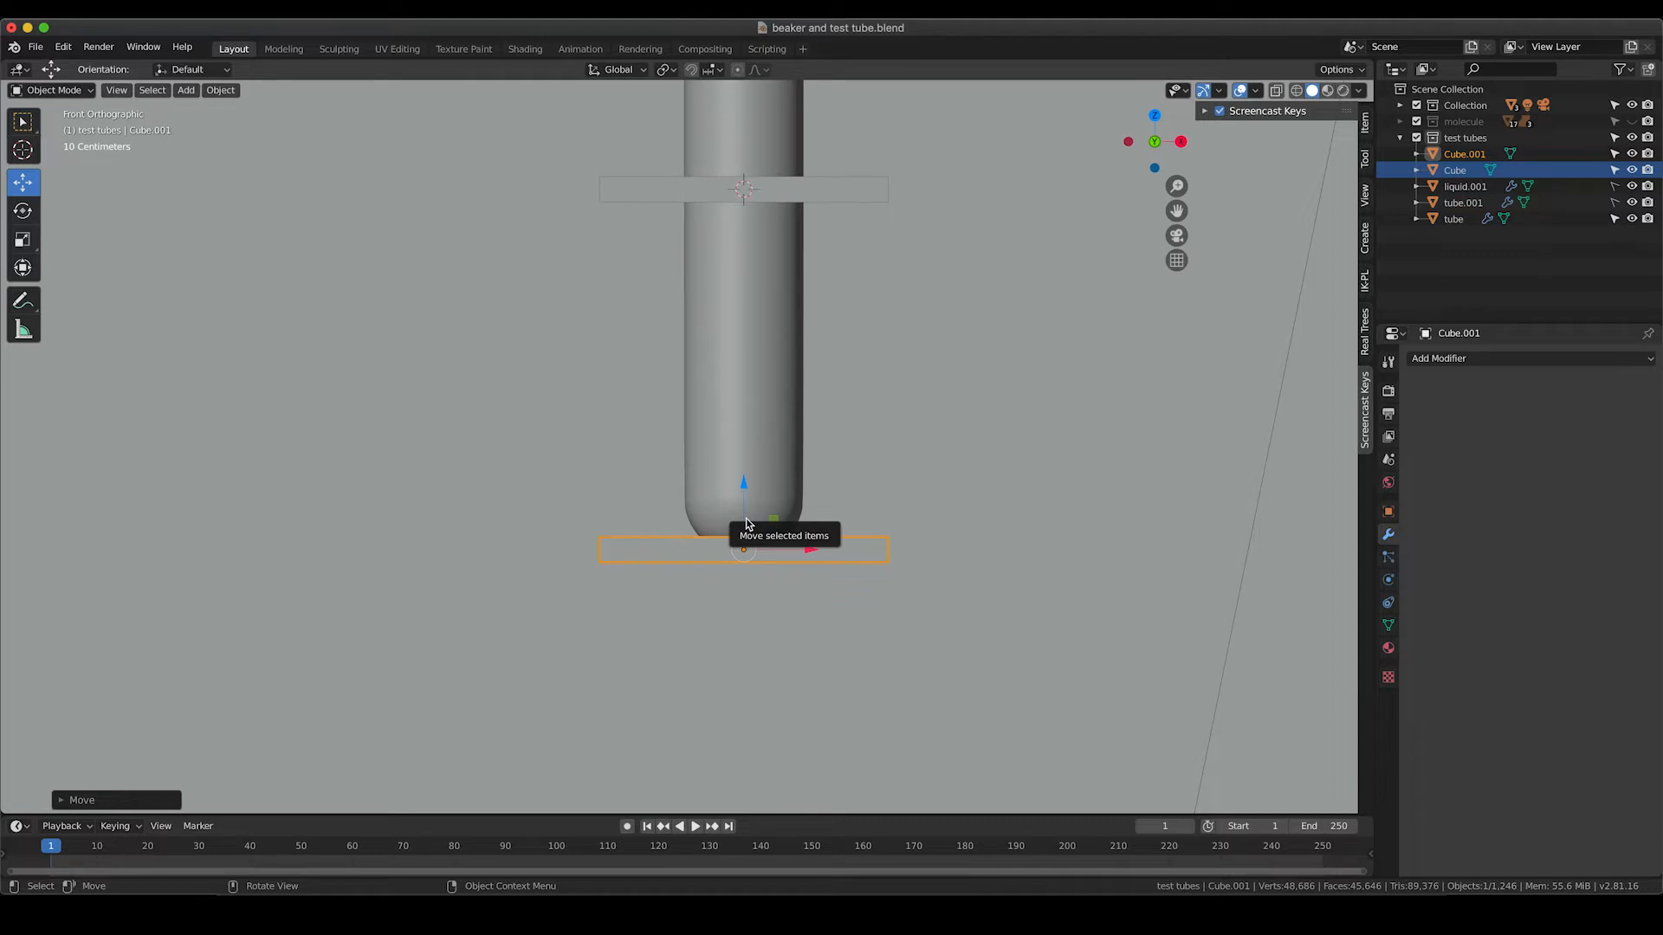
pyautogui.moveTo(743, 482); pyautogui.dragTo(746, 487)
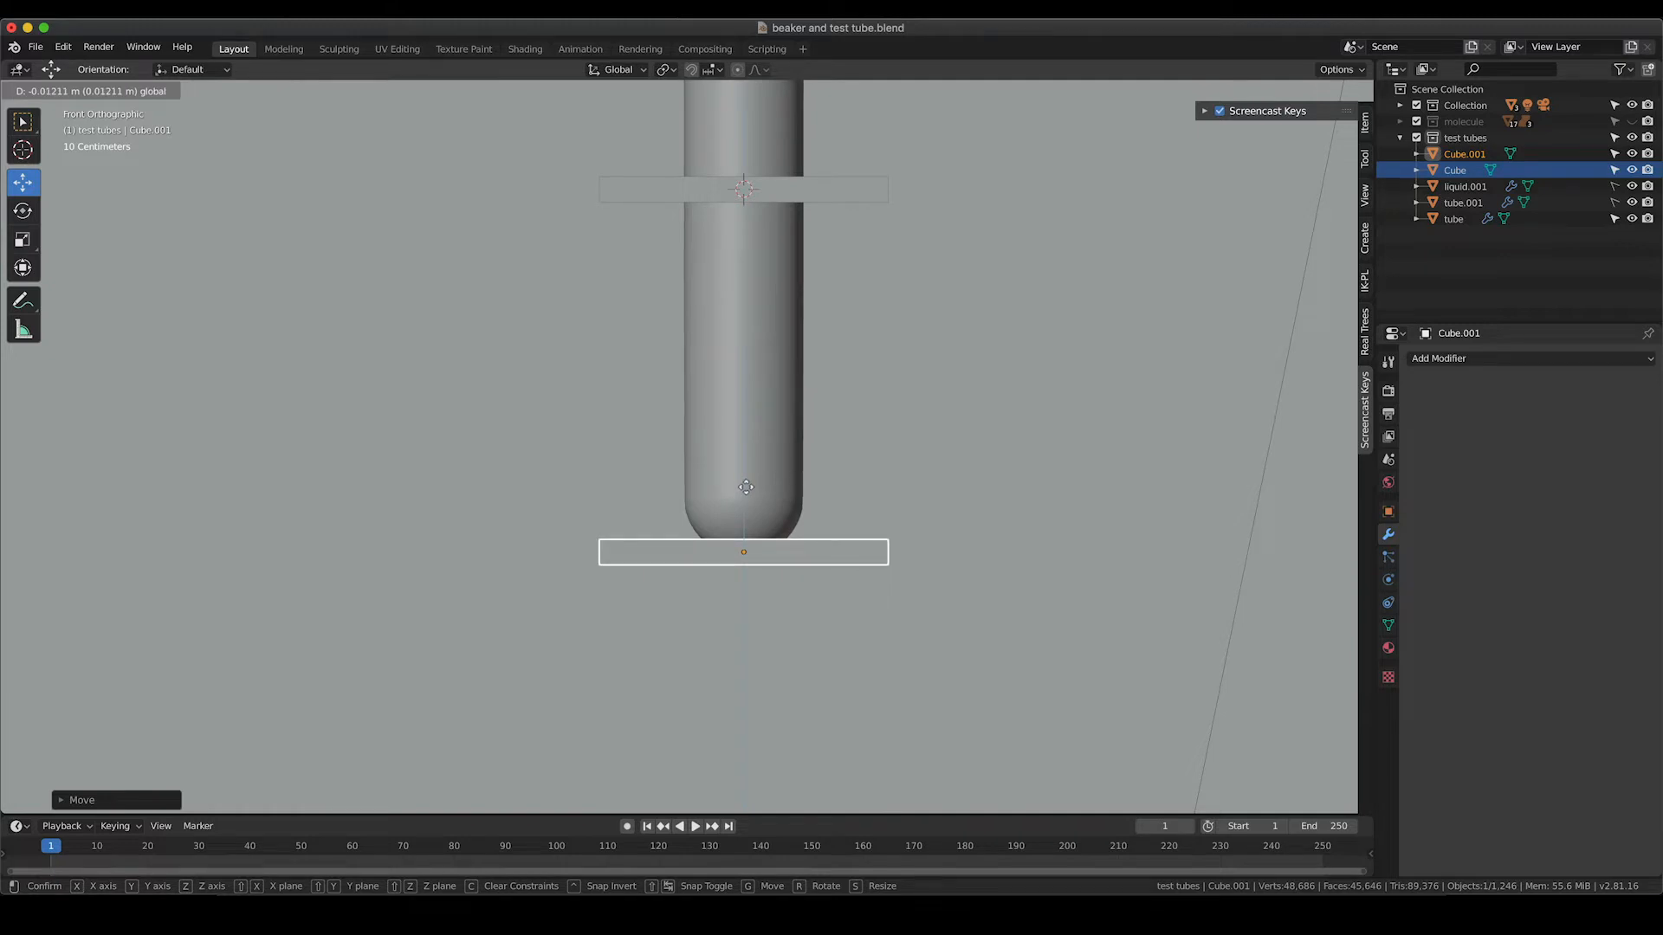
pyautogui.moveTo(746, 486); pyautogui.dragTo(746, 487)
# Inspect the tube contact from an angle, nudge the lower board slightly up along Z, and return to the camera view
pyautogui.moveTo(747, 487); pyautogui.dragTo(887, 521, button='middle')
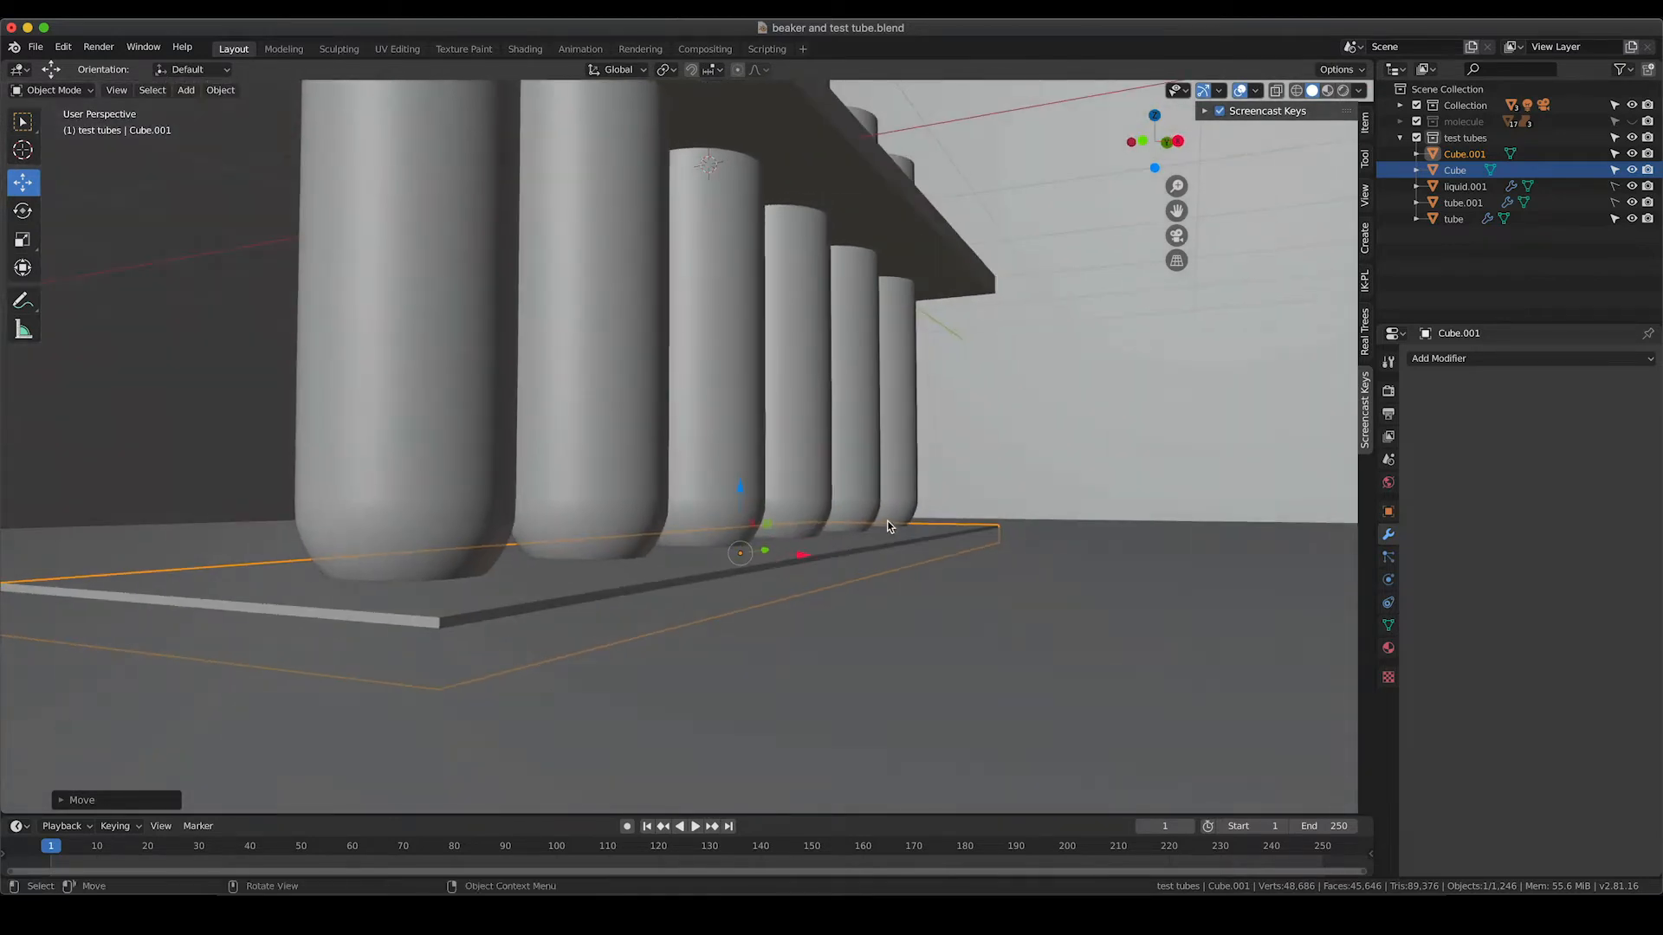
pyautogui.press('KP_1')
pyautogui.moveTo(738, 481); pyautogui.dragTo(739, 478)
pyautogui.moveTo(936, 553); pyautogui.dragTo(850, 563, button='middle')
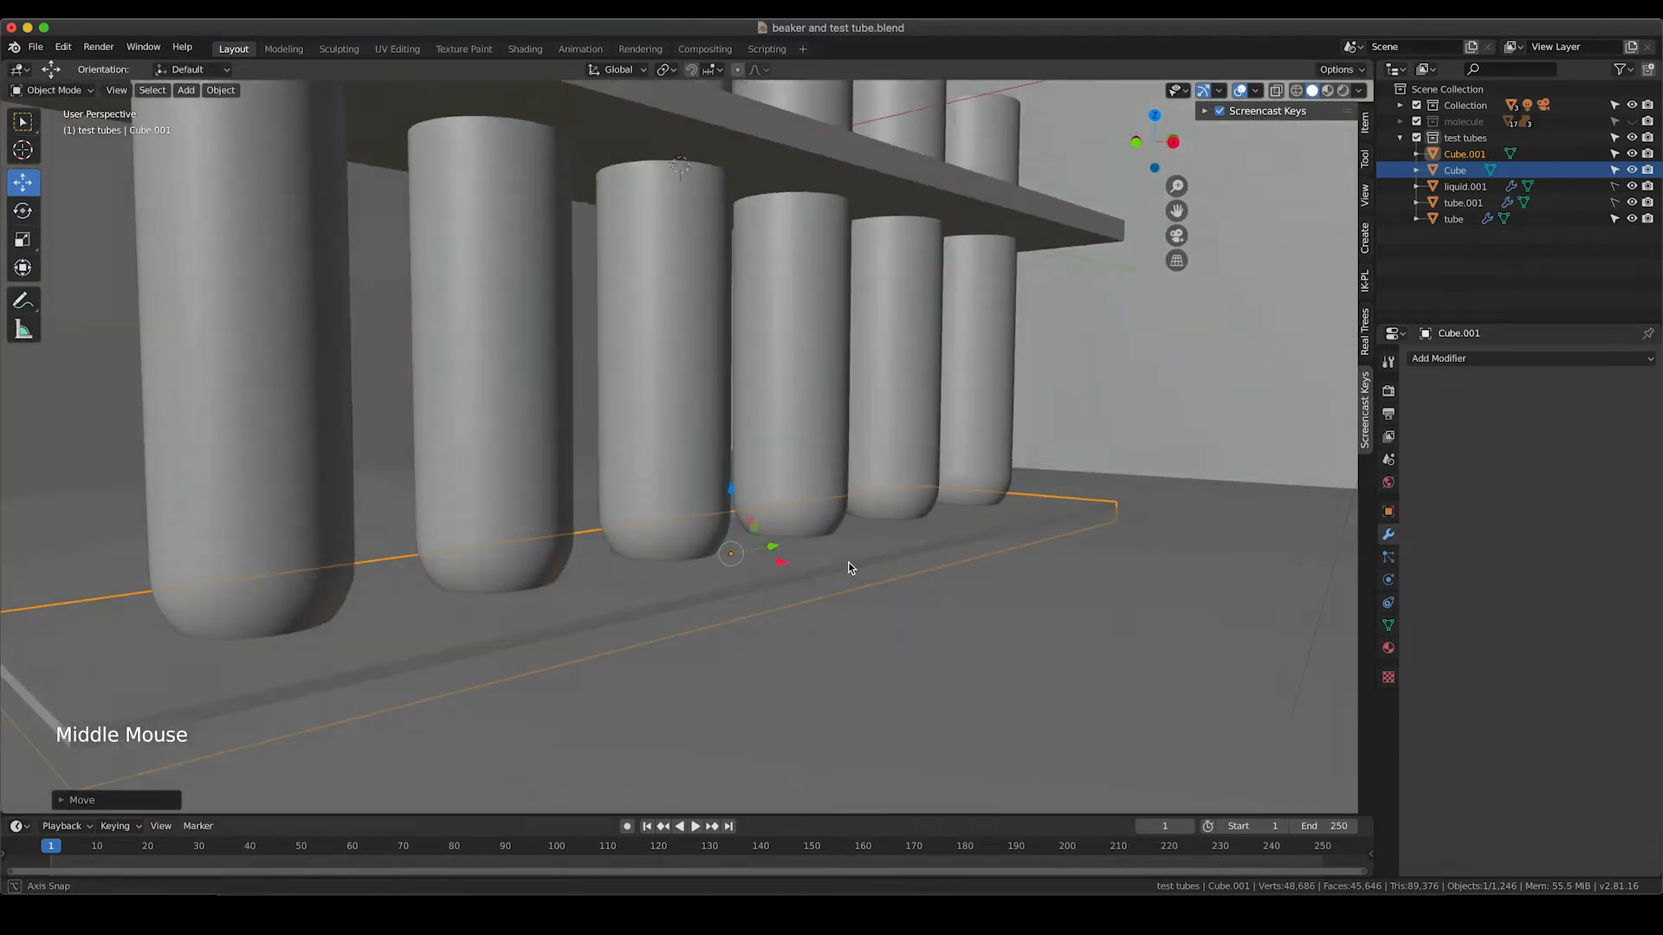
pyautogui.scroll(-6, 850, 550)
pyautogui.moveTo(865, 439); pyautogui.dragTo(791, 475, button='middle')
pyautogui.press('KP_0')
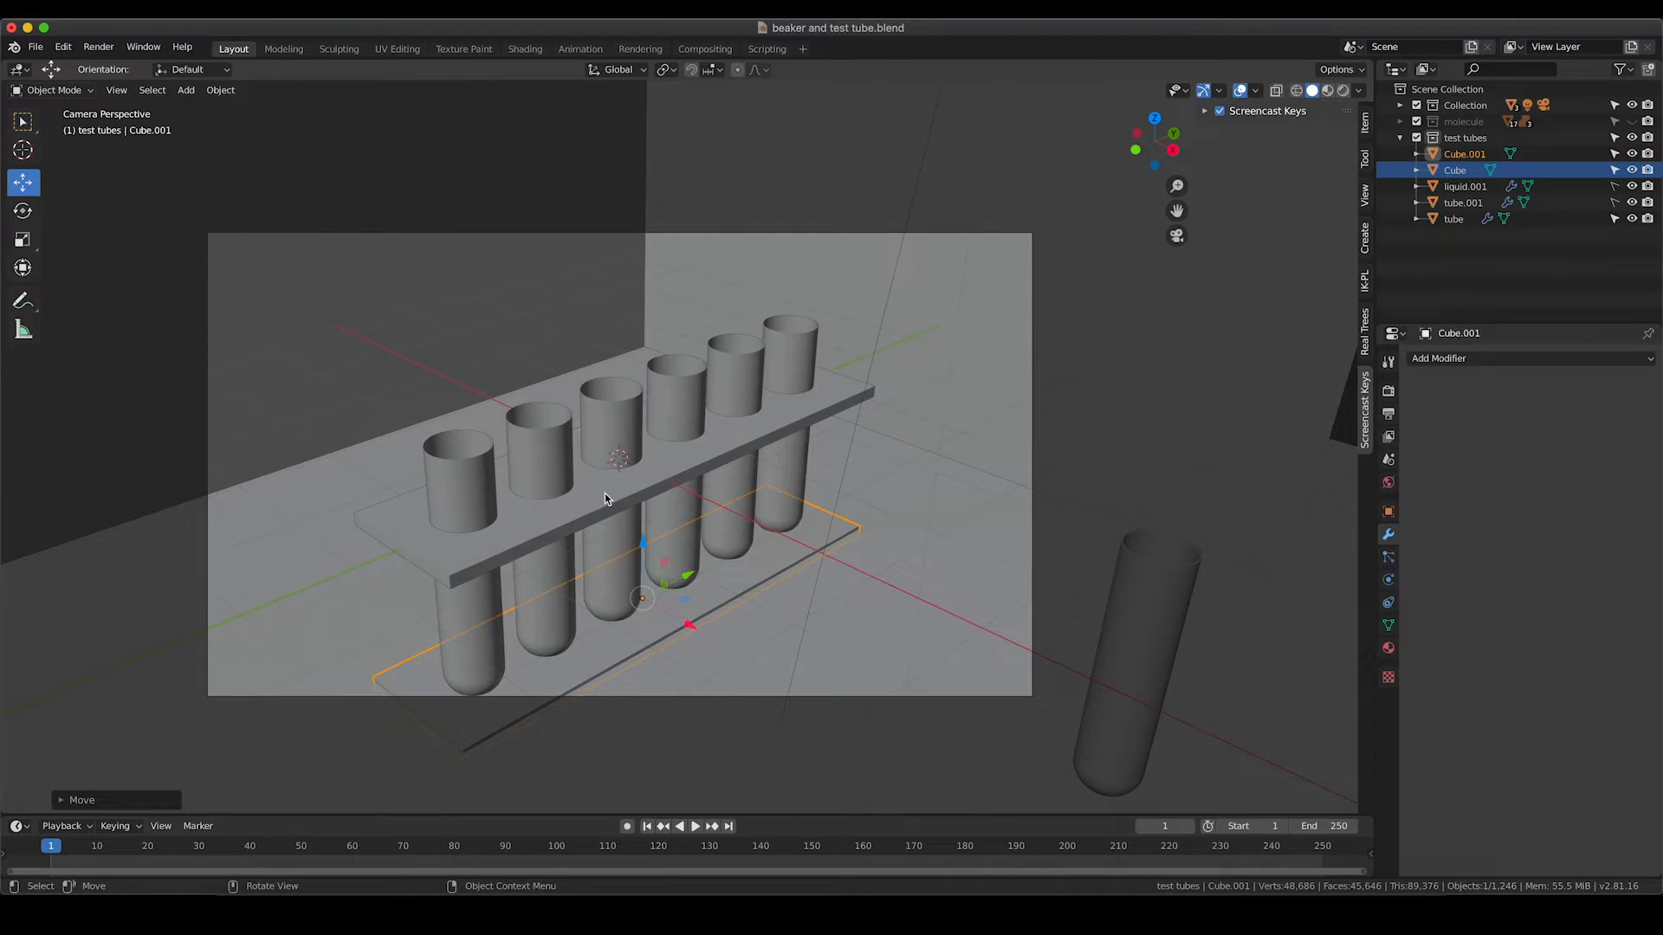
# Apply the tubes' Array modifier, then cut the tubes out of the upper board with an applied Boolean Difference
pyautogui.click(470, 519)
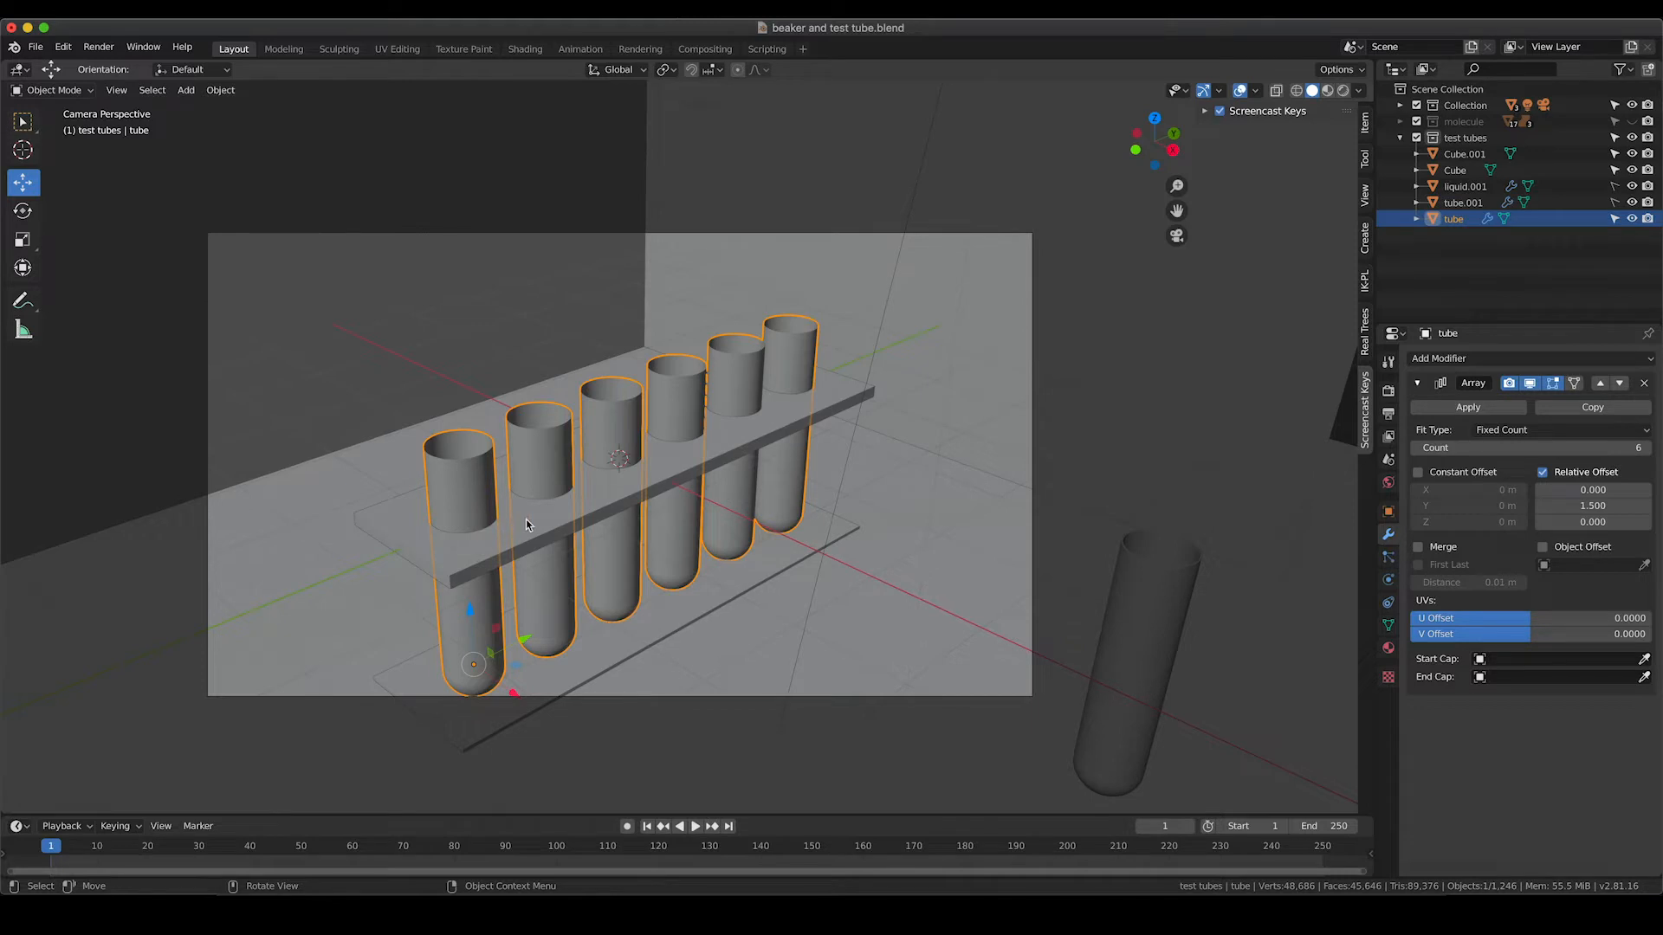
pyautogui.click(1467, 407)
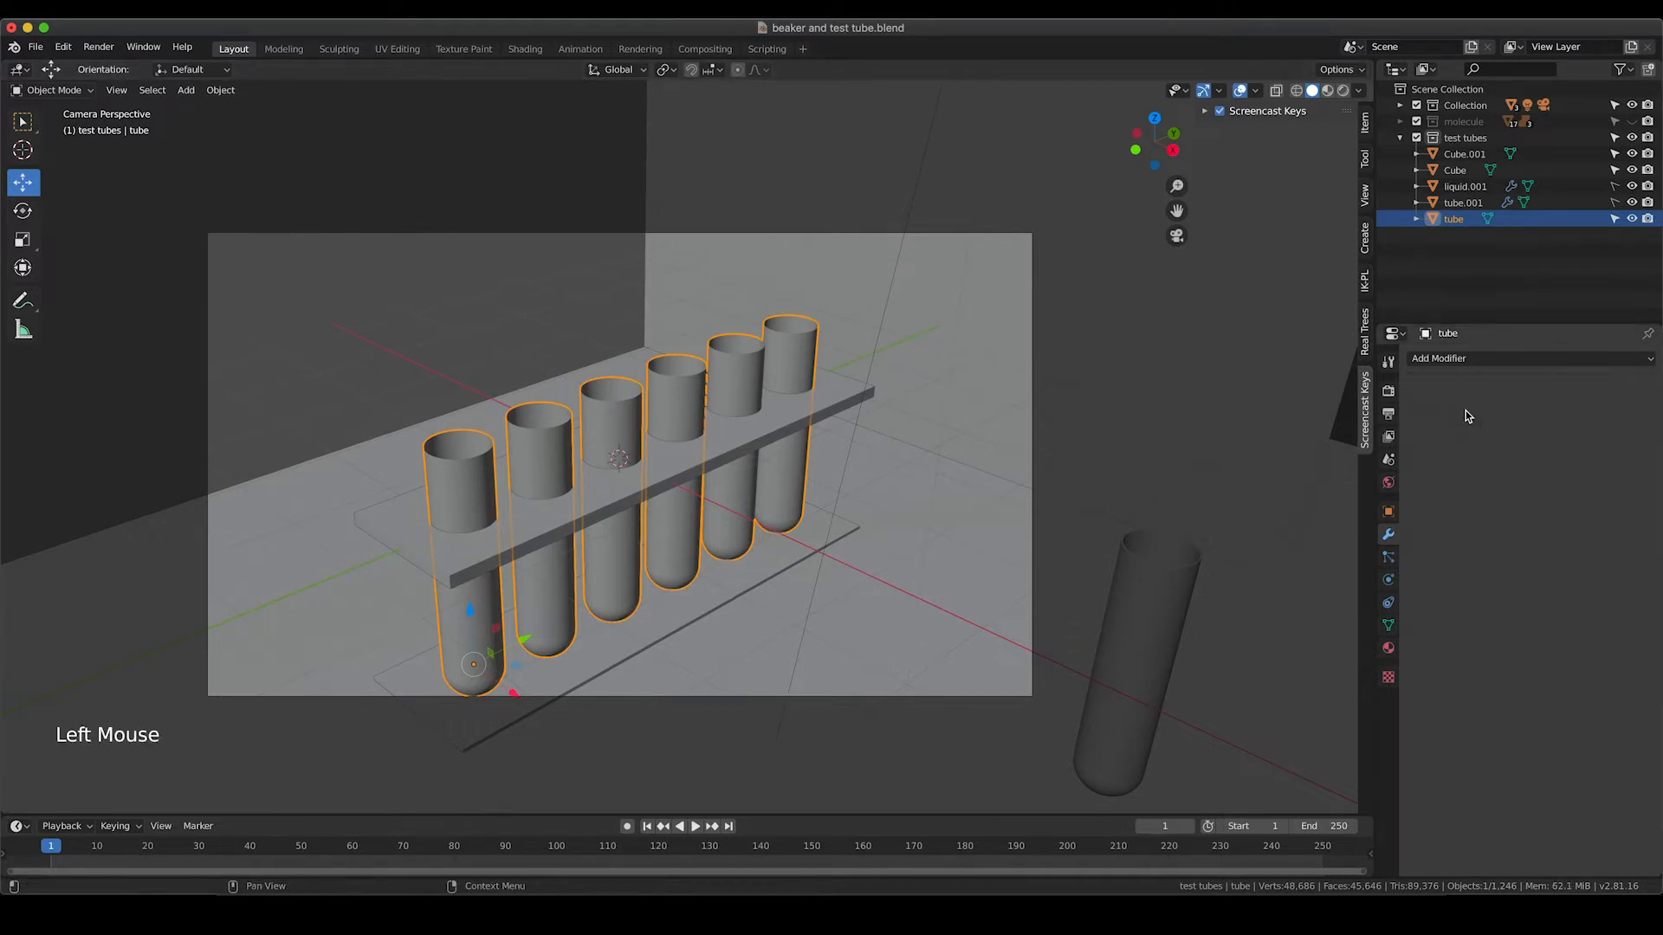
pyautogui.click(646, 490)
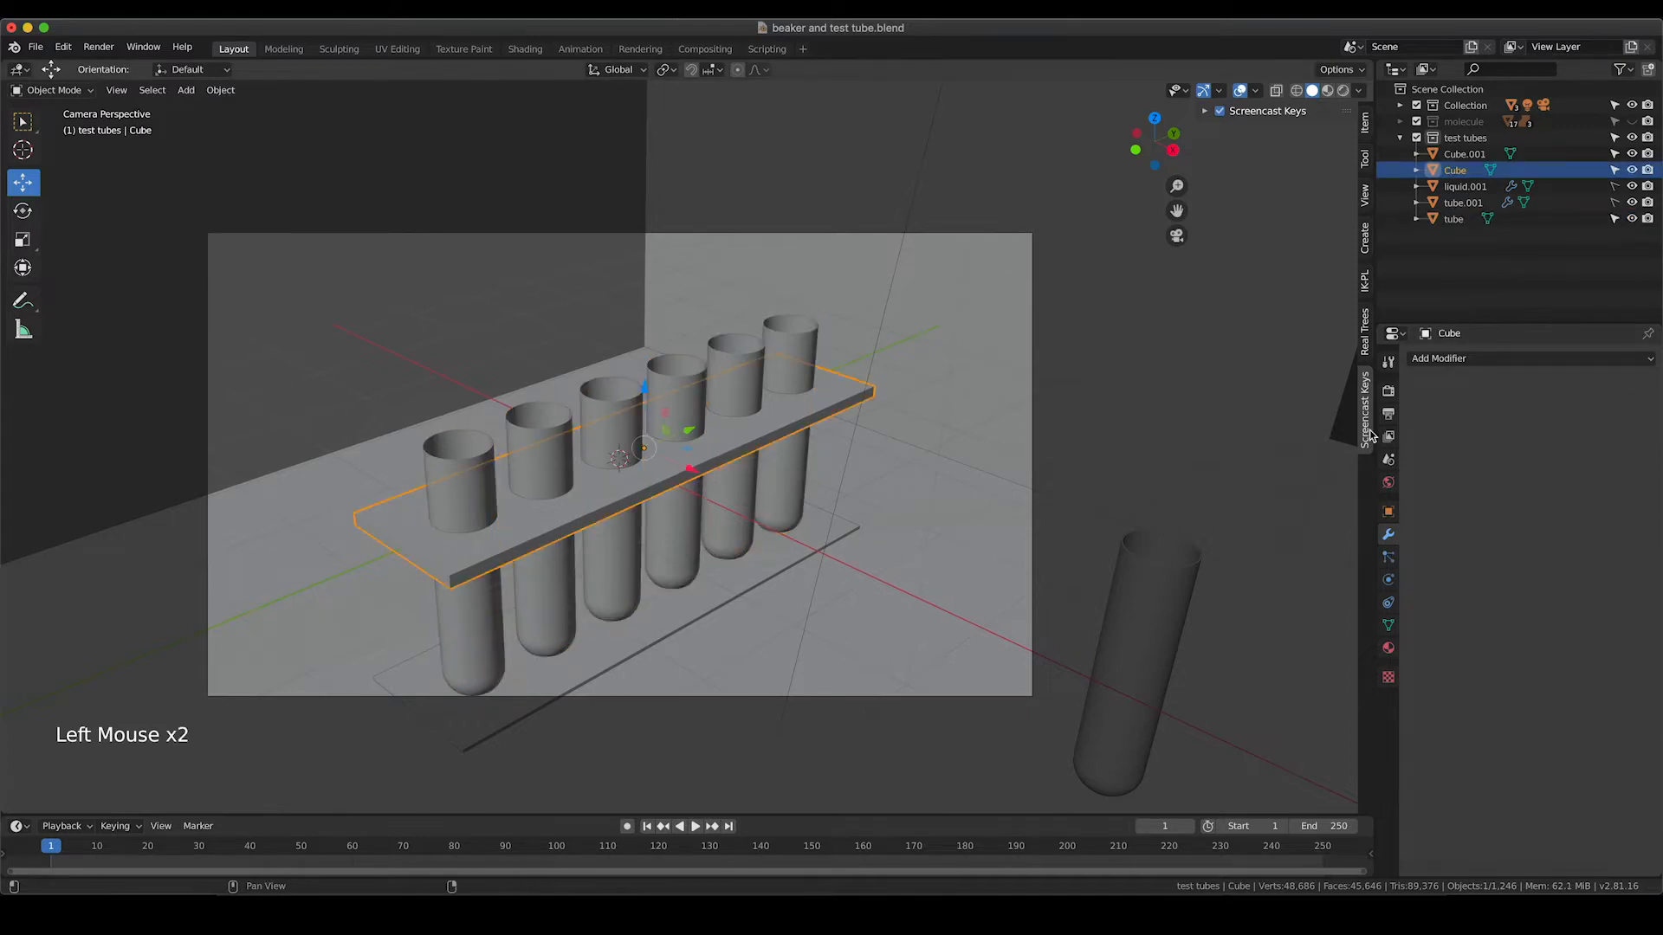
pyautogui.click(1472, 359)
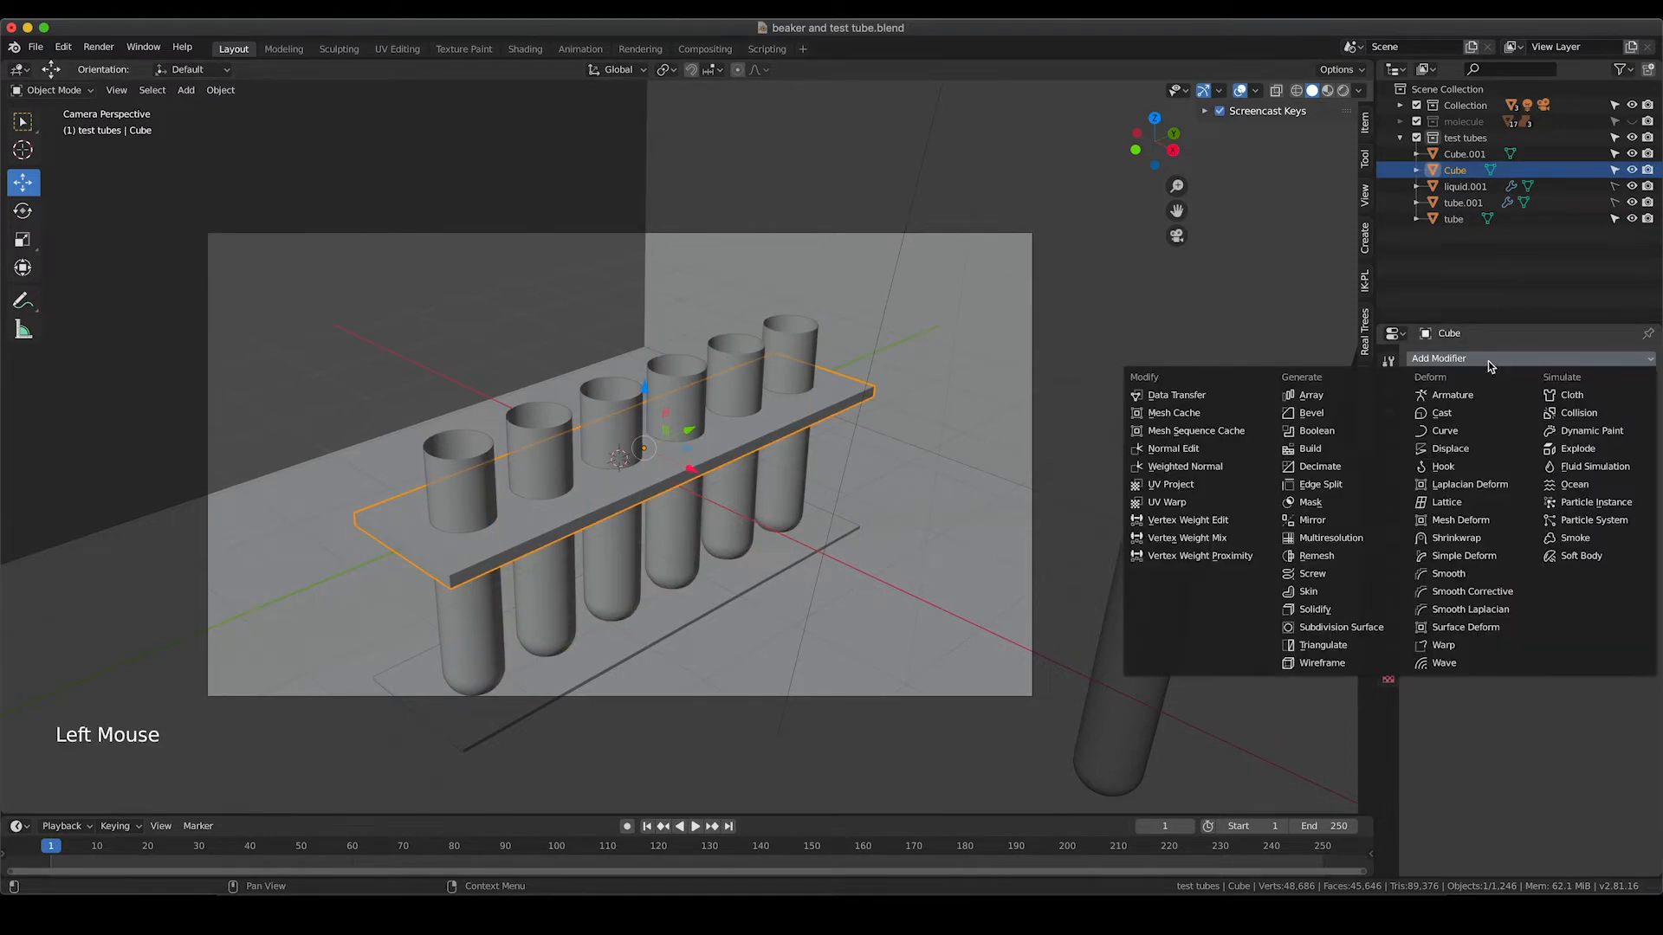
pyautogui.click(1344, 430)
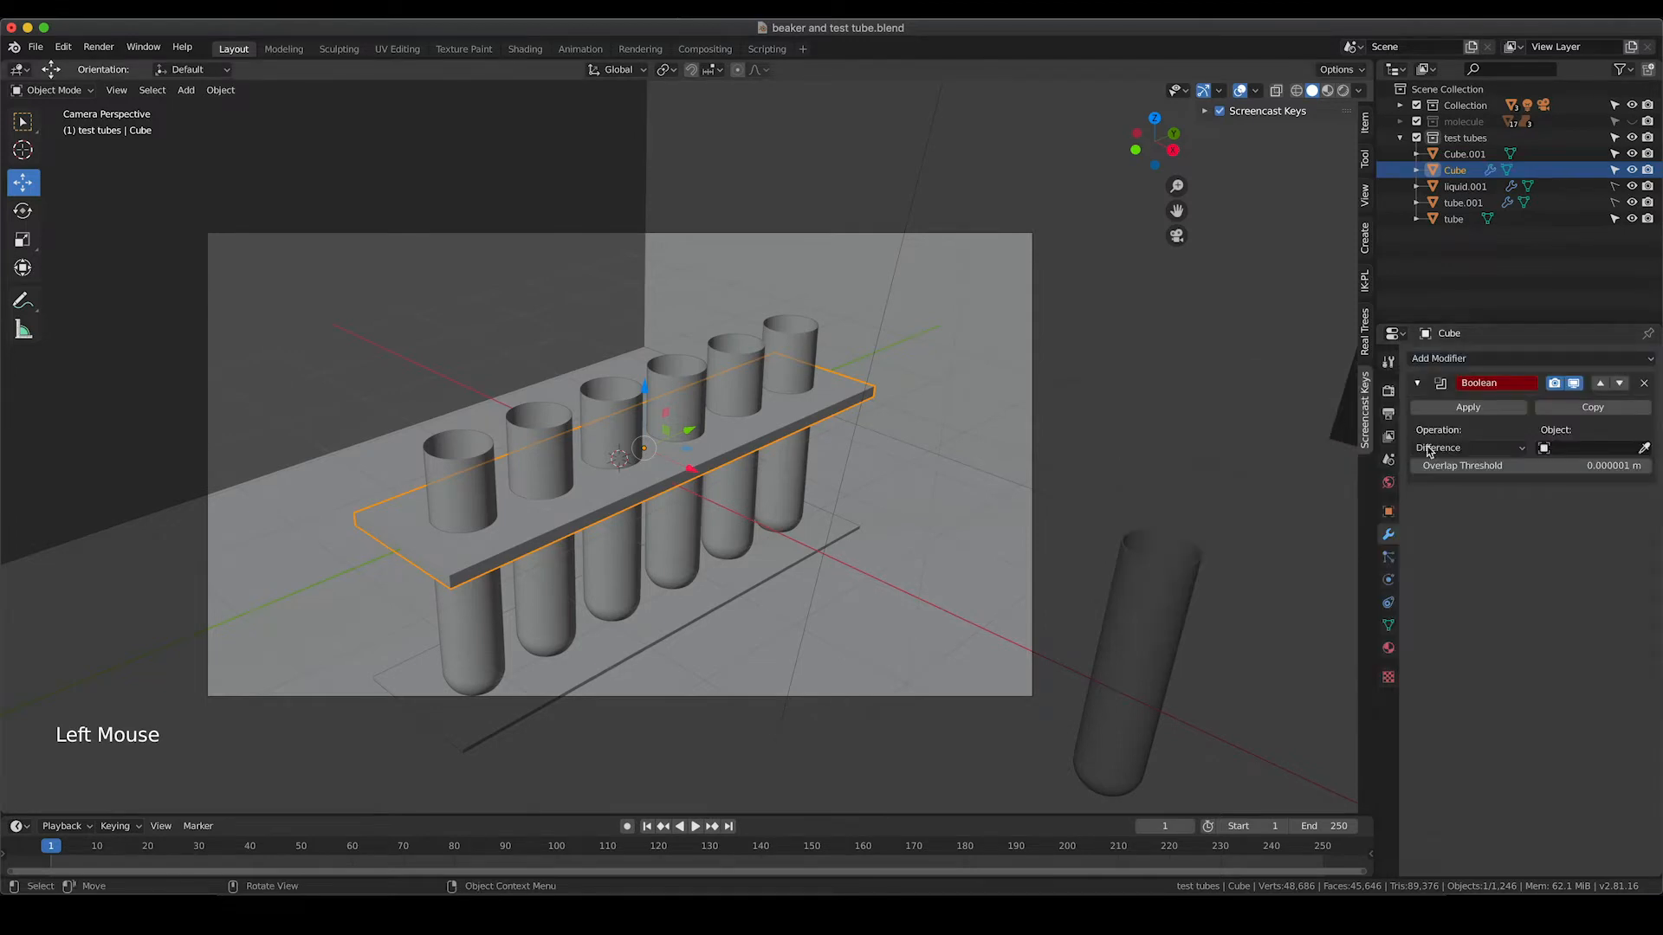
pyautogui.click(1643, 448)
pyautogui.click(797, 327)
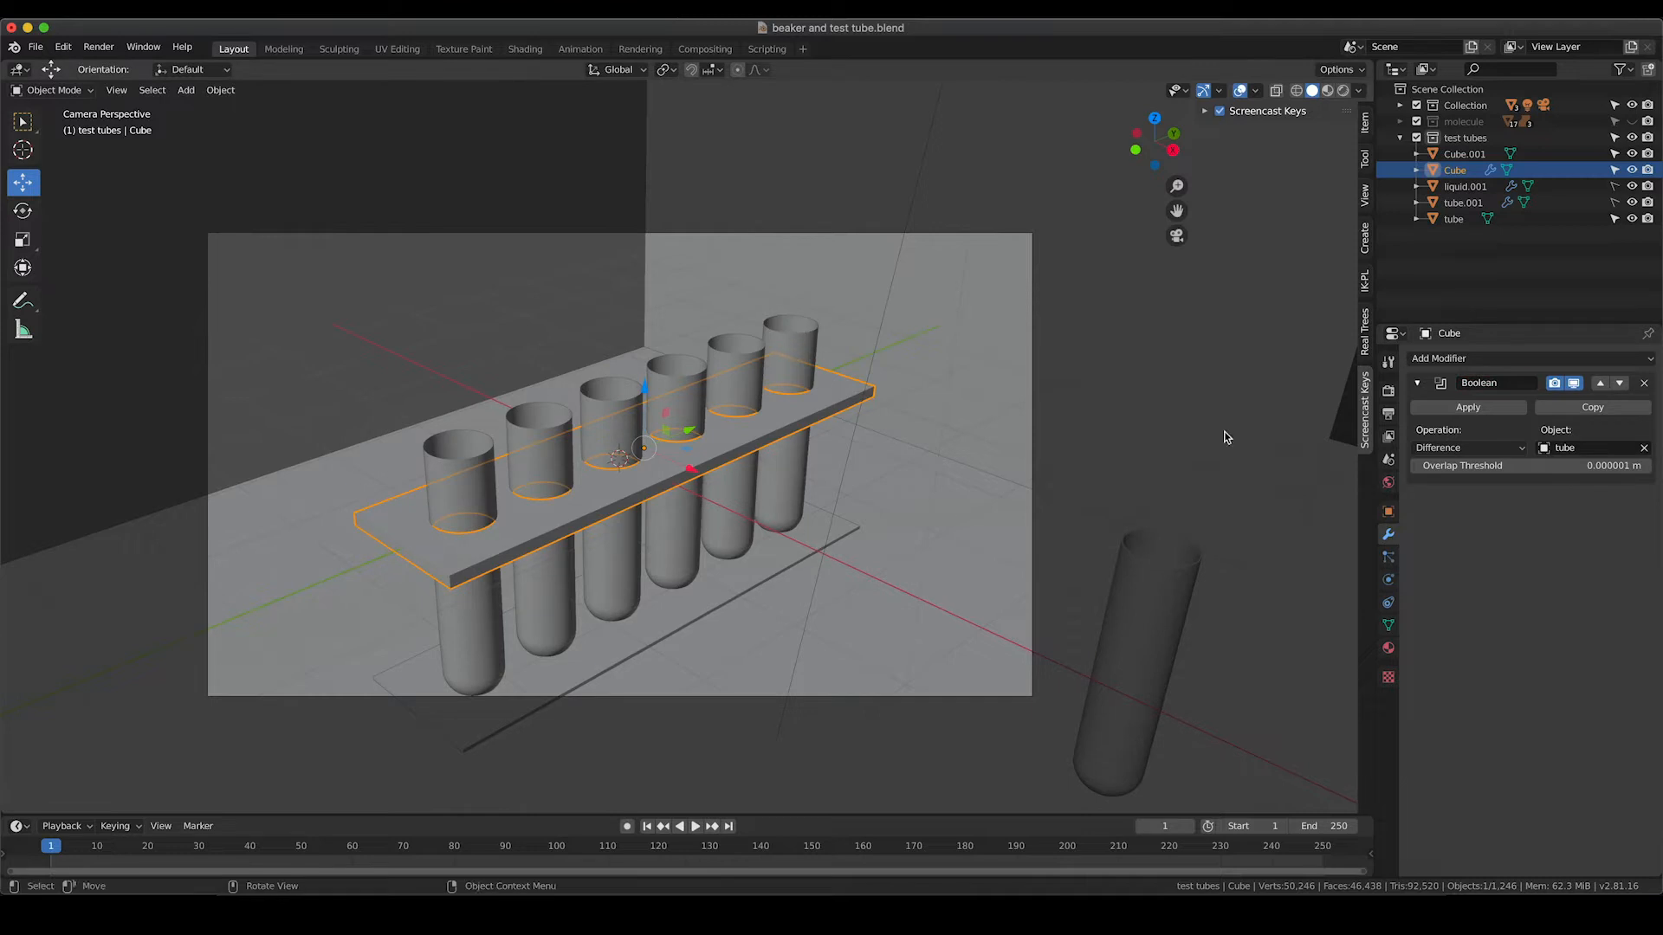
pyautogui.click(1470, 408)
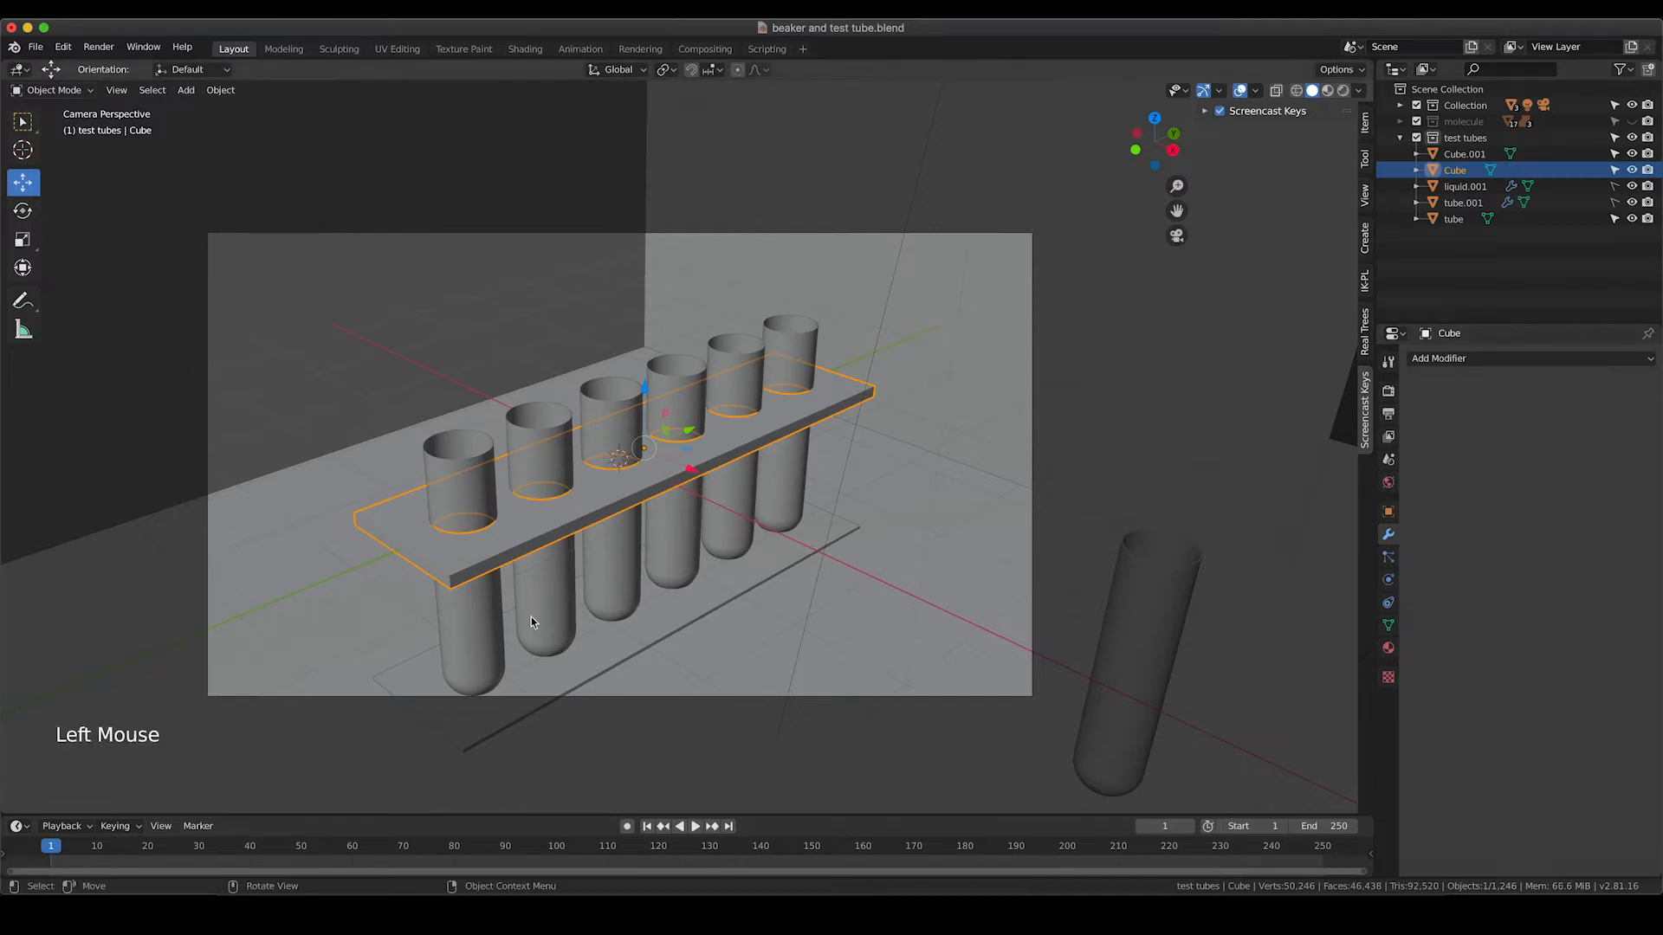
# Add a Boolean modifier set to Difference on the lower board, use the tube object as cutter, and apply it
pyautogui.click(618, 567)
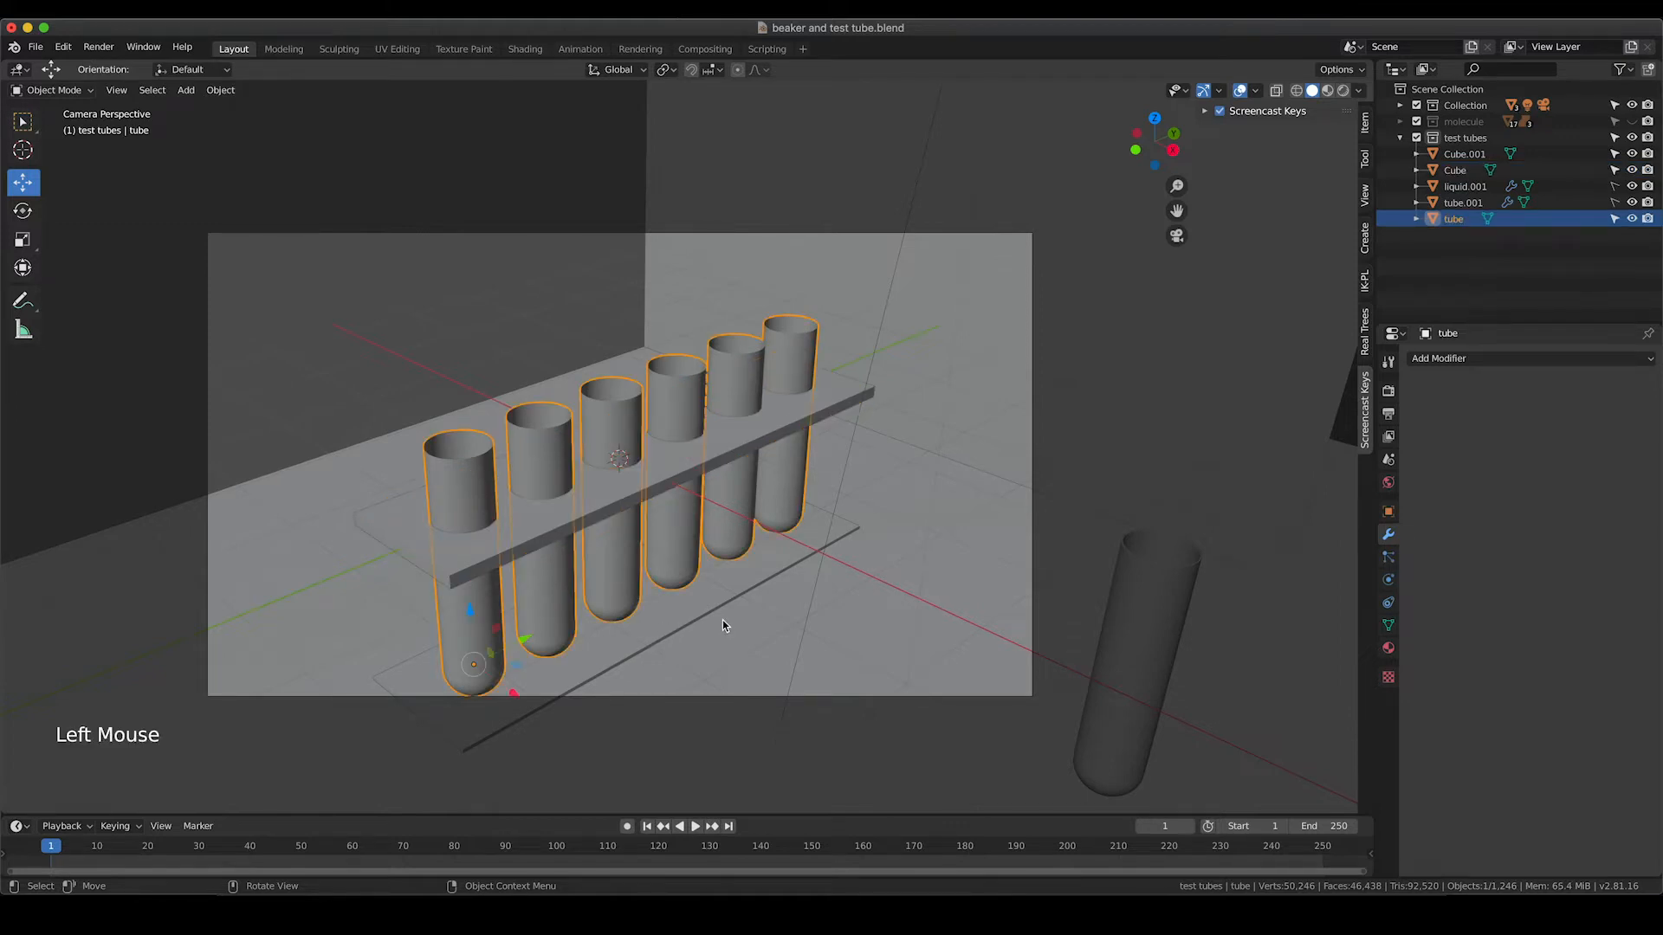
pyautogui.moveTo(722, 626); pyautogui.dragTo(686, 569, button='middle')
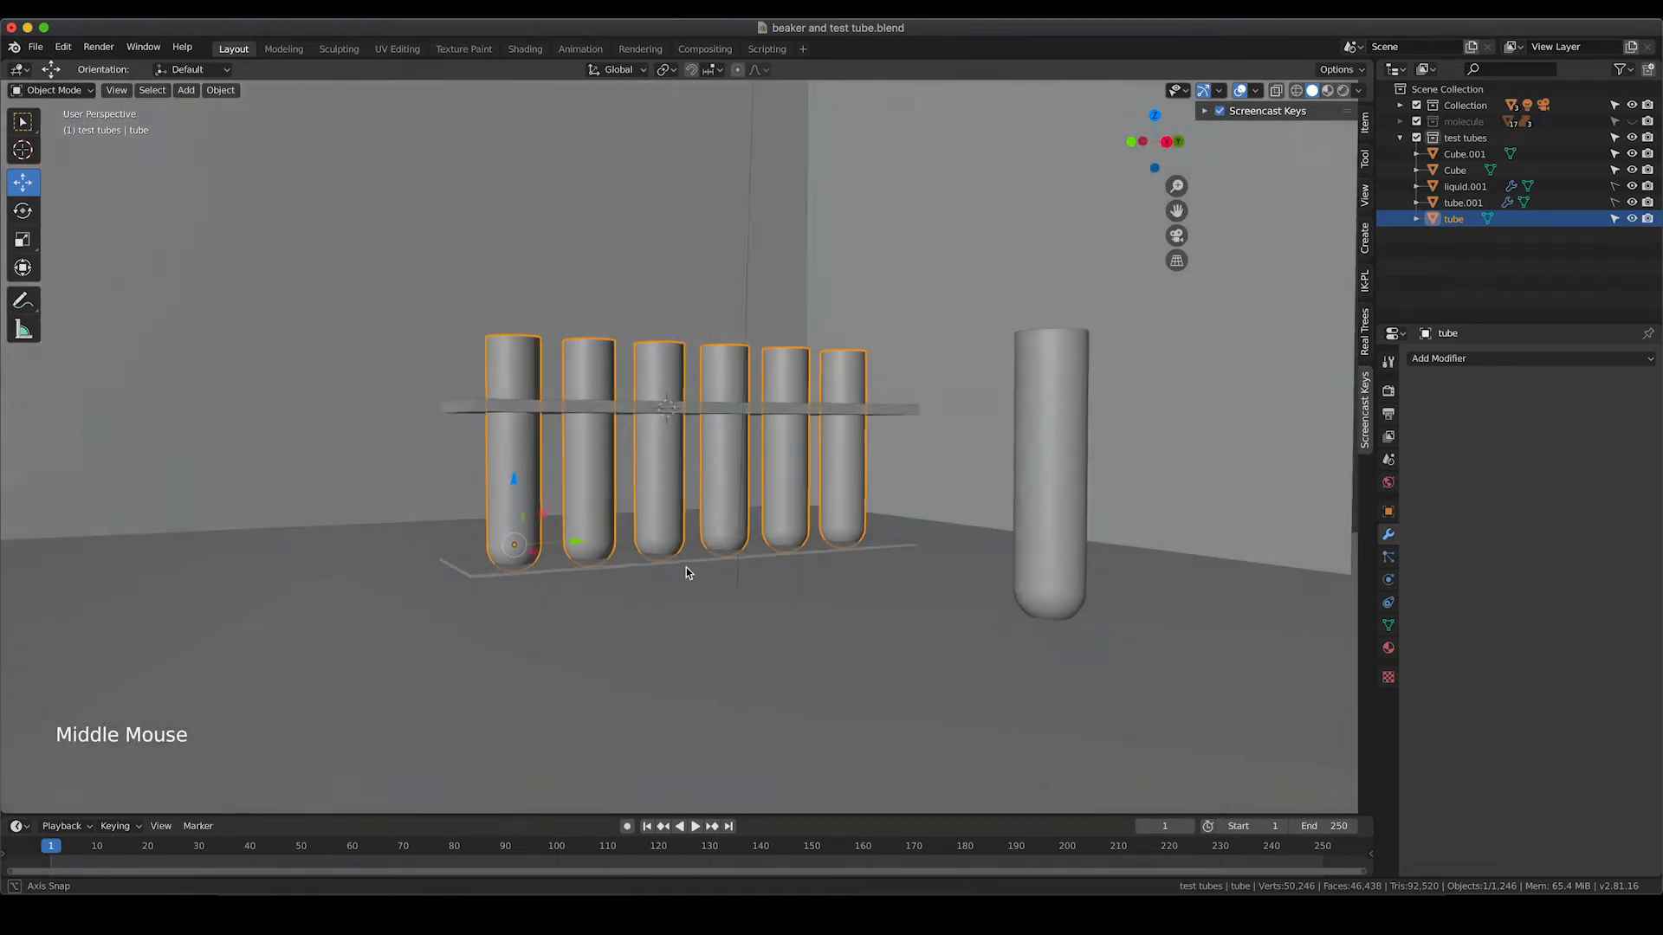
pyautogui.click(564, 572)
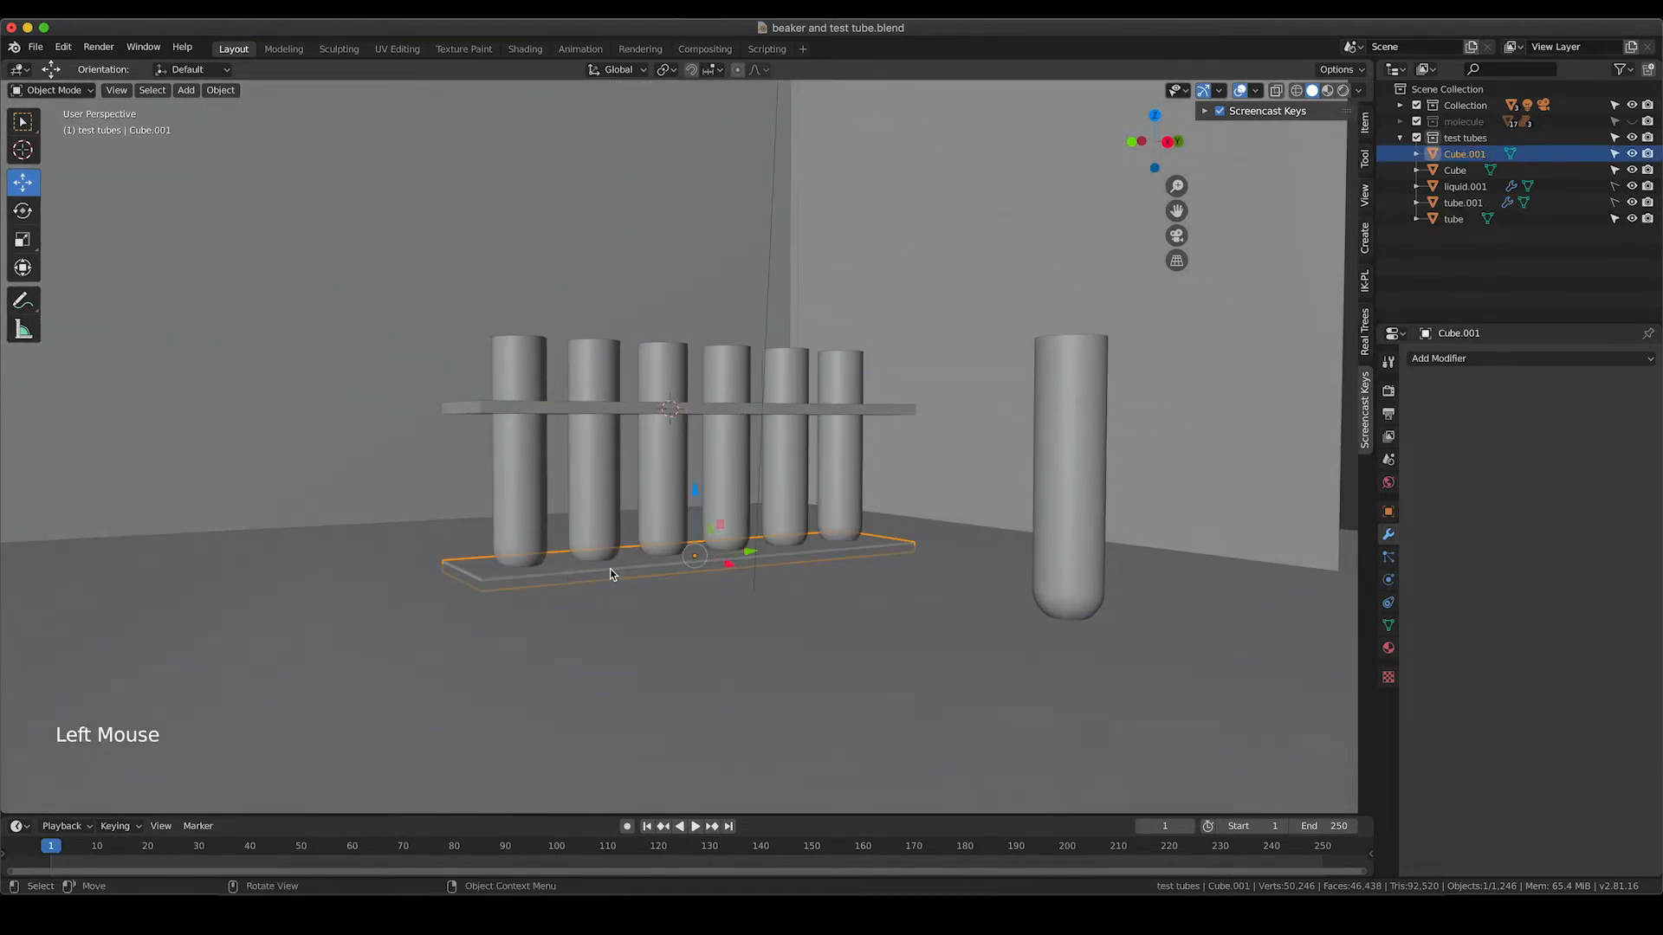
pyautogui.click(1460, 360)
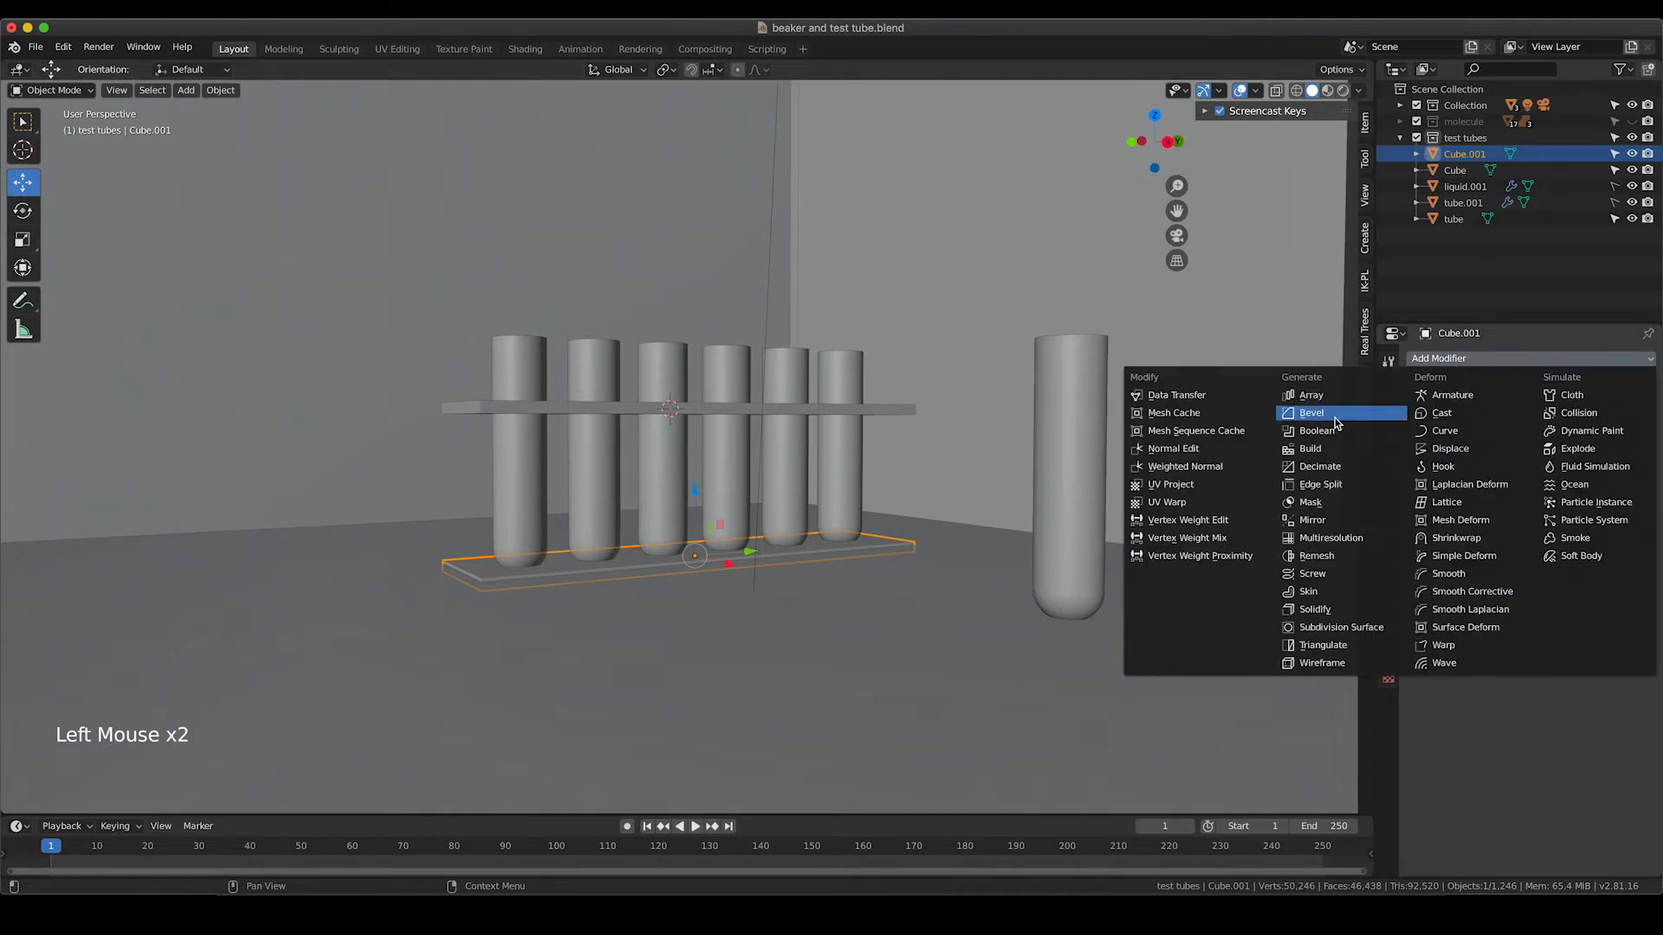
pyautogui.click(1334, 431)
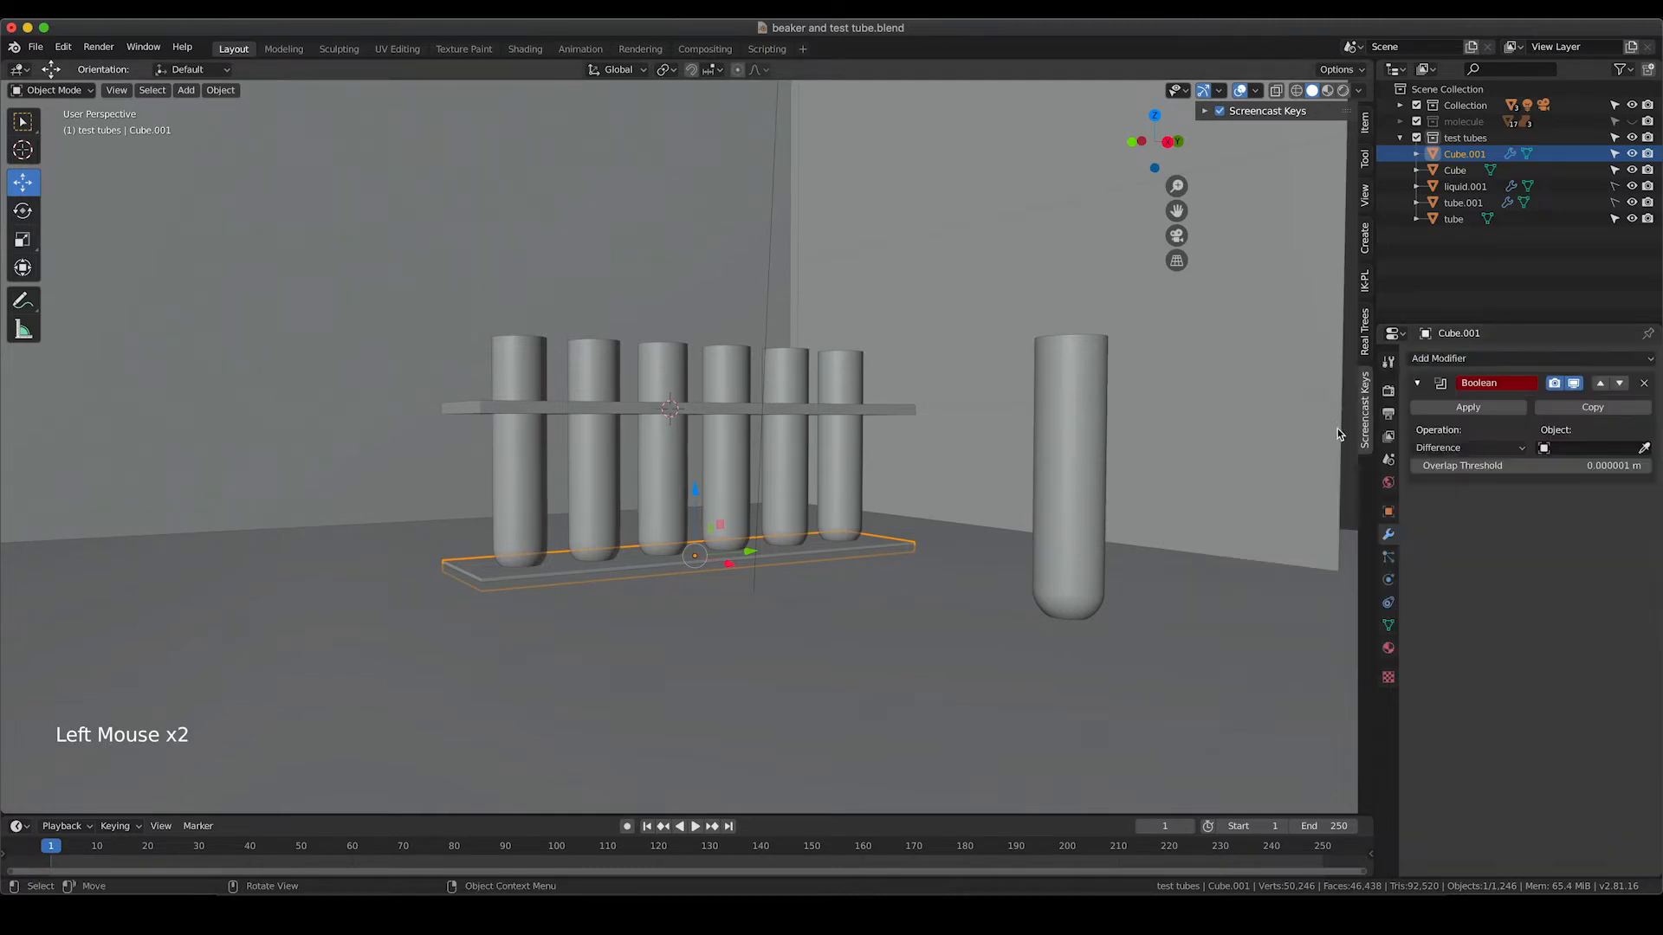
pyautogui.click(1645, 449)
pyautogui.click(853, 368)
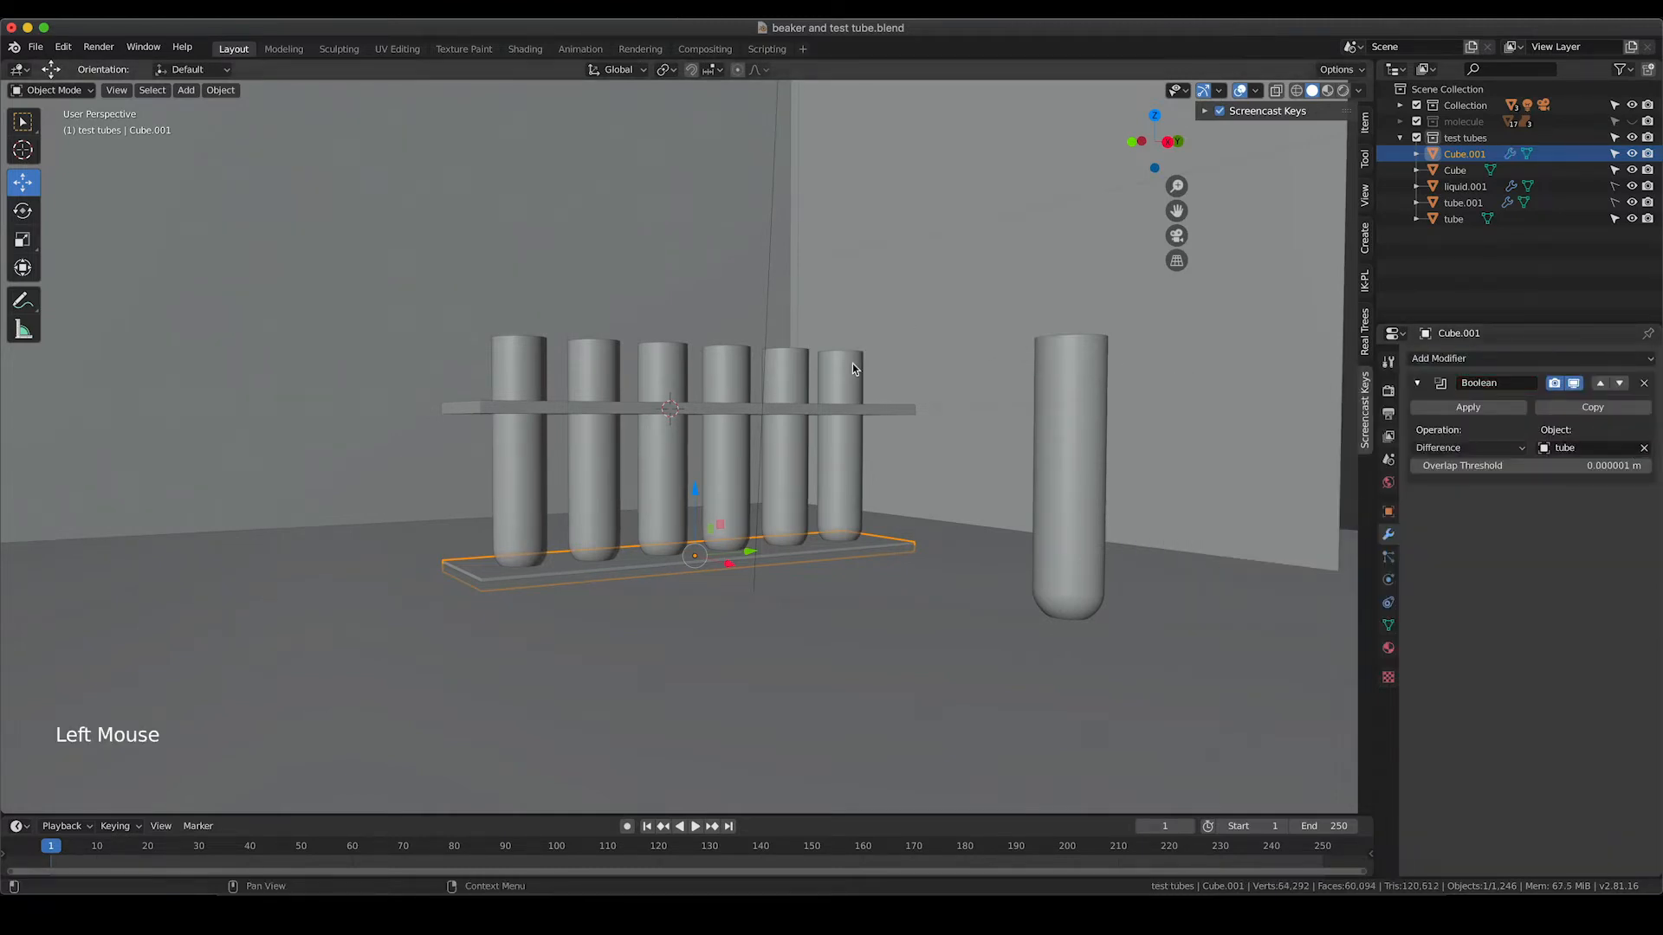
pyautogui.click(1468, 407)
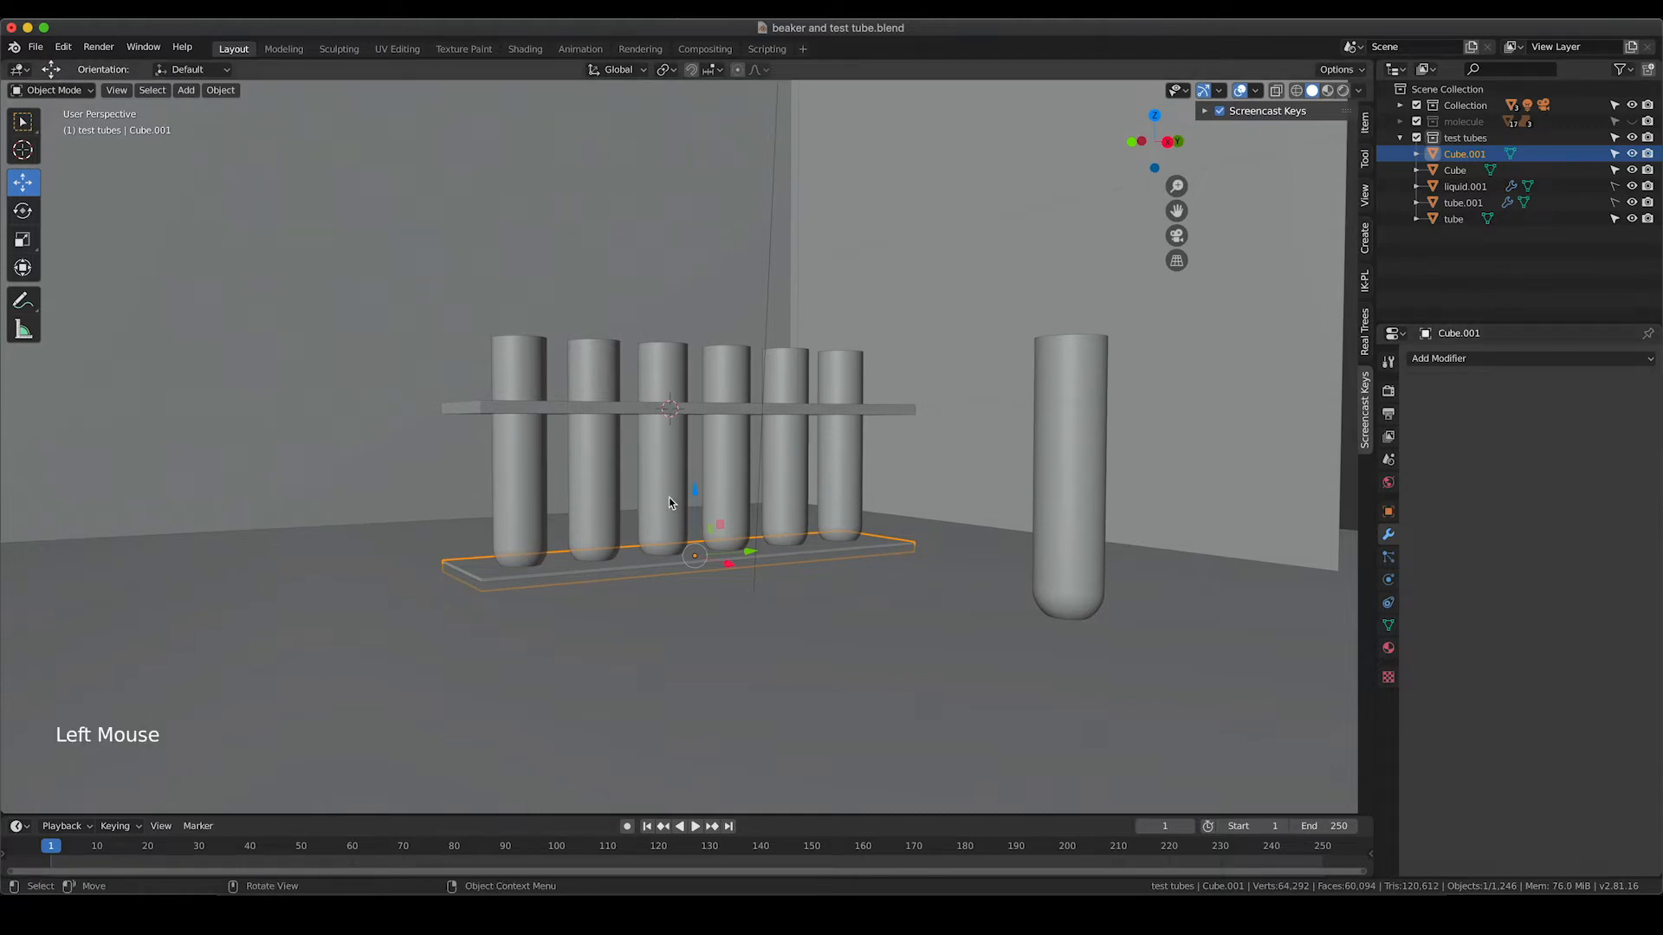
# Delete the row of six cutter tubes and view the holes in both boards
pyautogui.moveTo(669, 503); pyautogui.dragTo(584, 490, button='middle')
pyautogui.click(583, 402)
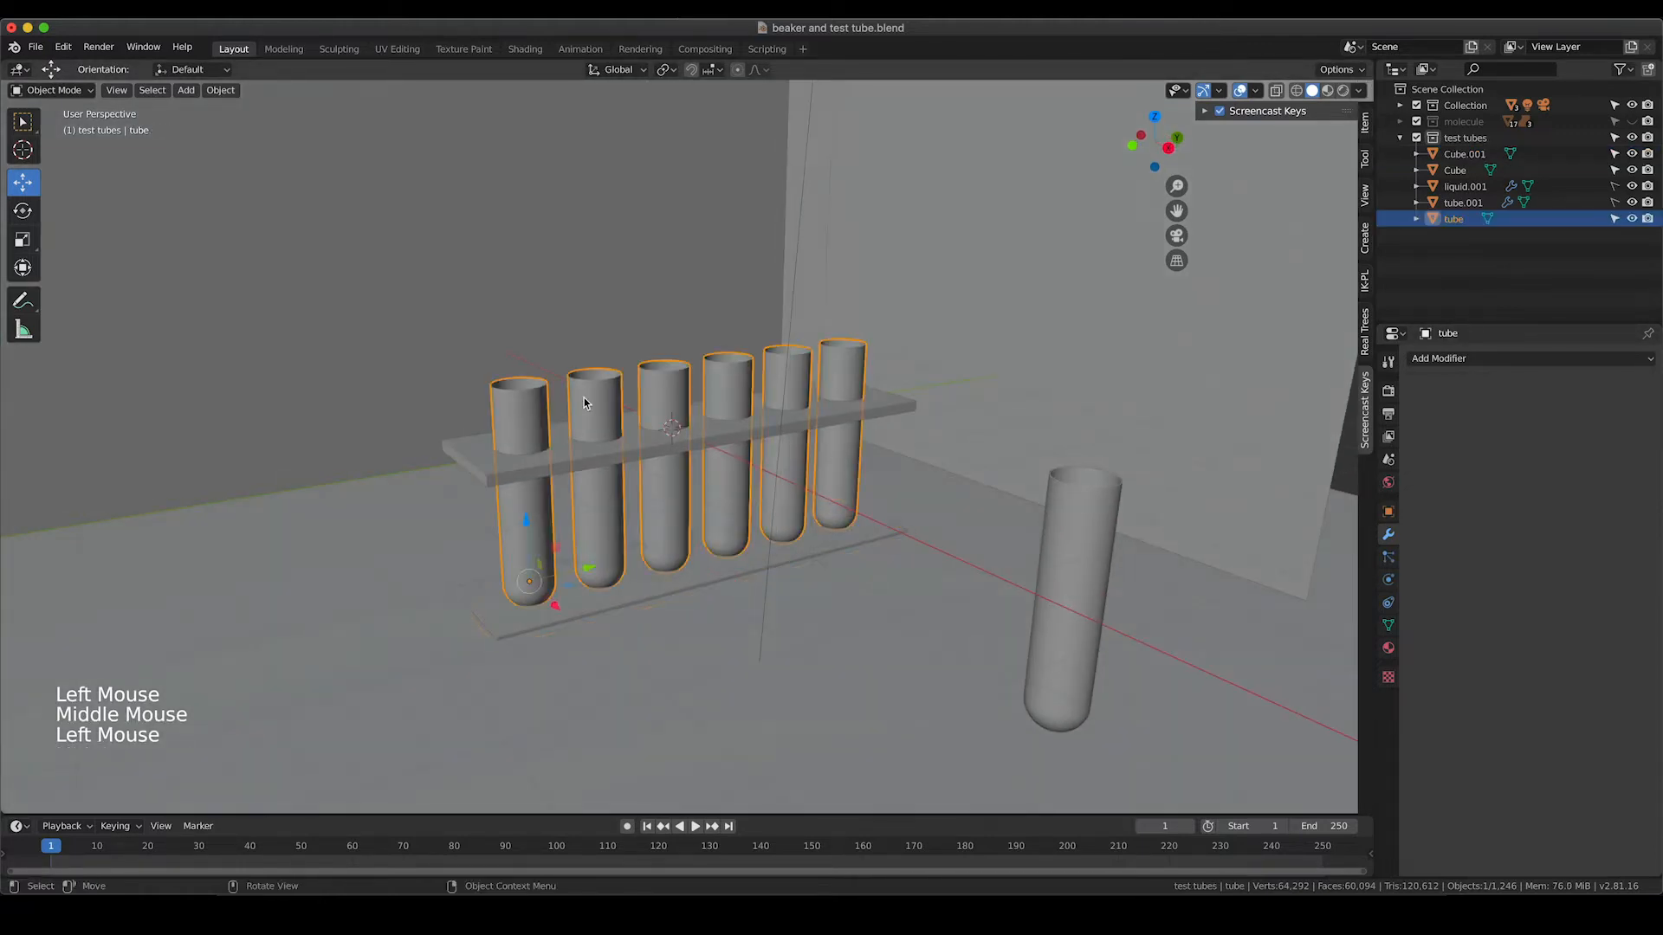
pyautogui.press('x')
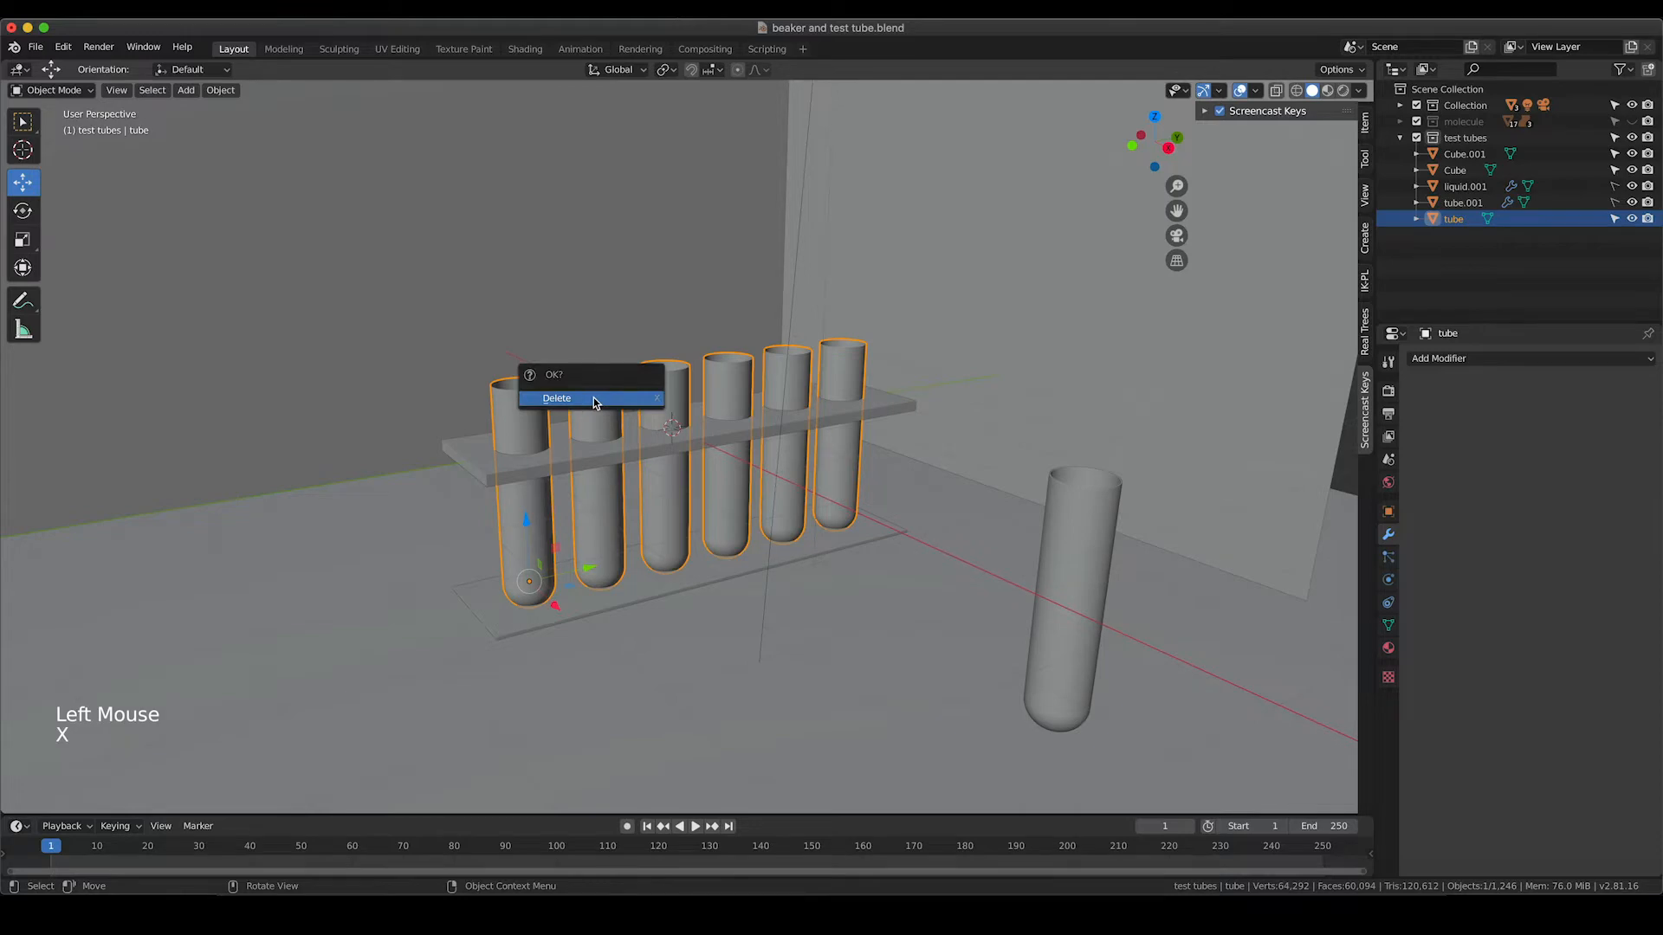
pyautogui.click(592, 397)
pyautogui.moveTo(671, 467)
pyautogui.mouseDown(button='middle')
pyautogui.moveTo(754, 489)
pyautogui.moveTo(750, 601)
pyautogui.moveTo(693, 514)
pyautogui.moveTo(682, 455)
pyautogui.mouseUp(button='middle')
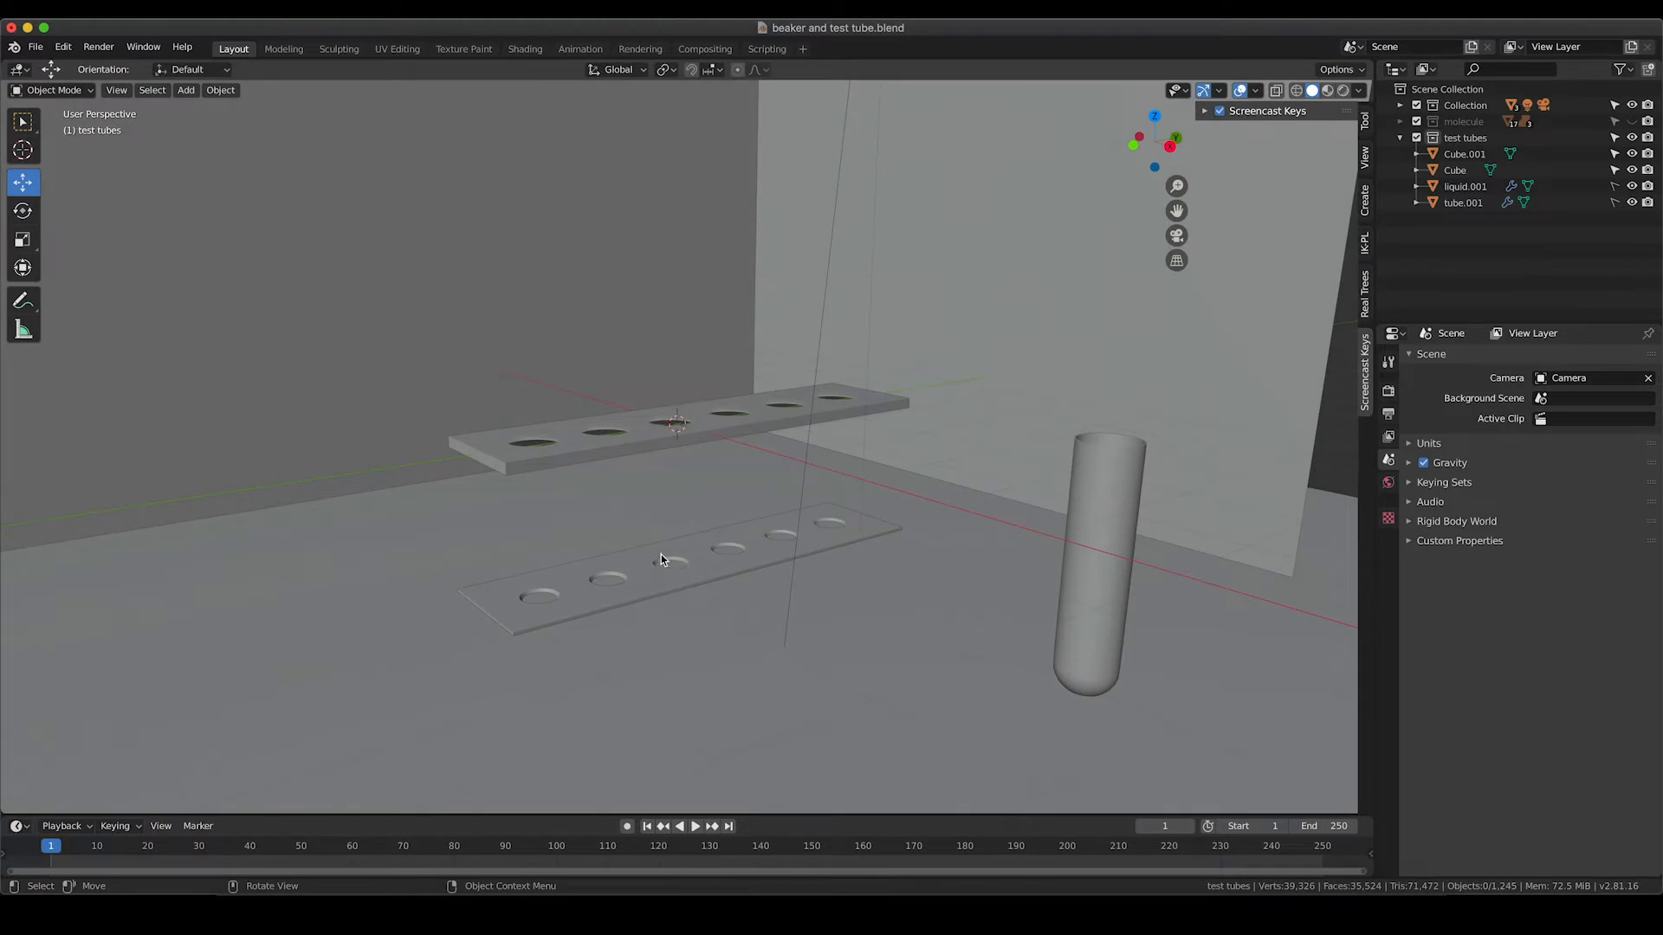
# Select the upper and lower boards together and raise them along Z
pyautogui.click(661, 559)
pyautogui.keyDown('shift'); pyautogui.click(694, 438); pyautogui.keyUp('shift')
pyautogui.moveTo(698, 444); pyautogui.dragTo(709, 427)
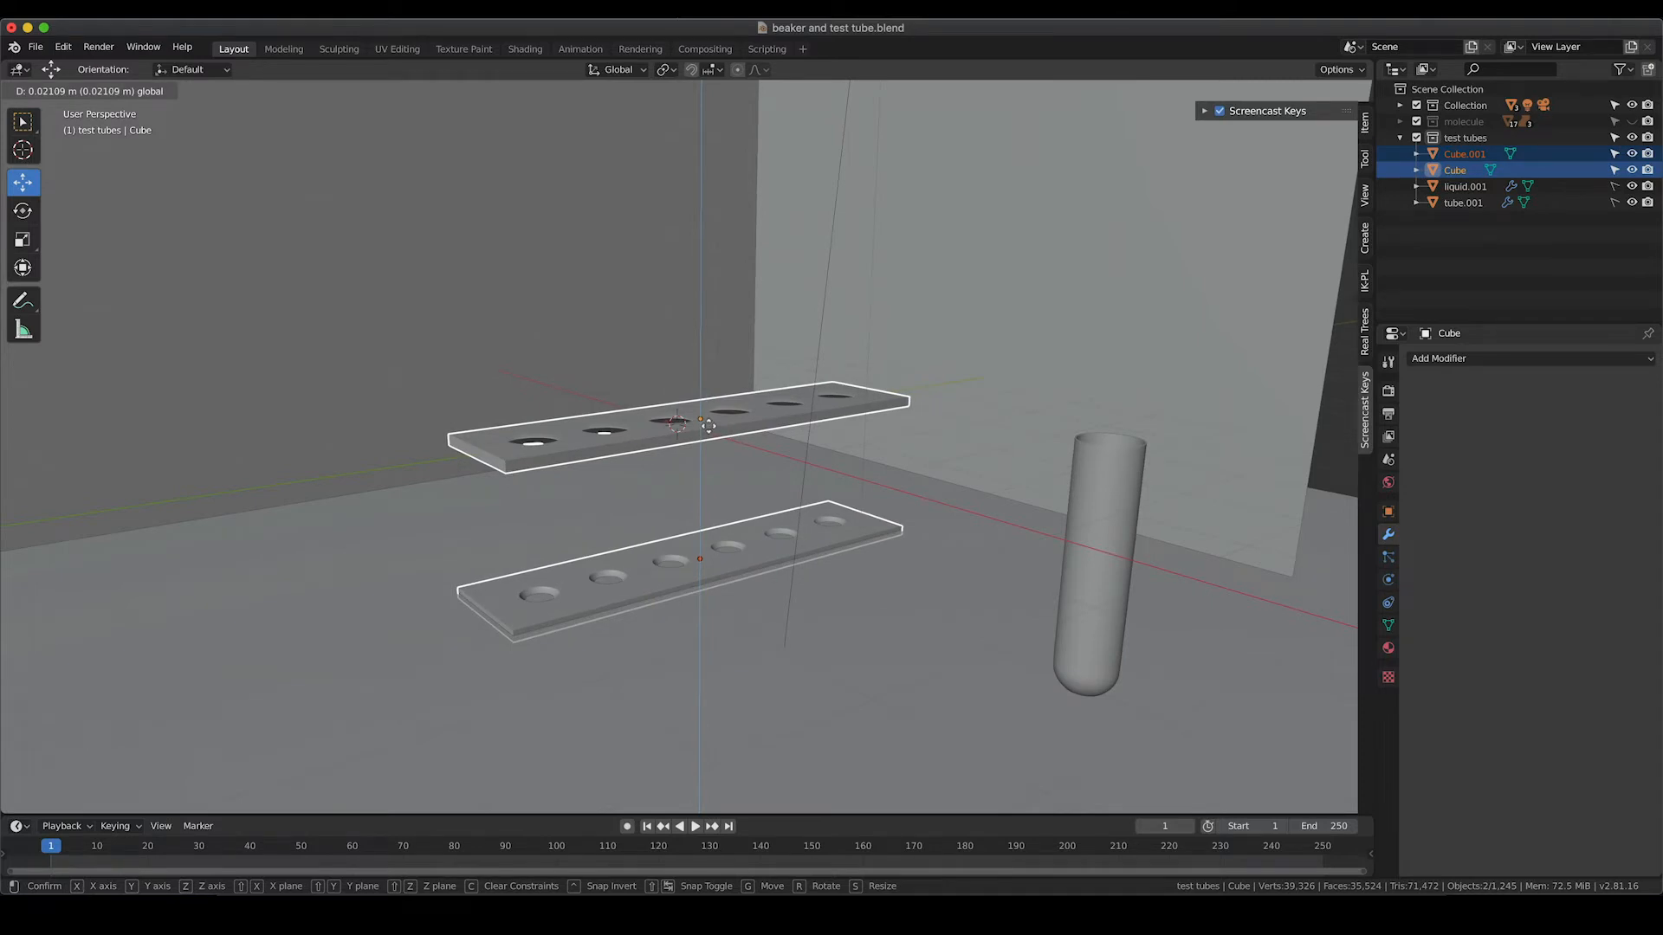
pyautogui.moveTo(708, 425); pyautogui.dragTo(711, 382)
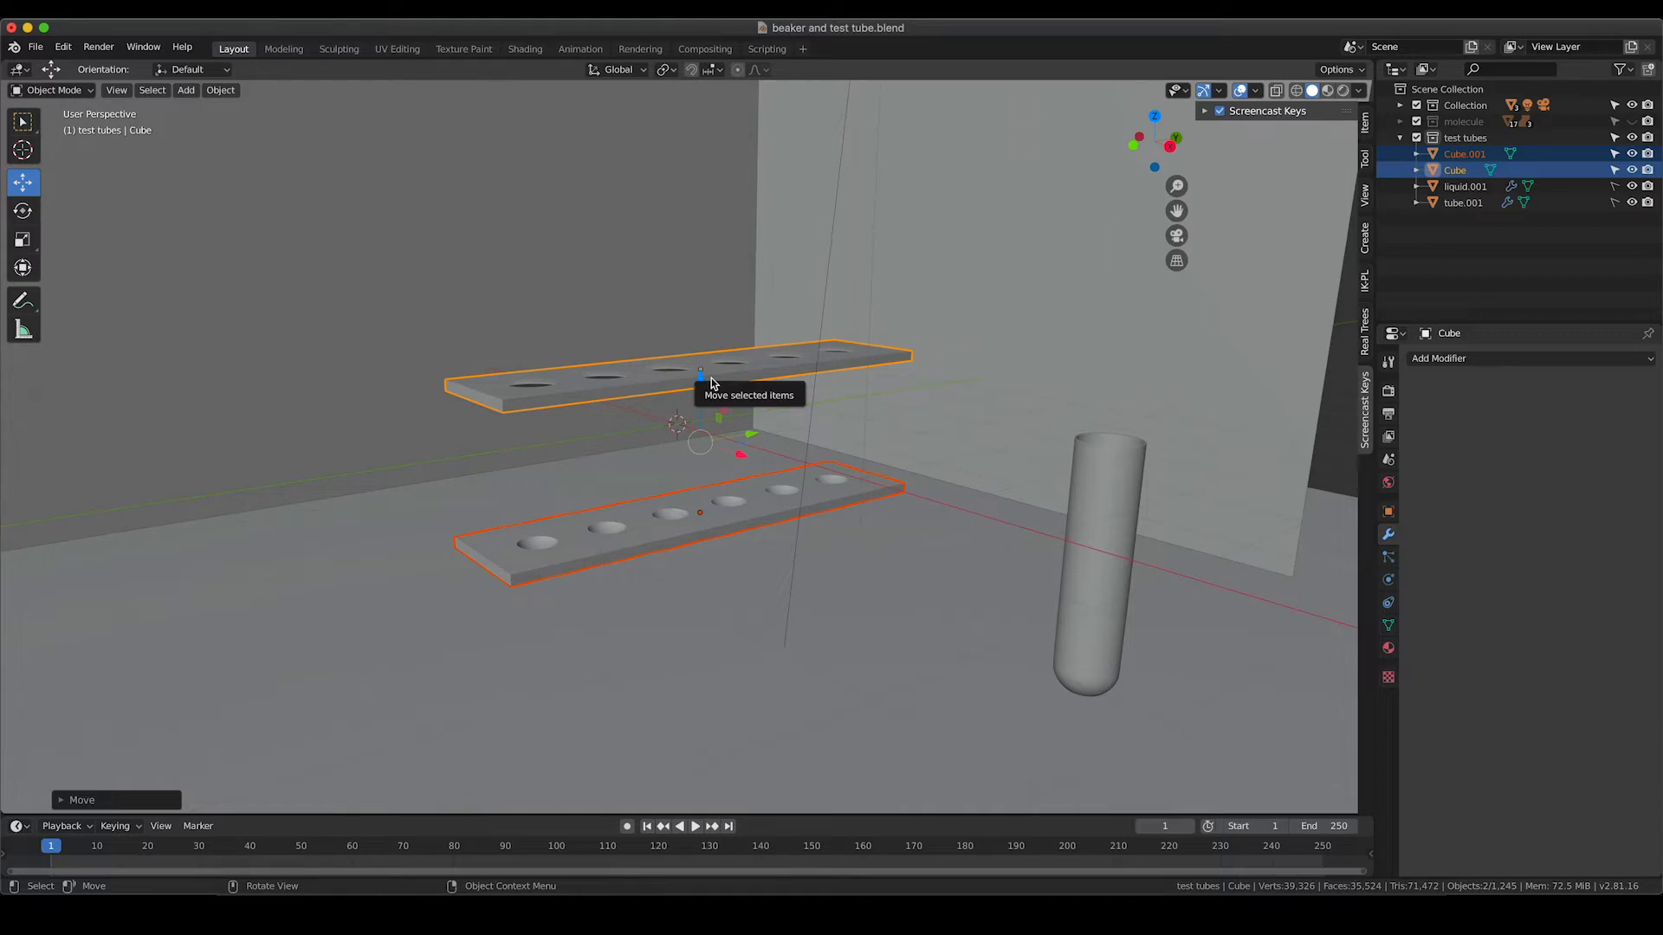
# Check the rack reference picture, then add a cube and shape it into a thin upright side panel at the boards' near end
pyautogui.moveTo(711, 382); pyautogui.dragTo(633, 420, button='middle')
pyautogui.click(1346, 909)
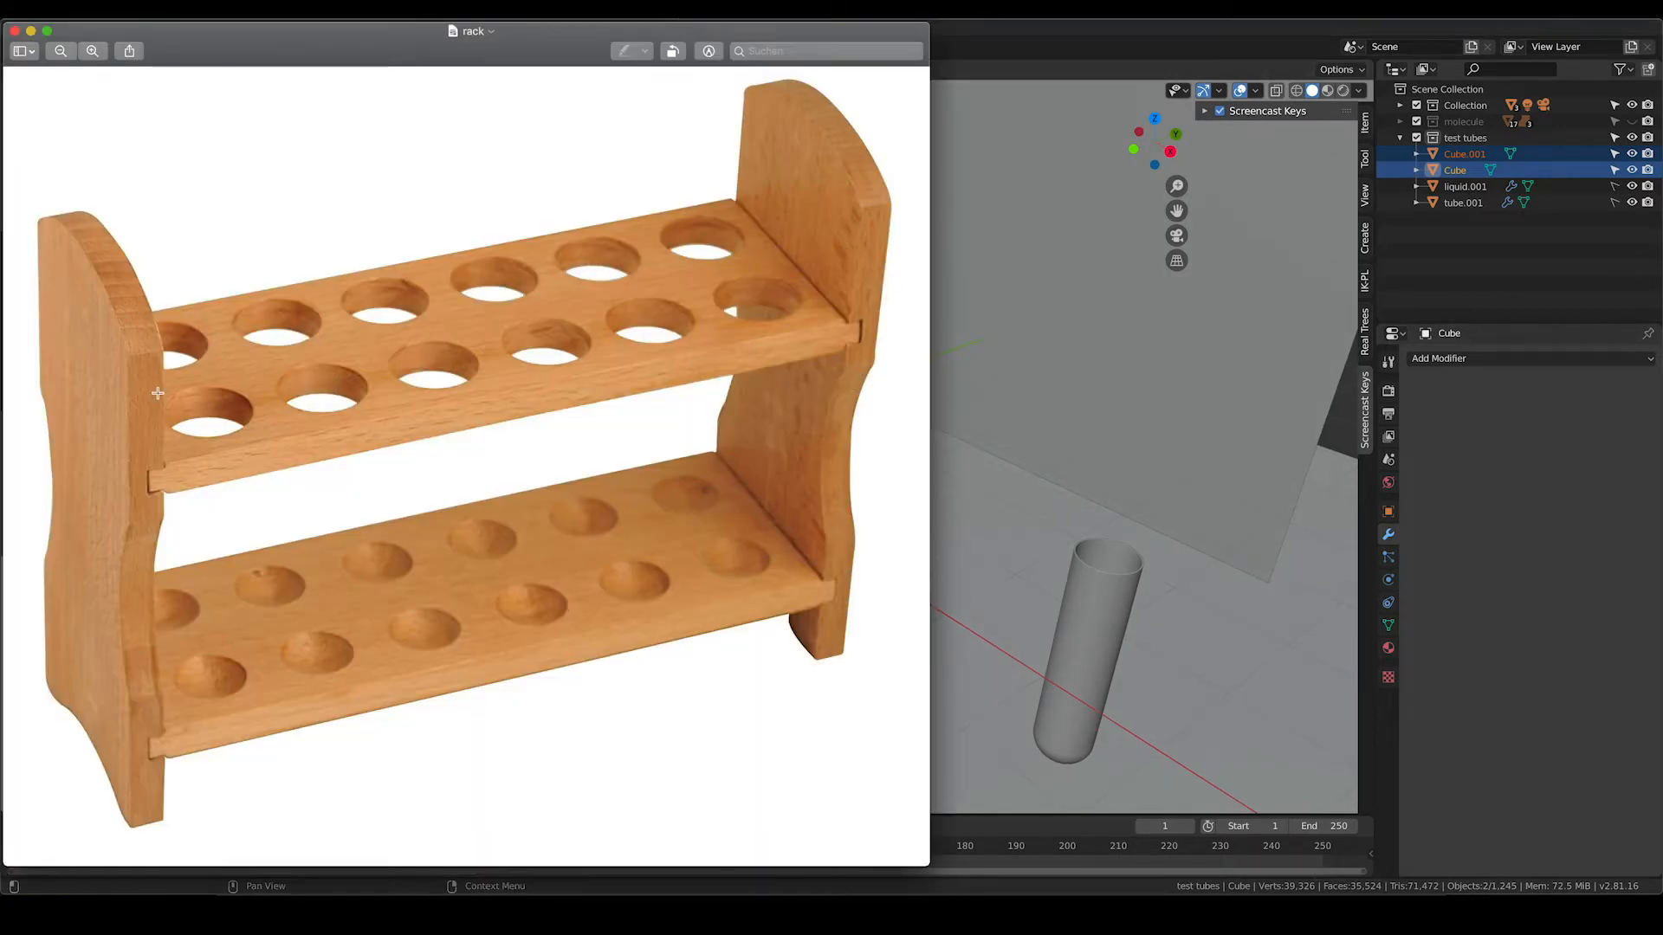
pyautogui.click(1129, 442)
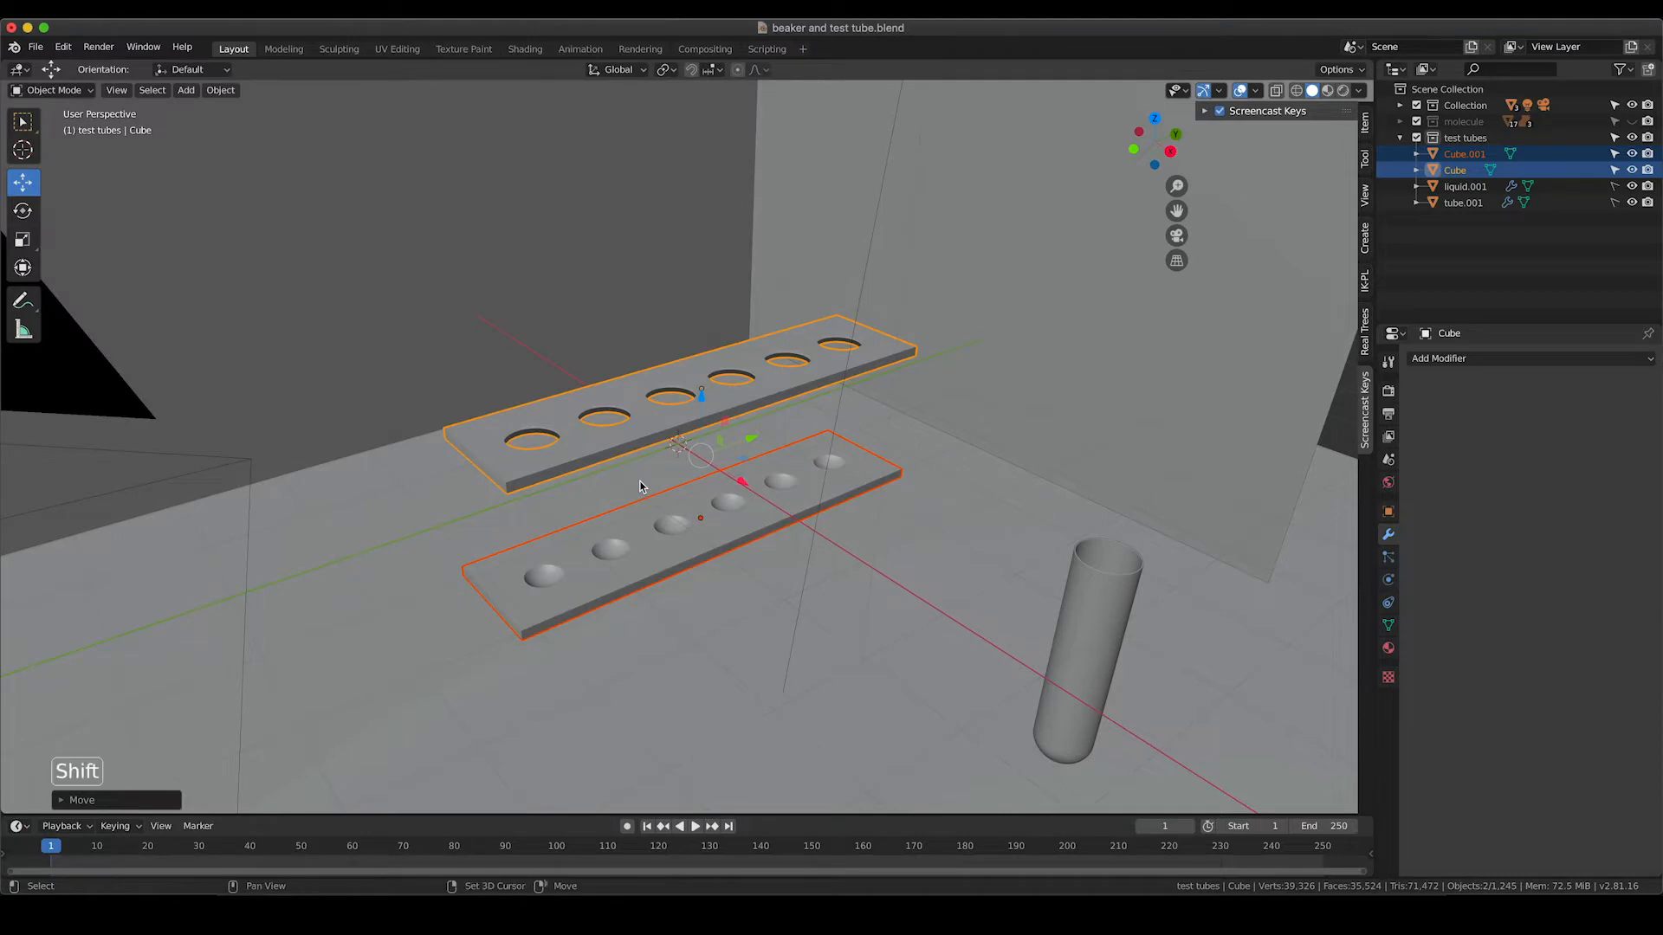
pyautogui.hotkey('shift', 'a')
pyautogui.moveTo(646, 482)
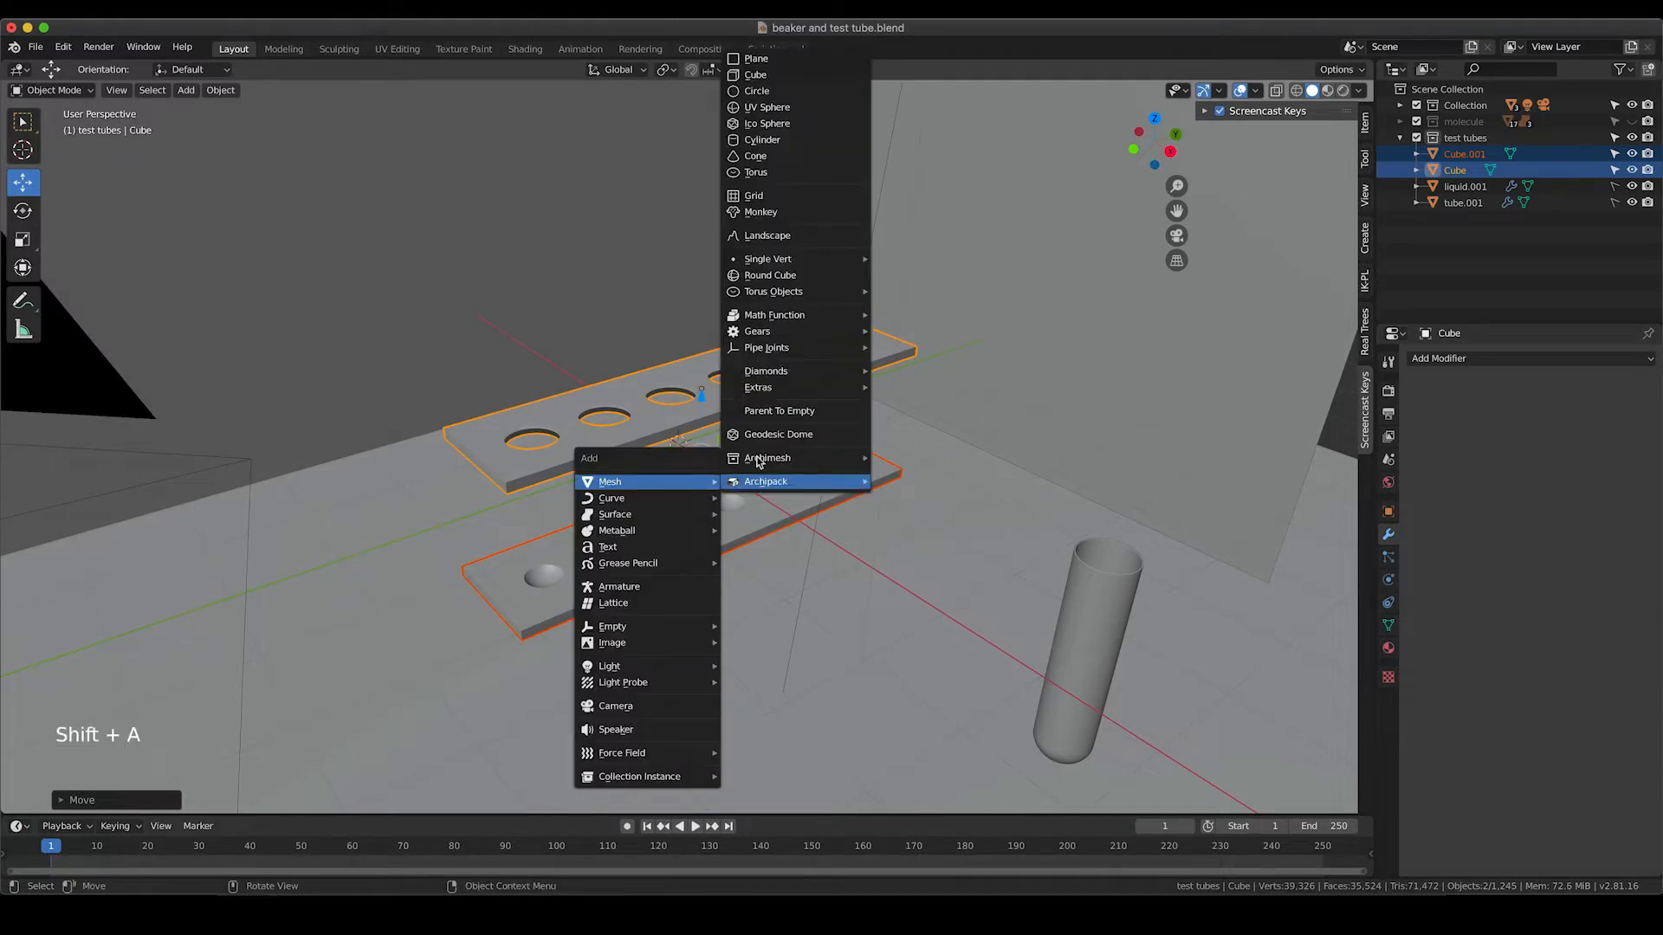
pyautogui.click(756, 75)
pyautogui.moveTo(730, 431); pyautogui.dragTo(489, 397)
pyautogui.press('s')
pyautogui.moveTo(482, 460); pyautogui.dragTo(489, 499)
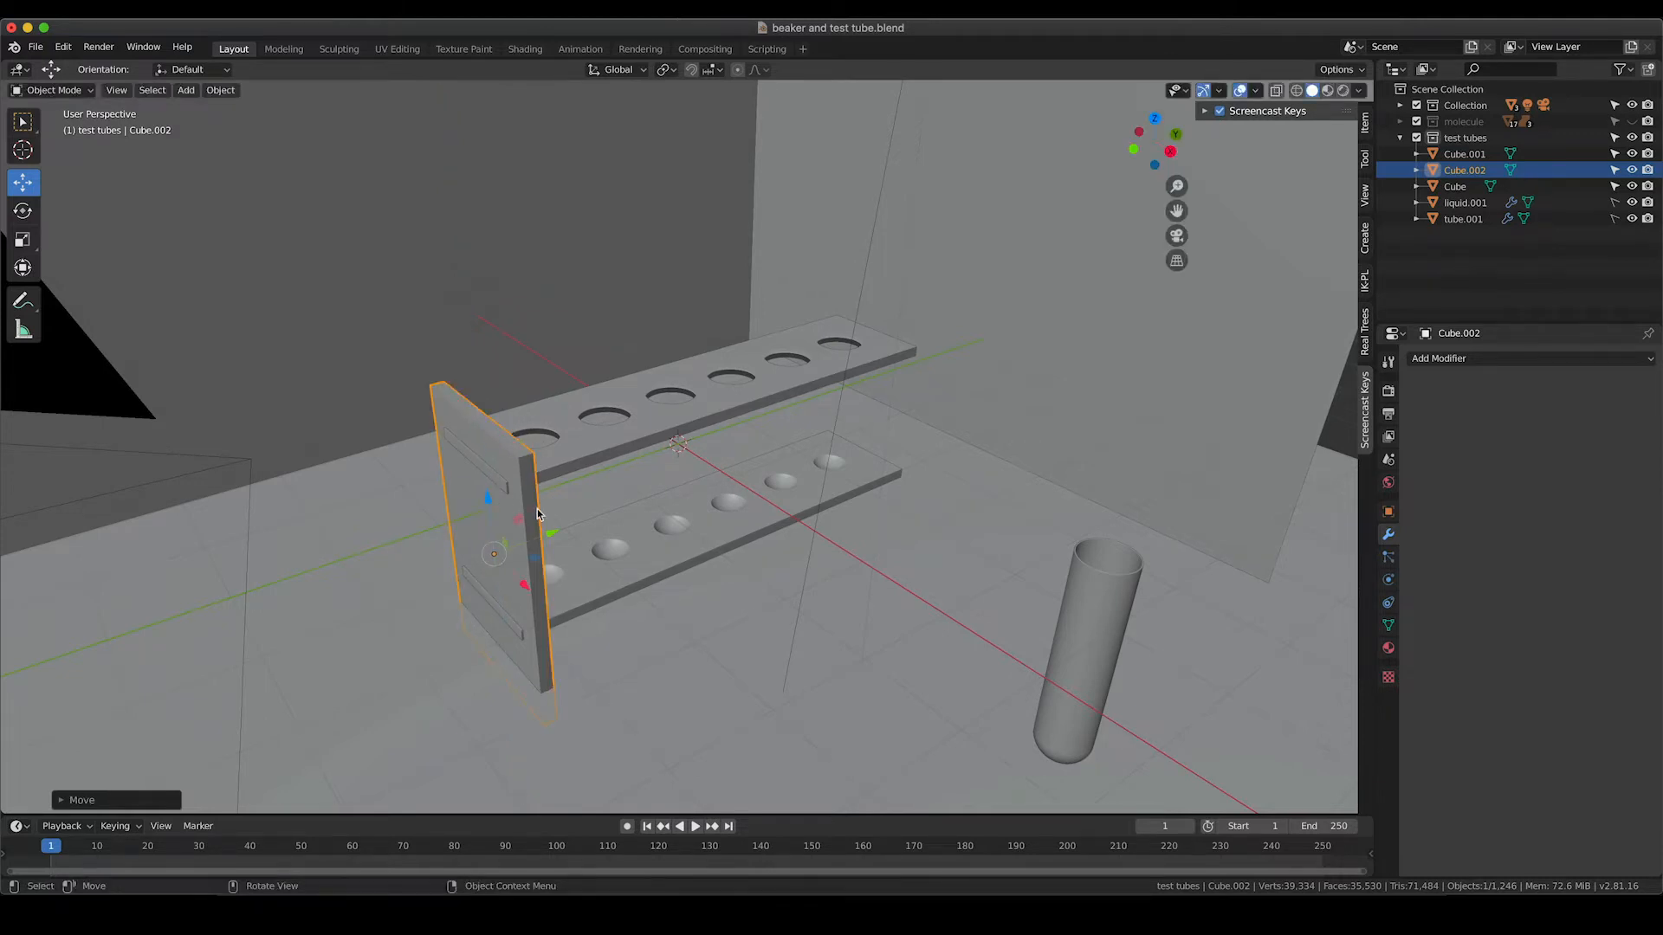
# Duplicate the side panel and move the copy along Y to the opposite end of the boards
pyautogui.press('KP_0')
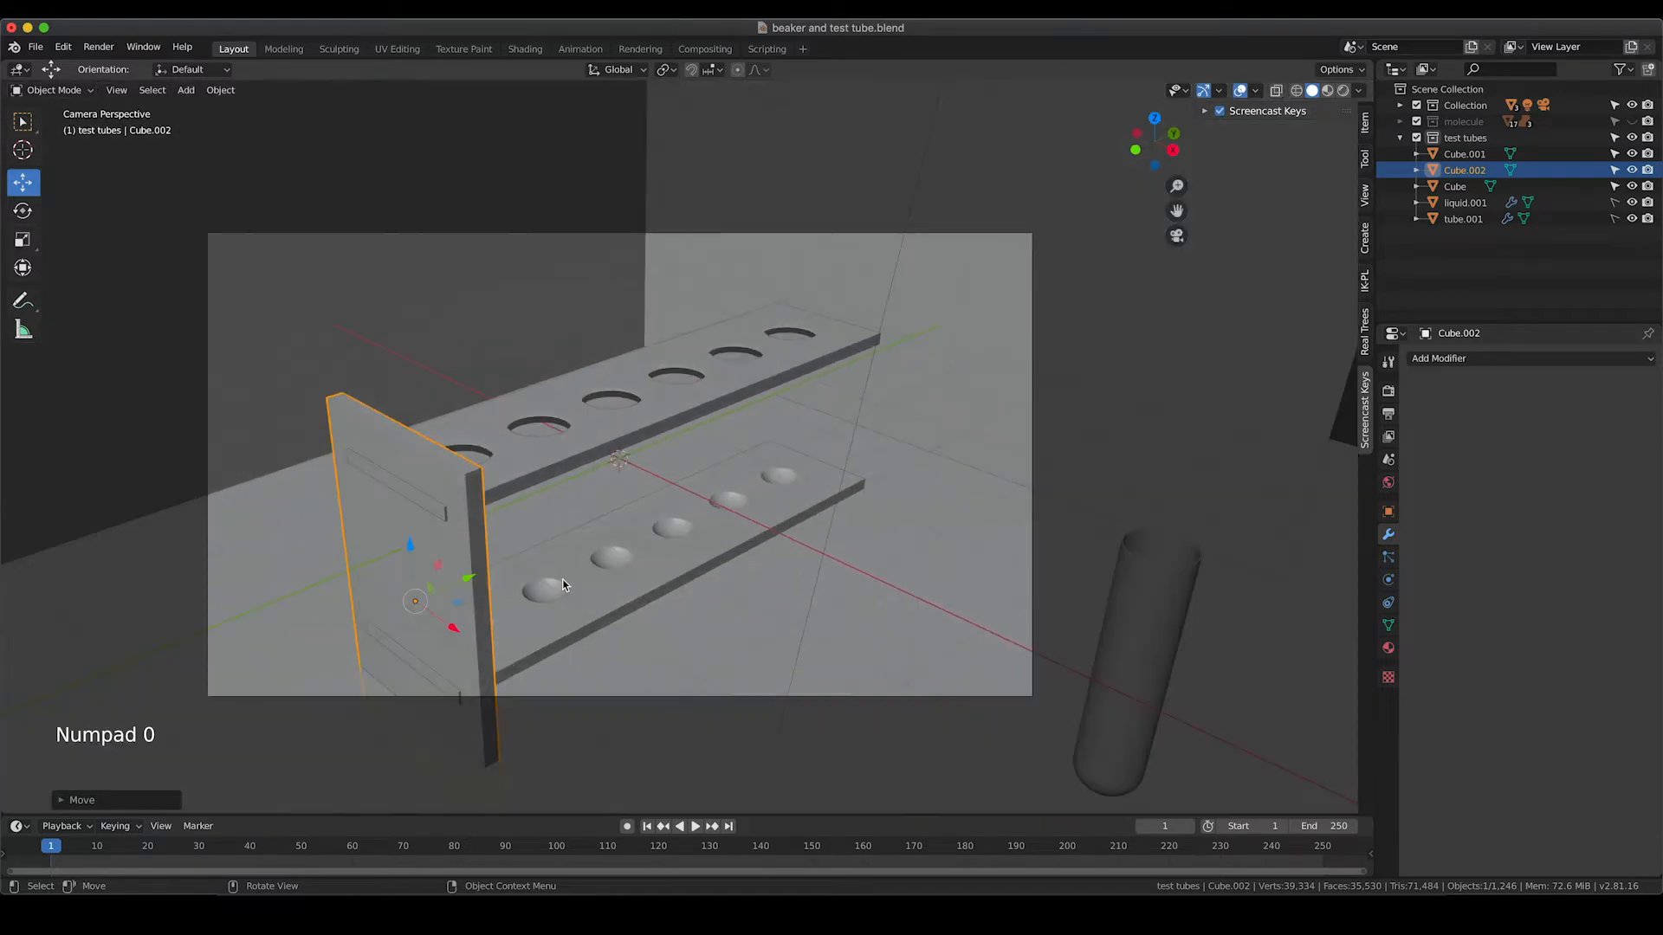
pyautogui.hotkey('shift', 'd')
pyautogui.rightClick(415, 519)
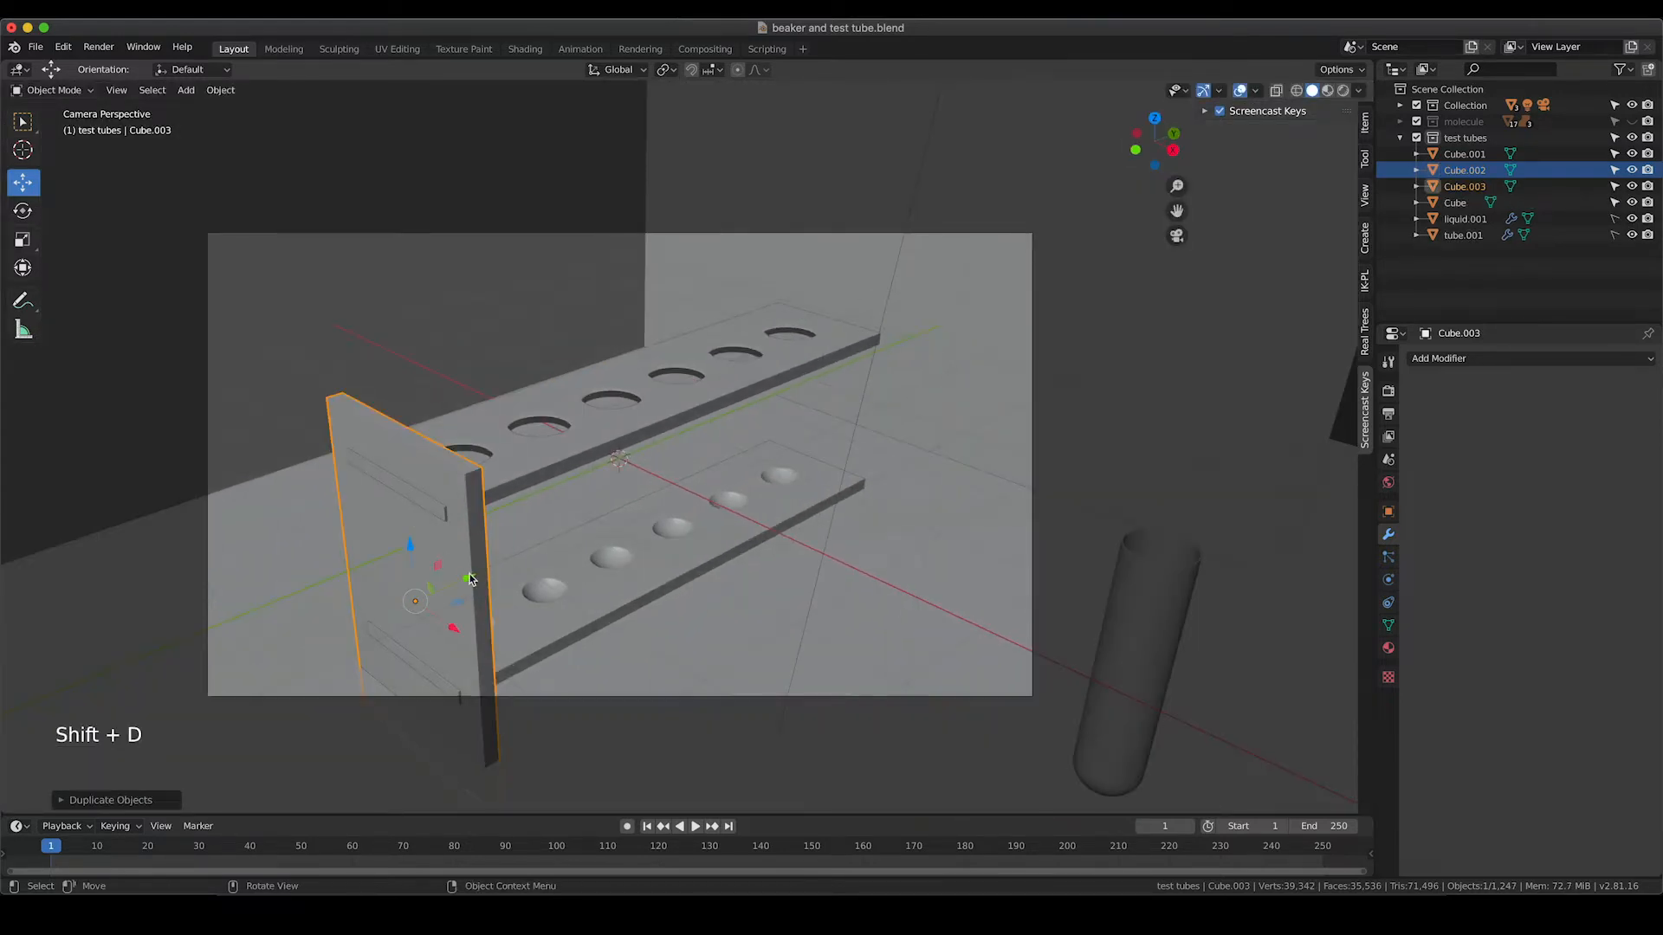
pyautogui.moveTo(471, 579); pyautogui.dragTo(894, 435)
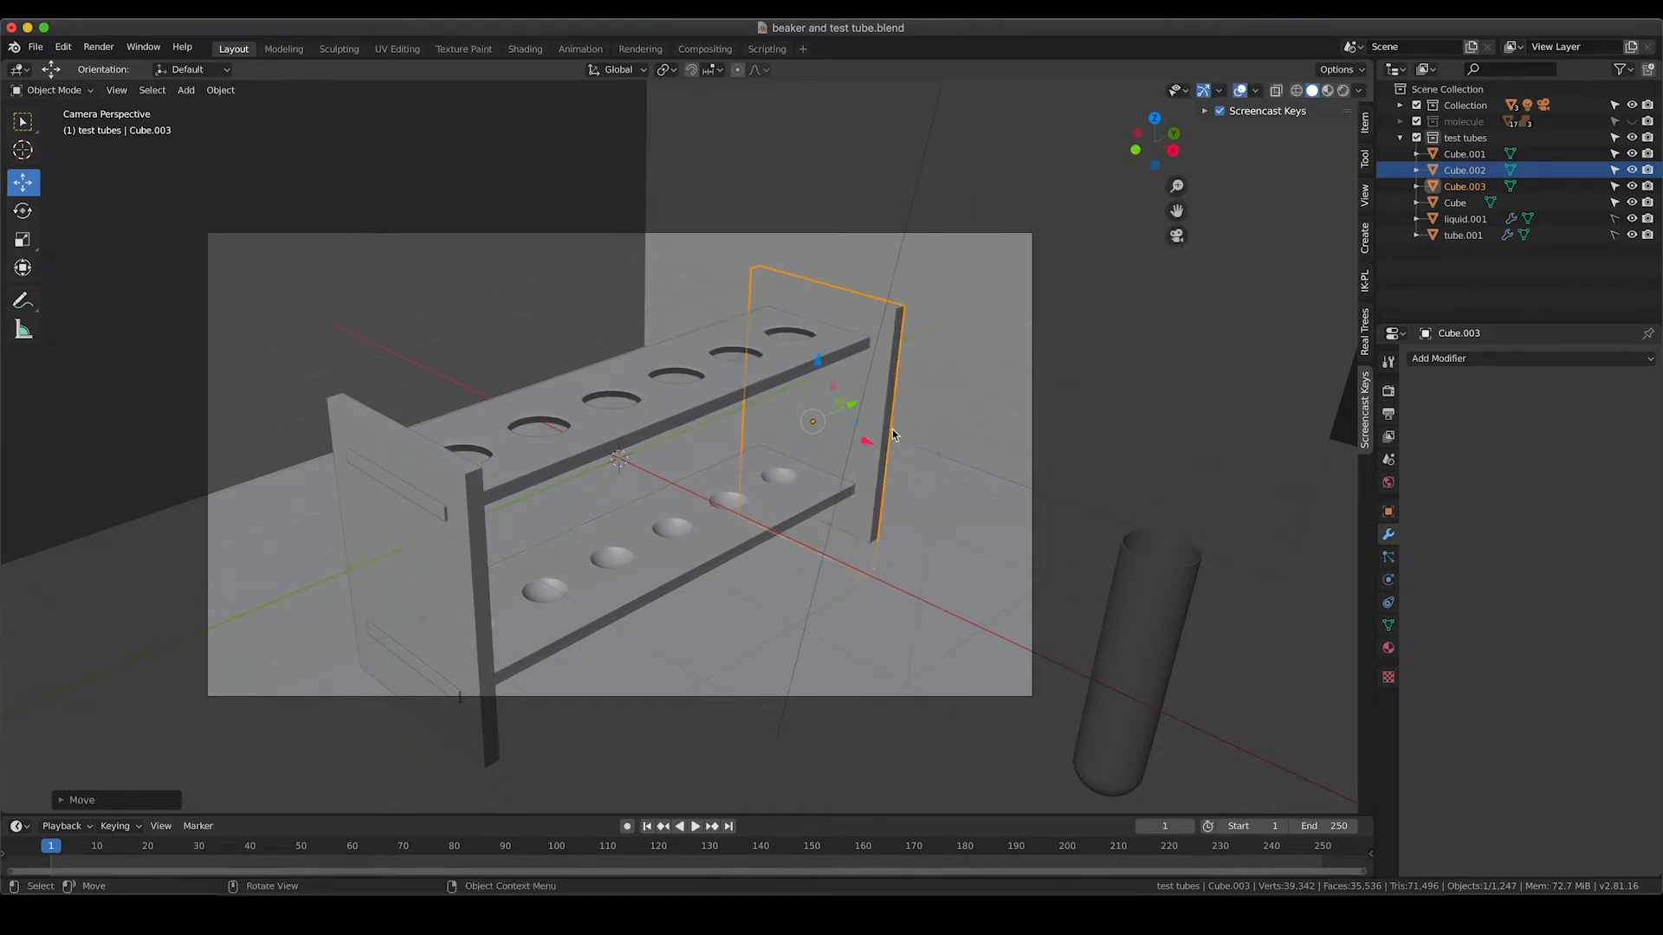
# Select both side panels and scale them slightly narrower along X
pyautogui.keyDown('shift'); pyautogui.click(407, 554); pyautogui.keyUp('shift')
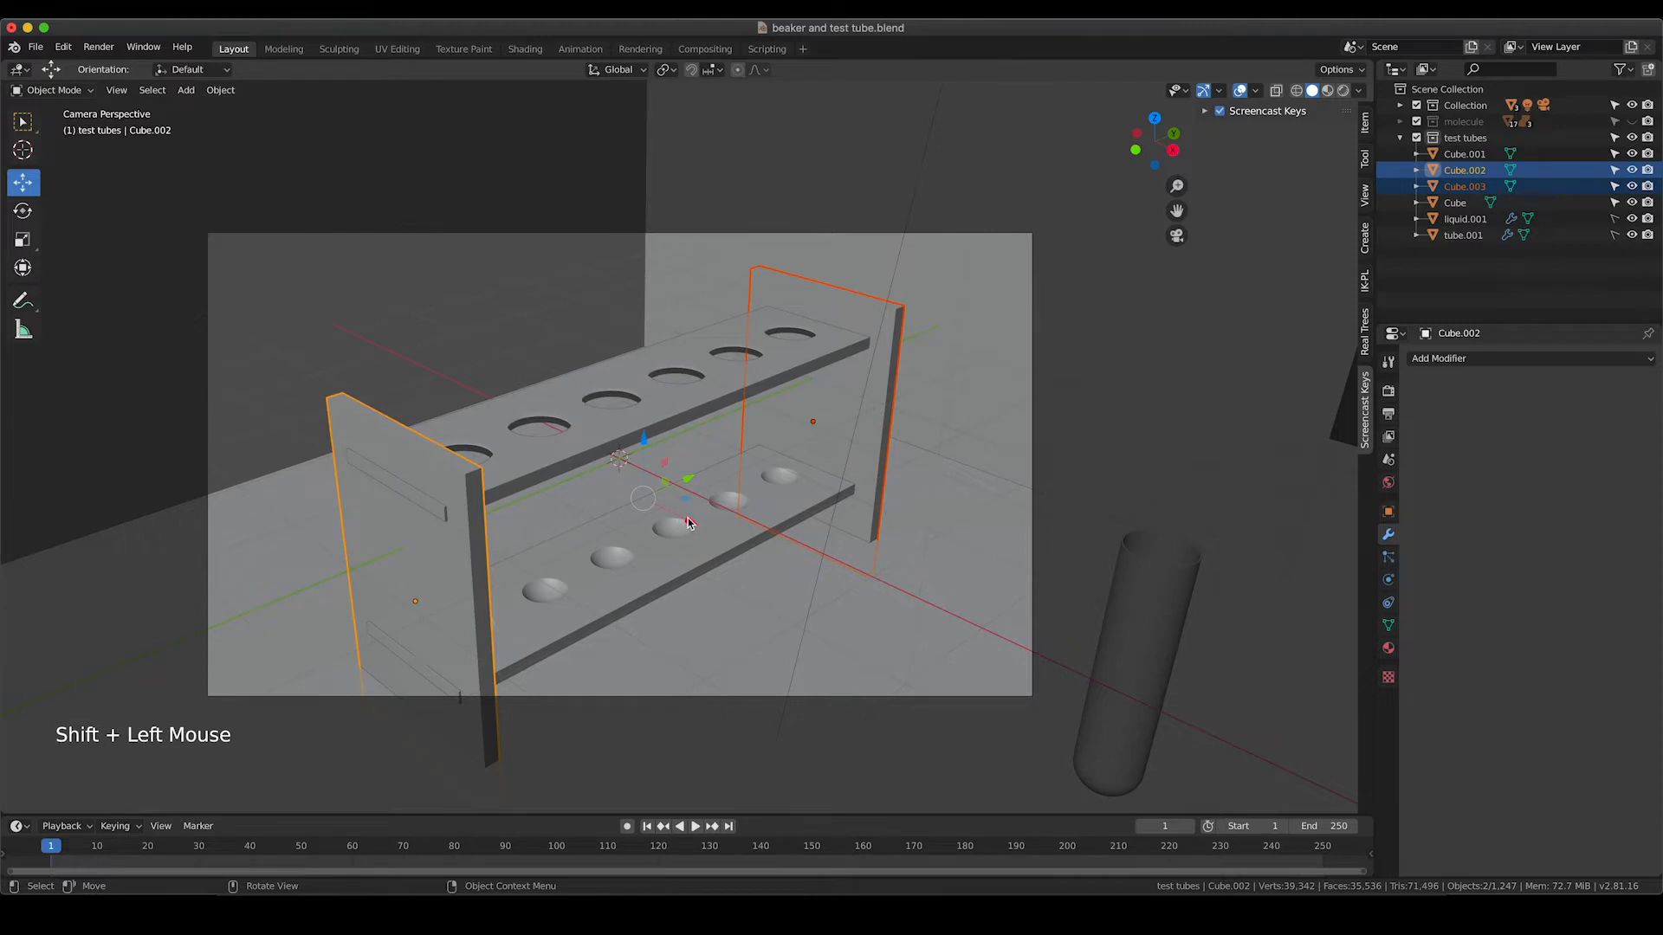
pyautogui.moveTo(688, 522); pyautogui.dragTo(680, 515)
pyautogui.press('s')
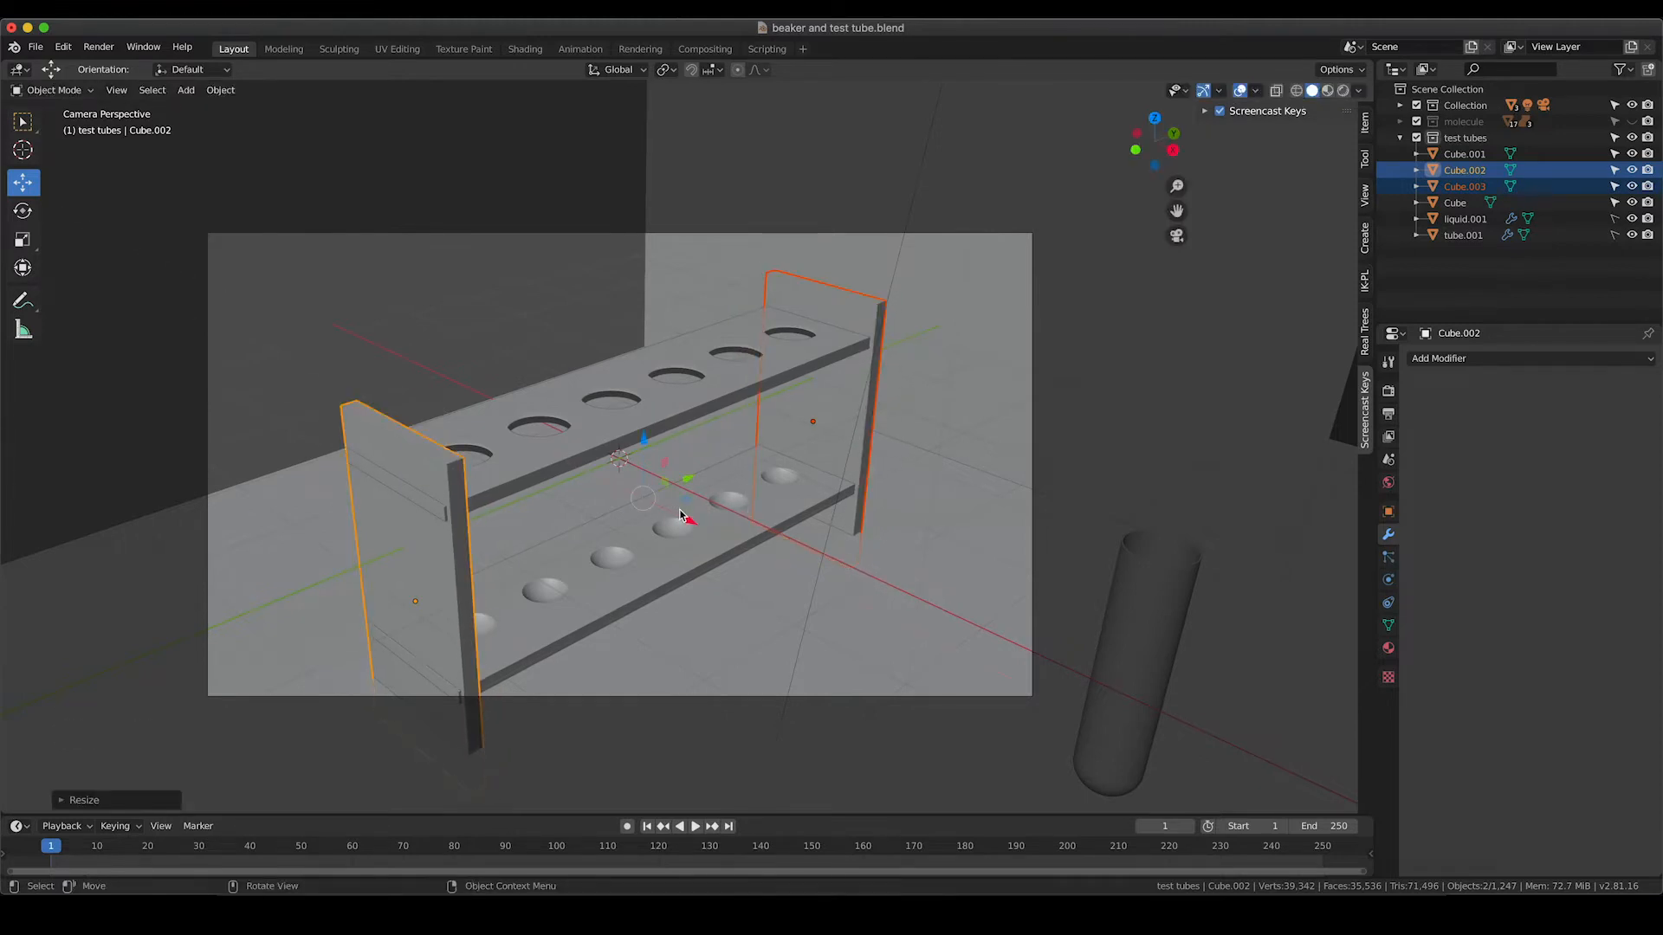
# Make the locked objects liquid.001 and tube.001 selectable in the viewport
pyautogui.click(1018, 455)
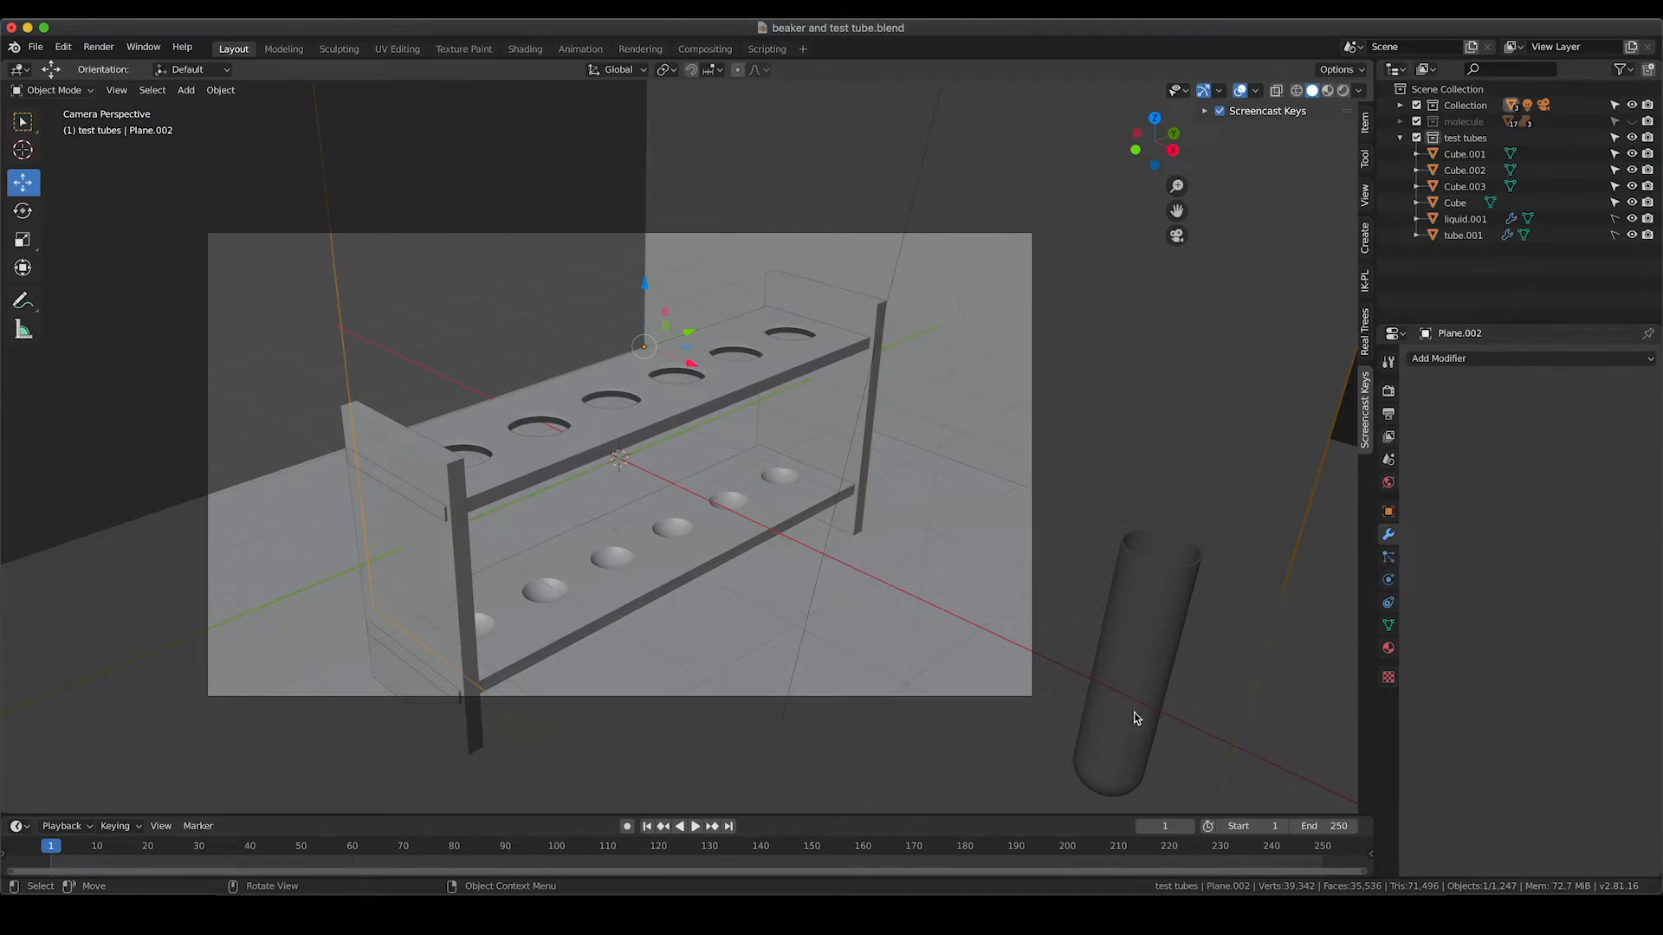
pyautogui.click(1464, 221)
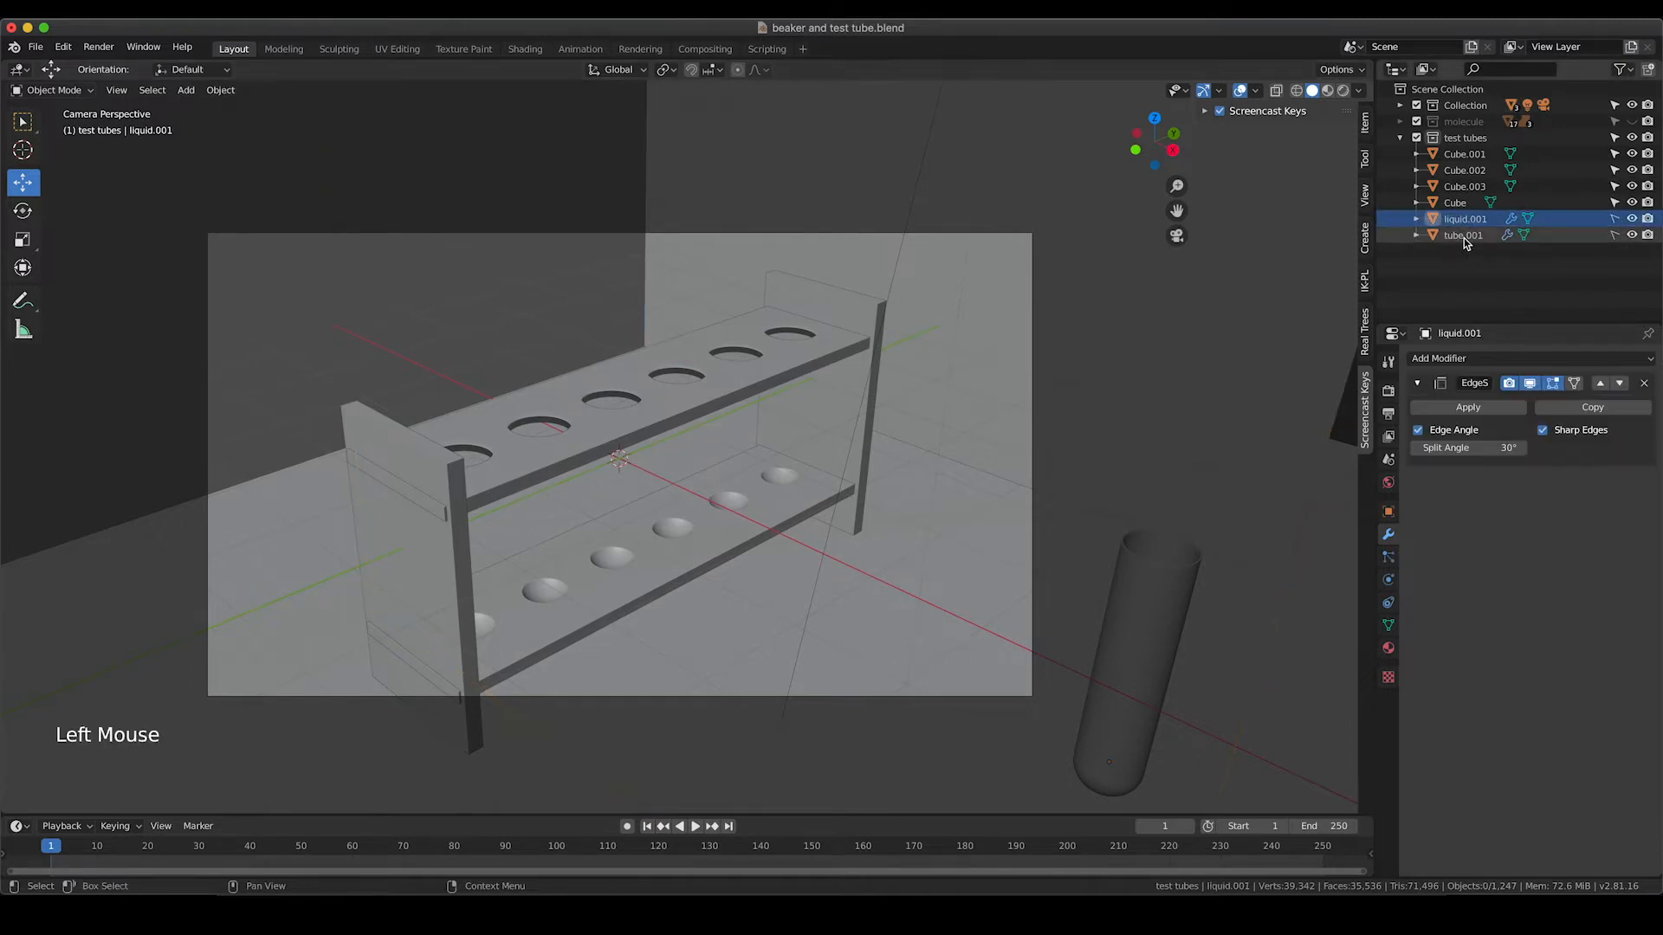
pyautogui.keyDown('shift'); pyautogui.click(1464, 235); pyautogui.keyUp('shift')
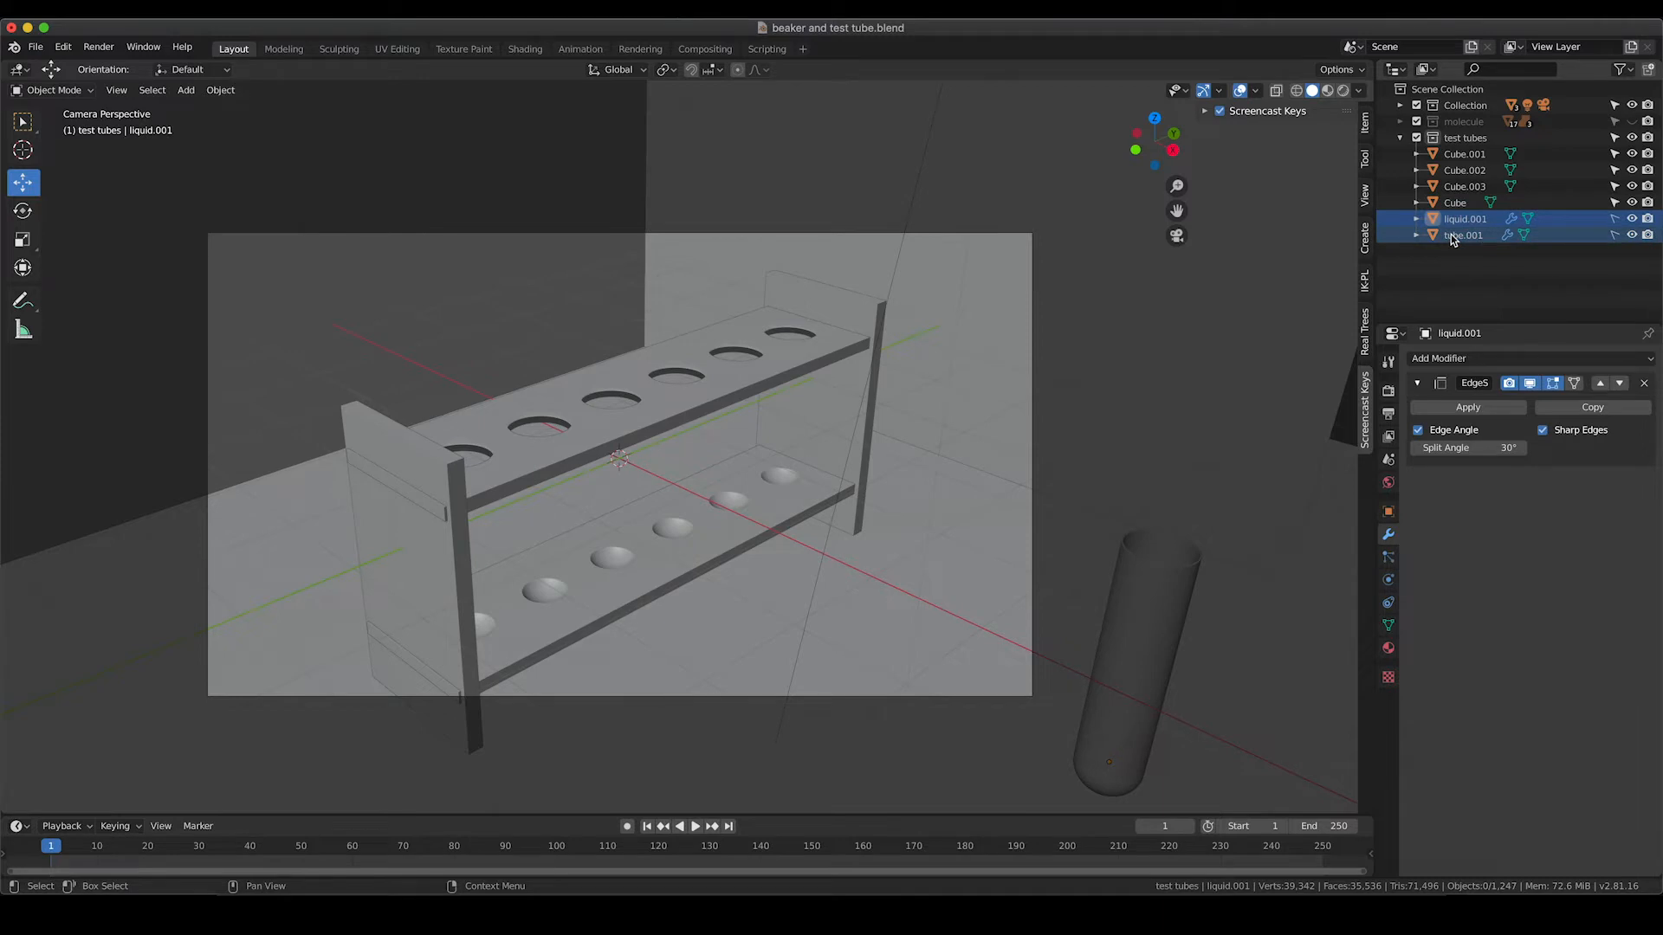
pyautogui.click(1616, 222)
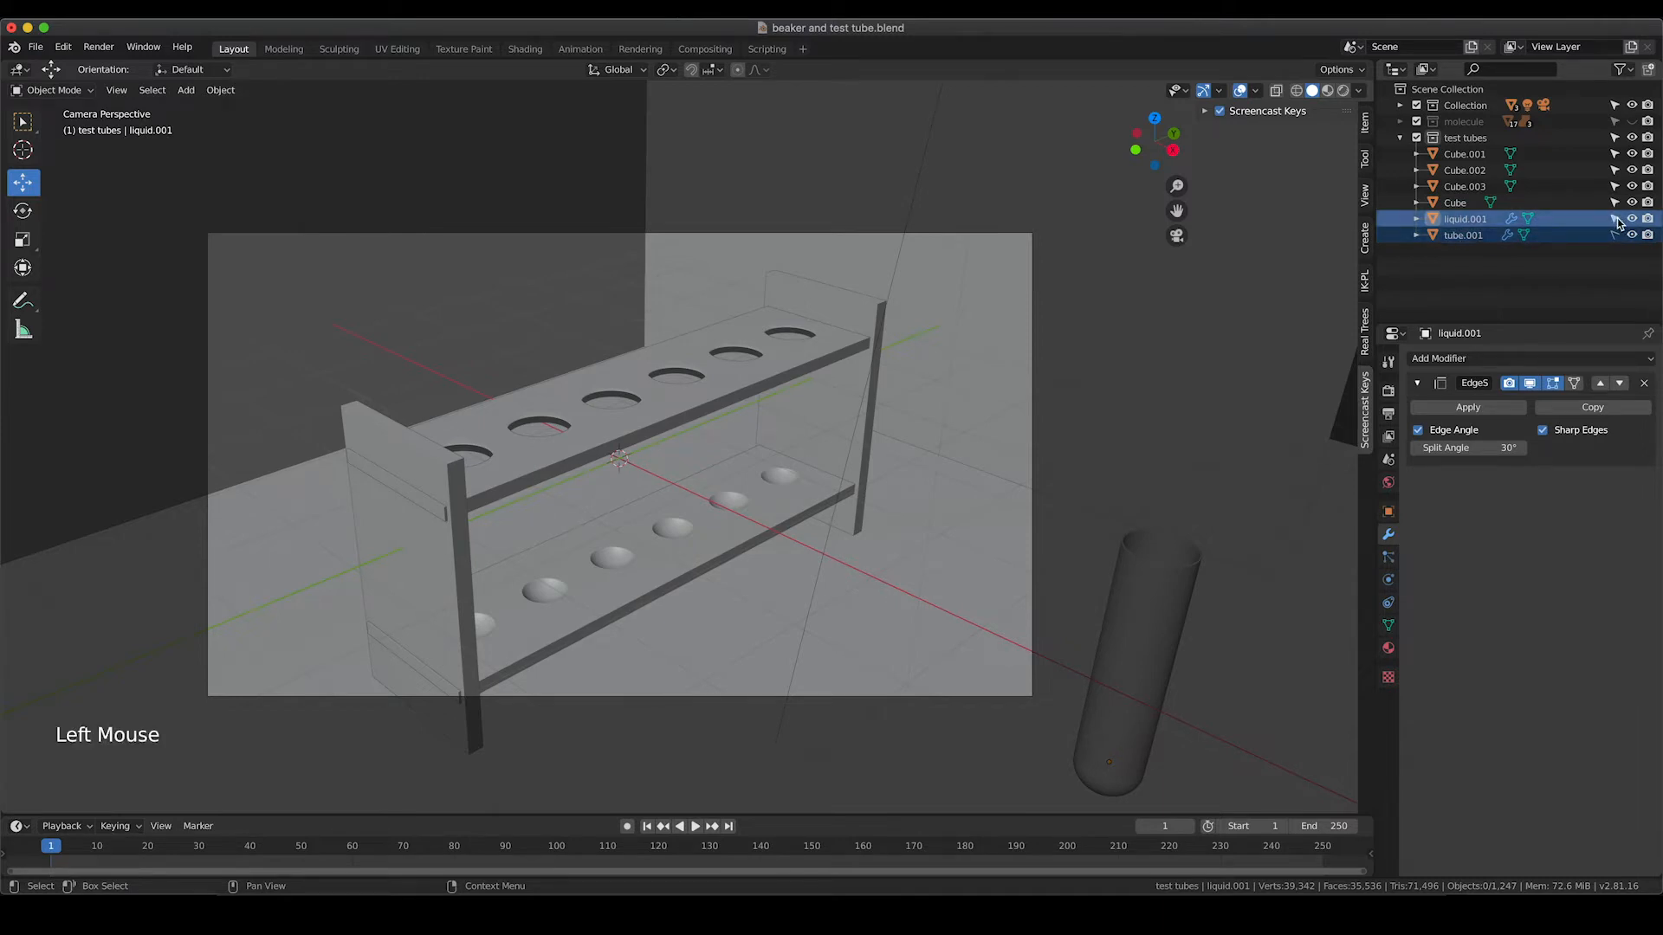
pyautogui.click(1614, 234)
# Select liquid.001 and tube.001 and move them together over the end hole nearest the camera, working in top view
pyautogui.click(1463, 220)
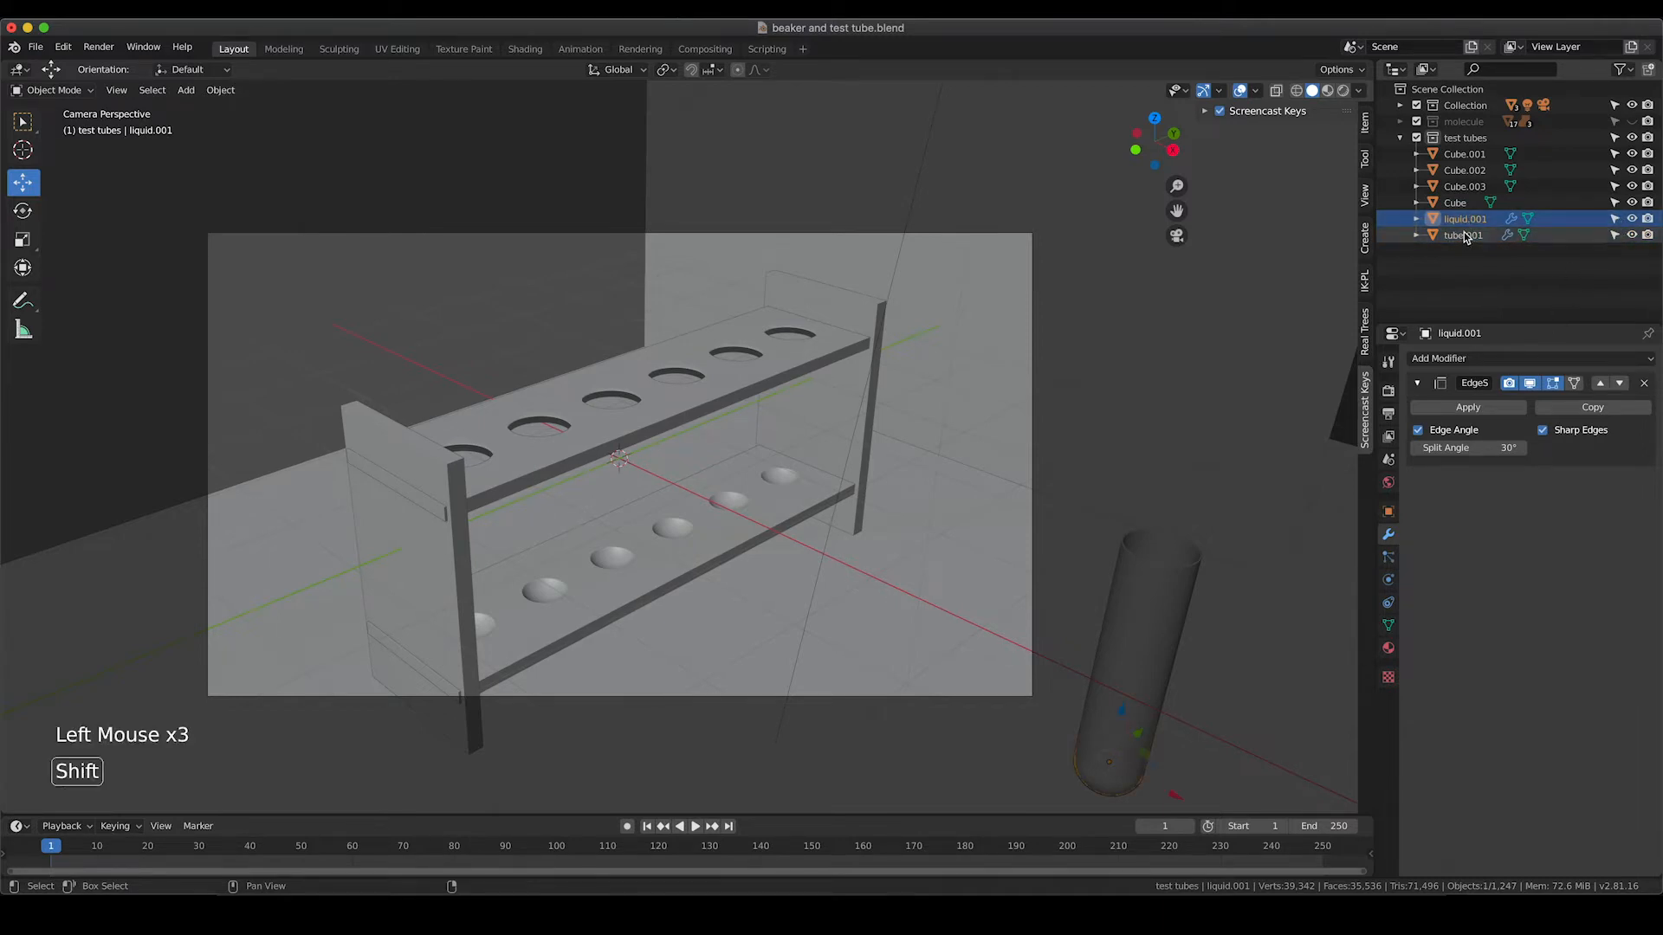
pyautogui.keyDown('shift'); pyautogui.click(1464, 236); pyautogui.keyUp('shift')
pyautogui.moveTo(1176, 788); pyautogui.dragTo(724, 609)
pyautogui.press('KP_7')
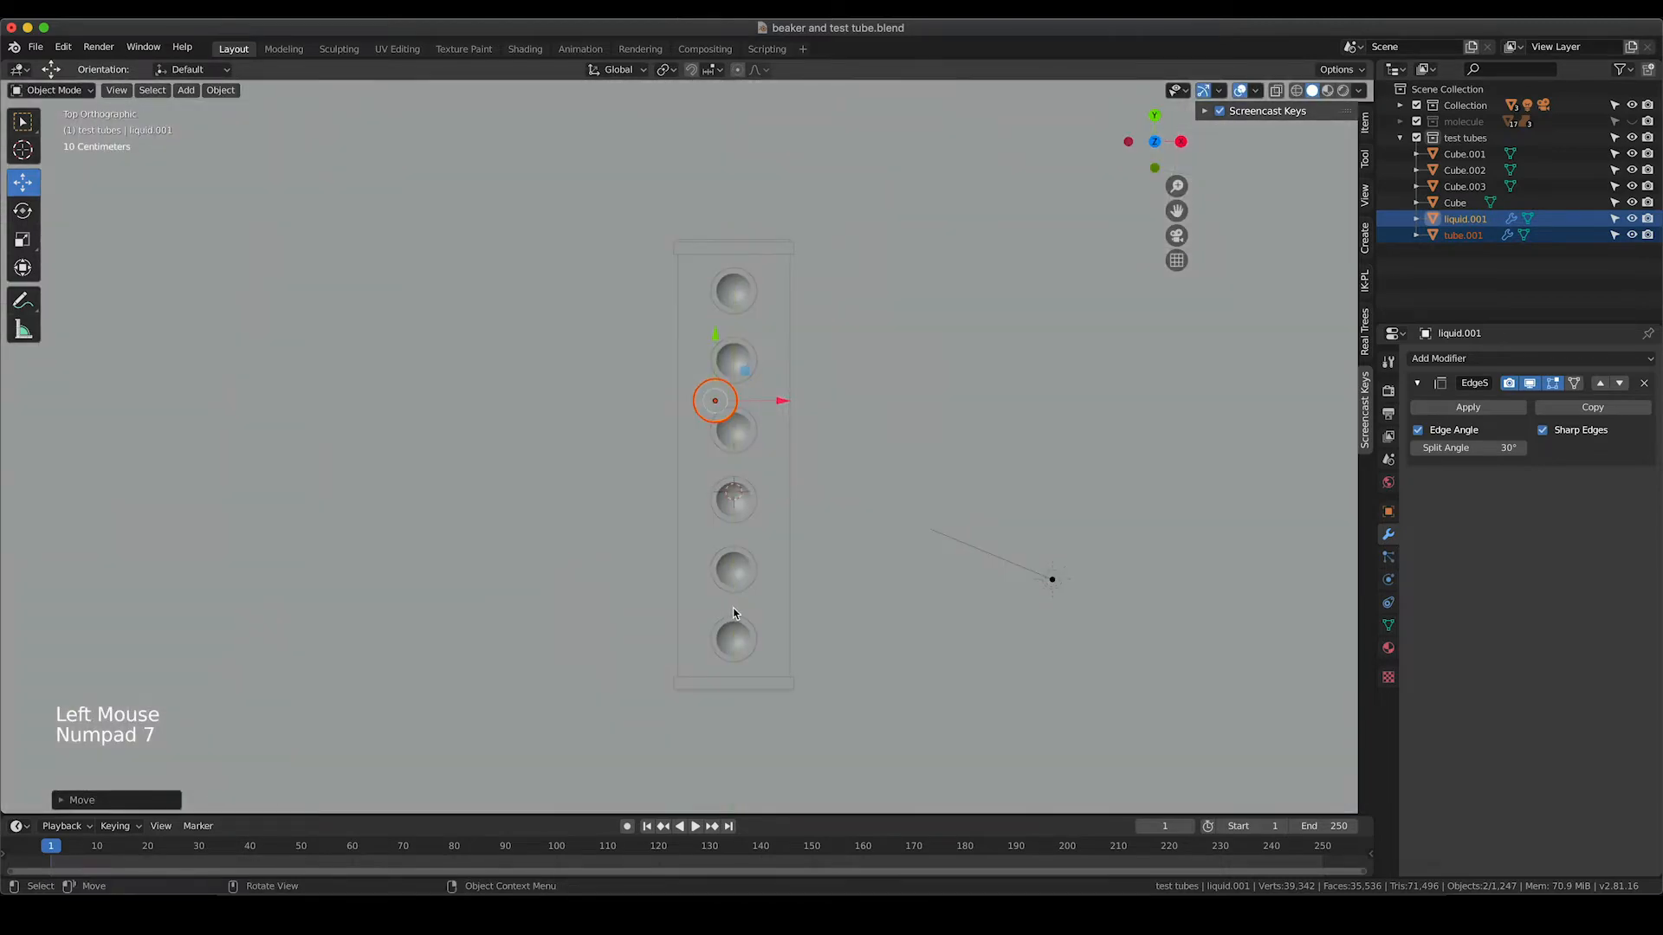
pyautogui.moveTo(781, 398); pyautogui.dragTo(802, 398)
pyautogui.moveTo(735, 339); pyautogui.dragTo(775, 669)
# Fine-tune the tube and liquid along X and Y until they are centred in the end hole
pyautogui.scroll(2, 775, 671)
pyautogui.keyDown('shift'); pyautogui.moveTo(824, 705); pyautogui.dragTo(814, 520, button='middle'); pyautogui.keyUp('shift')
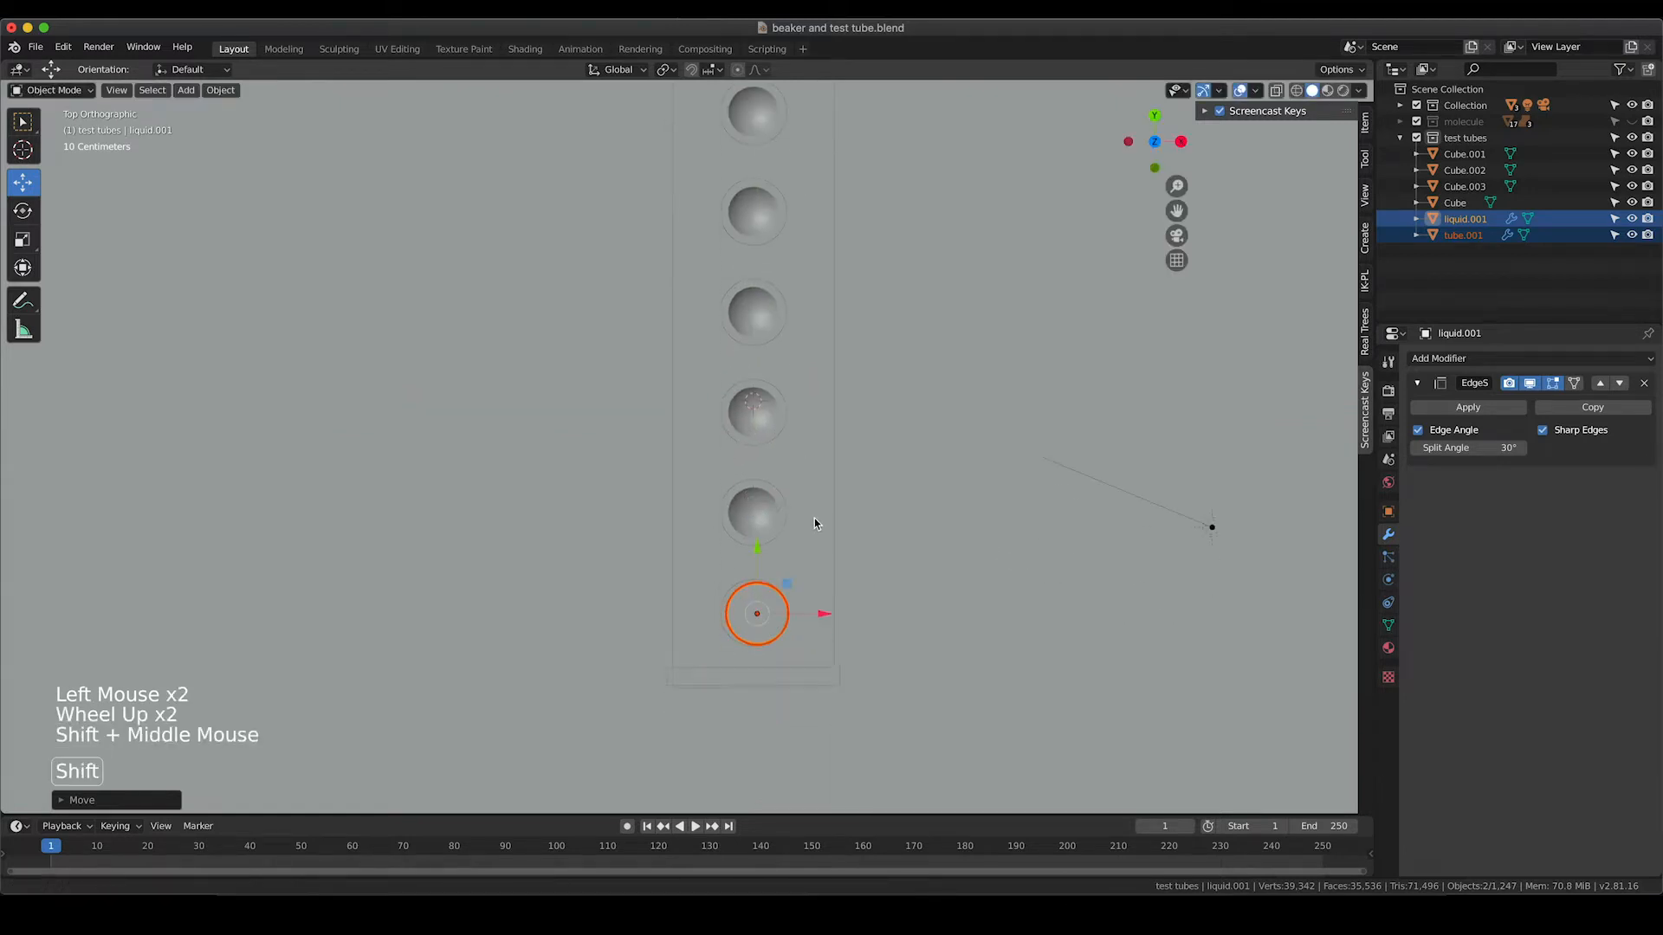
pyautogui.scroll(3, 809, 552)
pyautogui.keyDown('shift'); pyautogui.moveTo(812, 587); pyautogui.dragTo(727, 385, button='middle'); pyautogui.keyUp('shift')
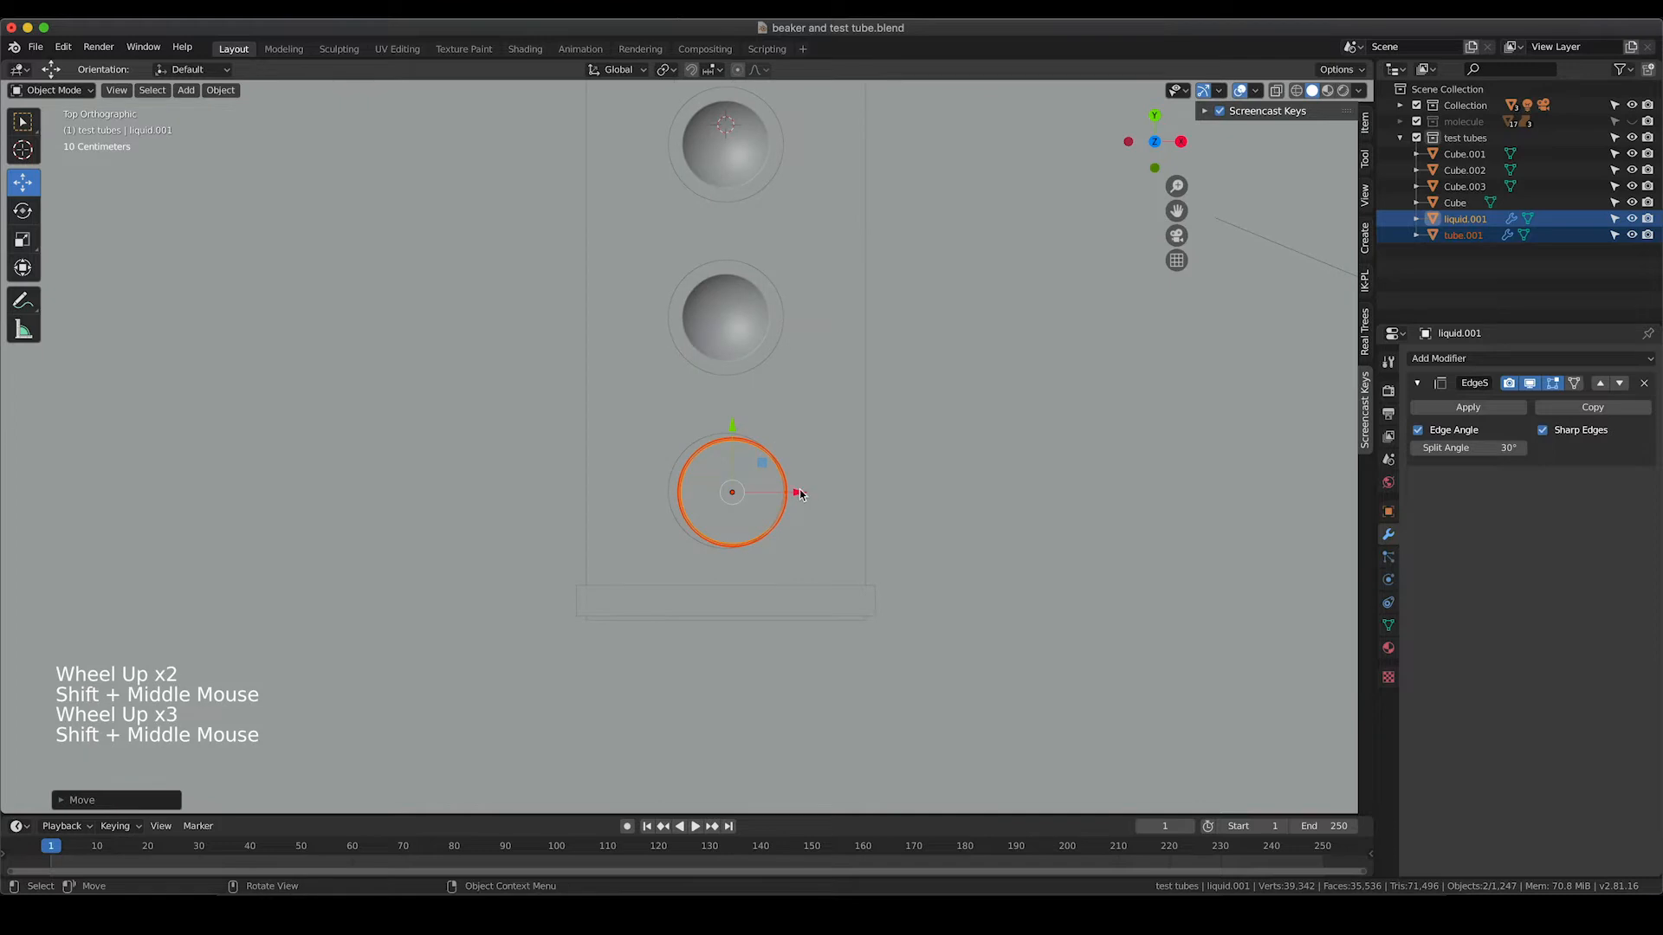
pyautogui.moveTo(797, 490); pyautogui.dragTo(789, 490)
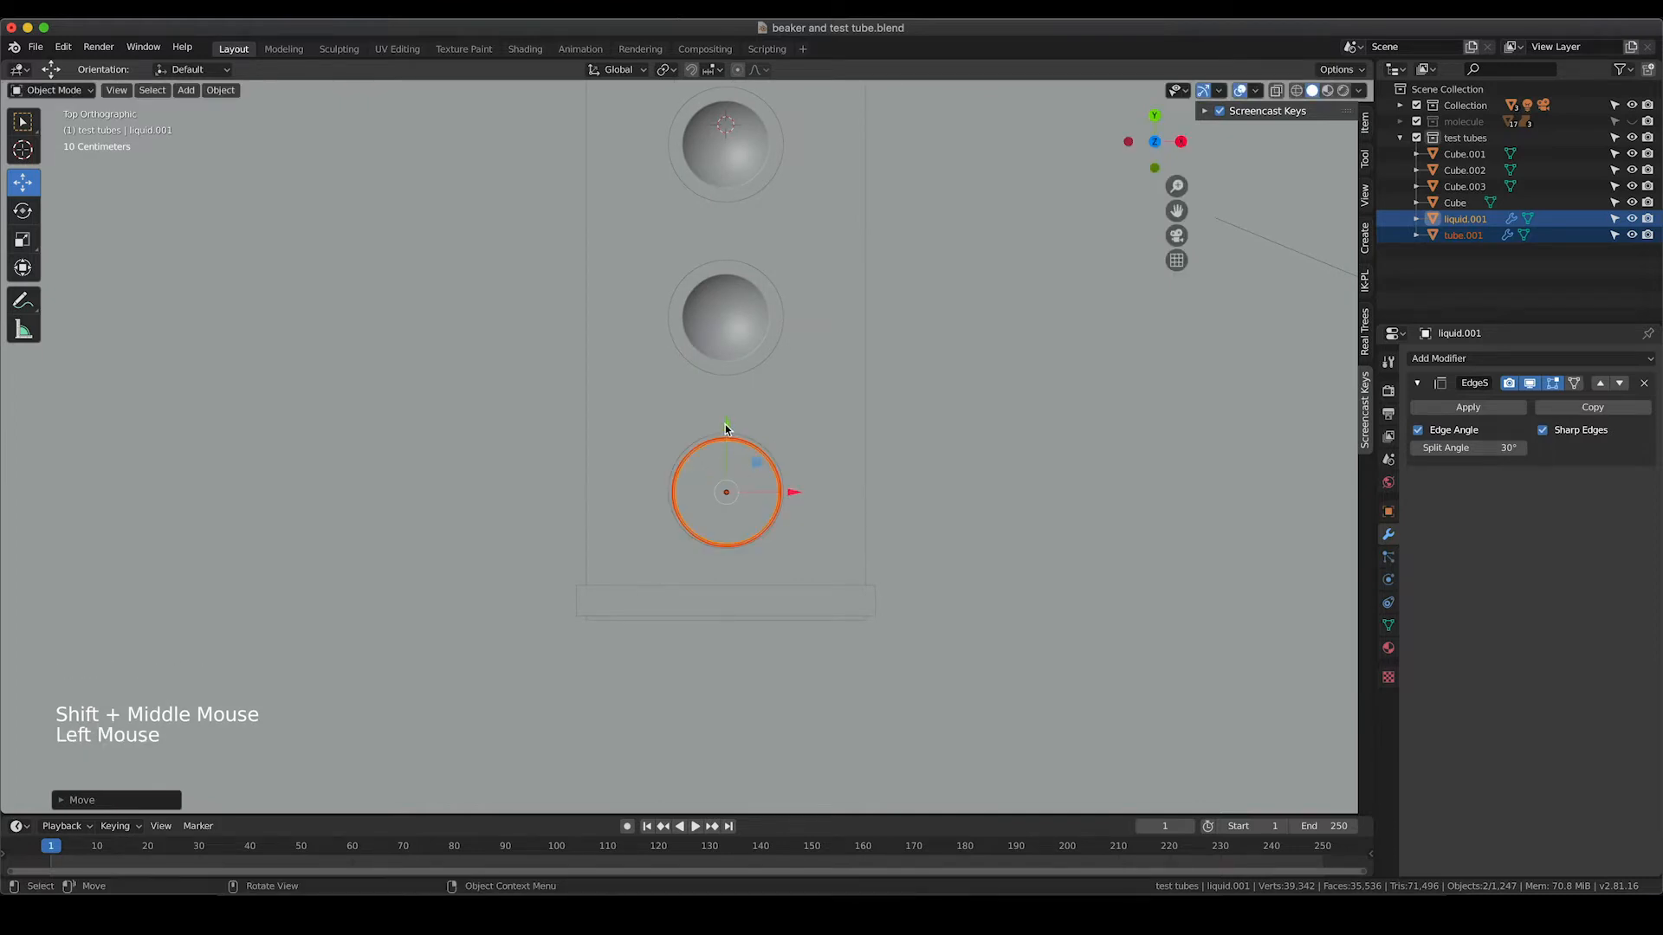
pyautogui.moveTo(726, 430); pyautogui.dragTo(726, 422)
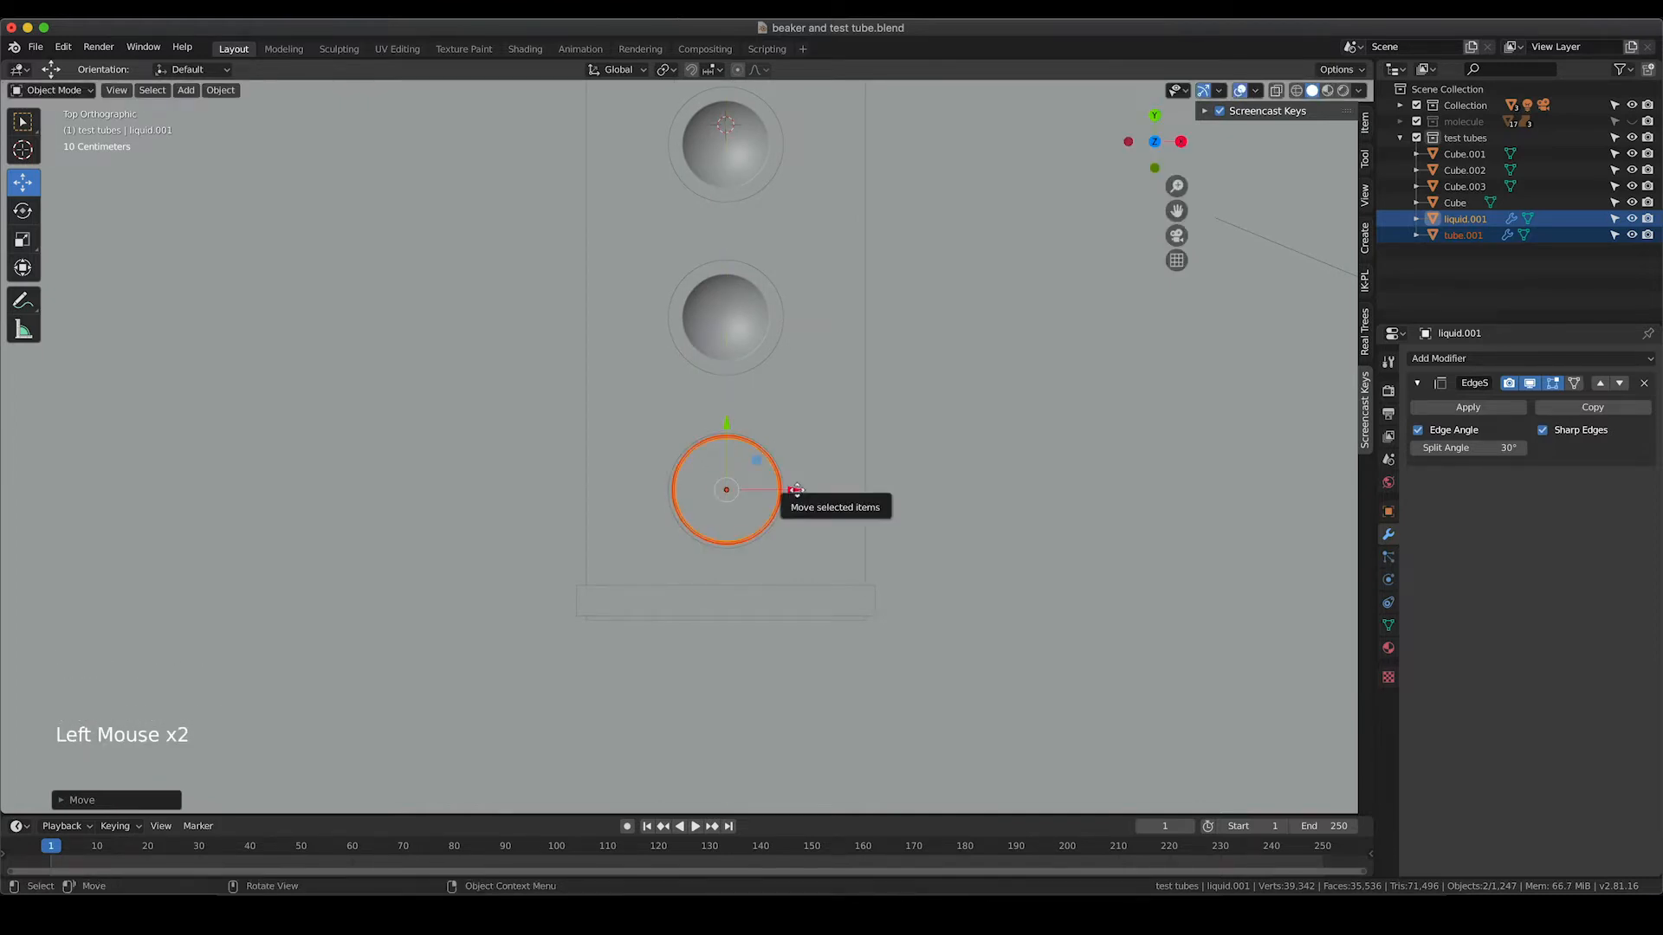
pyautogui.click(799, 491)
# Raise the tube and liquid along Z so the rounded bottom rests in the lower board's hole and the rim stands above the upper board
pyautogui.press('KP_0')
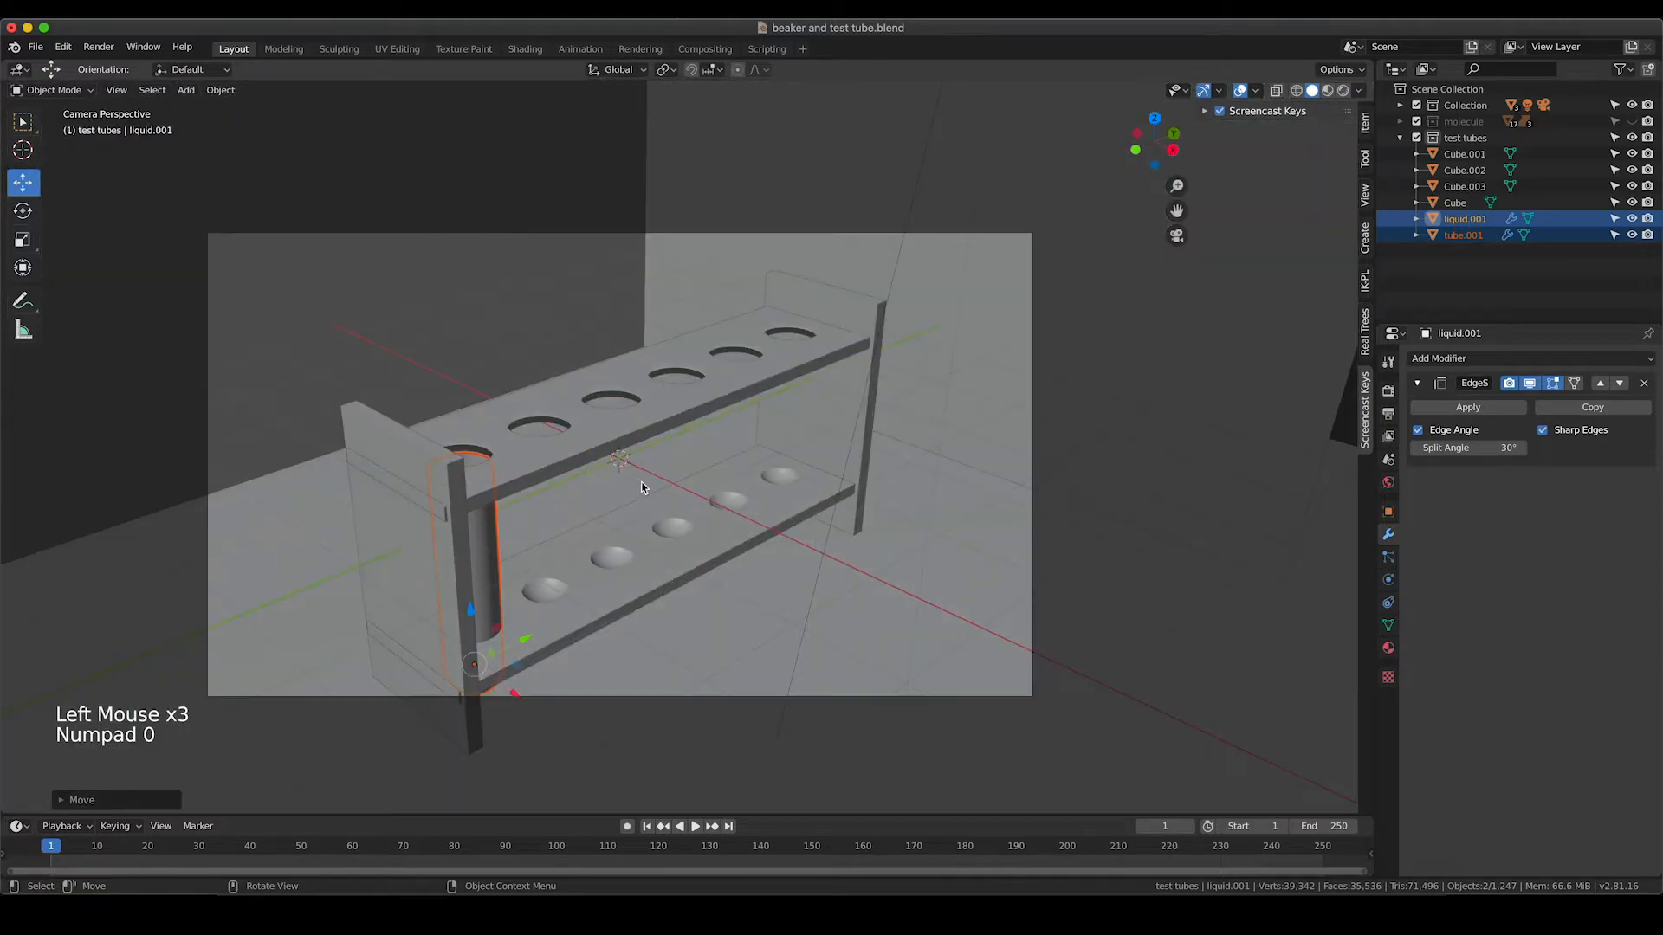
pyautogui.click(473, 612)
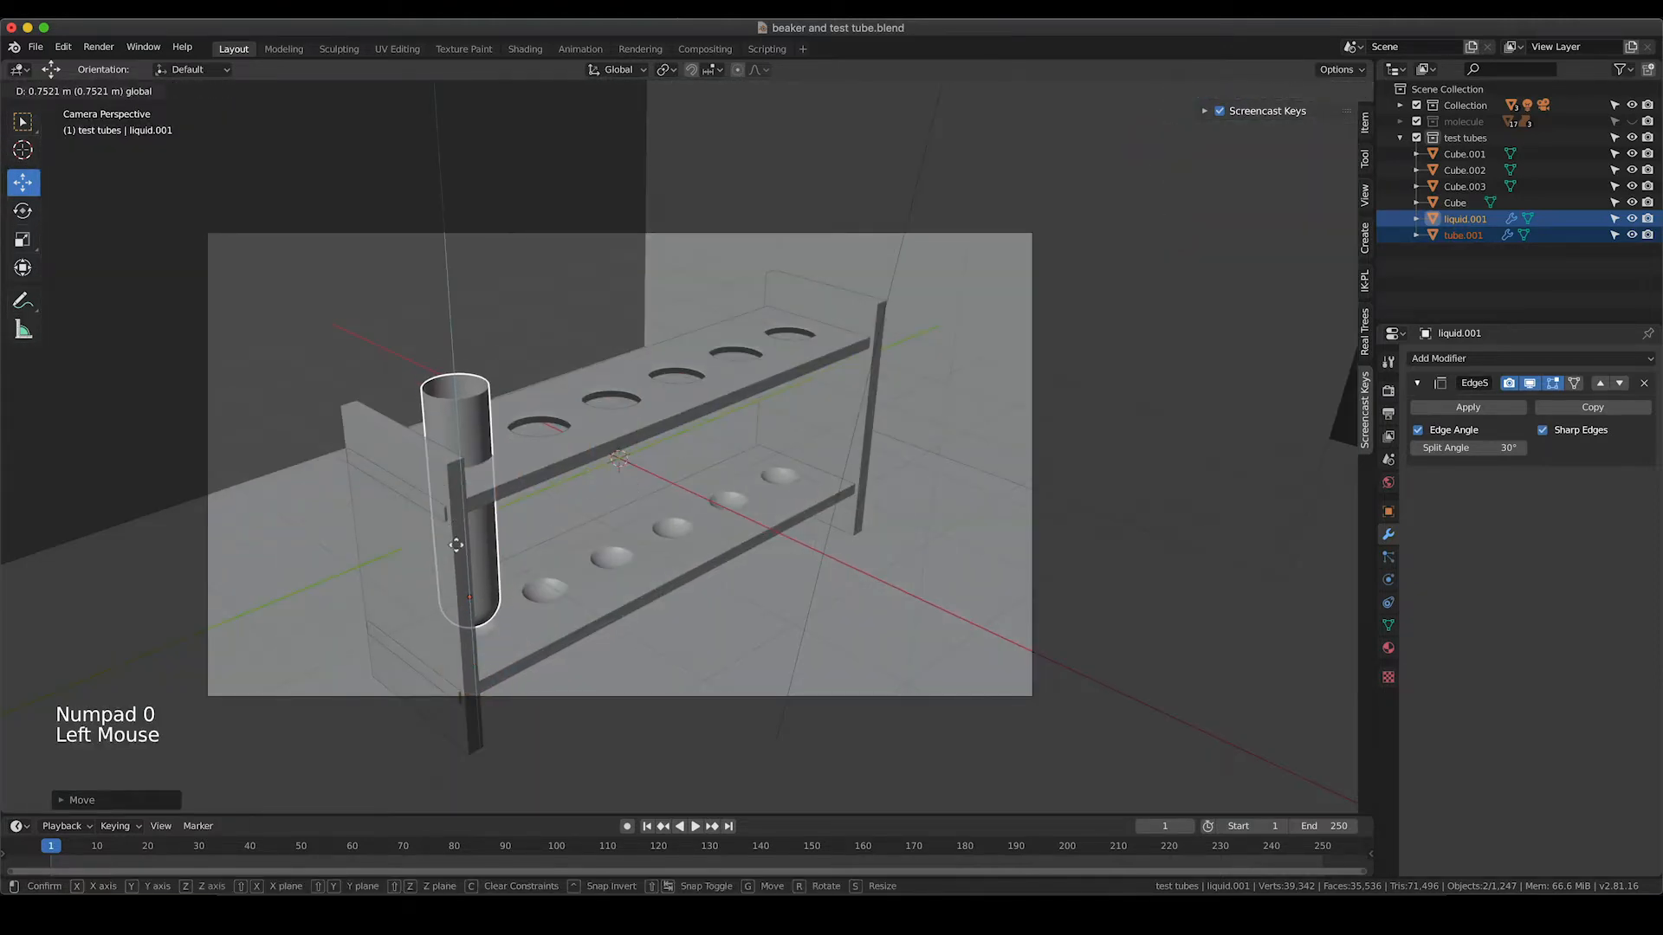
pyautogui.moveTo(545, 606); pyautogui.dragTo(621, 573, button='middle')
pyautogui.scroll(6, 622, 573)
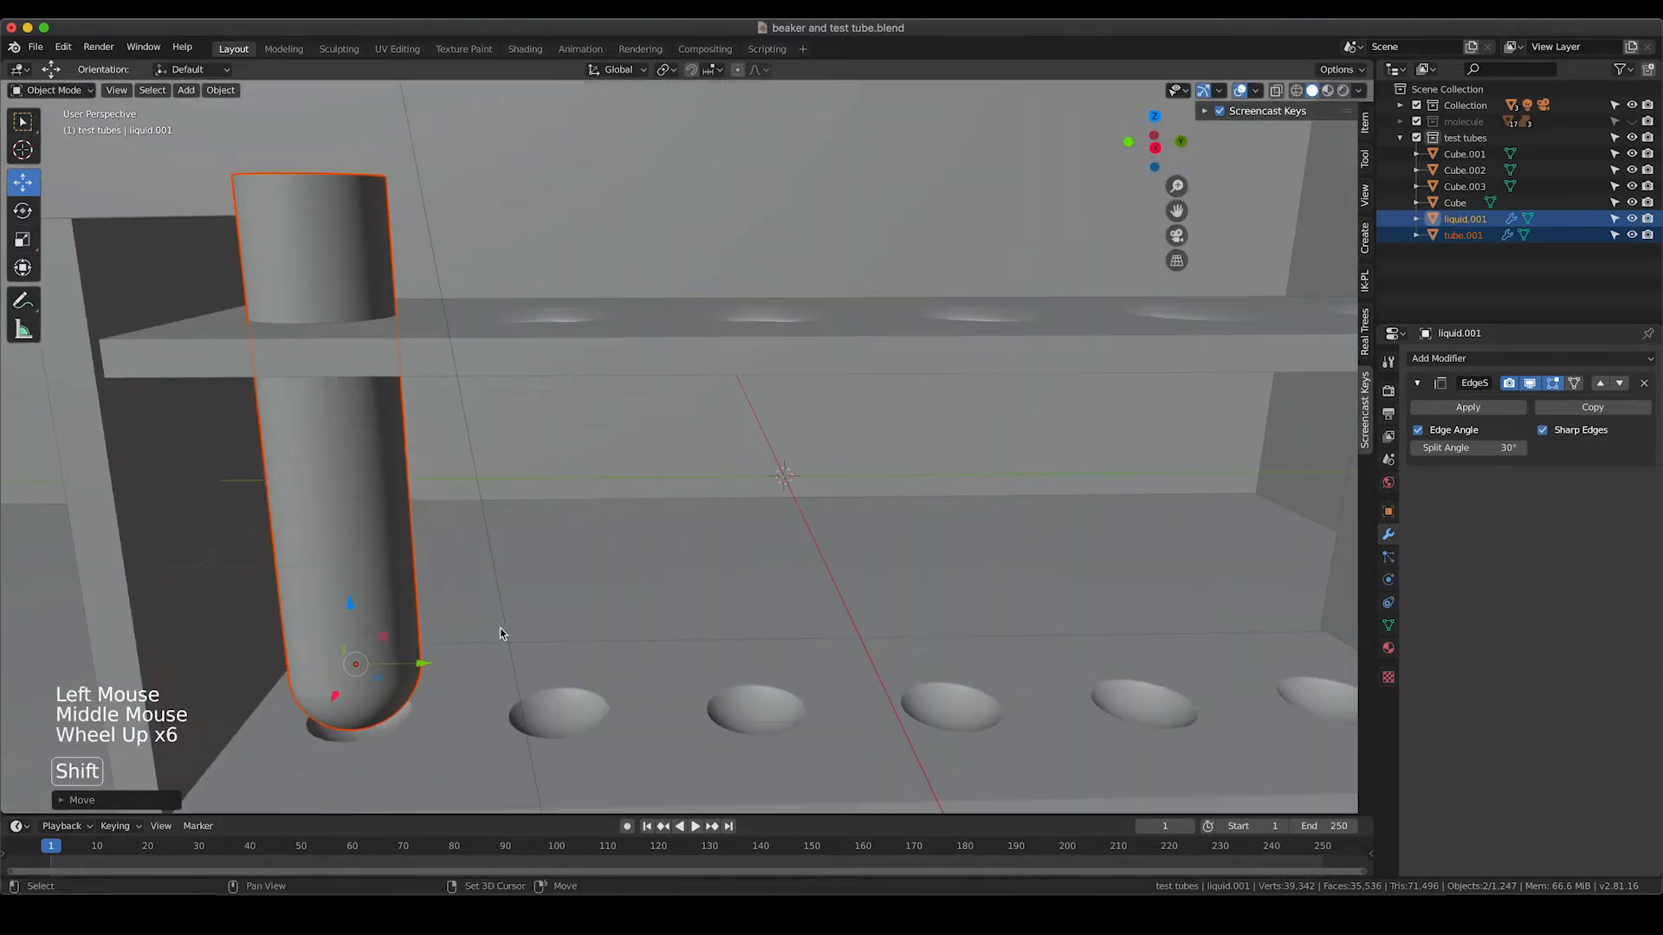
pyautogui.keyDown('shift'); pyautogui.moveTo(500, 627); pyautogui.dragTo(916, 418, button='middle'); pyautogui.keyUp('shift')
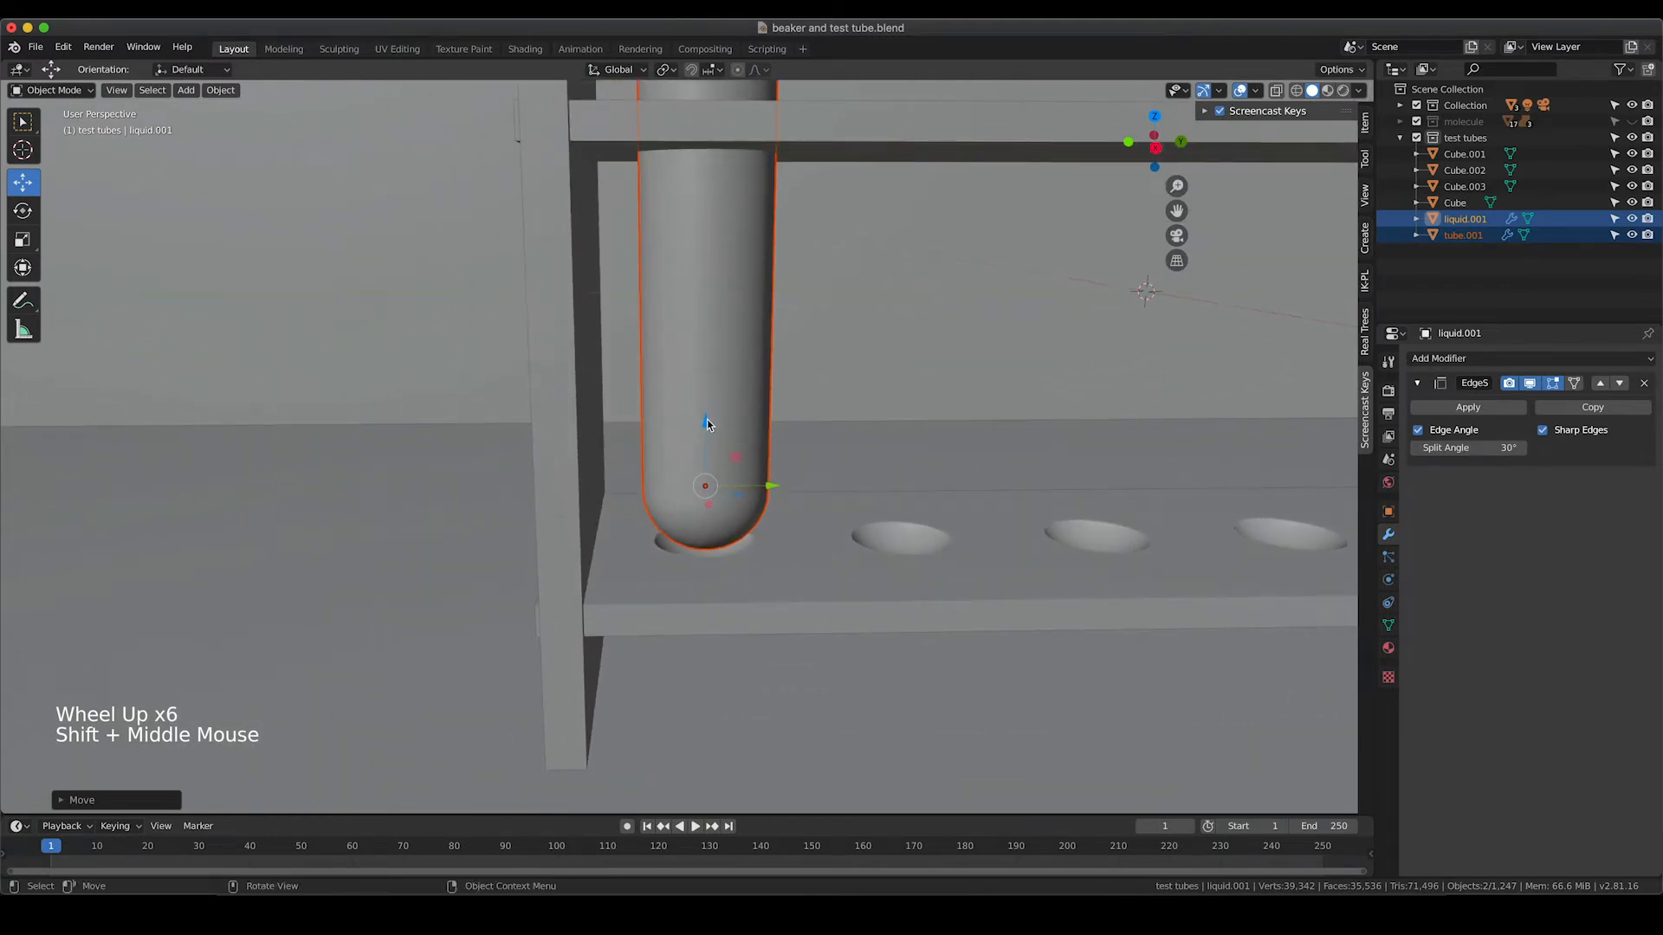
pyautogui.moveTo(707, 419); pyautogui.dragTo(709, 433)
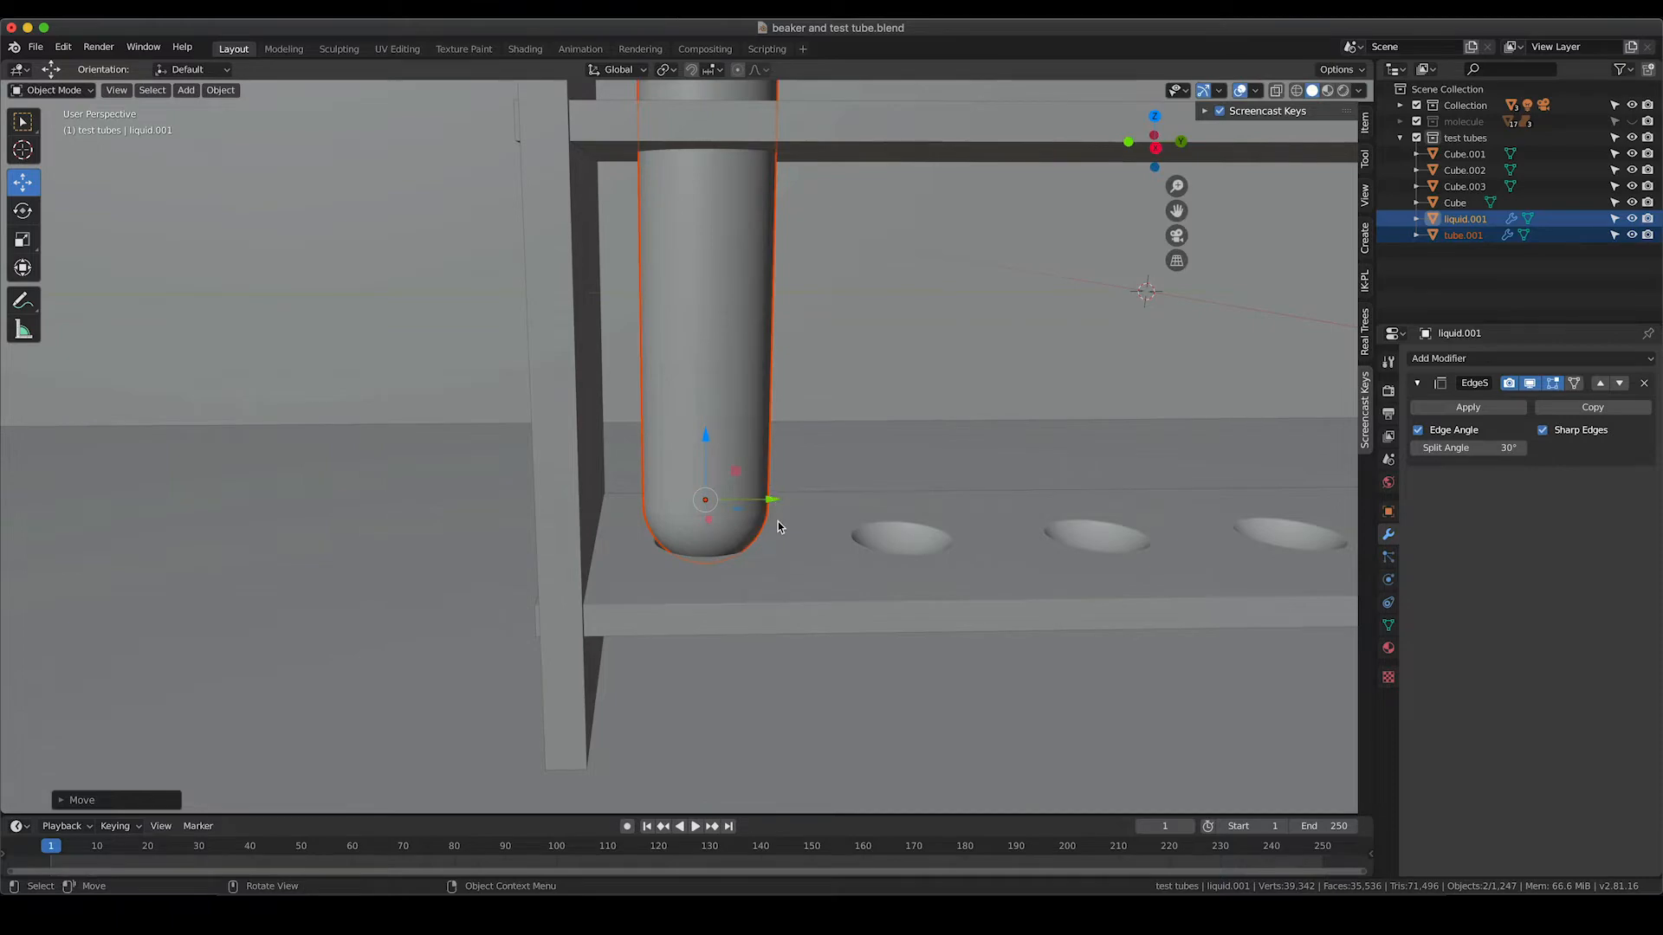
pyautogui.moveTo(777, 526); pyautogui.dragTo(790, 575, button='middle')
pyautogui.scroll(-4, 801, 575)
pyautogui.moveTo(754, 404)
pyautogui.mouseDown(button='middle')
pyautogui.moveTo(753, 566)
pyautogui.moveTo(766, 413)
pyautogui.moveTo(762, 428)
pyautogui.mouseUp(button='middle')
pyautogui.moveTo(952, 372); pyautogui.dragTo(879, 371, button='middle')
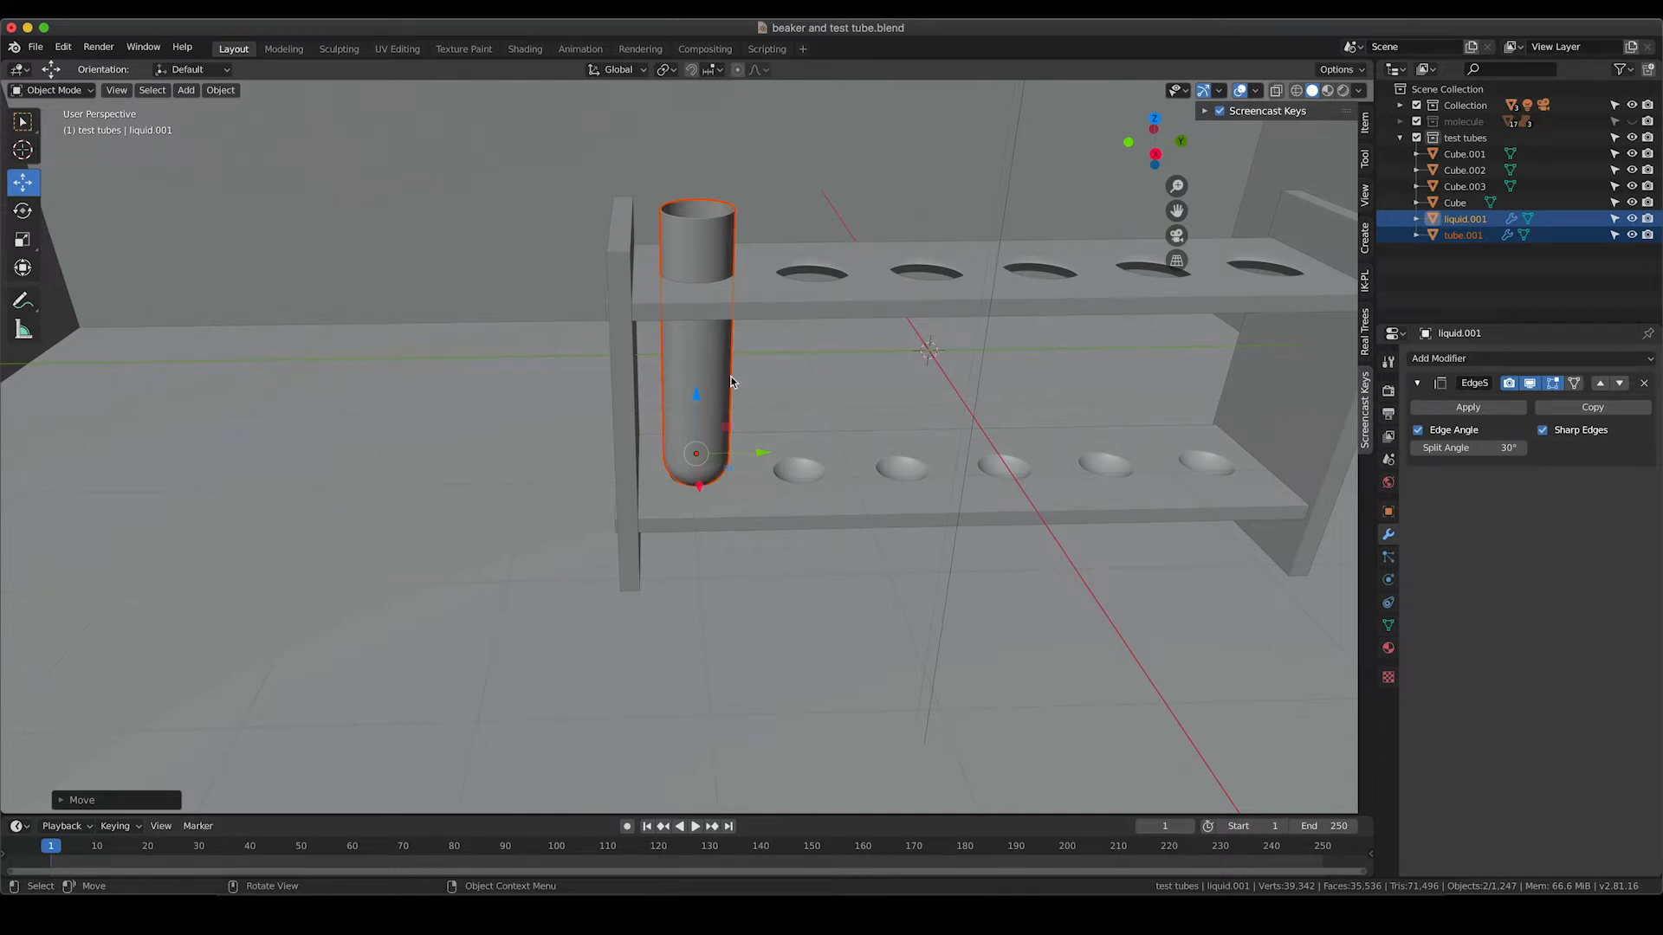
# Duplicate the tube with its liquid twice, moving the copies along Y into the second and third holes
pyautogui.press('KP_7')
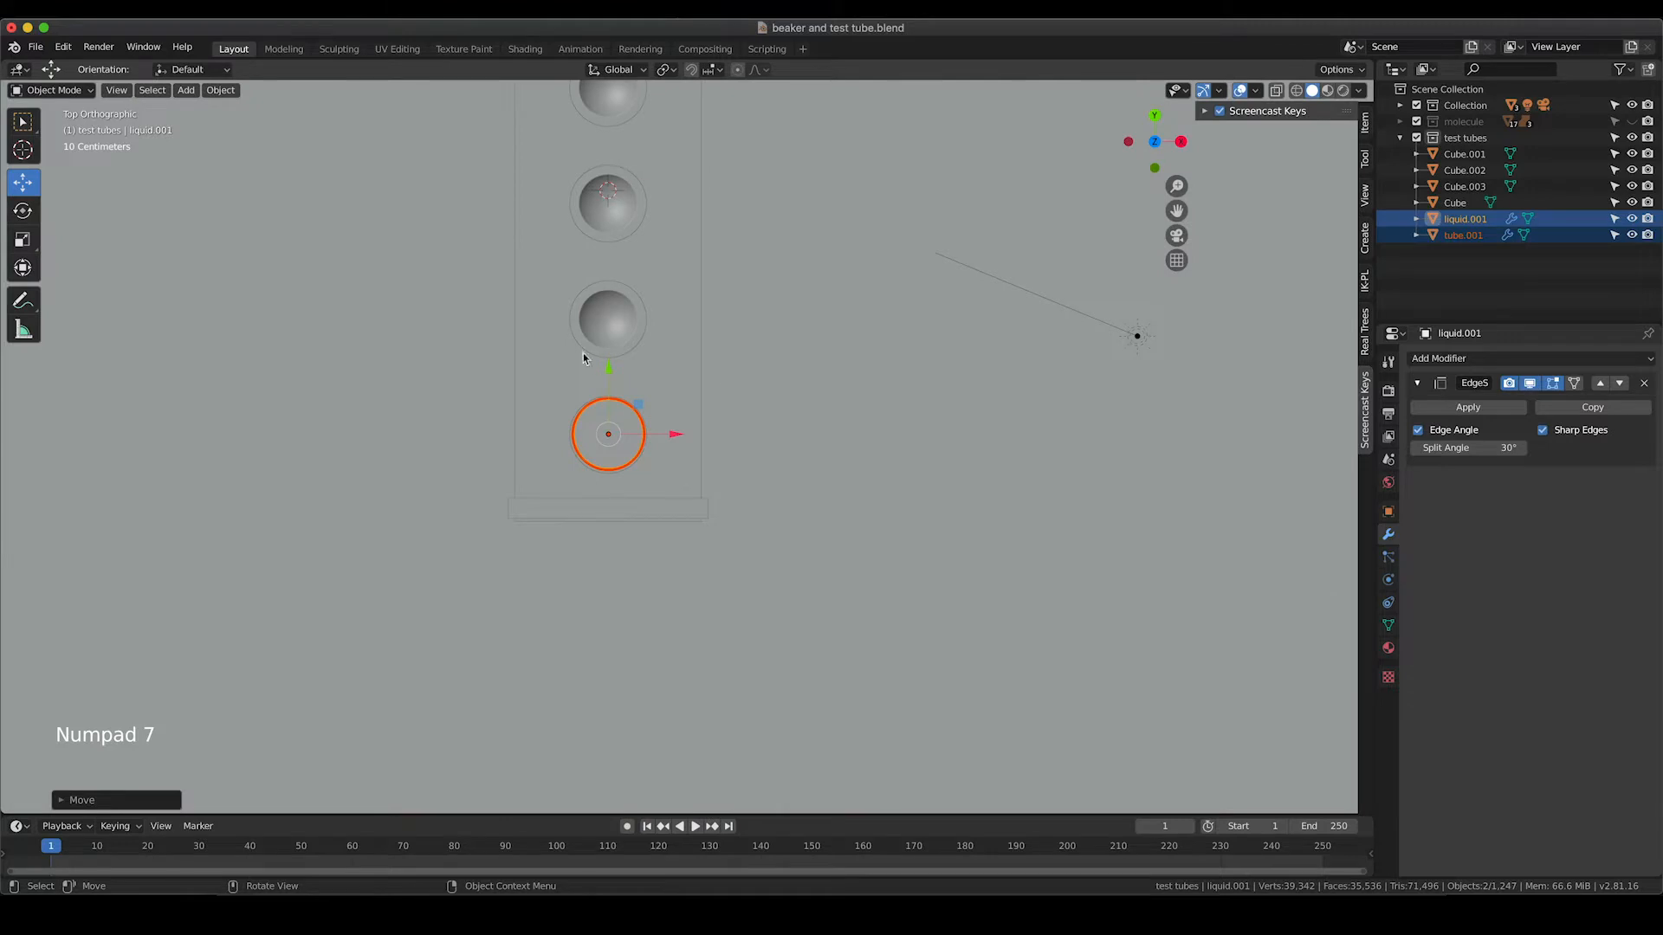
pyautogui.keyDown('shift'); pyautogui.moveTo(665, 322); pyautogui.dragTo(757, 522, button='middle'); pyautogui.keyUp('shift')
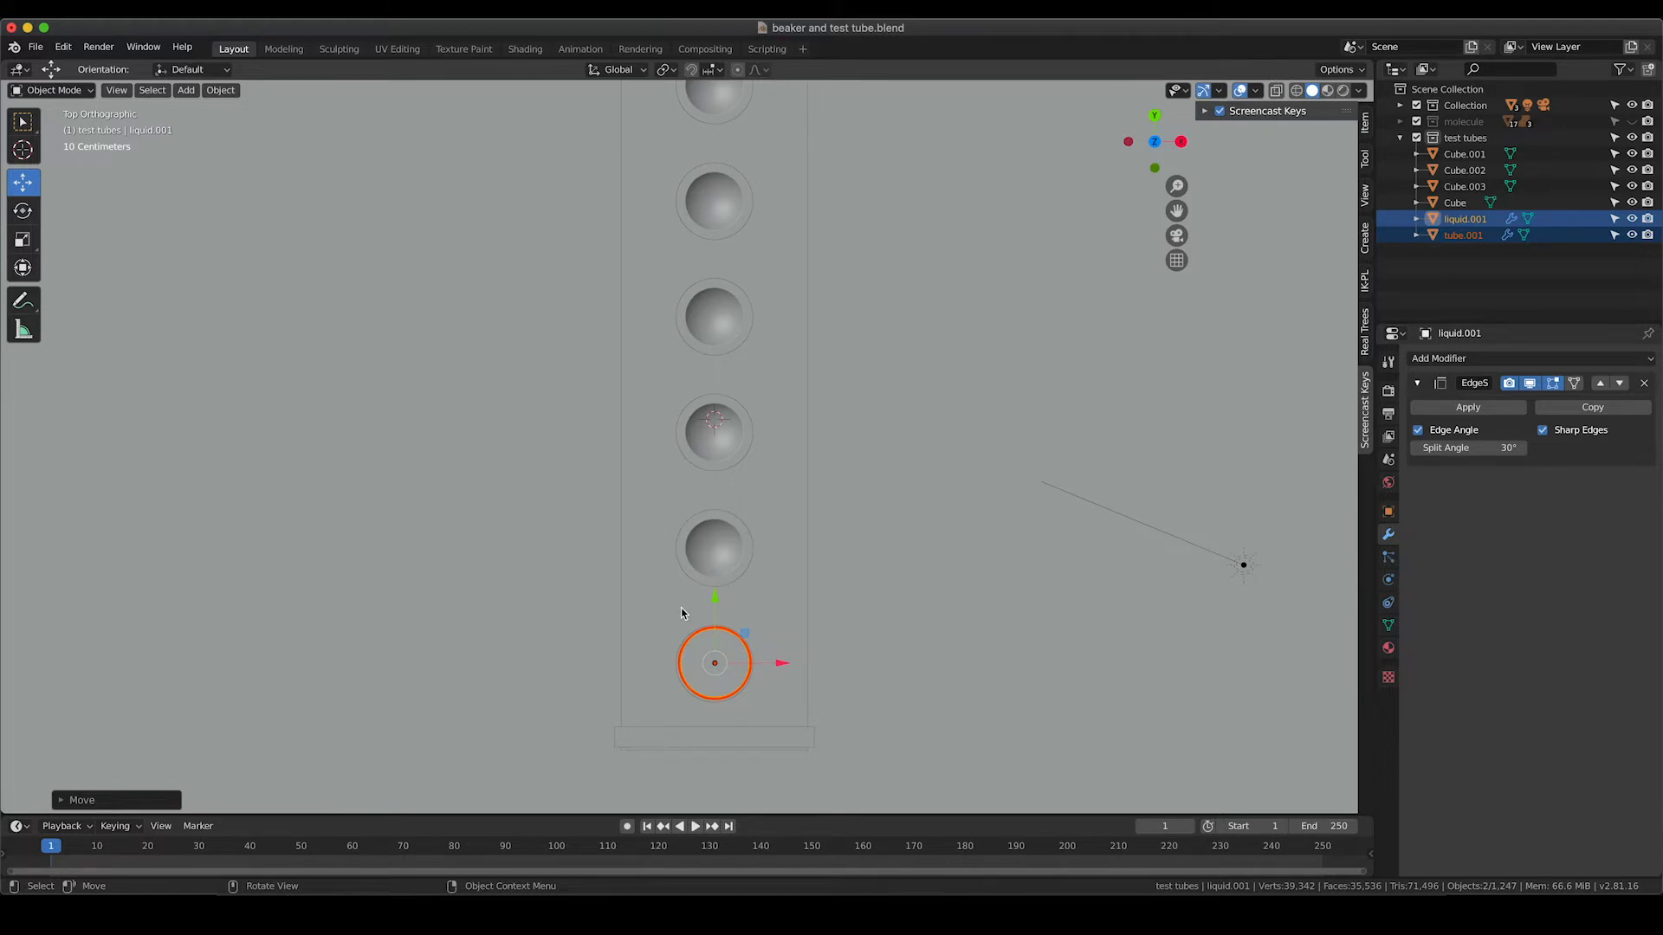
pyautogui.press('shift')
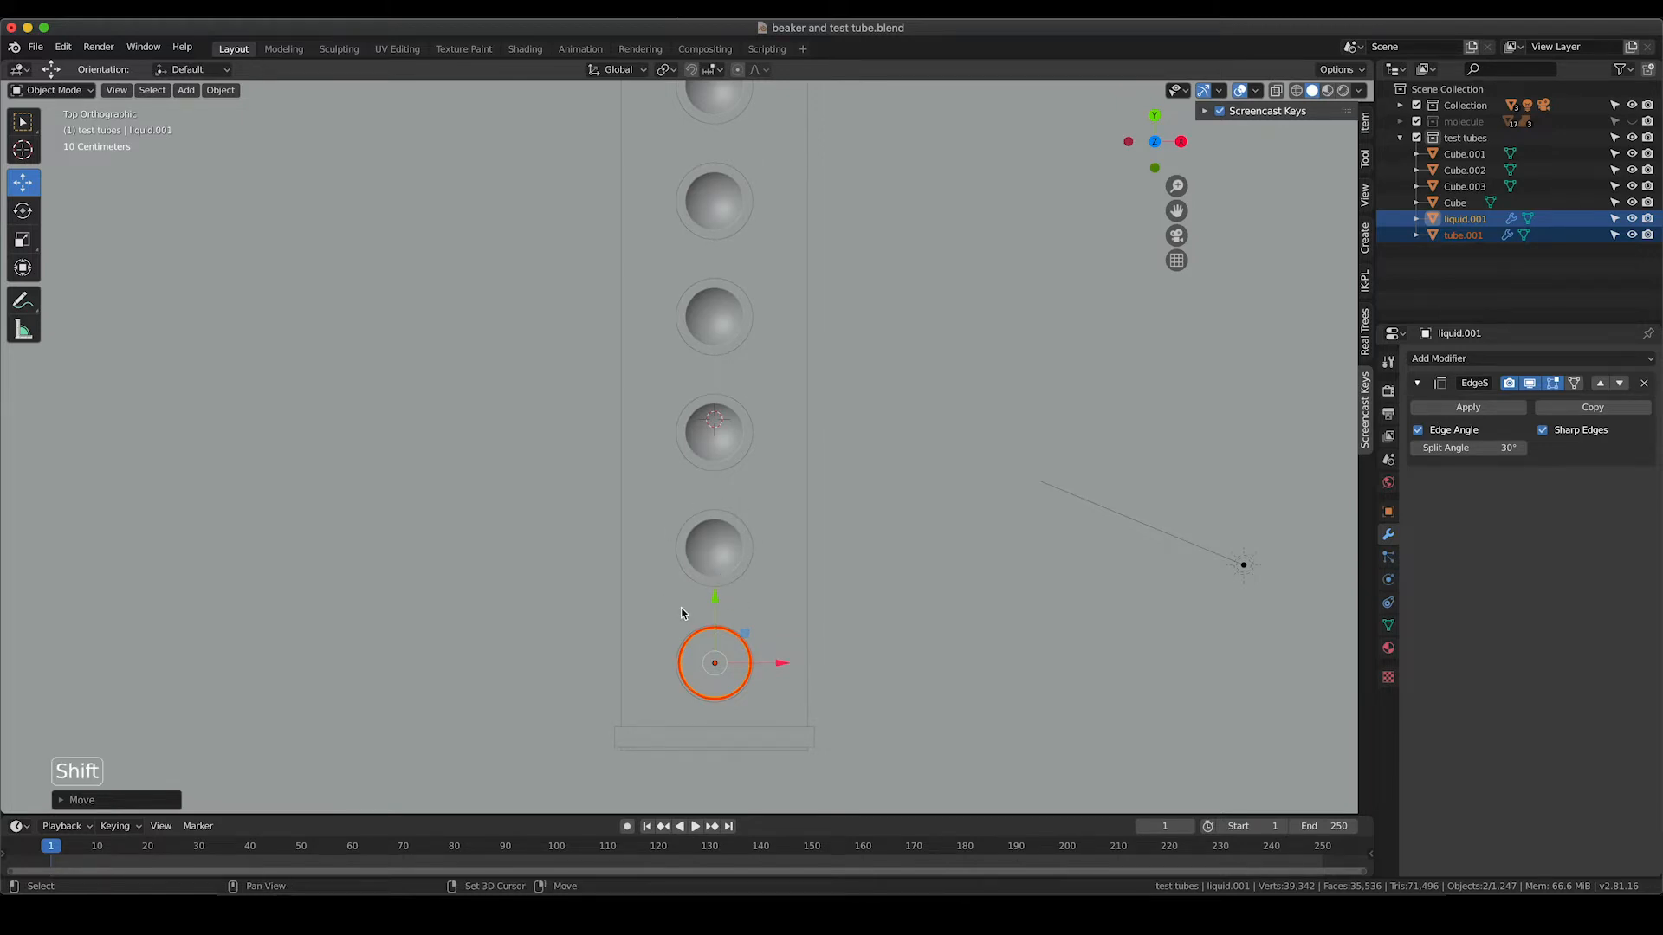
pyautogui.hotkey('shift', 'd')
pyautogui.rightClick(684, 613)
pyautogui.moveTo(717, 599); pyautogui.dragTo(743, 364)
pyautogui.hotkey('shift', 'd')
pyautogui.rightClick(732, 483)
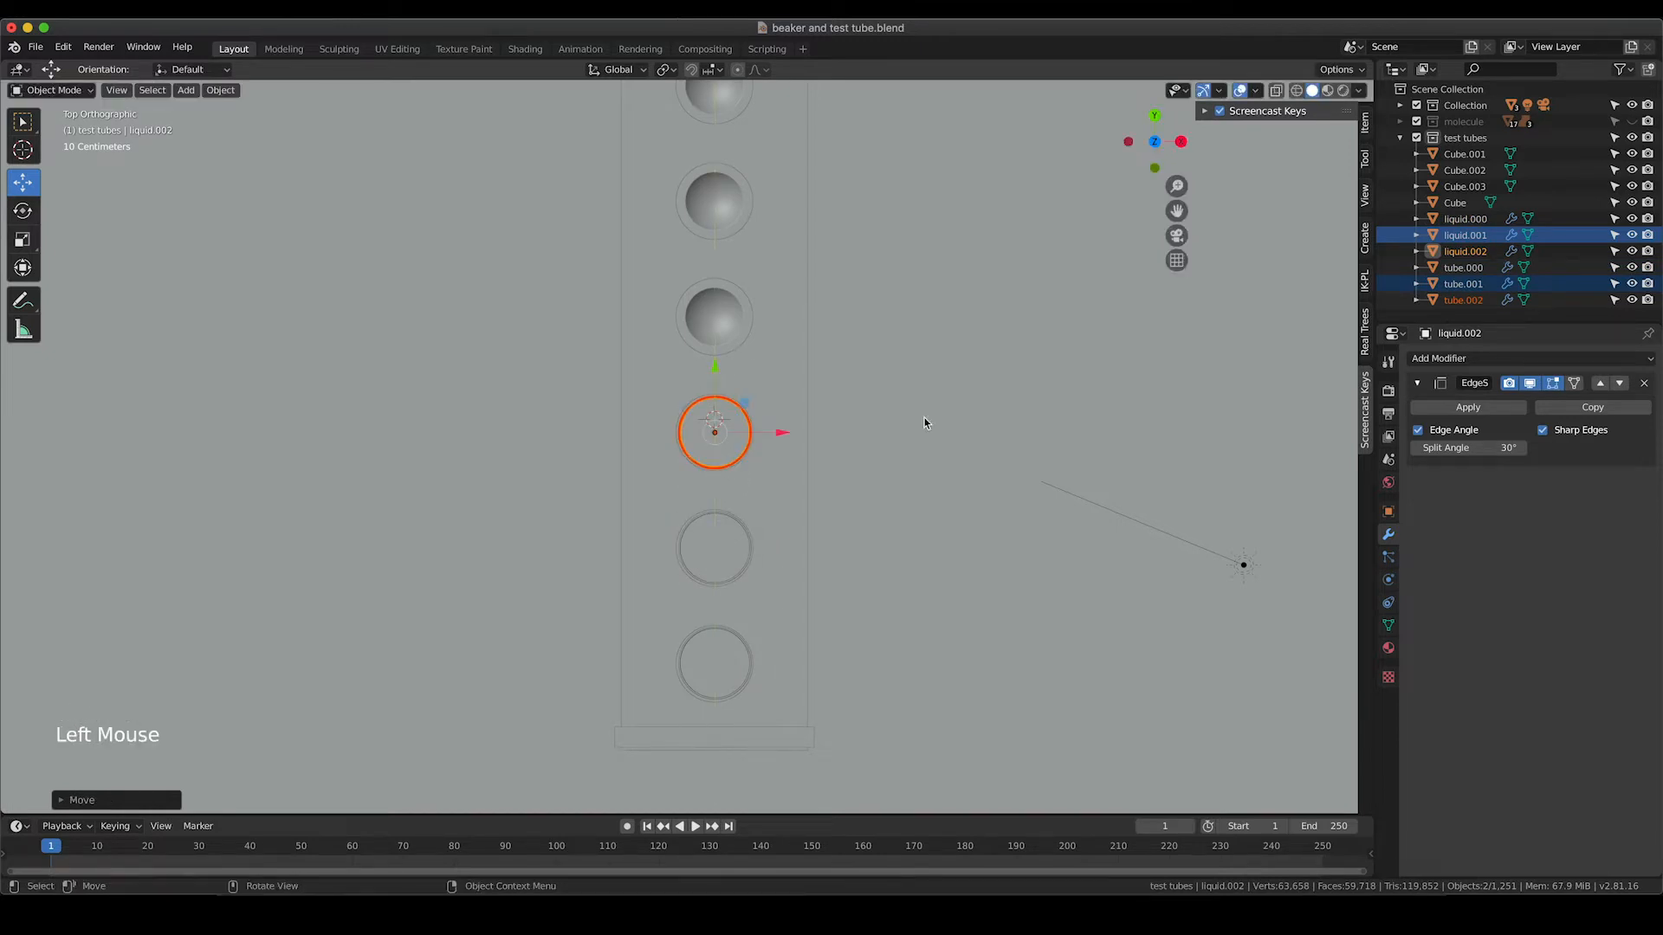
# Select all three tubes and their liquids, duplicate them, and move the copies along Y into the three empty holes
pyautogui.scroll(-3, 984, 564)
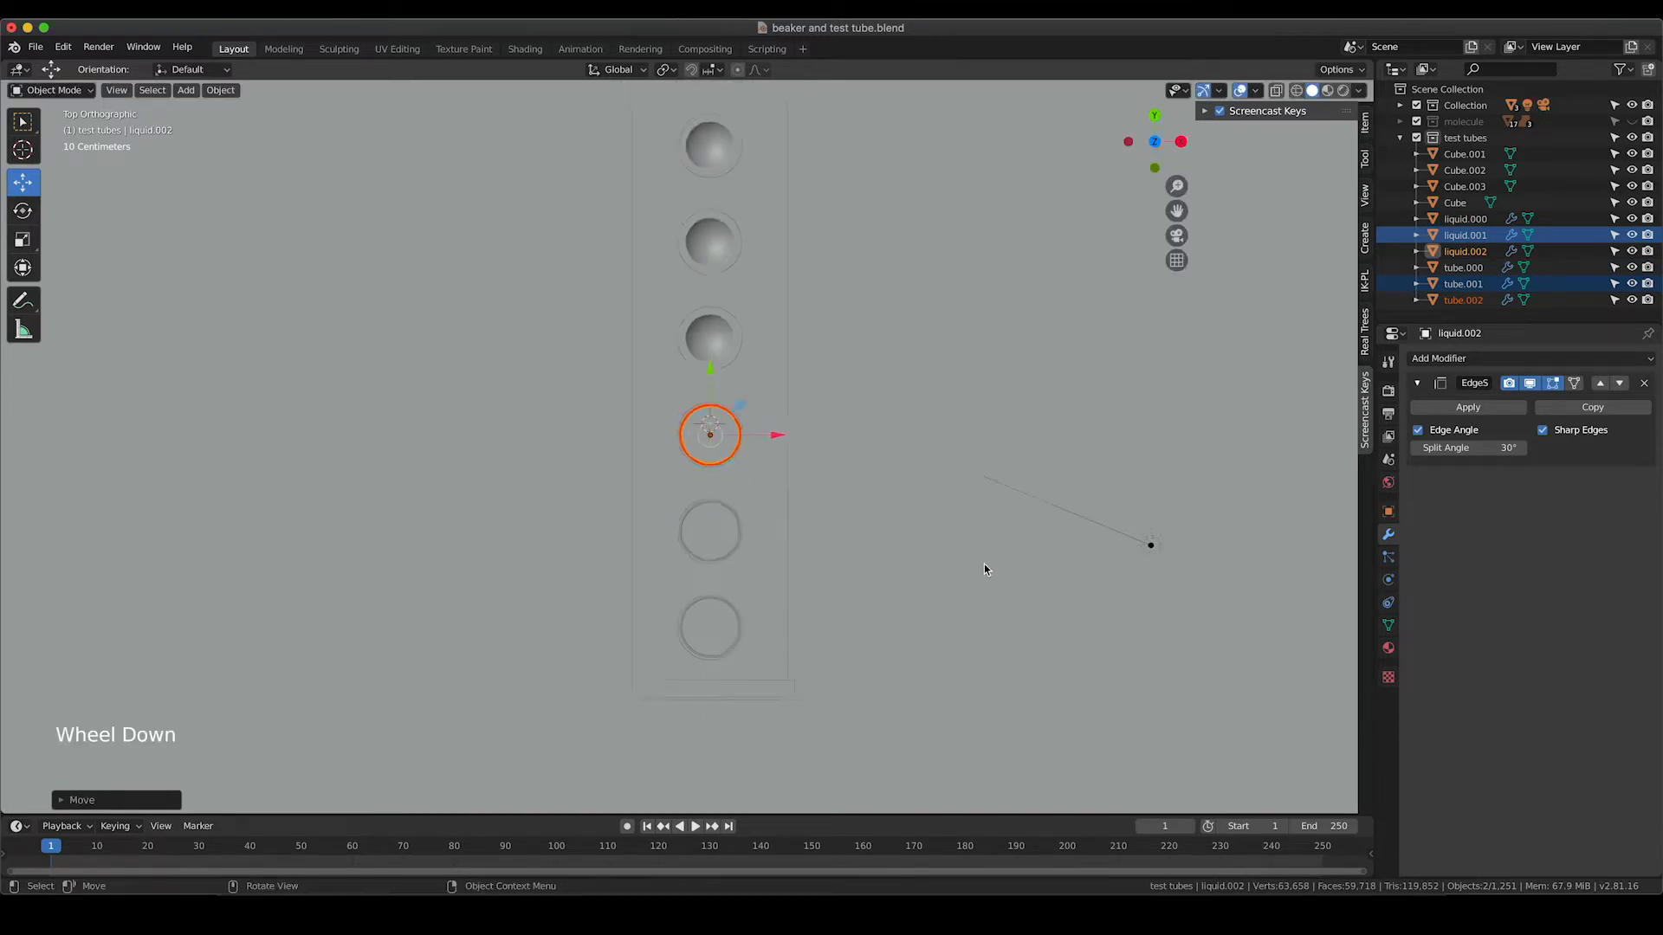
pyautogui.click(1472, 219)
pyautogui.keyDown('shift'); pyautogui.click(1473, 235); pyautogui.keyUp('shift')
pyautogui.keyDown('shift'); pyautogui.click(1471, 251); pyautogui.keyUp('shift')
pyautogui.keyDown('shift'); pyautogui.click(1470, 268); pyautogui.keyUp('shift')
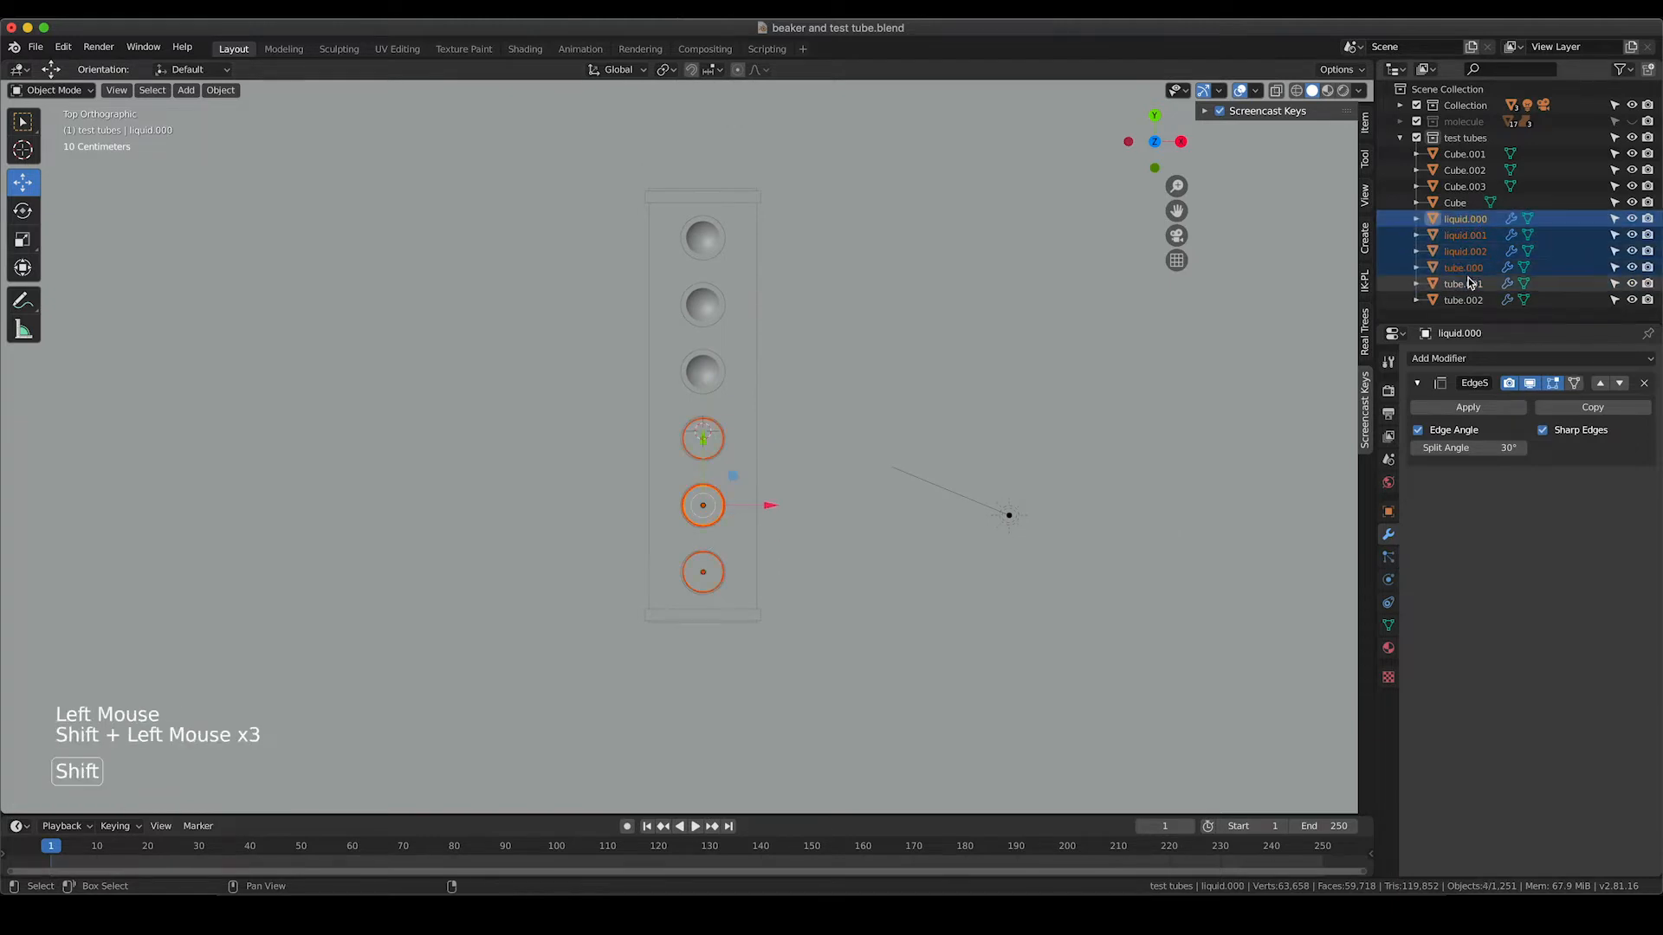
pyautogui.keyDown('shift'); pyautogui.click(1470, 284); pyautogui.keyUp('shift')
pyautogui.keyDown('shift'); pyautogui.click(1470, 299); pyautogui.keyUp('shift')
pyautogui.scroll(3, 703, 524)
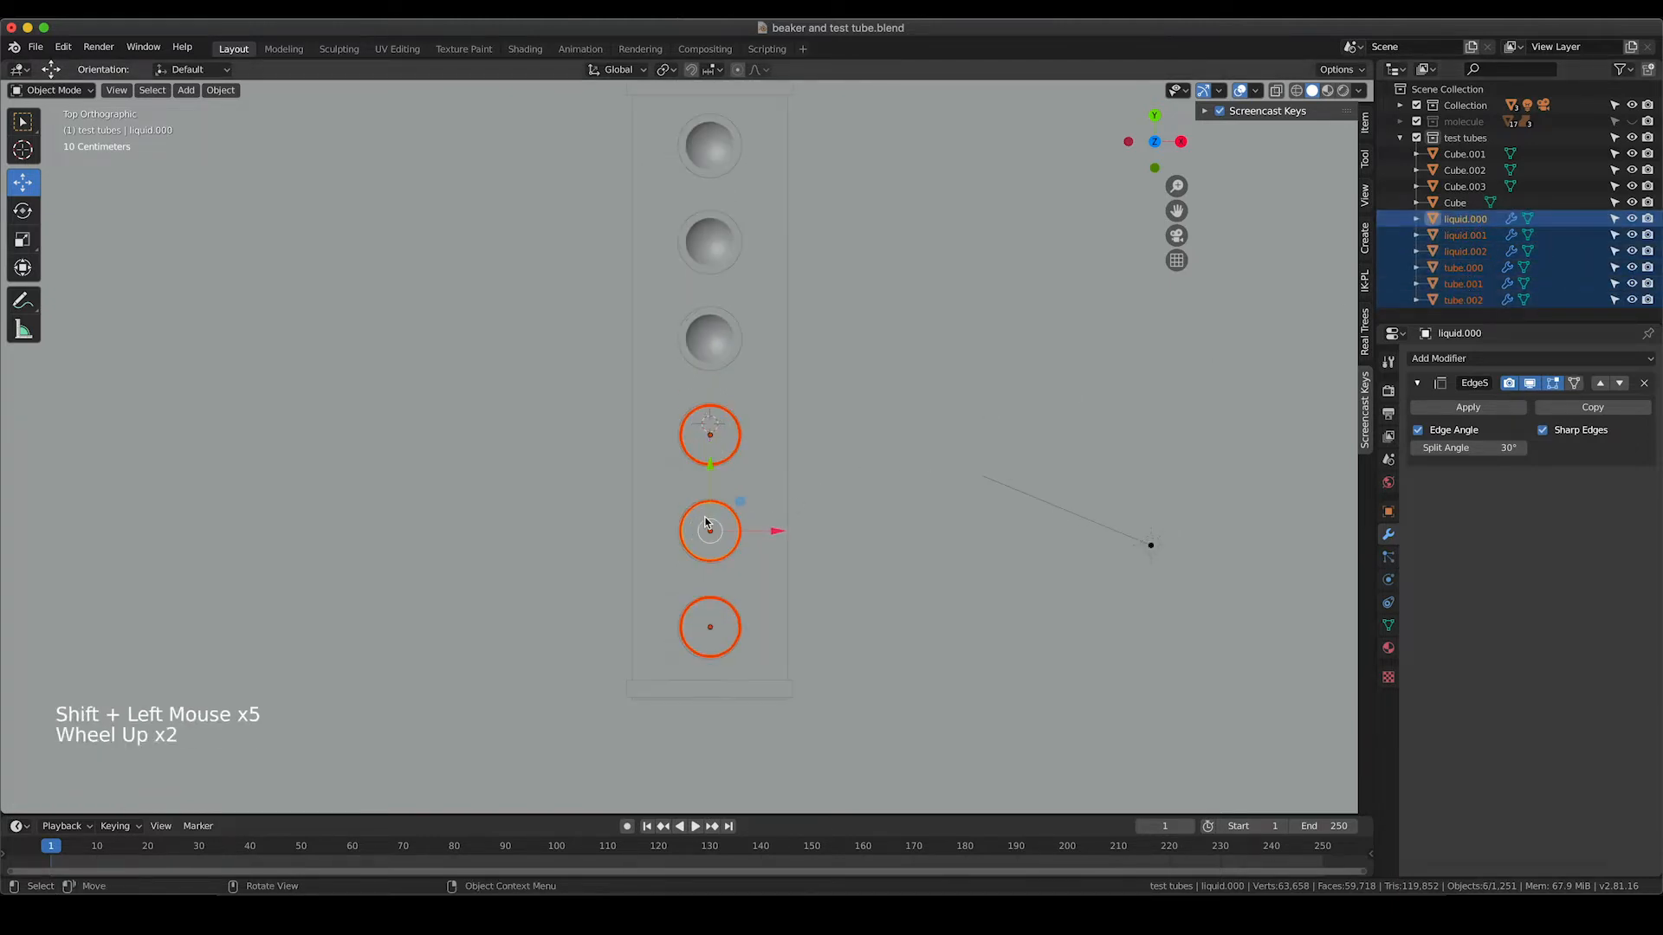
pyautogui.hotkey('shift', 'd')
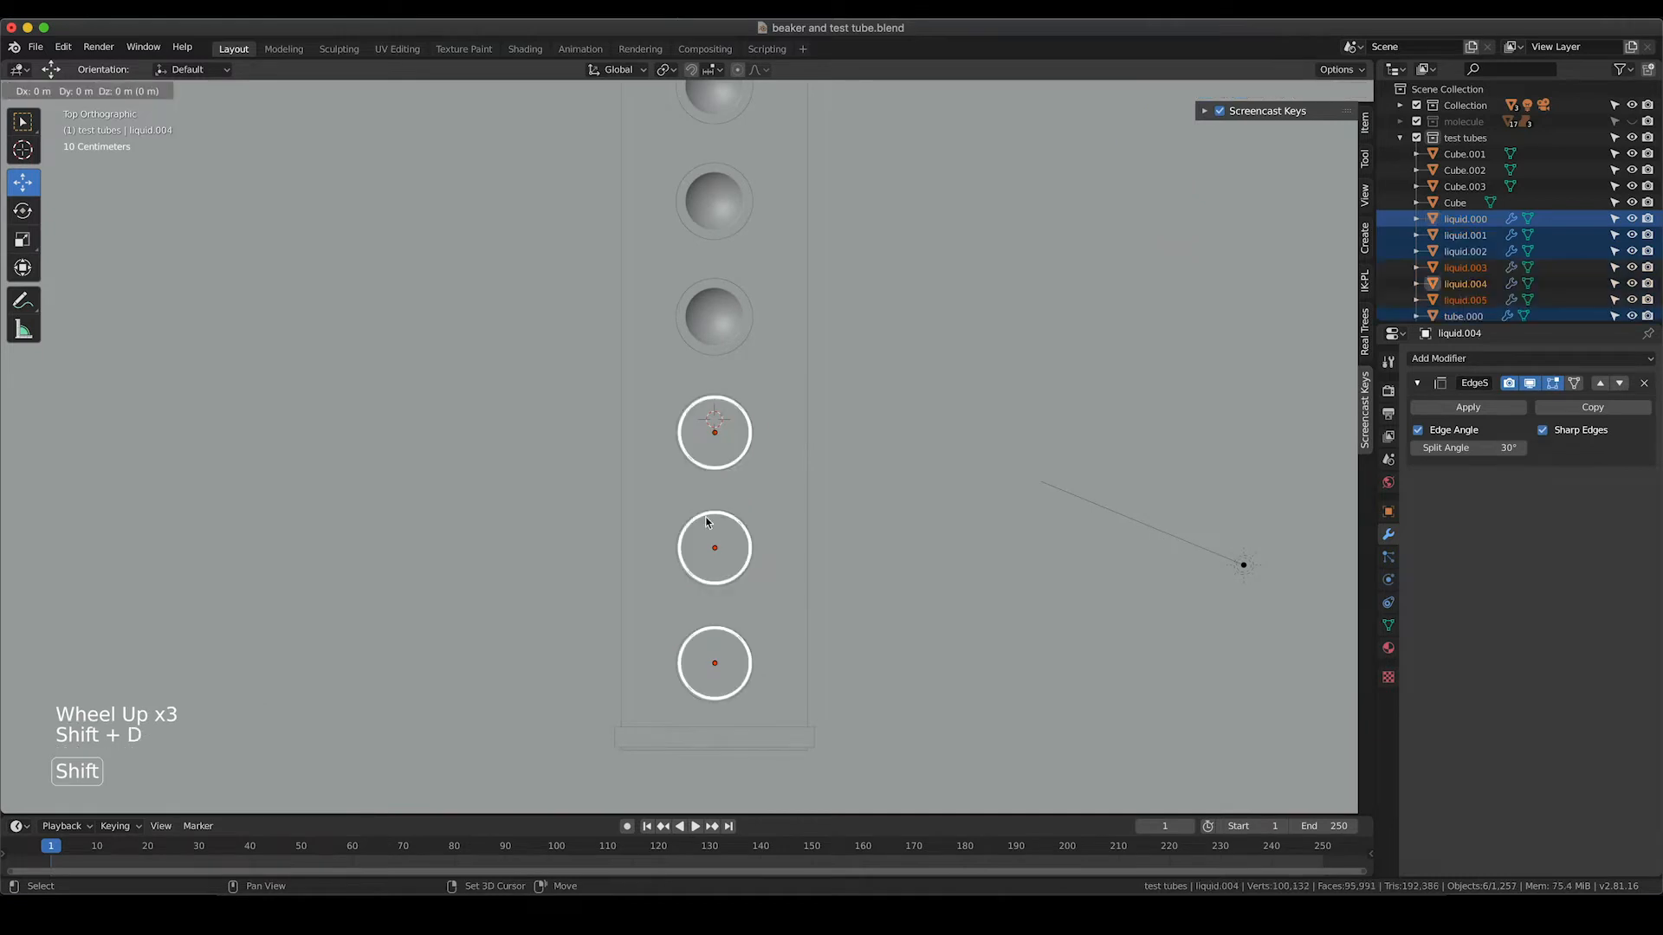
pyautogui.rightClick(759, 450)
pyautogui.scroll(-1, 824, 455)
pyautogui.keyDown('shift'); pyautogui.moveTo(824, 456); pyautogui.dragTo(769, 626, button='middle'); pyautogui.keyUp('shift')
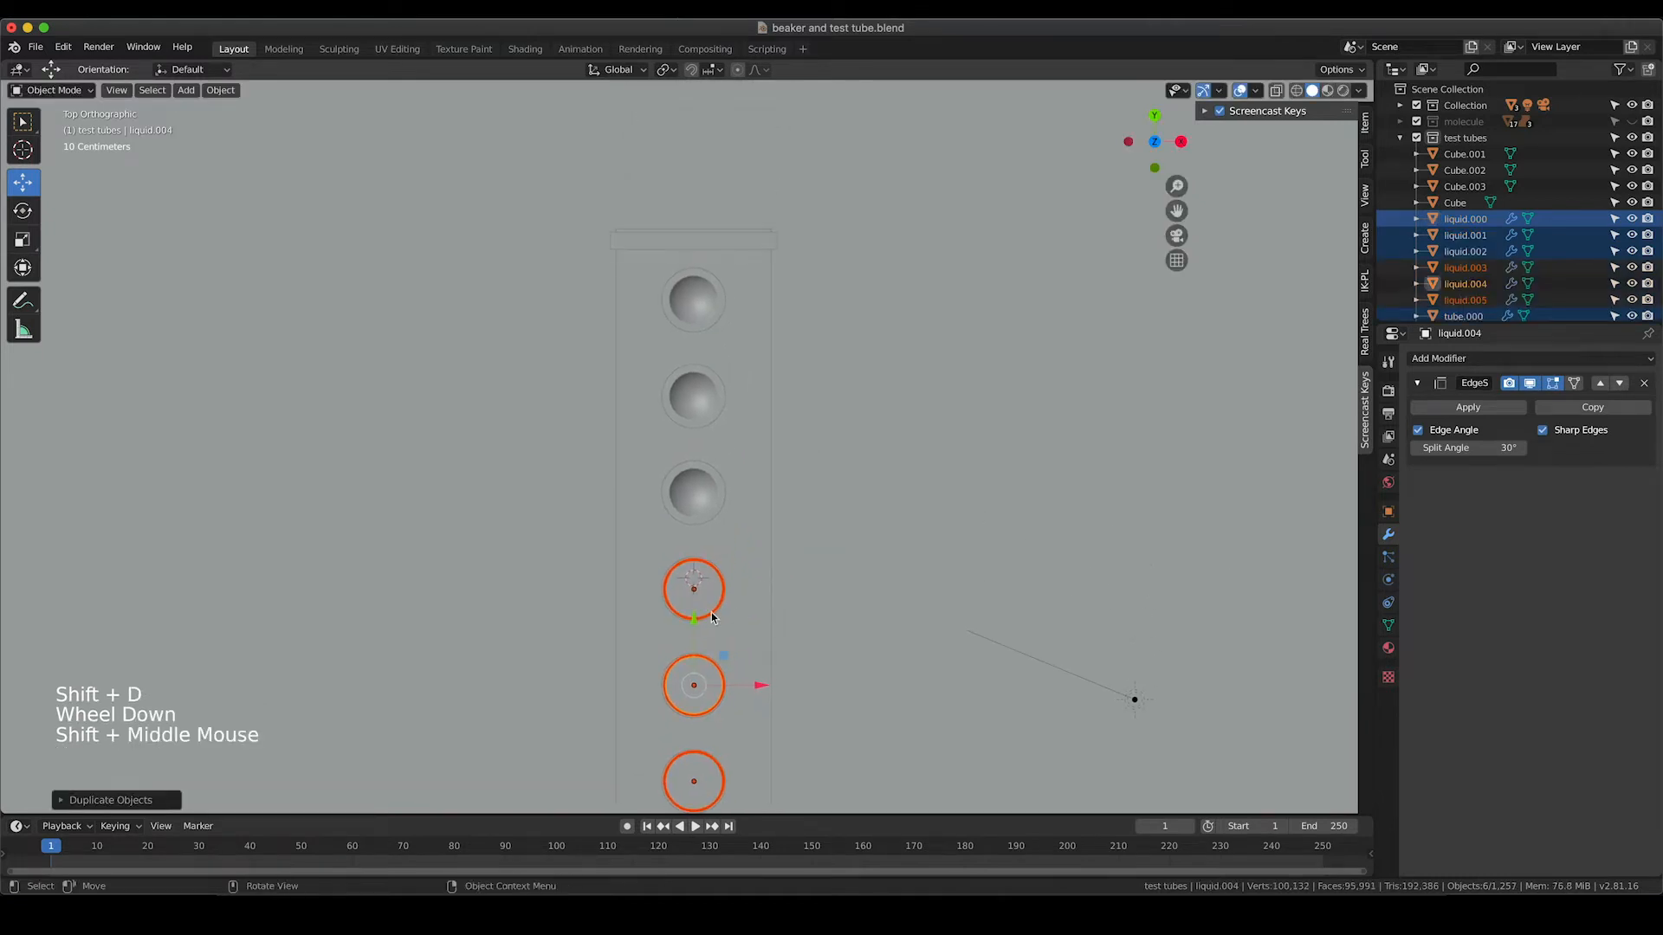
pyautogui.moveTo(697, 622); pyautogui.dragTo(702, 279)
pyautogui.scroll(2, 736, 462)
pyautogui.scroll(2, 737, 462)
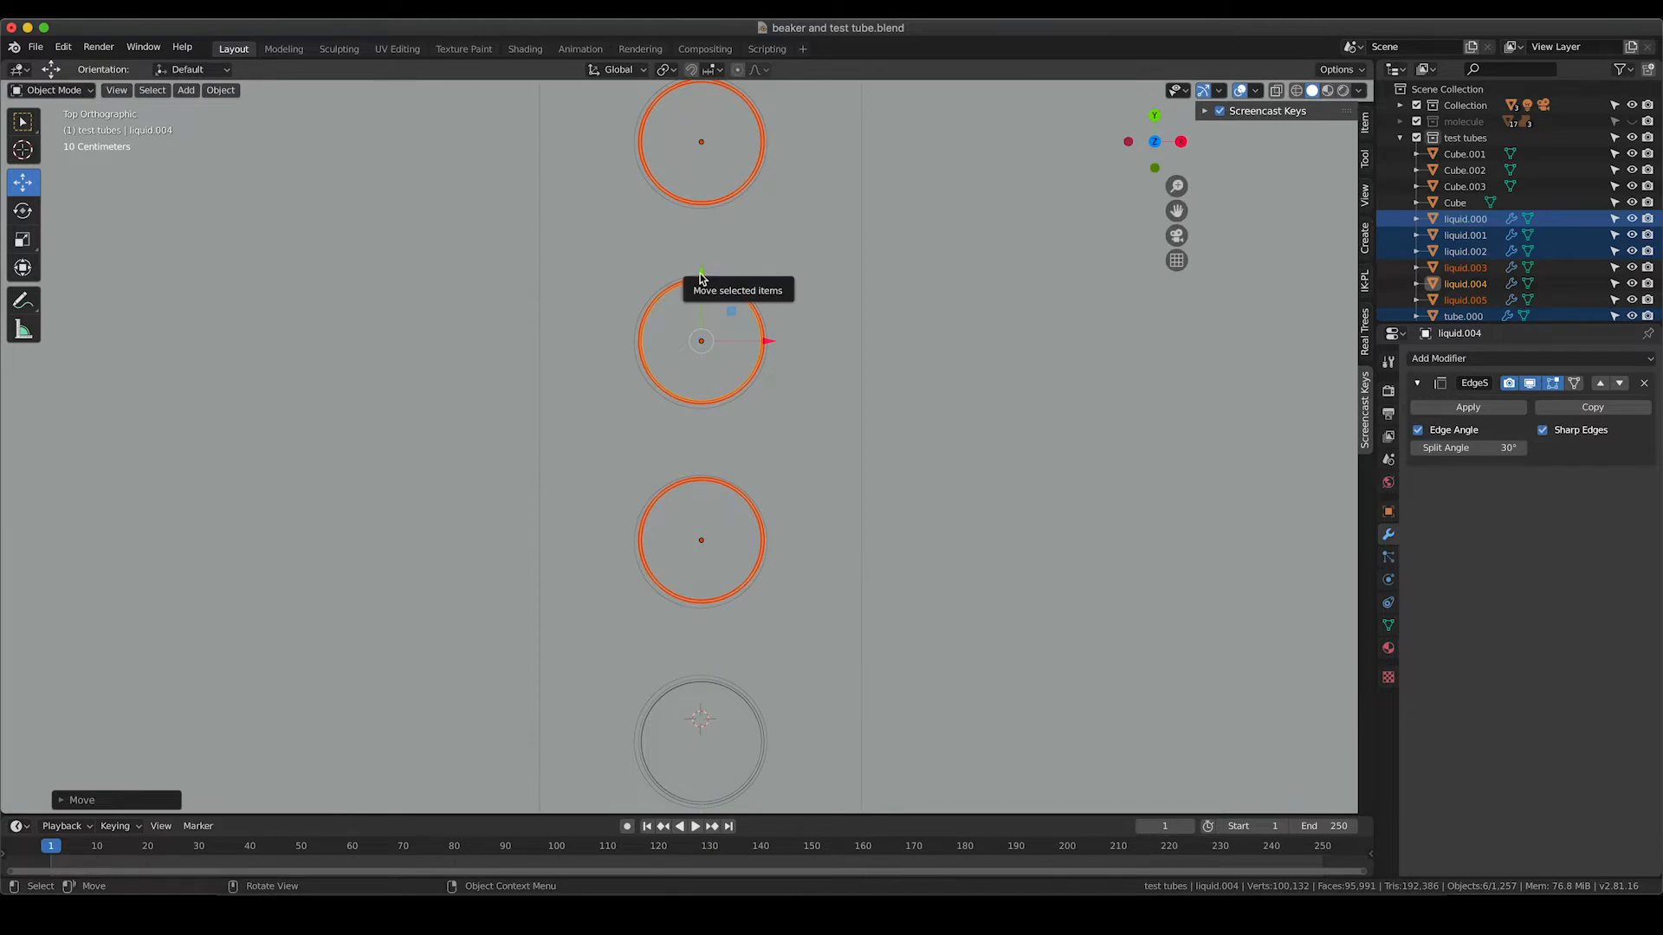
# Return to the camera view, deselect the tubes, and switch the viewport to rendered shading
pyautogui.press('KP_0')
pyautogui.click(1141, 542)
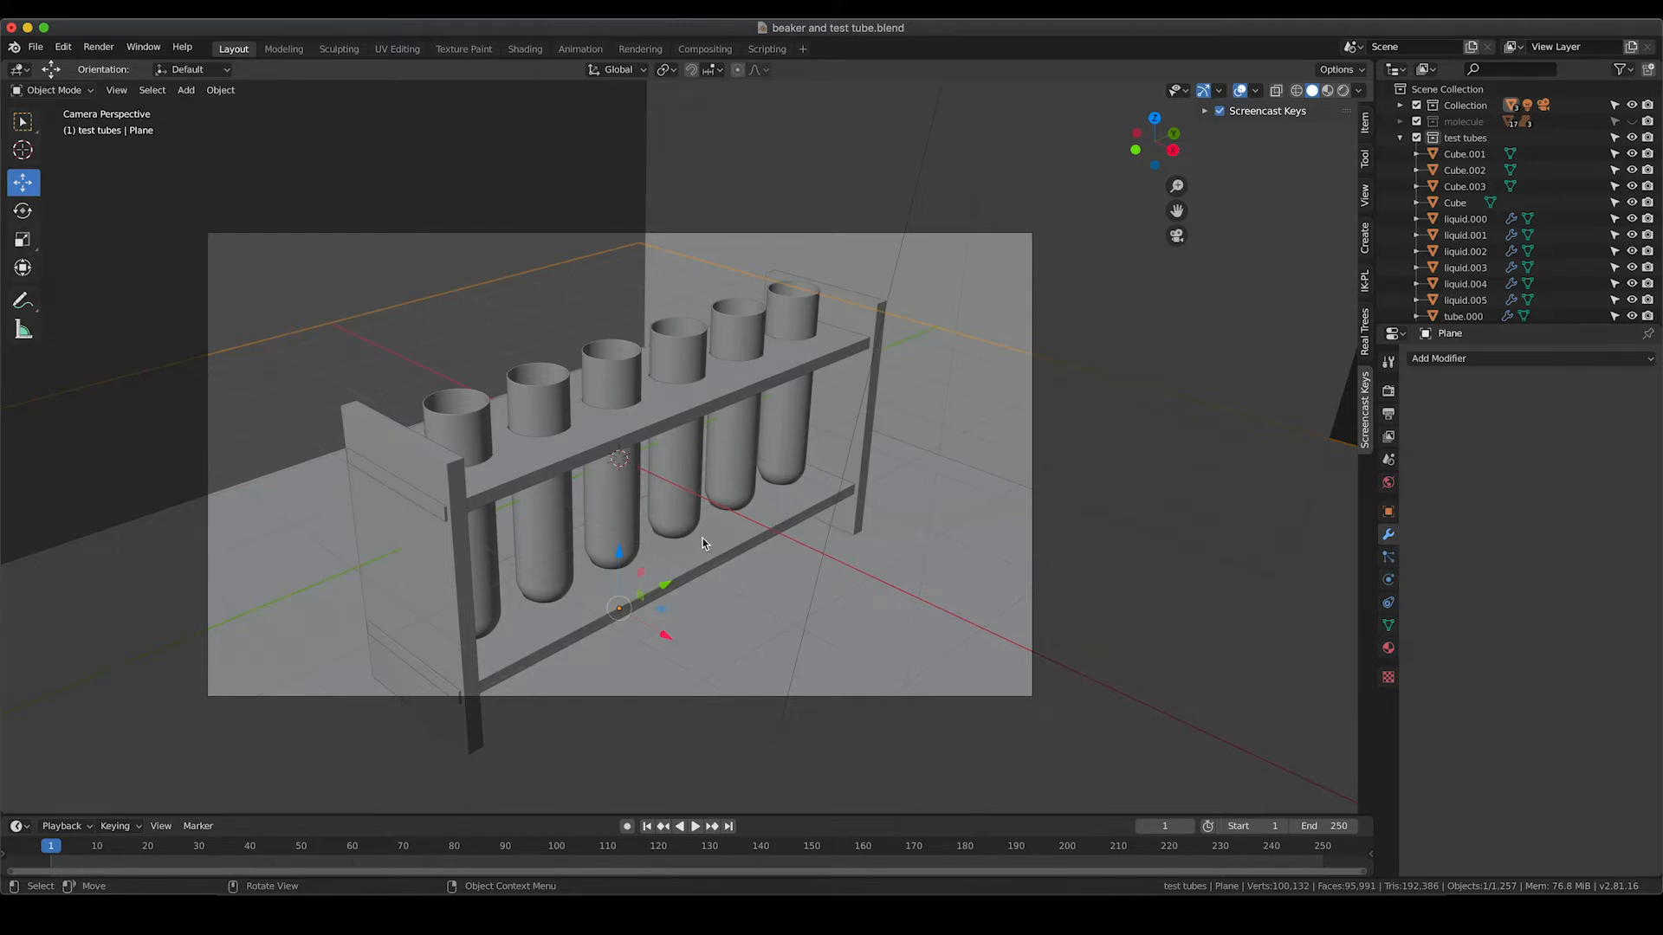
pyautogui.press('z')
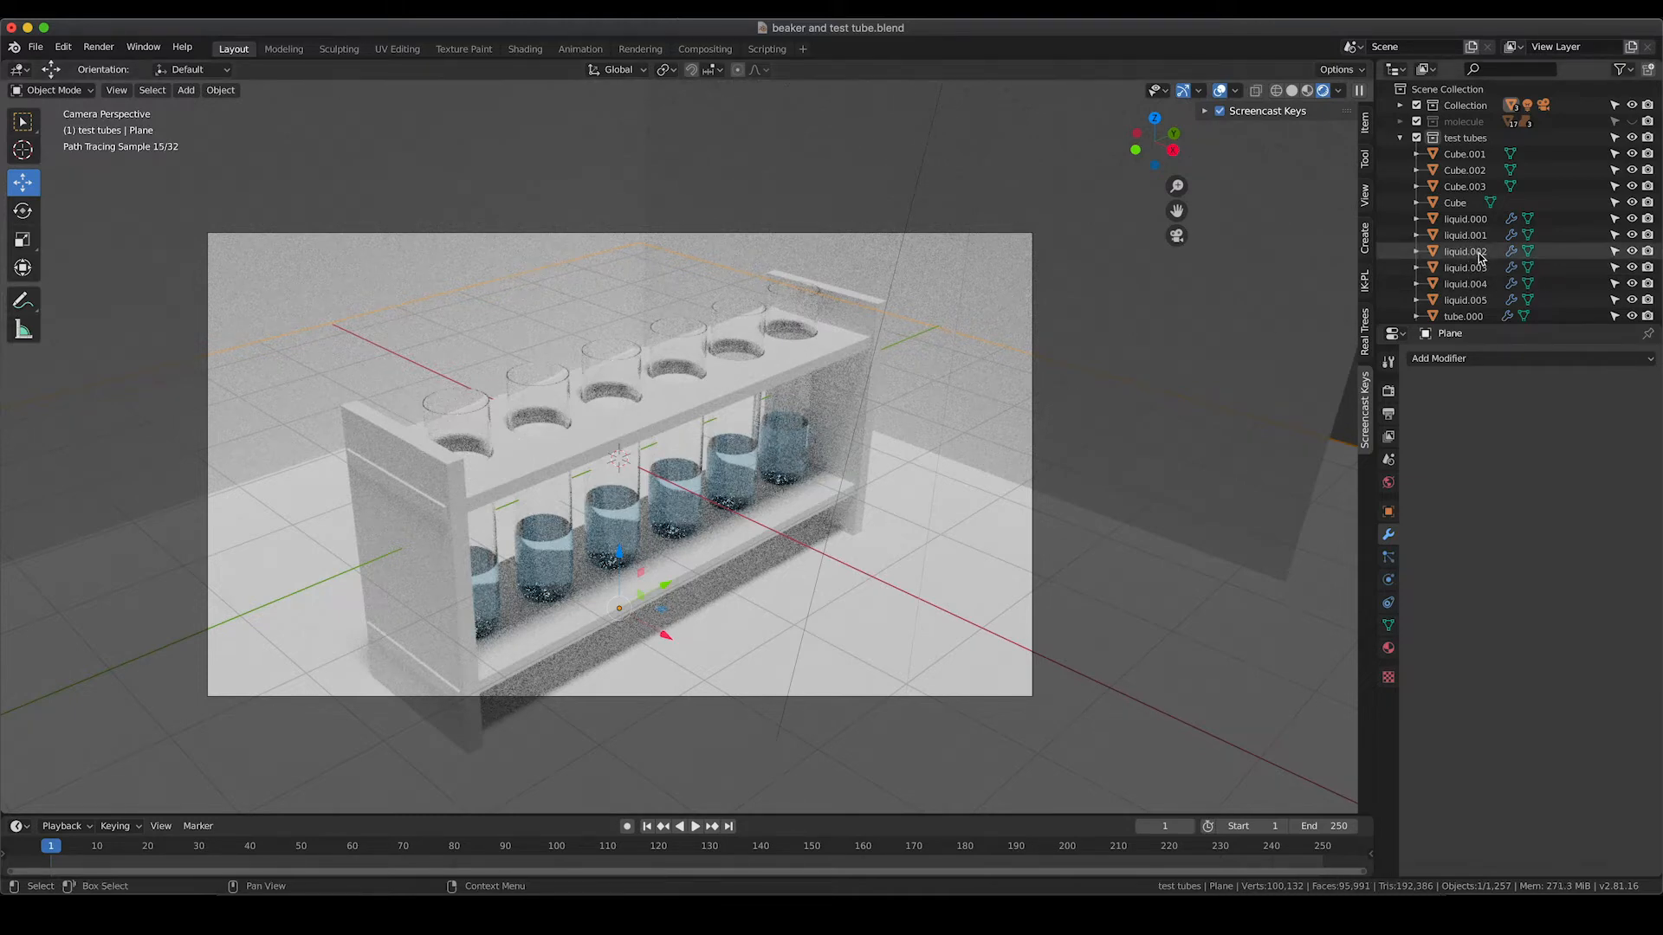
# Give liquid.004 its own single-user copy of the water material and change its Glass BSDF colour to a deeper blue
pyautogui.scroll(-4, 1481, 210)
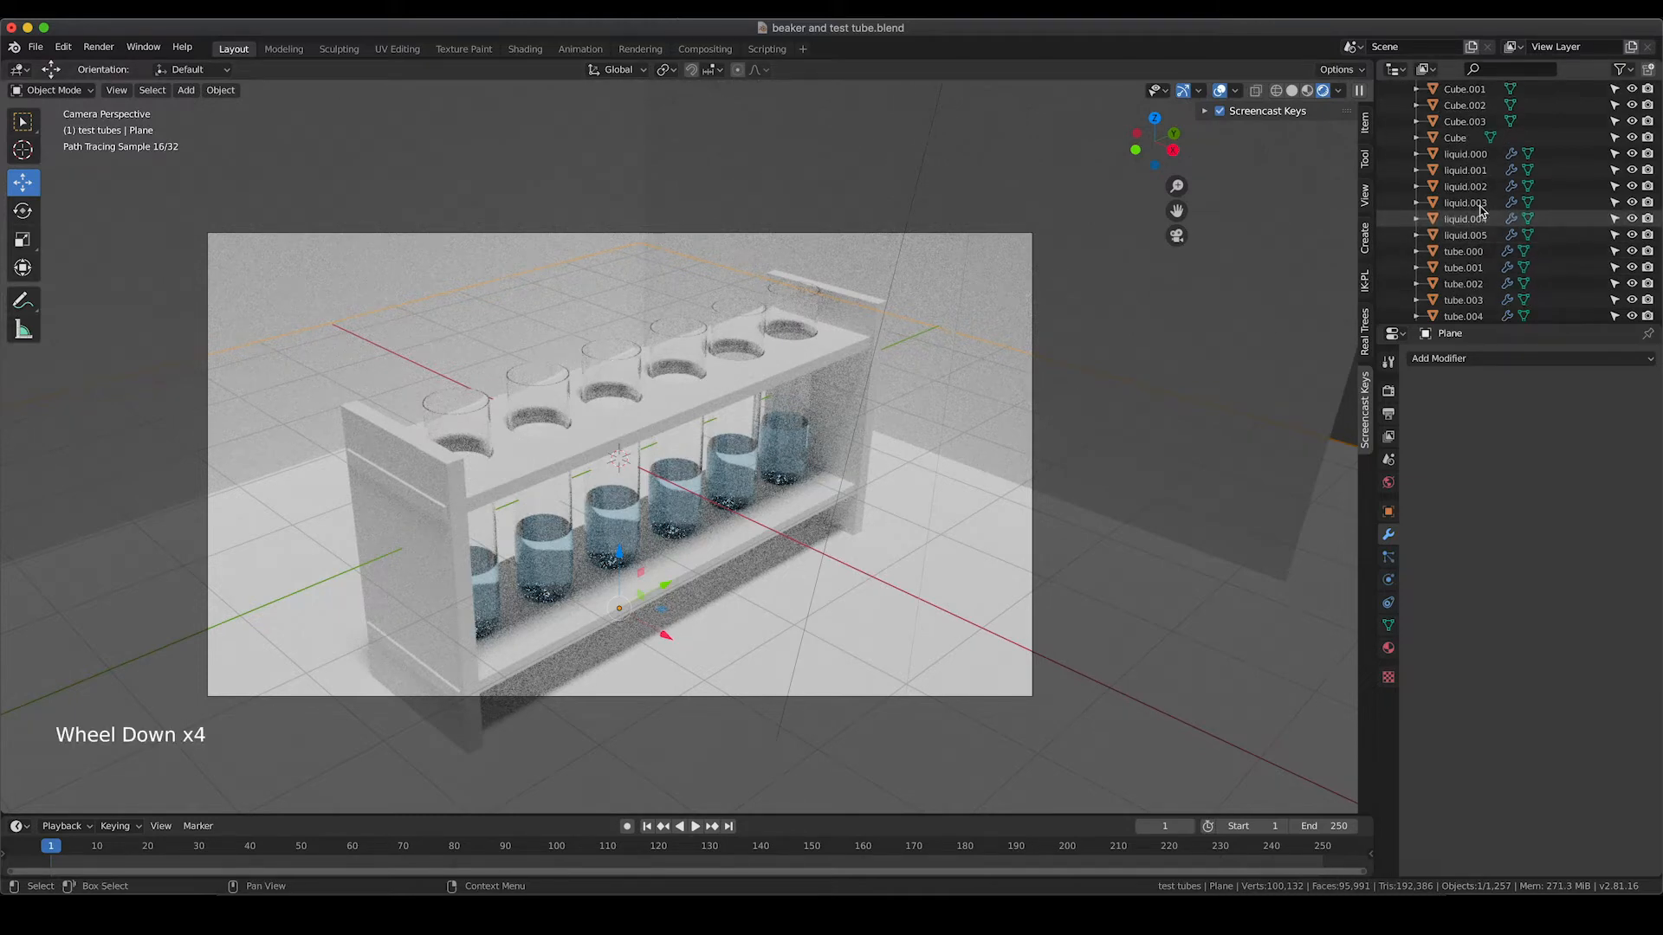
pyautogui.click(1472, 155)
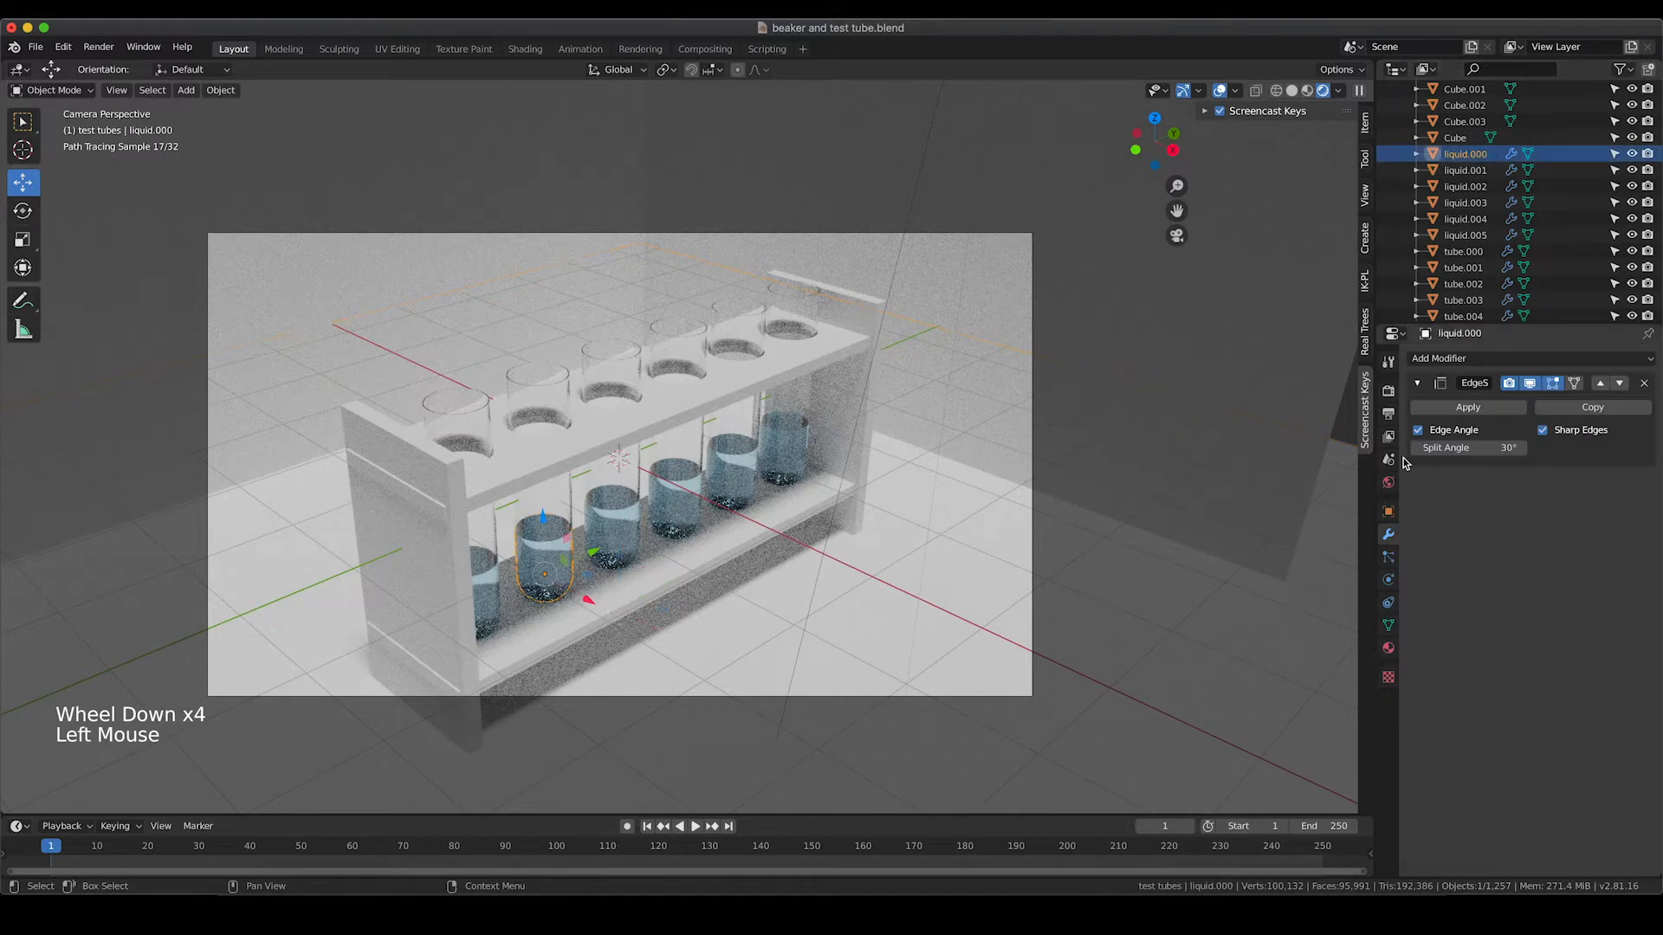
pyautogui.click(1388, 649)
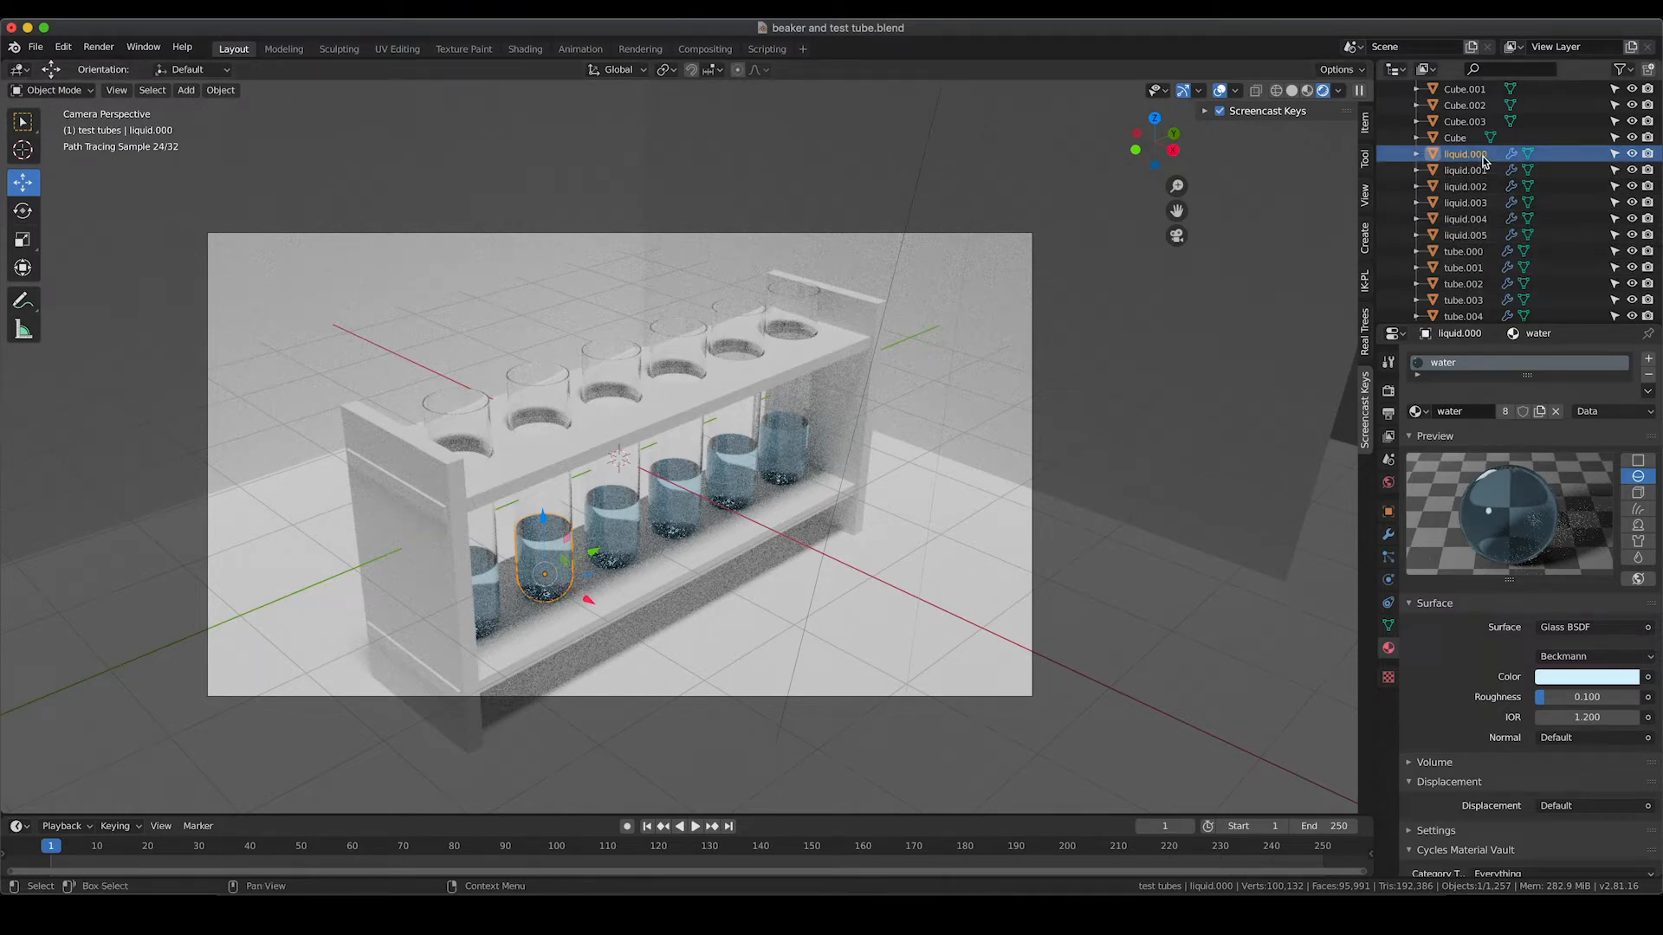
pyautogui.click(1482, 239)
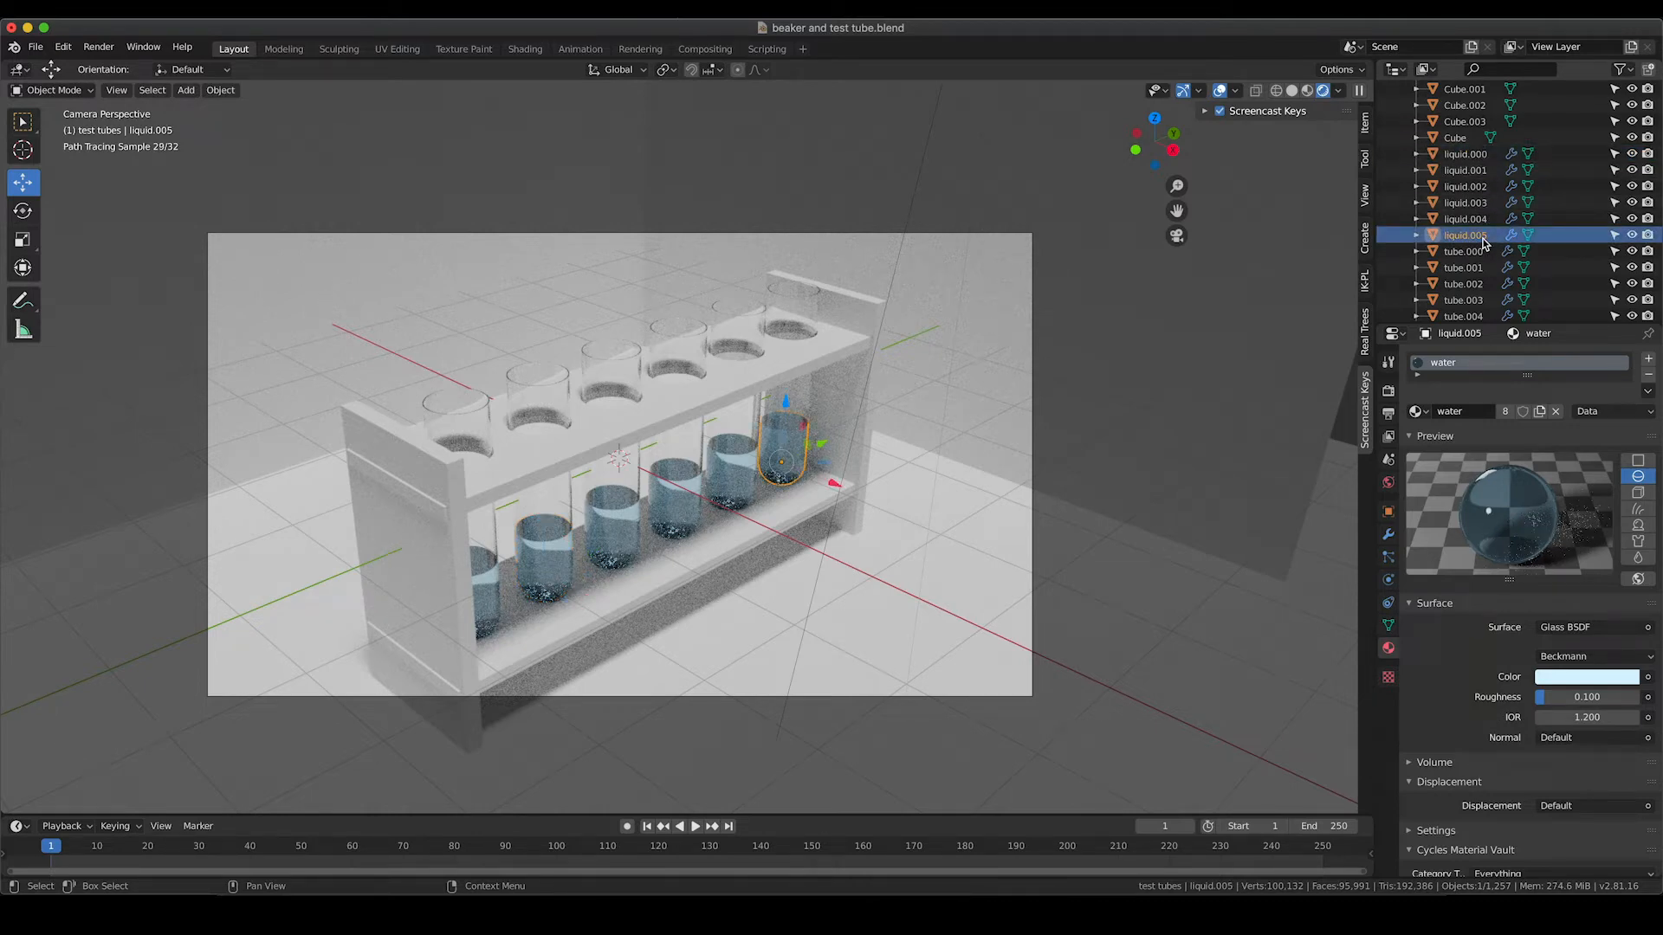
pyautogui.click(1482, 221)
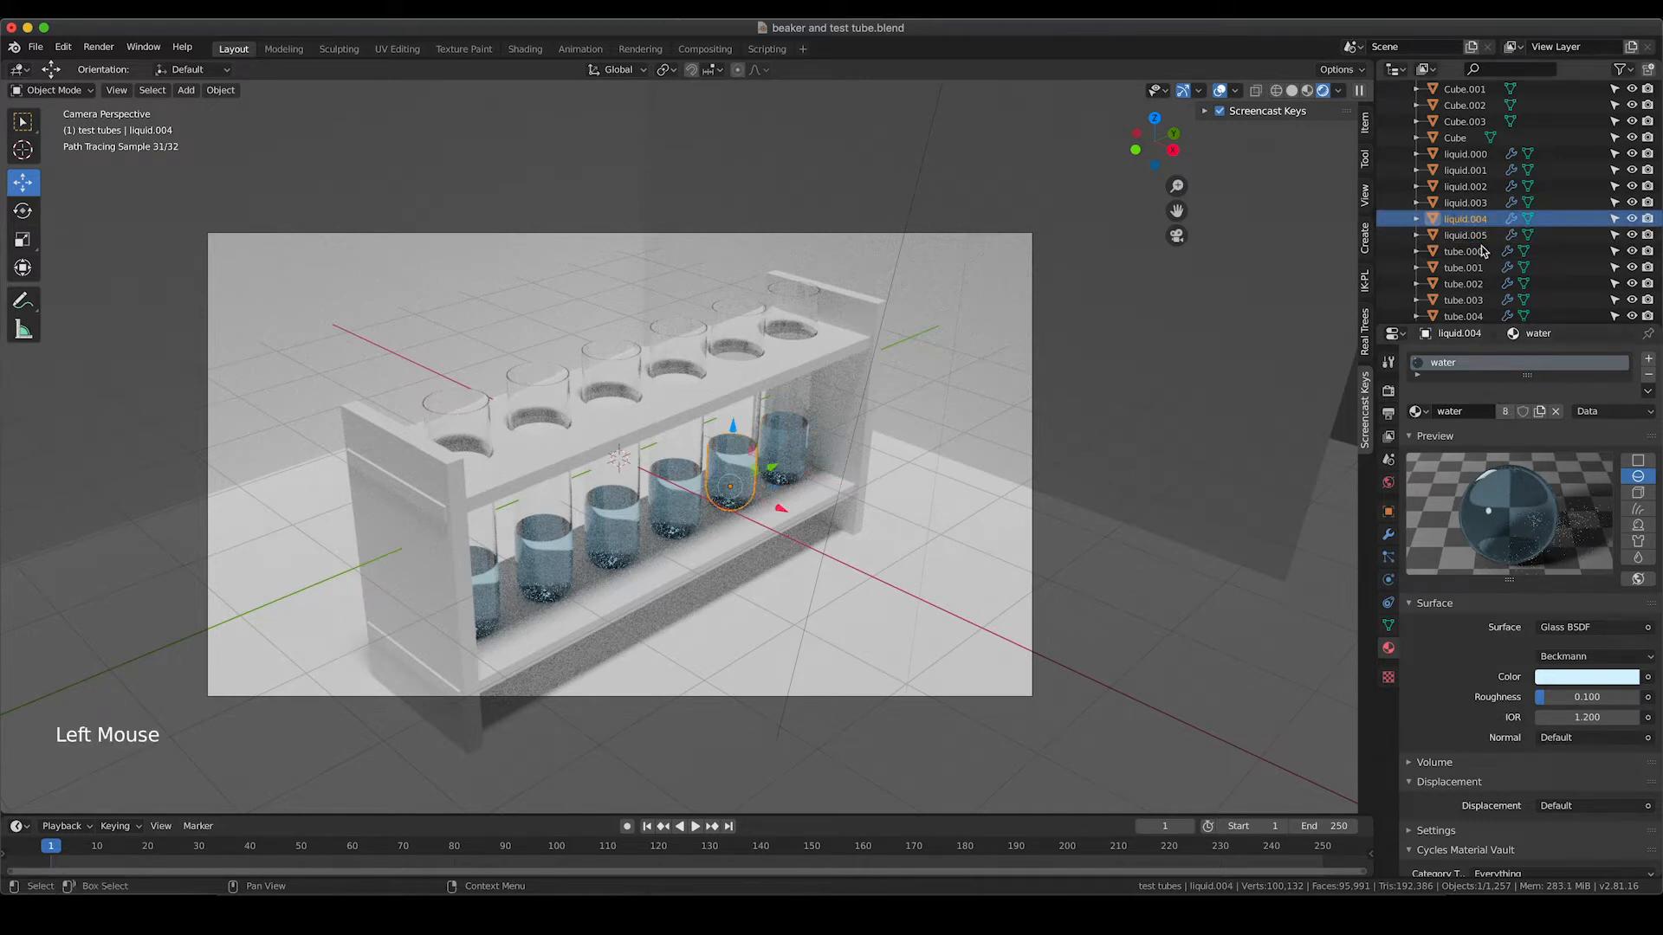
pyautogui.click(1505, 414)
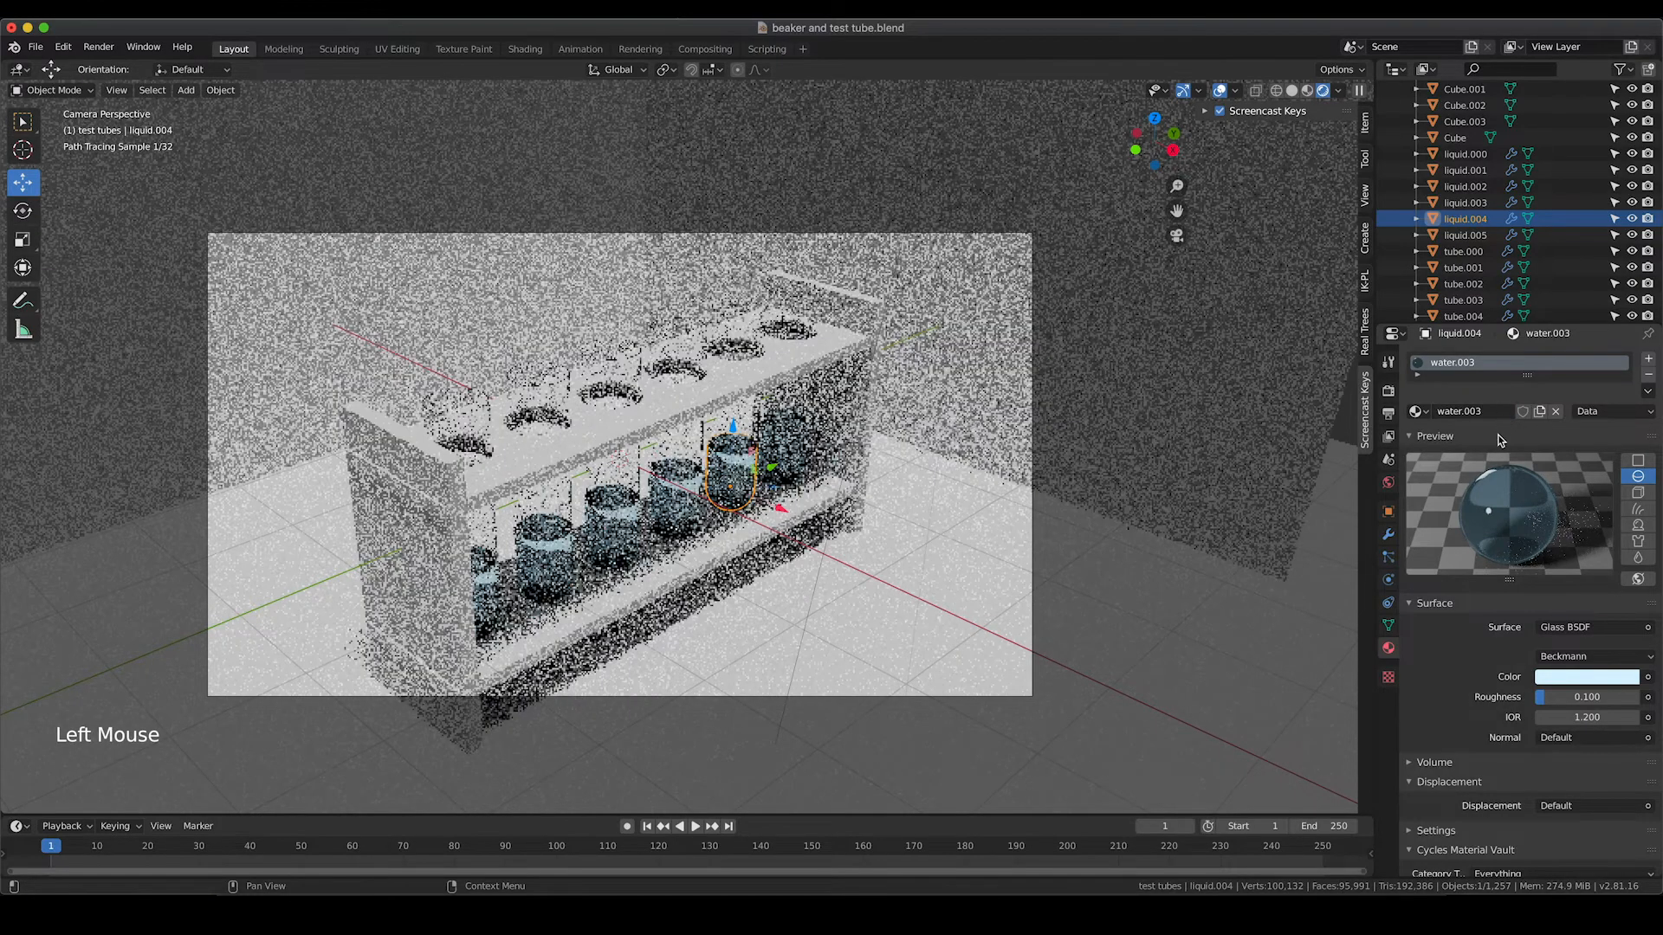
pyautogui.click(1585, 676)
pyautogui.moveTo(1558, 496); pyautogui.dragTo(1564, 484)
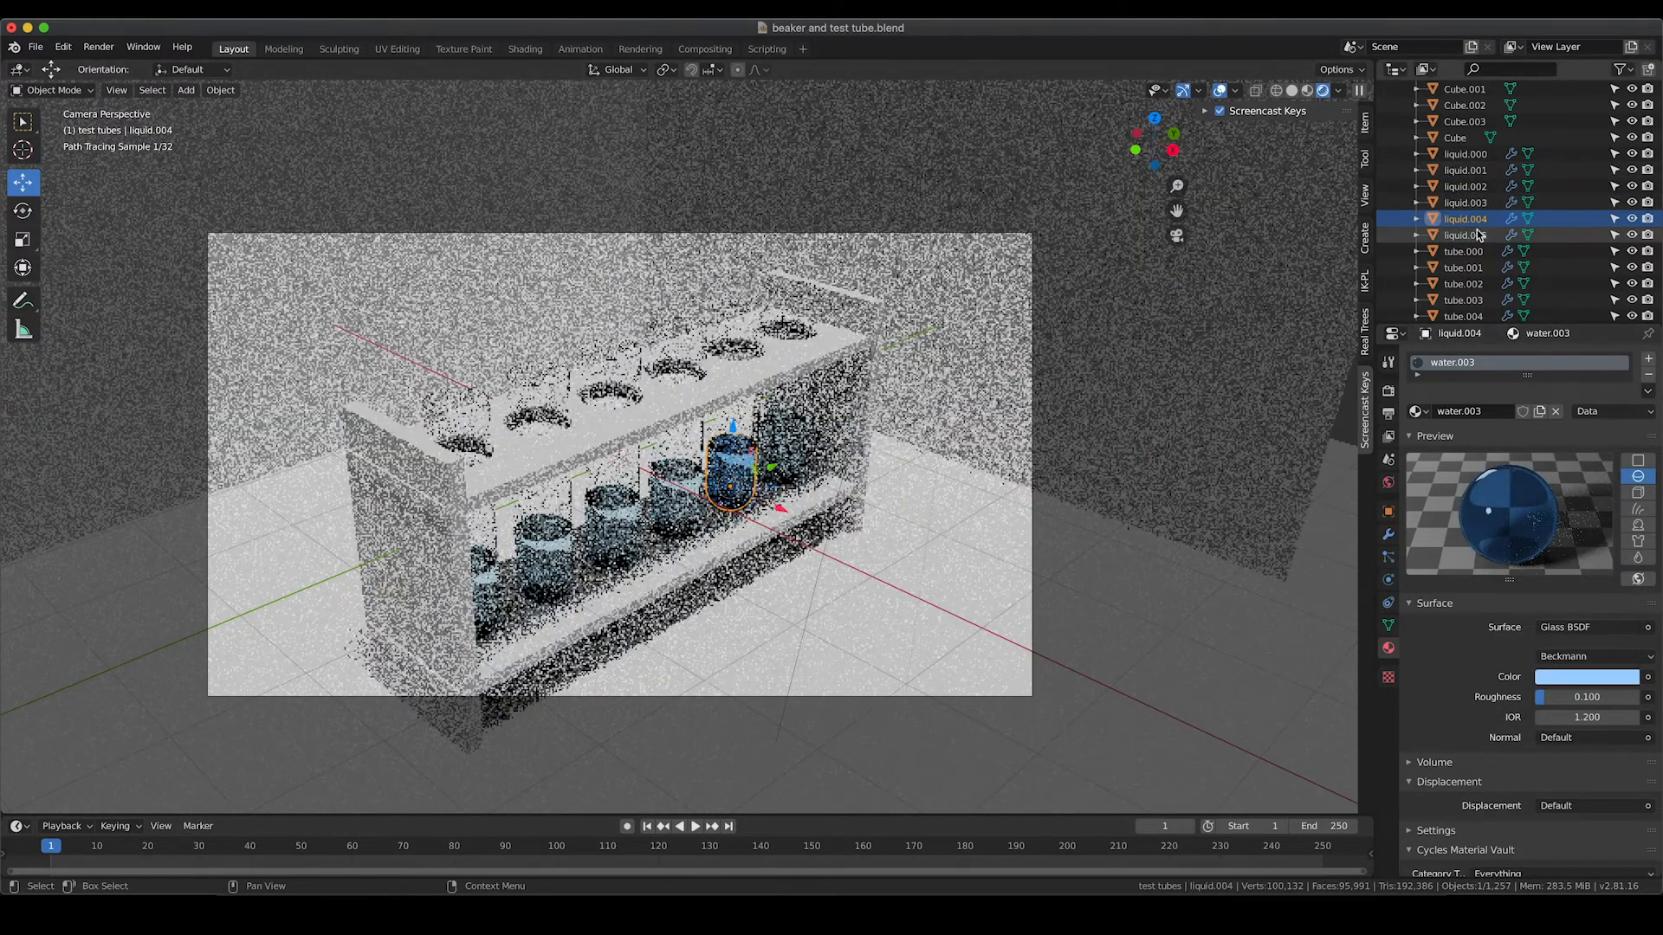
# Make liquid.003's water material single-user and set its colour to a richer blue with hue 0.576 and saturation 0.435
pyautogui.click(1464, 202)
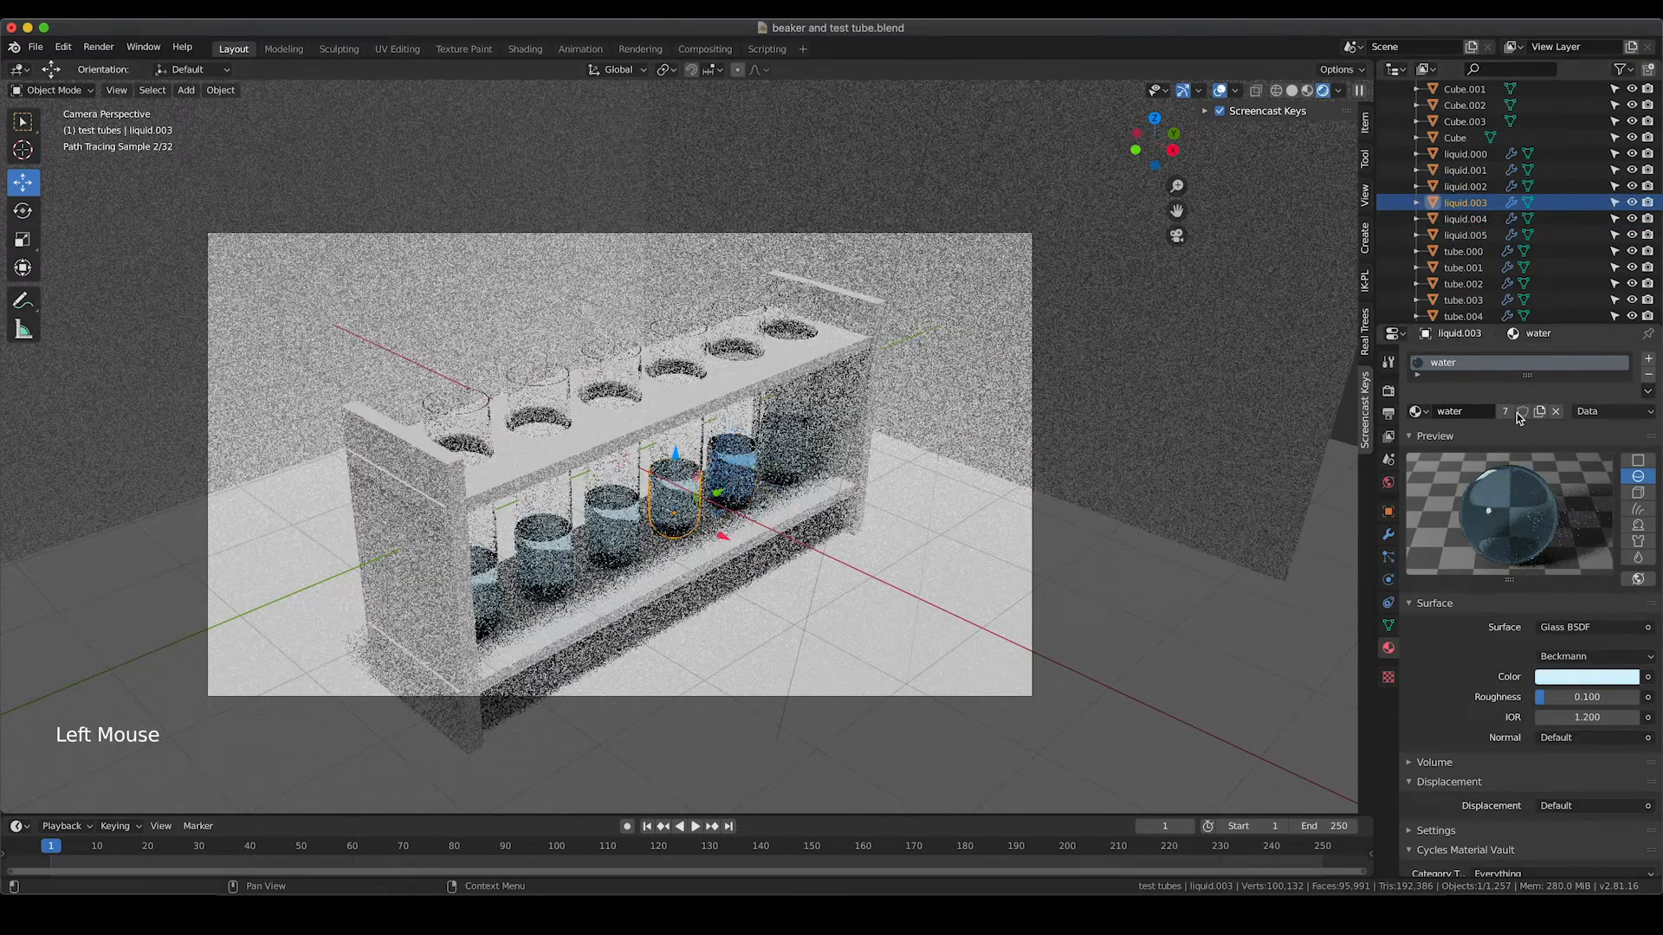
pyautogui.click(1505, 411)
pyautogui.click(1586, 677)
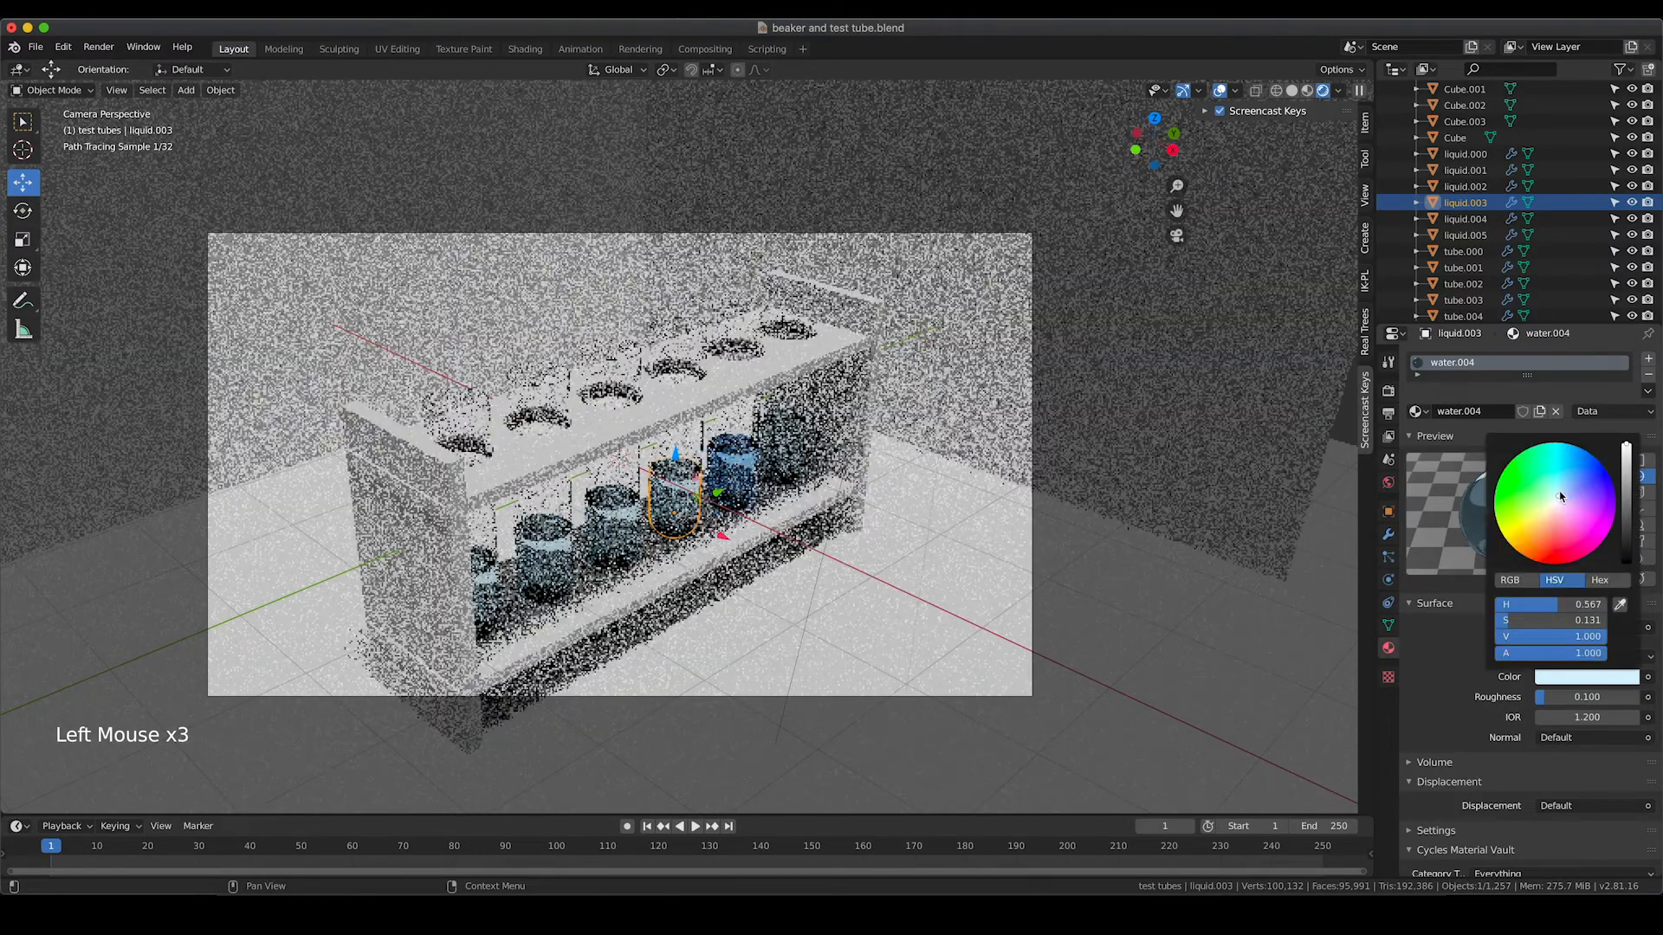
pyautogui.moveTo(1561, 496); pyautogui.dragTo(1567, 479)
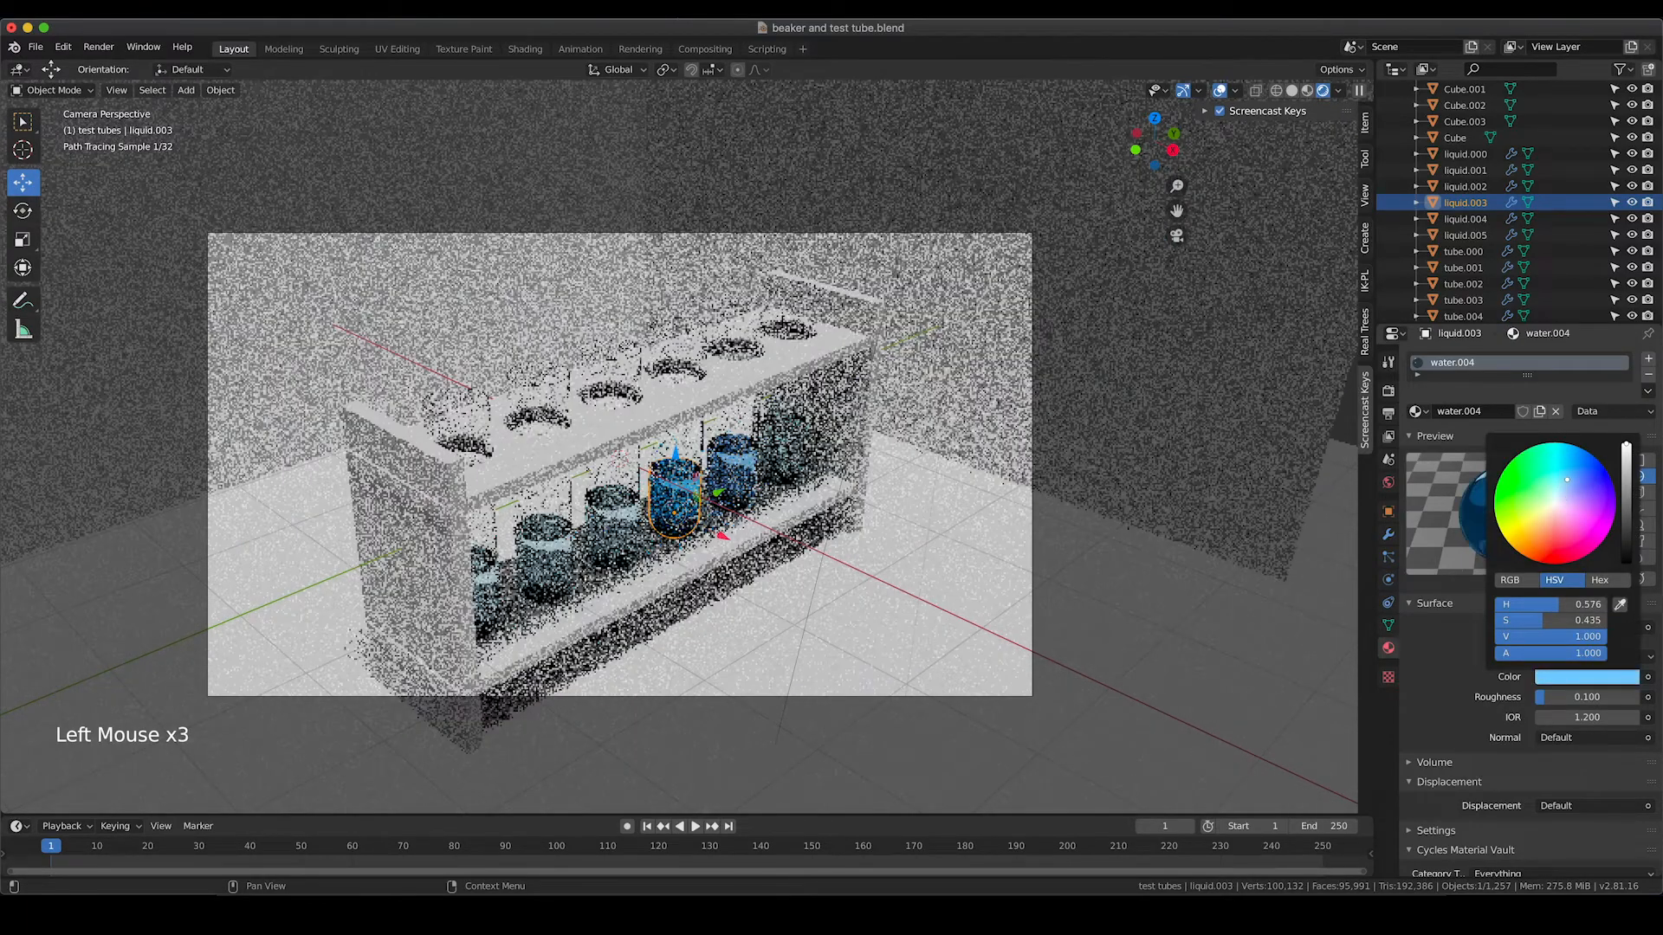
# Make liquid.002's water material single-user and change its Glass BSDF colour to a more saturated blue
pyautogui.click(1465, 186)
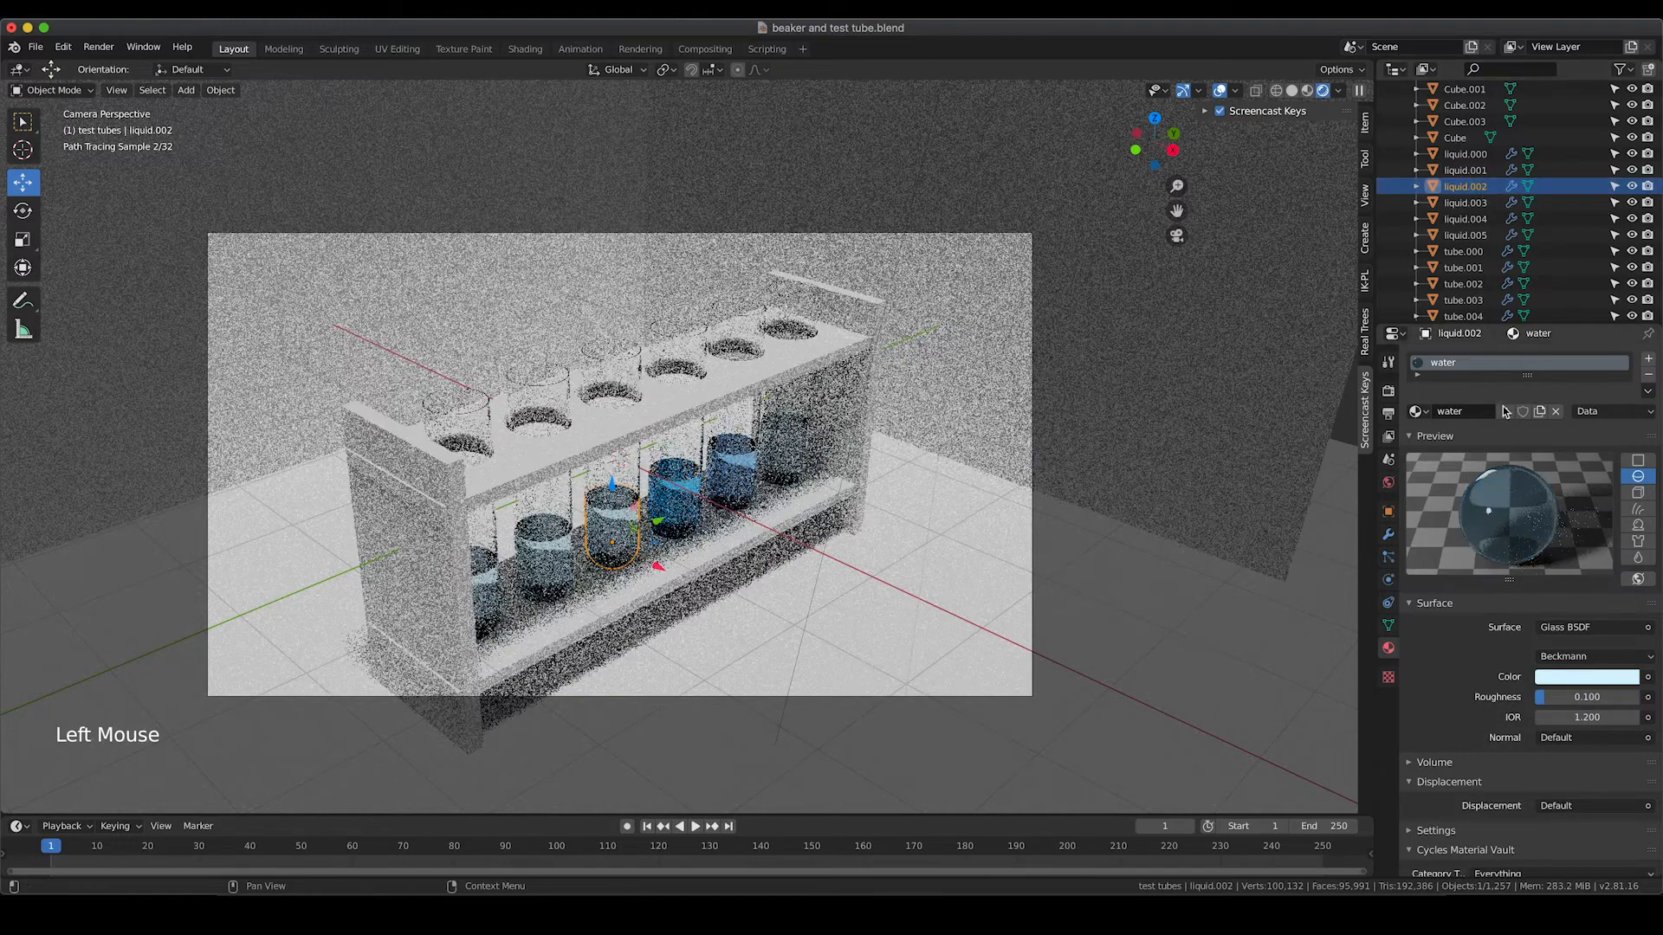
pyautogui.click(1505, 411)
pyautogui.click(1578, 676)
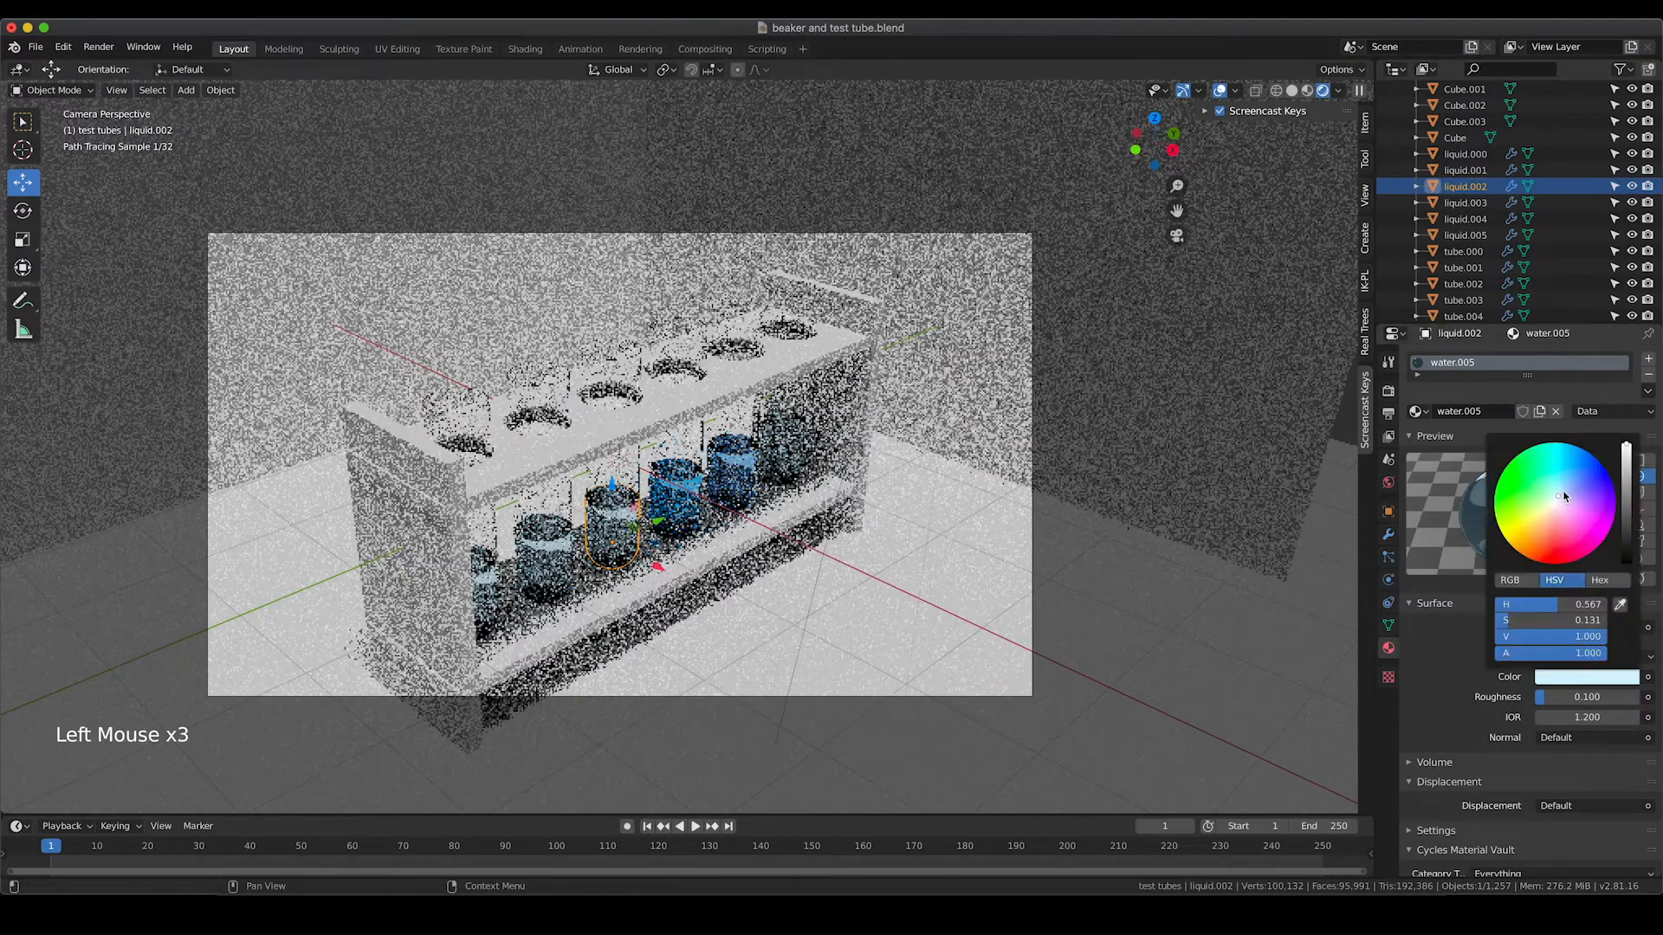
pyautogui.moveTo(1565, 497); pyautogui.dragTo(1570, 470)
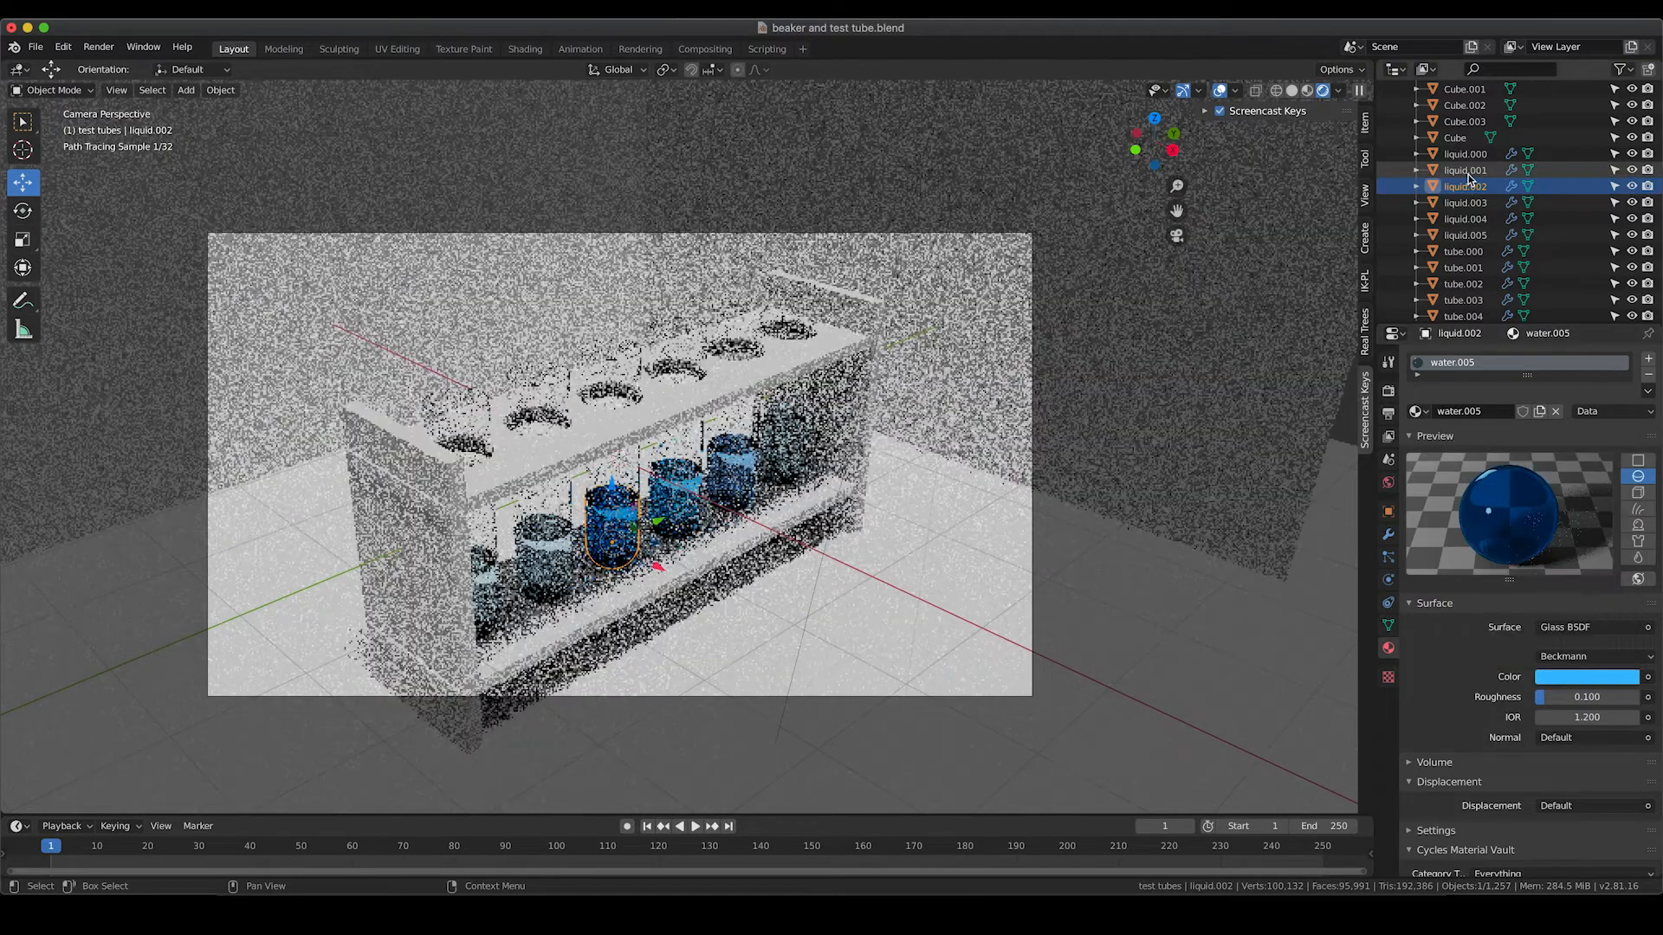
# Give liquid.000 its own single-user water material and set its colour to a vivid blue with hue about 0.57 and saturation about 0.6
pyautogui.click(1468, 174)
pyautogui.click(1463, 156)
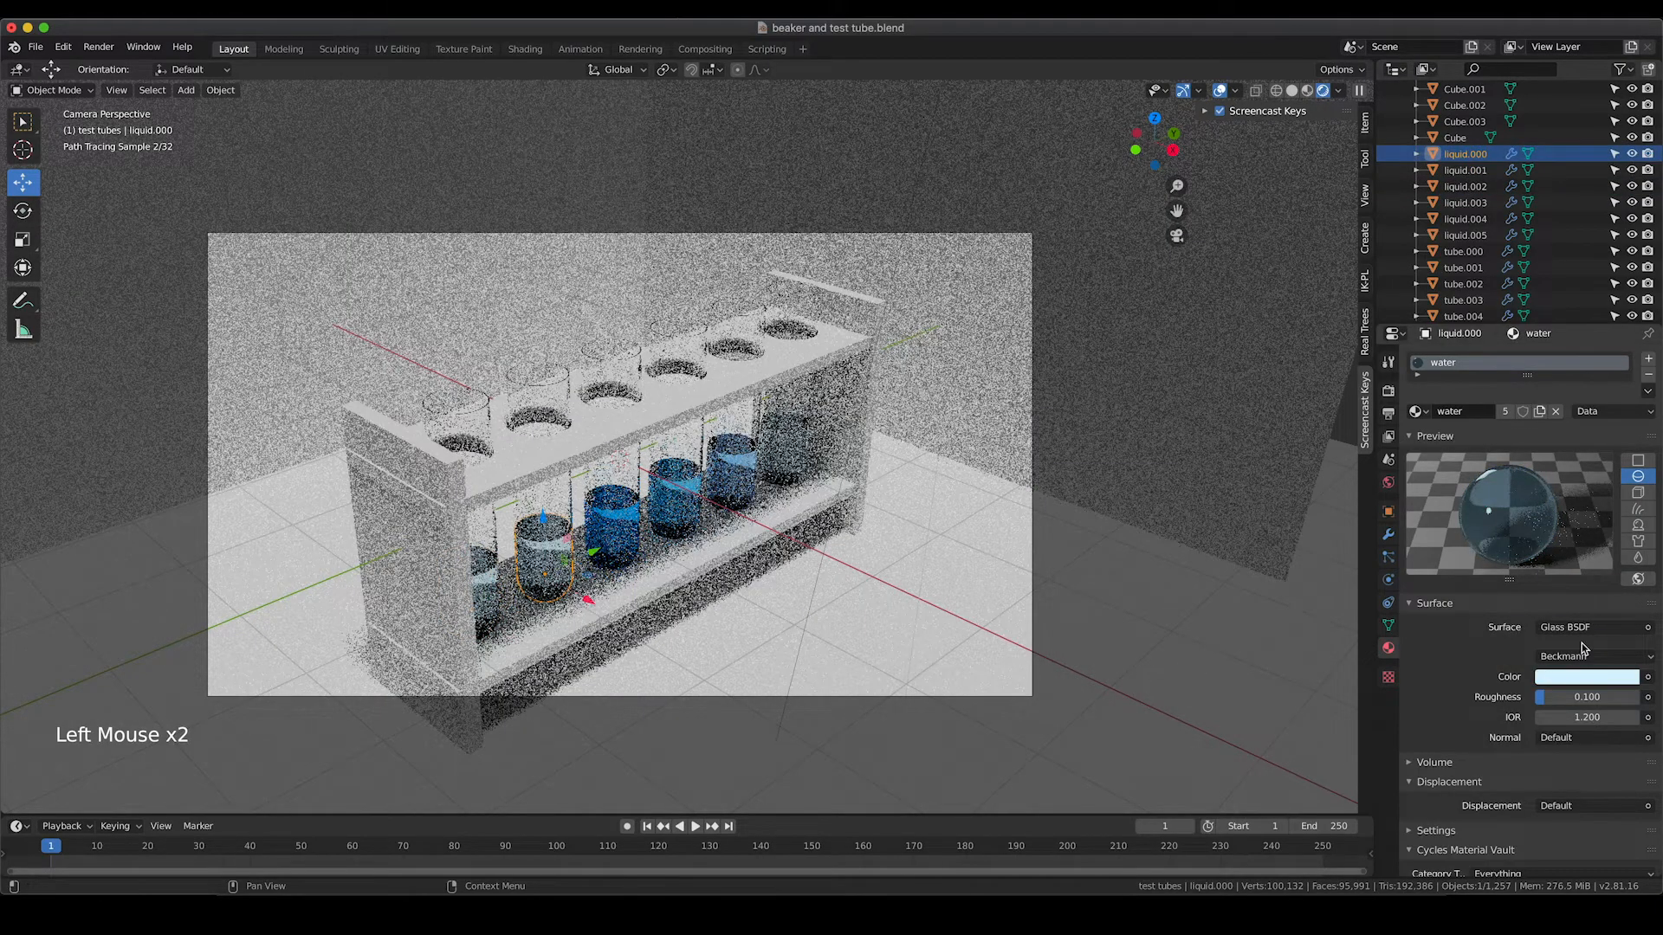
pyautogui.click(1505, 411)
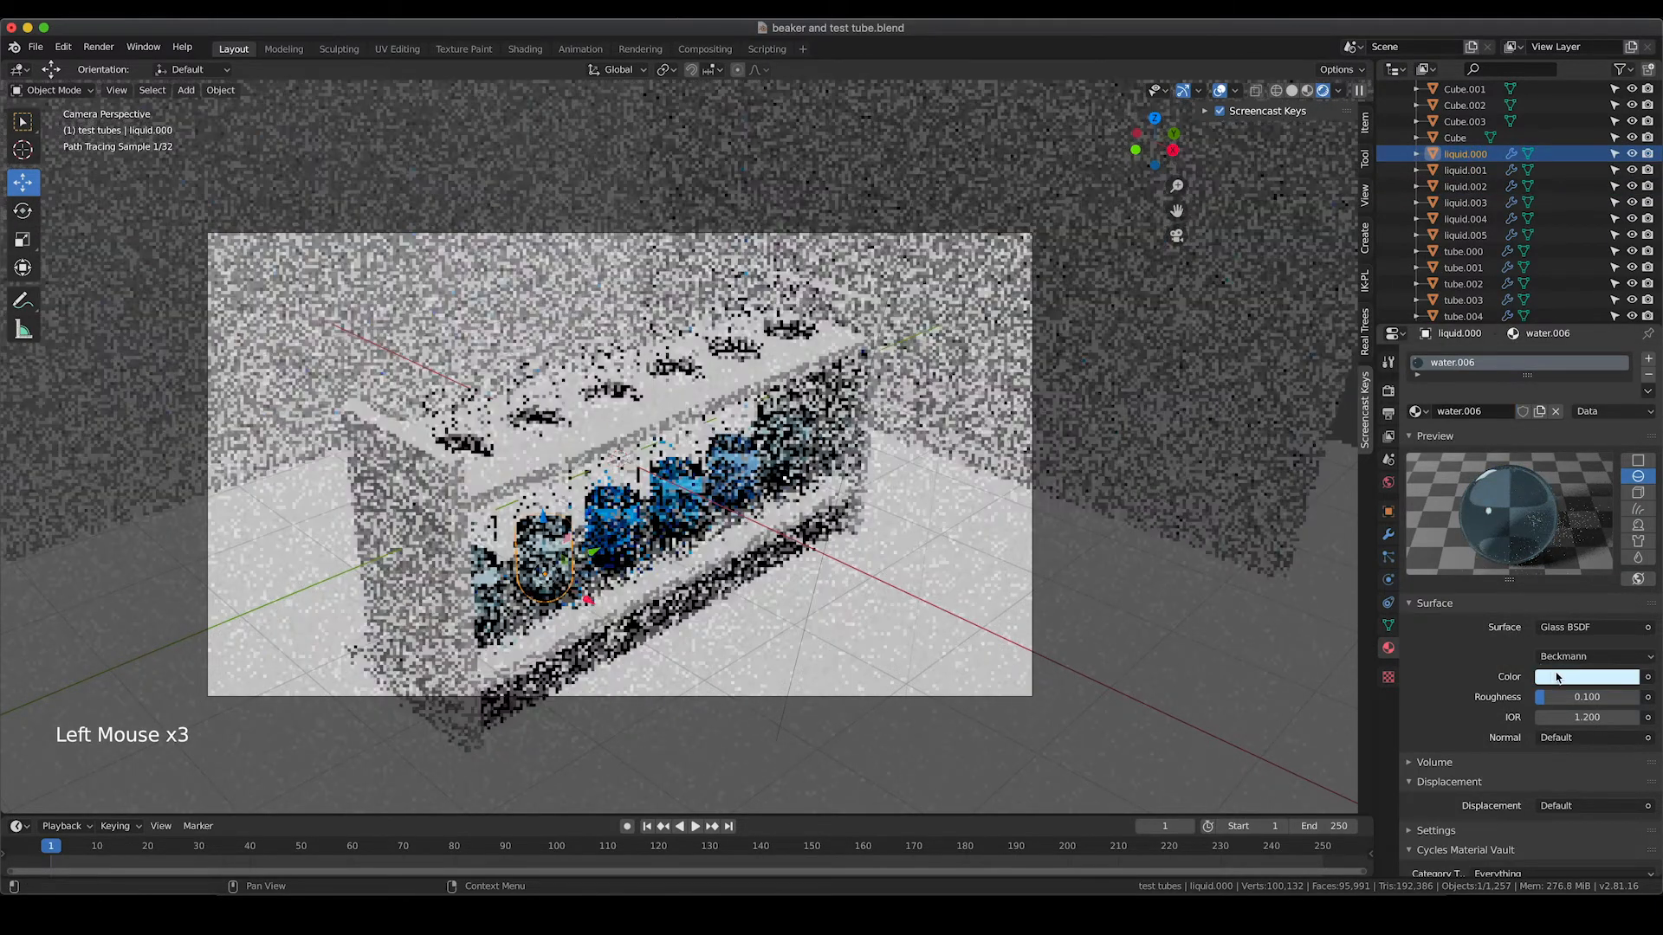
pyautogui.click(1557, 677)
pyautogui.click(1576, 677)
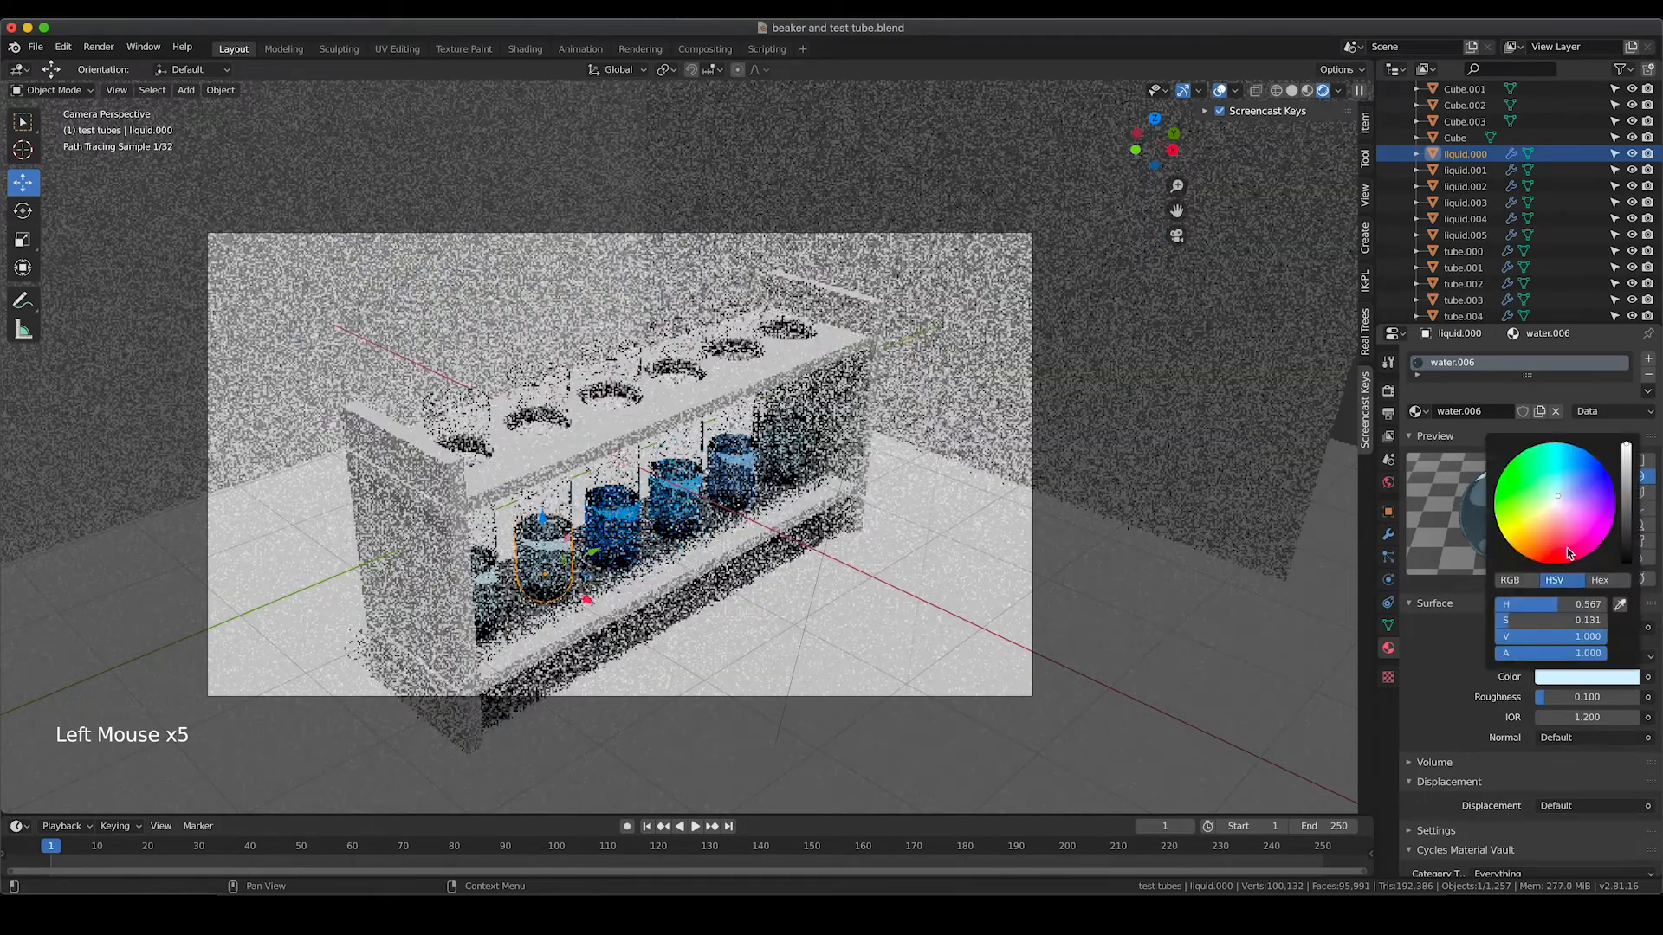
pyautogui.moveTo(1559, 496); pyautogui.dragTo(1570, 472)
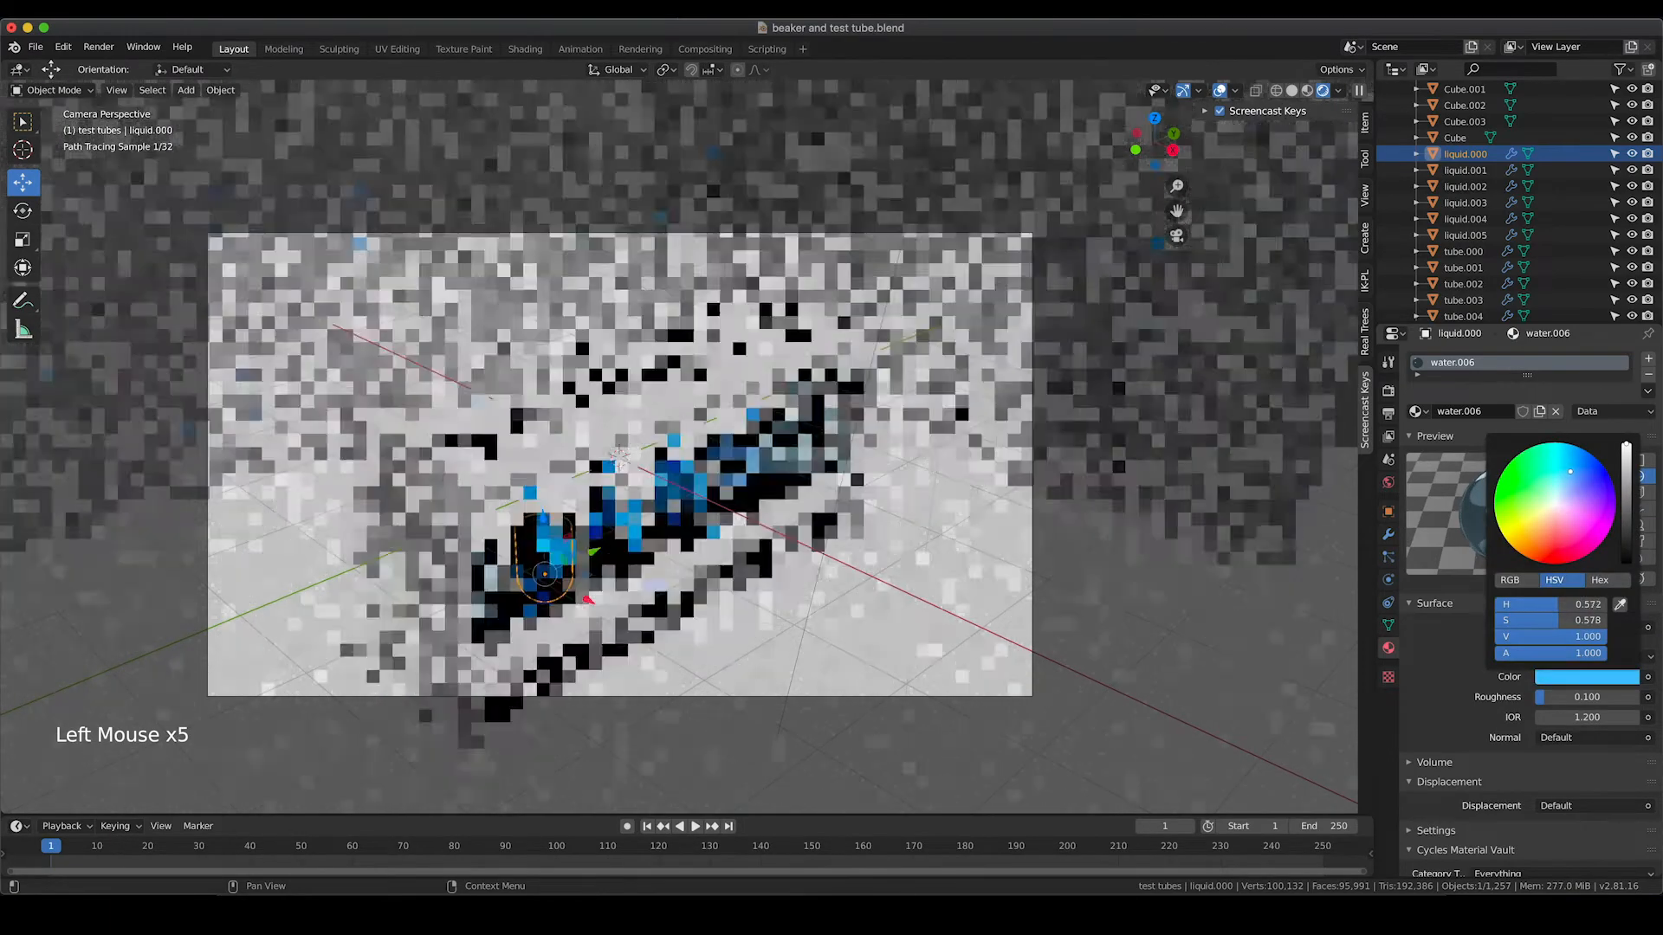
# Make liquid.001's water material single-user and set its colour to the darkest blue of the row
pyautogui.click(1457, 170)
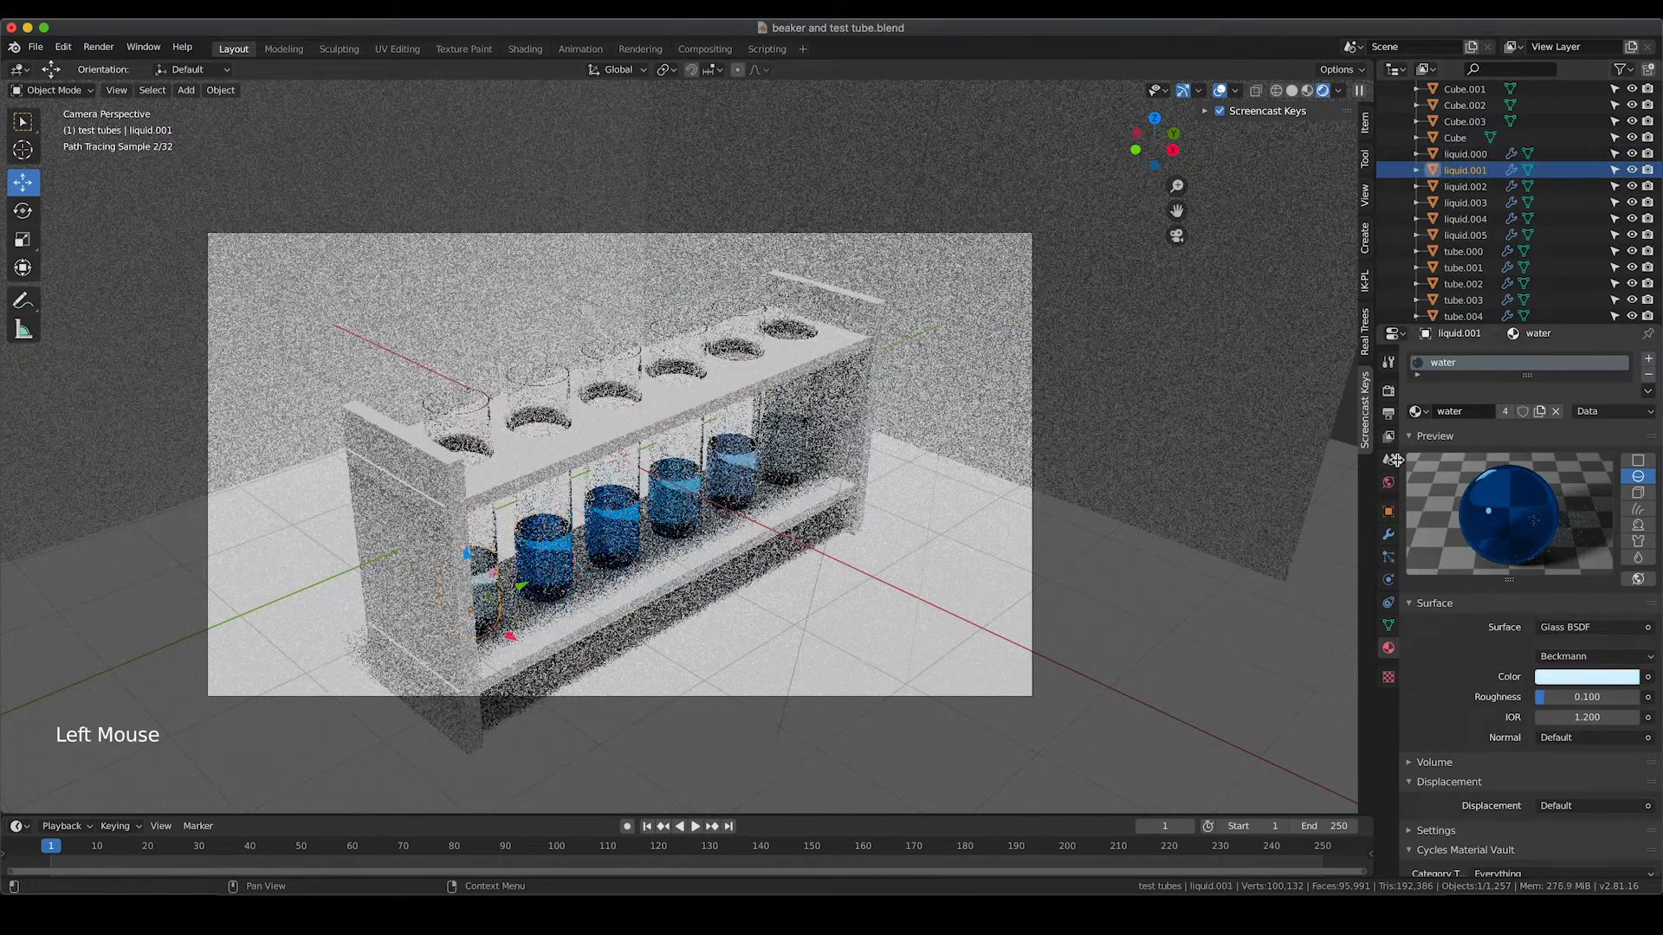
pyautogui.click(1512, 414)
pyautogui.click(1568, 674)
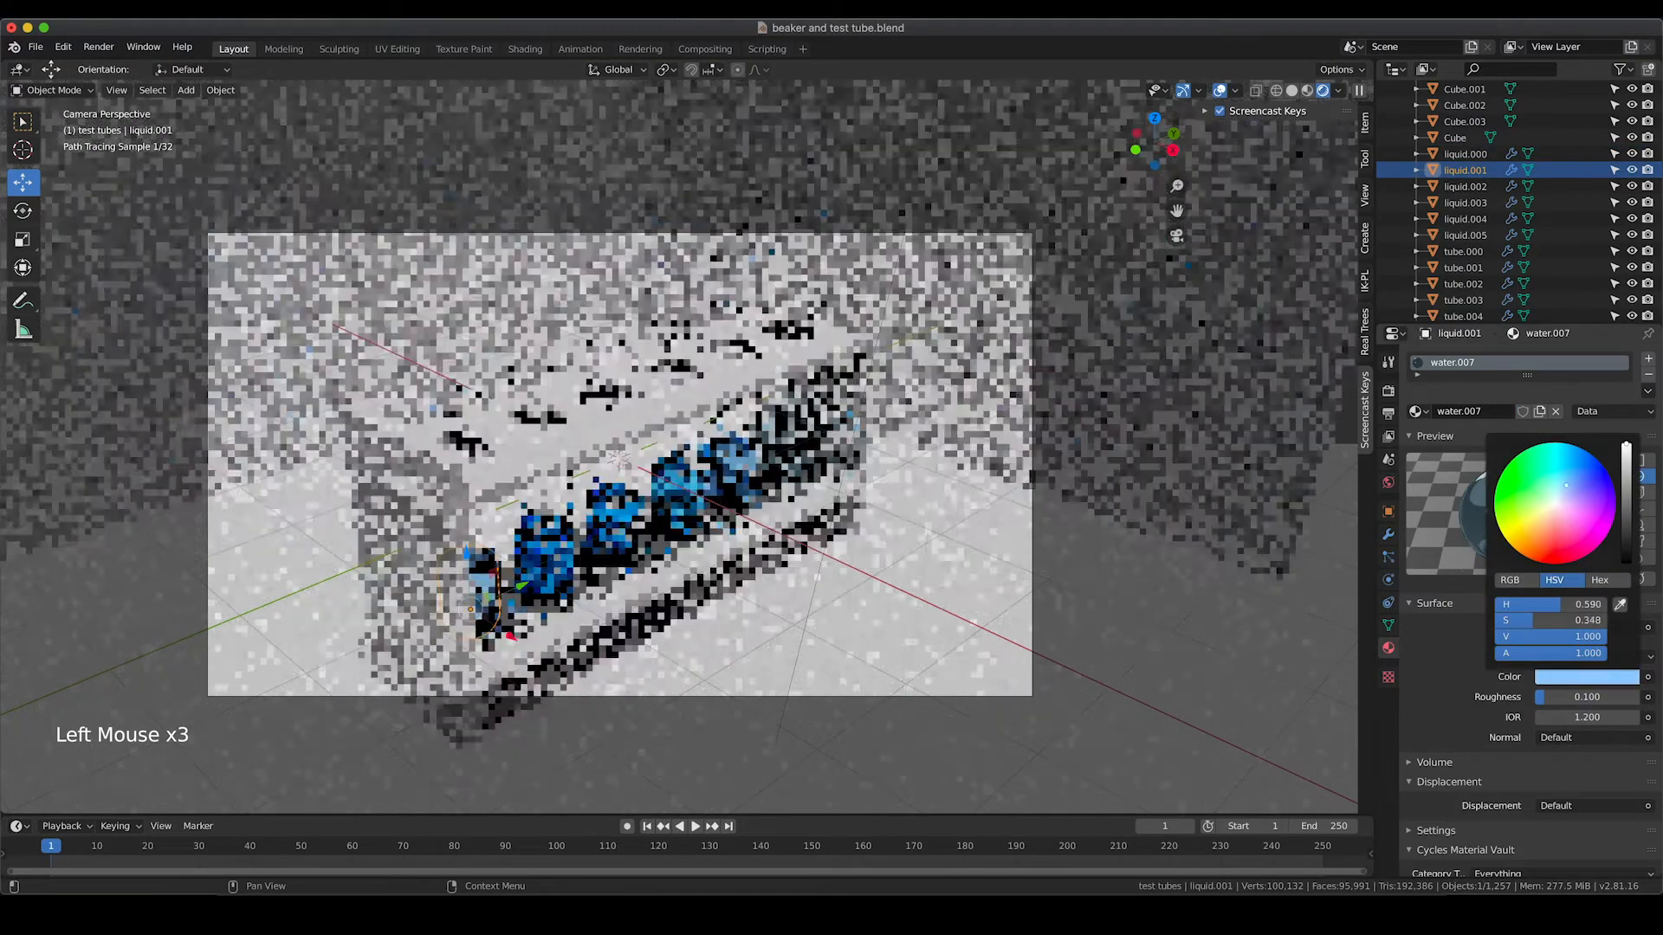
pyautogui.moveTo(1566, 485); pyautogui.dragTo(1577, 456)
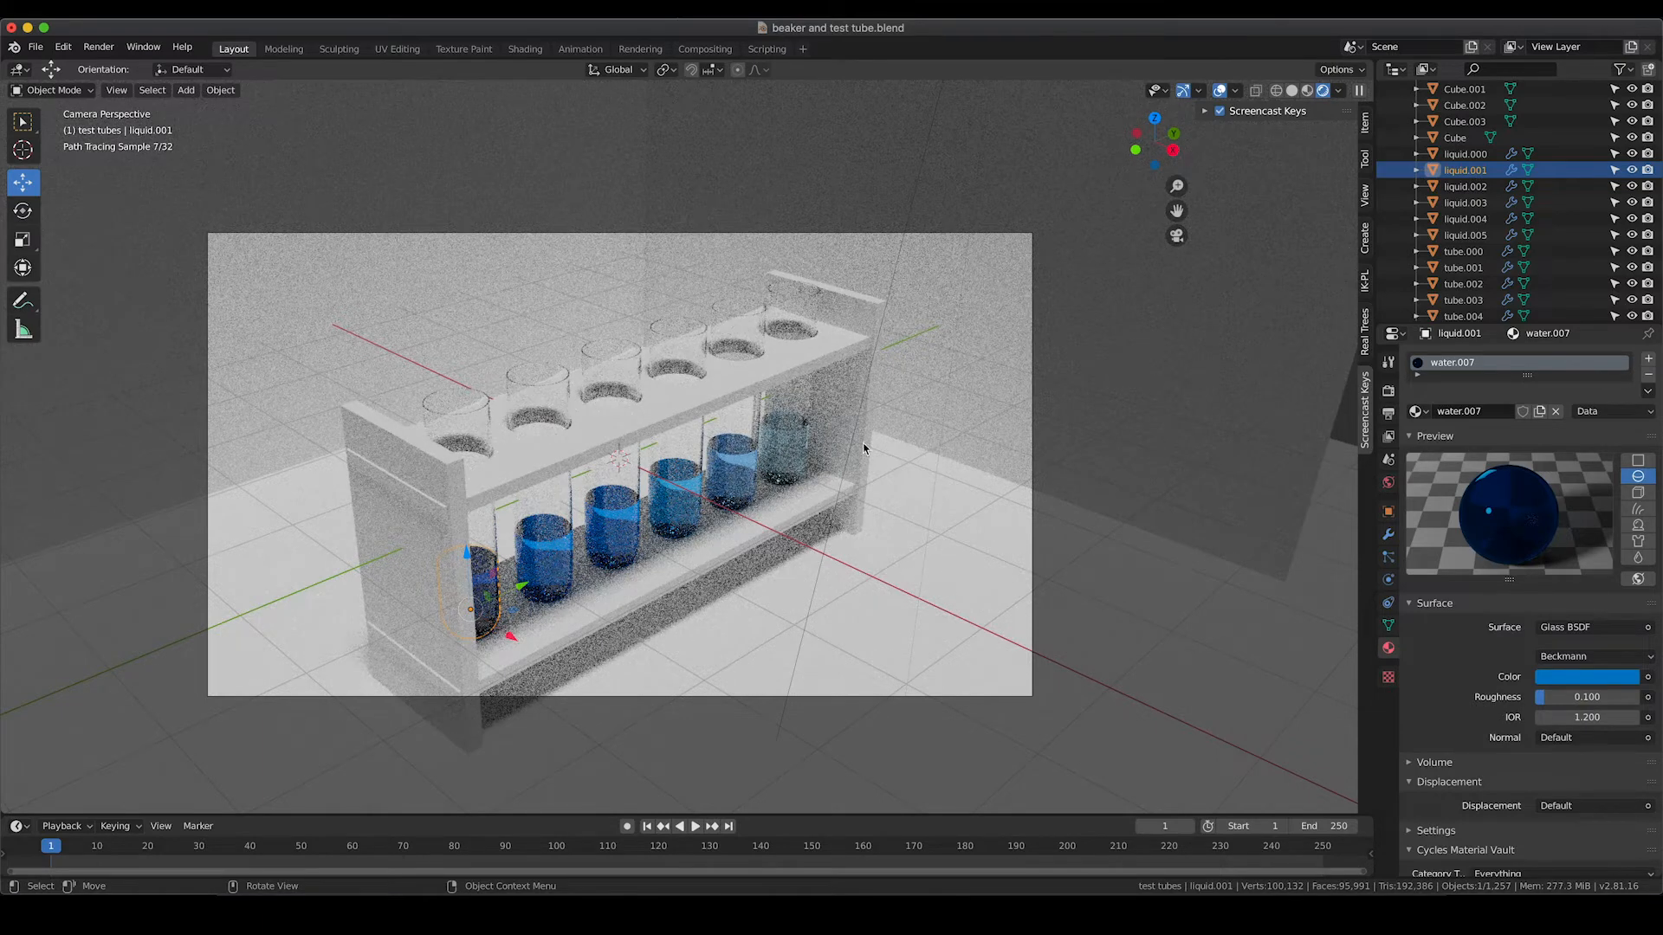
# Deepen liquid.000's material colour to a more strongly saturated blue
pyautogui.click(1470, 186)
pyautogui.click(1470, 202)
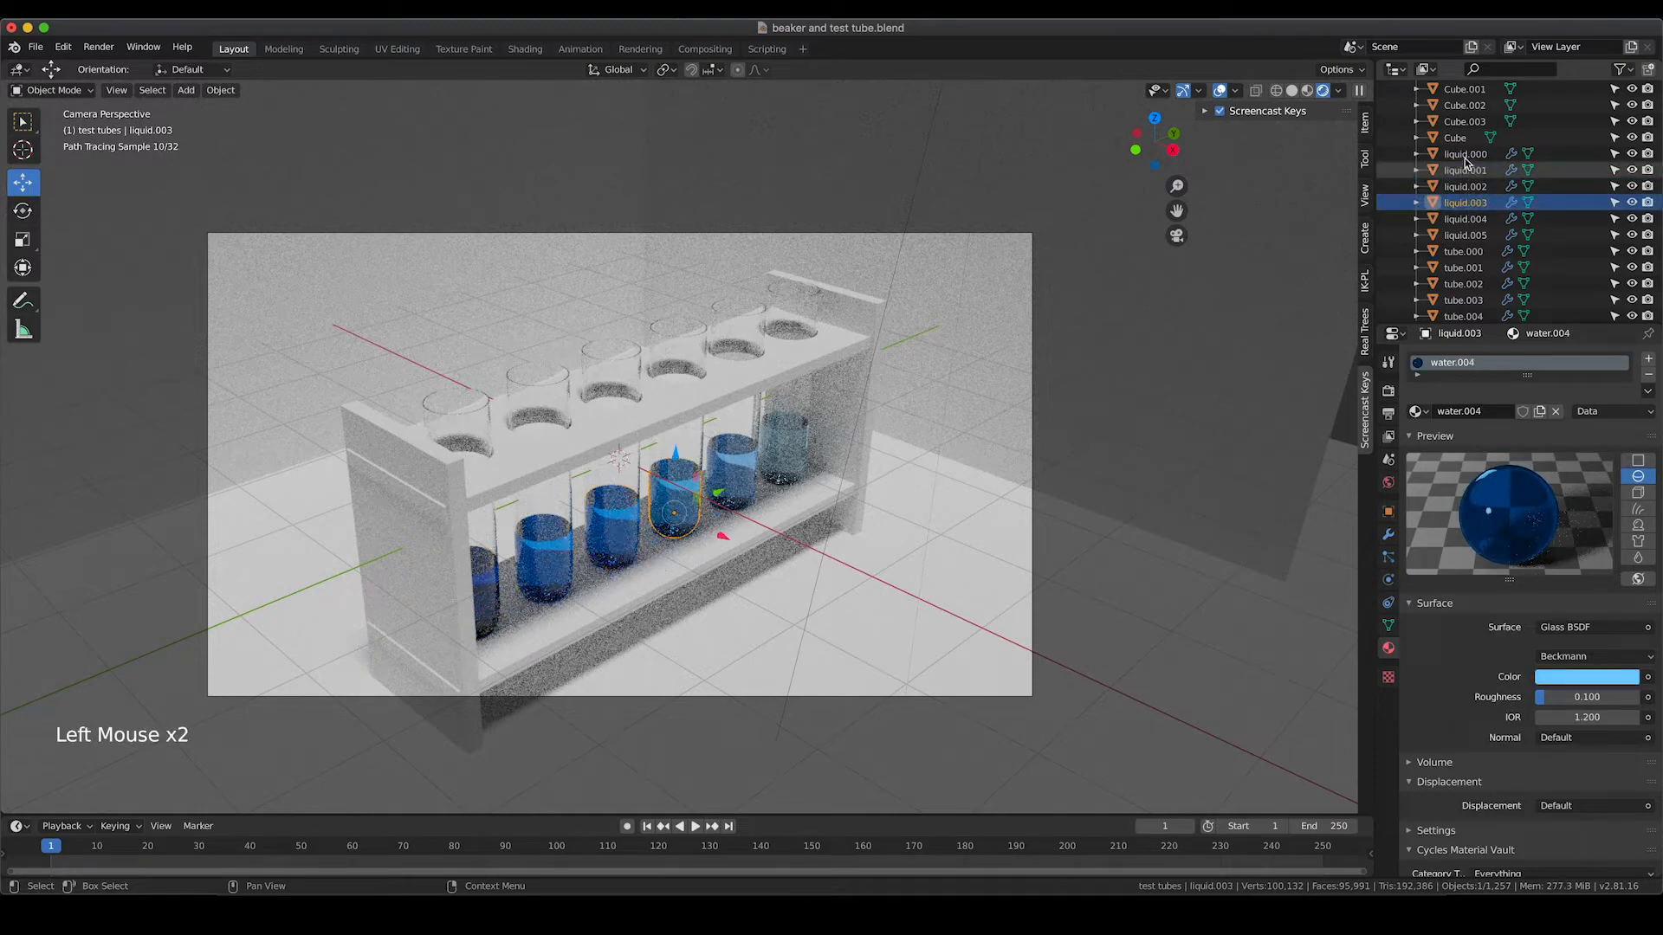
pyautogui.click(1465, 154)
pyautogui.click(1611, 677)
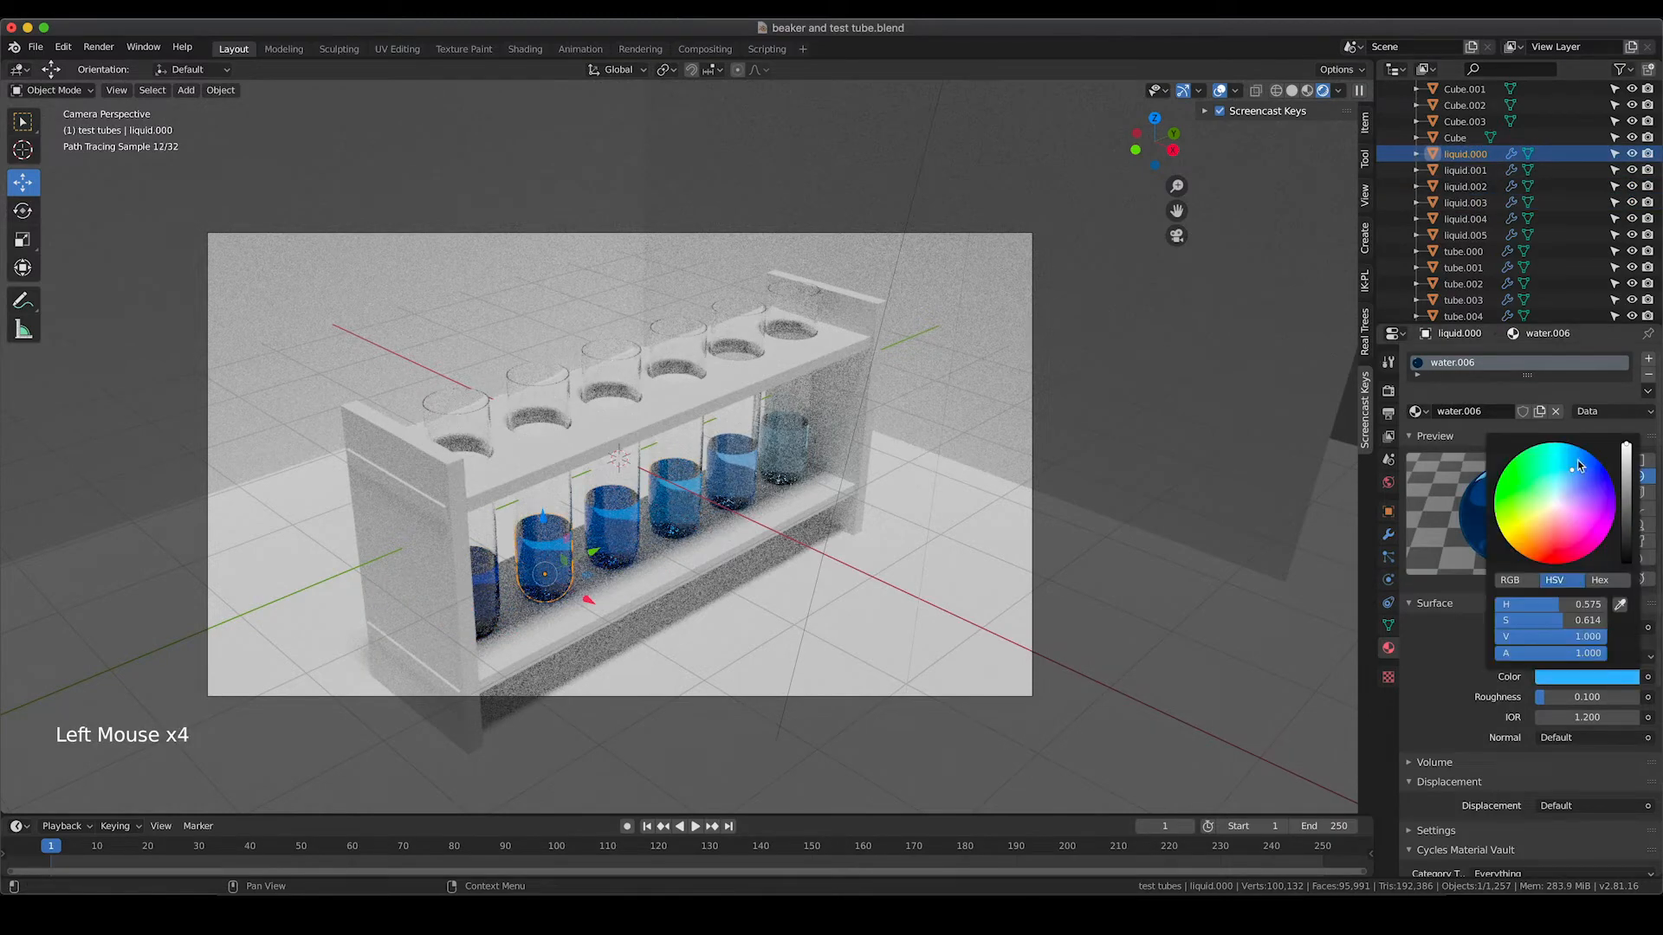
pyautogui.moveTo(1574, 473); pyautogui.dragTo(1574, 466)
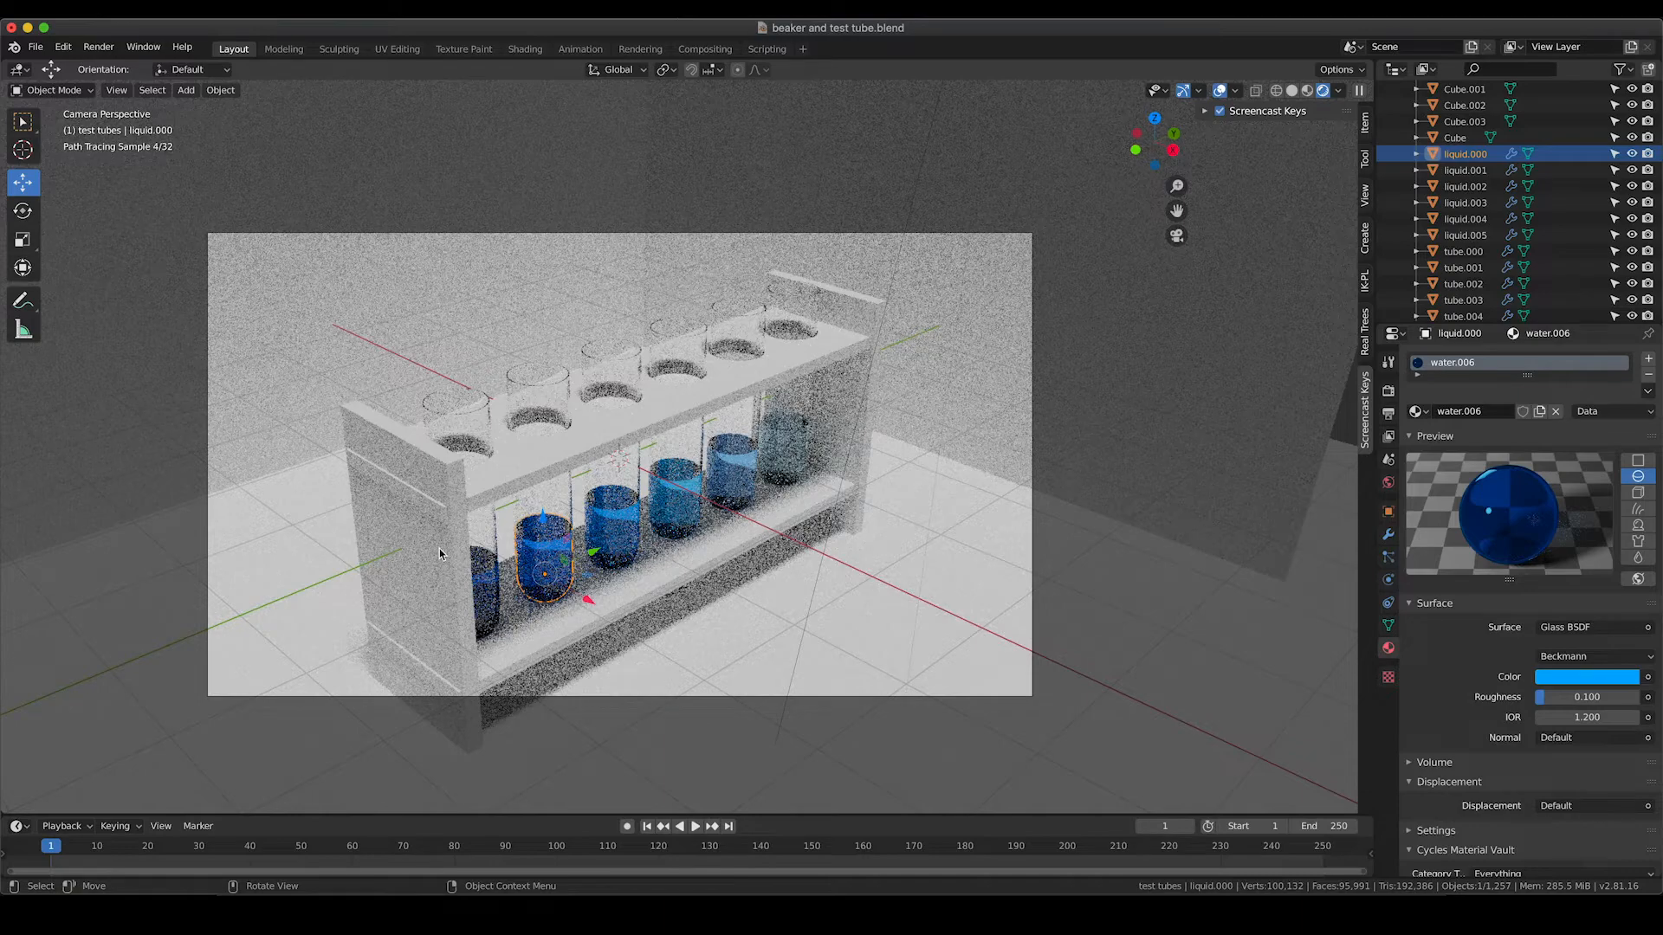
# Add a new material to the rack's upper board and name it rack
pyautogui.click(518, 471)
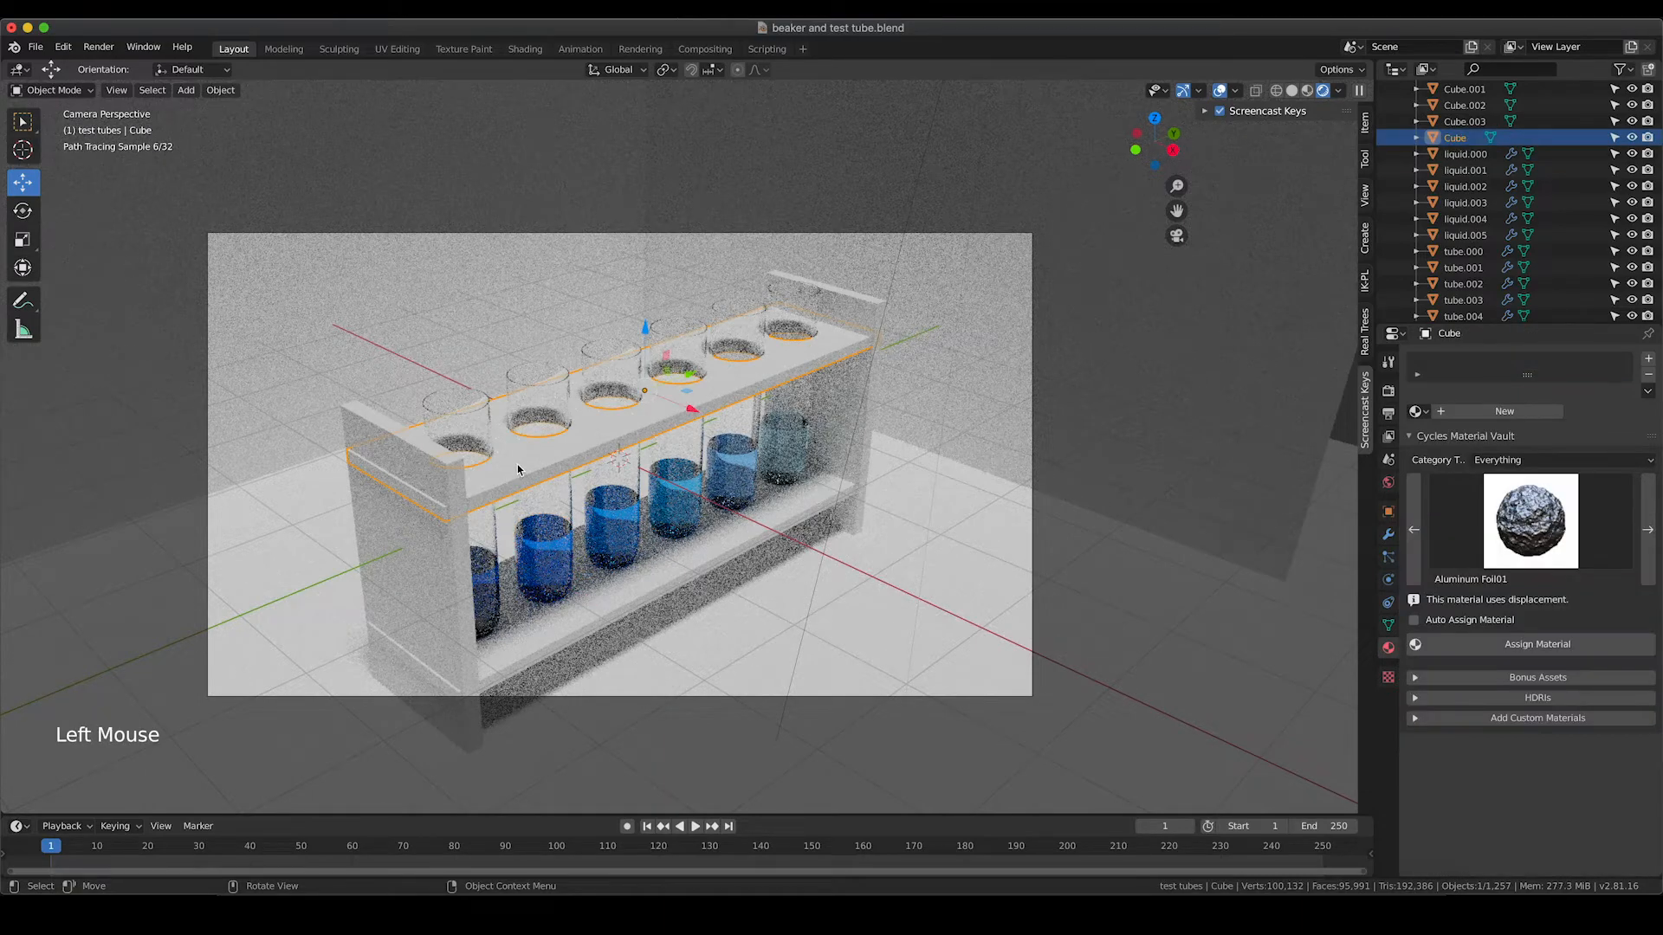
pyautogui.click(1481, 407)
pyautogui.doubleClick(1463, 410)
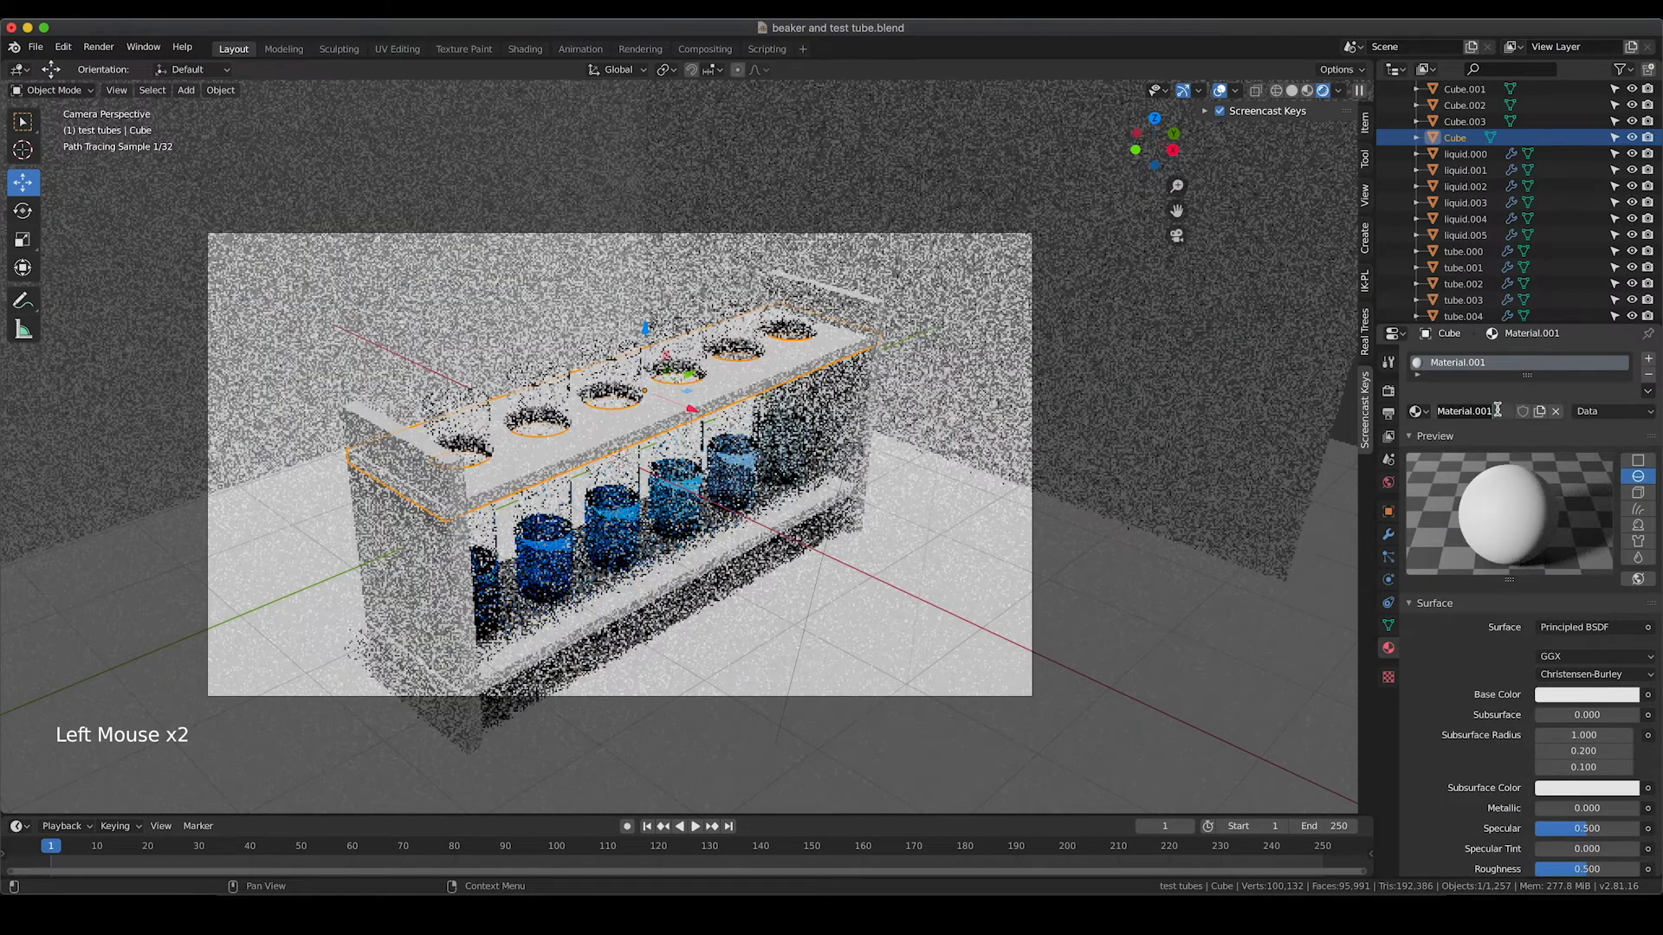
pyautogui.write('ra')
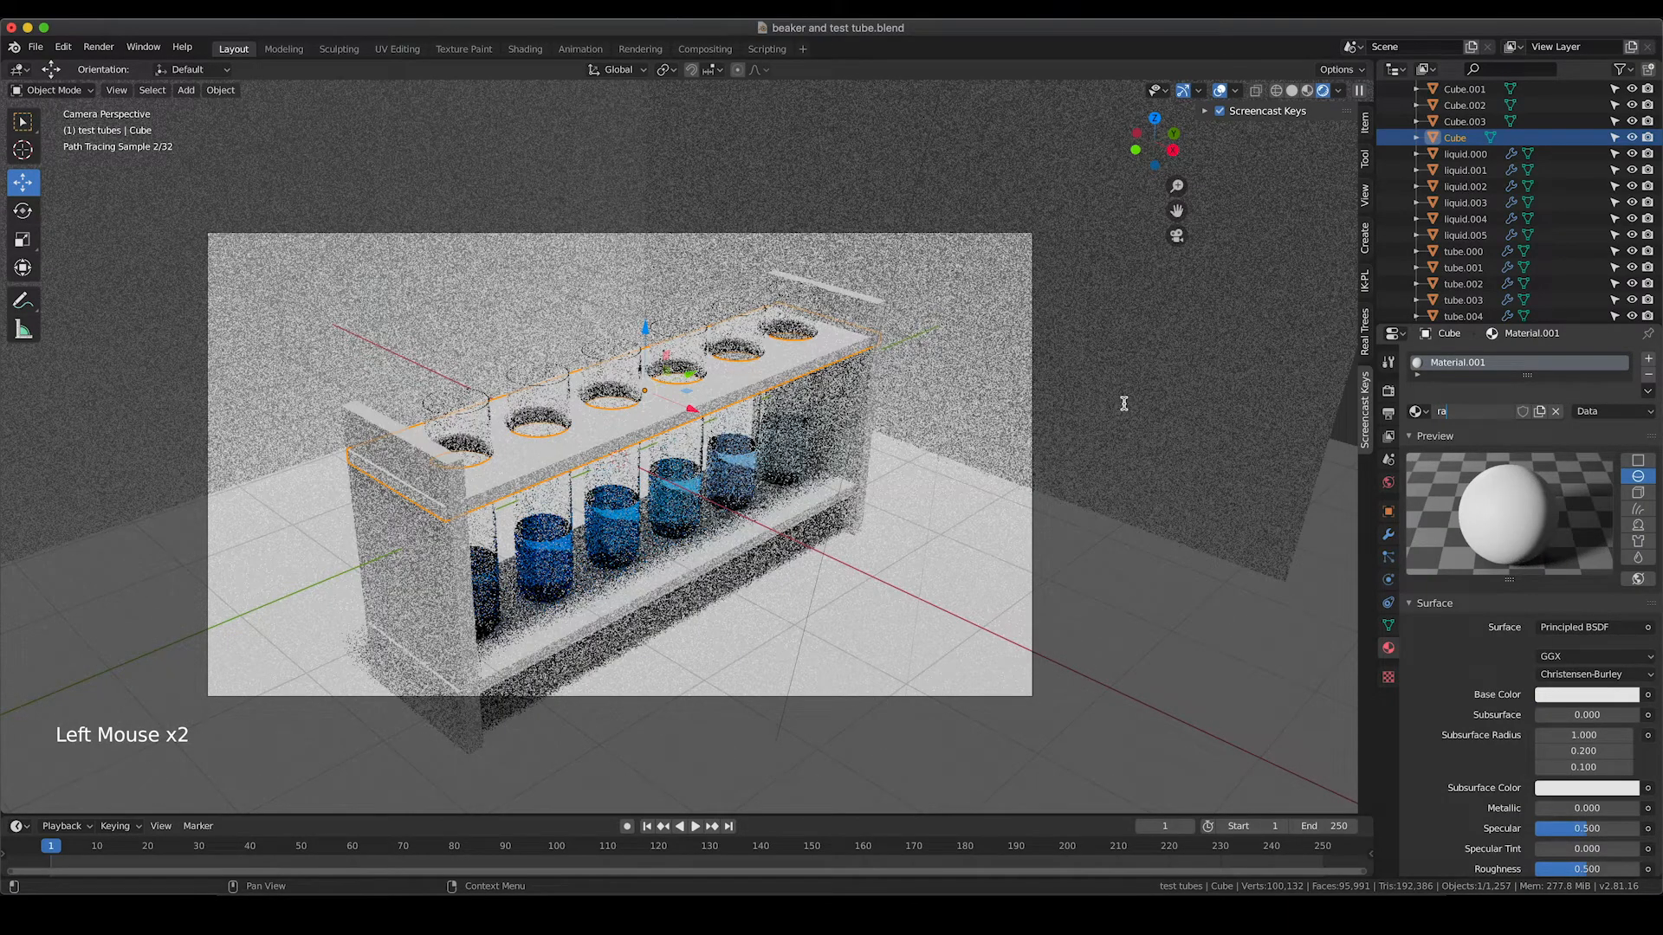
pyautogui.write('ck')
pyautogui.press('Return')
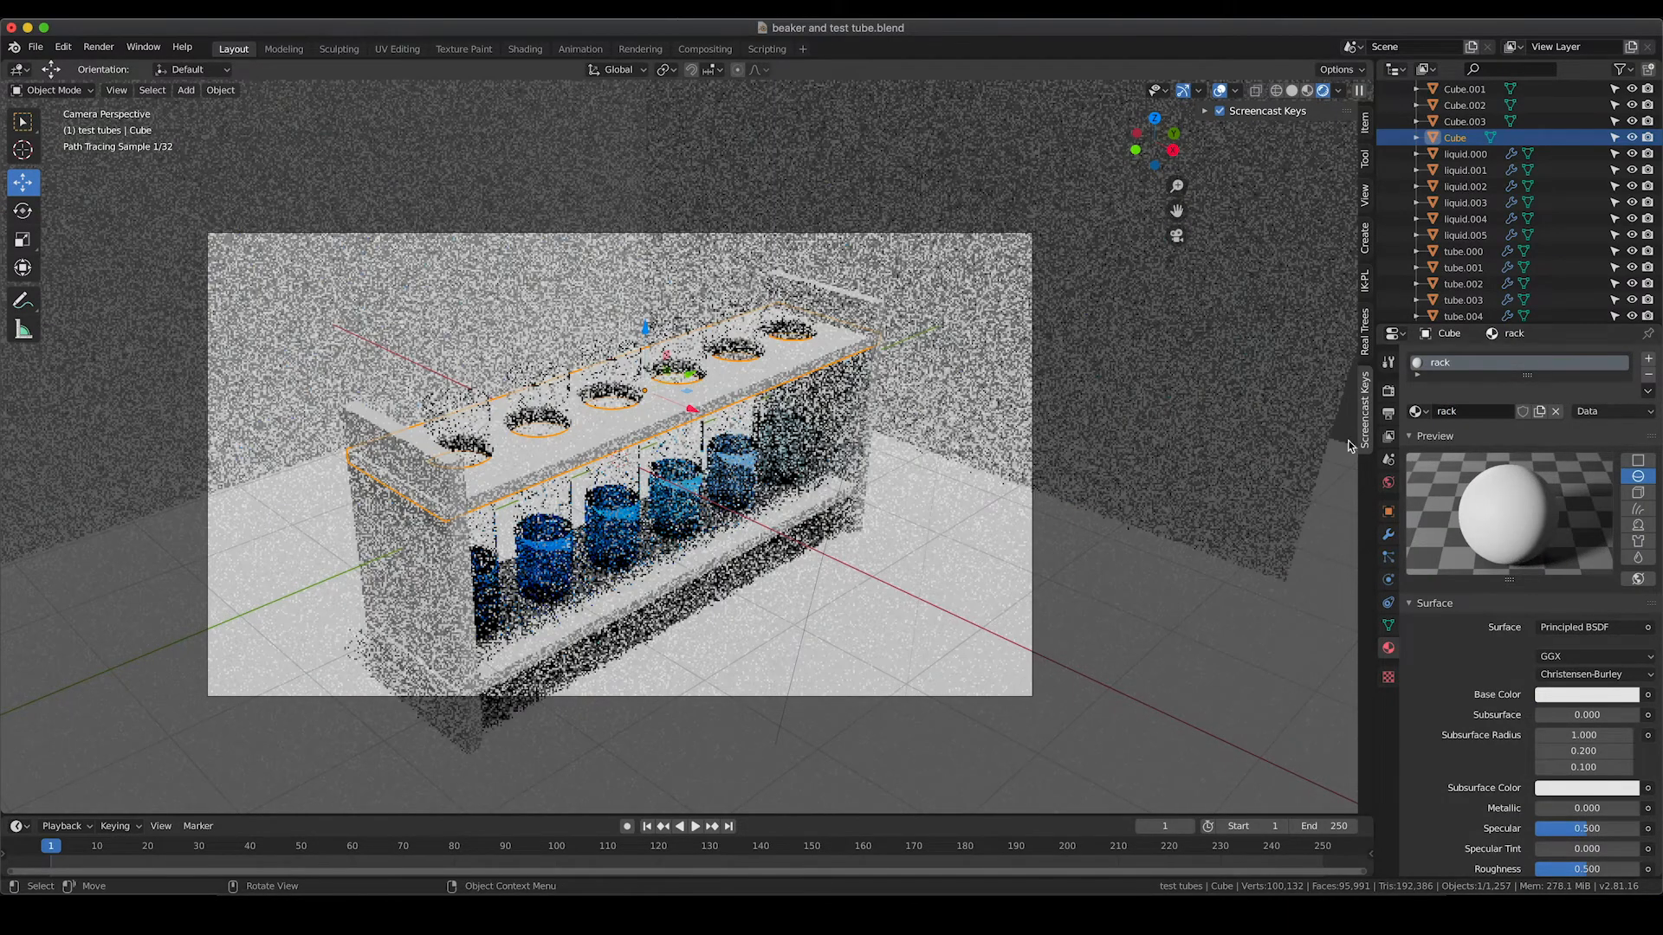
# Change the rack material's surface to Glossy BSDF and set its roughness to 0.4
pyautogui.click(1591, 630)
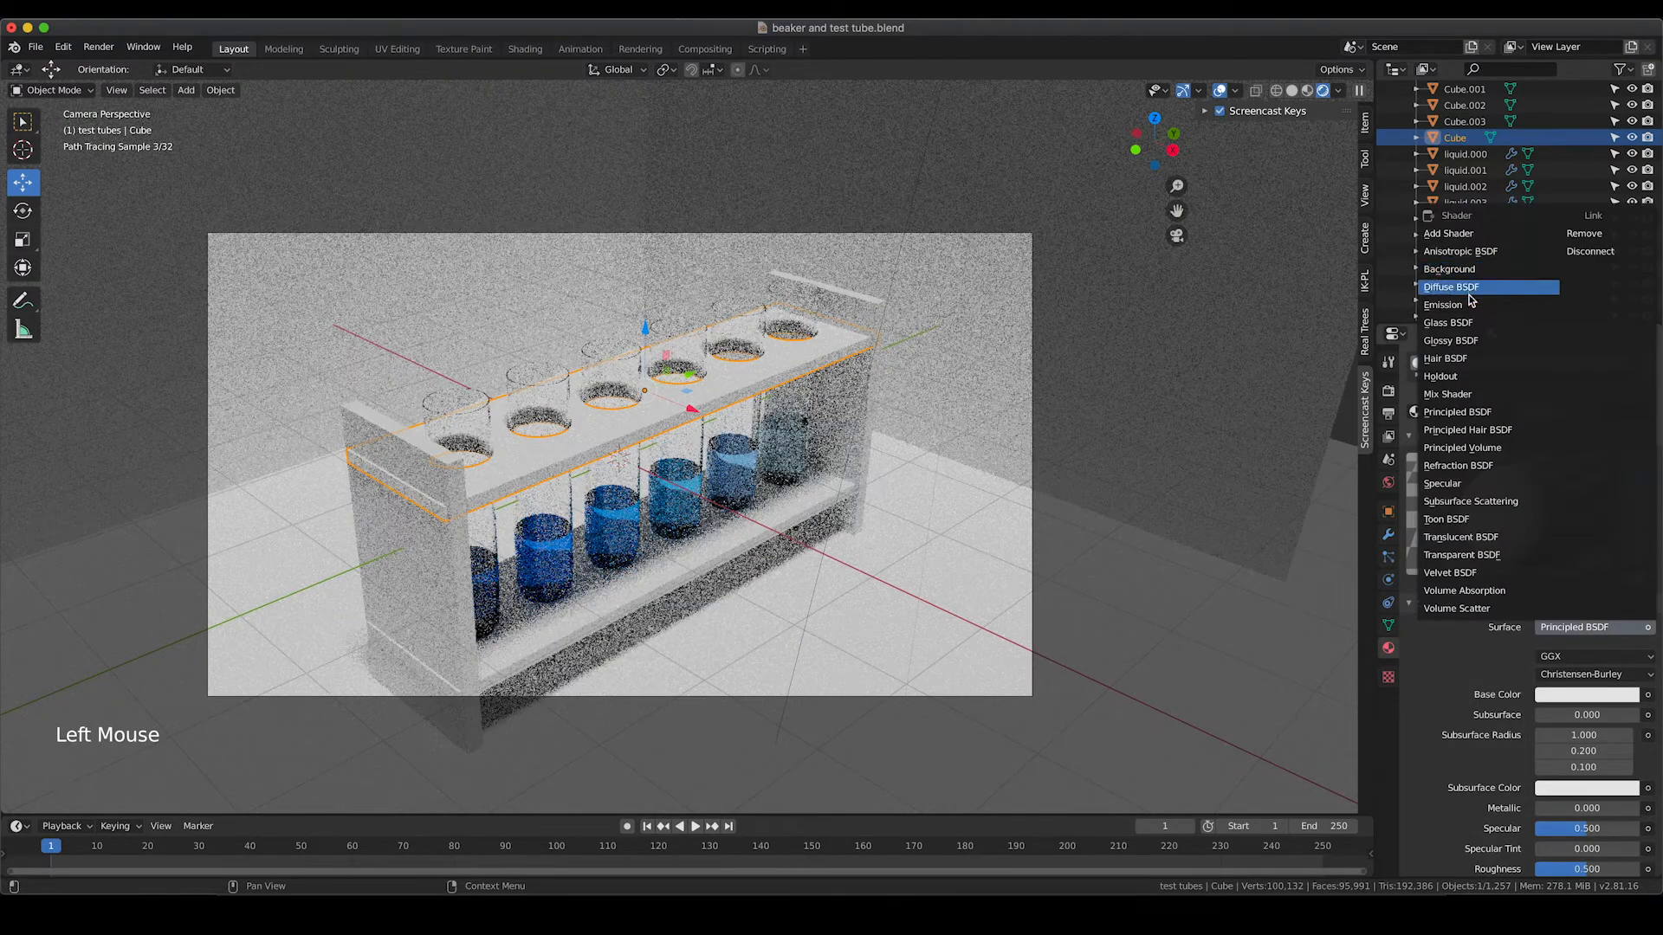
pyautogui.click(1470, 341)
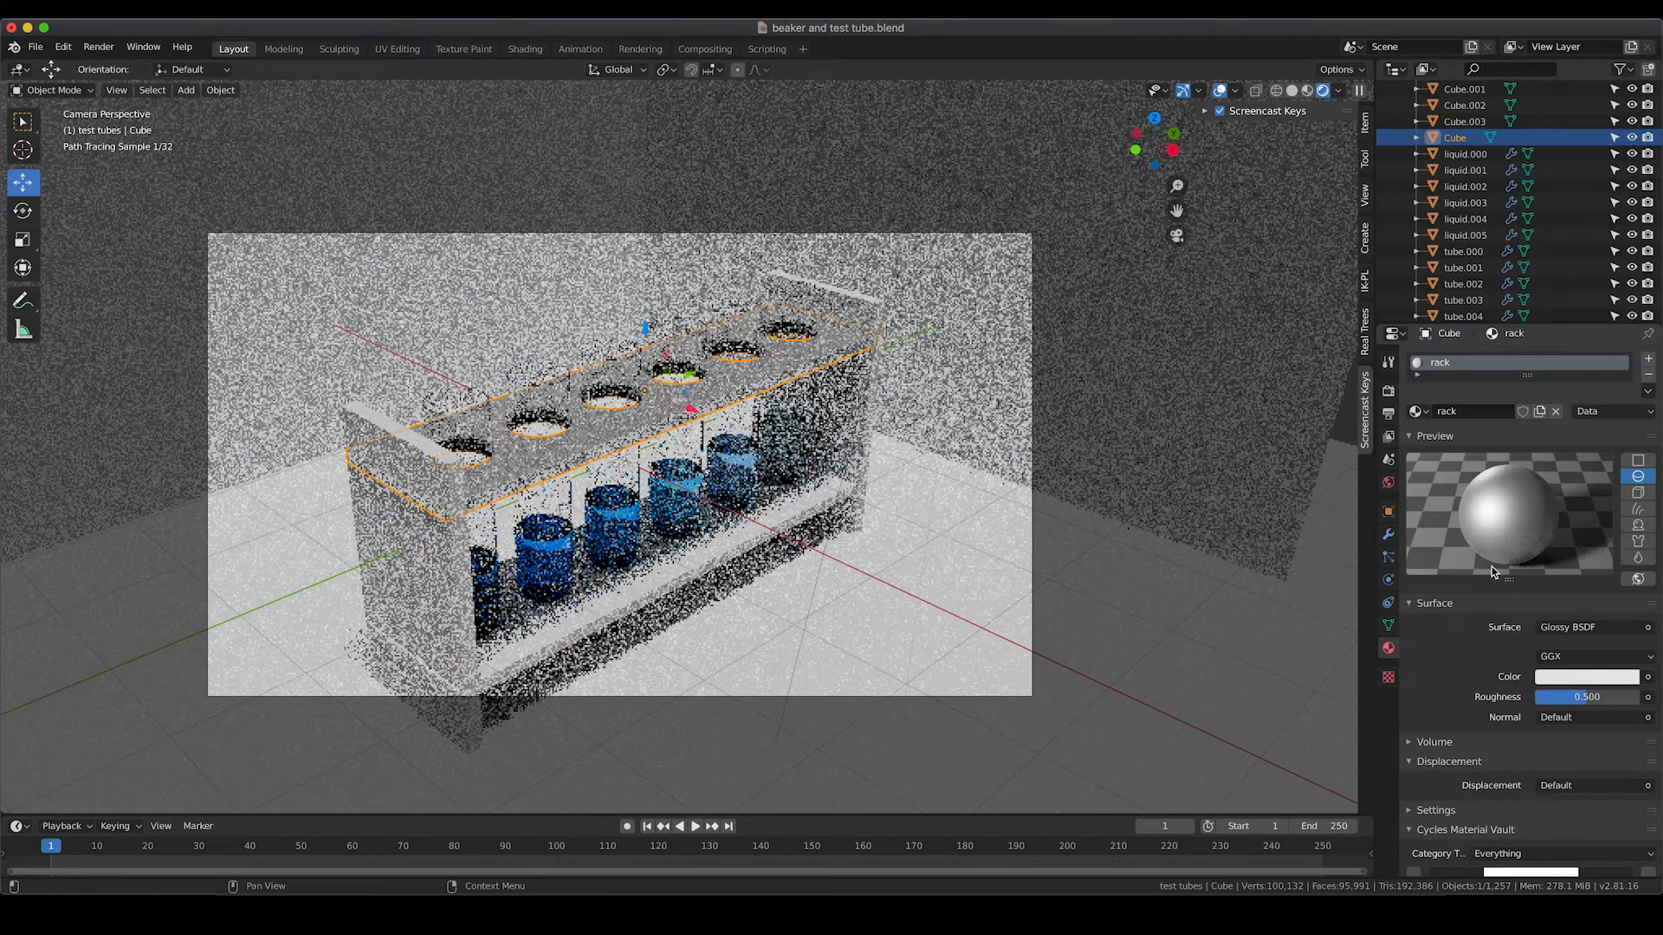
pyautogui.moveTo(1587, 698); pyautogui.dragTo(1535, 702)
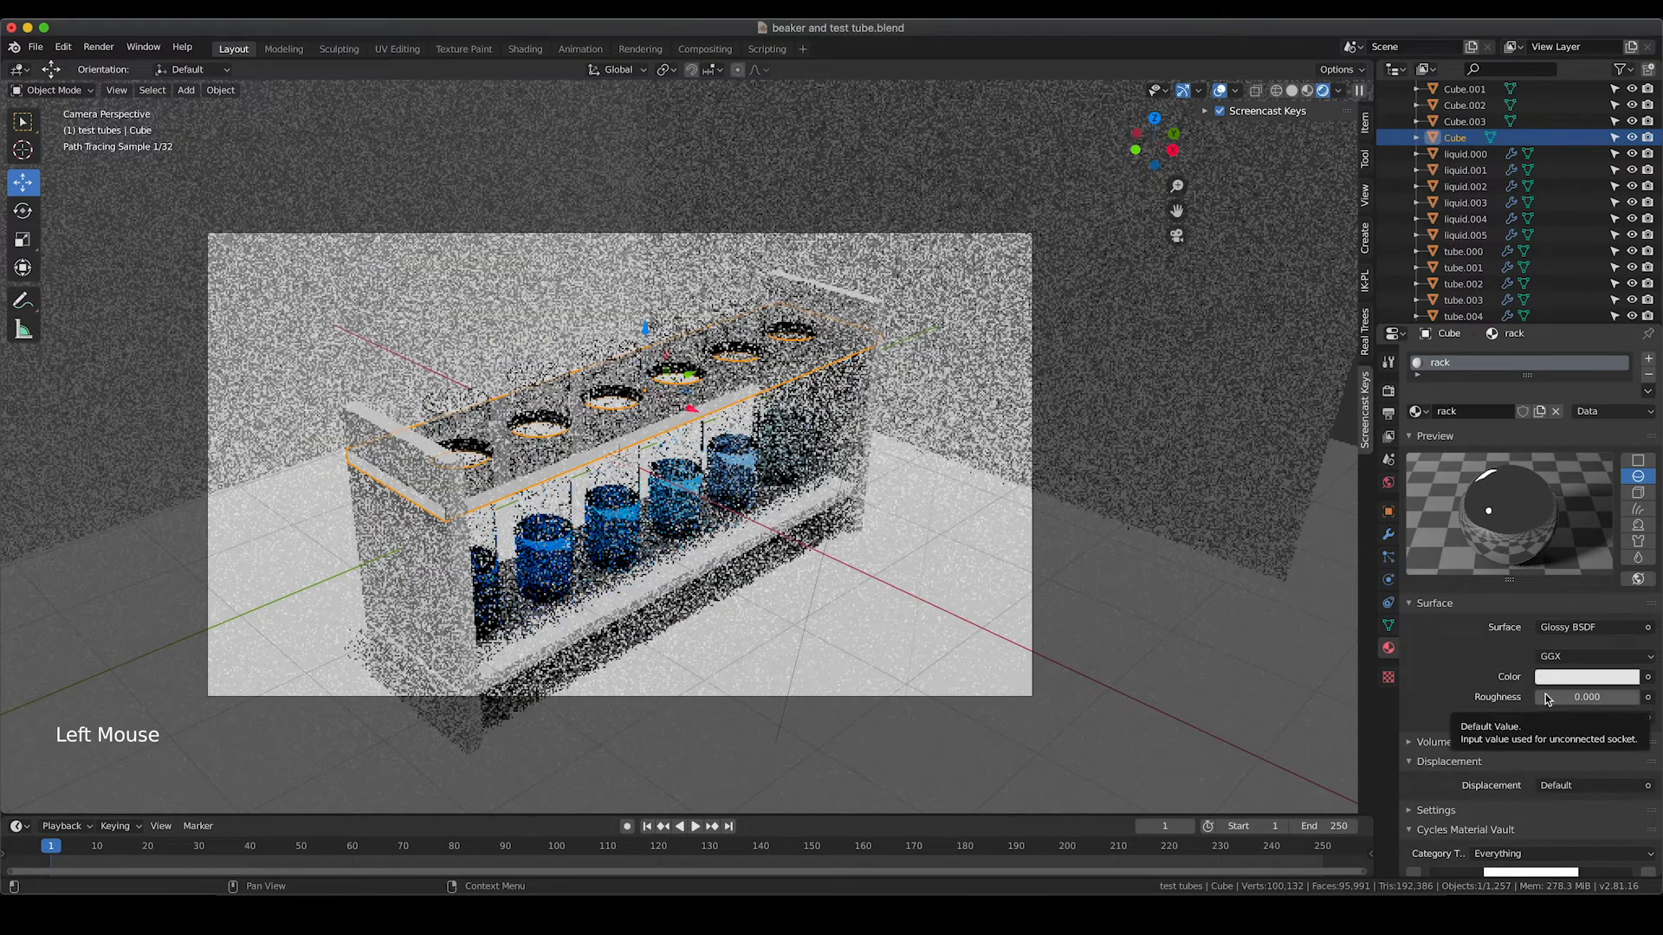
pyautogui.moveTo(1553, 690); pyautogui.dragTo(1586, 697)
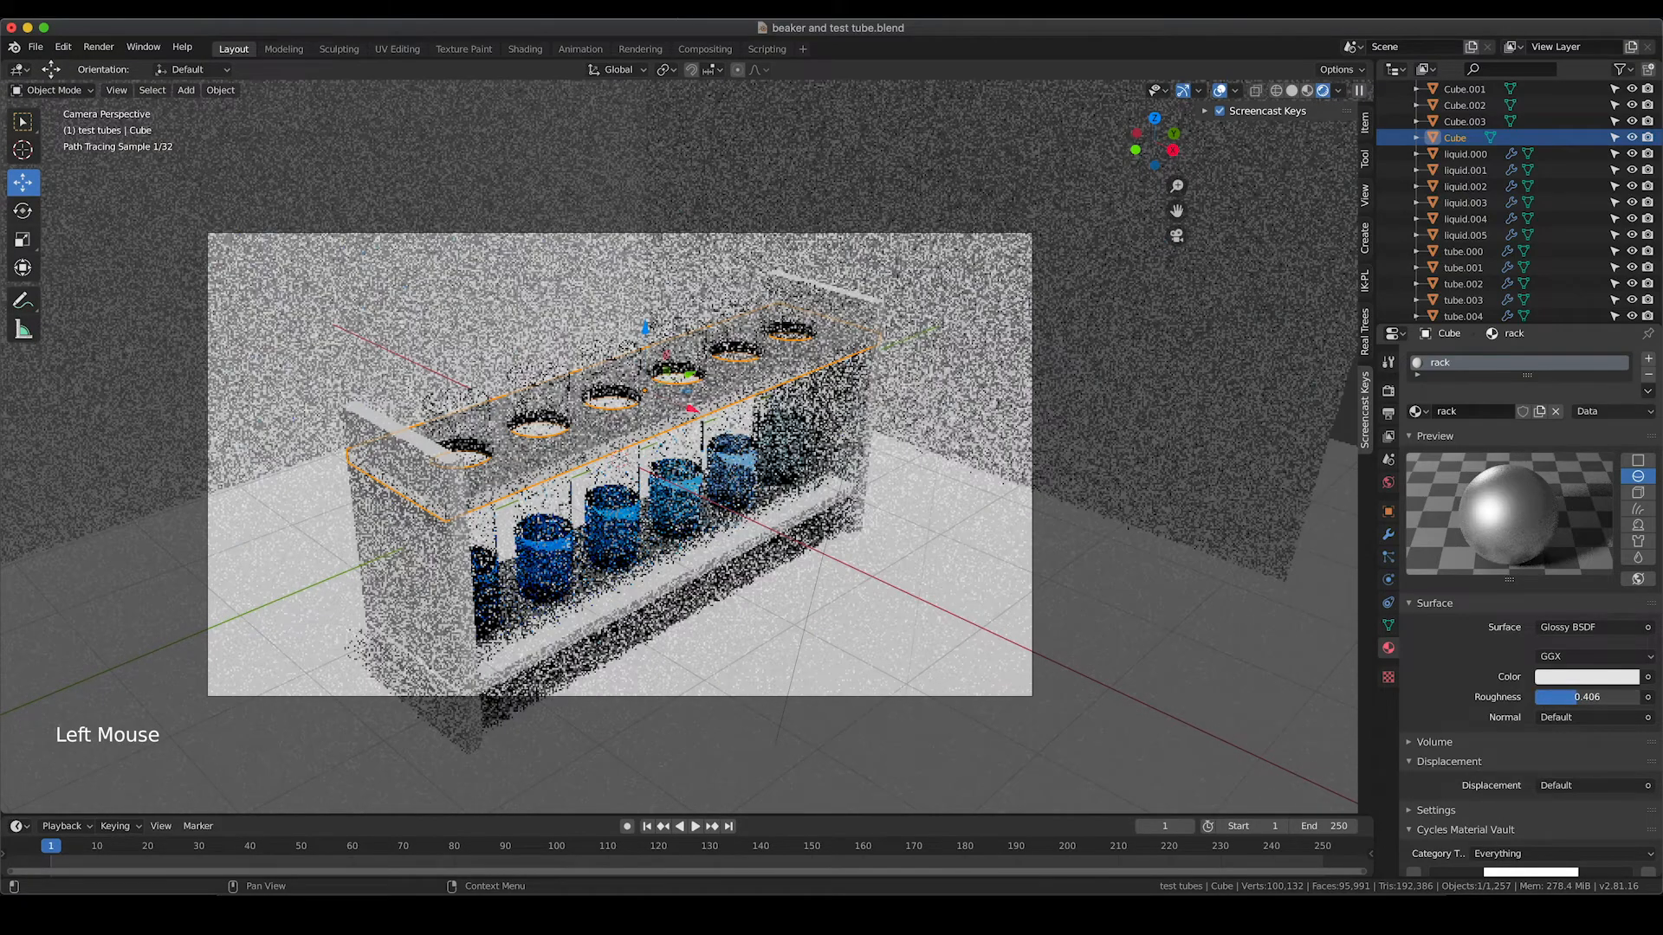
pyautogui.click(1604, 698)
pyautogui.write('0.4')
pyautogui.press('Return')
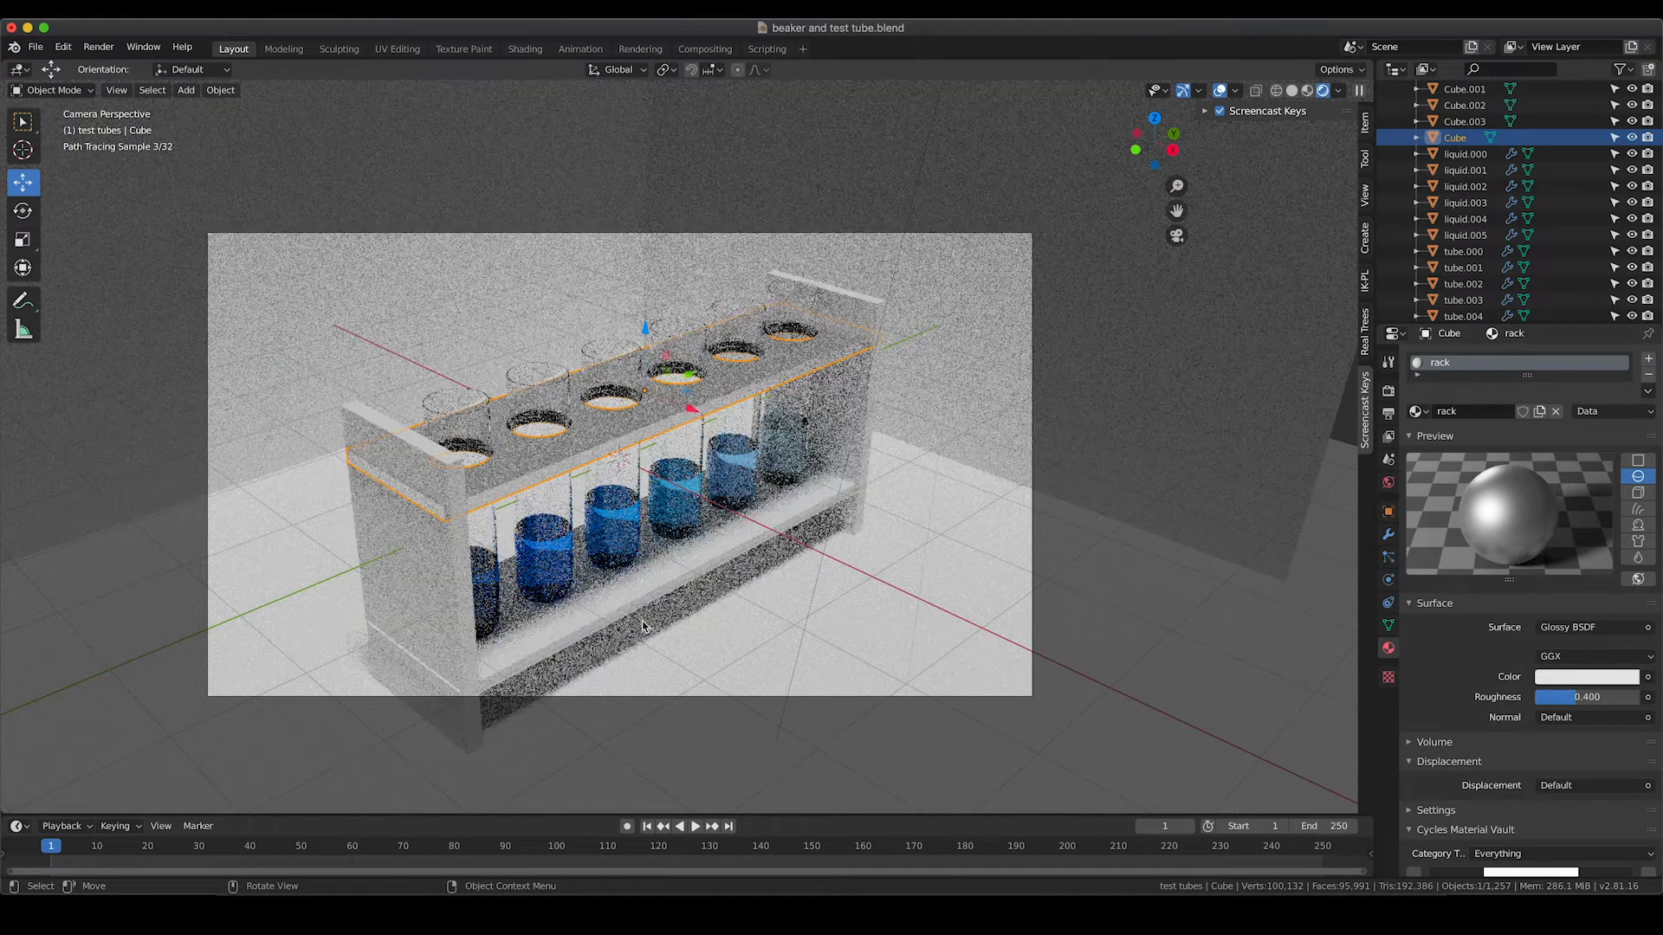
# Assign the existing rack material to both end panels and the lower shelf of the rack
pyautogui.click(849, 311)
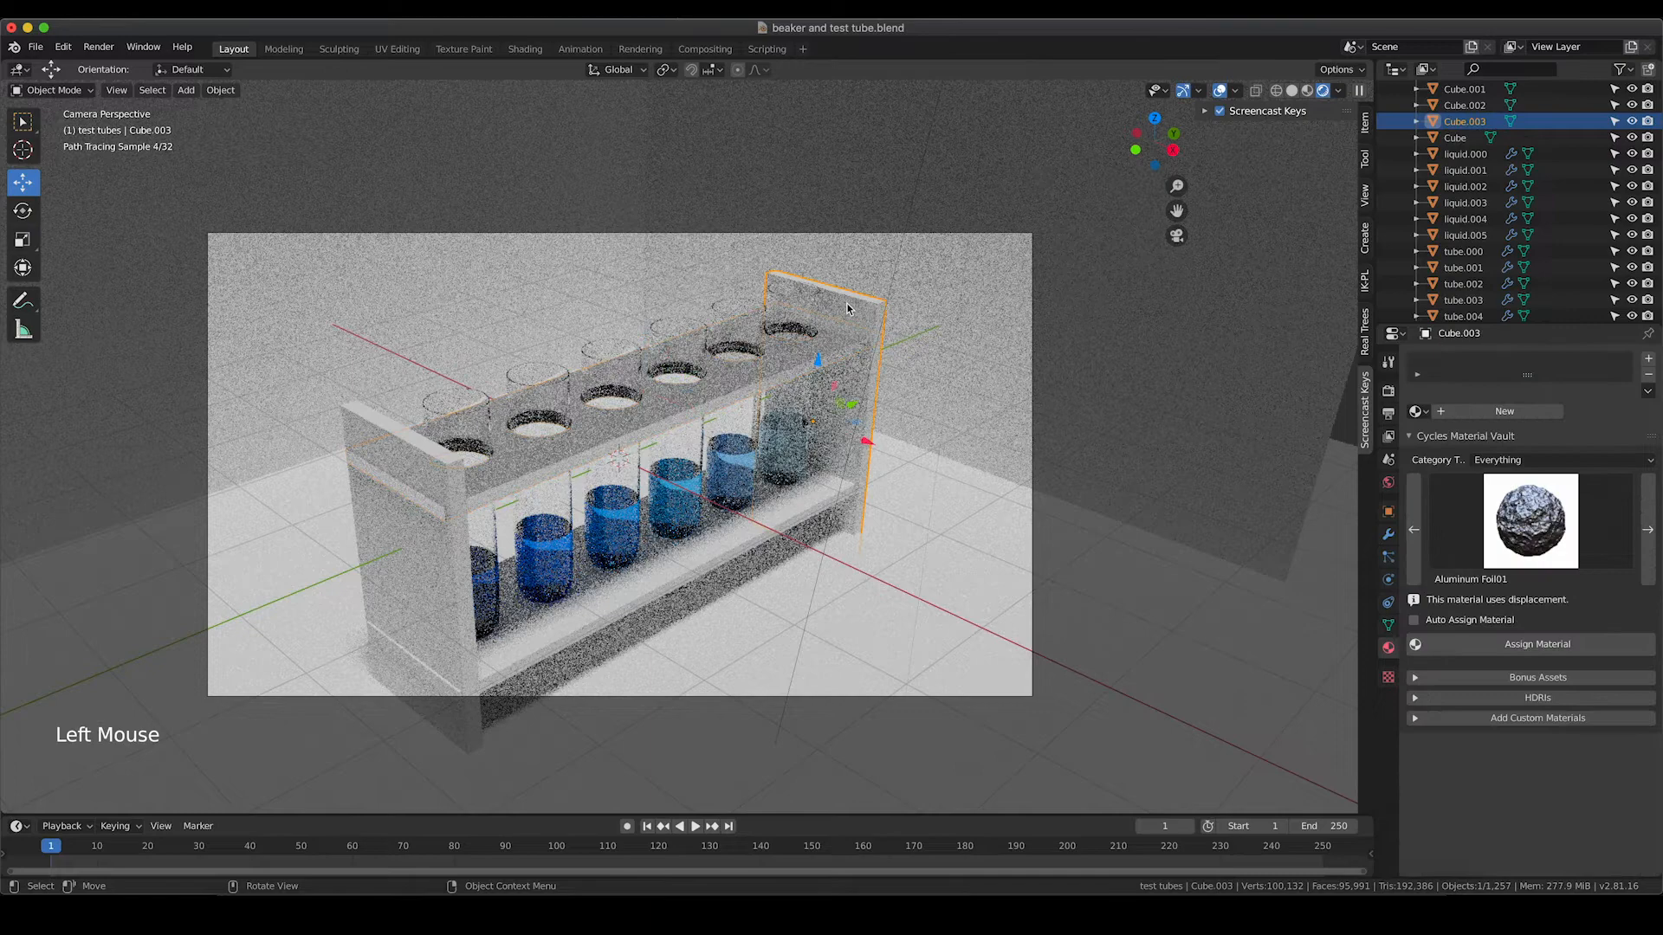
pyautogui.click(1425, 413)
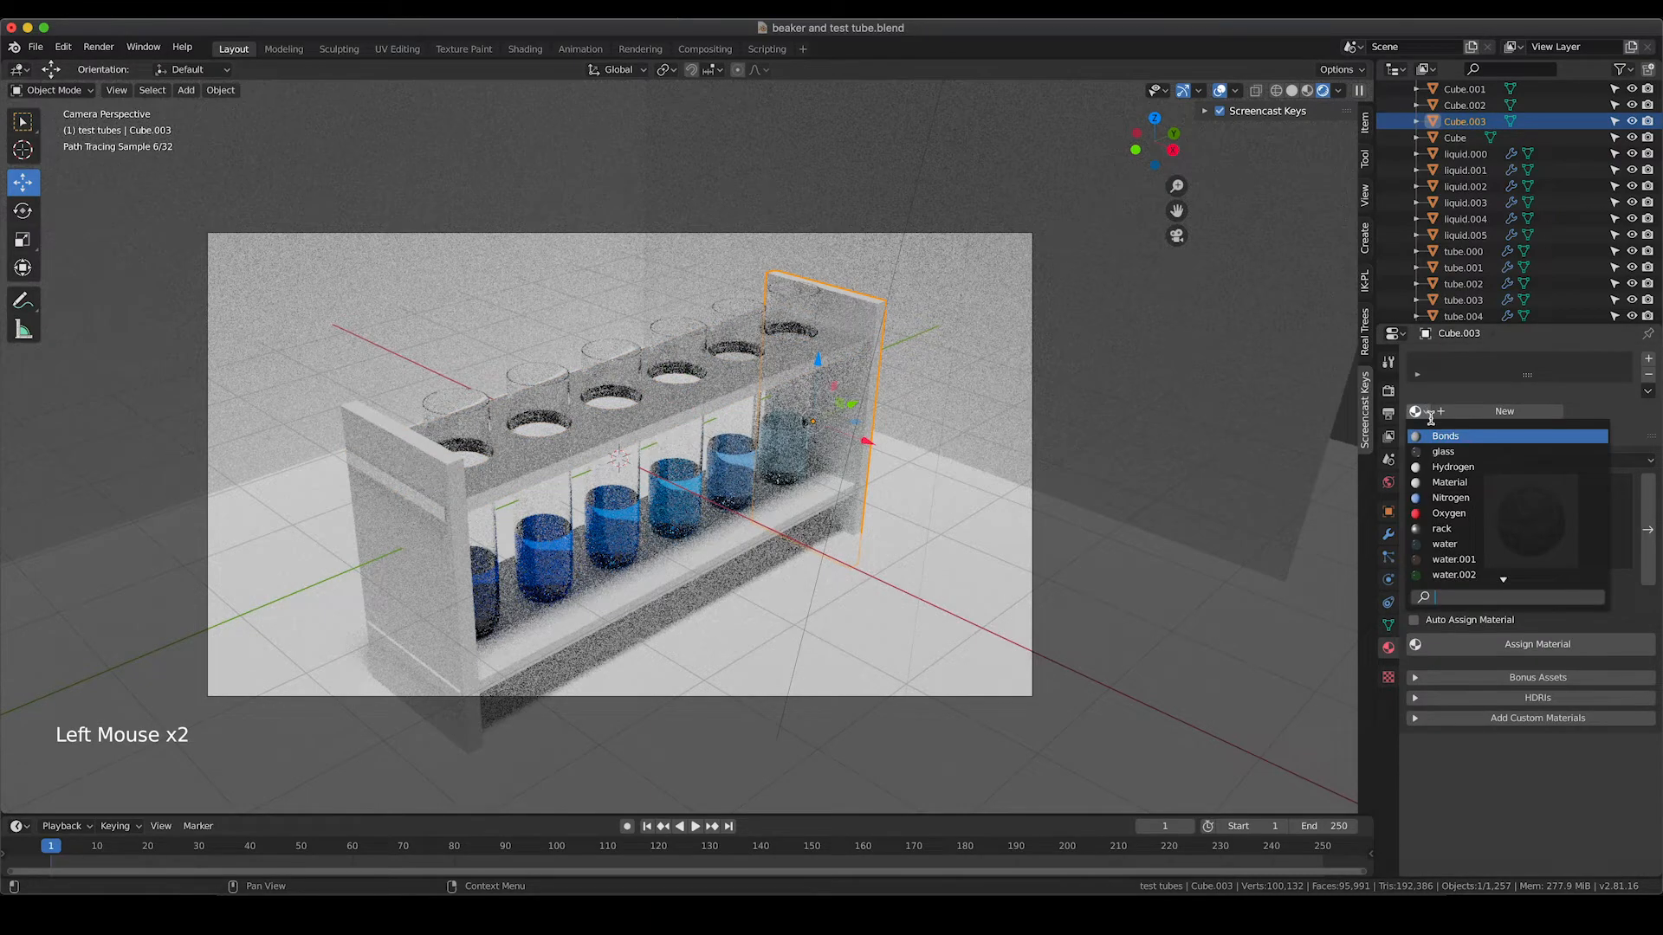
pyautogui.click(1454, 529)
pyautogui.click(446, 544)
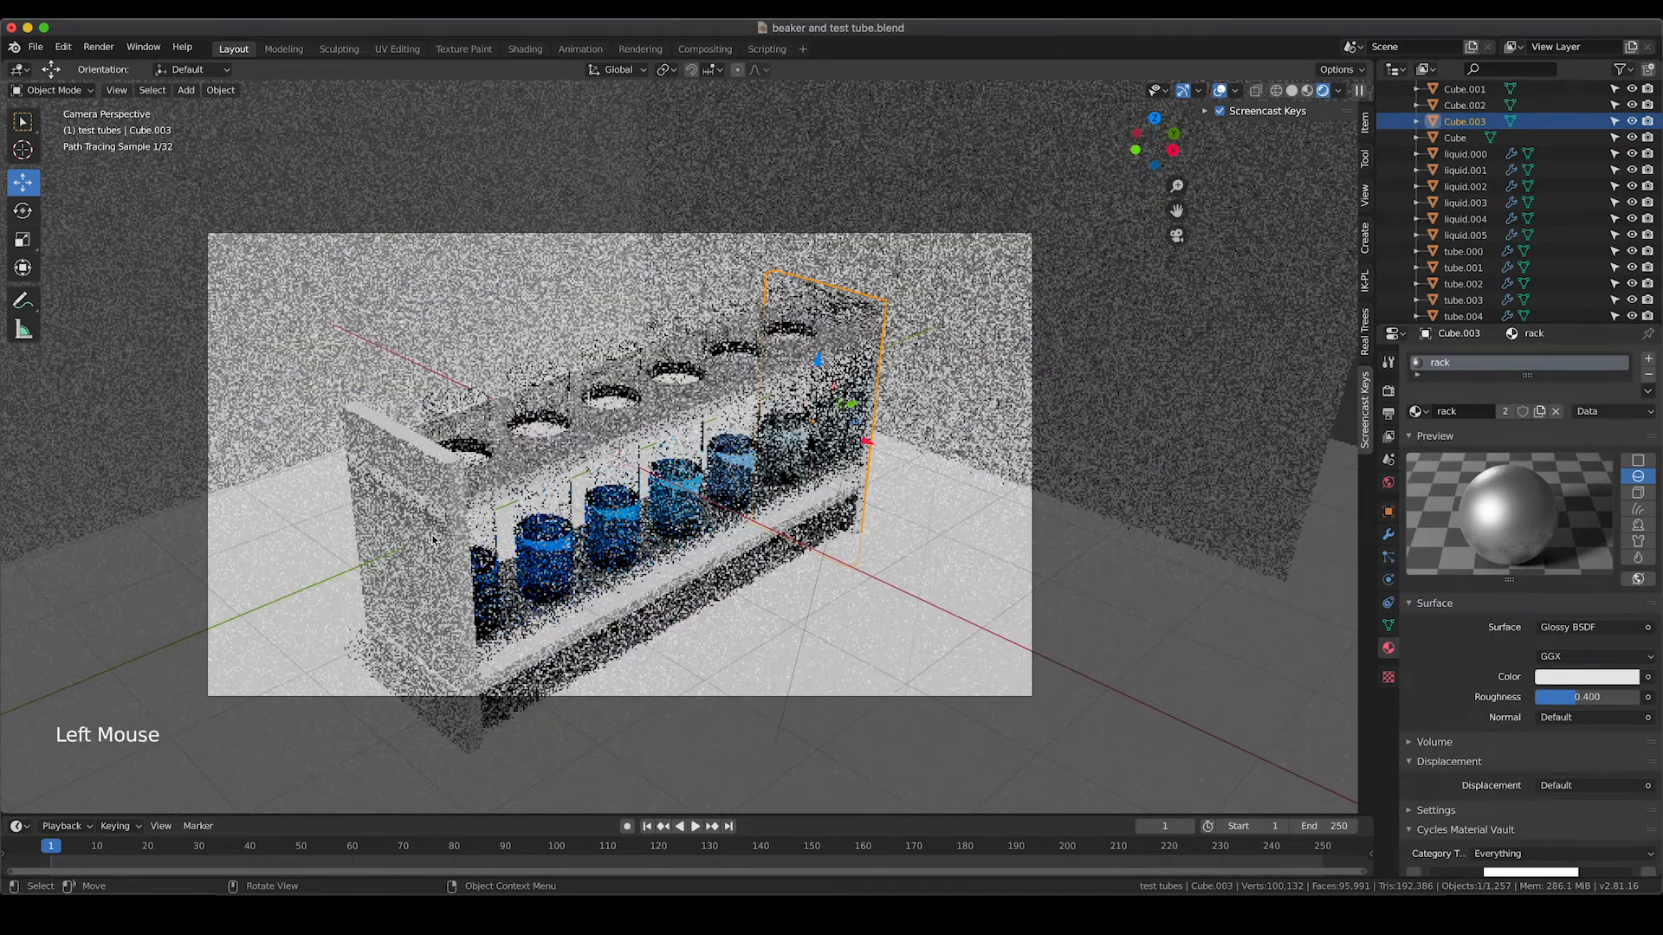
pyautogui.click(1418, 412)
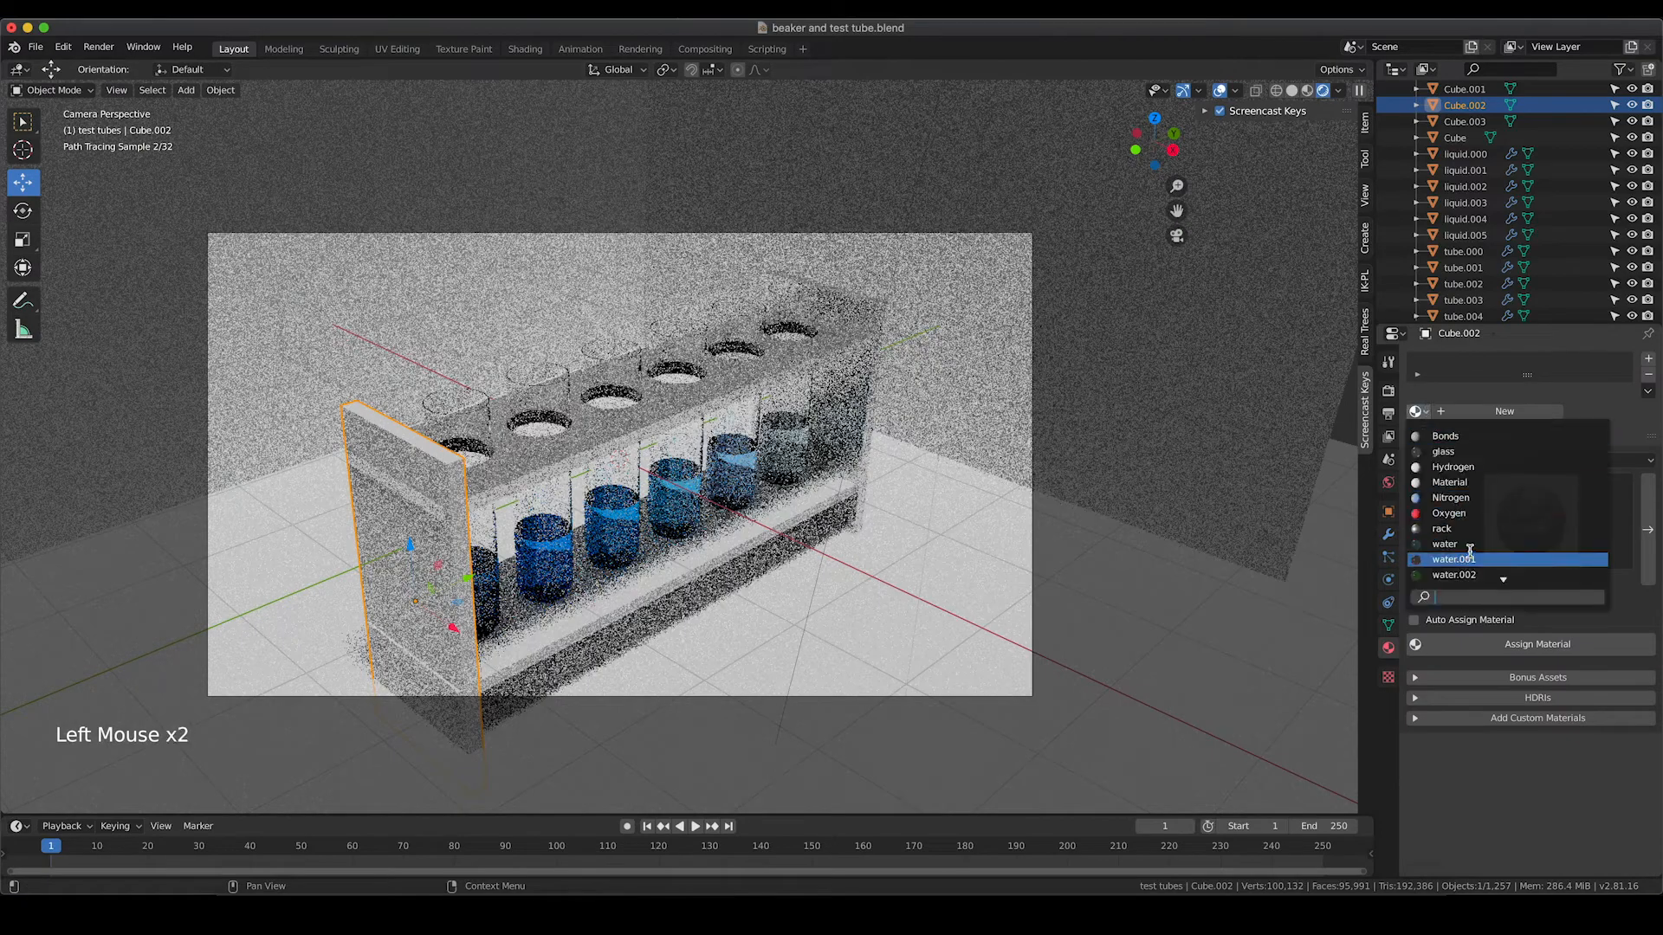
pyautogui.click(1472, 528)
pyautogui.click(697, 572)
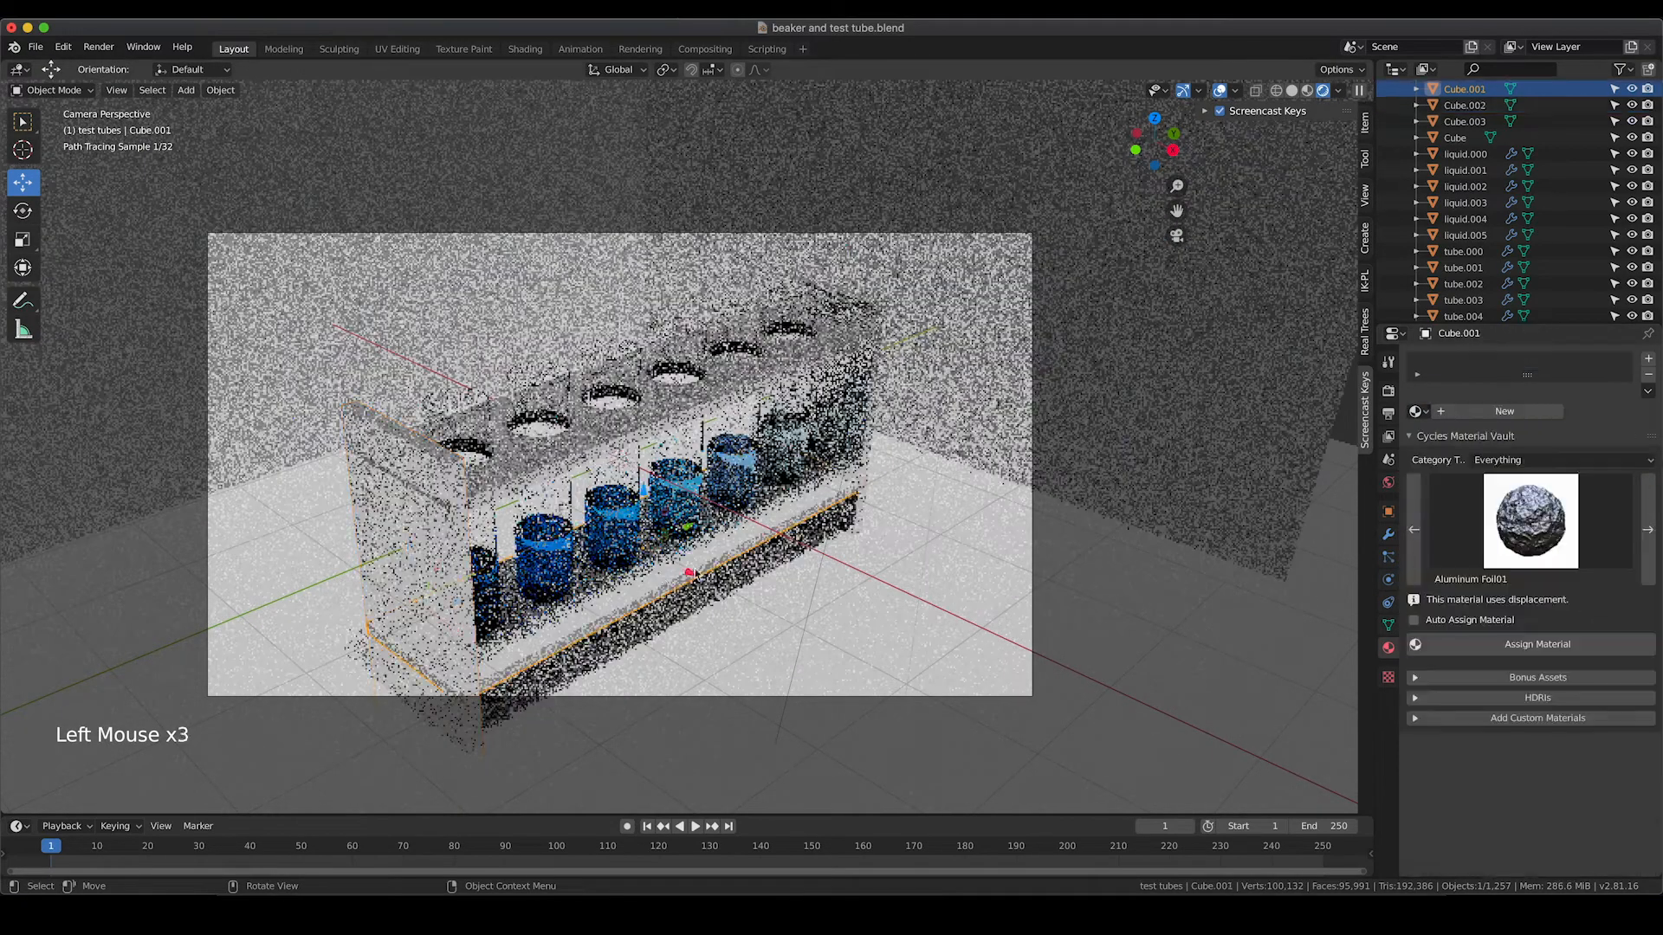
pyautogui.click(1418, 412)
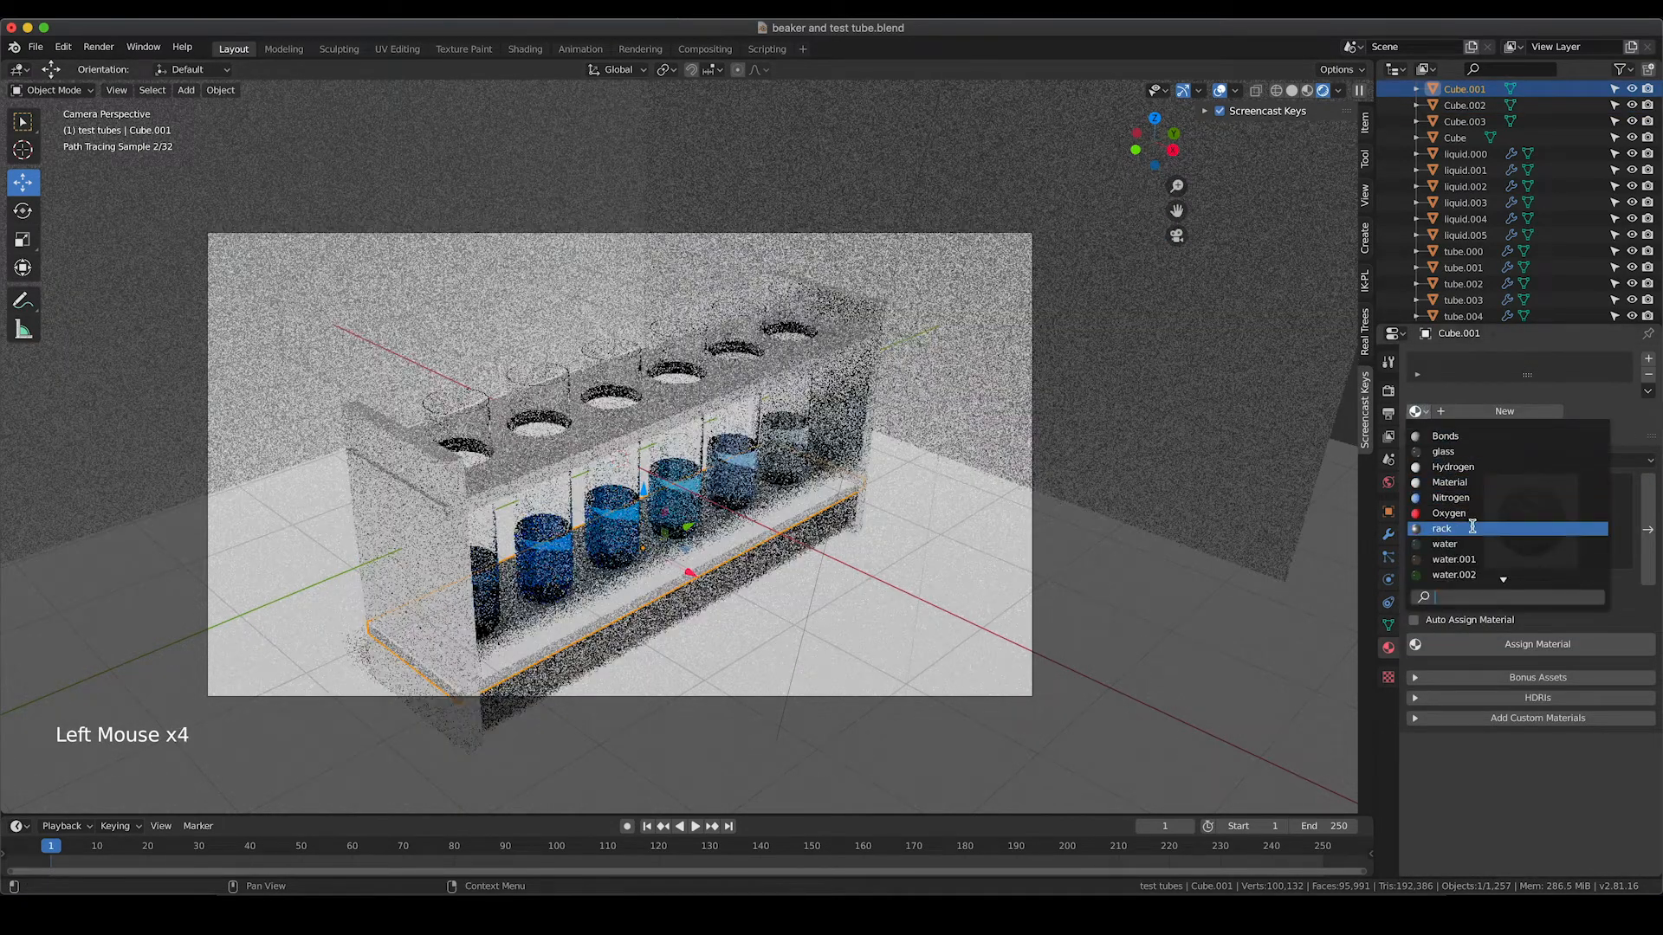
pyautogui.click(1472, 528)
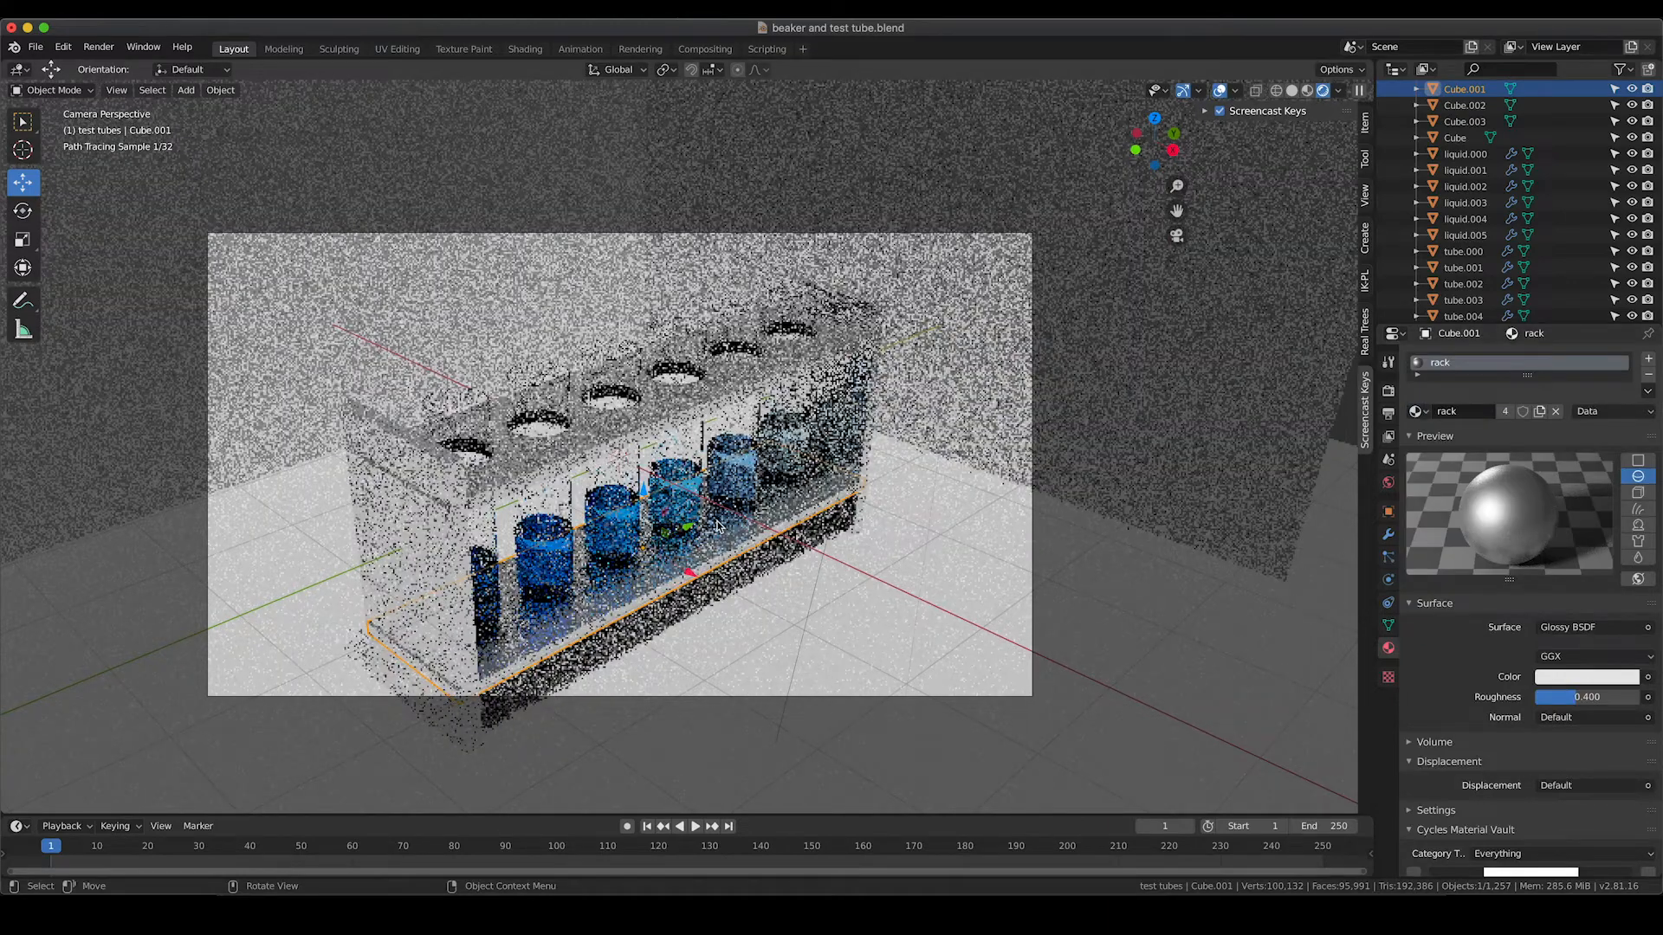
# Switch the viewport to solid shading, select the two end panels and both boards, and join them into one object
pyautogui.press('z')
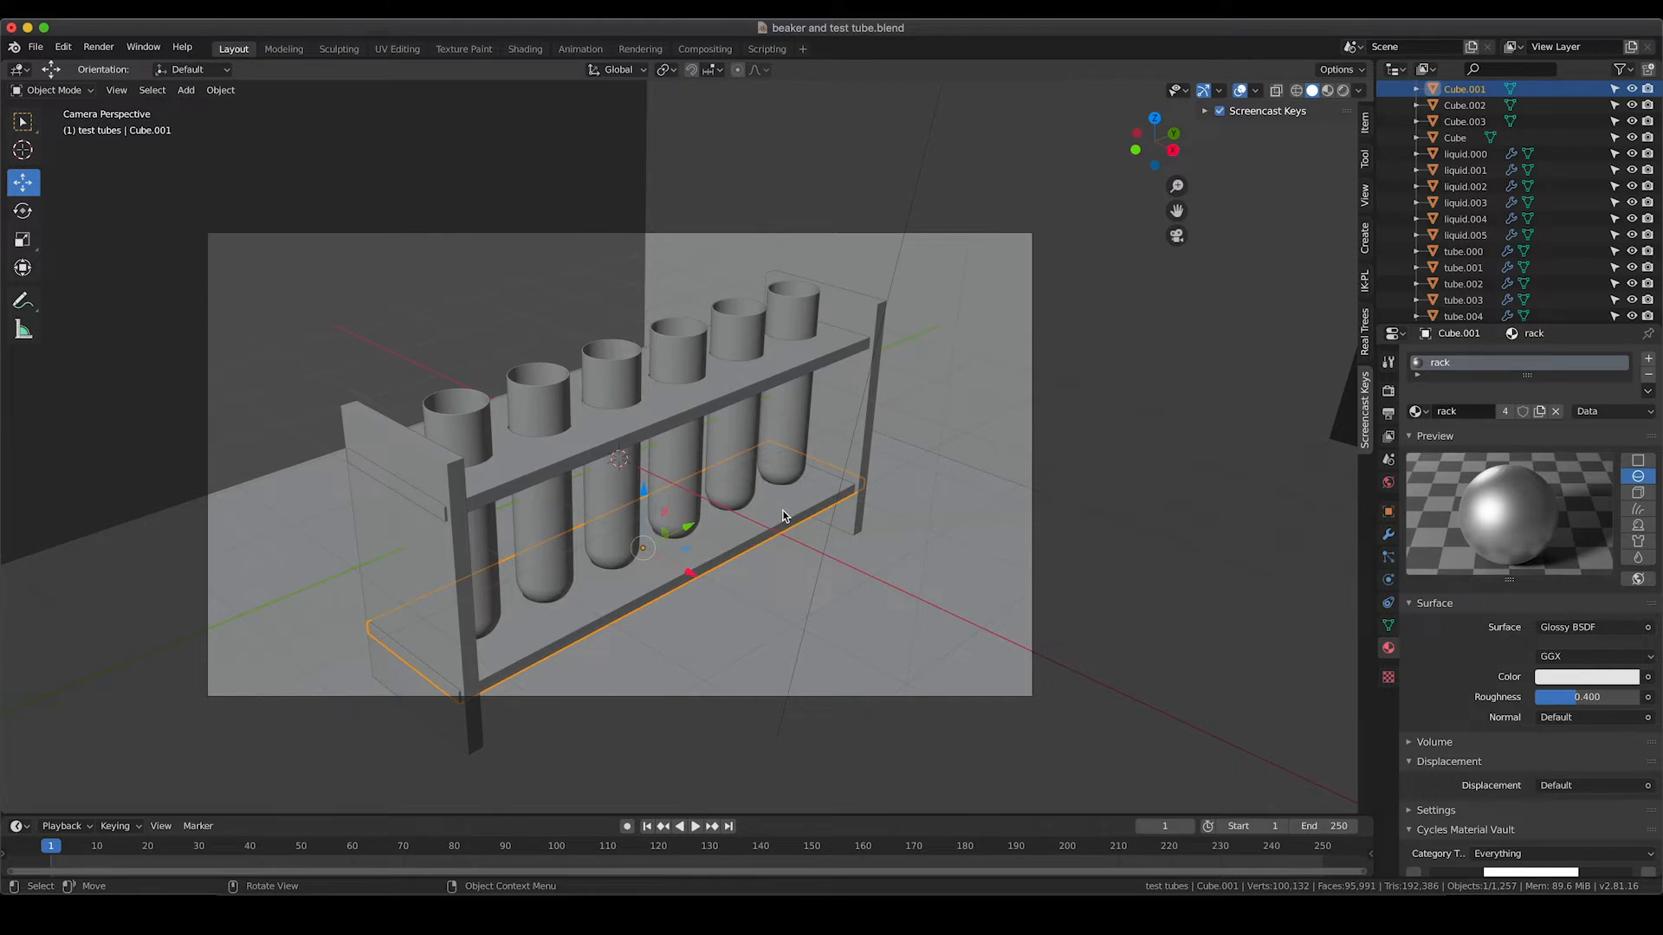
pyautogui.click(848, 386)
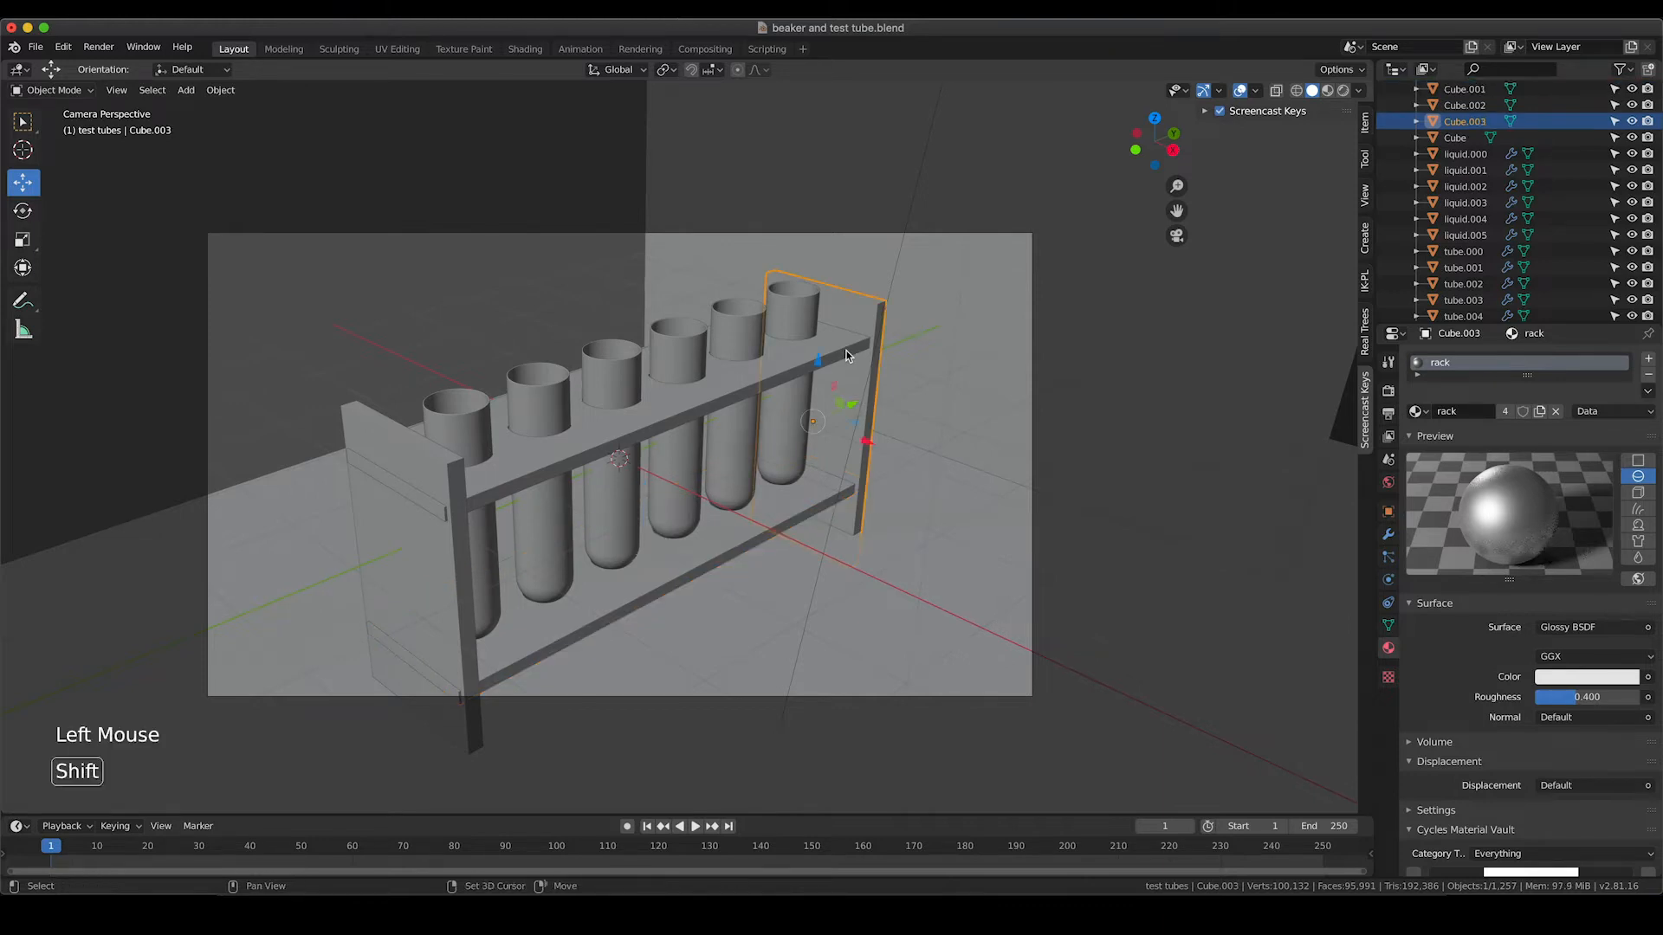
pyautogui.keyDown('shift'); pyautogui.click(459, 549); pyautogui.keyUp('shift')
pyautogui.keyDown('shift'); pyautogui.click(535, 627); pyautogui.keyUp('shift')
pyautogui.keyDown('shift'); pyautogui.click(570, 625); pyautogui.keyUp('shift')
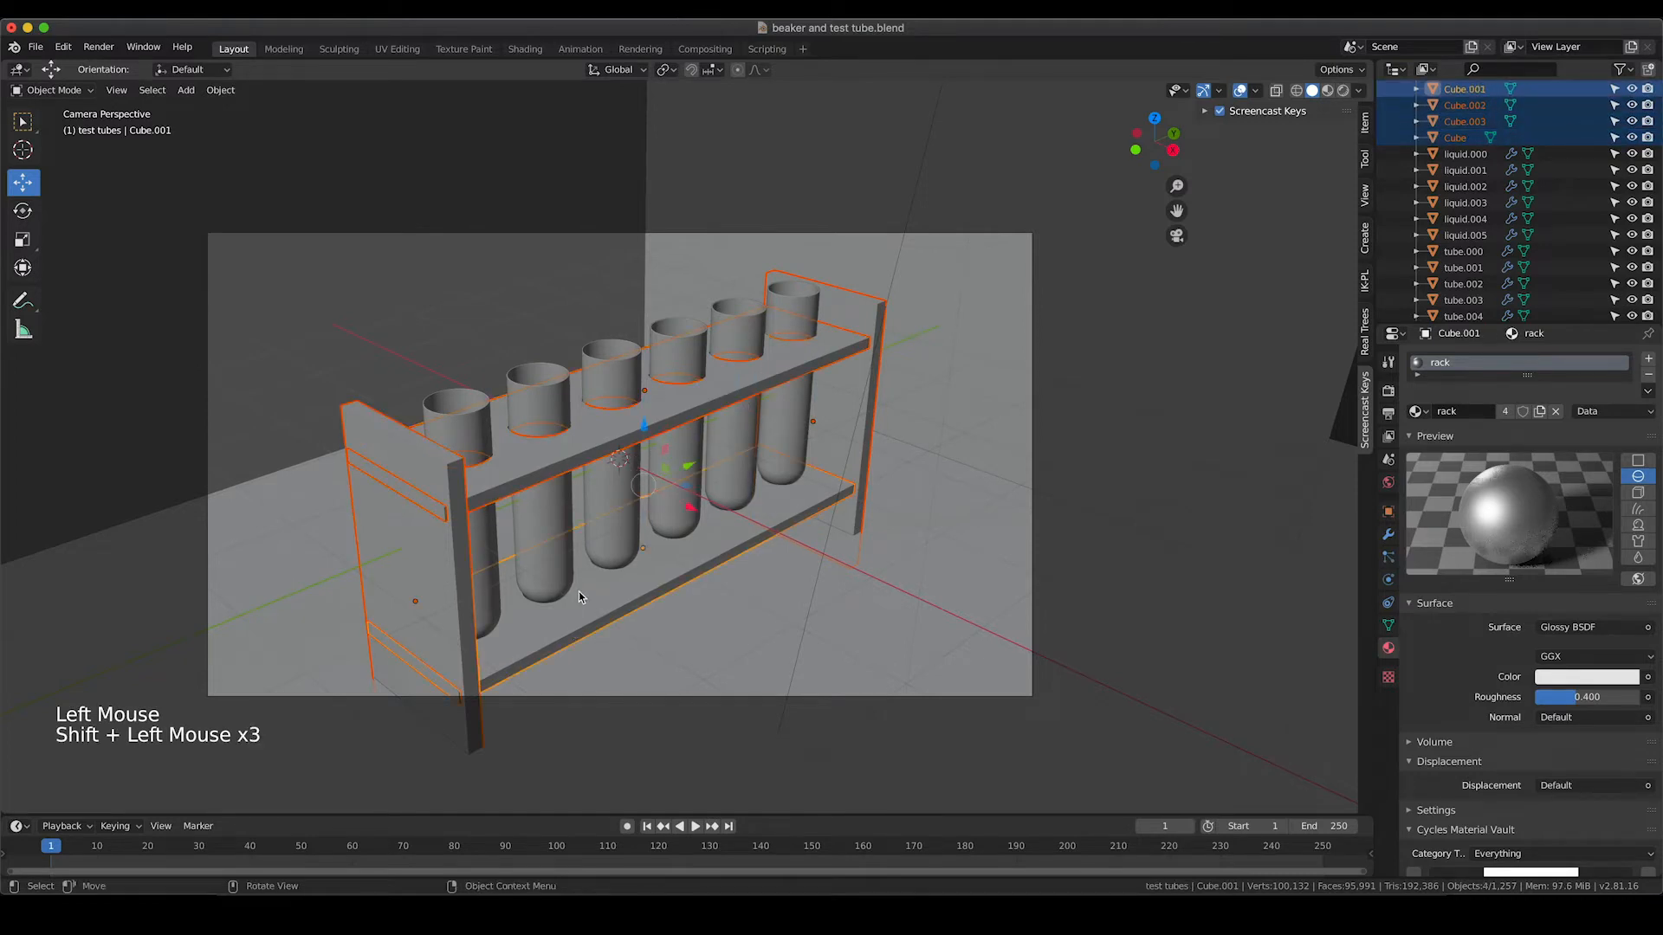
pyautogui.press('super+j')
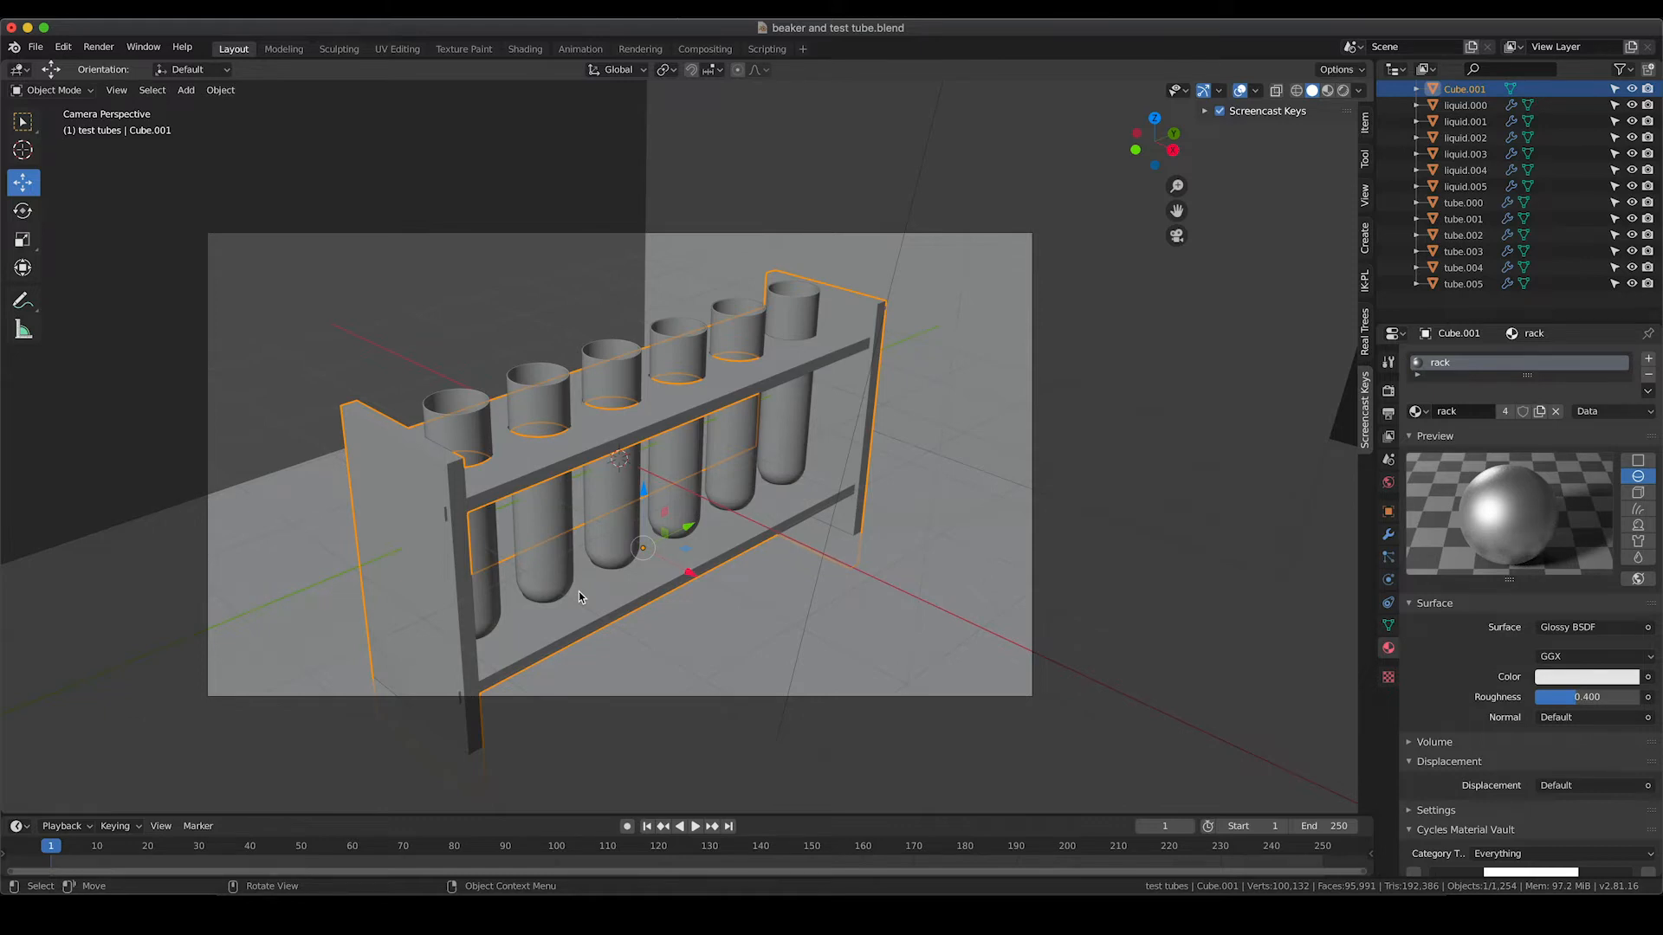
# Rename the joined rack object in the test tubes collection as rack
pyautogui.scroll(3, 1481, 156)
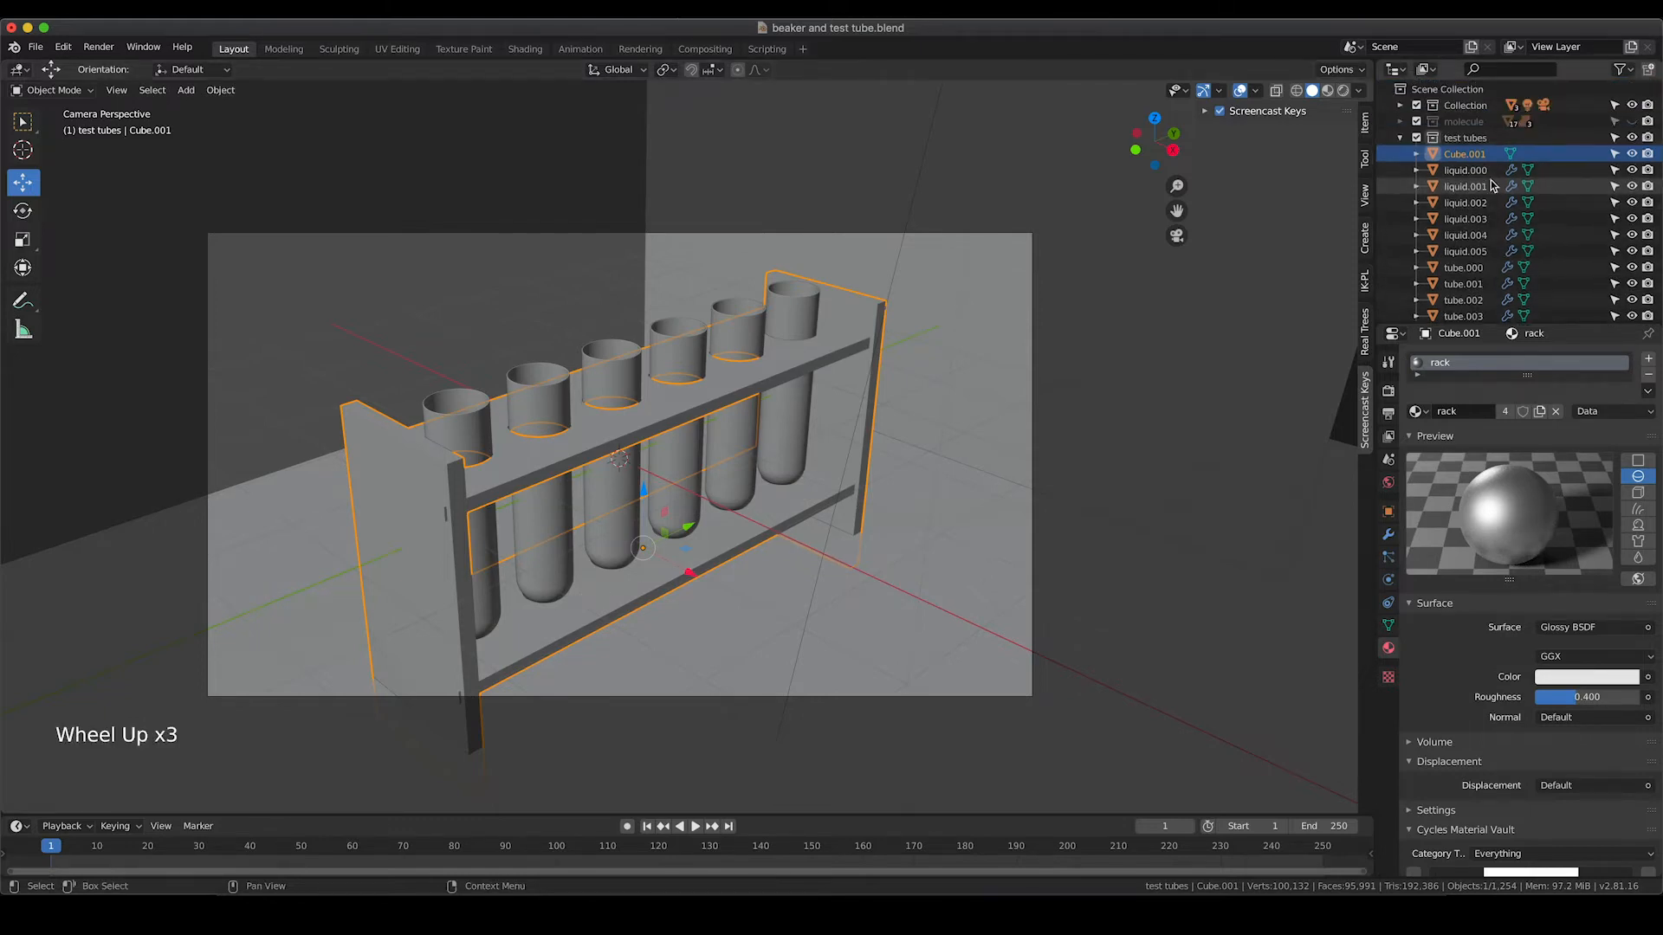
pyautogui.click(1481, 156)
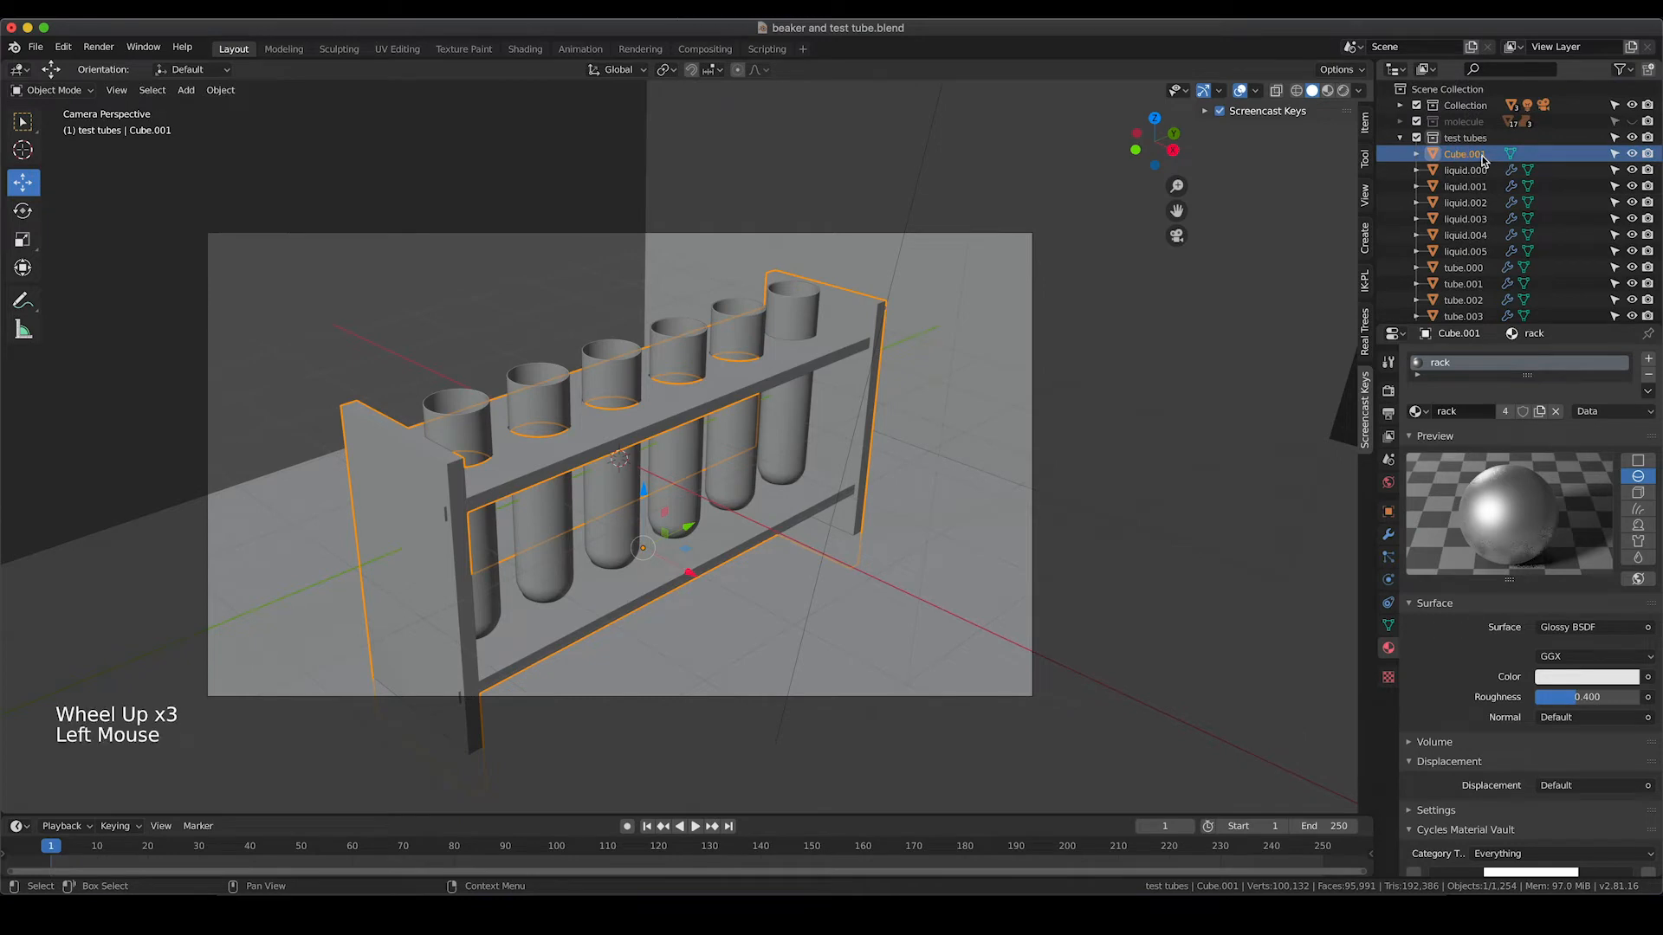
pyautogui.click(1481, 156)
pyautogui.doubleClick(1481, 155)
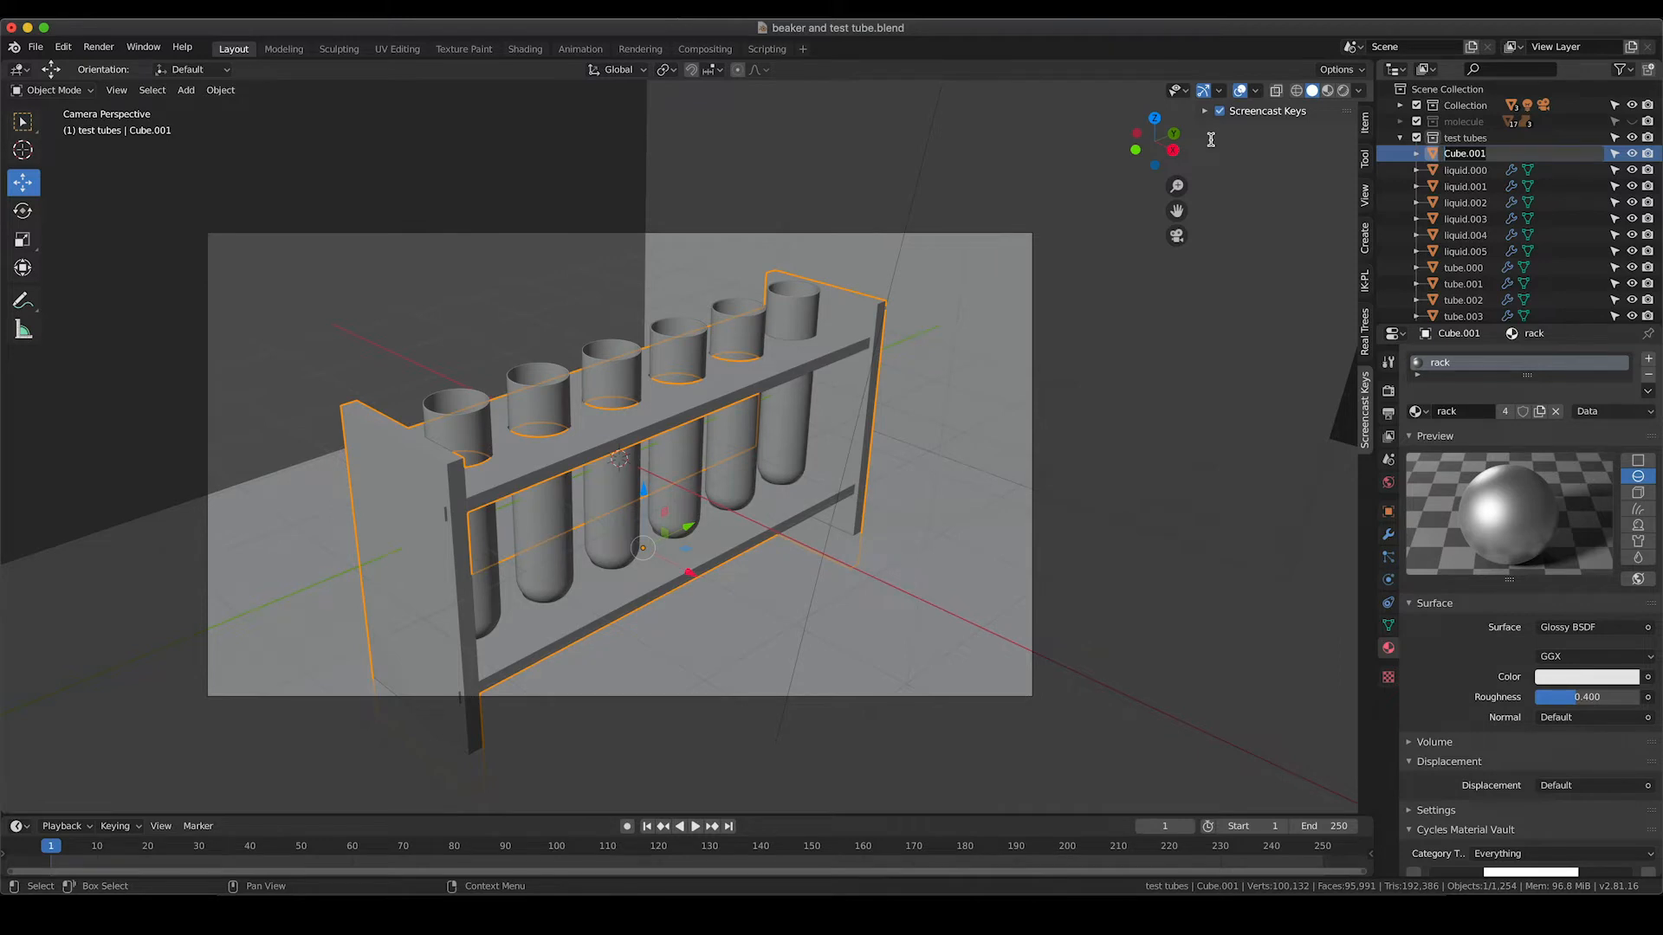
pyautogui.write('rack')
pyautogui.press('Return')
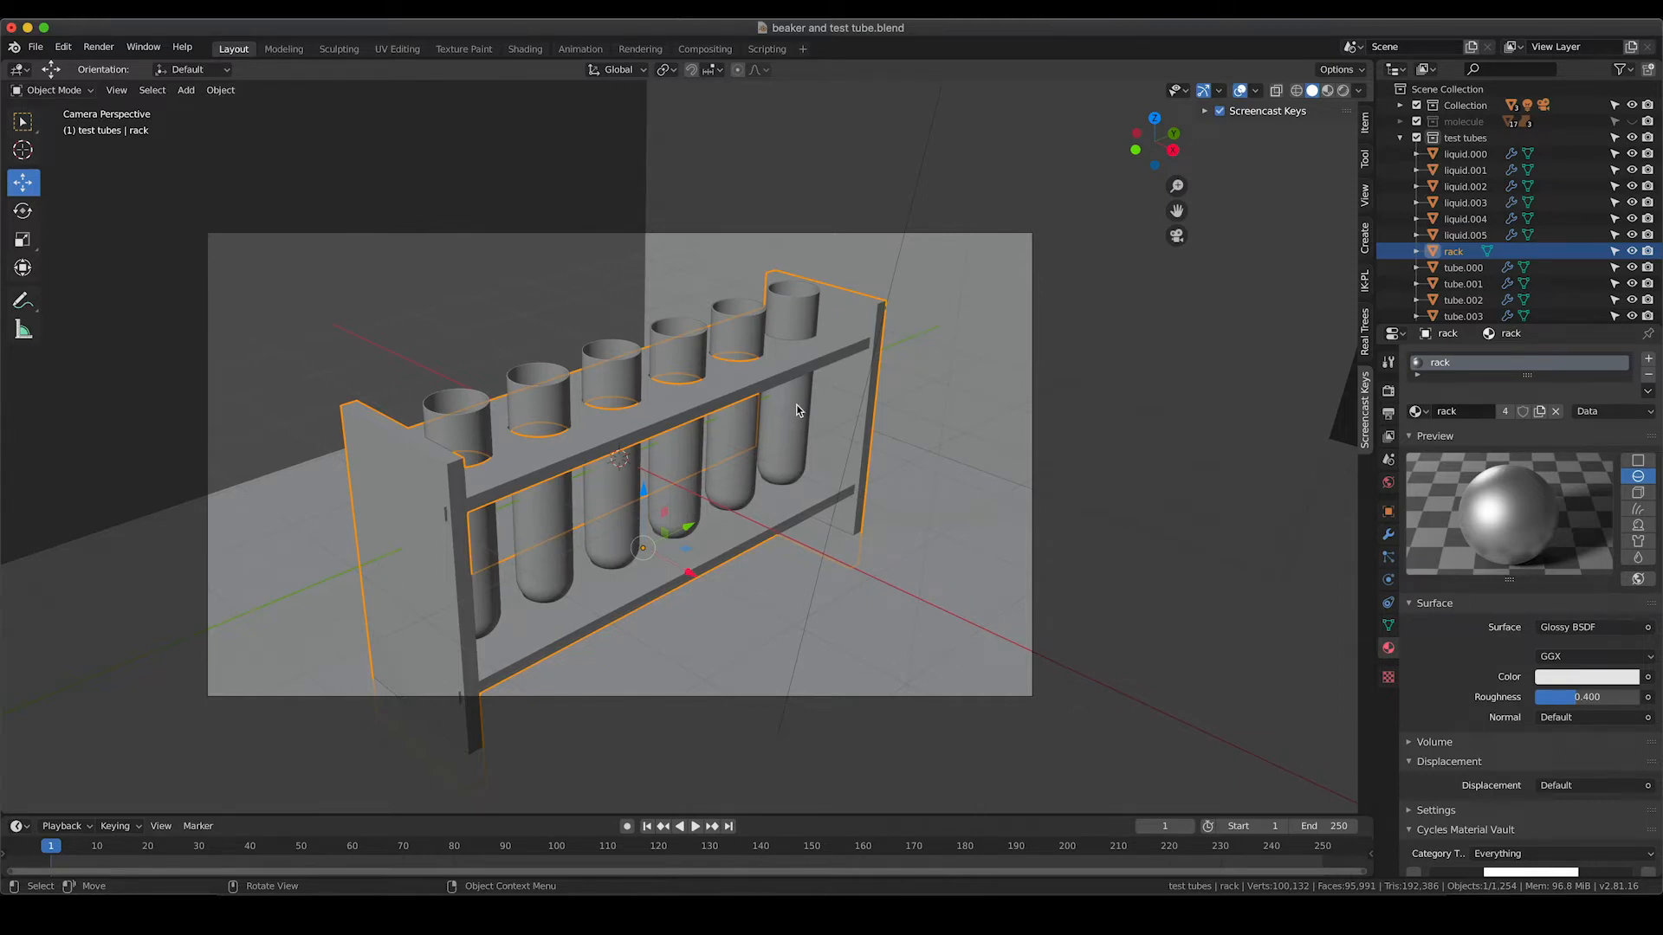
pyautogui.press('Tab')
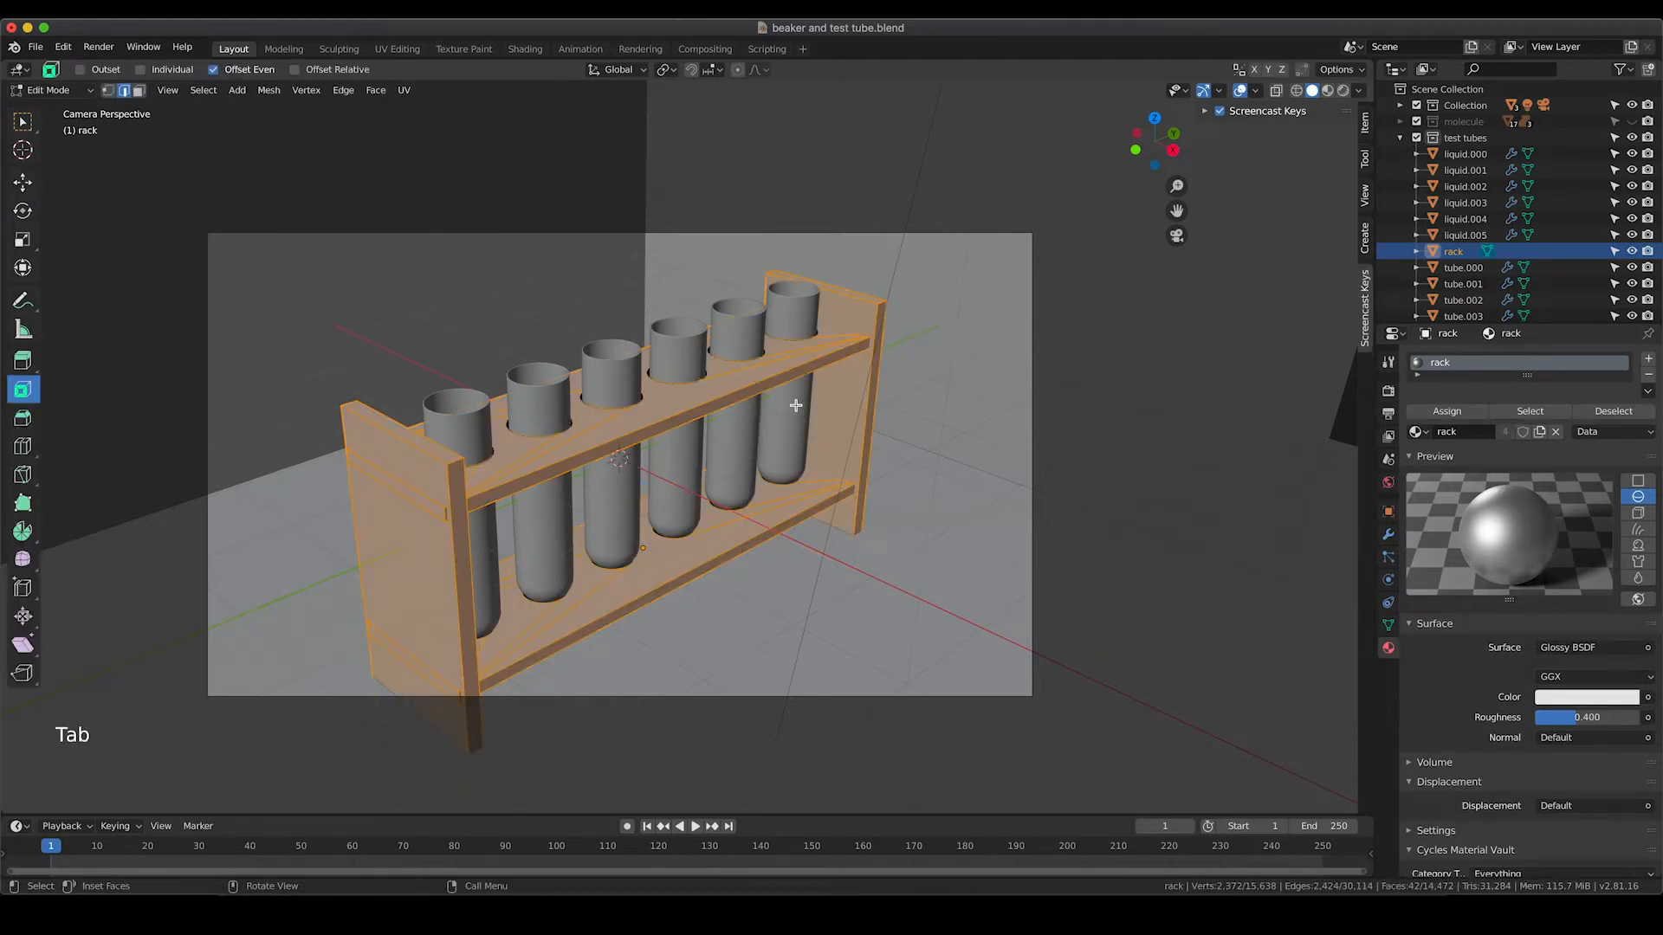
pyautogui.press('p')
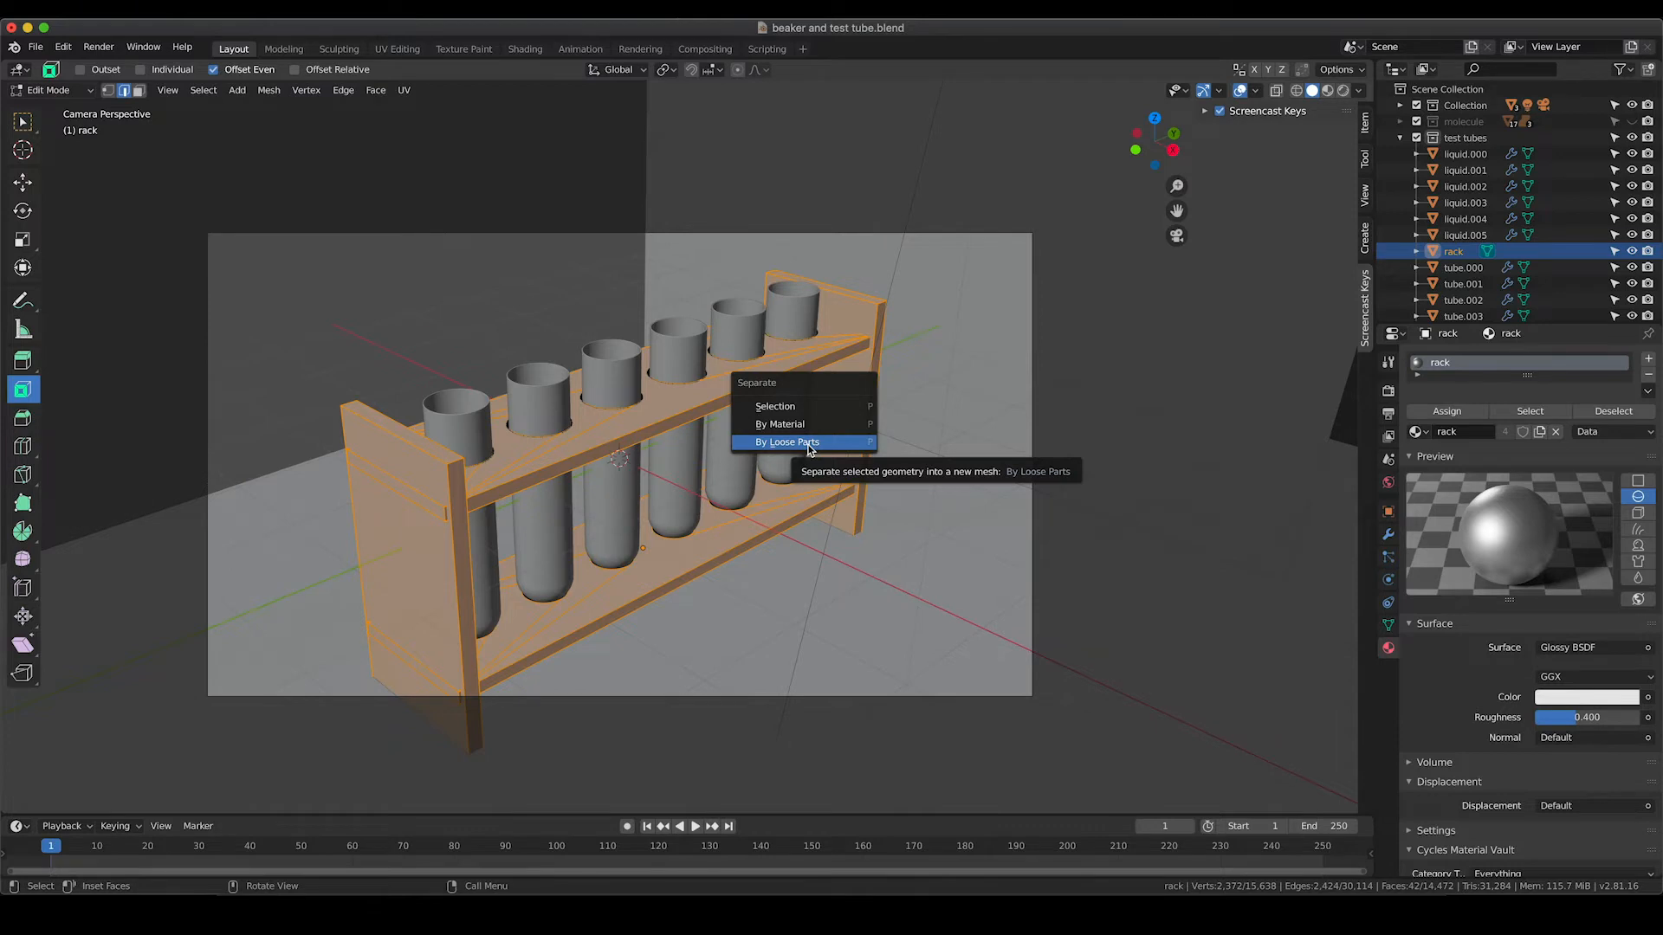
pyautogui.click(809, 444)
pyautogui.press('Tab')
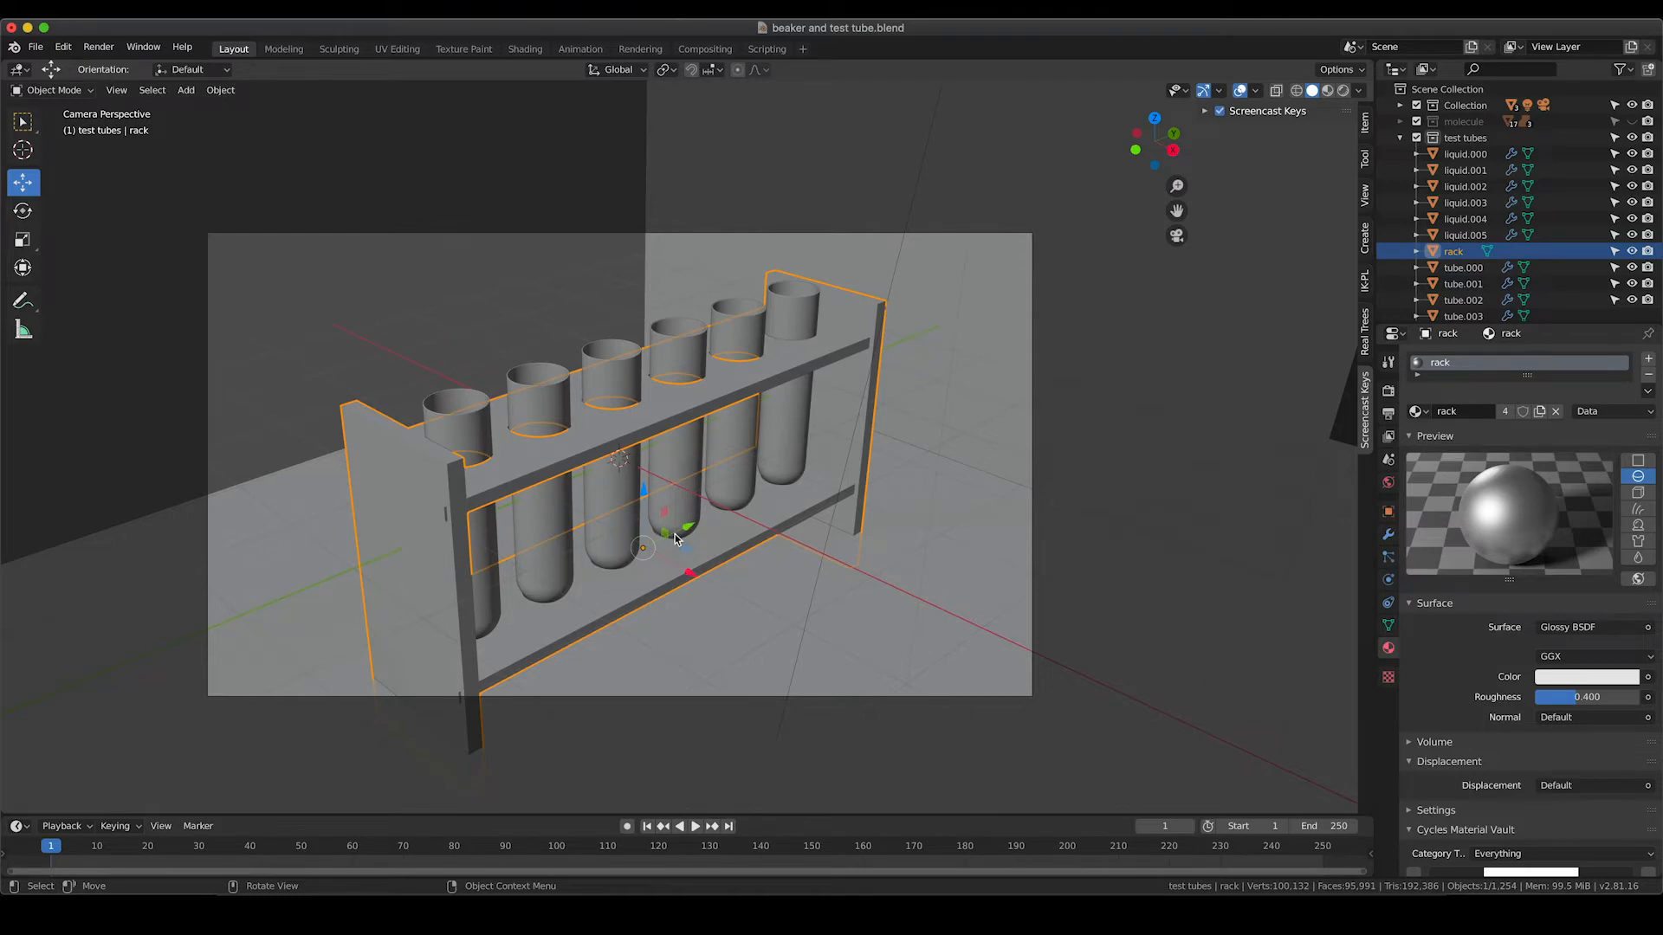
# Preview the rack and filled tubes in rendered shading, return the viewport to solid shading and deselect the rack
pyautogui.press('z')
pyautogui.click(684, 436)
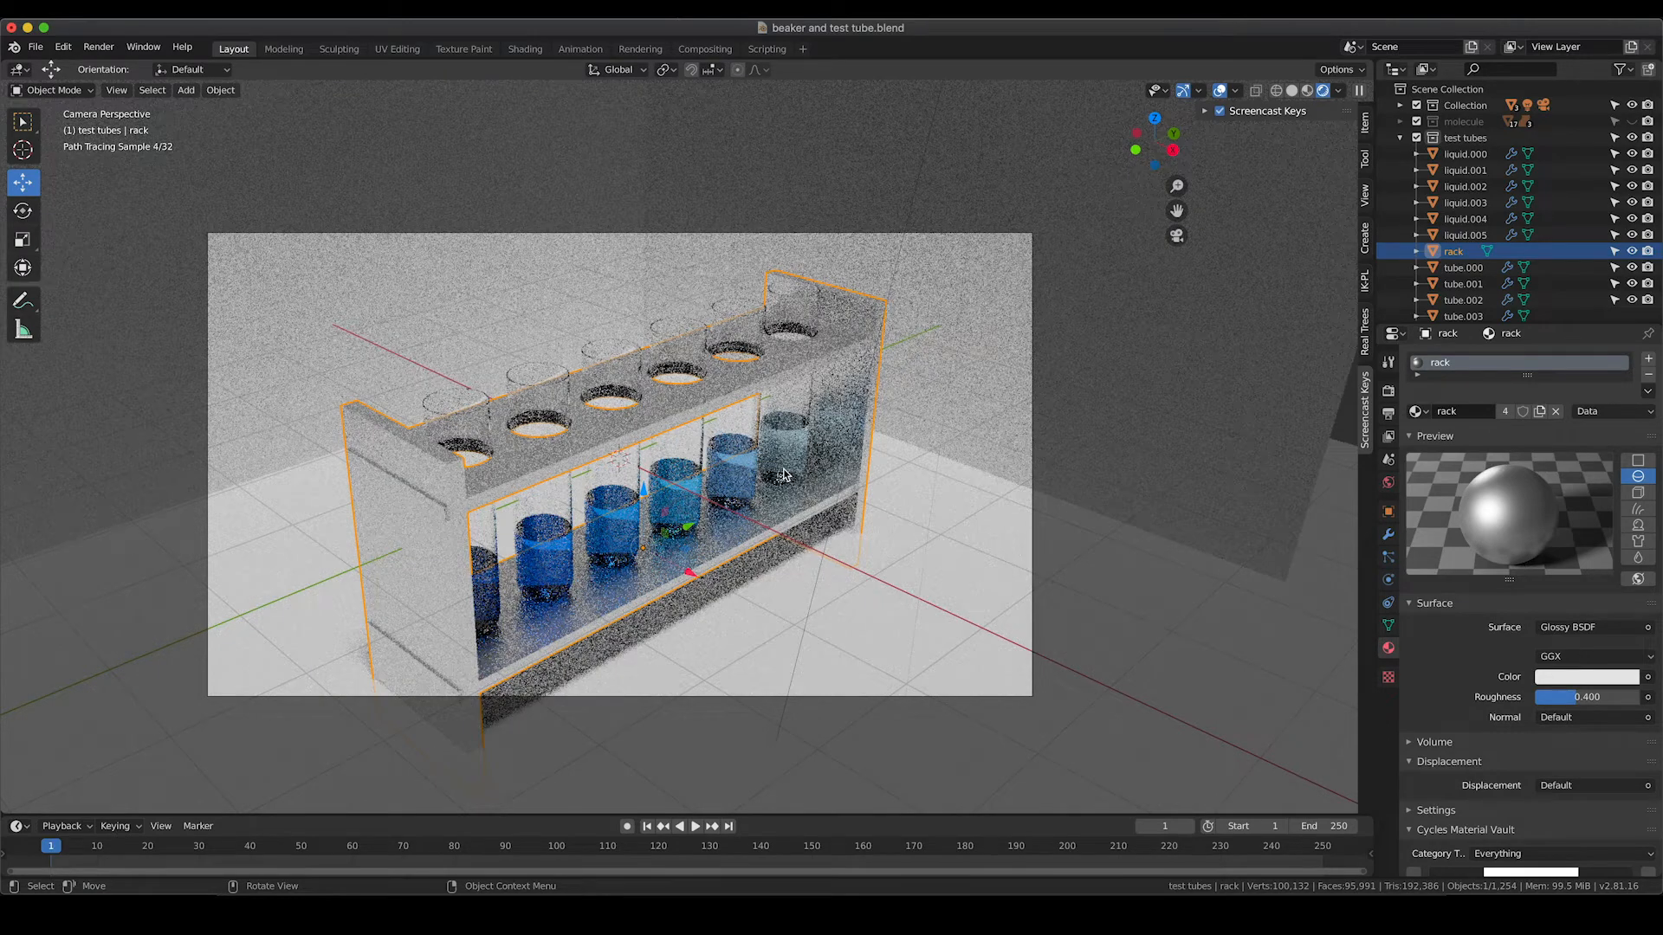
pyautogui.press('z')
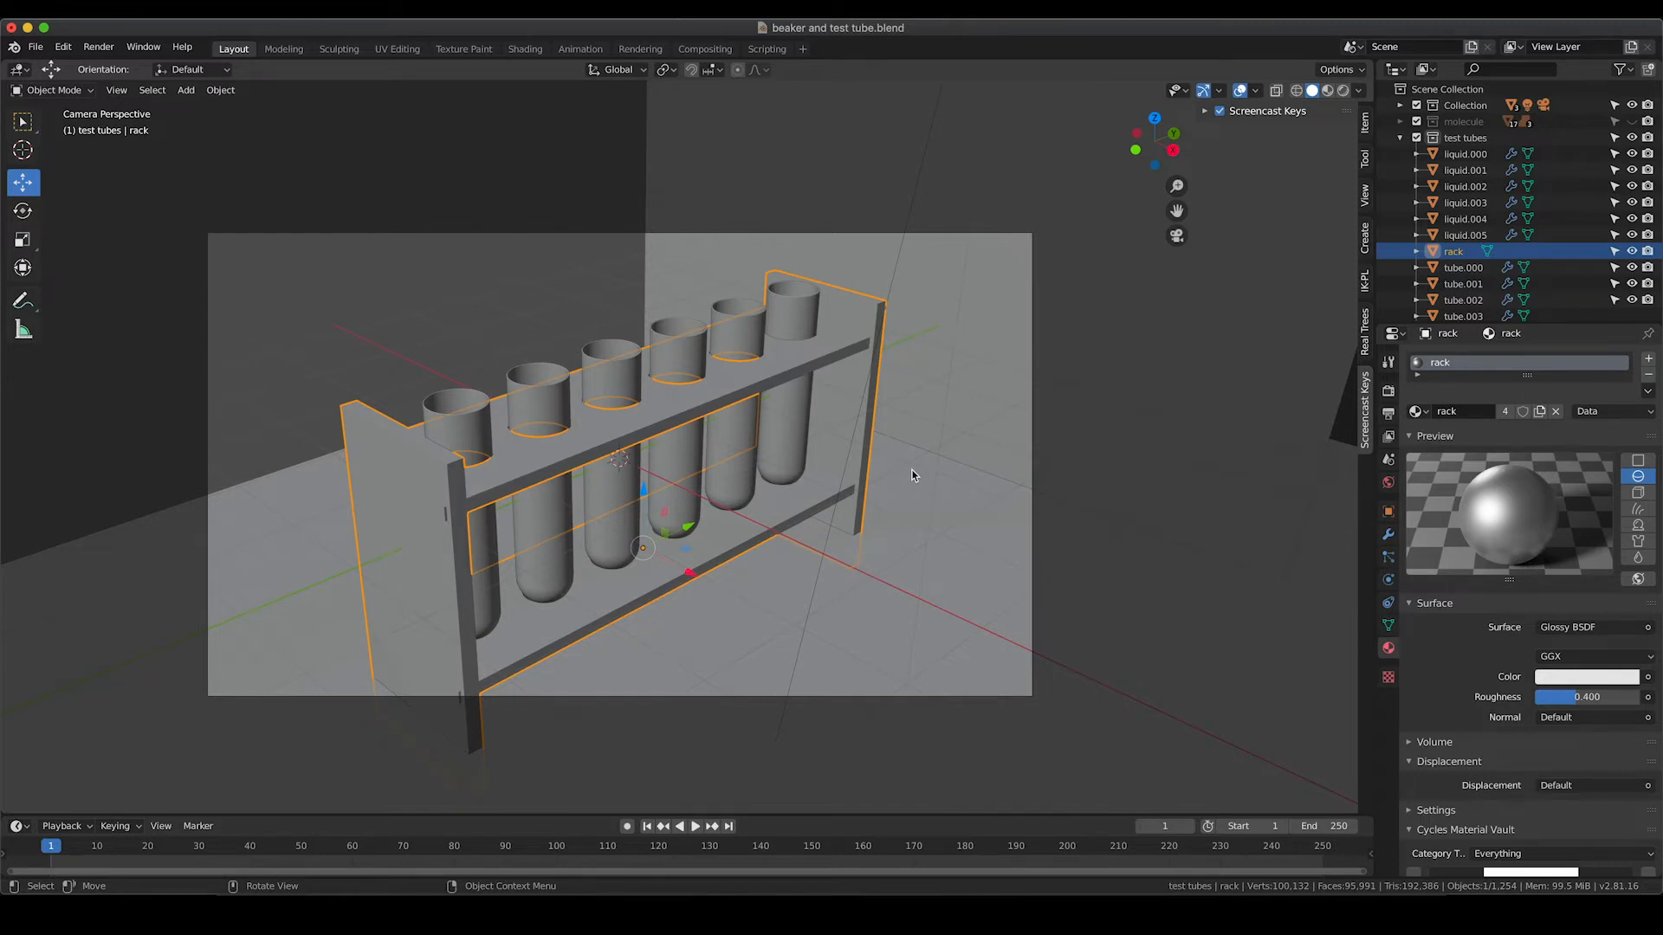
pyautogui.click(810, 604)
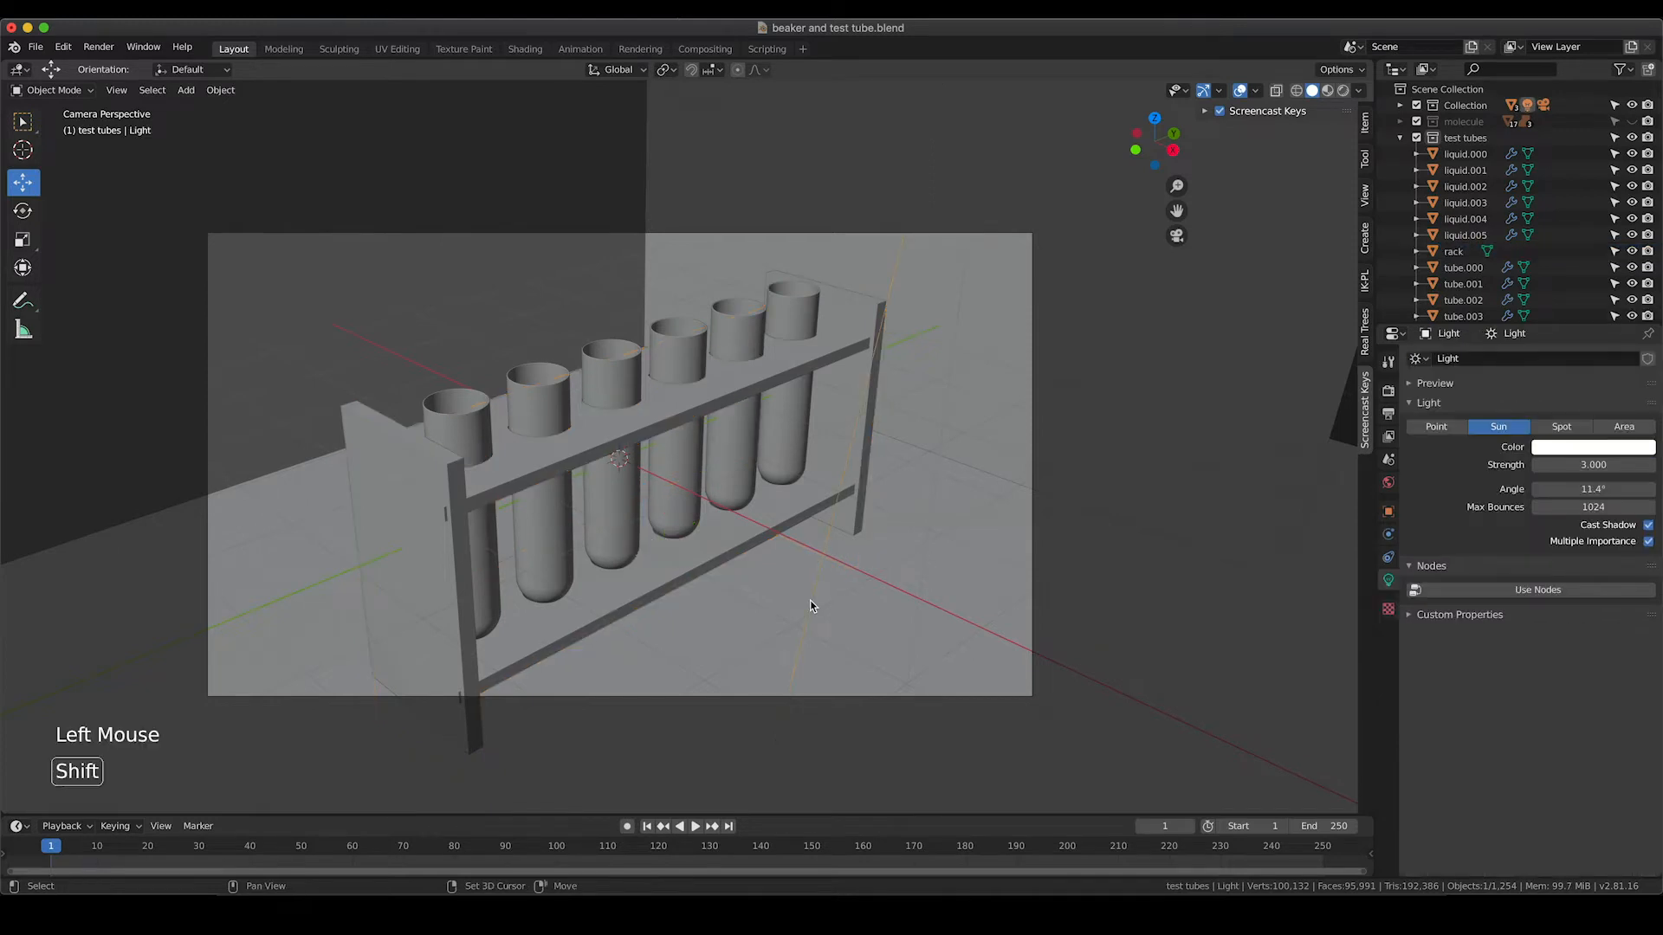
# Add a cube, shrink and flatten it into a thin square tile, and place it on the floor beside the test tube rack
pyautogui.hotkey('shift', 'a')
pyautogui.moveTo(810, 586)
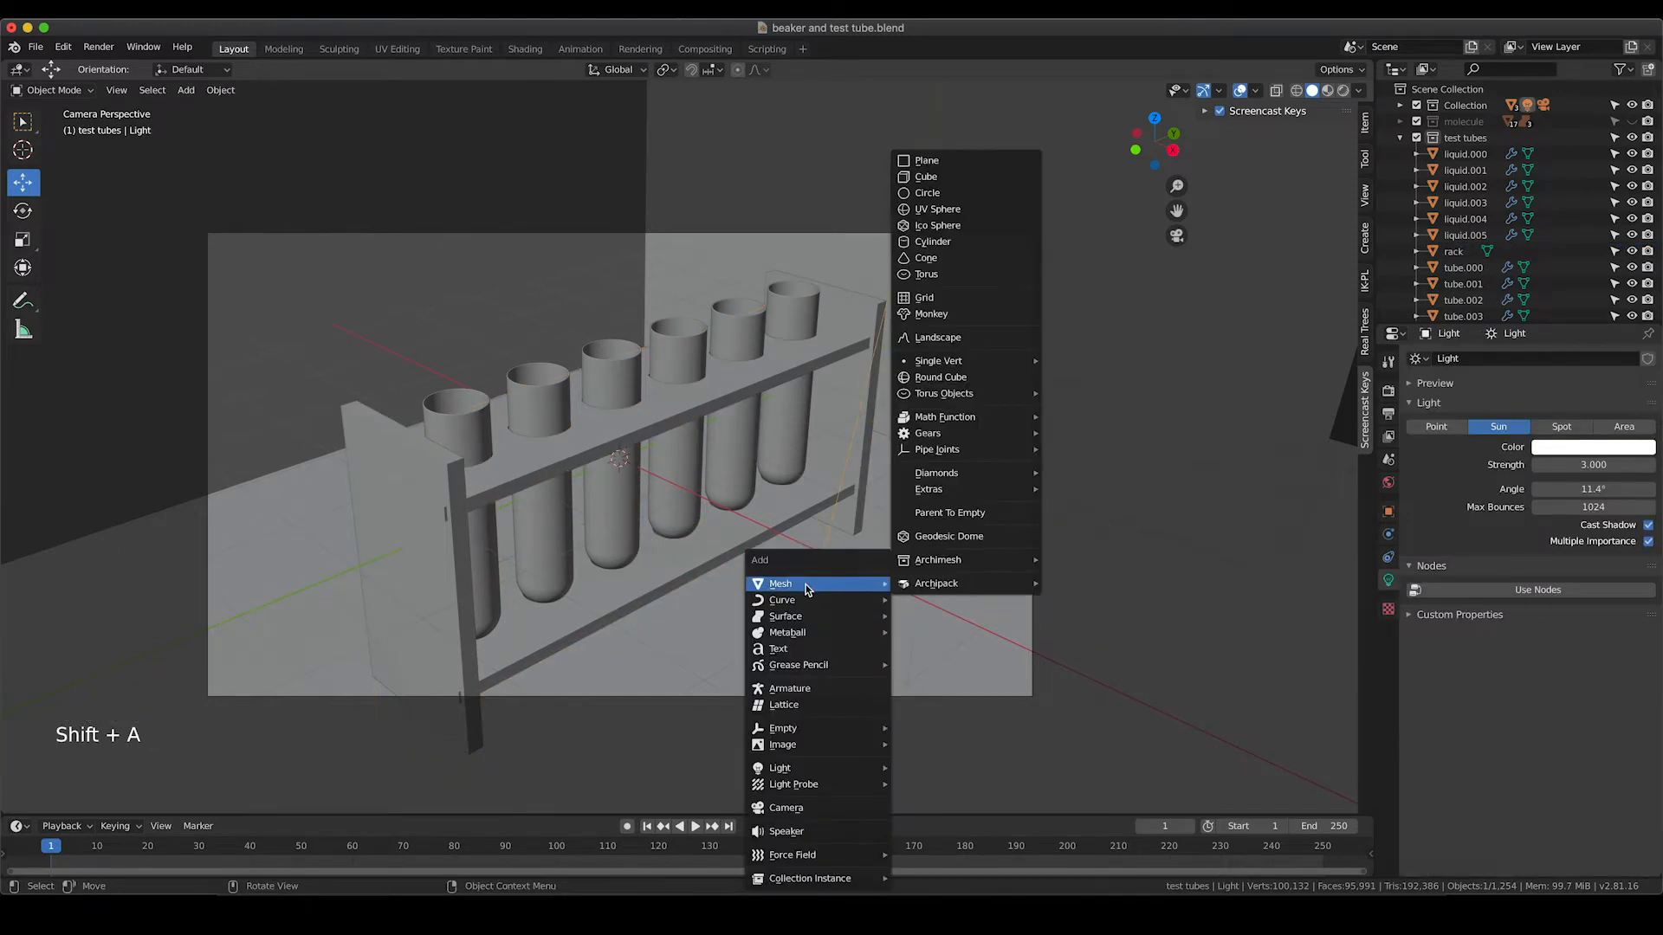
pyautogui.click(931, 176)
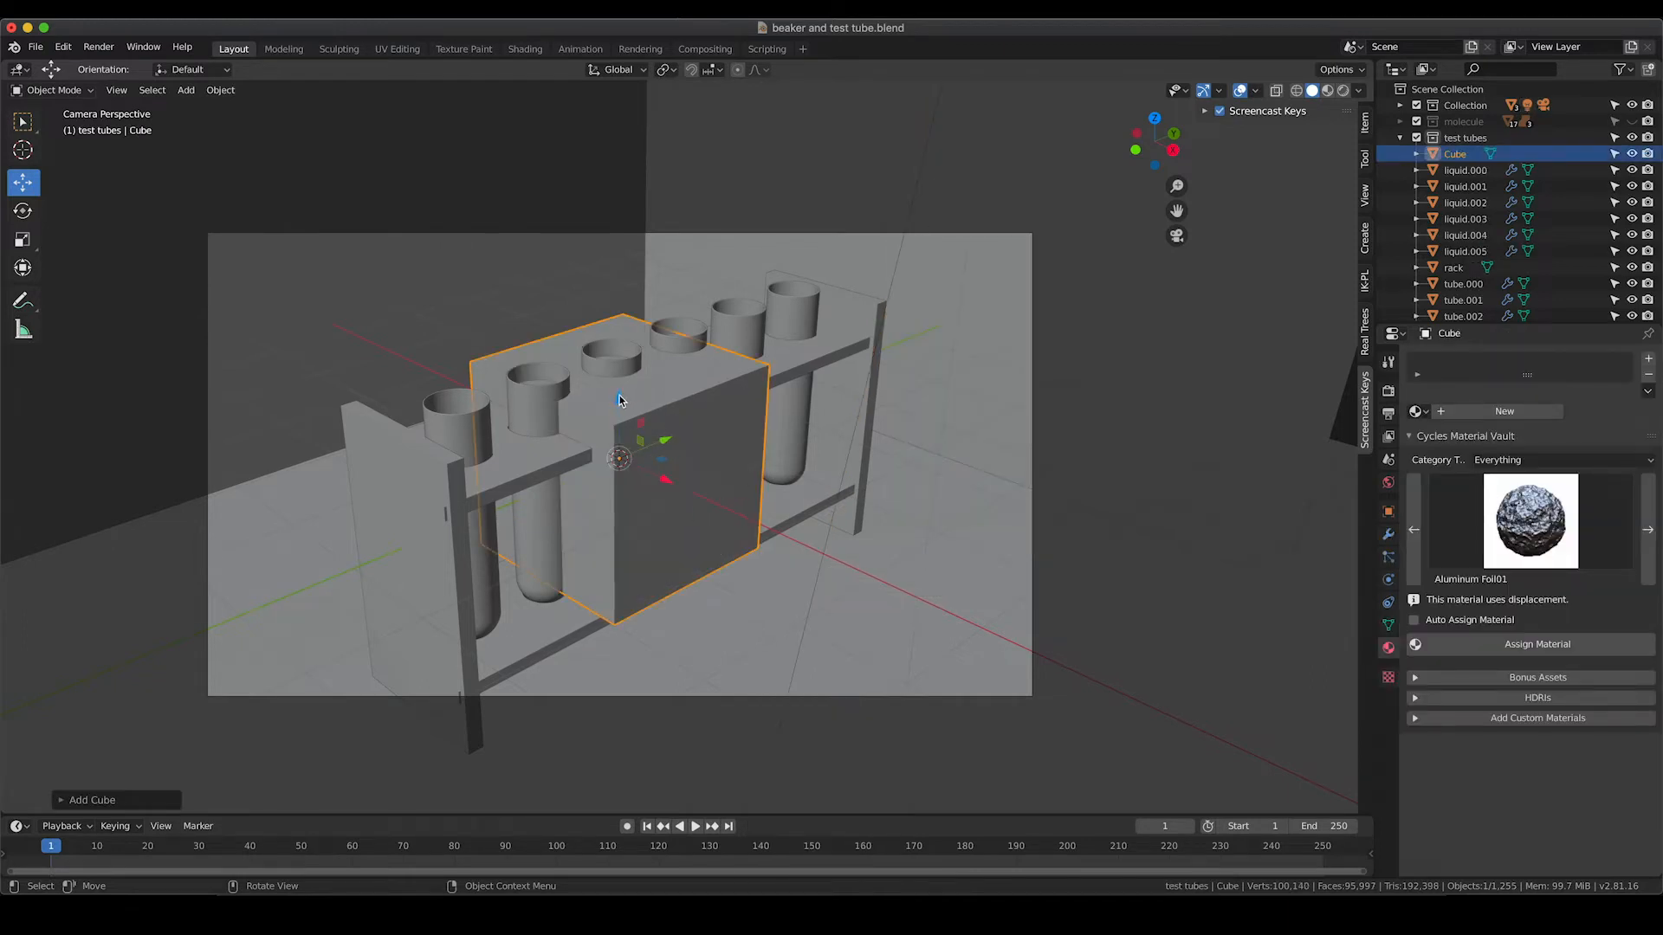
pyautogui.moveTo(620, 394); pyautogui.dragTo(874, 584)
pyautogui.press('s')
pyautogui.click(664, 486)
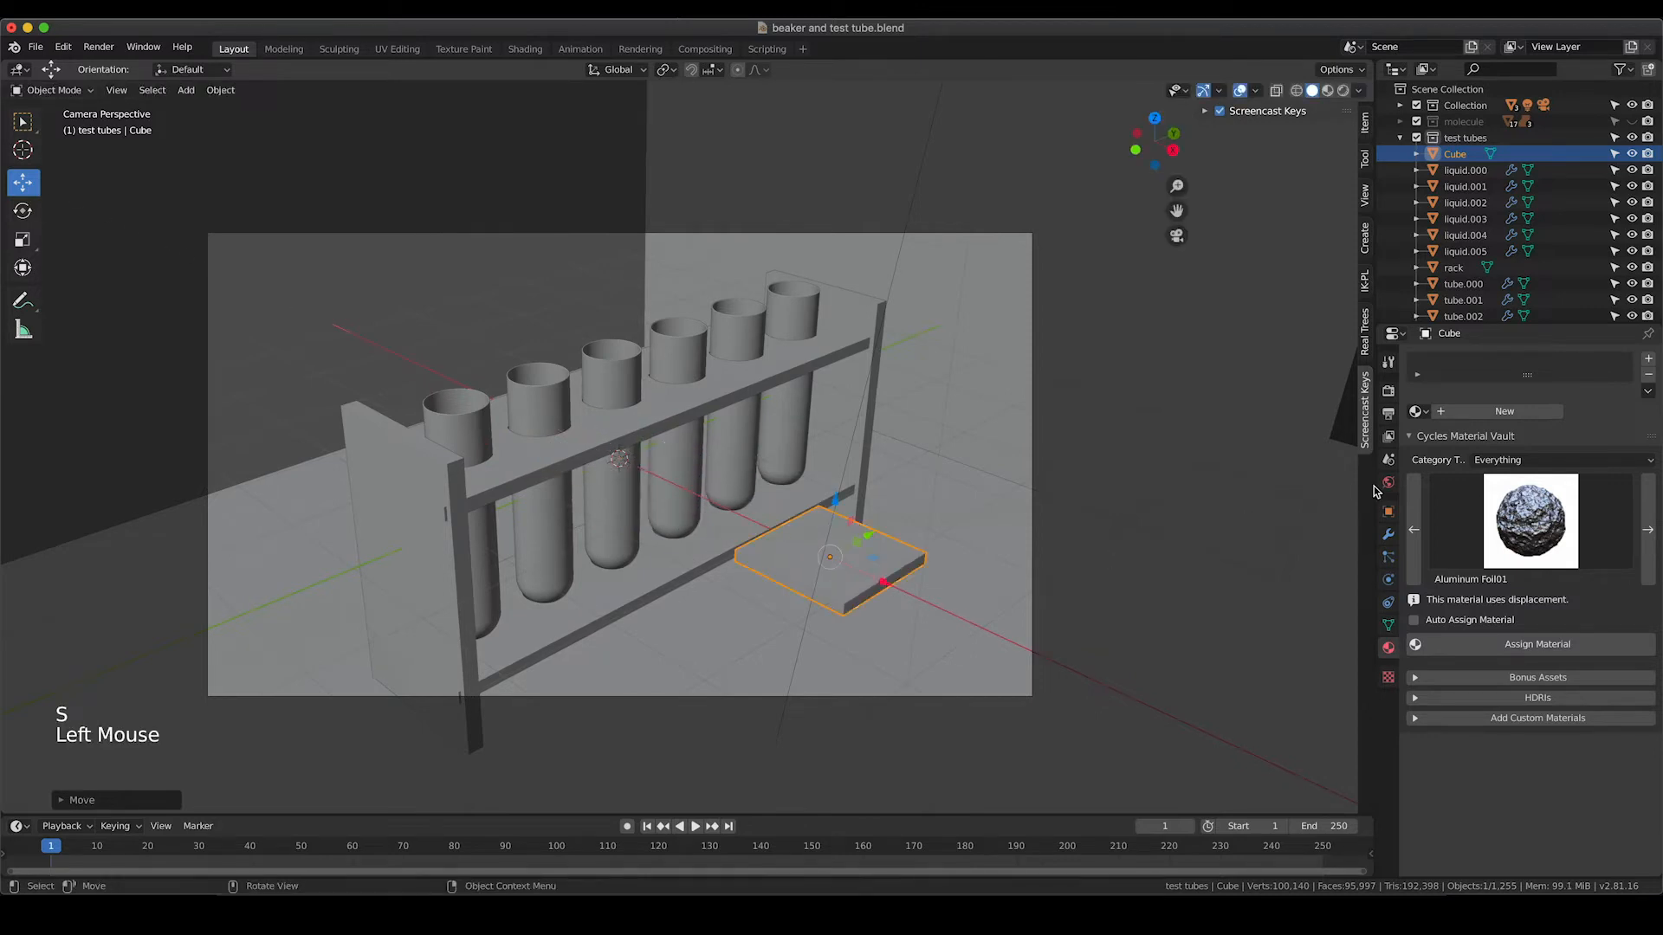
# Add a Bevel modifier with 10 segments to the tile to round its edges
pyautogui.click(1388, 534)
pyautogui.click(1481, 360)
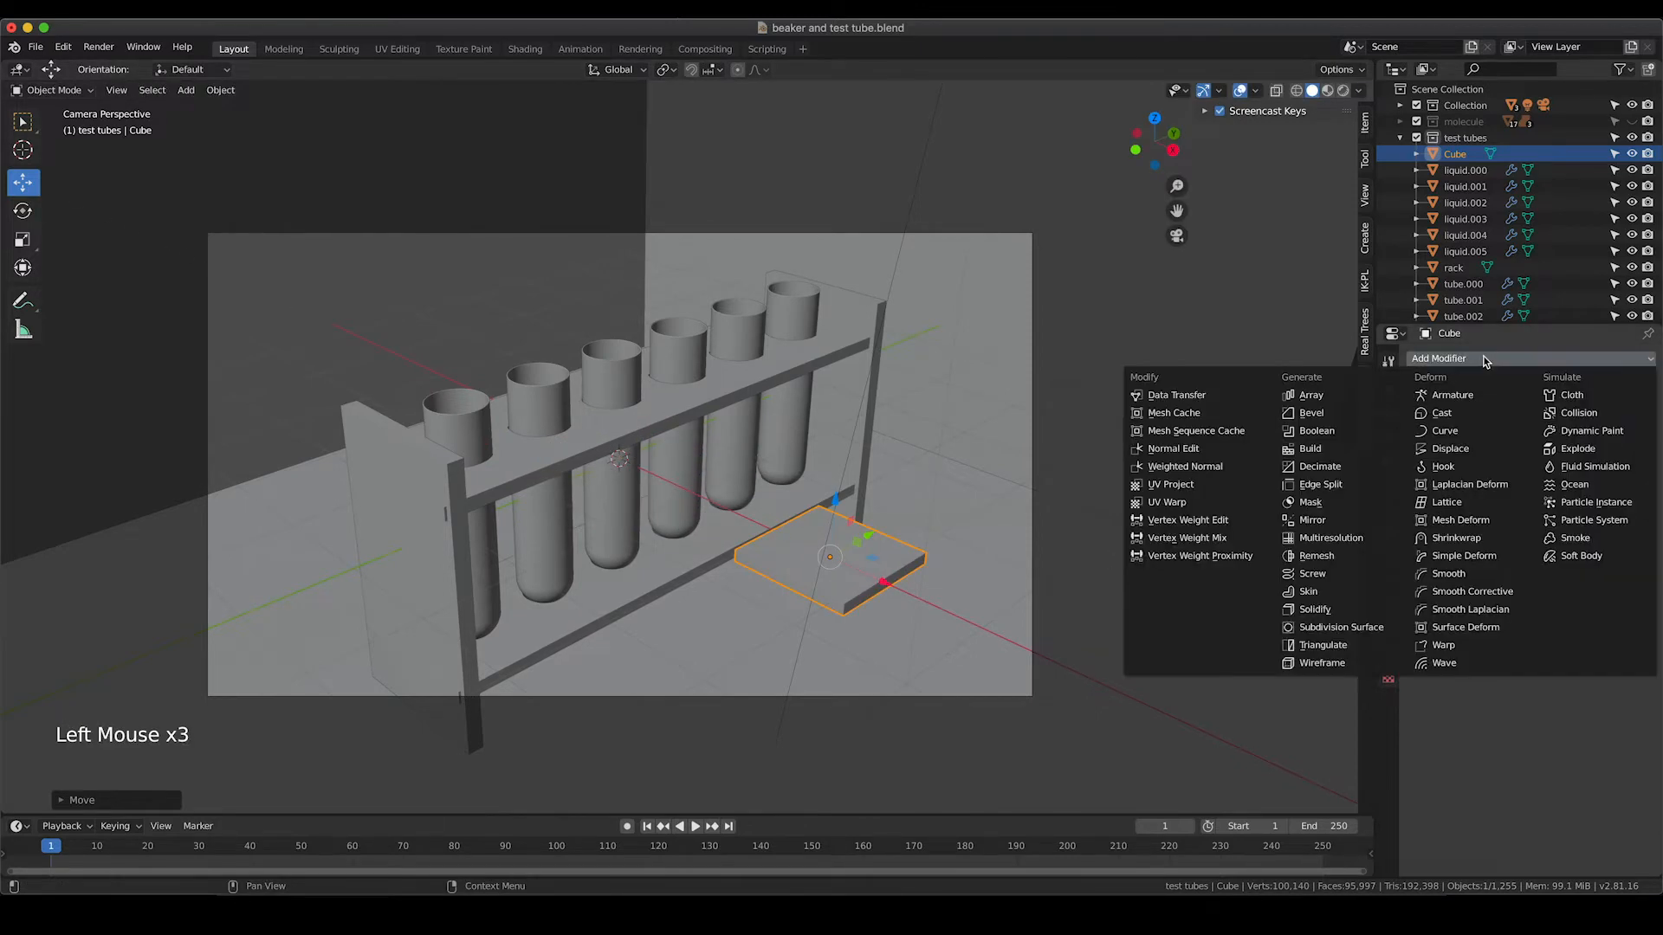
pyautogui.click(1325, 412)
pyautogui.scroll(5, 857, 606)
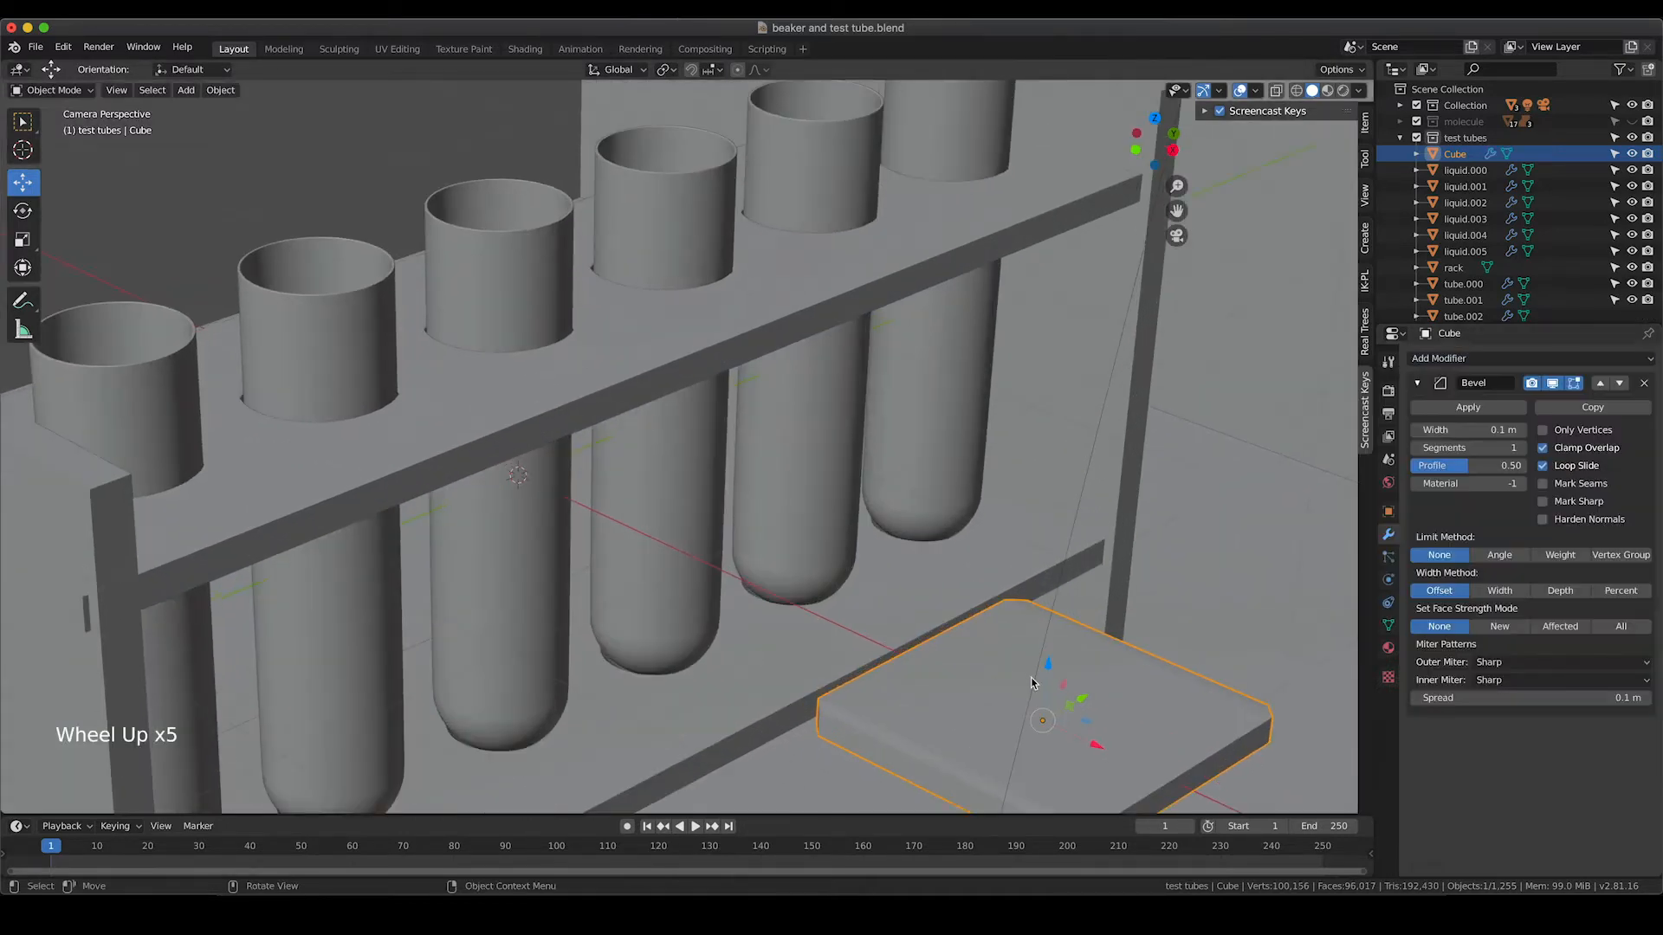
pyautogui.keyDown('shift'); pyautogui.moveTo(1030, 678); pyautogui.dragTo(840, 423, button='middle'); pyautogui.keyUp('shift')
pyautogui.scroll(3, 989, 533)
pyautogui.keyDown('shift'); pyautogui.moveTo(989, 532); pyautogui.dragTo(766, 483, button='middle'); pyautogui.keyUp('shift')
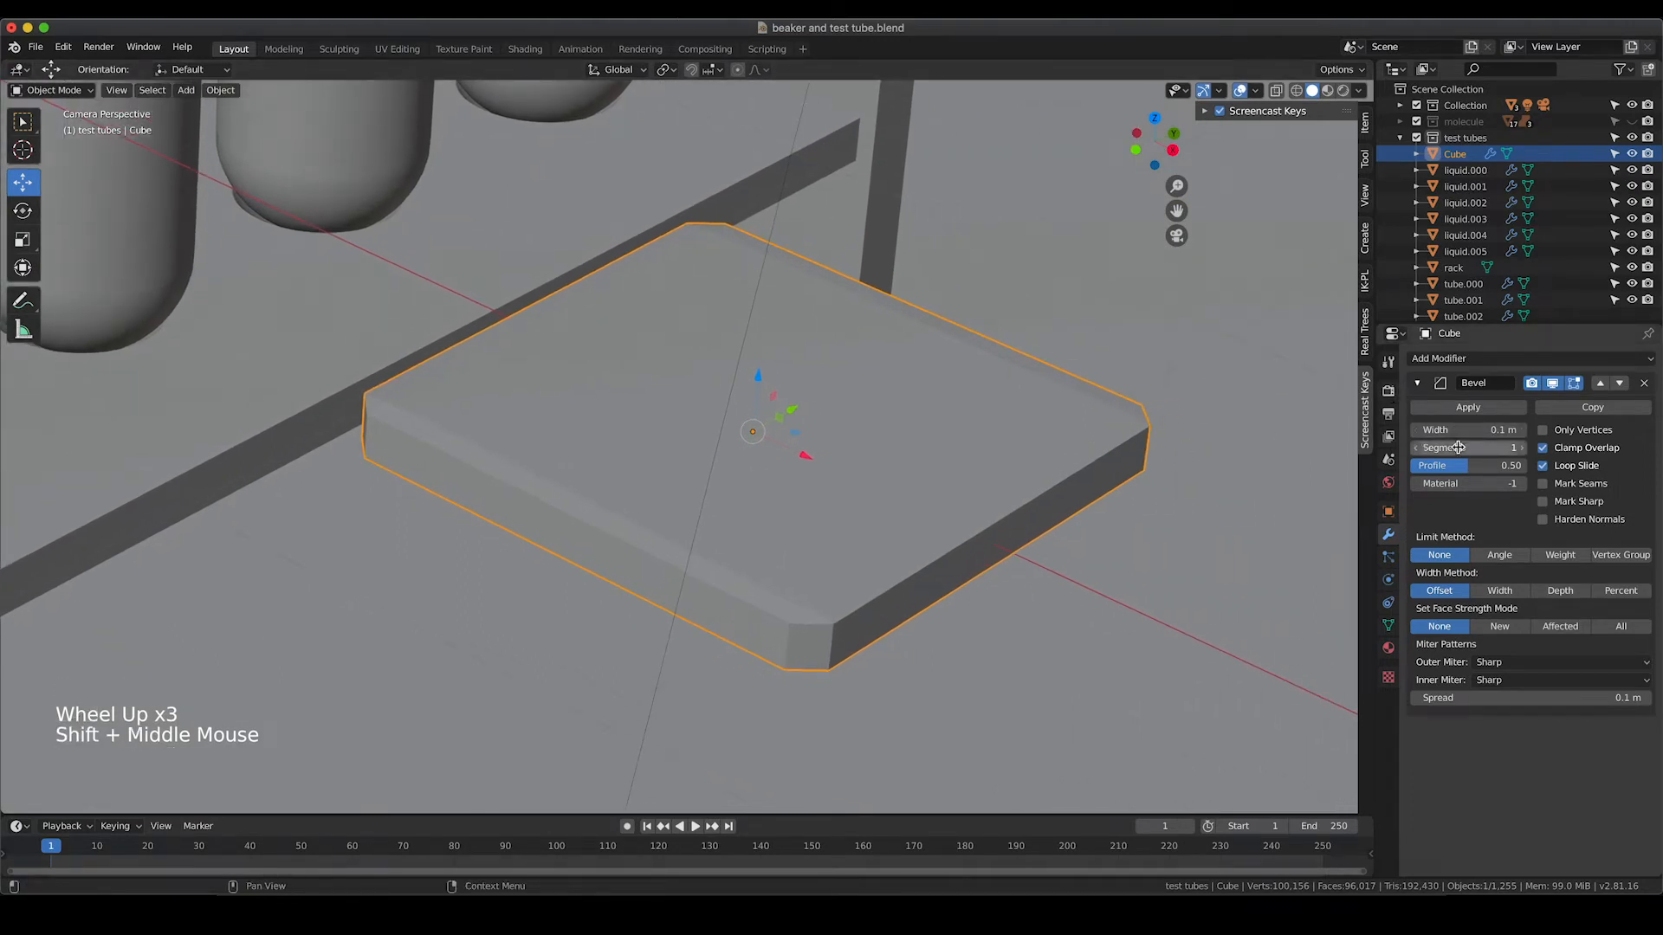
pyautogui.moveTo(1463, 447); pyautogui.dragTo(1524, 449)
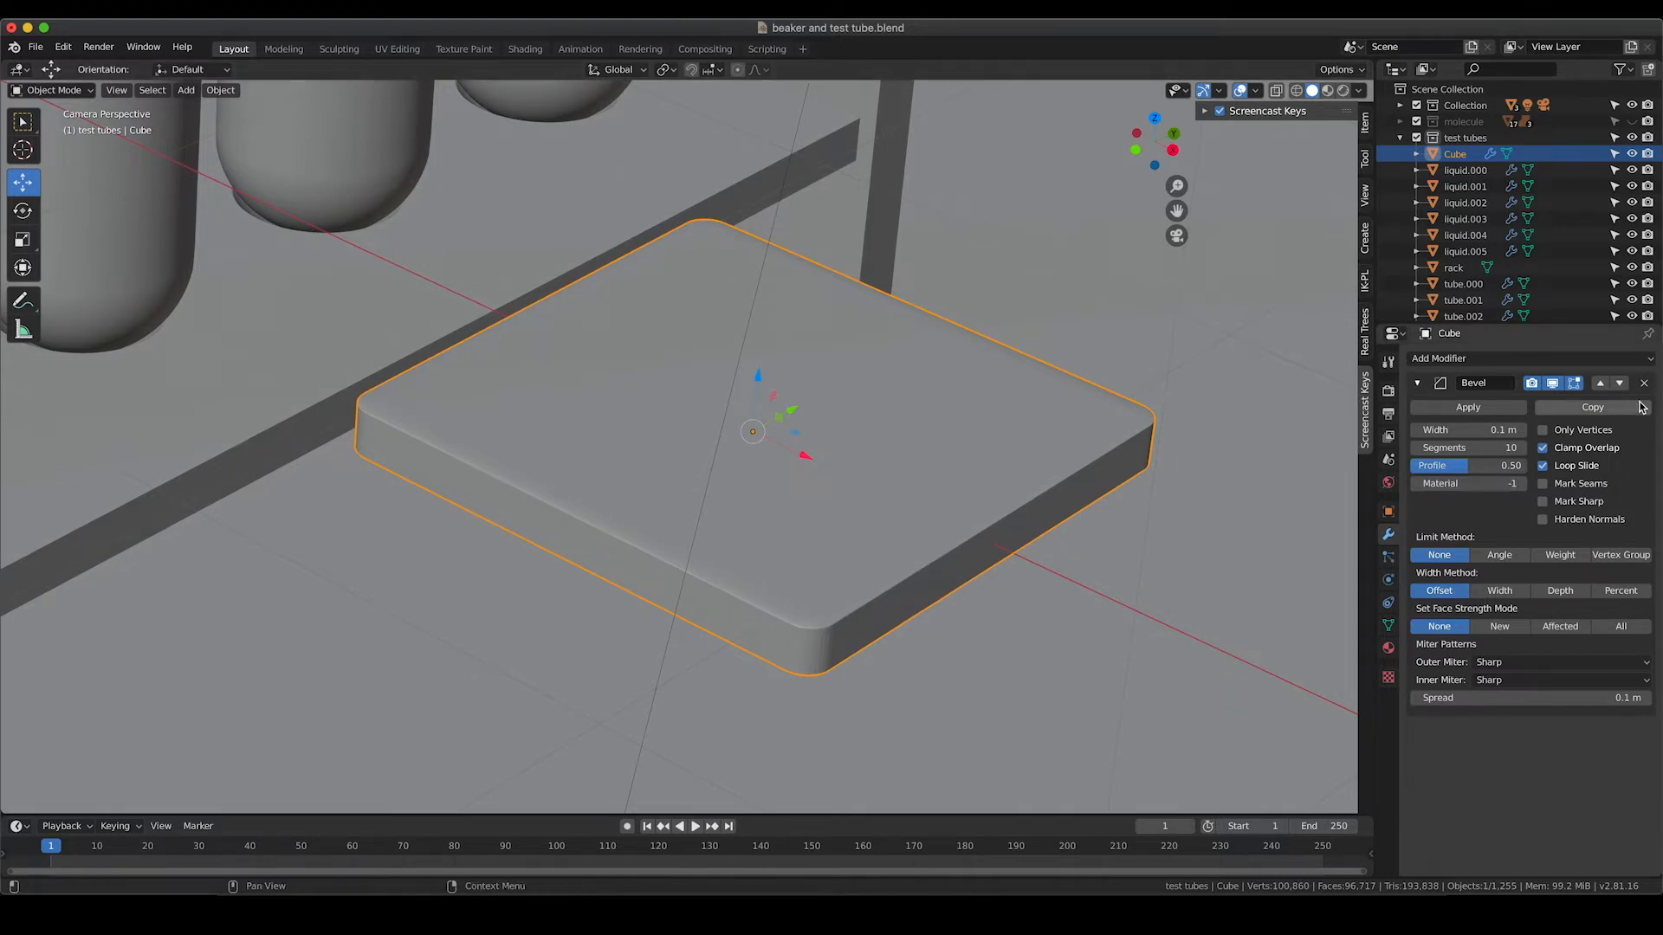
pyautogui.click(1419, 383)
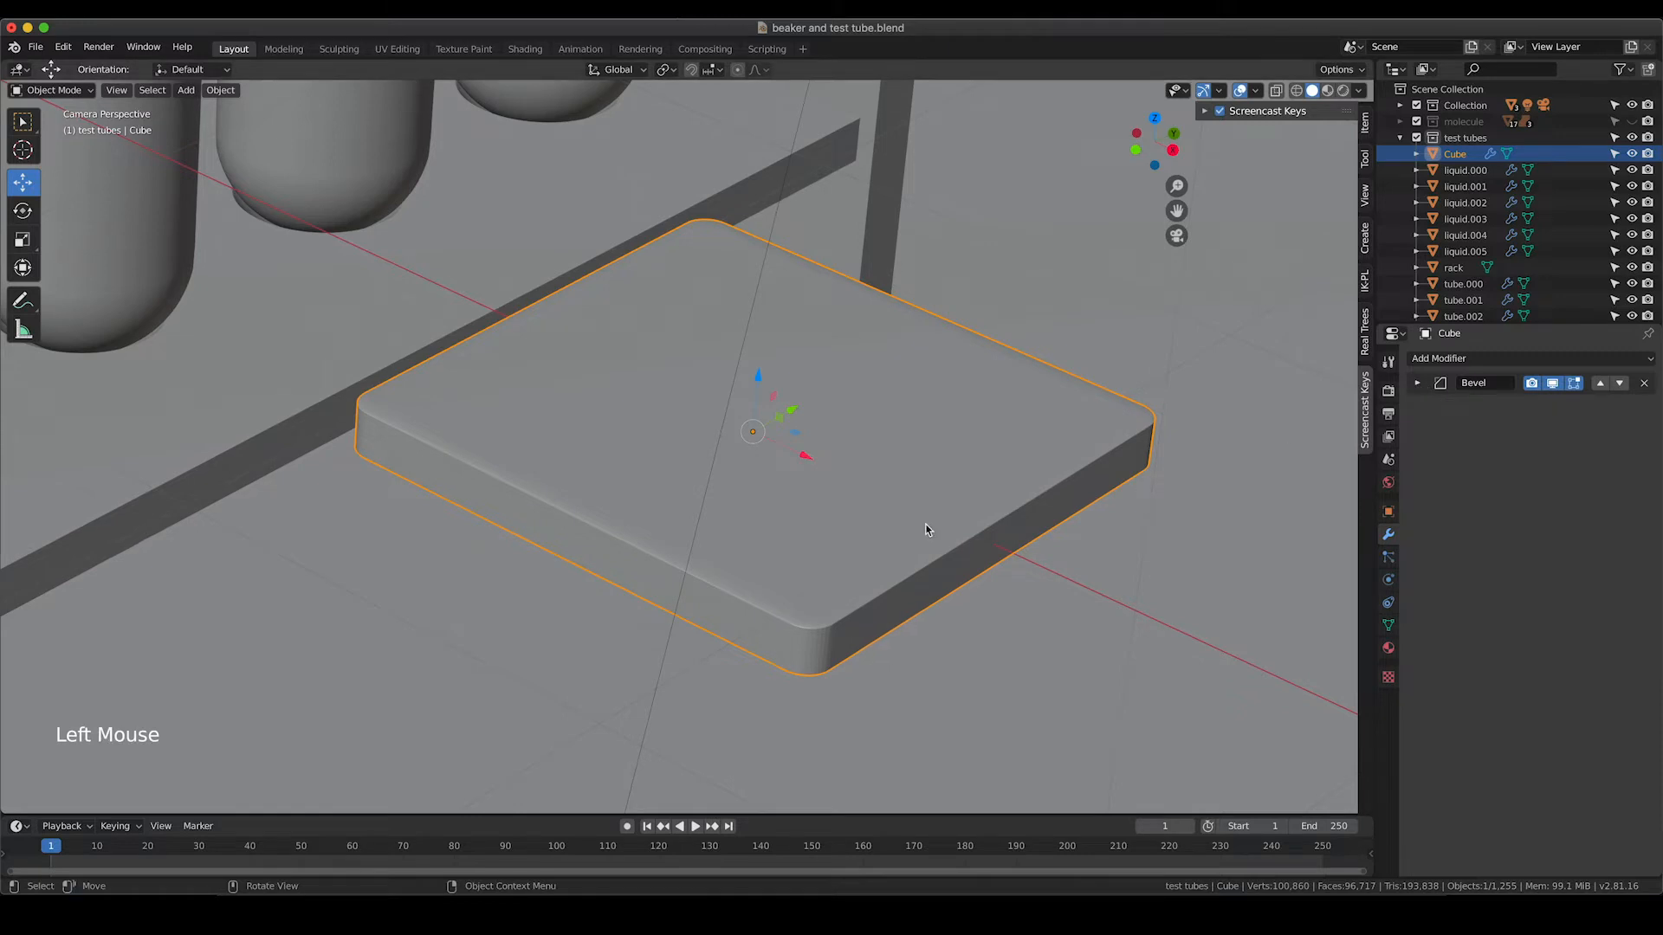
# Add an Array modifier to the tile with a count of 10 and a relative X offset of 1.03
pyautogui.scroll(-7, 927, 522)
pyautogui.click(1514, 372)
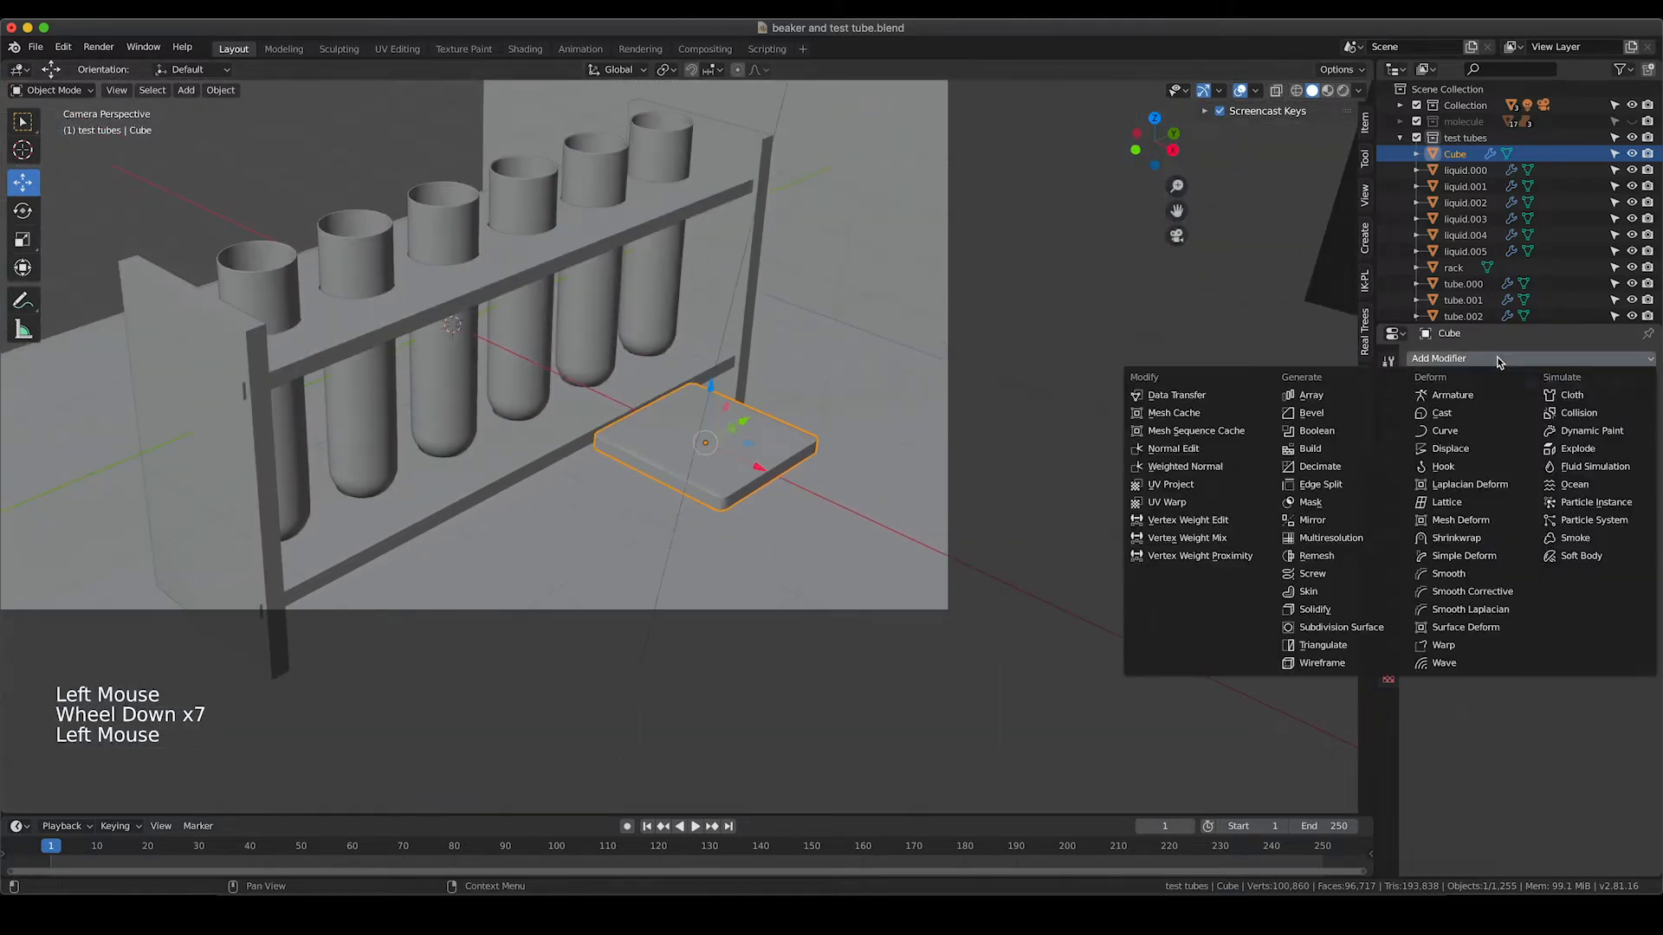
pyautogui.click(1331, 399)
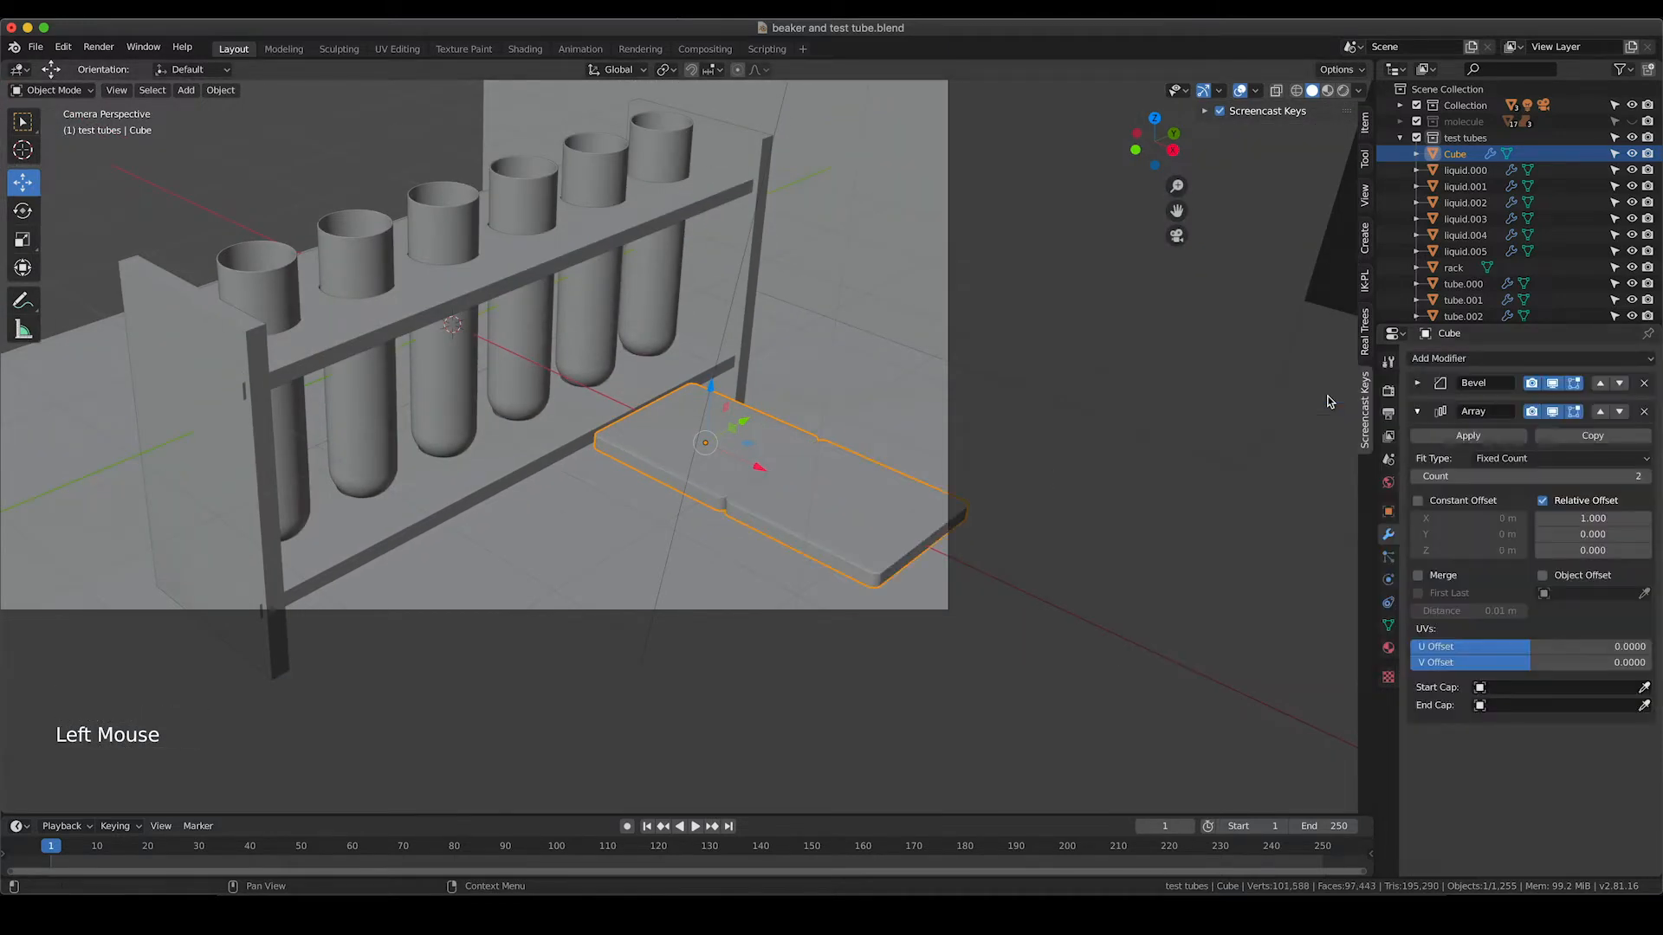
pyautogui.press('BackSpace')
pyautogui.press('BackSpace')
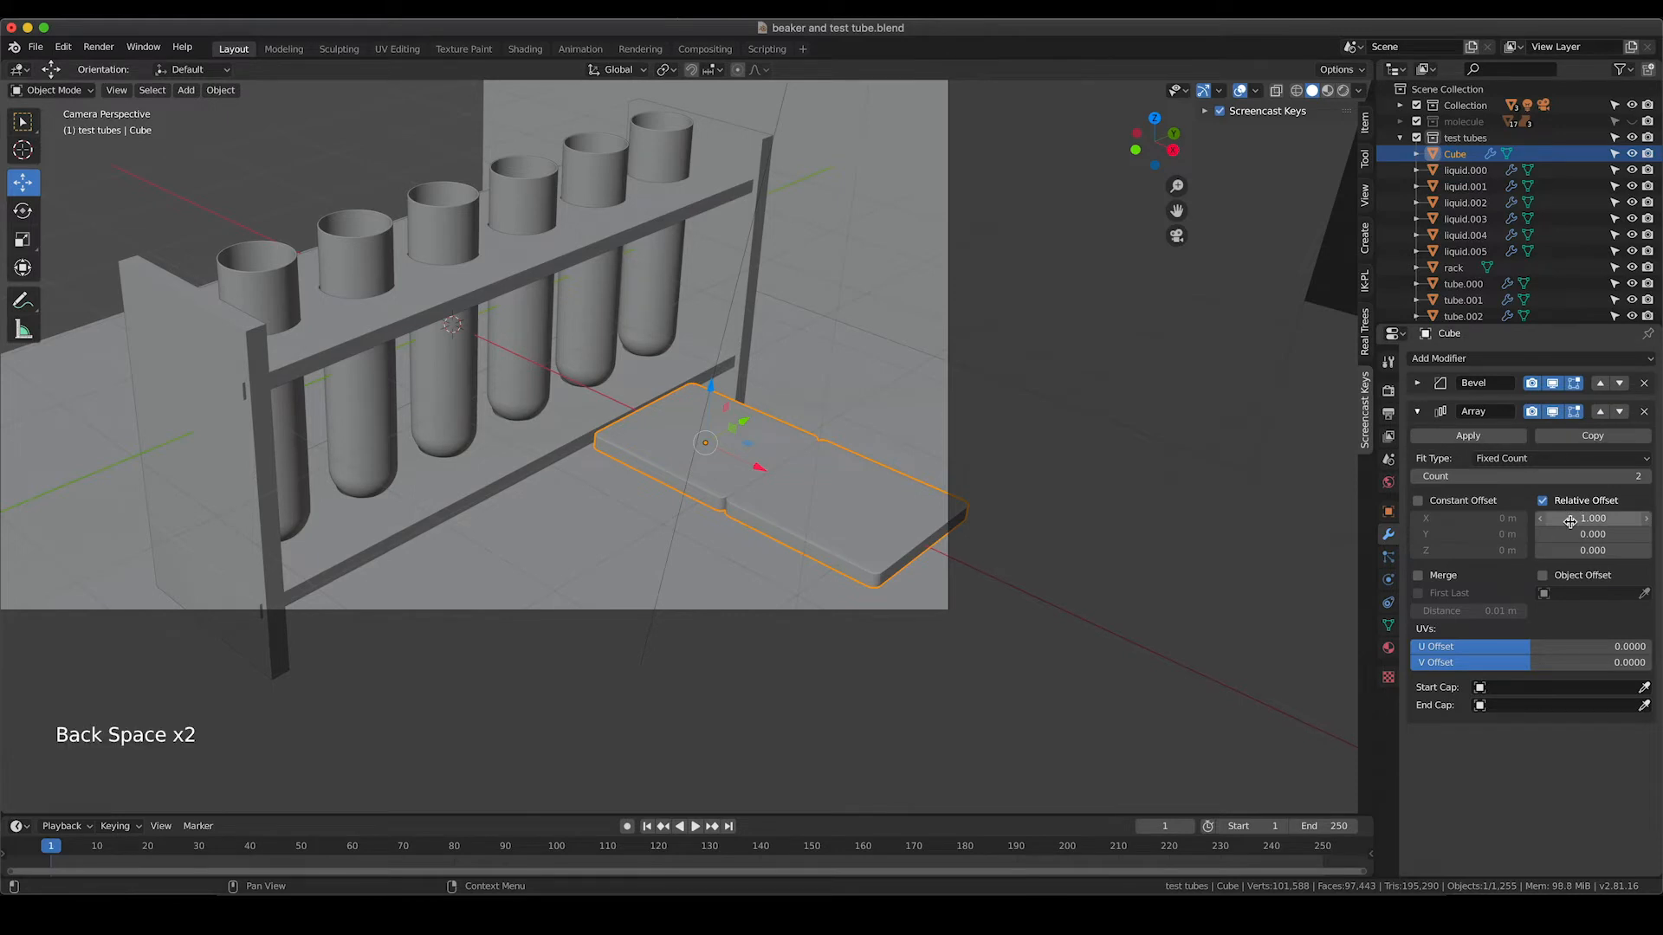
pyautogui.click(1570, 522)
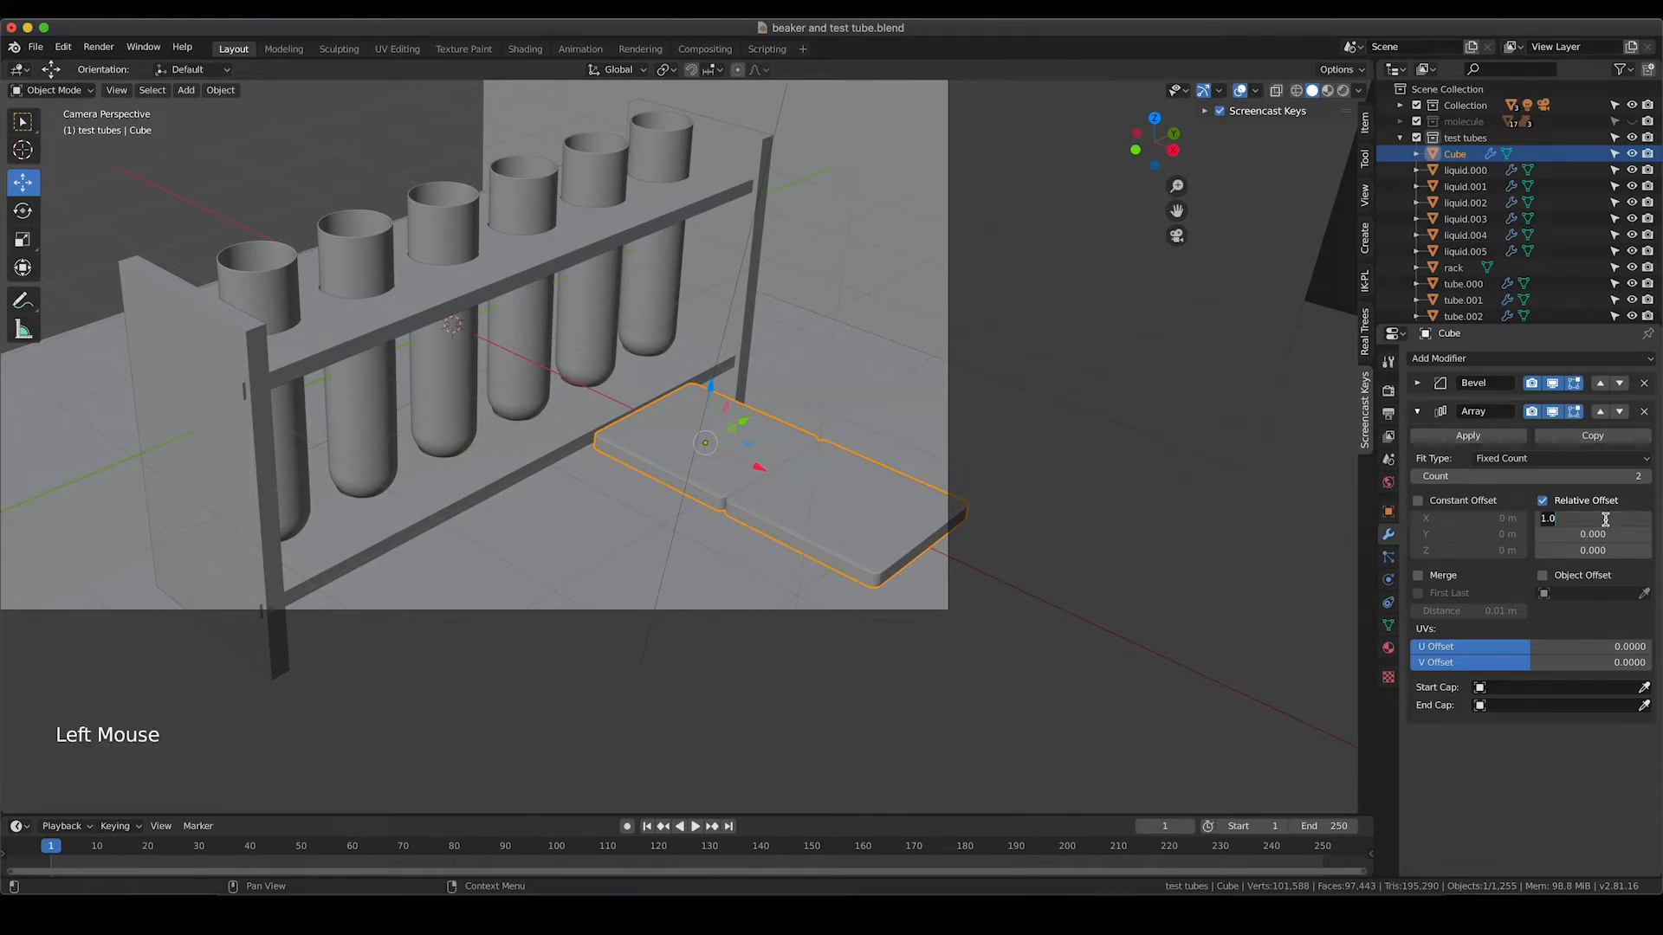
pyautogui.write('1')
pyautogui.press('Return')
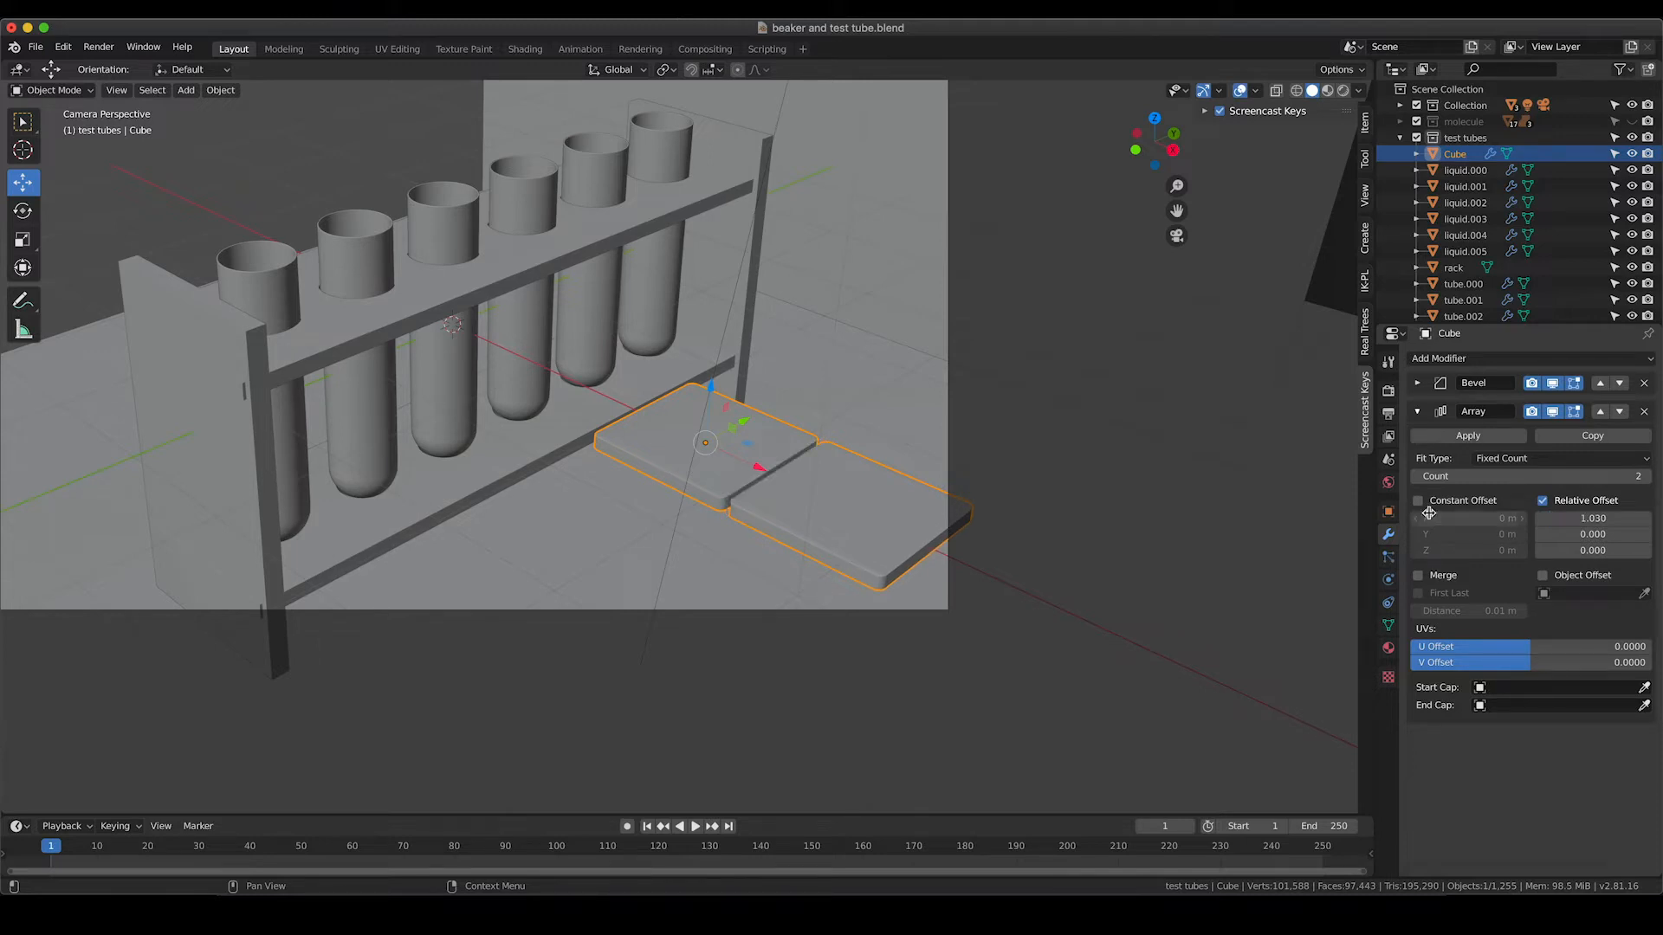
pyautogui.click(1450, 477)
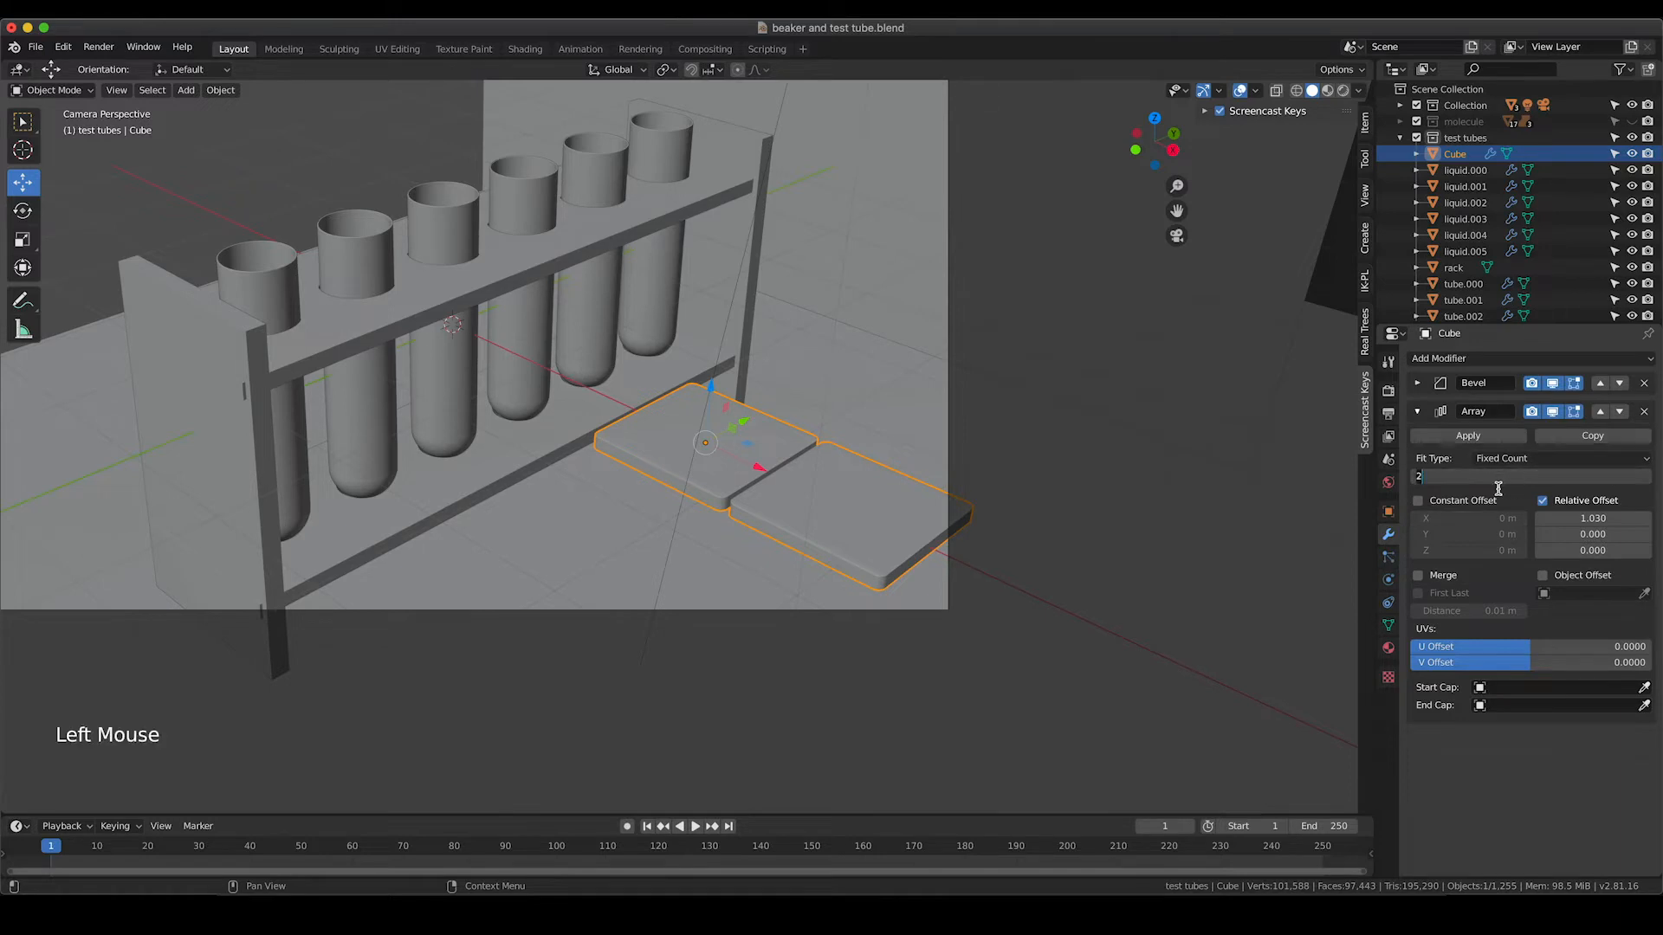
pyautogui.write('10')
pyautogui.press('Return')
# Add a second Array modifier to the tile row with relative offsets of 0 in X and 1.03 in Y
pyautogui.scroll(-4, 835, 539)
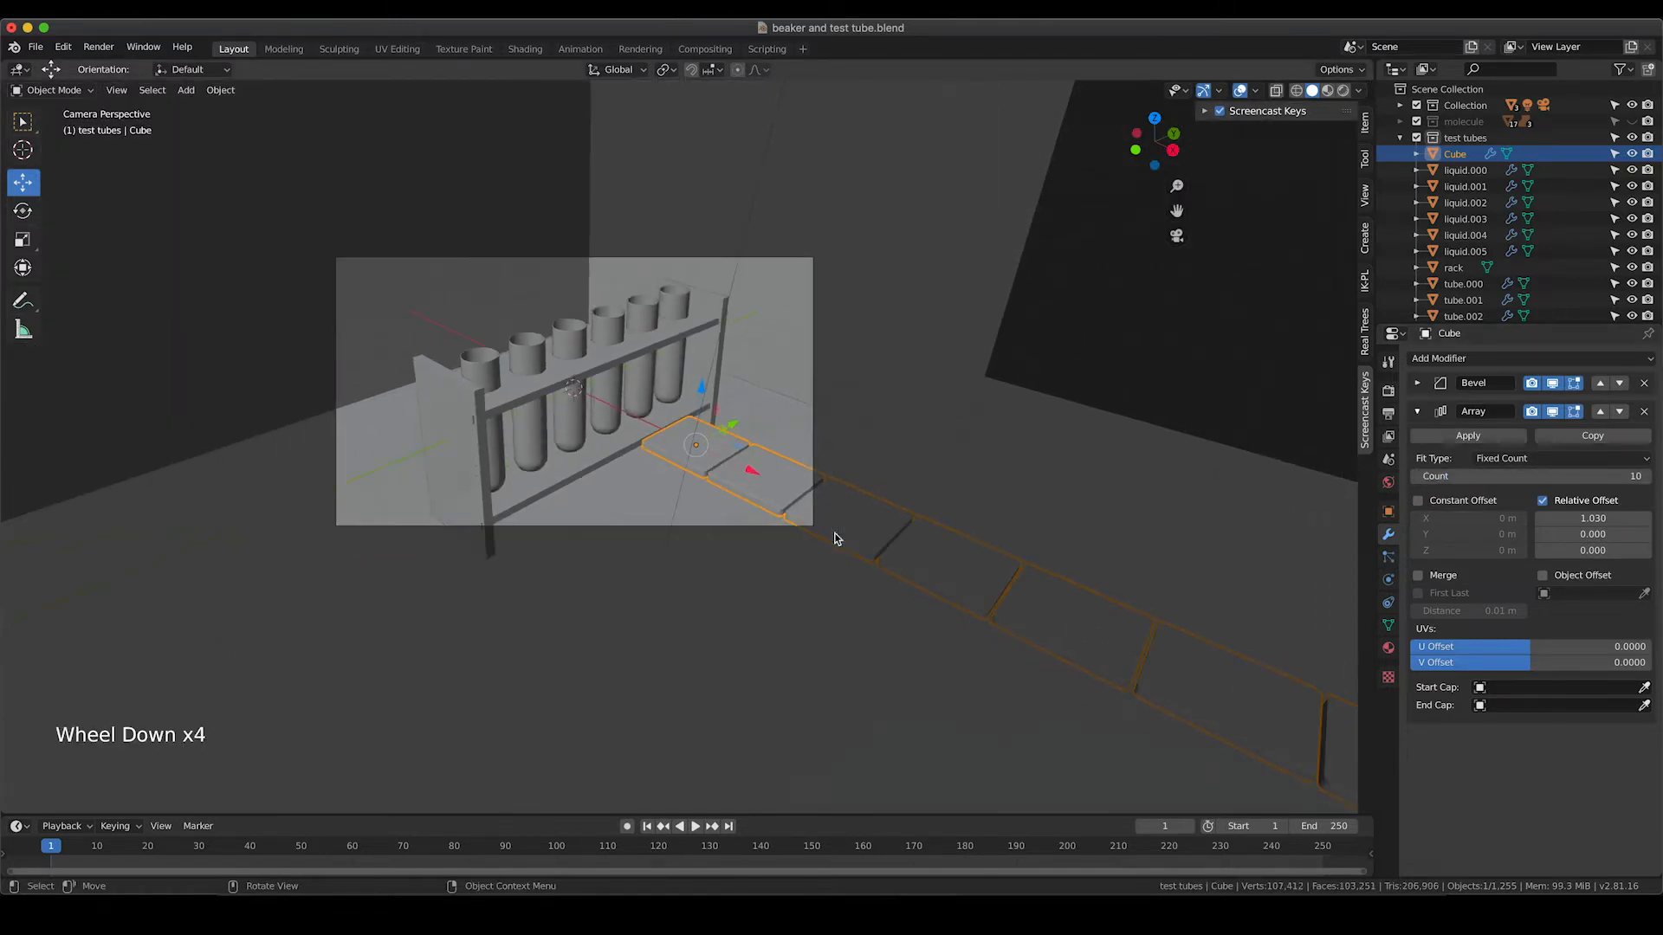
pyautogui.click(1513, 361)
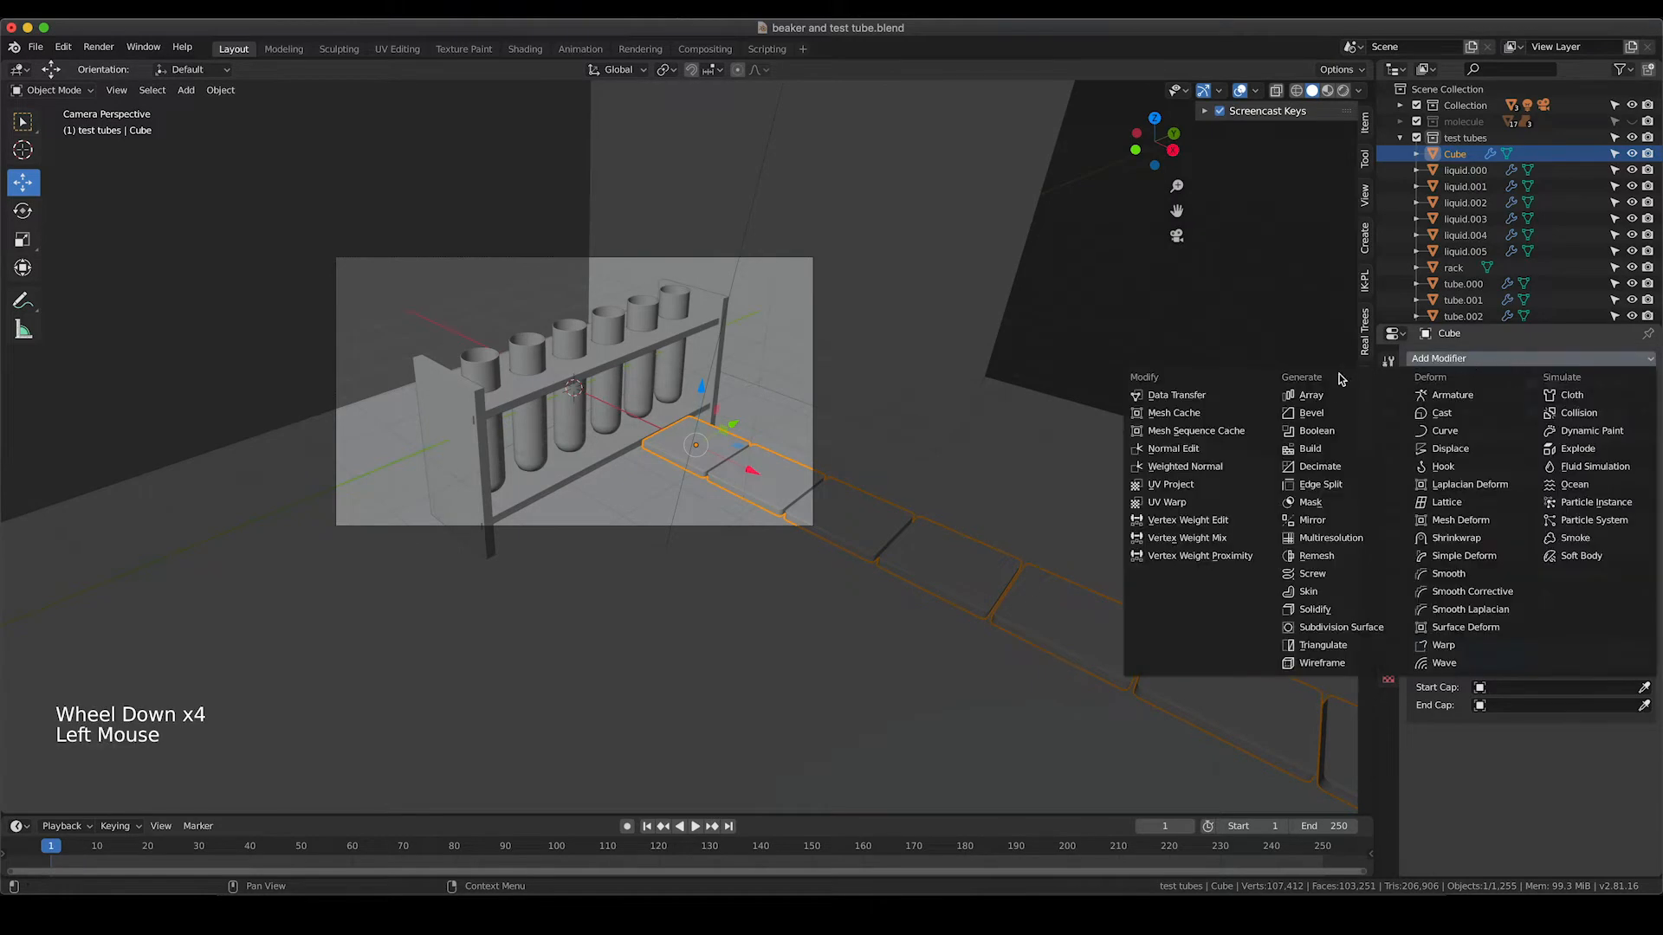
pyautogui.click(1323, 395)
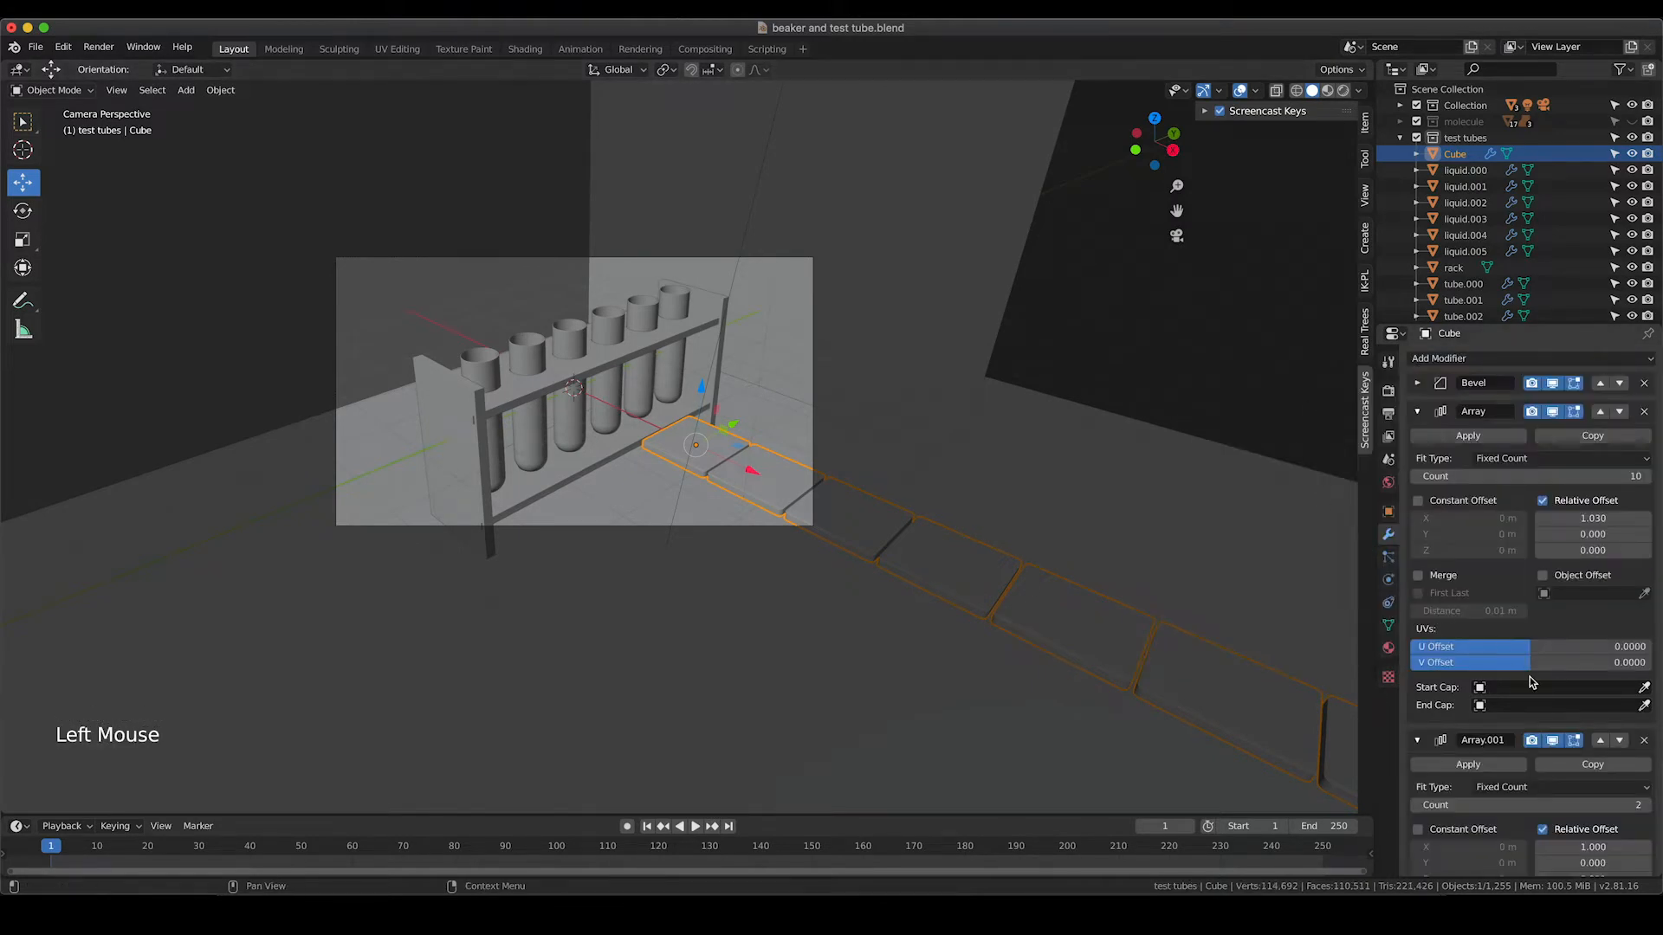
pyautogui.scroll(-14, 1531, 681)
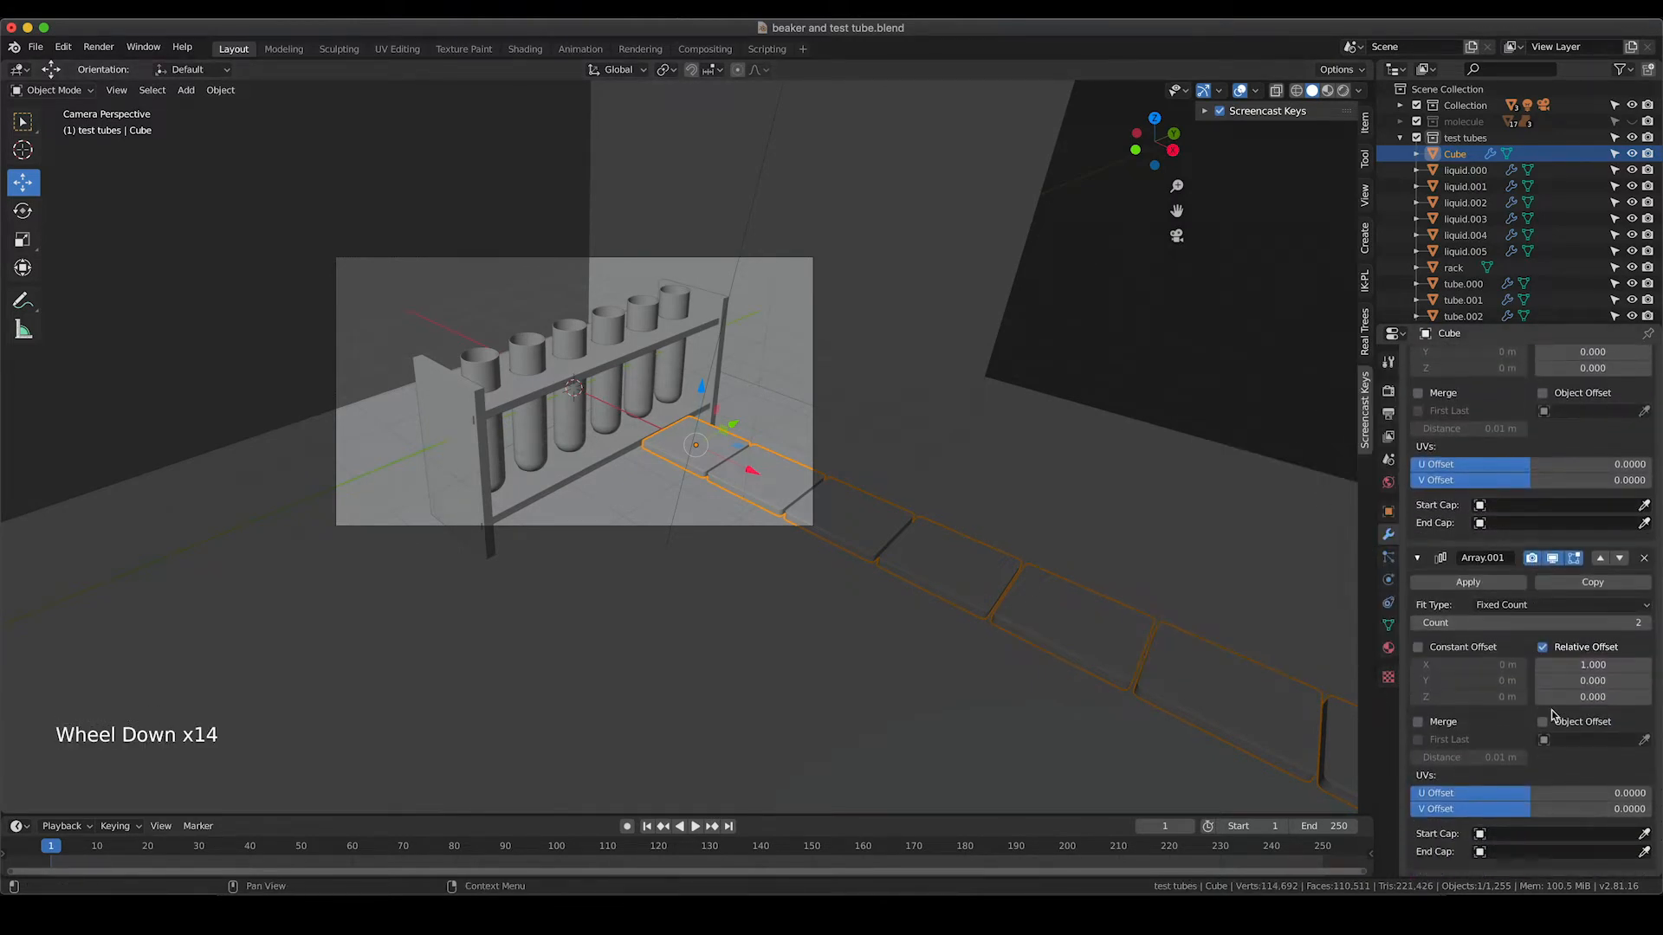
pyautogui.click(1587, 665)
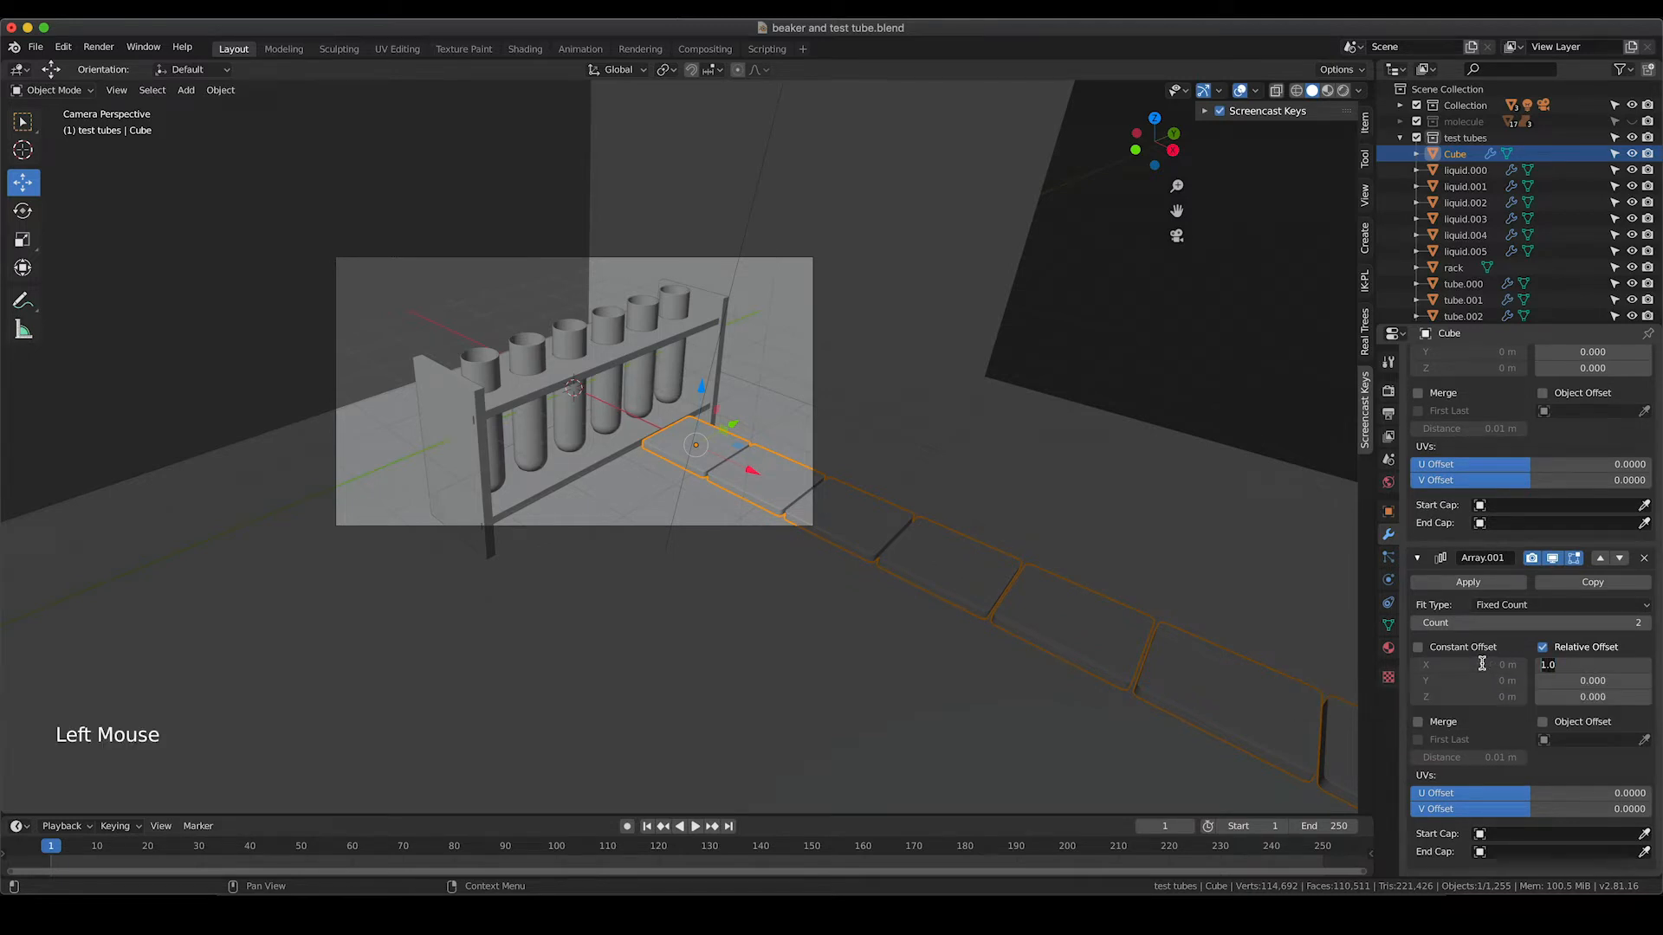
pyautogui.write('0')
pyautogui.press('Tab')
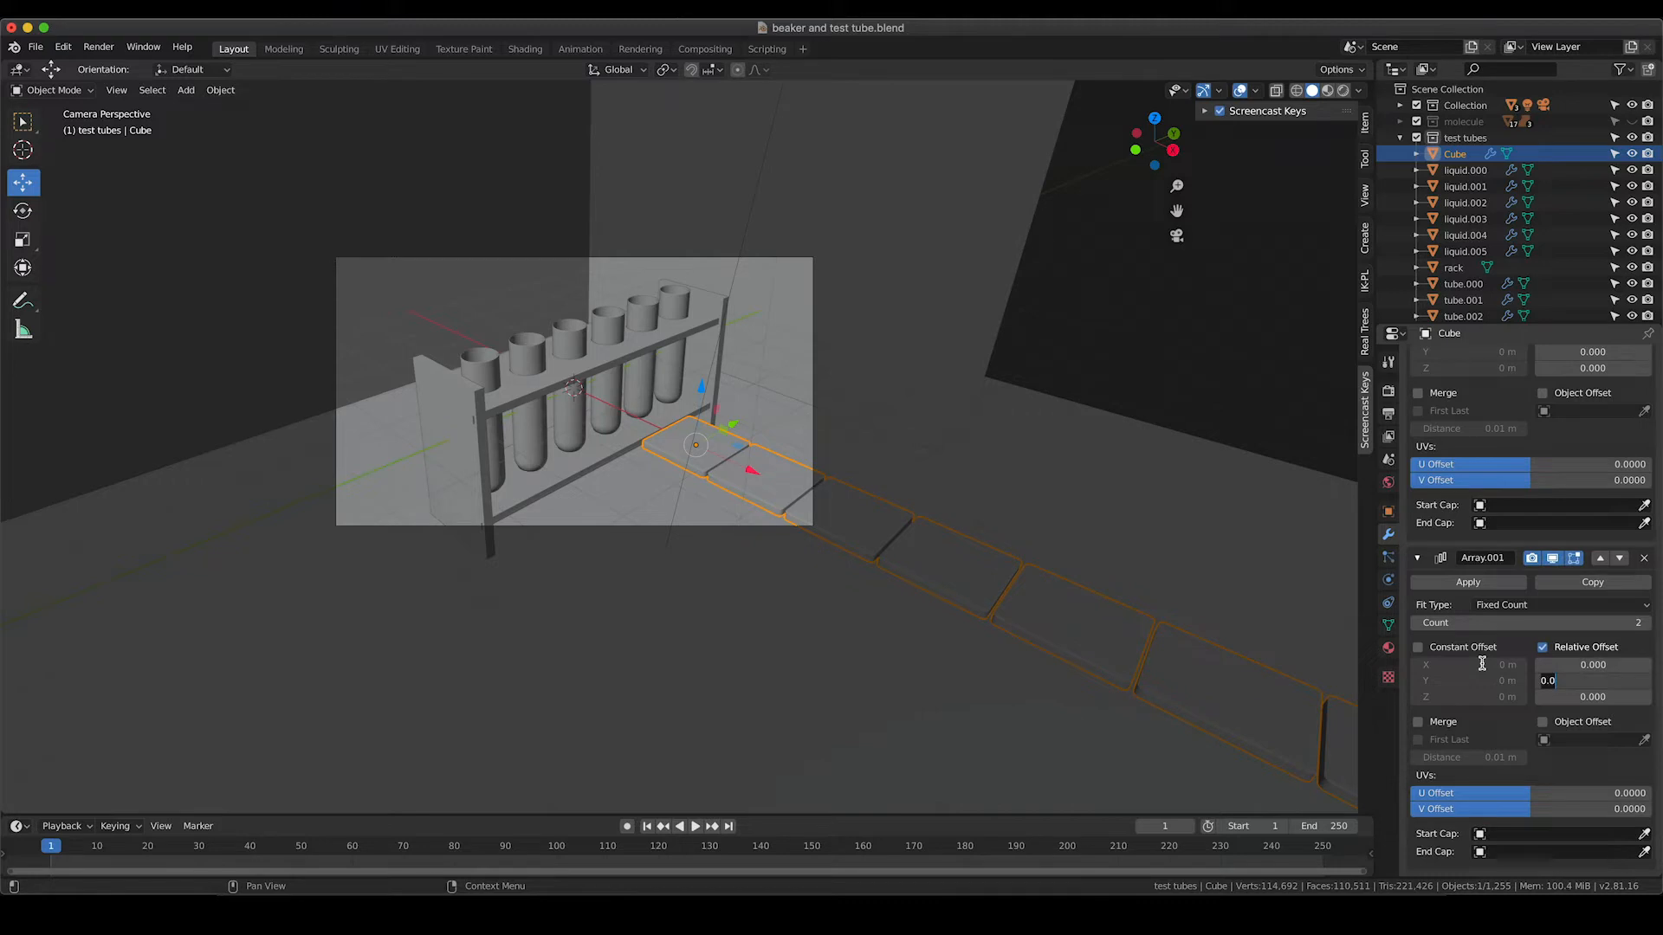
pyautogui.write('1.03')
pyautogui.press('Return')
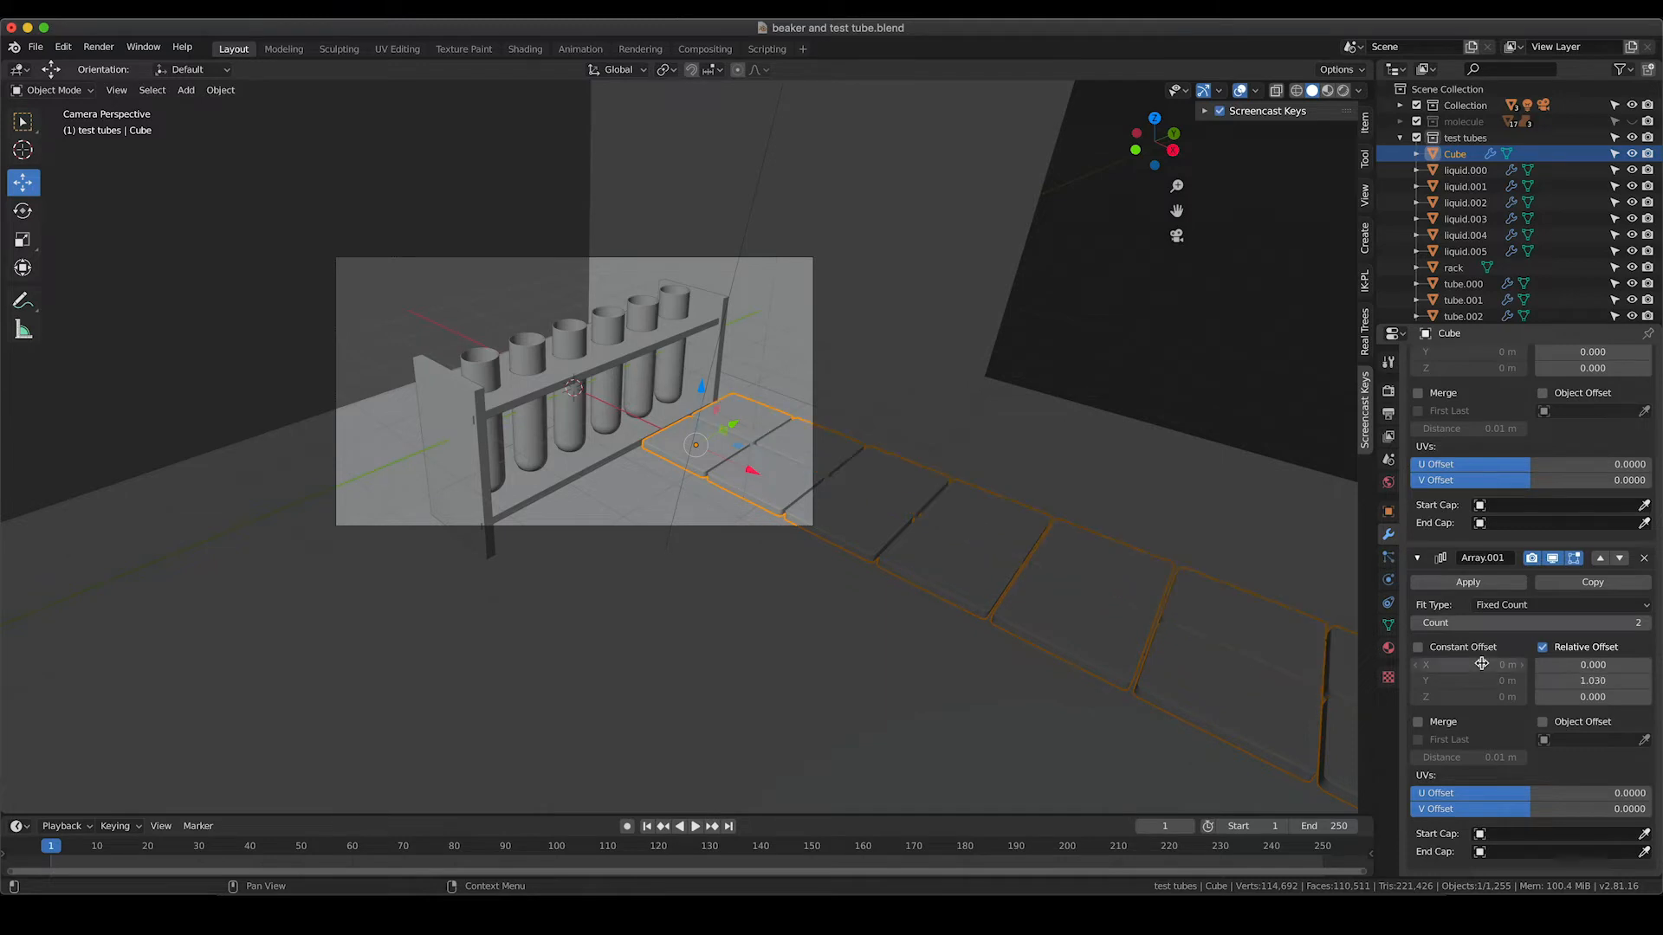
# Collapse the first Array modifier's settings and set the second Array modifier's count to 10
pyautogui.scroll(5, 1569, 681)
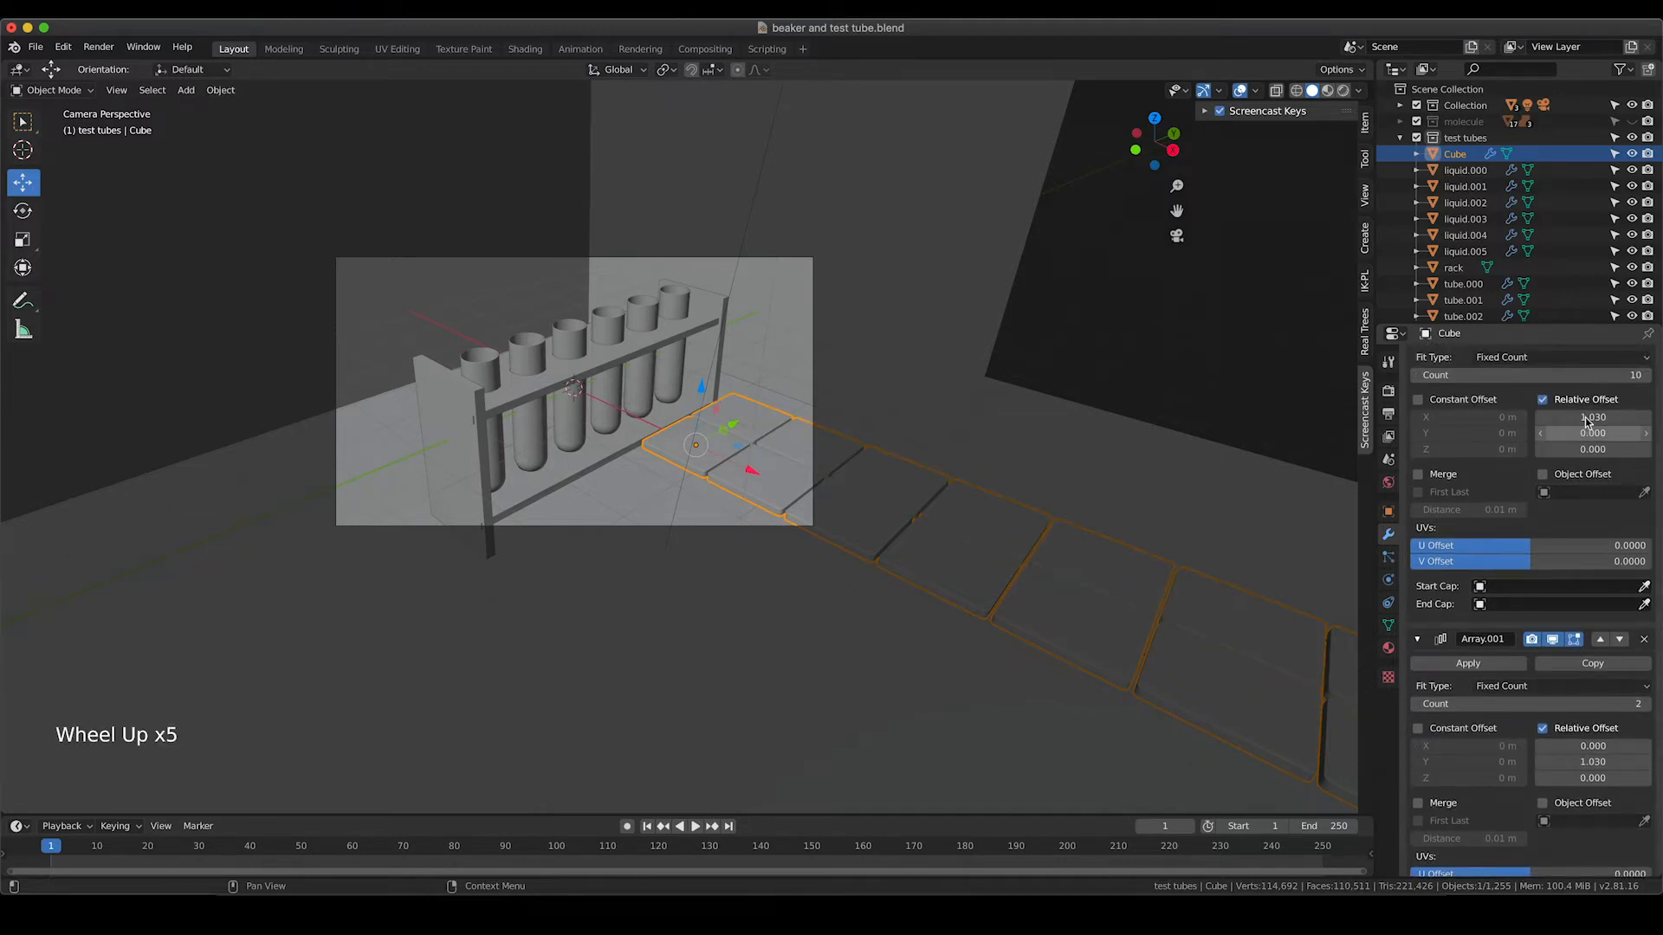
pyautogui.scroll(3, 1472, 416)
pyautogui.click(1420, 409)
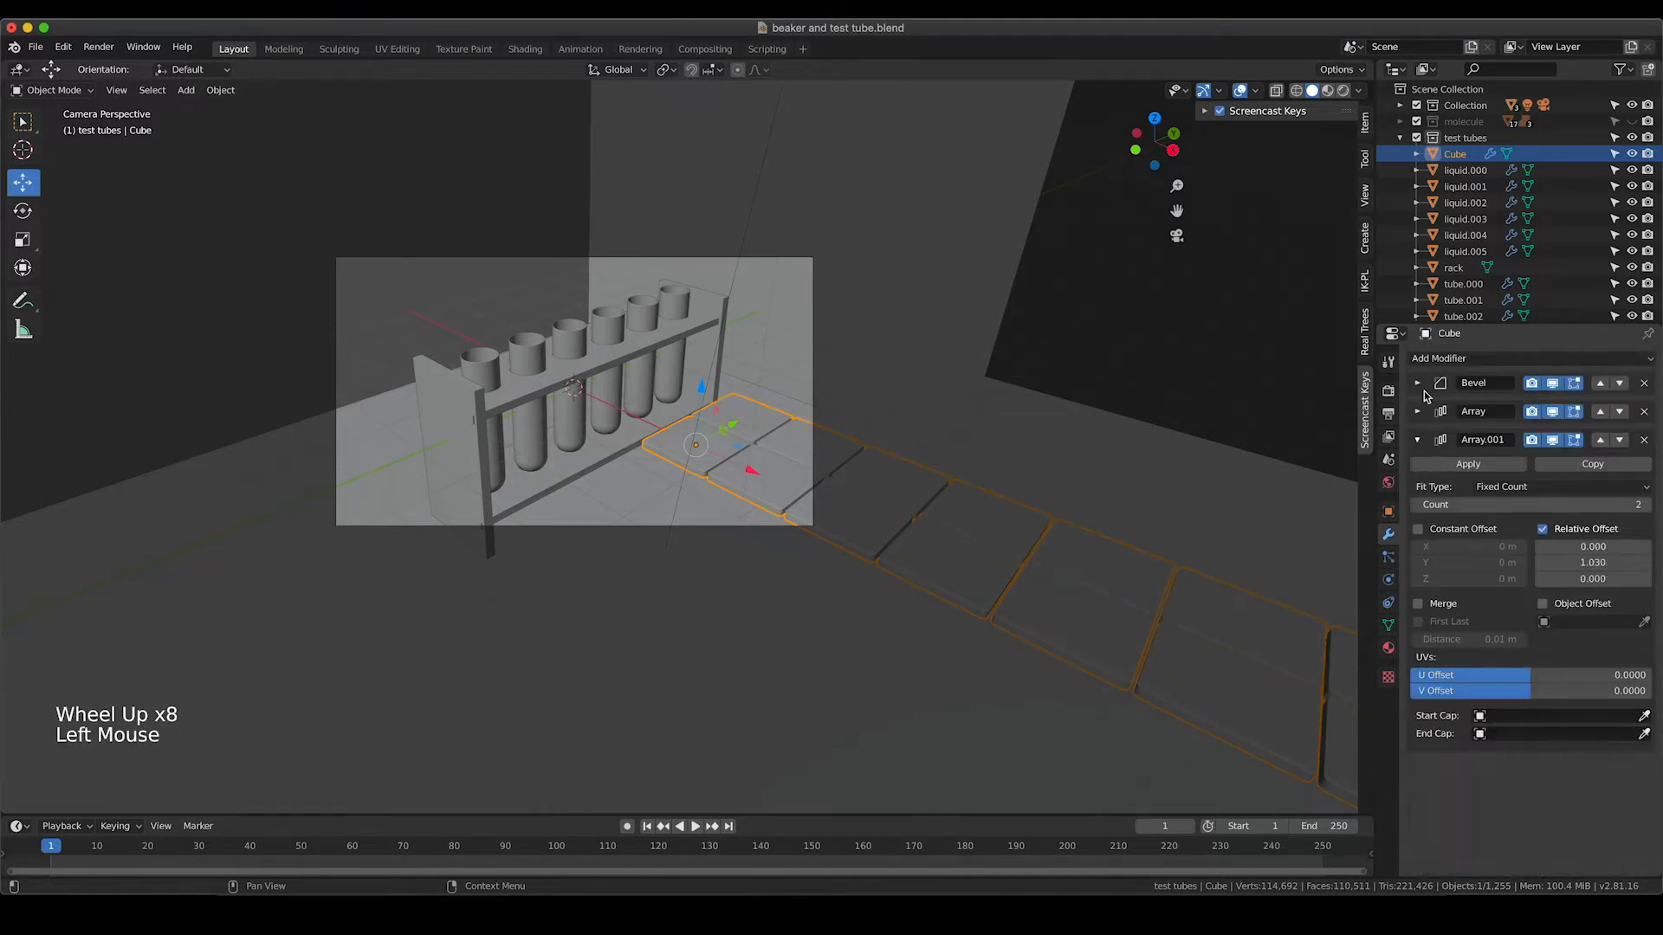
pyautogui.click(1417, 440)
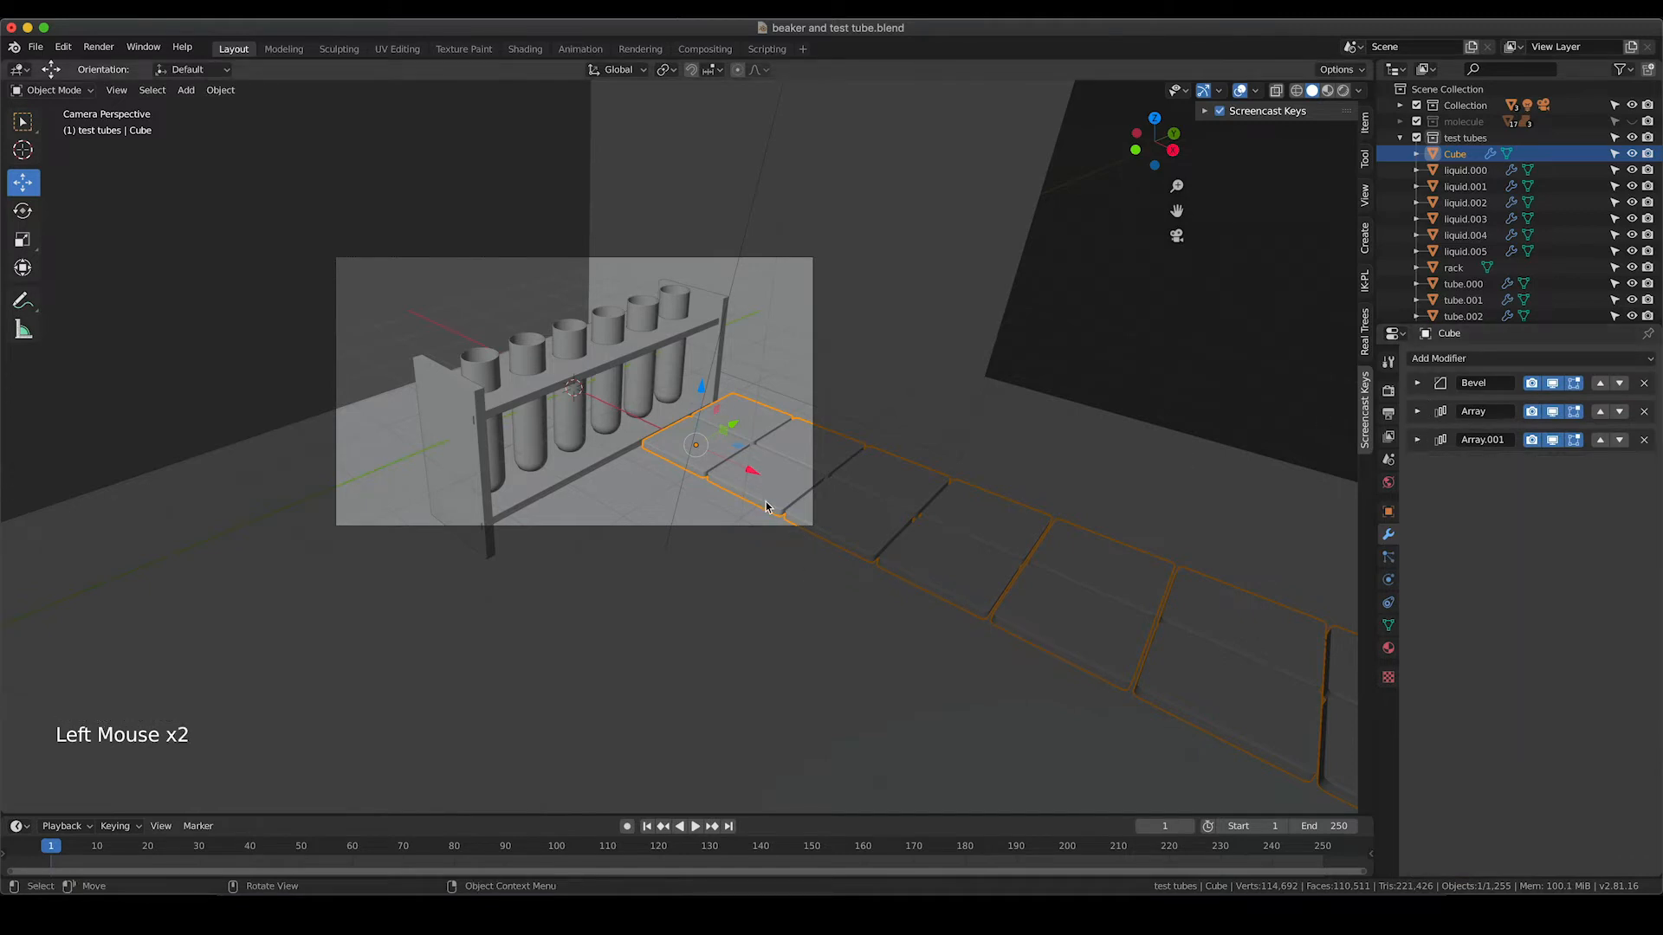
pyautogui.click(1417, 440)
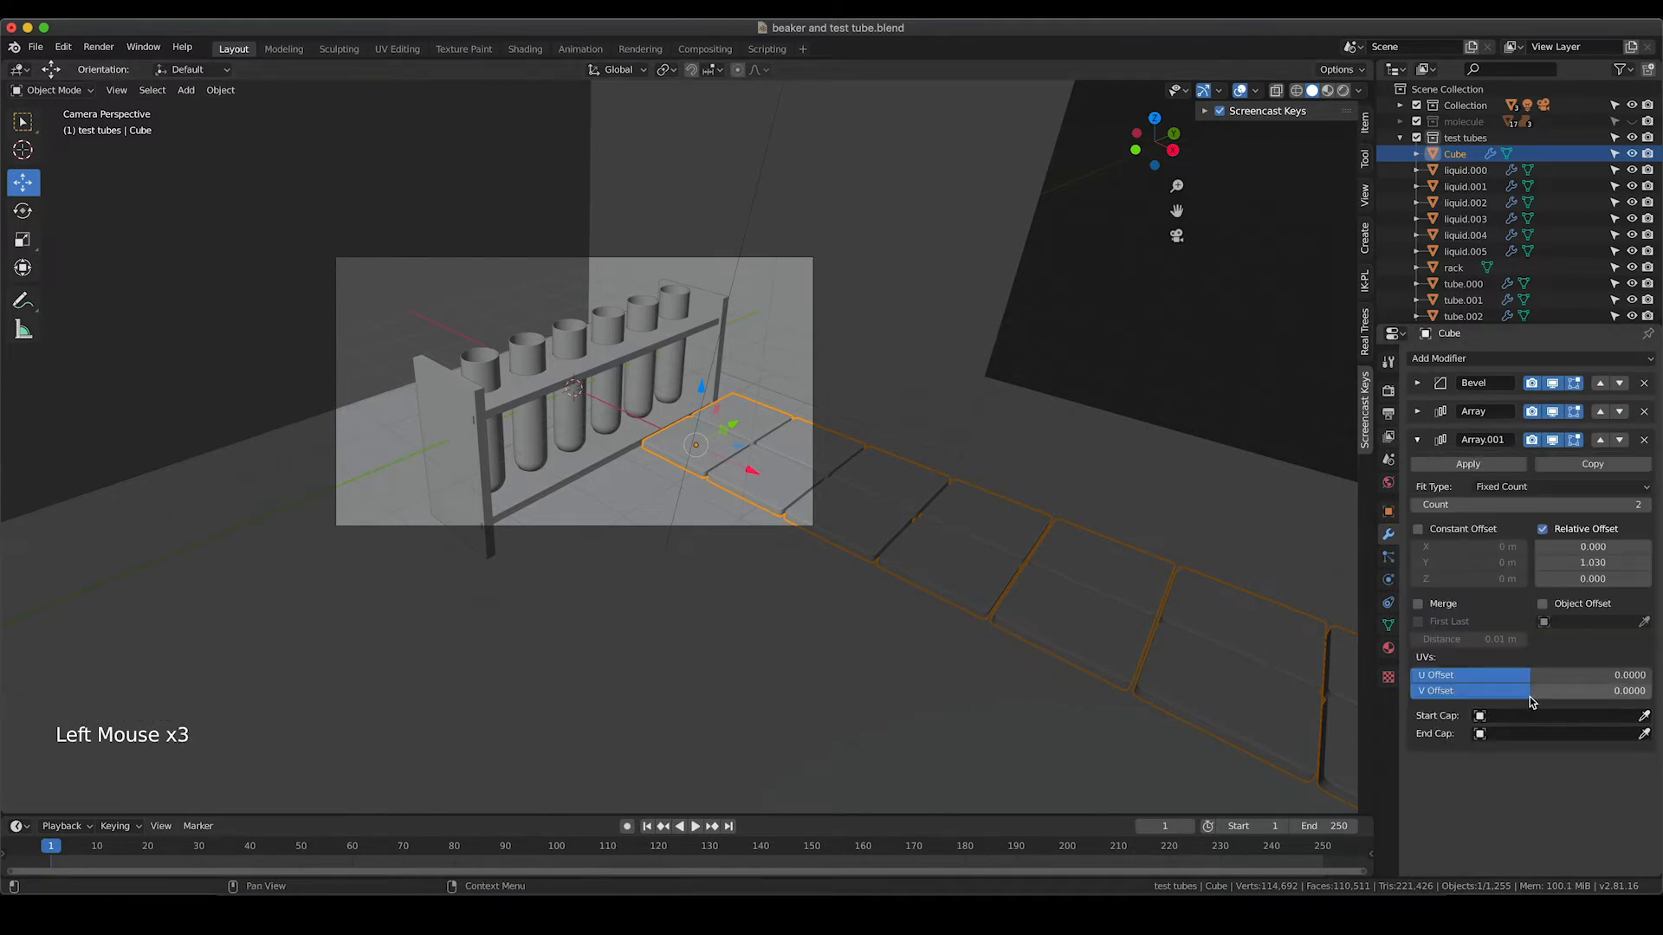
pyautogui.click(1573, 504)
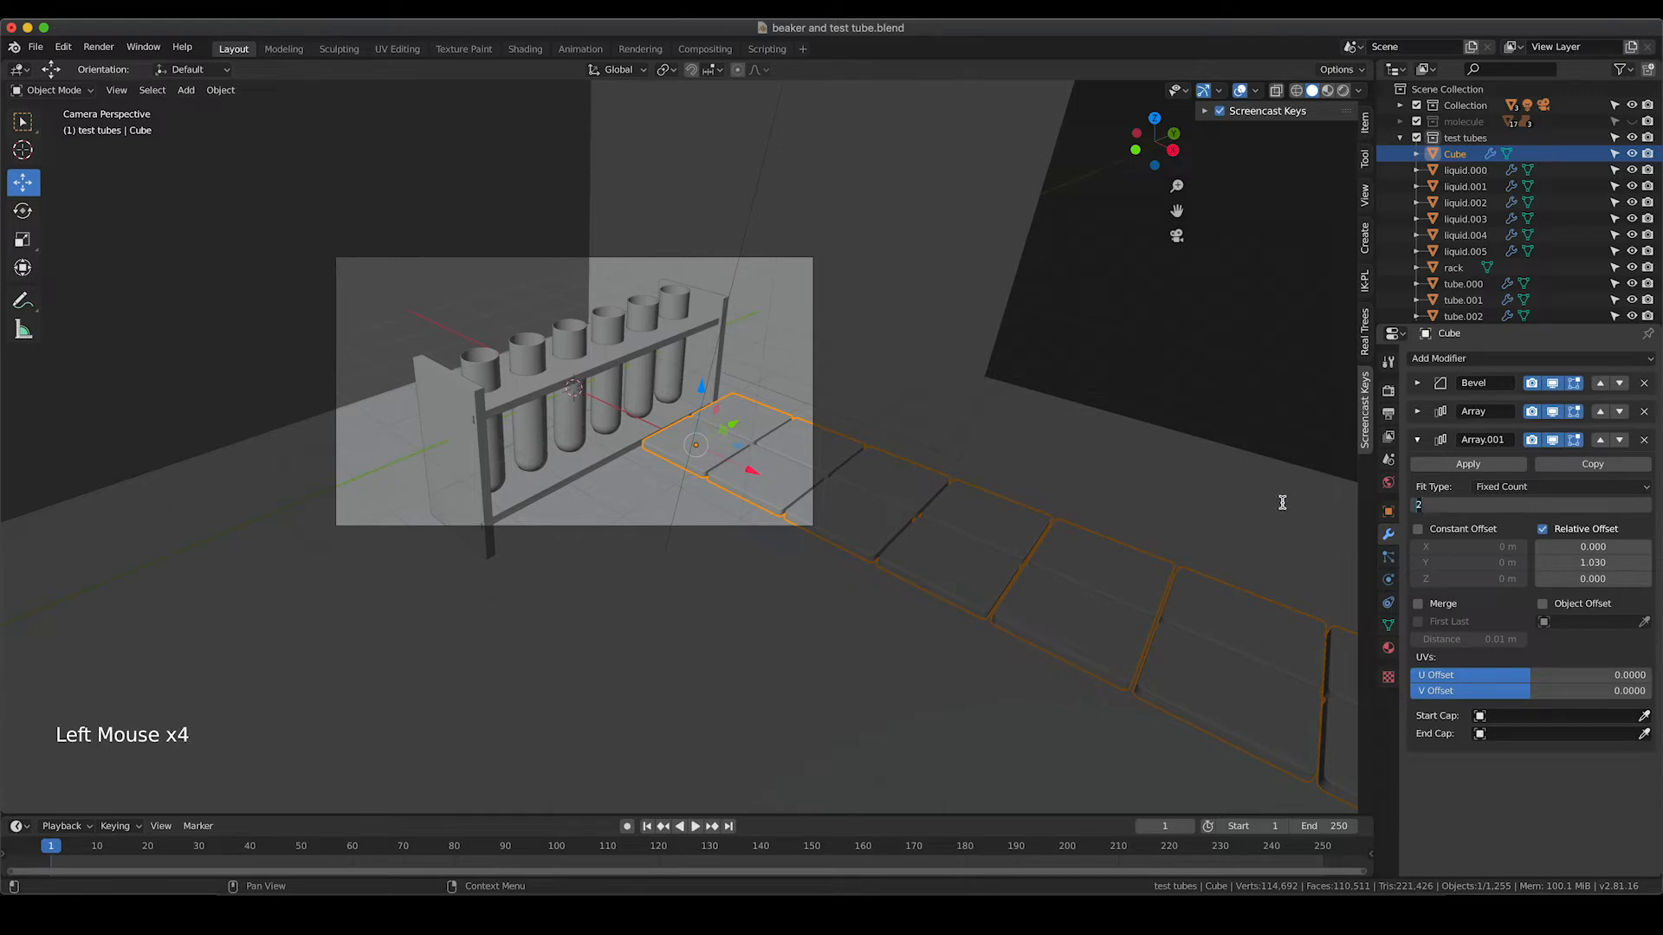
pyautogui.write('10')
pyautogui.press('Return')
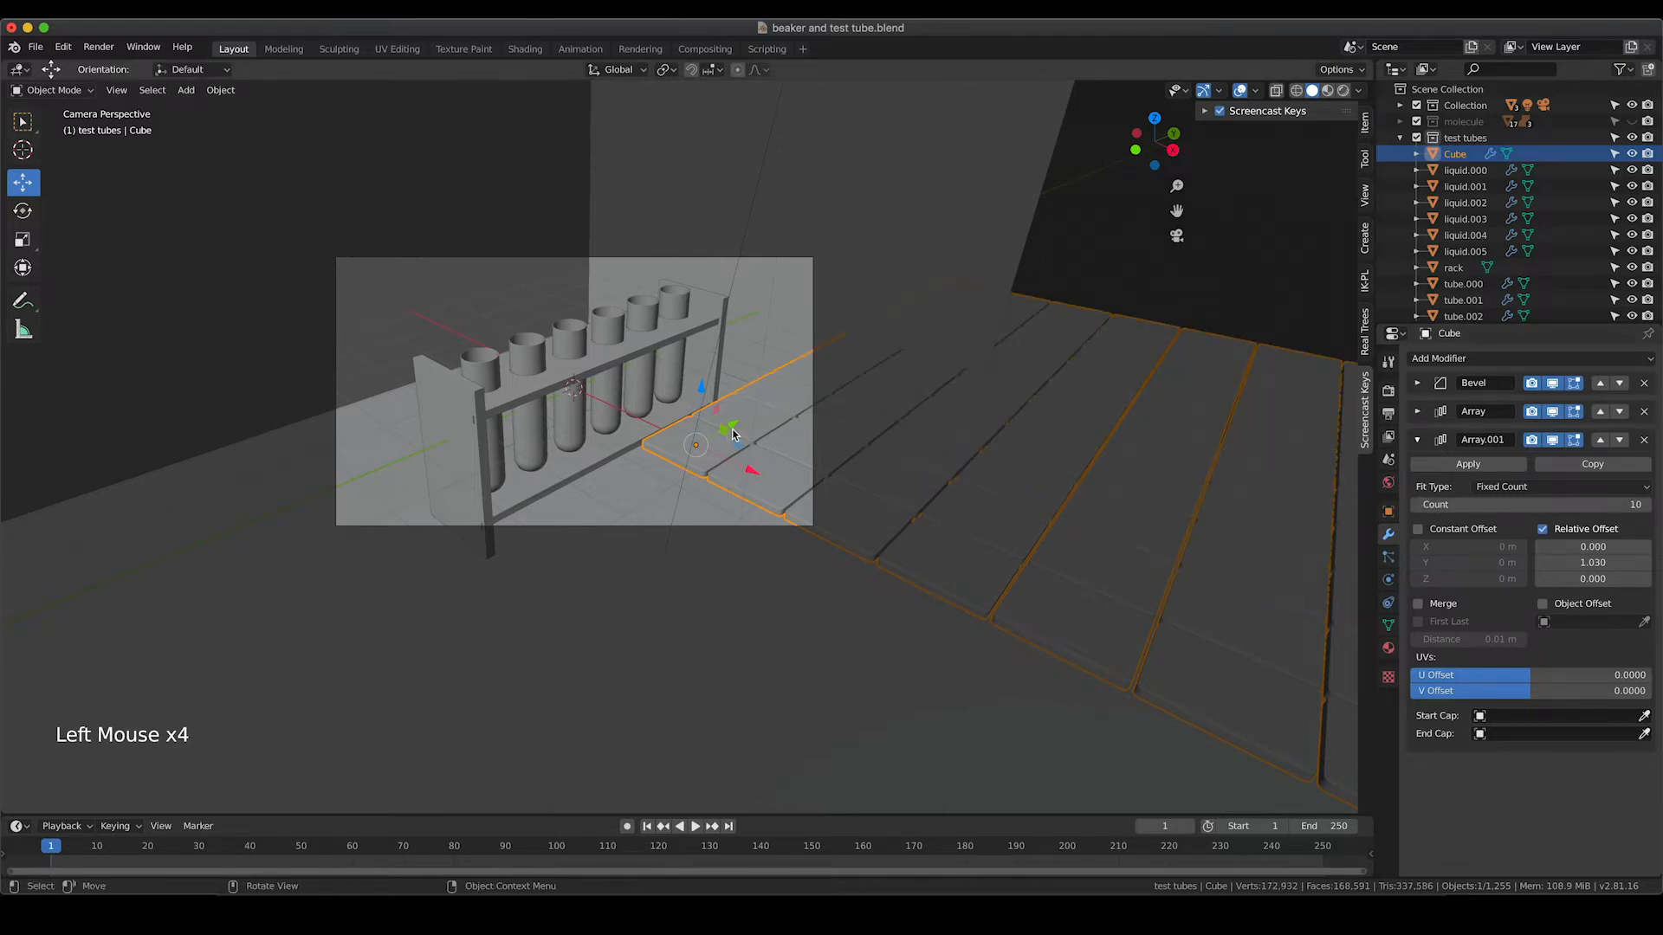
# Move the tile grid beneath the test tube rack and lower it to floor level
pyautogui.moveTo(733, 433)
pyautogui.mouseDown()
pyautogui.moveTo(438, 564)
pyautogui.moveTo(475, 657)
pyautogui.moveTo(416, 638)
pyautogui.moveTo(196, 490)
pyautogui.moveTo(174, 450)
pyautogui.moveTo(258, 367)
pyautogui.moveTo(223, 390)
pyautogui.mouseUp()
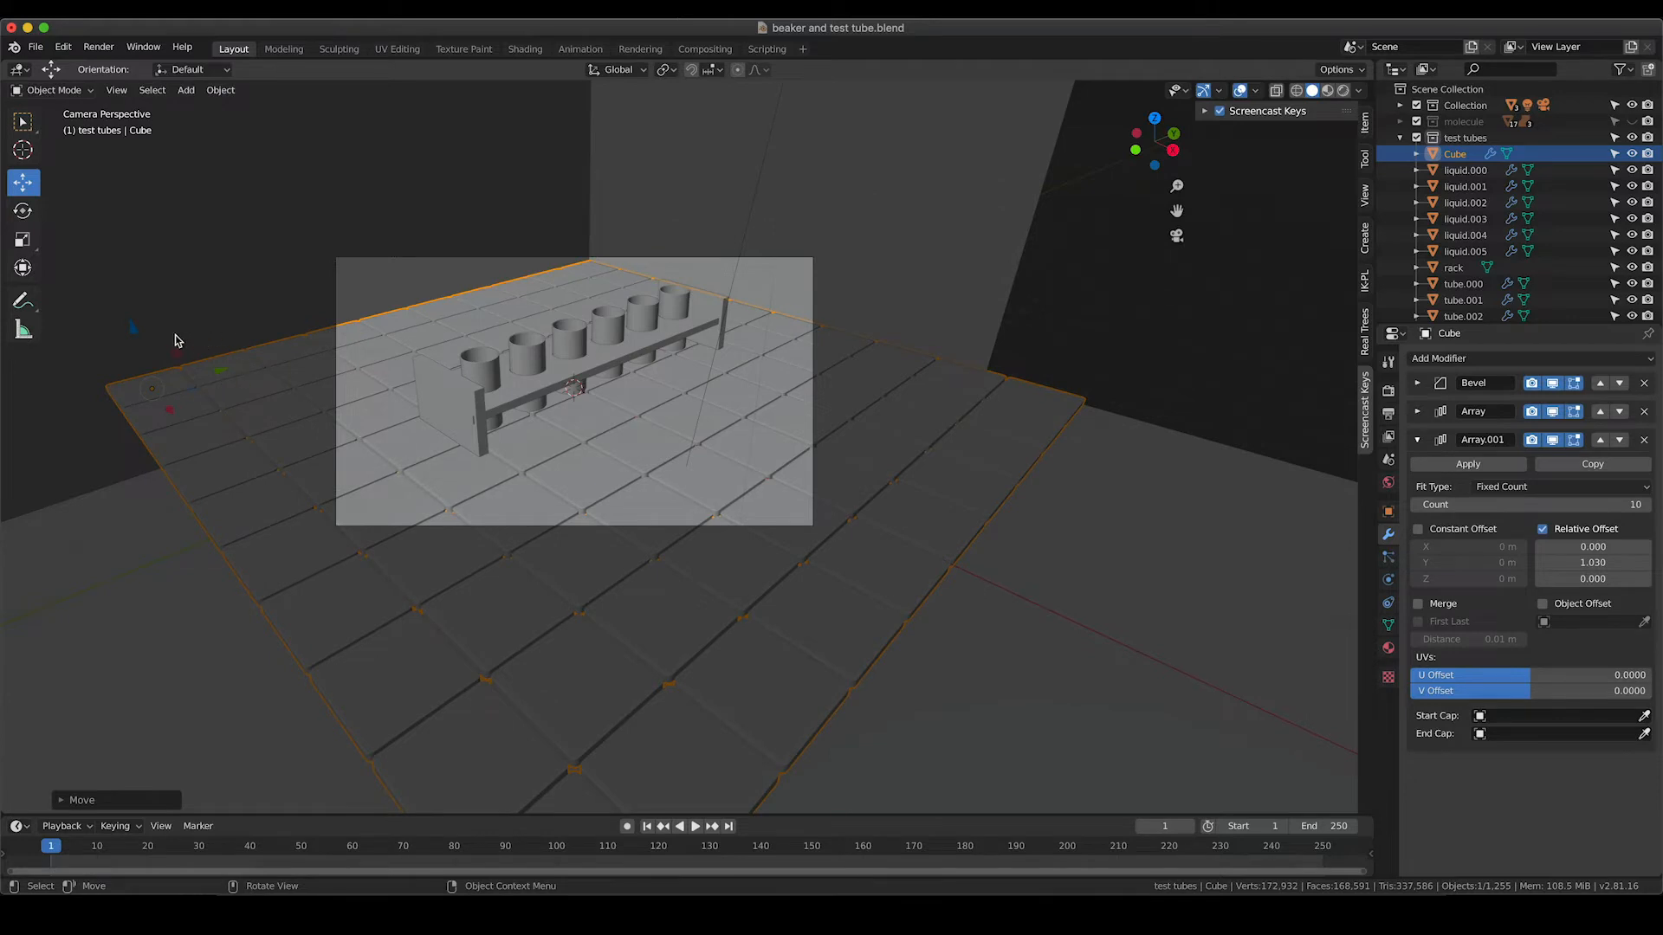
pyautogui.moveTo(134, 330); pyautogui.dragTo(157, 413)
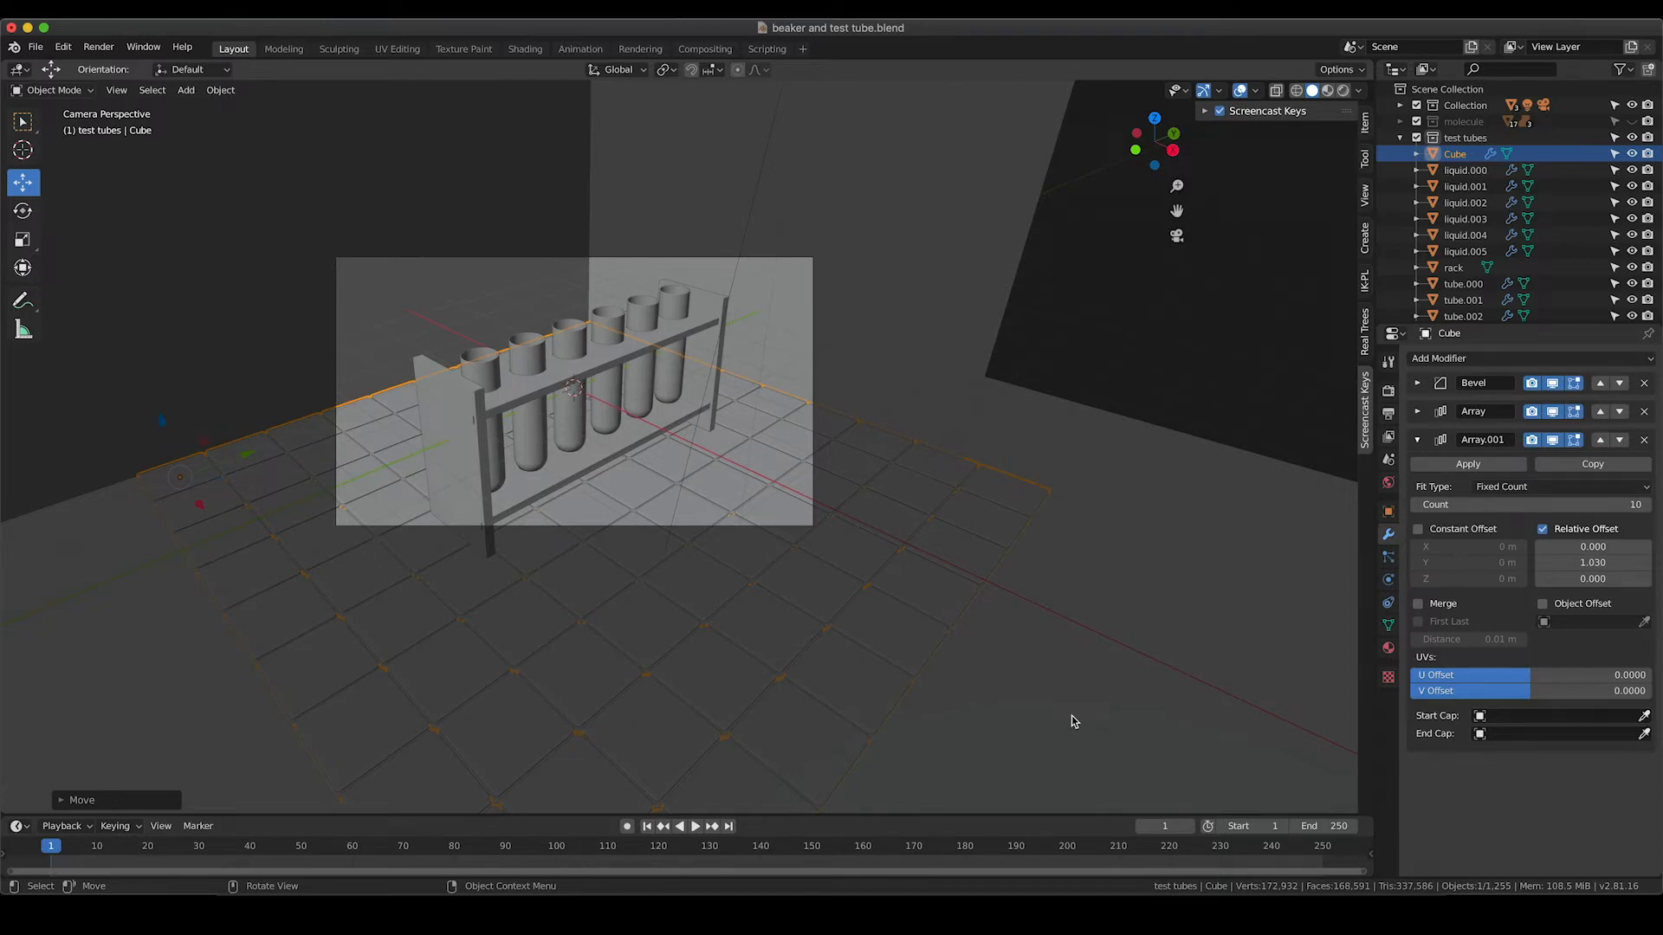
pyautogui.scroll(7, 808, 509)
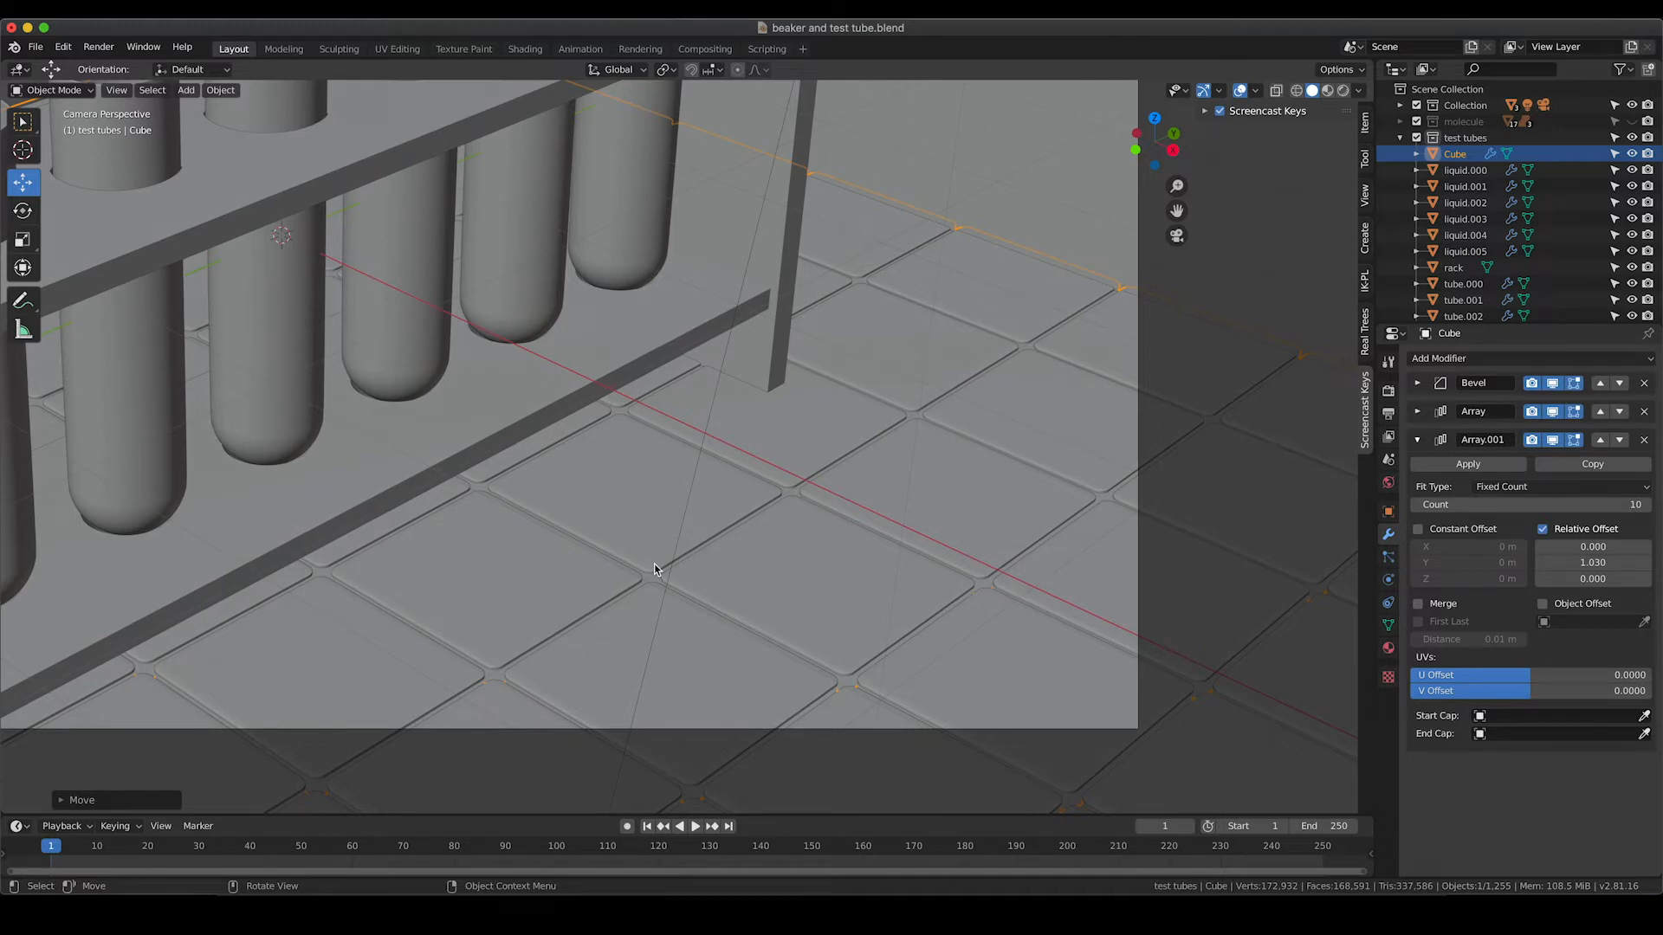
pyautogui.scroll(-7, 660, 563)
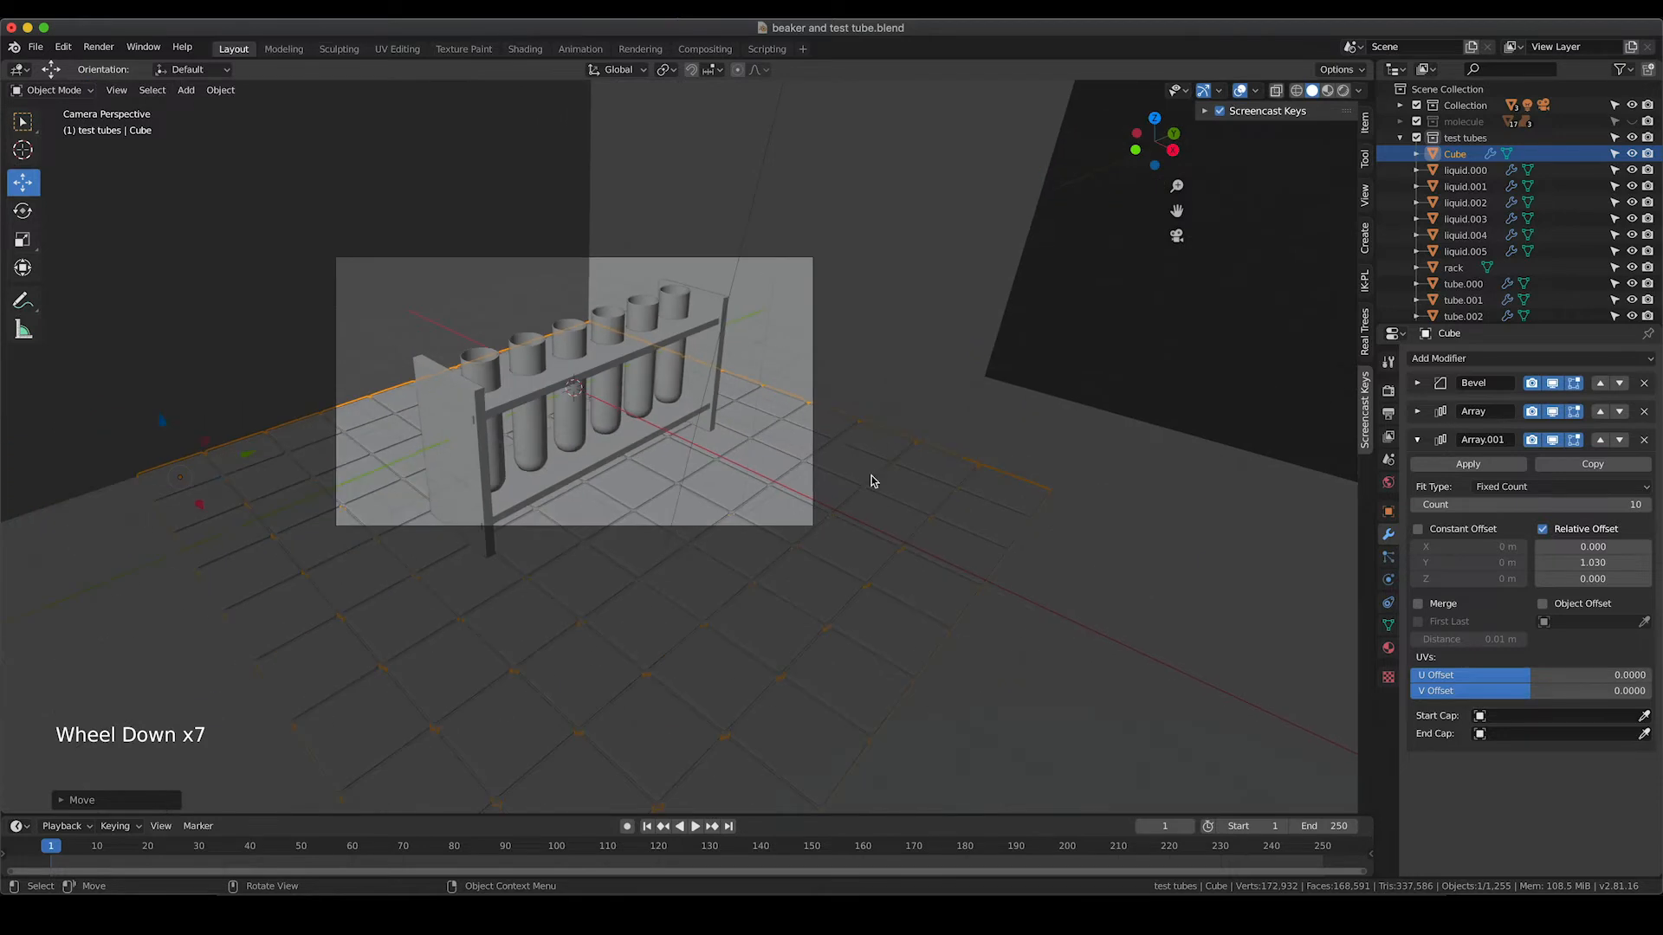
# Create a new material for the tile floor using the Principled BSDF shader
pyautogui.click(1389, 648)
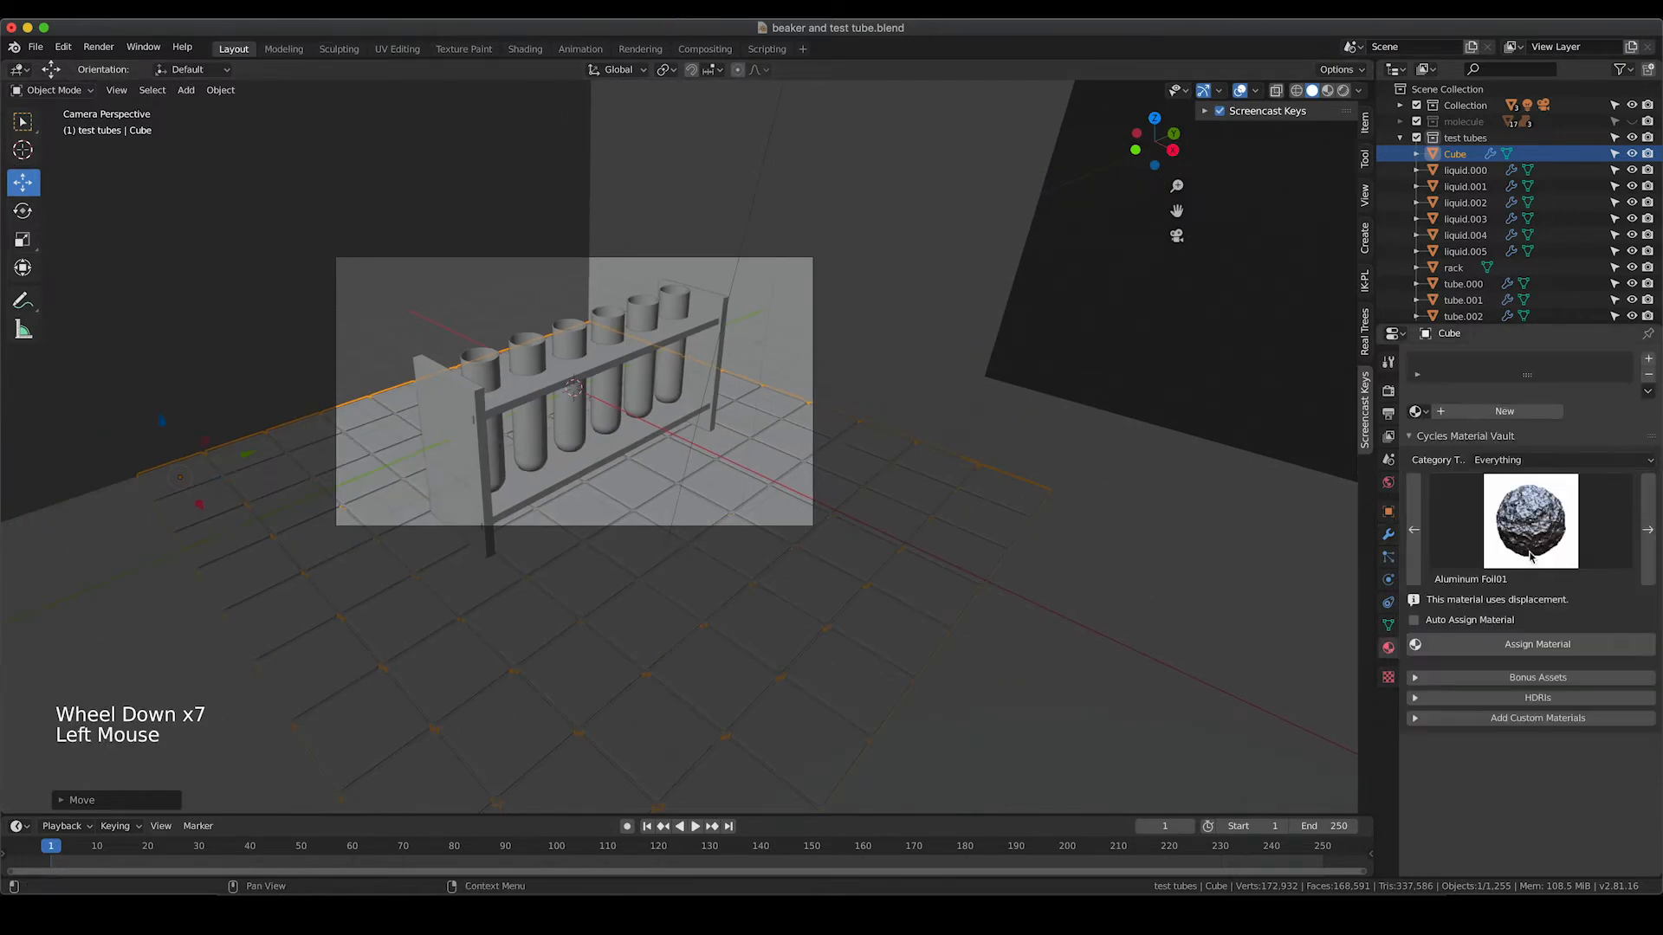
pyautogui.click(1490, 416)
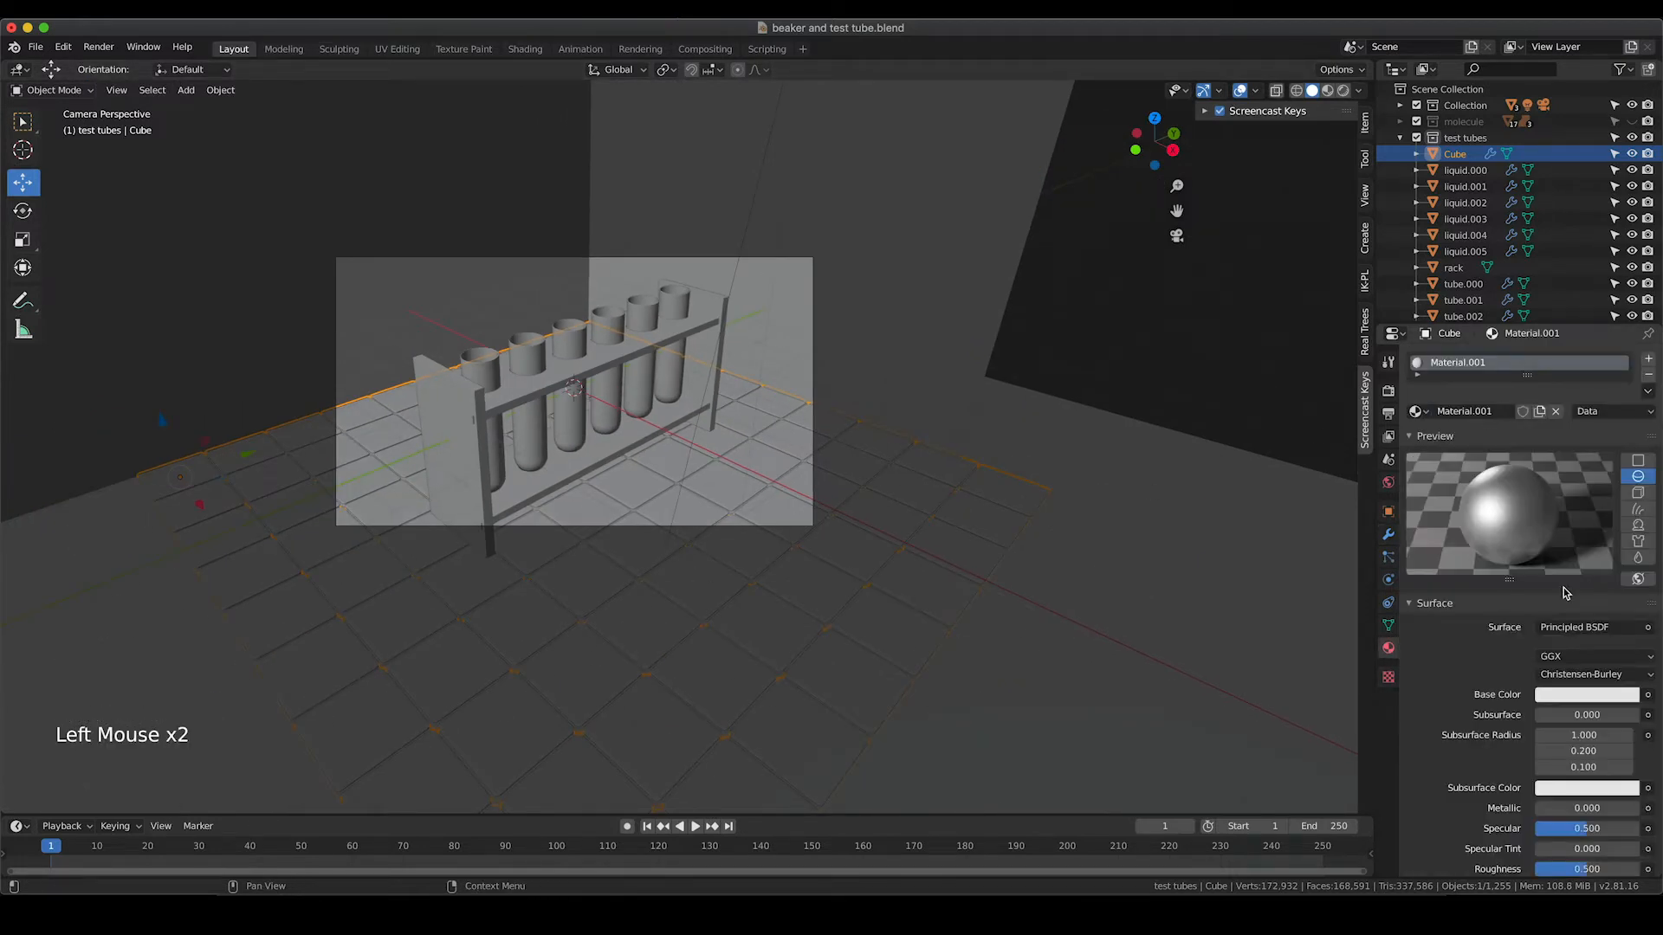
pyautogui.click(1578, 631)
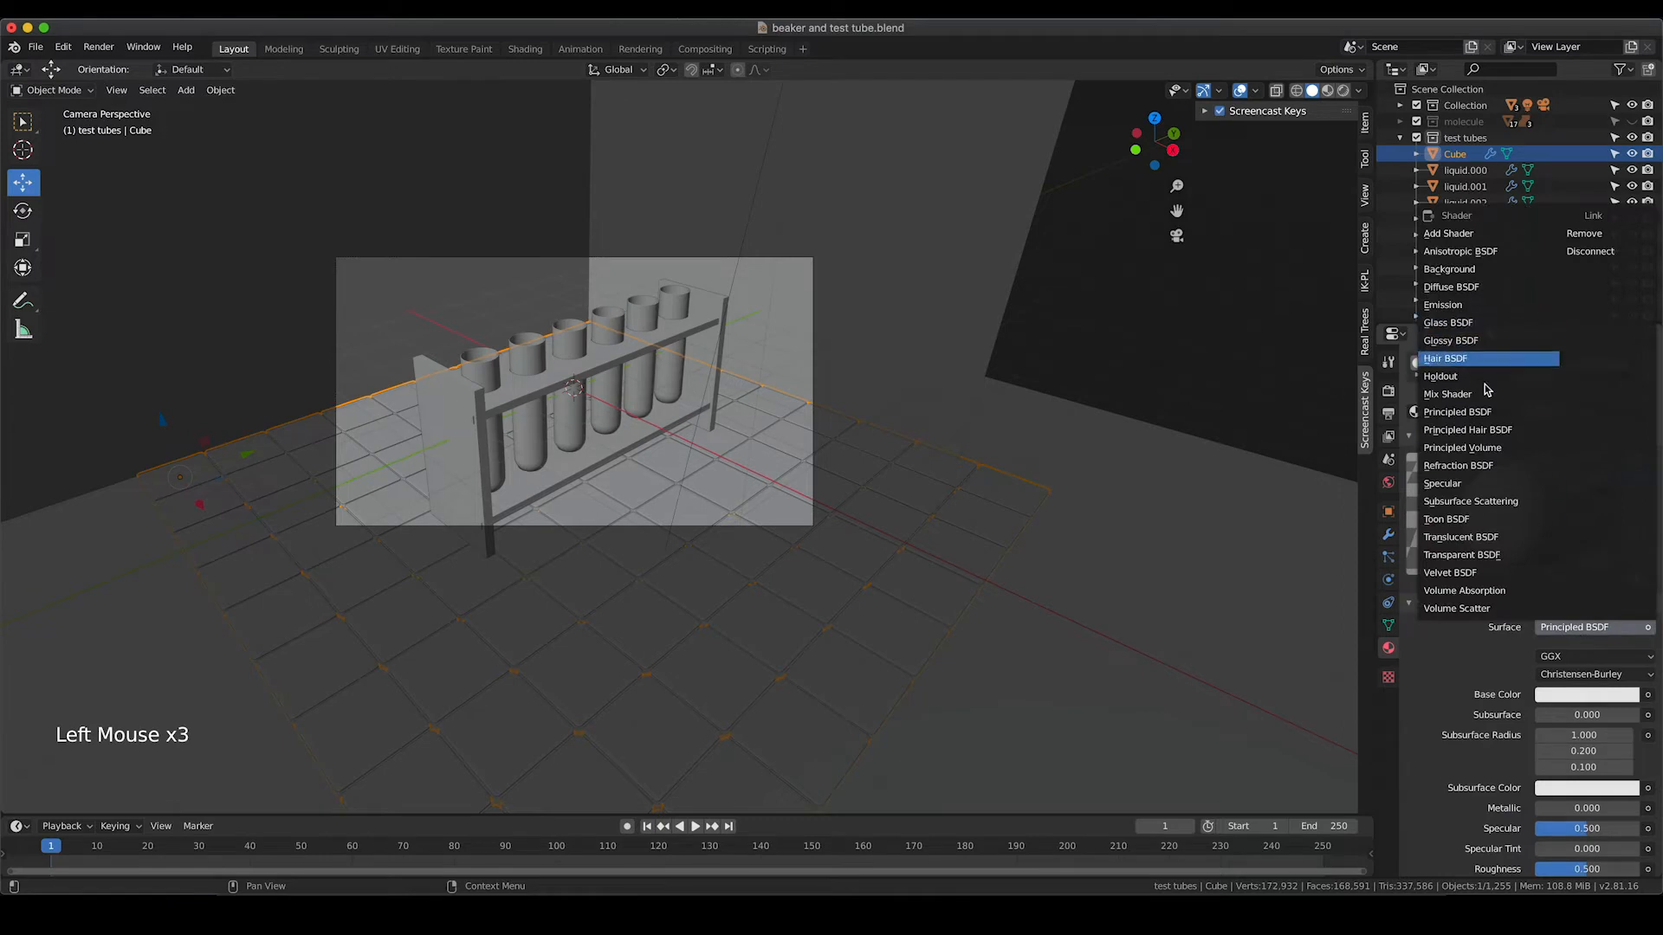
pyautogui.click(1492, 413)
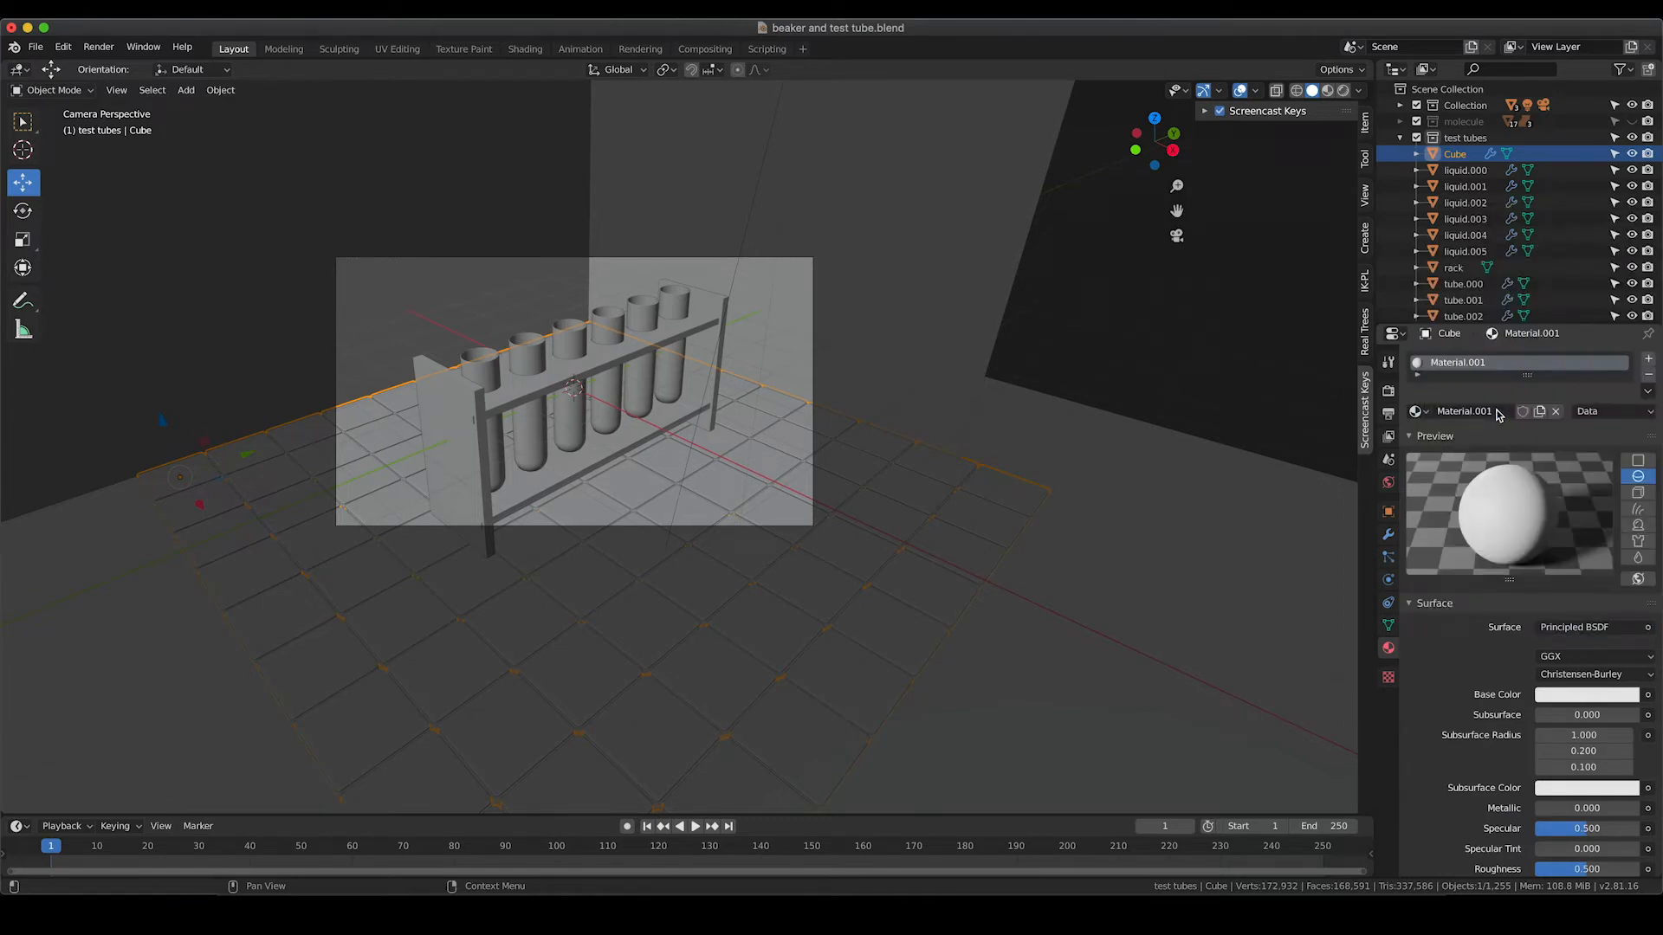
# Set the tile material's roughness to 0
pyautogui.scroll(-3, 1587, 796)
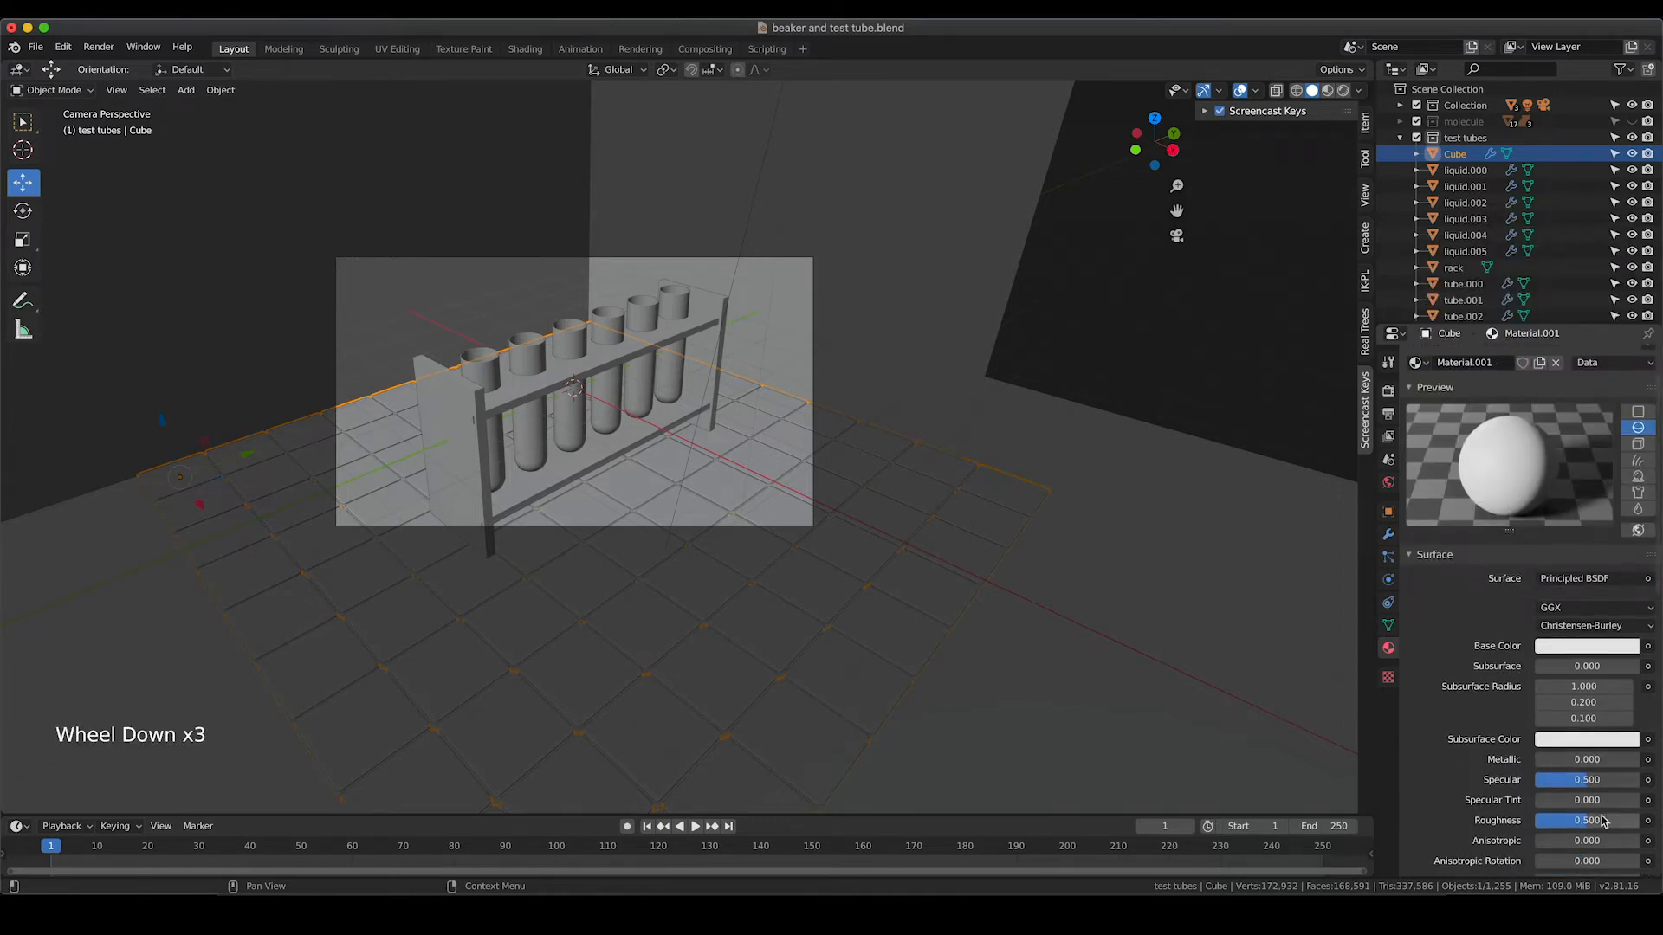
pyautogui.moveTo(1588, 826); pyautogui.dragTo(1537, 825)
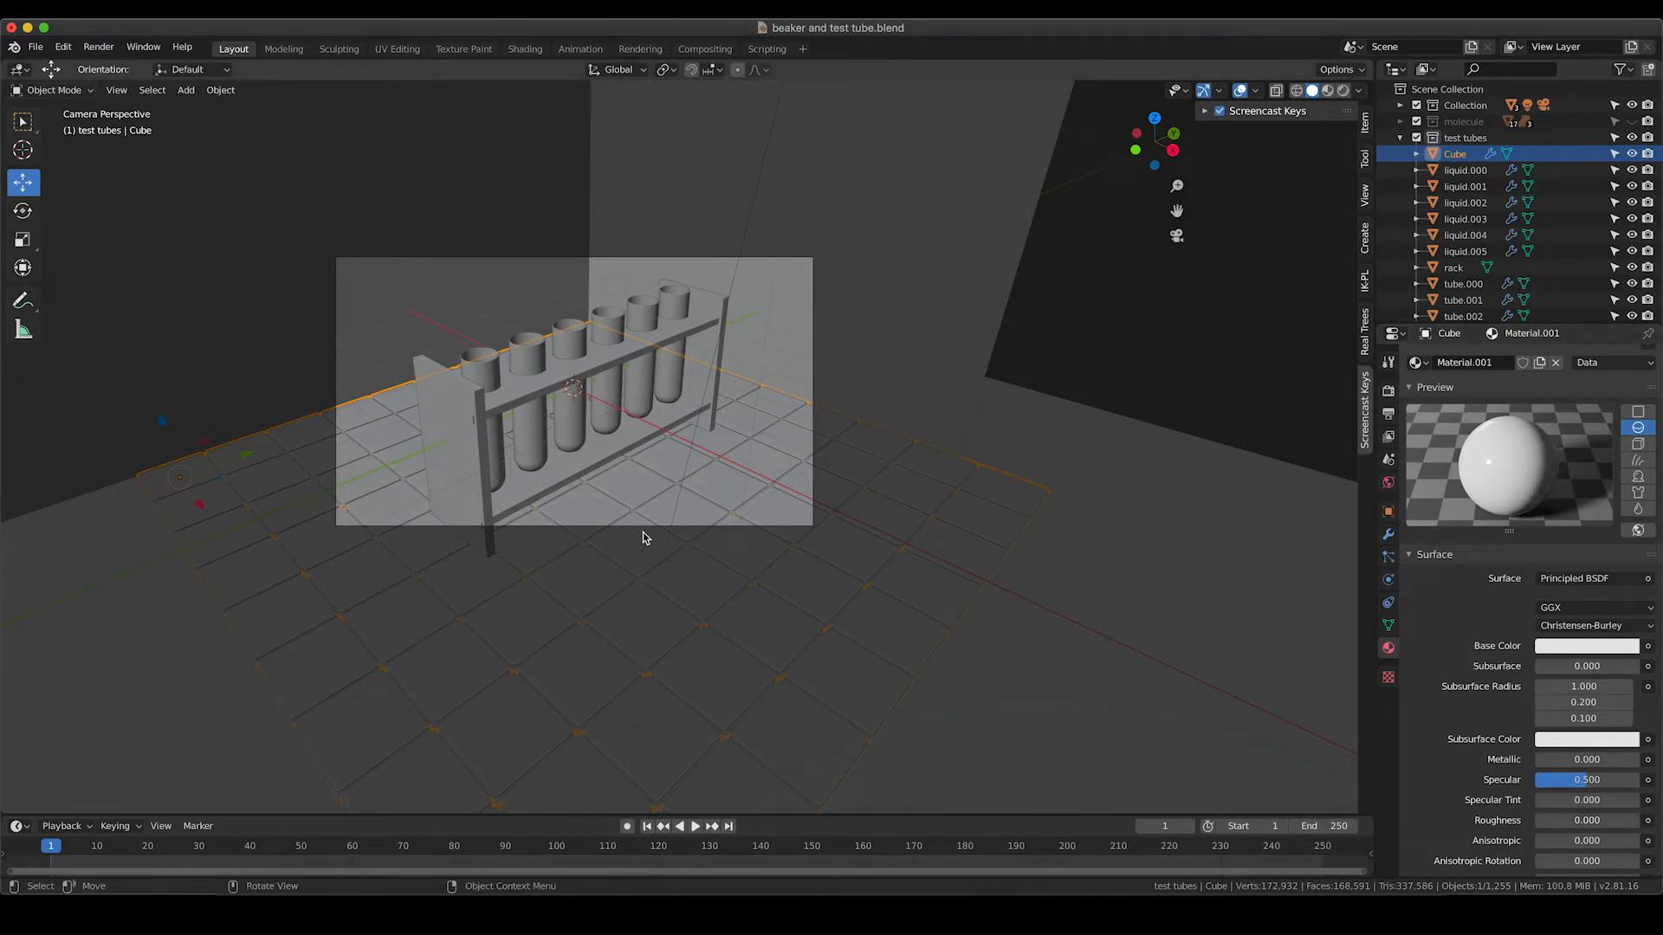
# Give the backdrop plane under the tiles a new Diffuse BSDF material with a mid-grey color
pyautogui.click(1025, 627)
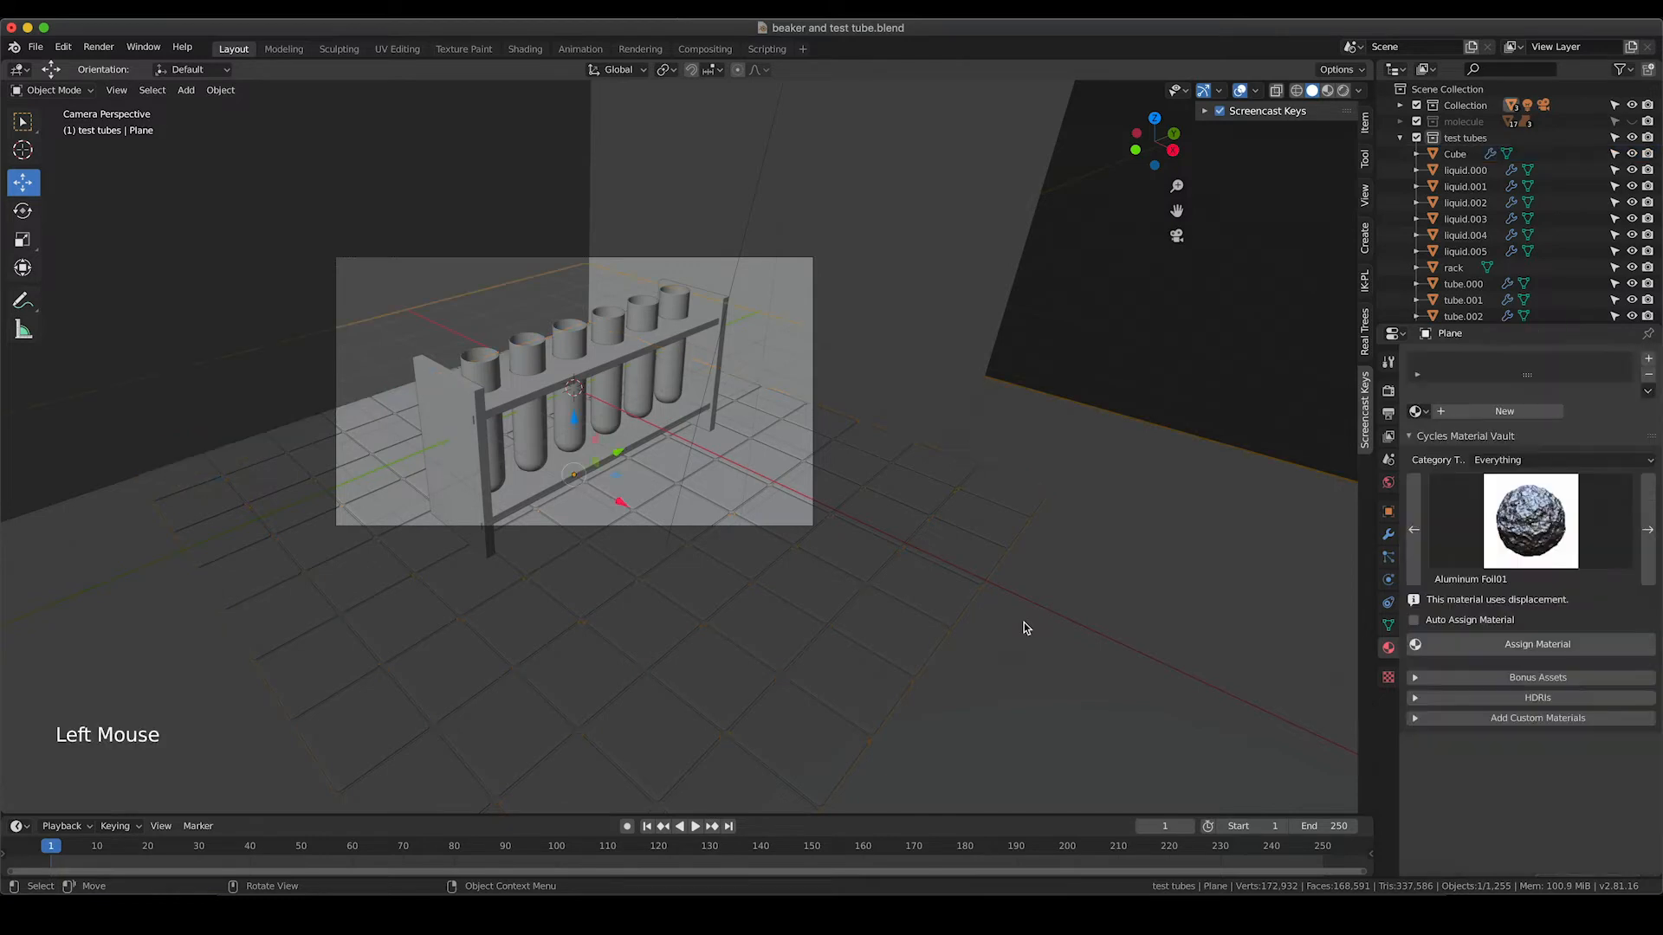
pyautogui.click(1545, 413)
pyautogui.click(1591, 630)
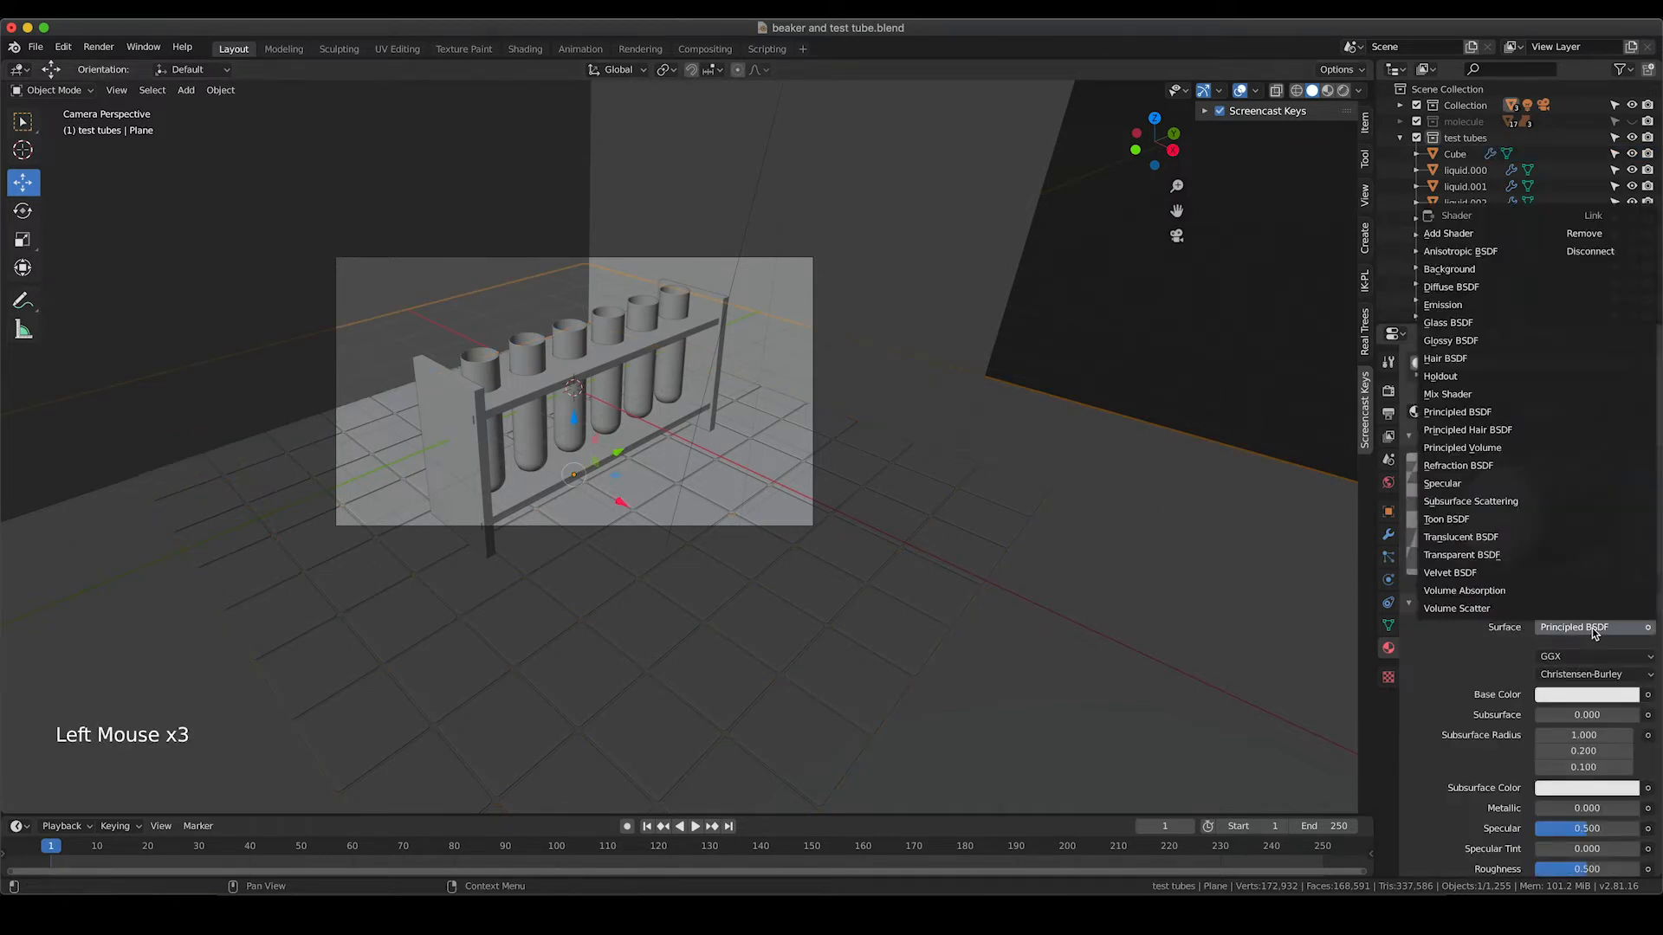
pyautogui.click(1486, 286)
pyautogui.click(1601, 657)
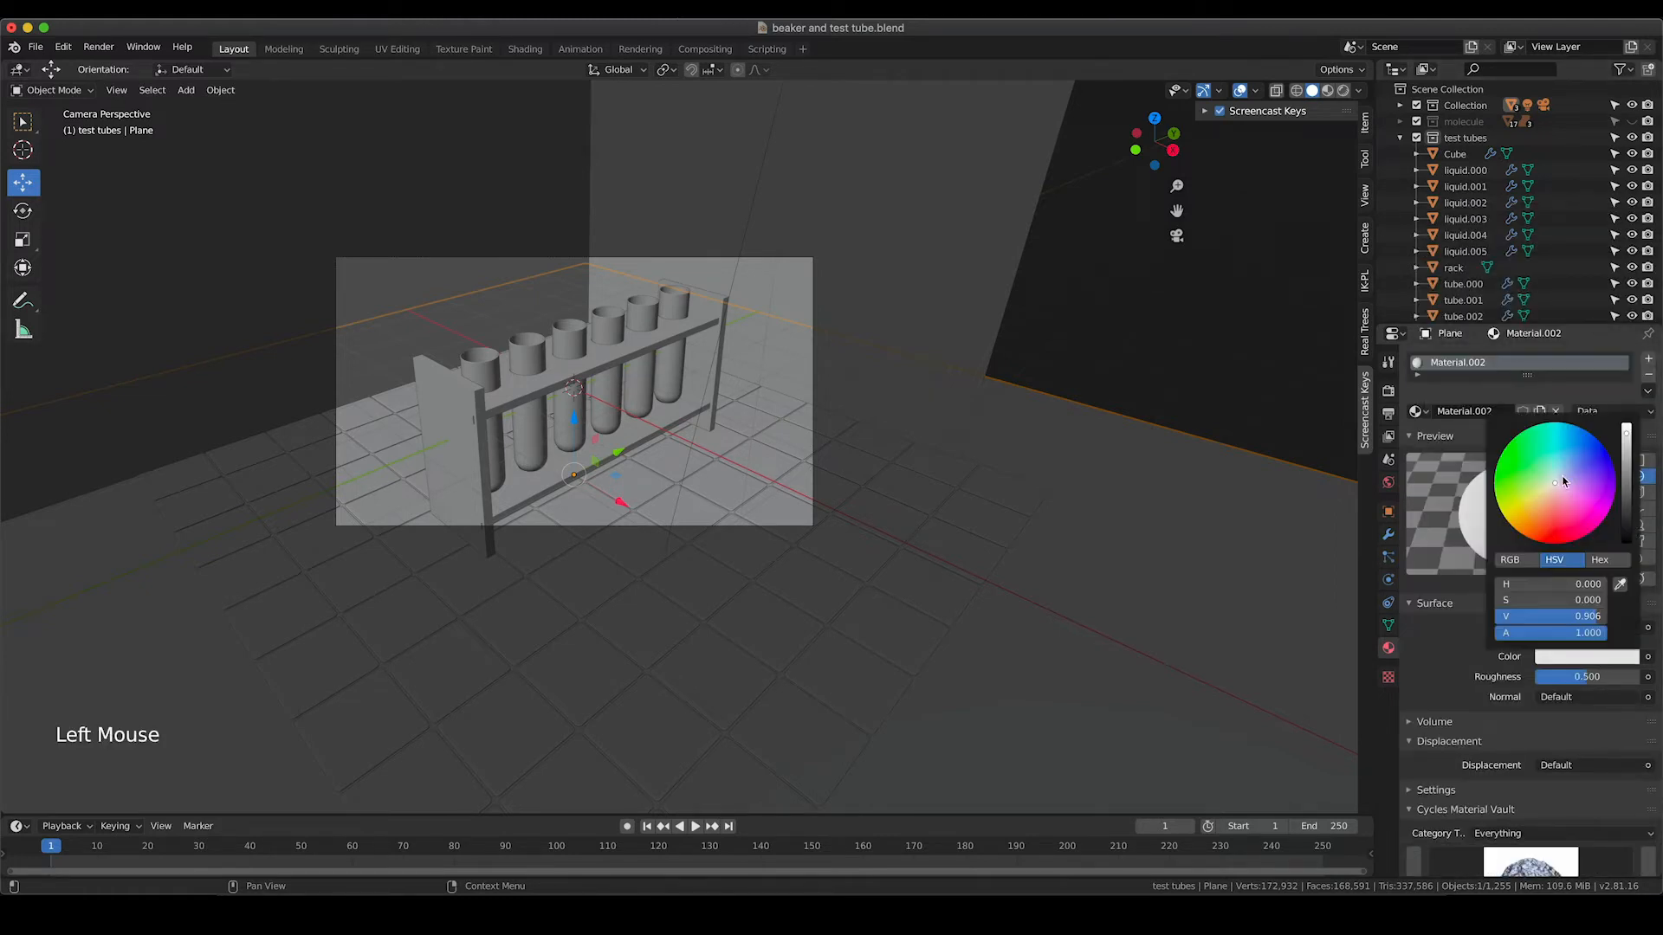
pyautogui.moveTo(1627, 439); pyautogui.dragTo(1625, 477)
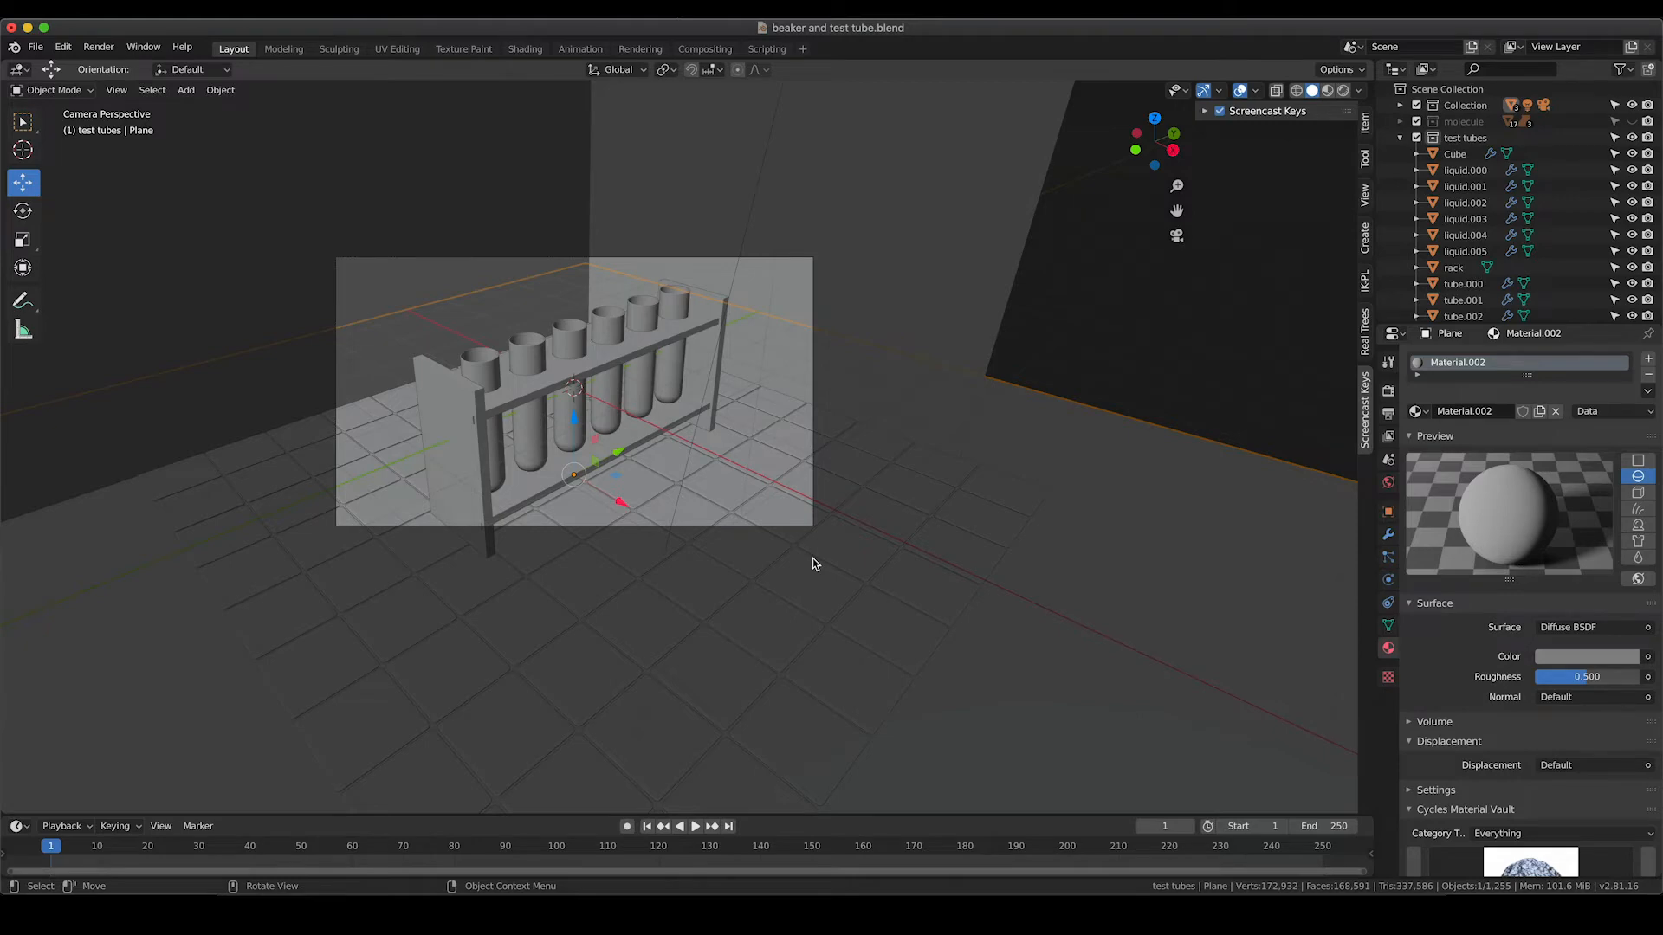
# Examine the tile gaps and the base of the test tube rack in rendered shading
pyautogui.scroll(4, 756, 591)
pyautogui.scroll(-3, 735, 571)
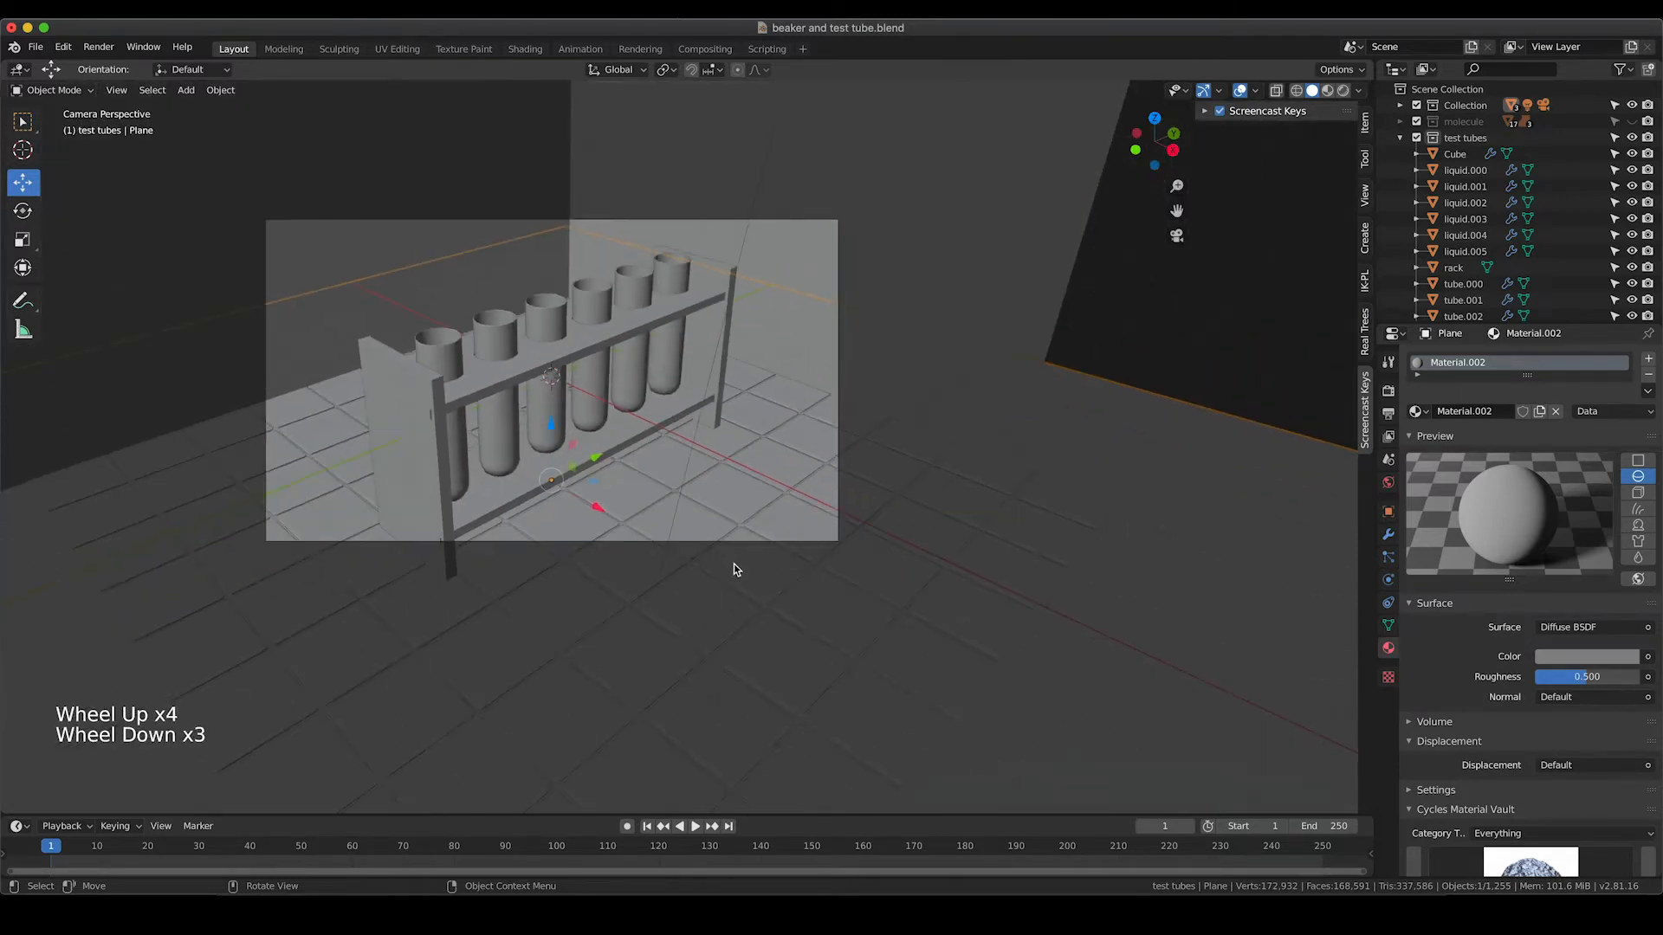
pyautogui.press('z')
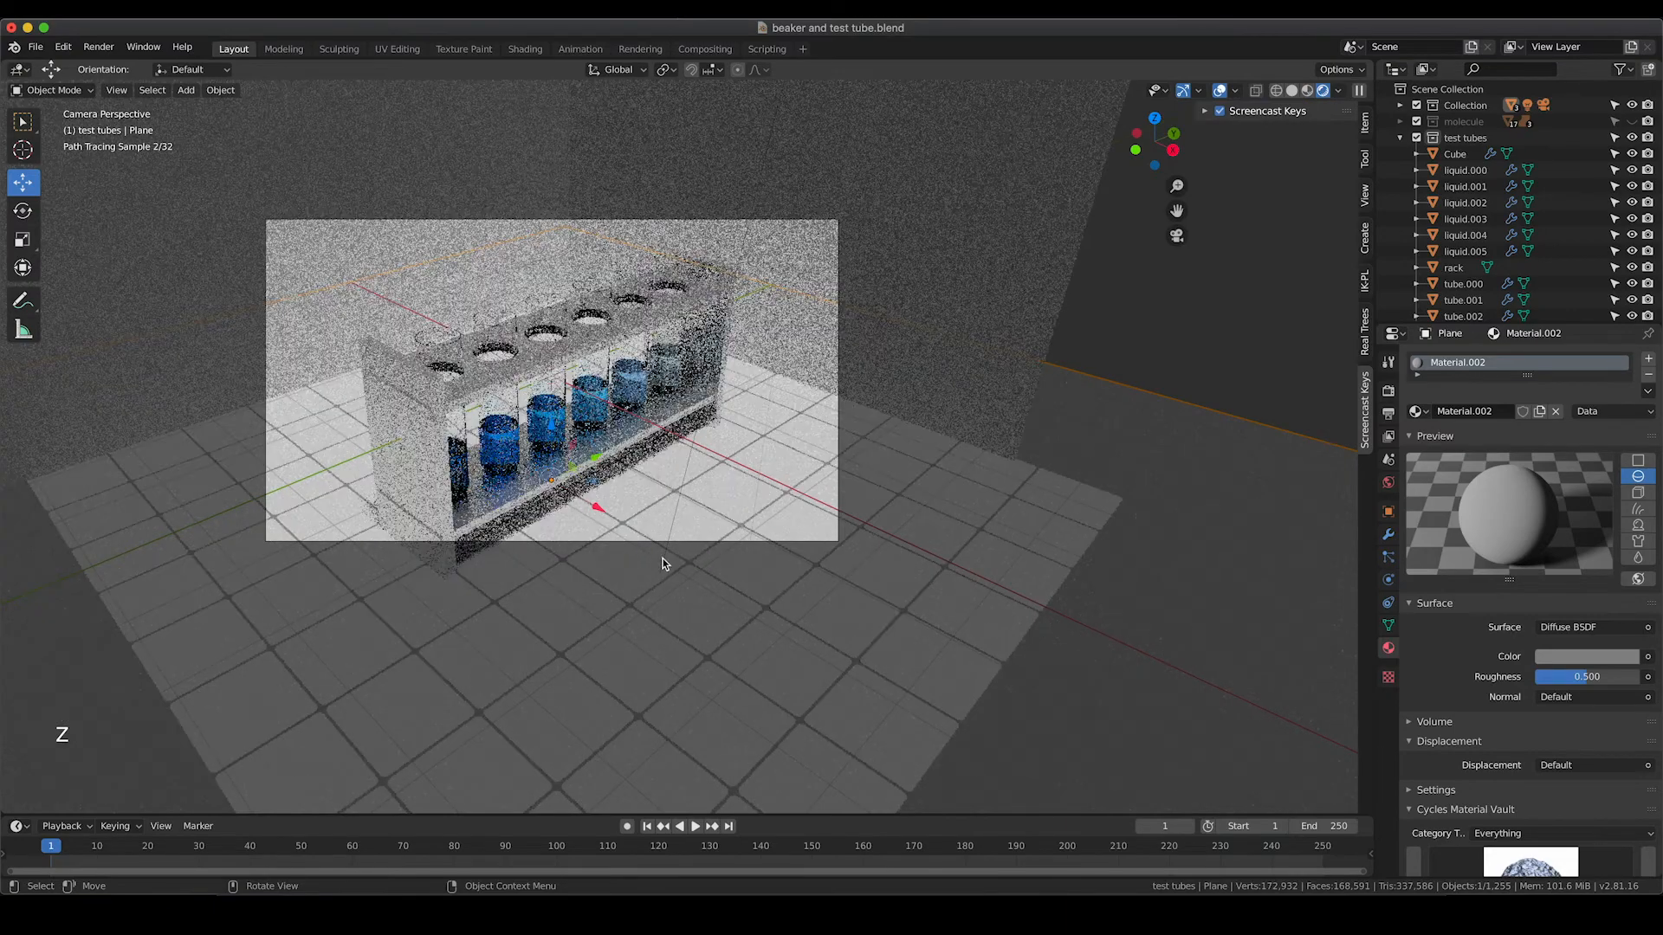
pyautogui.scroll(5, 667, 563)
pyautogui.keyDown('shift'); pyautogui.moveTo(669, 589); pyautogui.dragTo(678, 437, button='middle'); pyautogui.keyUp('shift')
pyautogui.scroll(2, 678, 438)
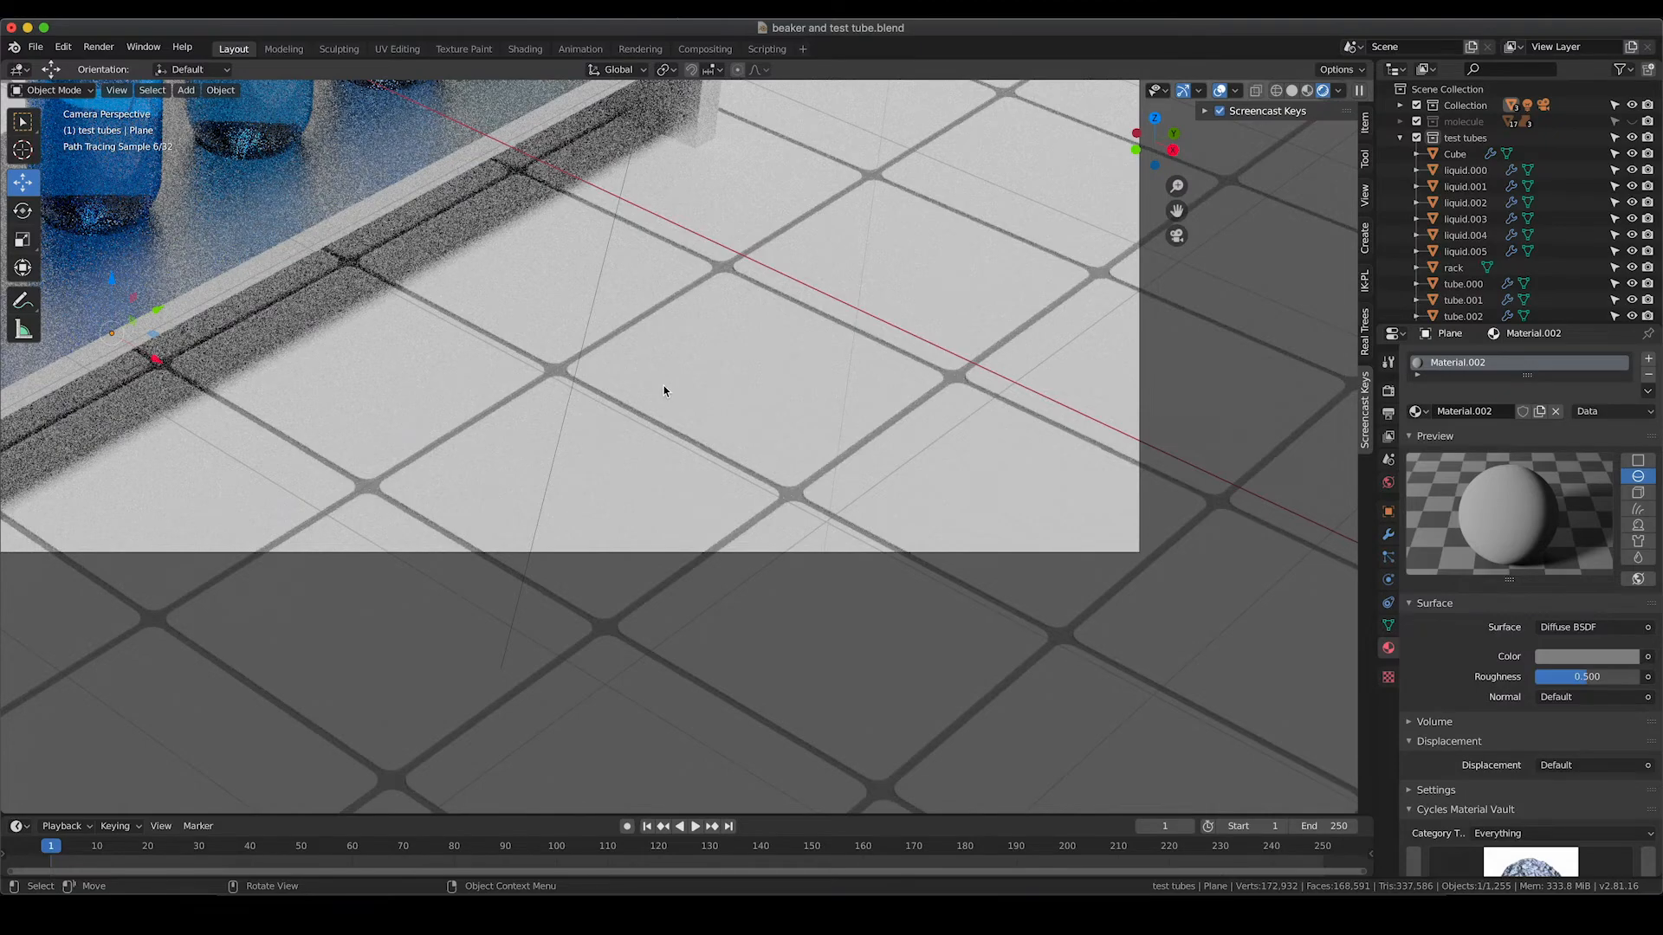
pyautogui.scroll(-3, 664, 390)
pyautogui.scroll(-3, 575, 382)
pyautogui.keyDown('shift'); pyautogui.moveTo(597, 388); pyautogui.dragTo(747, 410, button='middle'); pyautogui.keyUp('shift')
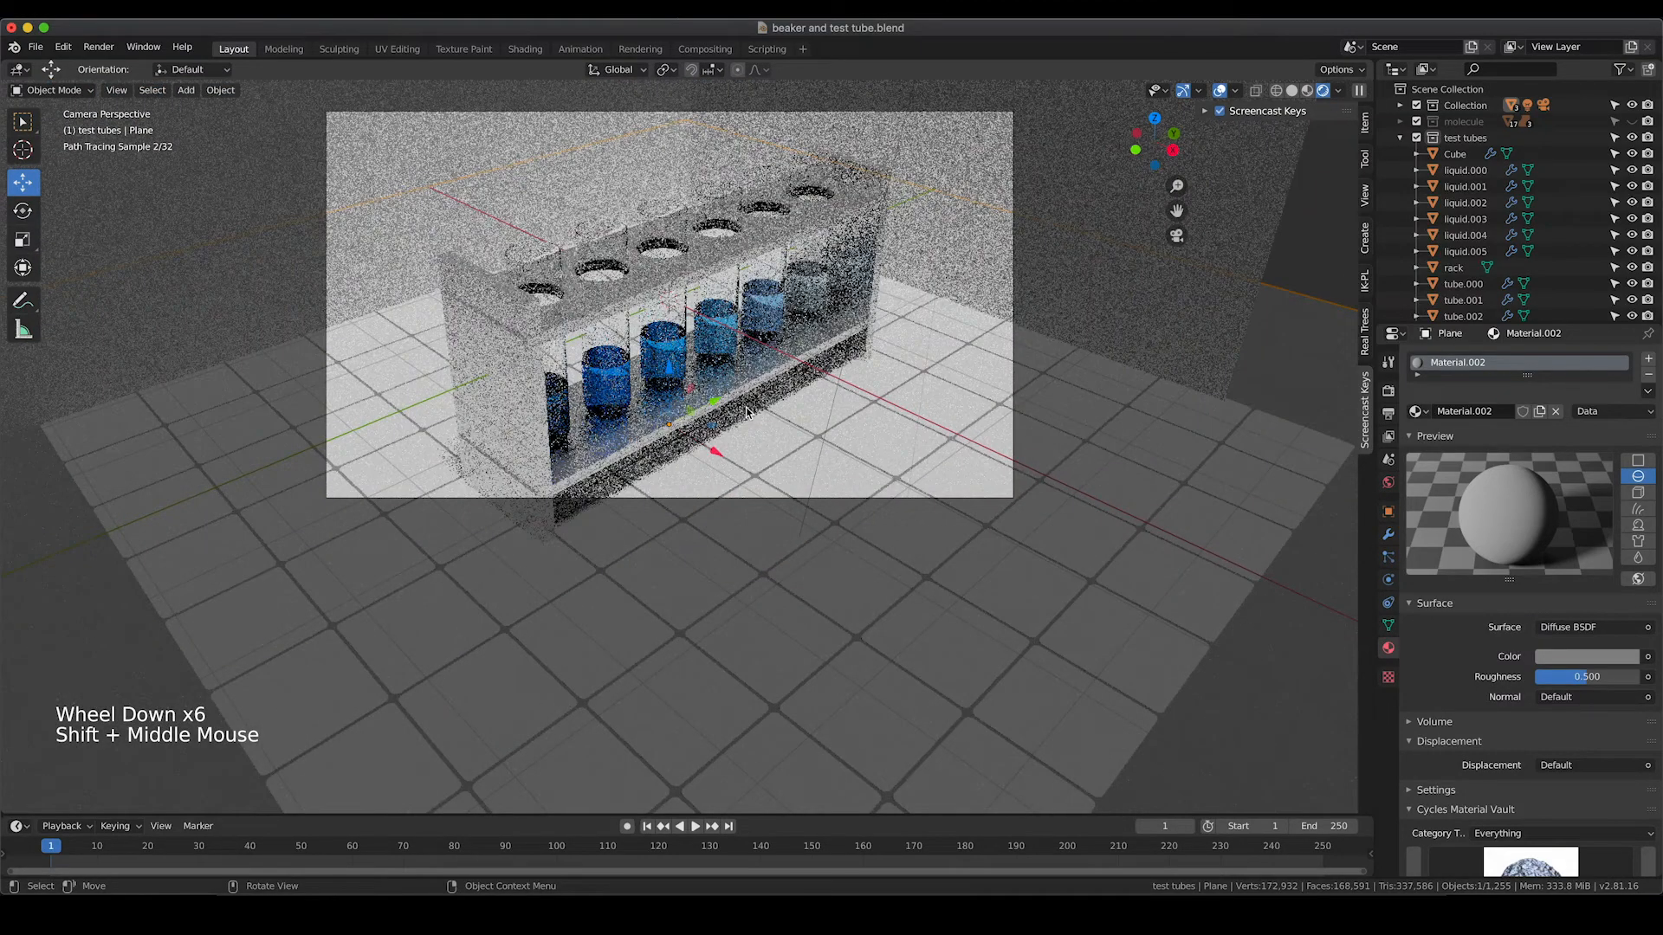
# Select the tile floor, check where the rack's base meets it, and raise it slightly along Z
pyautogui.click(754, 452)
pyautogui.scroll(5, 755, 453)
pyautogui.keyDown('shift'); pyautogui.moveTo(719, 554); pyautogui.dragTo(519, 419, button='middle'); pyautogui.keyUp('shift')
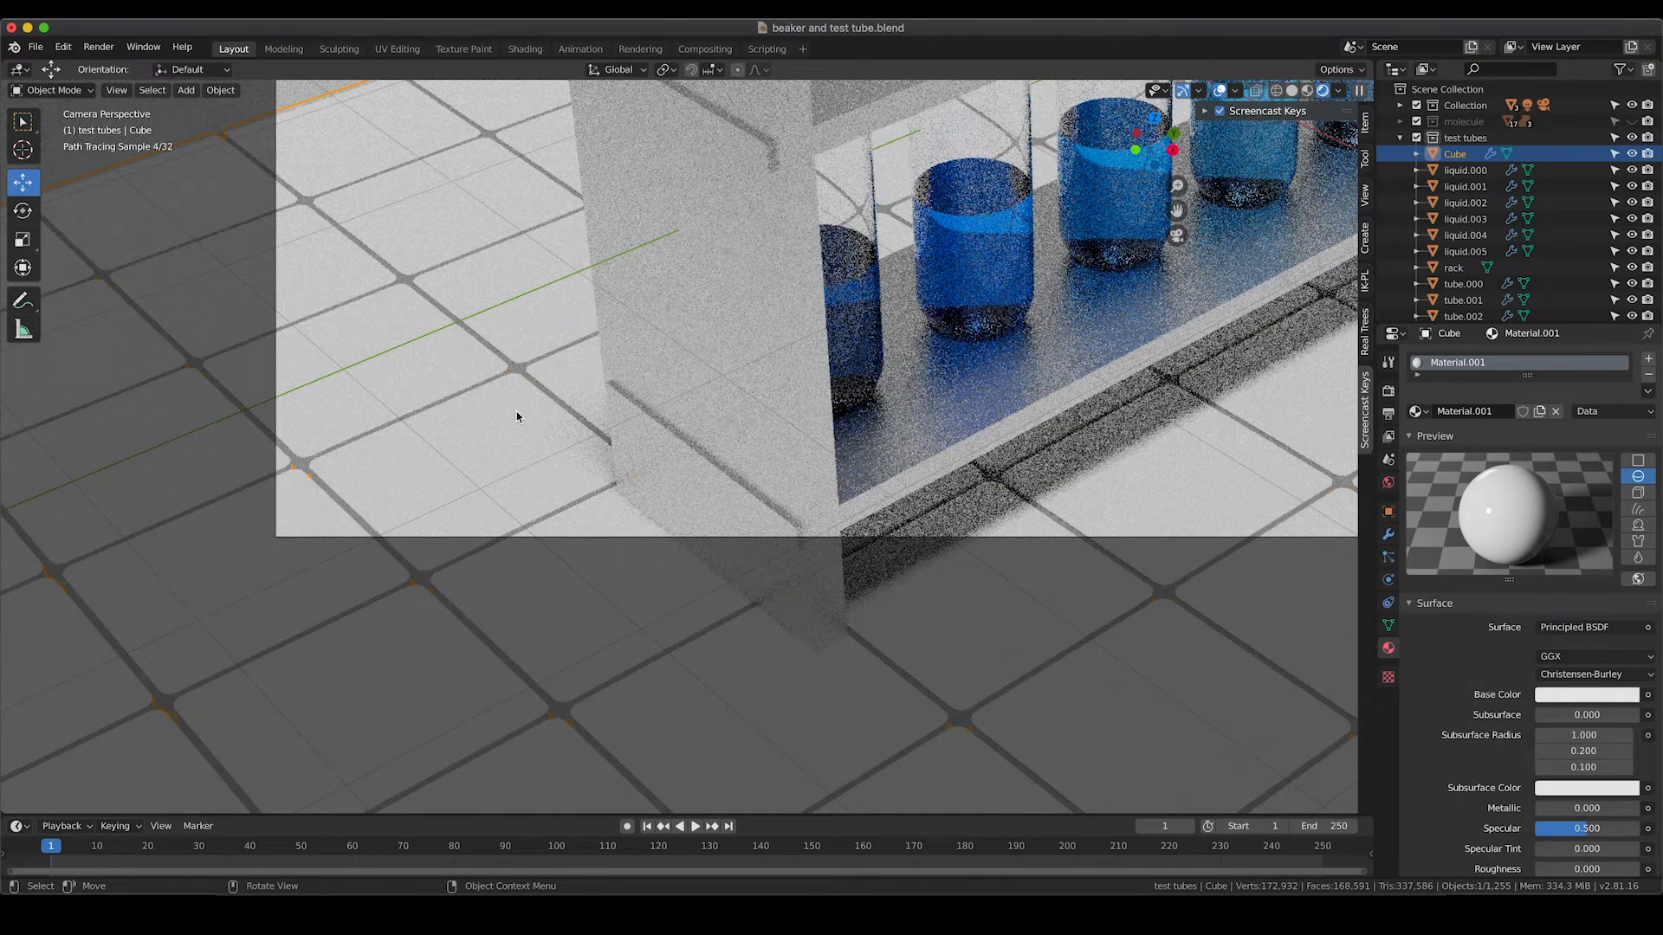
pyautogui.scroll(-5, 517, 417)
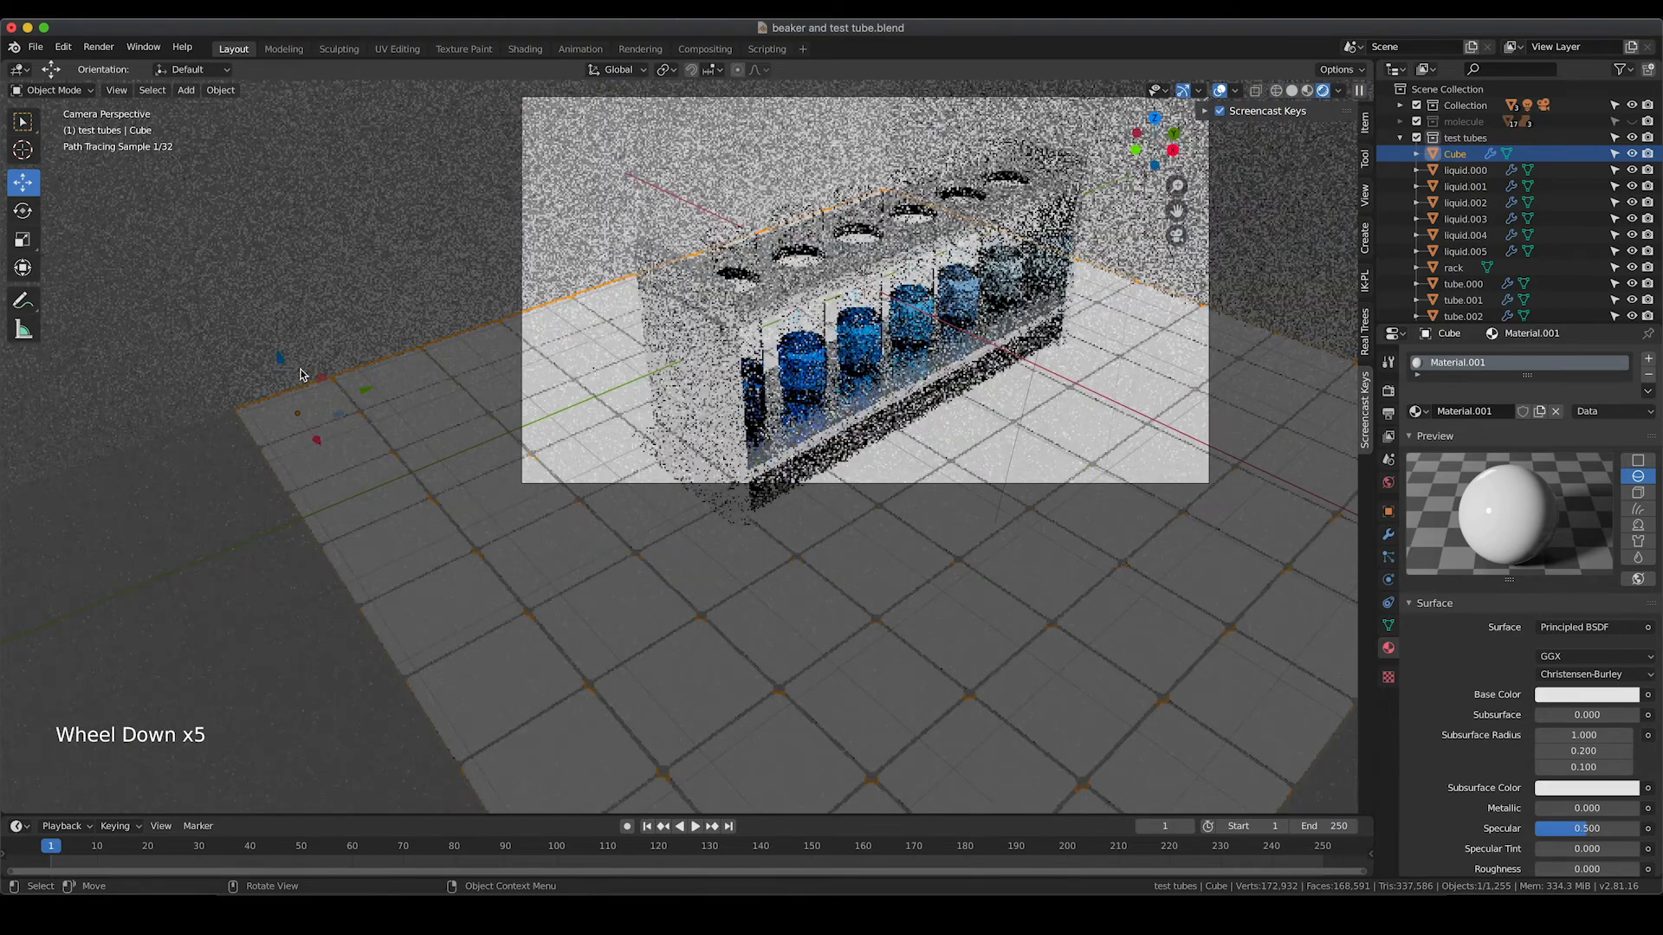
pyautogui.moveTo(282, 366); pyautogui.dragTo(281, 360)
# Return to solid shading and nudge the tile floor slightly further up along Z
pyautogui.press('z')
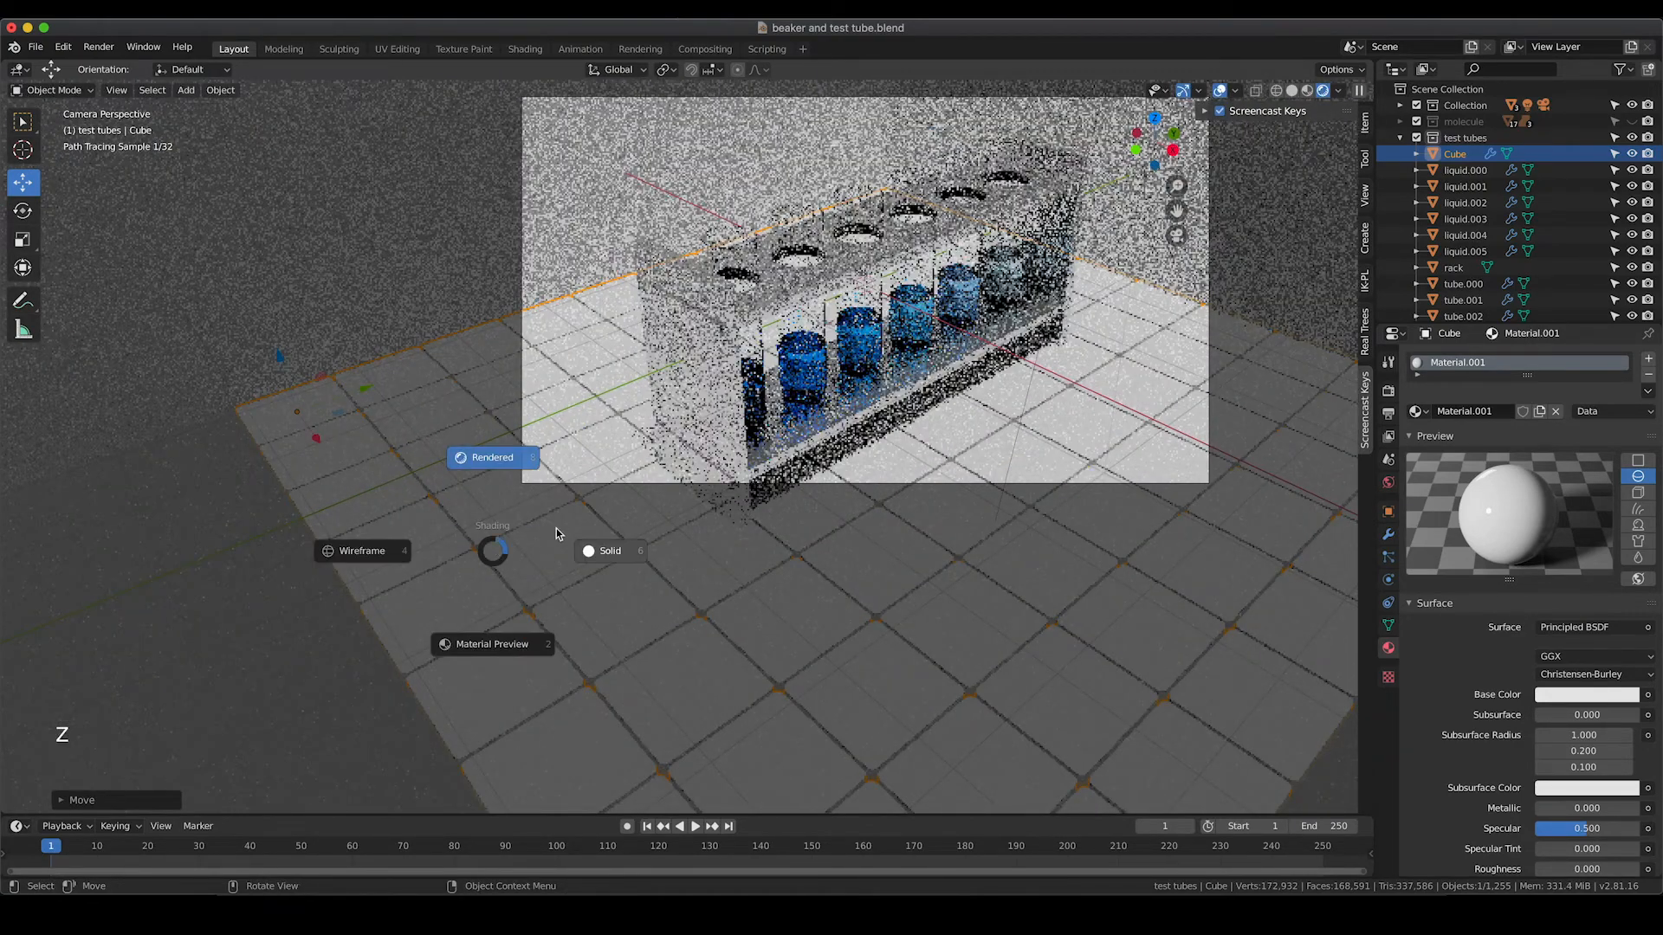
pyautogui.click(610, 559)
pyautogui.scroll(6, 766, 528)
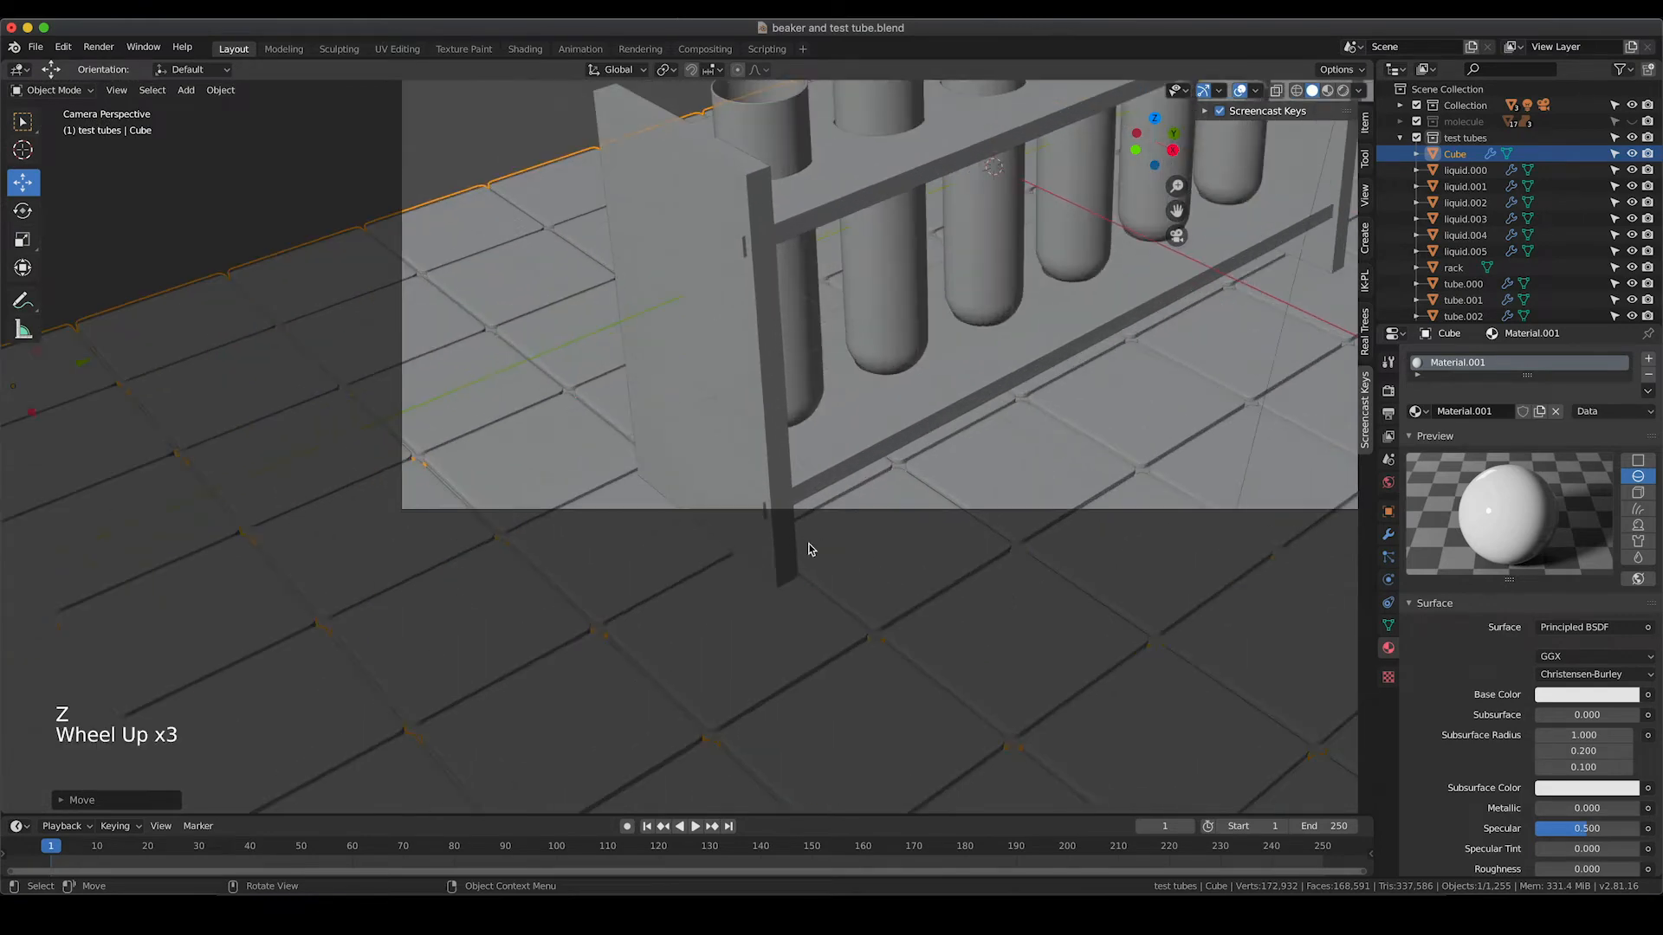
pyautogui.scroll(-3, 248, 415)
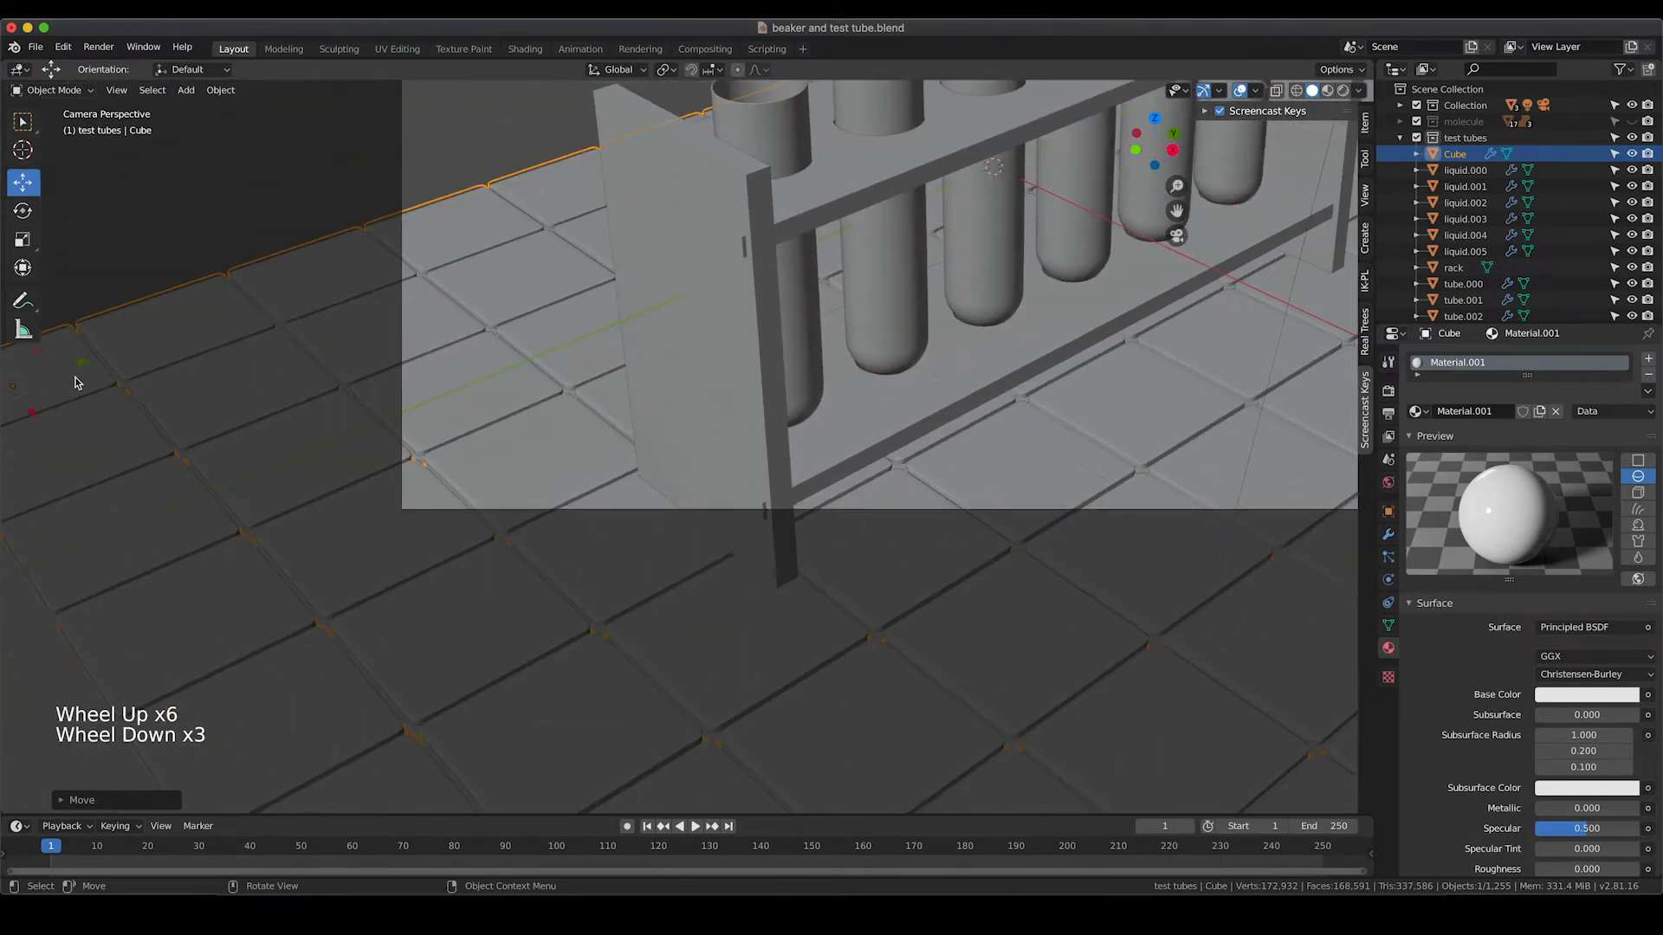
pyautogui.keyDown('shift'); pyautogui.moveTo(308, 386); pyautogui.dragTo(159, 329, button='middle'); pyautogui.keyUp('shift')
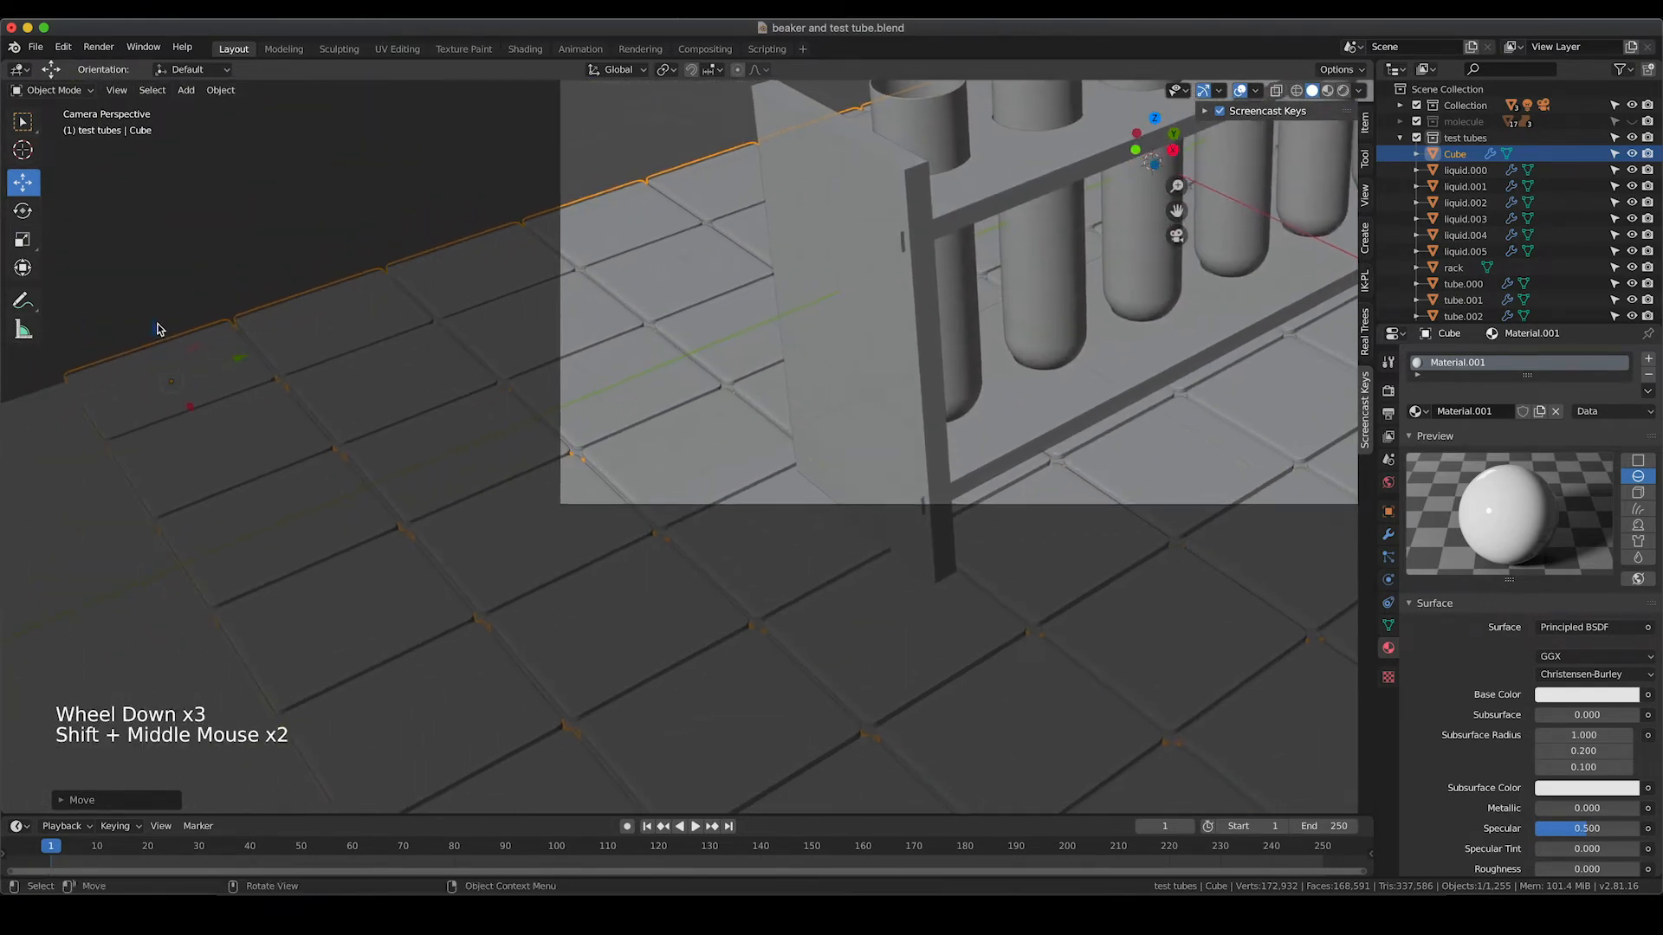
pyautogui.moveTo(156, 328); pyautogui.dragTo(155, 327)
# Apply smooth shading to the bevelled tile floor
pyautogui.keyDown('shift'); pyautogui.moveTo(1114, 512); pyautogui.dragTo(961, 446, button='middle'); pyautogui.keyUp('shift')
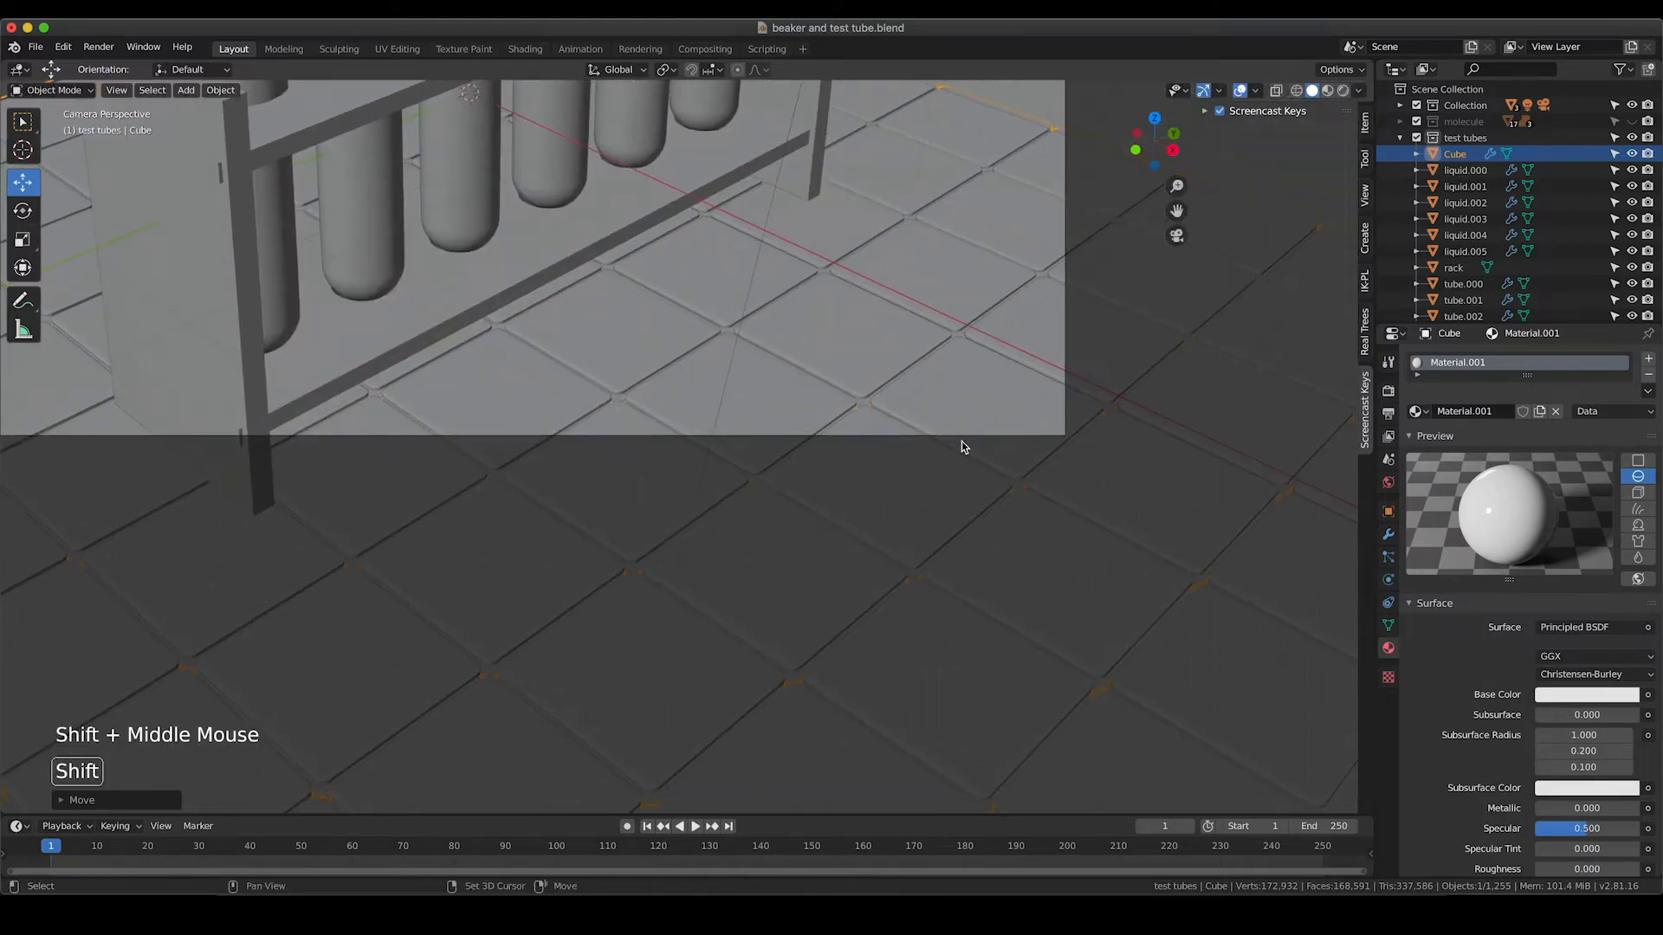
pyautogui.scroll(4, 948, 435)
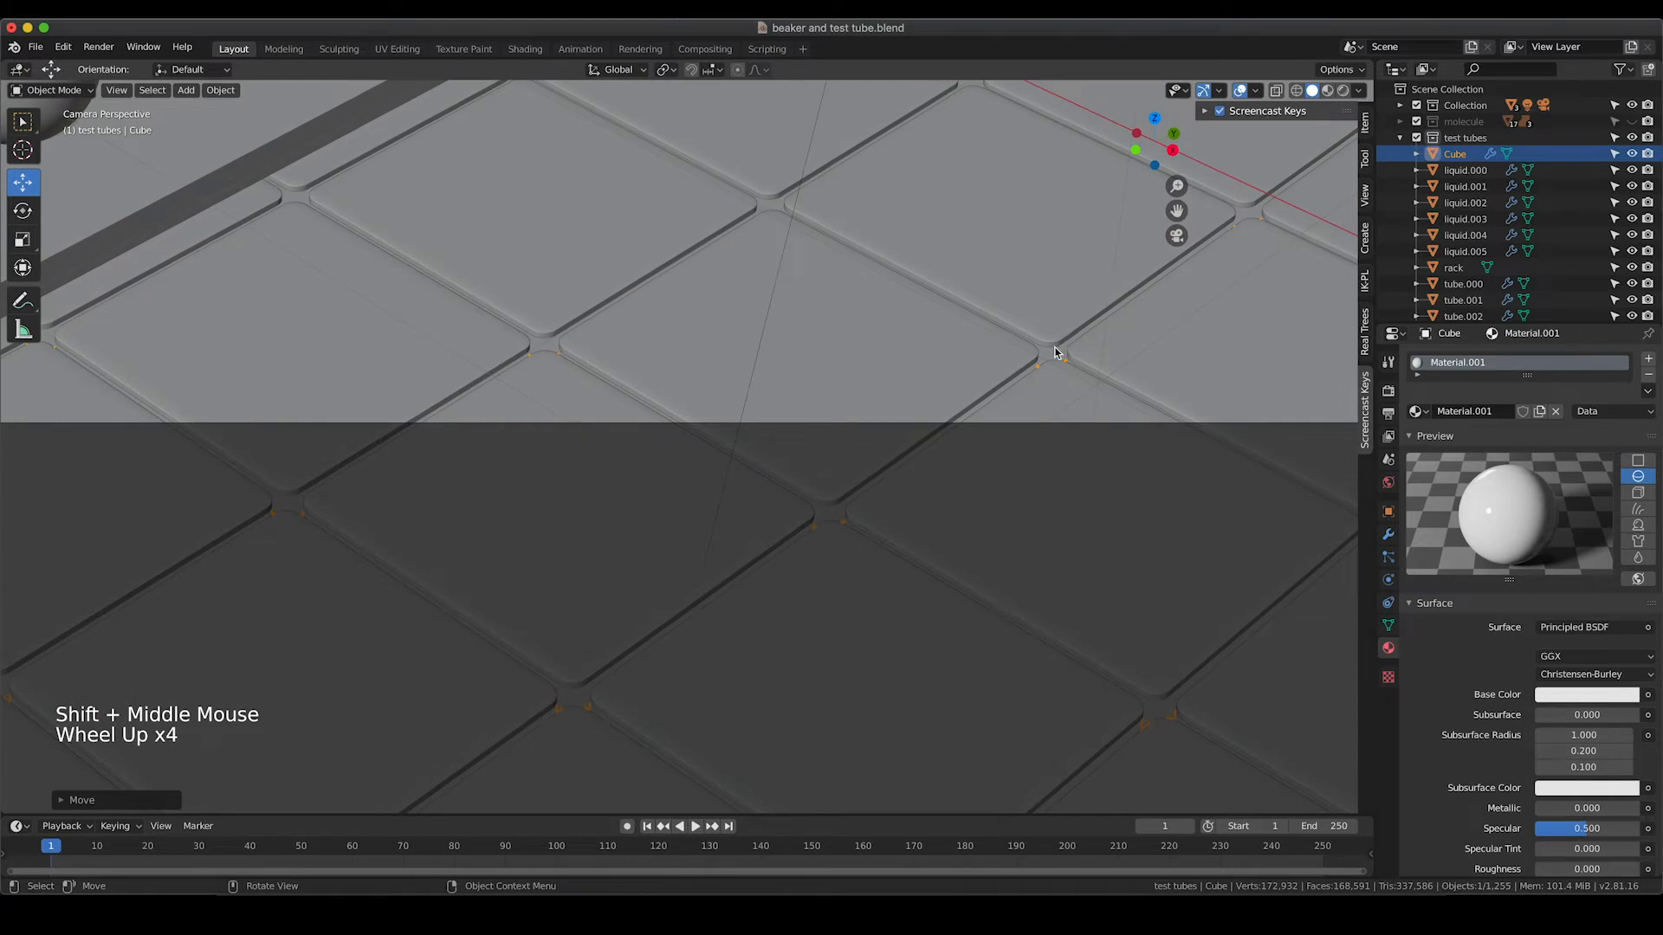
pyautogui.scroll(4, 1053, 337)
pyautogui.keyDown('shift'); pyautogui.moveTo(1032, 371); pyautogui.dragTo(1132, 404, button='middle'); pyautogui.keyUp('shift')
pyautogui.click(1388, 534)
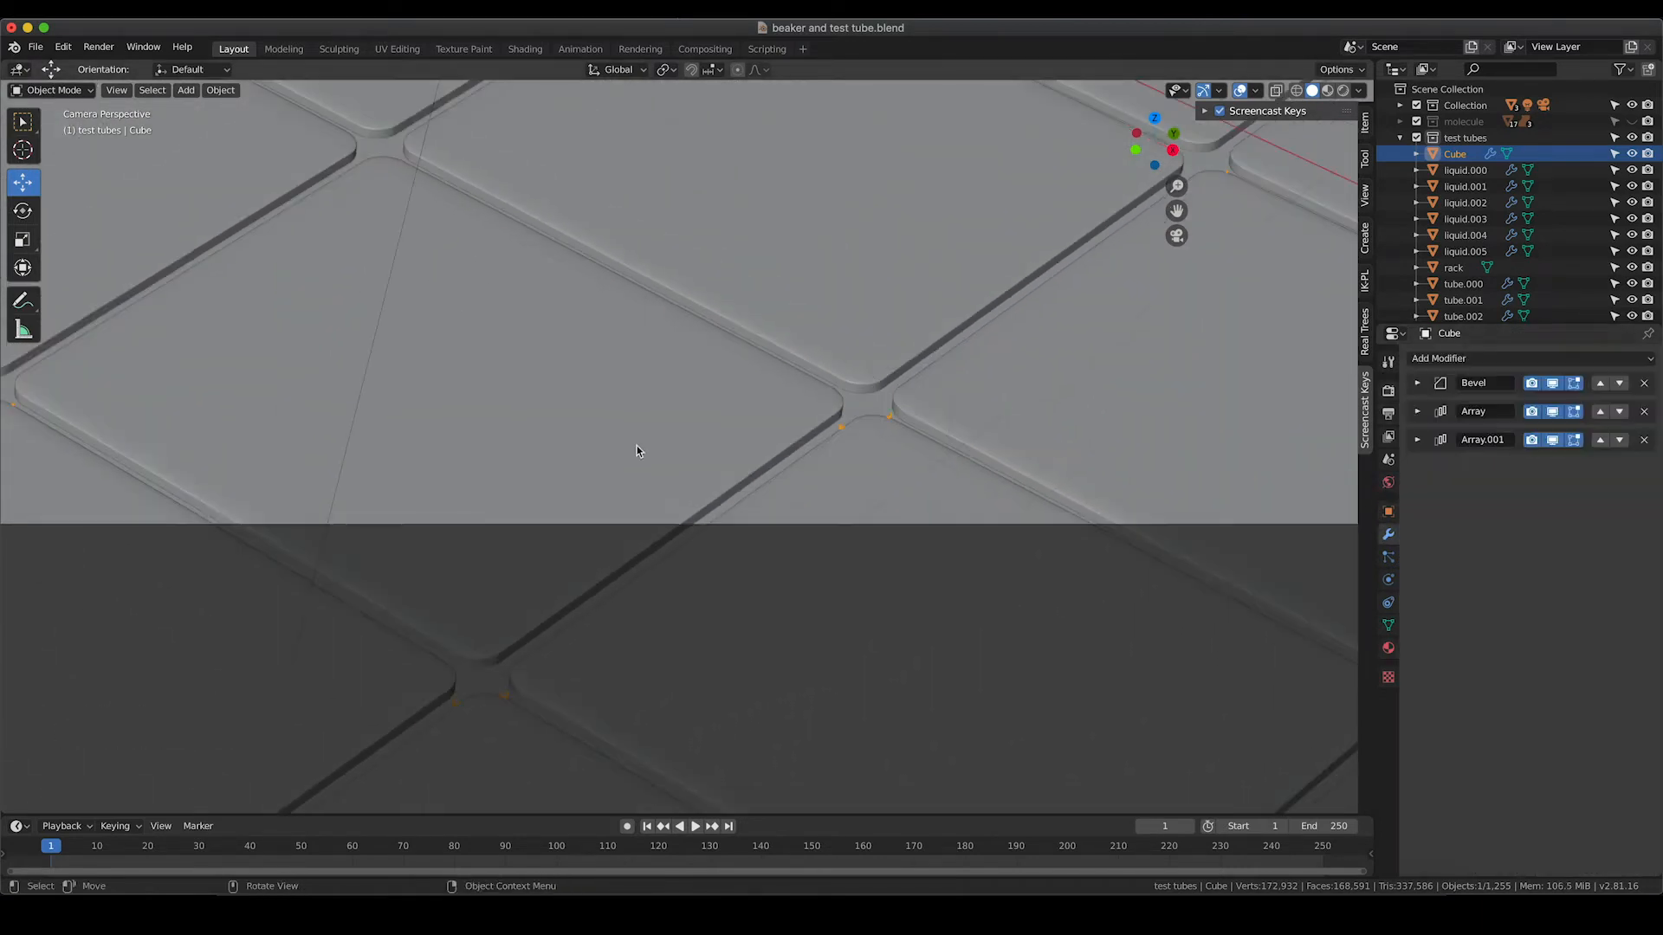
pyautogui.rightClick(642, 451)
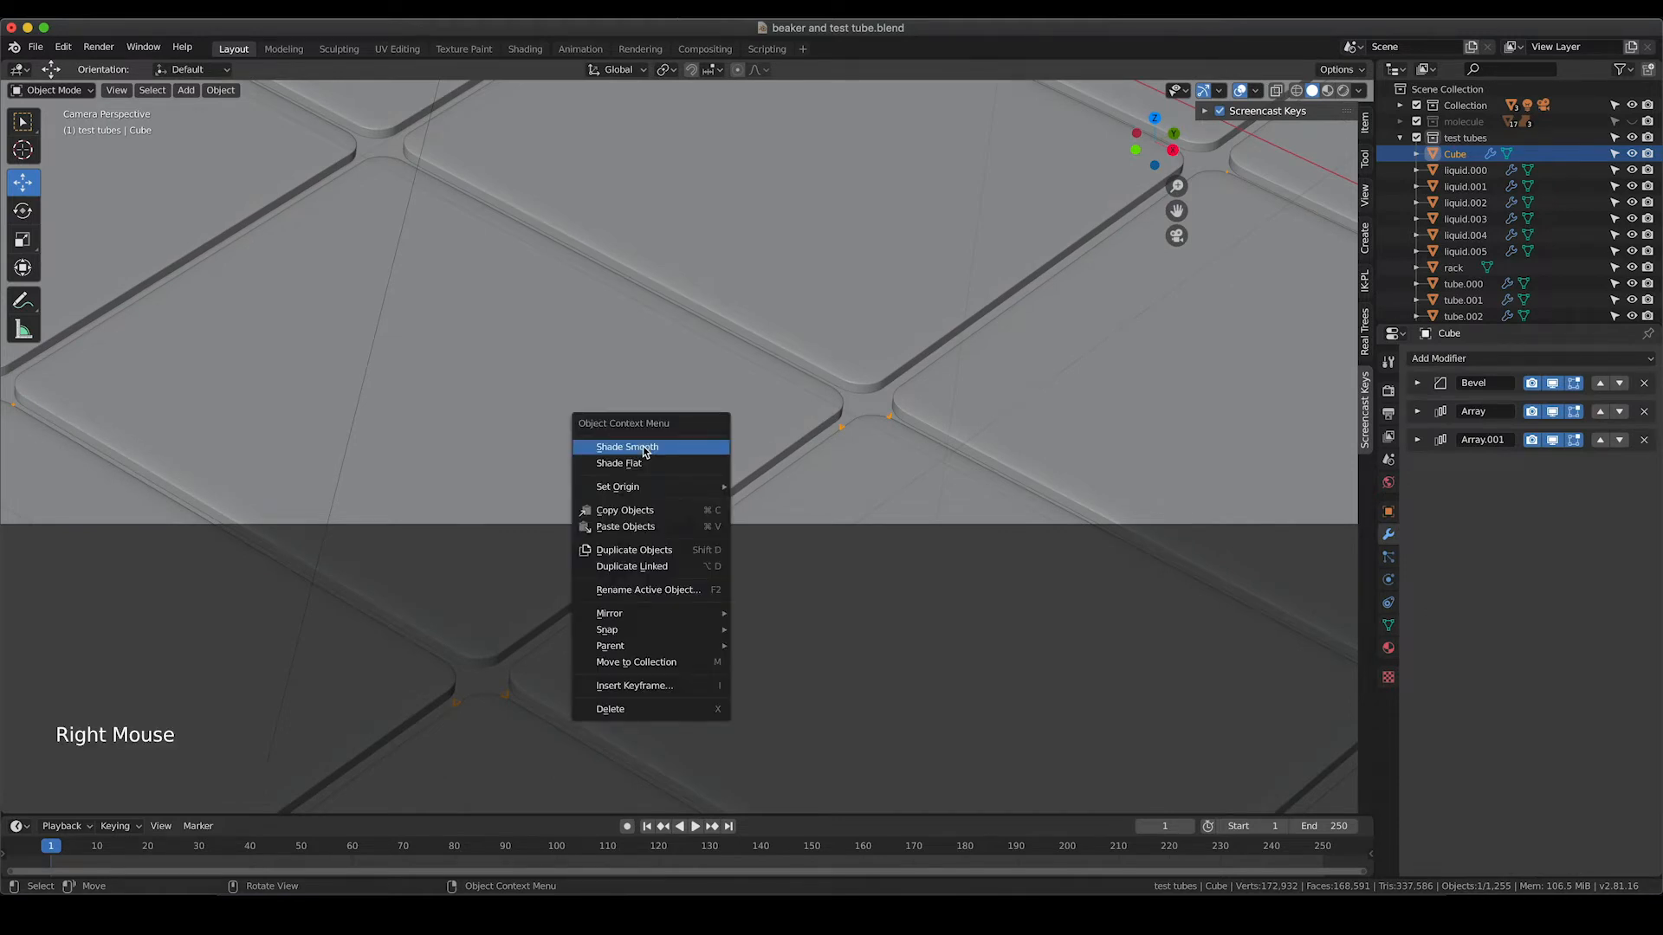
pyautogui.click(643, 447)
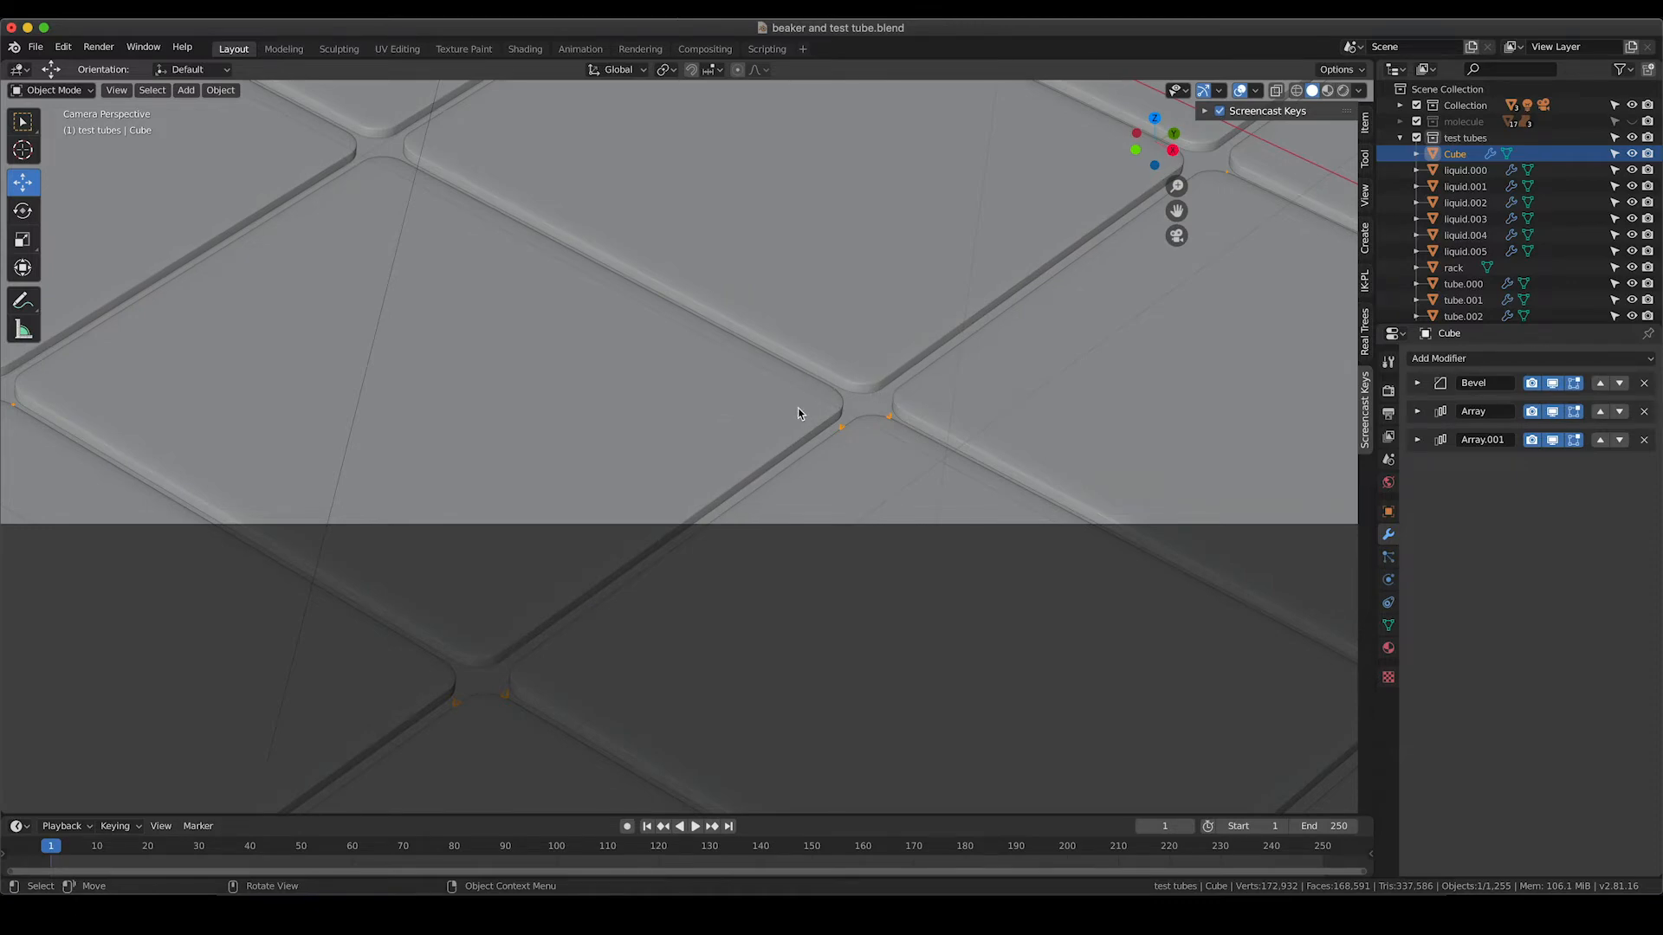
# Preview the smoothed tiles in rendered shading and lower the tile floor by about 0.02 m
pyautogui.scroll(-6, 796, 414)
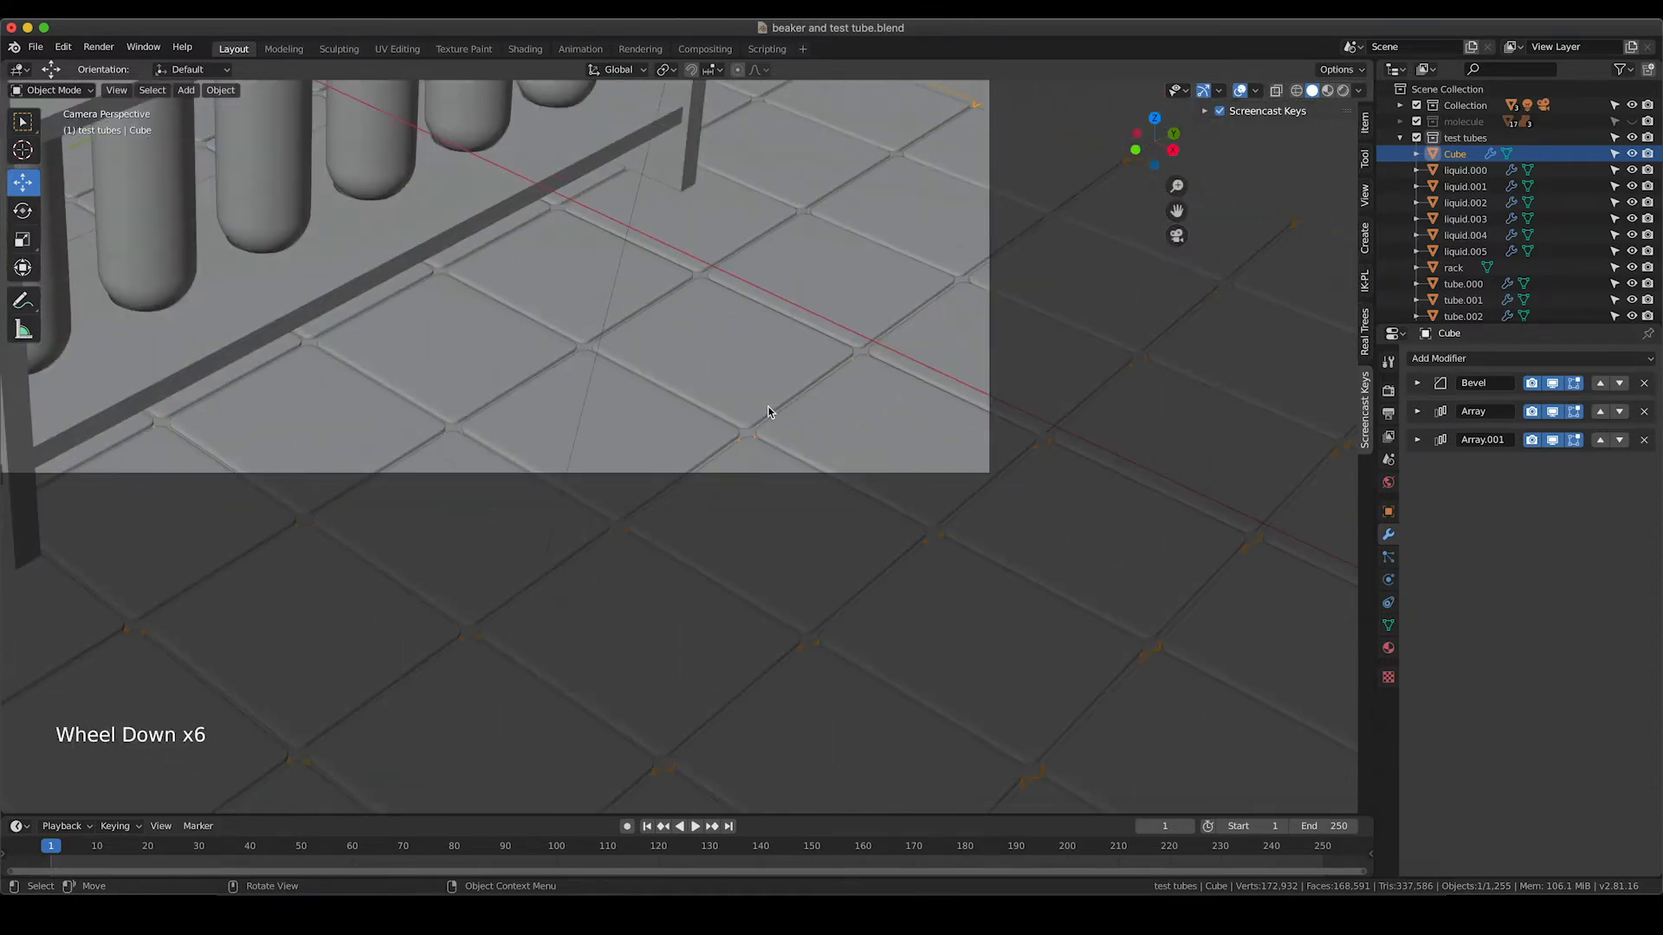
pyautogui.press('z')
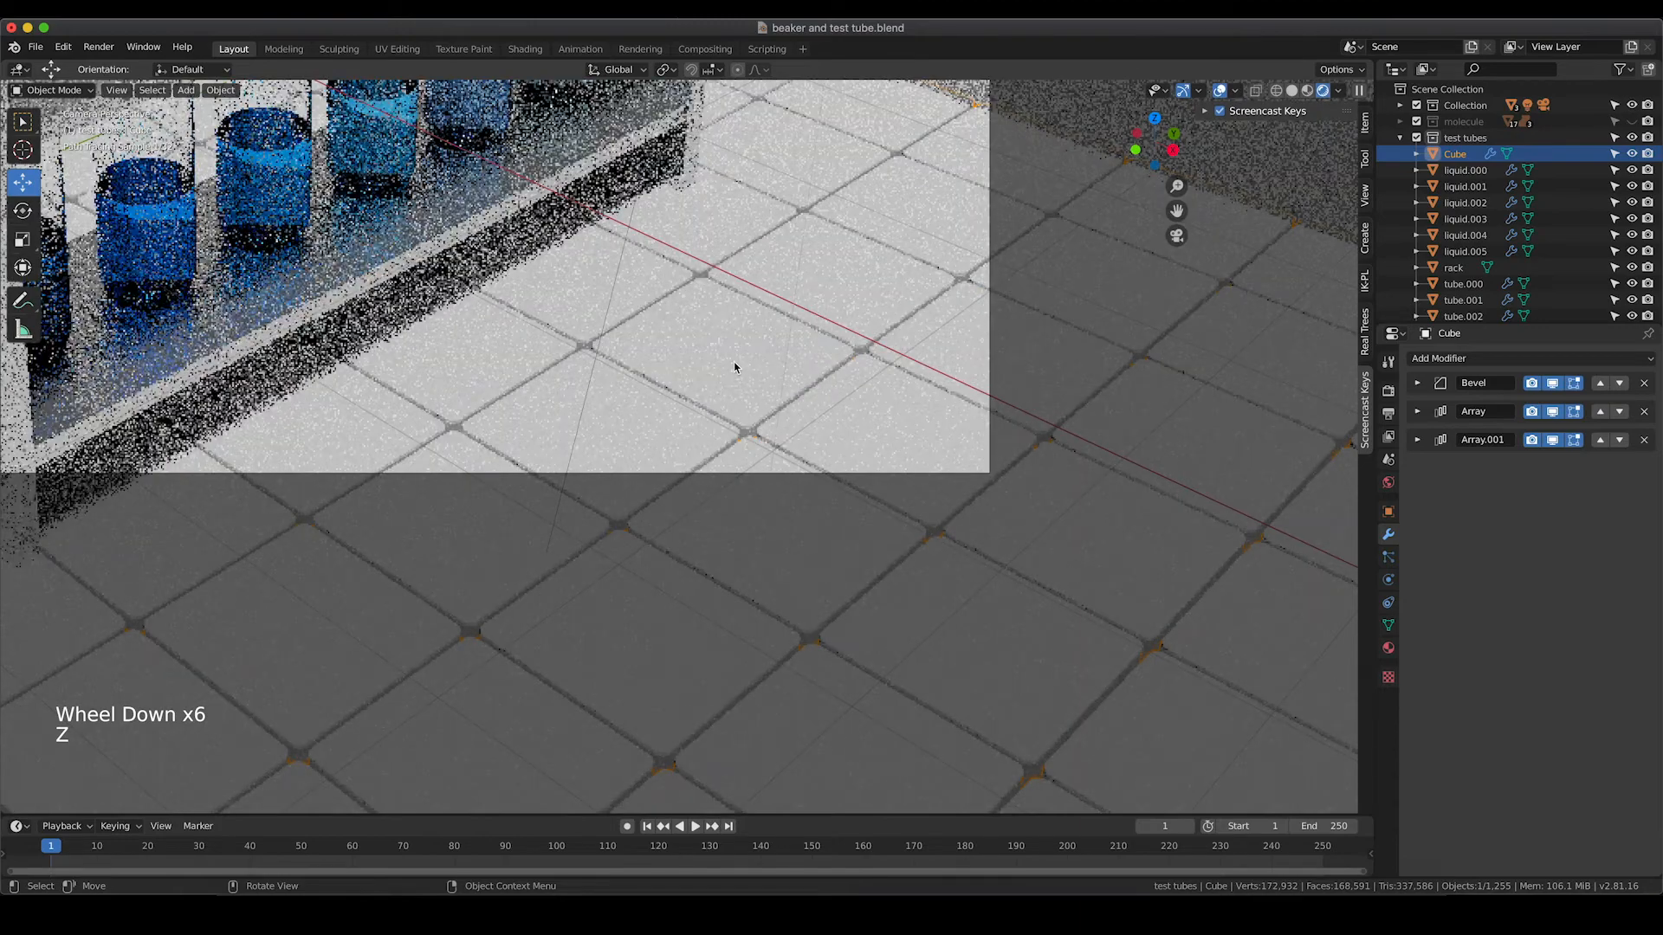
pyautogui.scroll(-1, 735, 367)
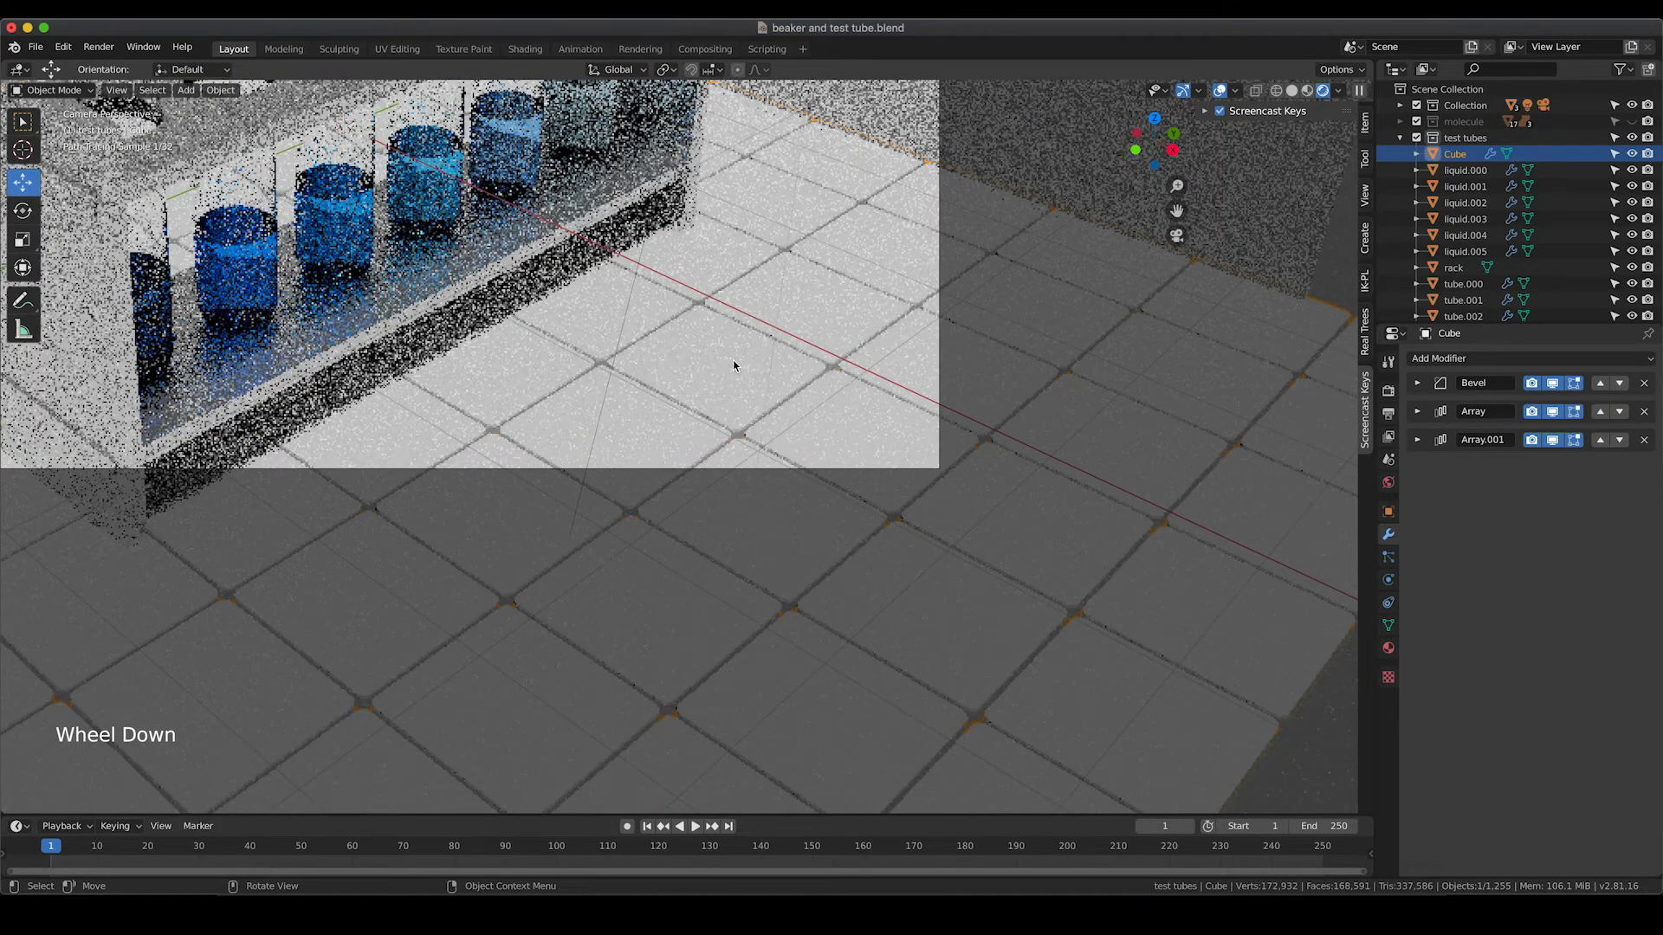
pyautogui.scroll(4, 734, 365)
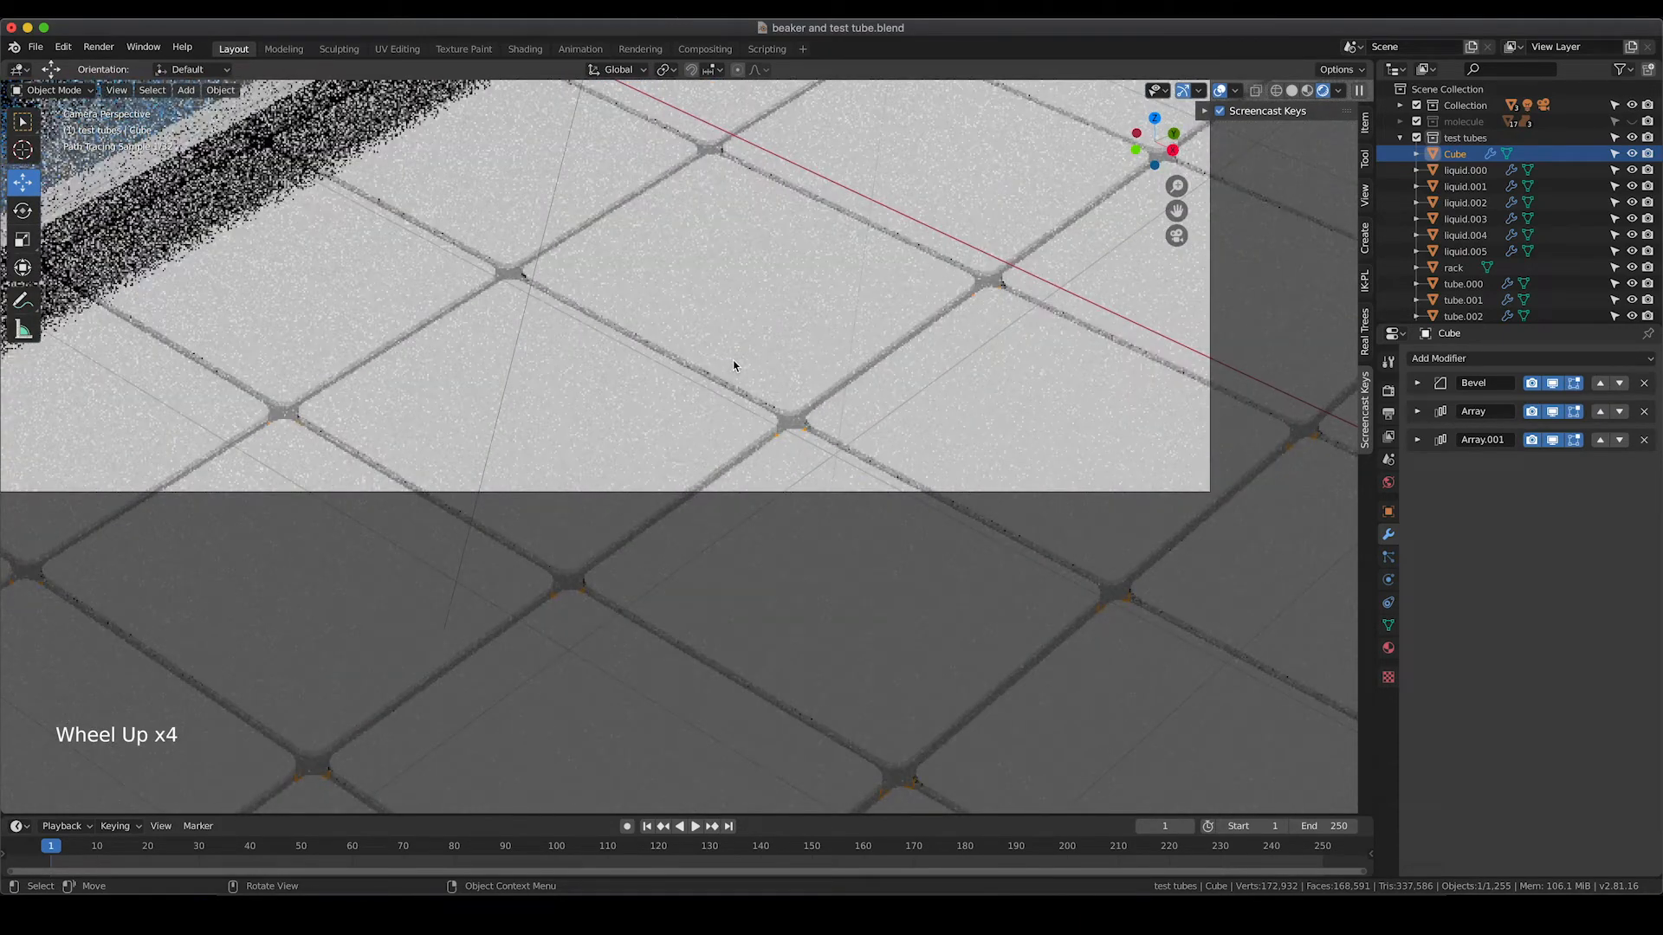
pyautogui.keyDown('shift'); pyautogui.moveTo(726, 365); pyautogui.dragTo(414, 373, button='middle'); pyautogui.keyUp('shift')
pyautogui.scroll(-4, 745, 372)
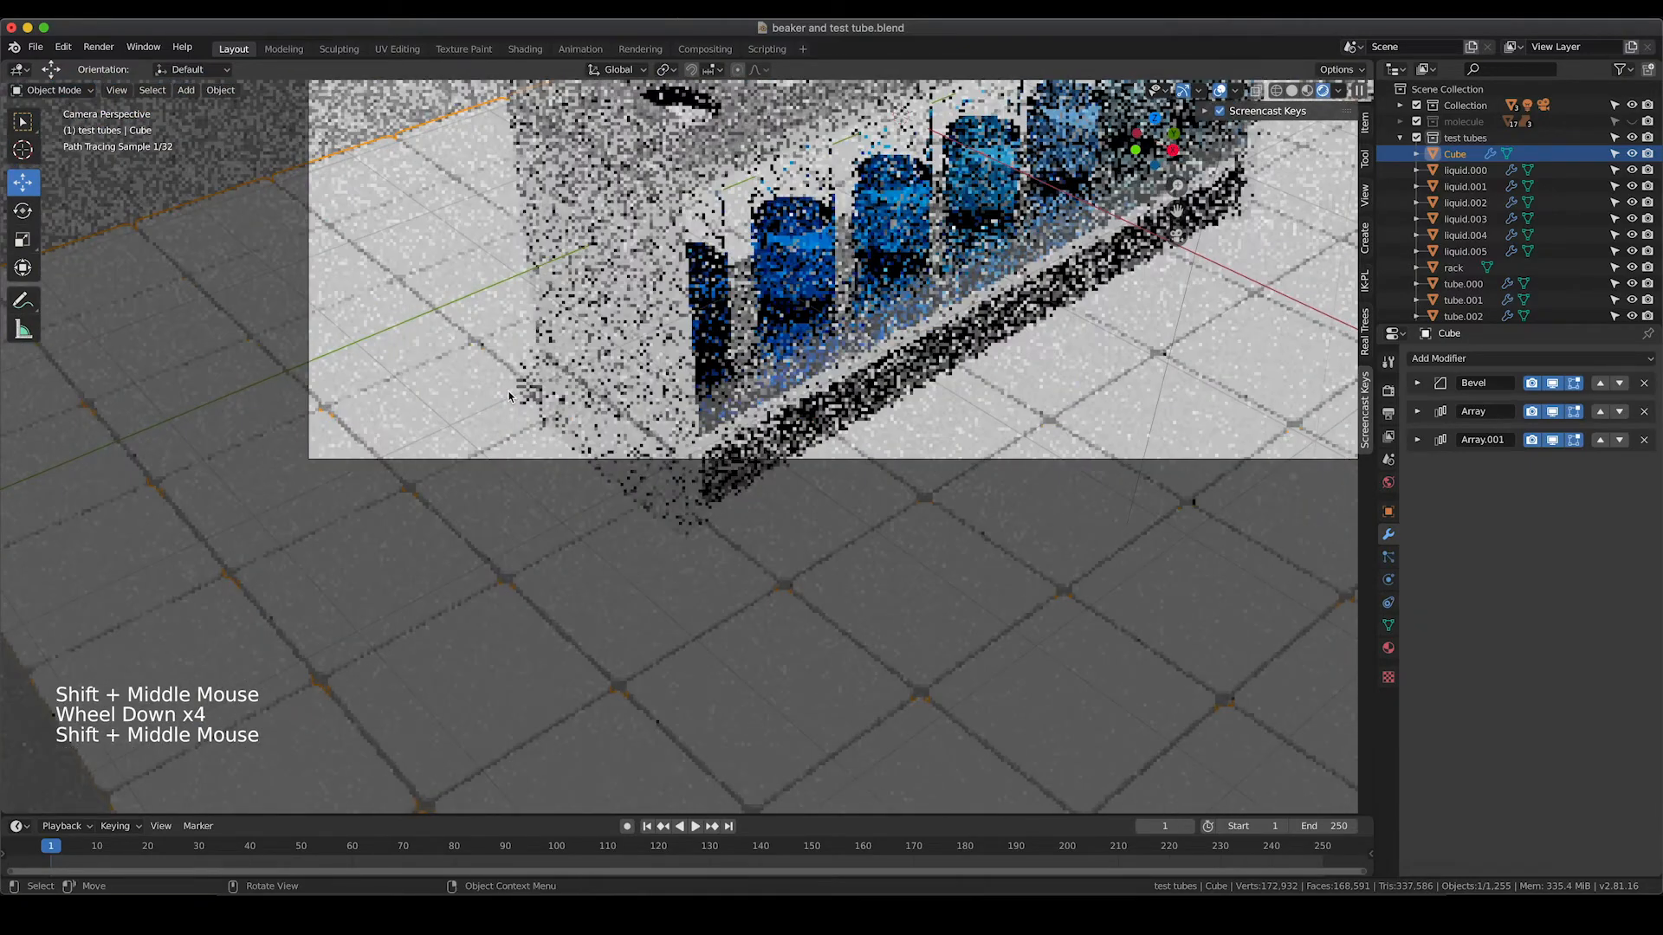
pyautogui.scroll(-2, 414, 372)
pyautogui.moveTo(139, 318); pyautogui.dragTo(139, 318)
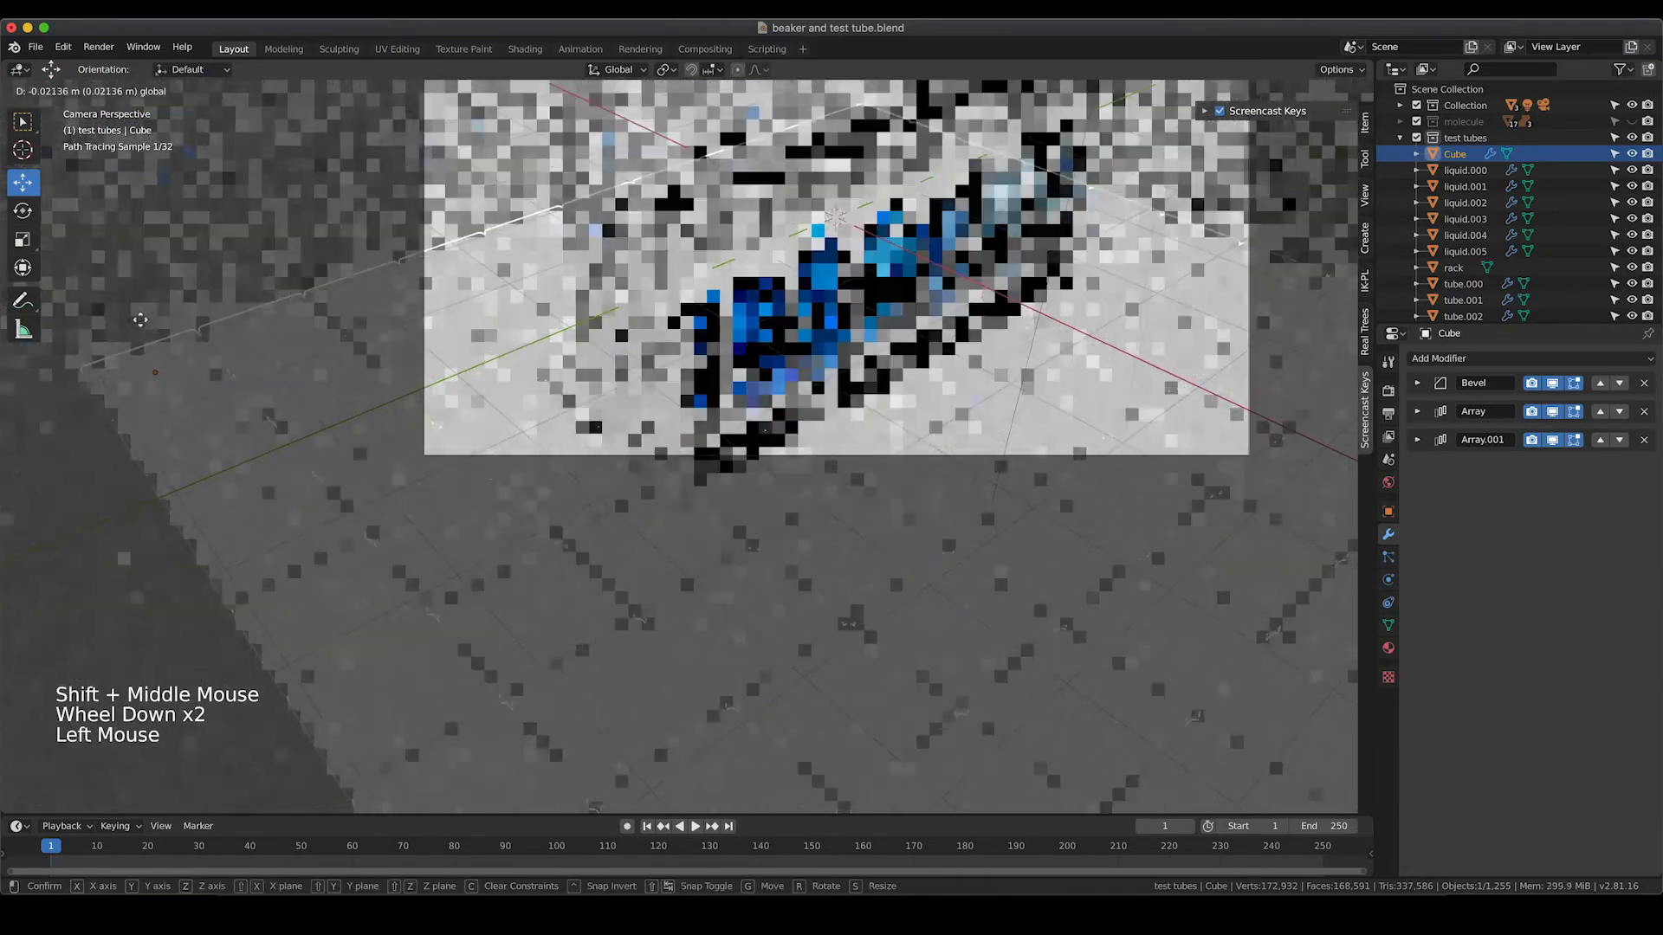
# Switch back to solid shading and adjust the tile floor's height slightly upward
pyautogui.press('z')
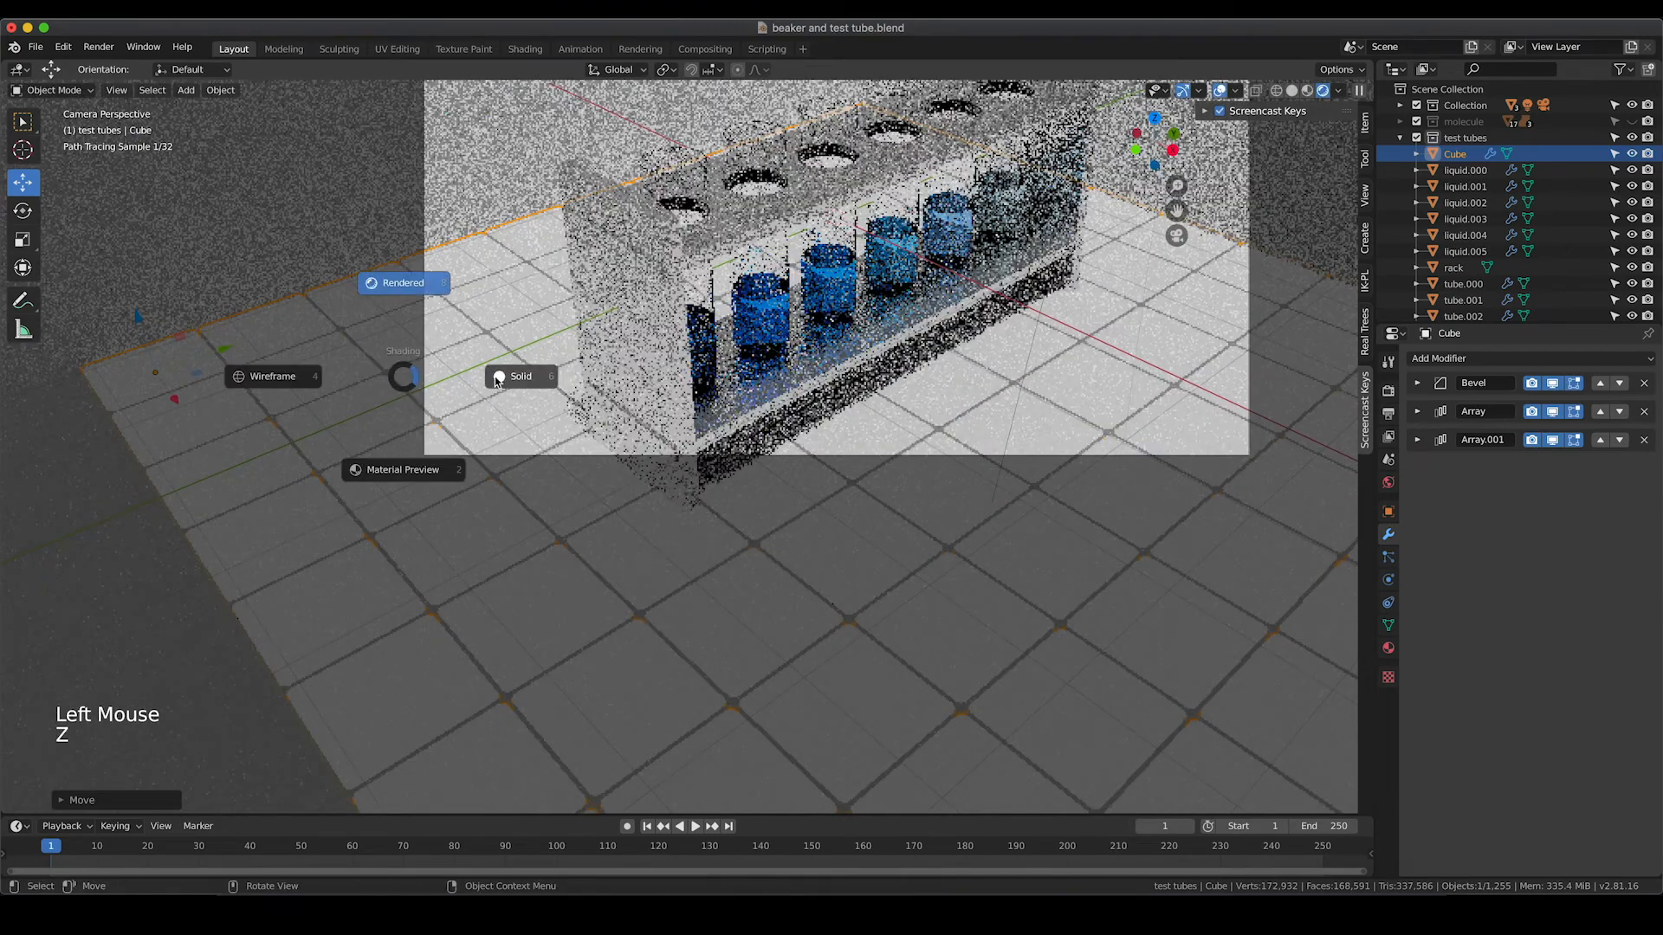
pyautogui.scroll(5, 522, 393)
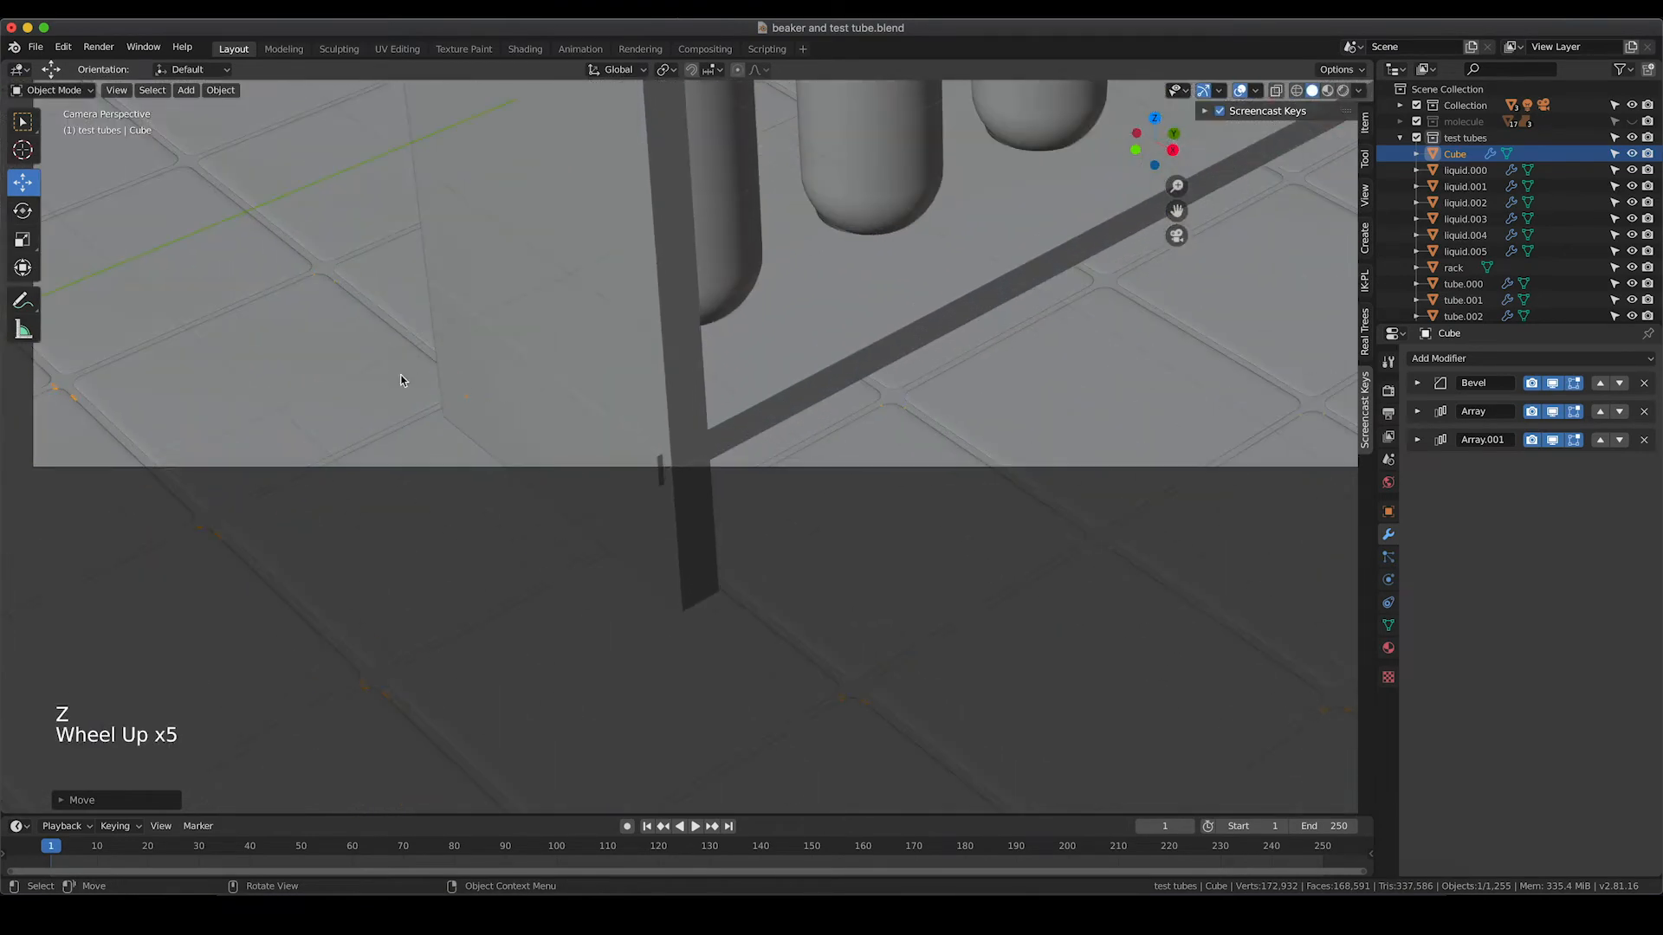
pyautogui.scroll(-2, 45, 373)
pyautogui.scroll(-3, 91, 364)
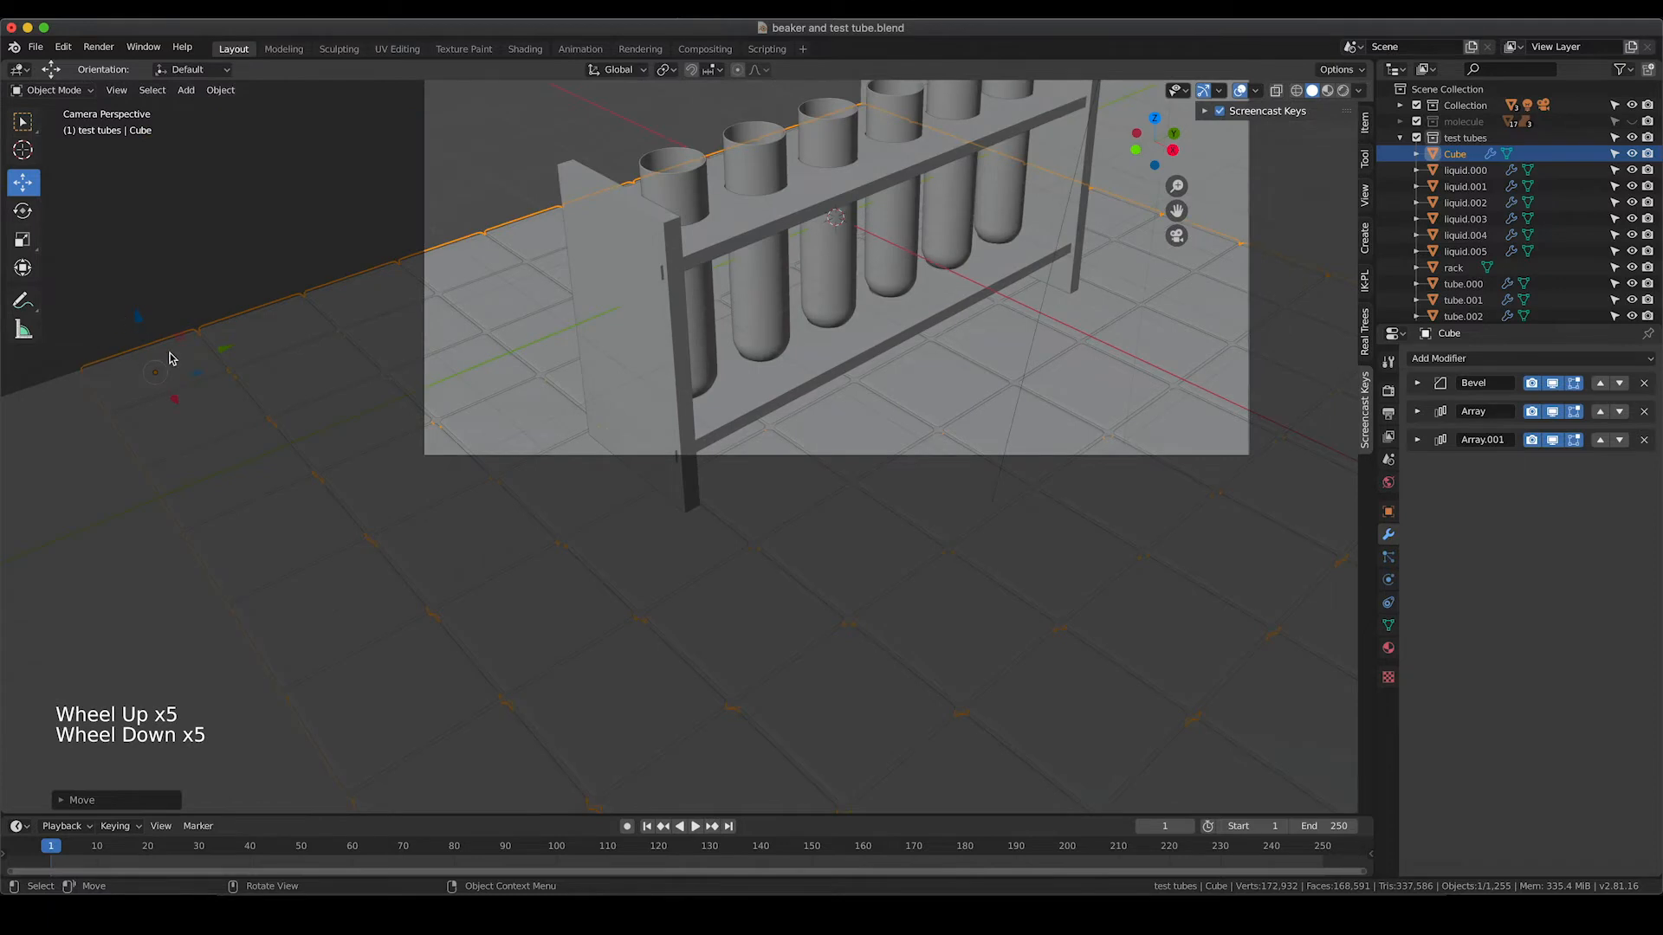
pyautogui.moveTo(138, 322); pyautogui.dragTo(137, 316)
# Set the tile floor's Z location to -1.7 m
pyautogui.scroll(4, 1057, 416)
pyautogui.keyDown('shift'); pyautogui.moveTo(1056, 416); pyautogui.dragTo(442, 441, button='middle'); pyautogui.keyUp('shift')
pyautogui.scroll(3, 752, 401)
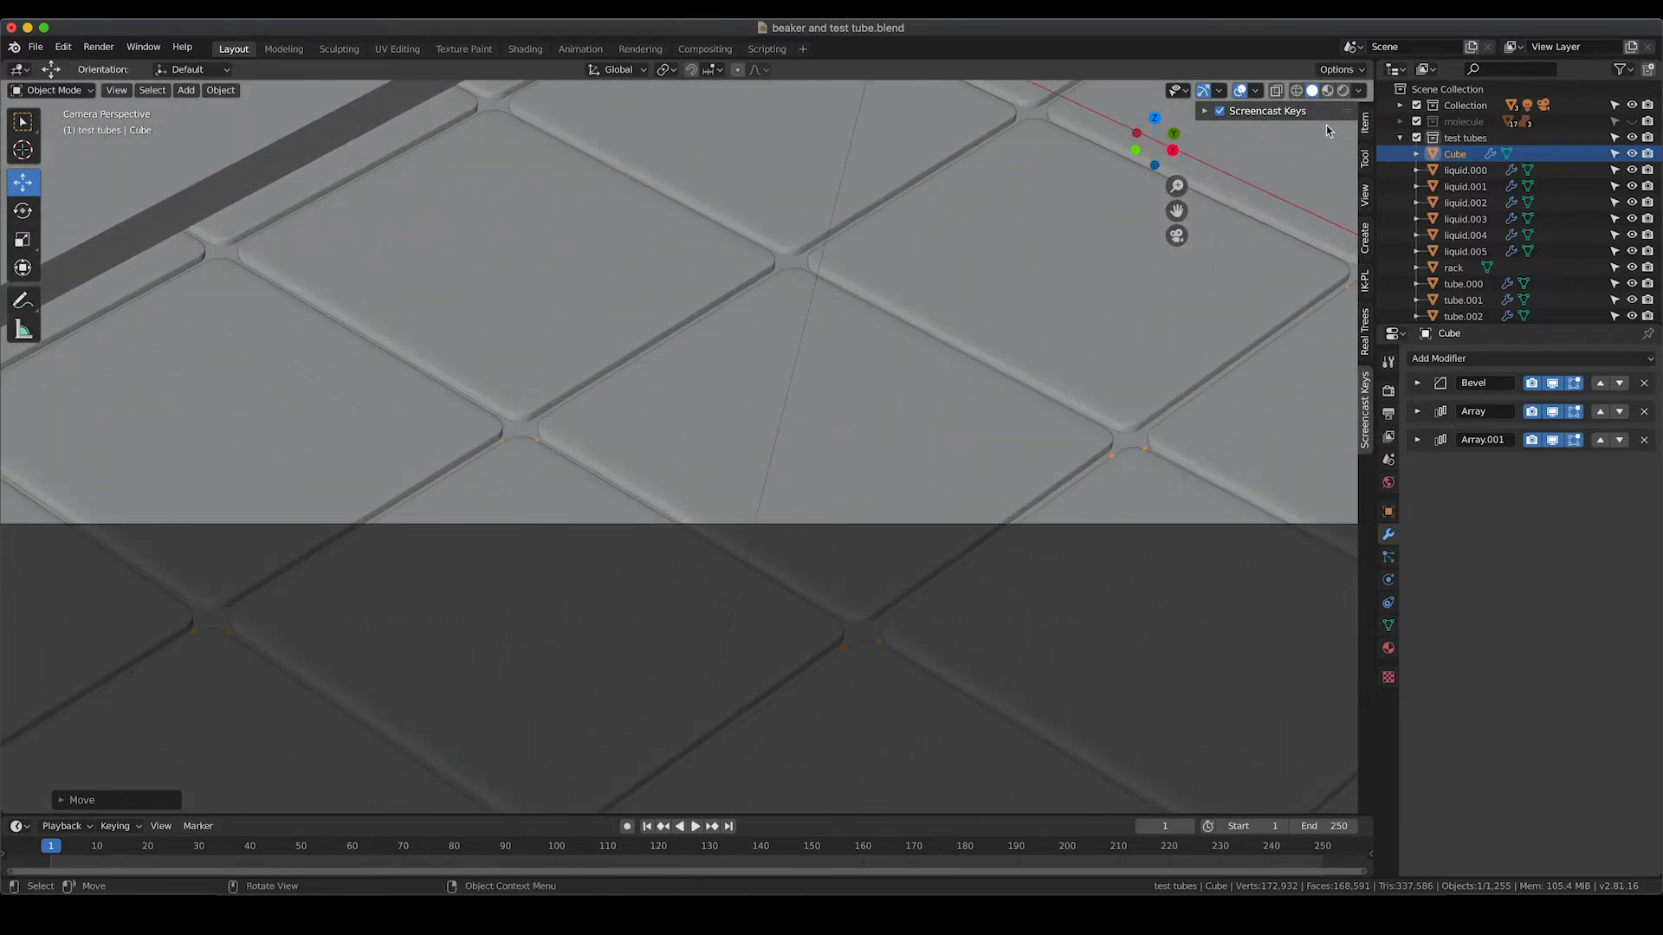
pyautogui.click(1365, 122)
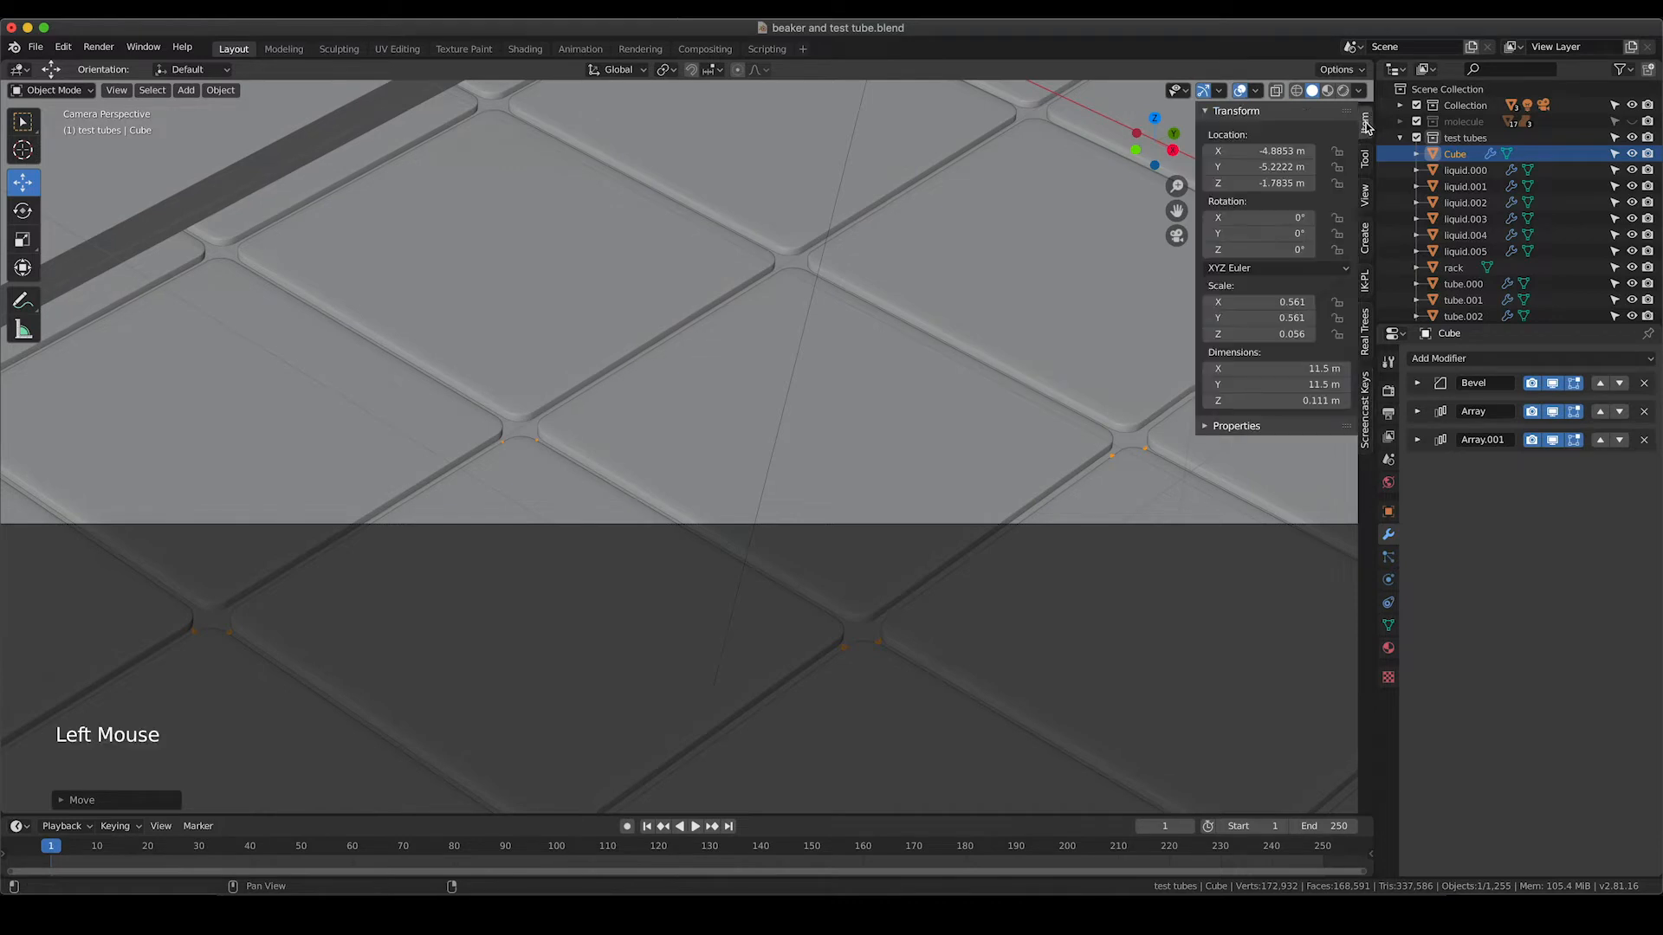
pyautogui.click(1252, 184)
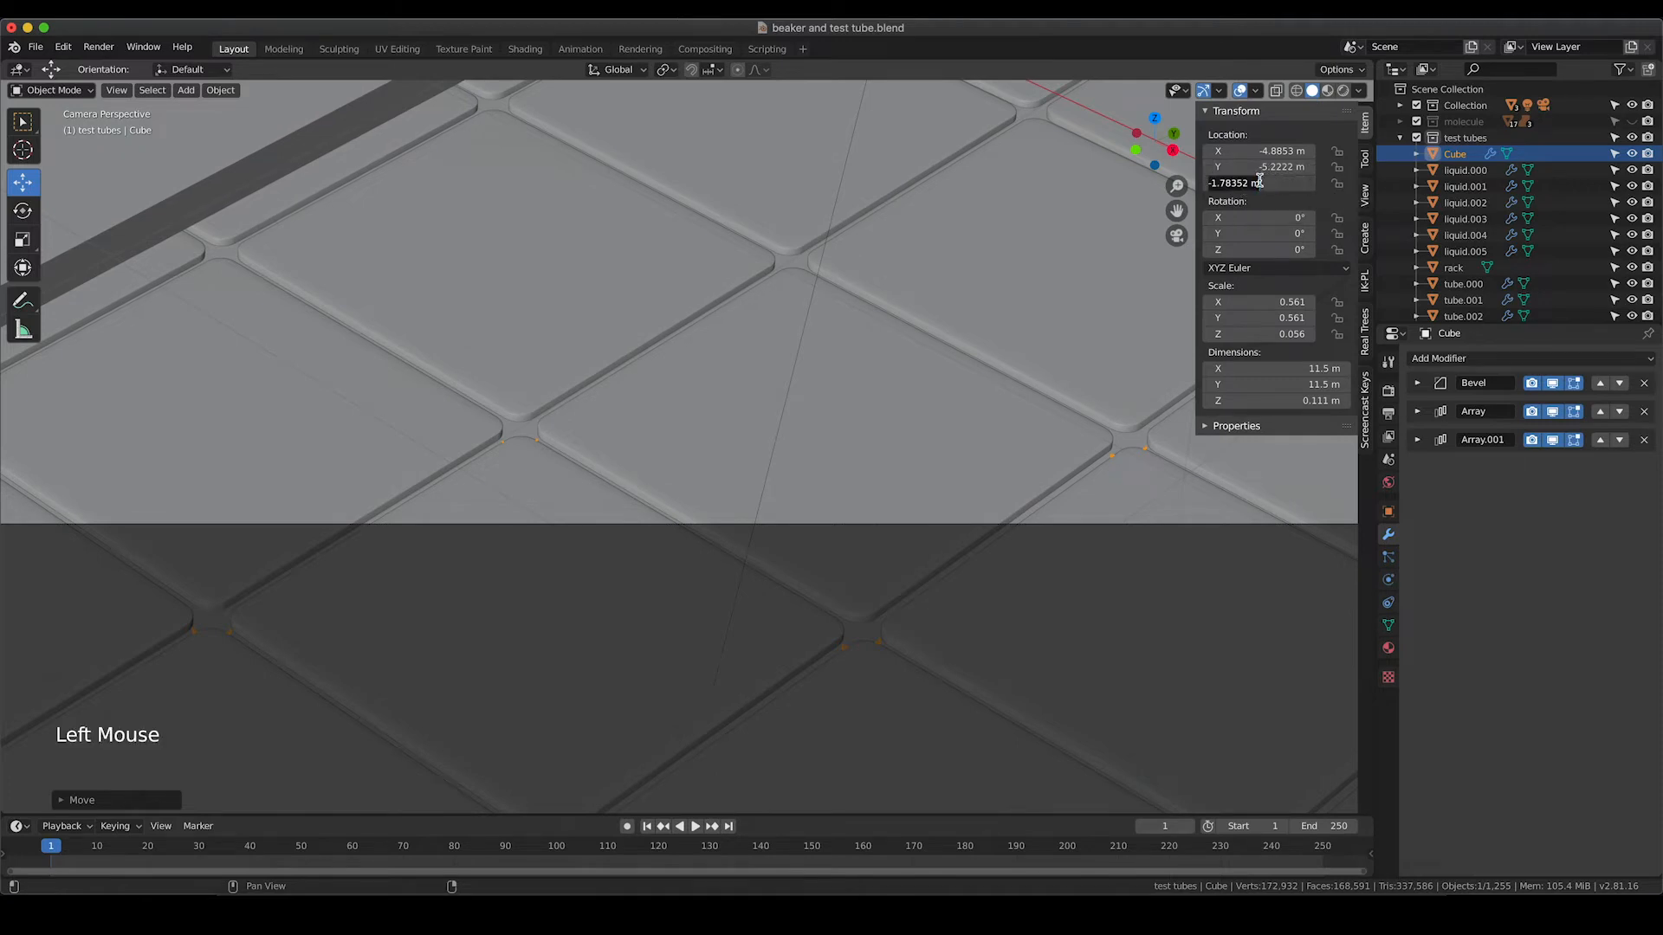
pyautogui.press('BackSpace')
pyautogui.press('BackSpace')
pyautogui.press('BackSpace')
pyautogui.press('BackSpace')
pyautogui.write('0')
pyautogui.press('Return')
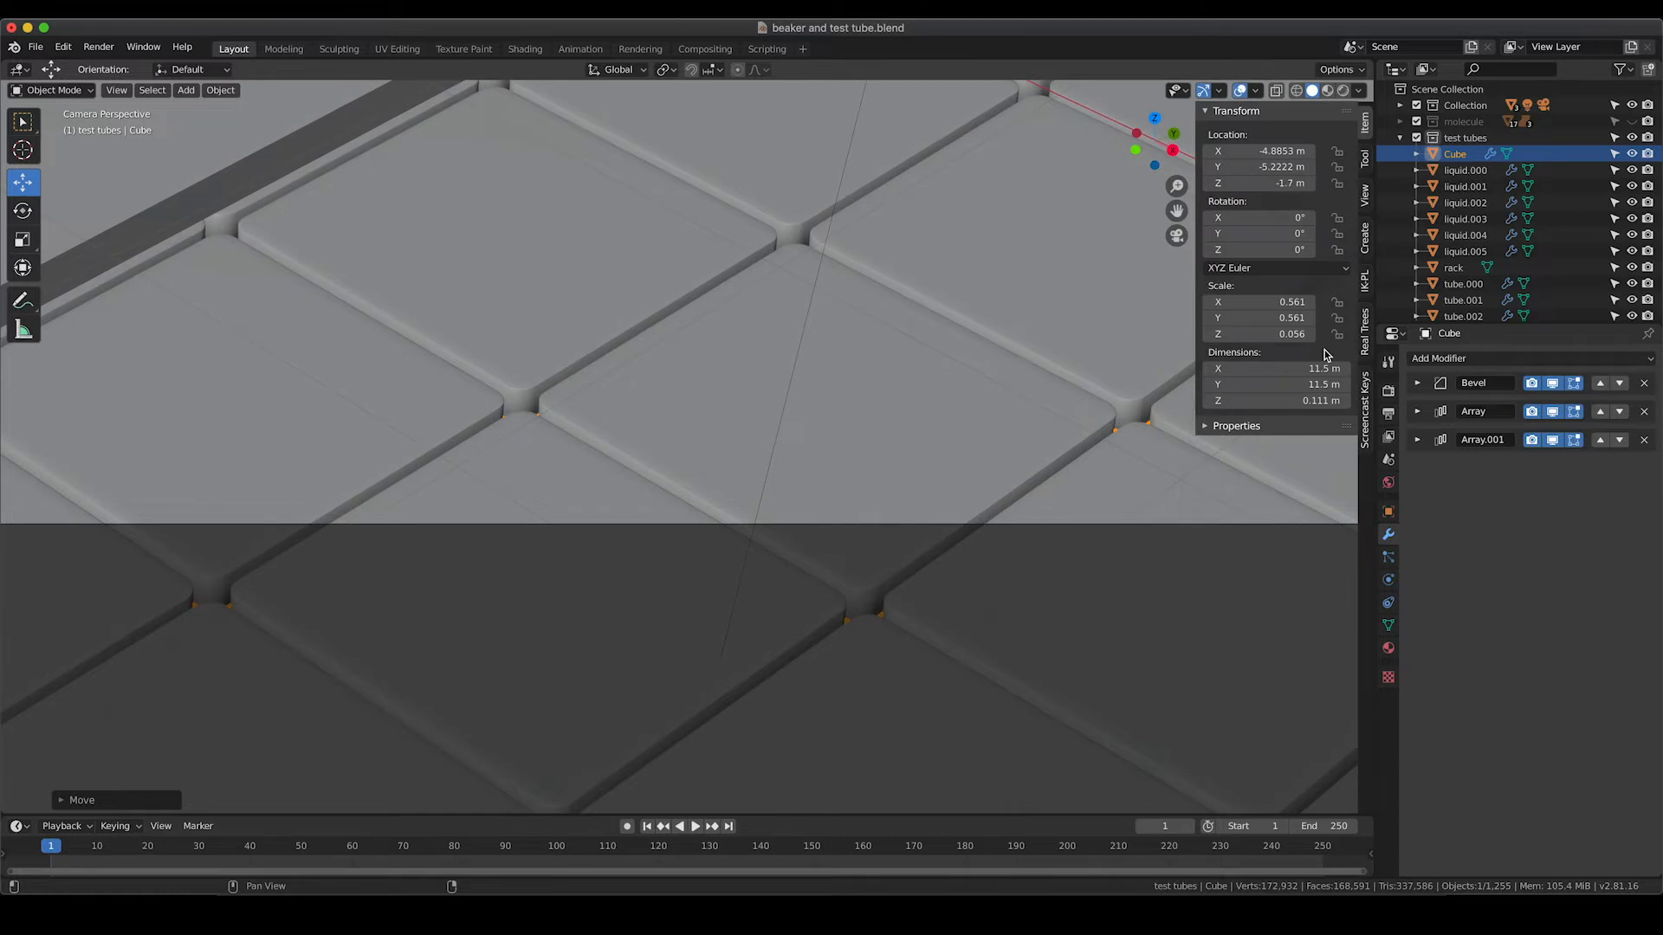
# Lower the tile floor to a Z location of -1.77 m and refine it to -1.79 m
pyautogui.click(1255, 185)
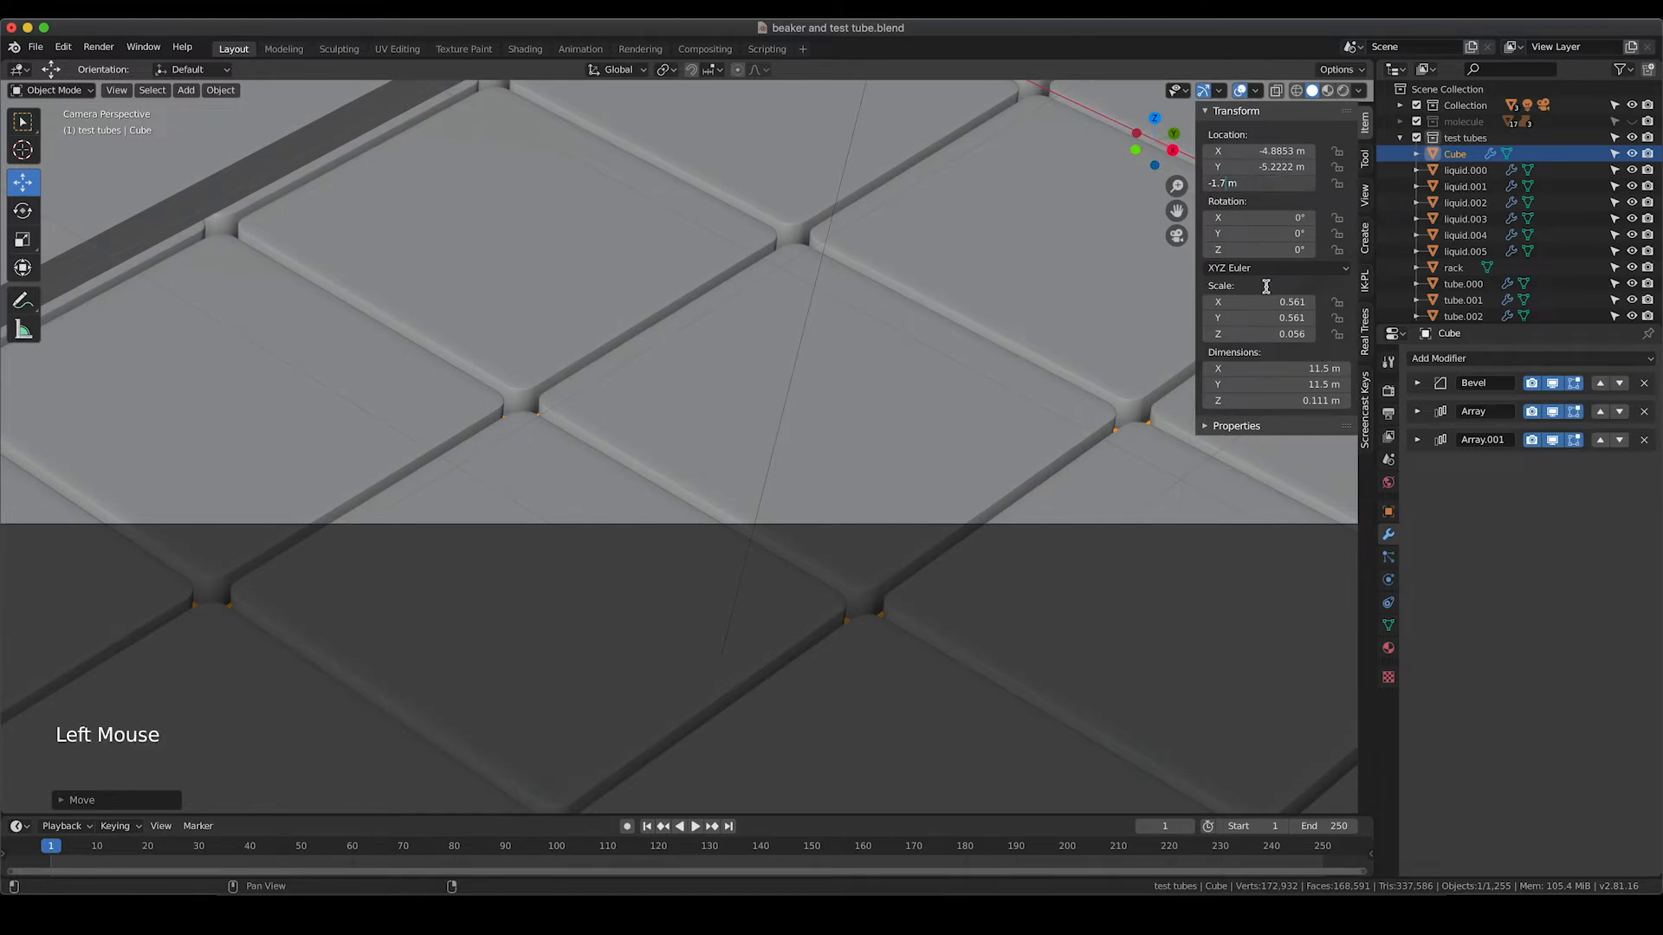
pyautogui.write('7')
pyautogui.press('Return')
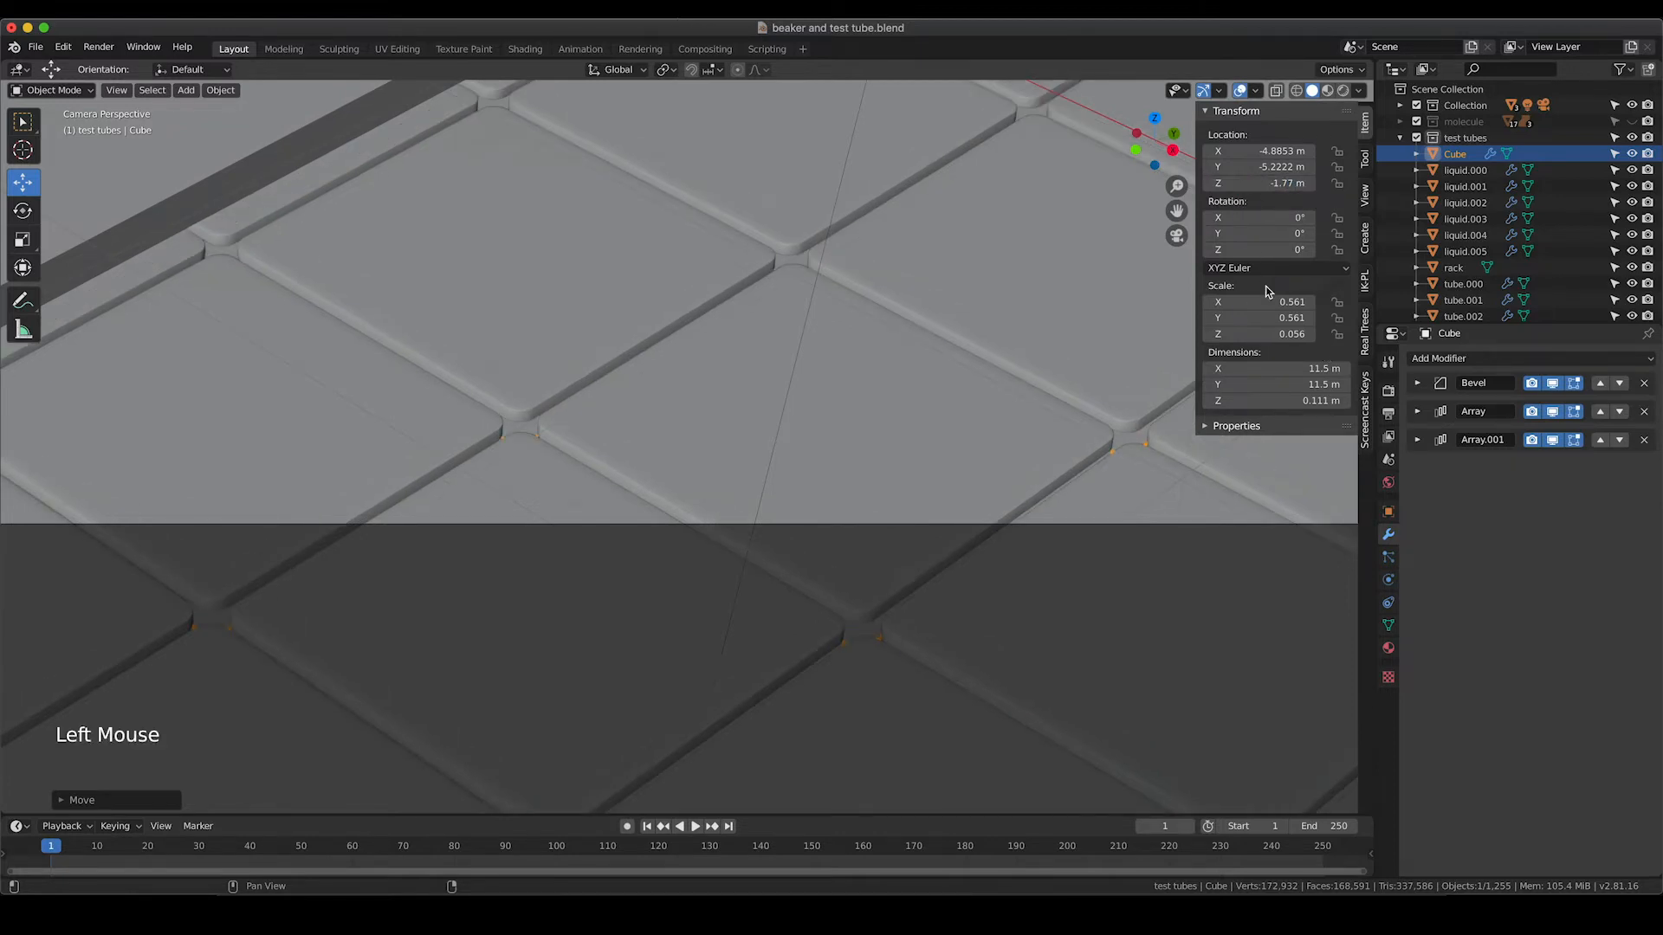
pyautogui.click(1228, 183)
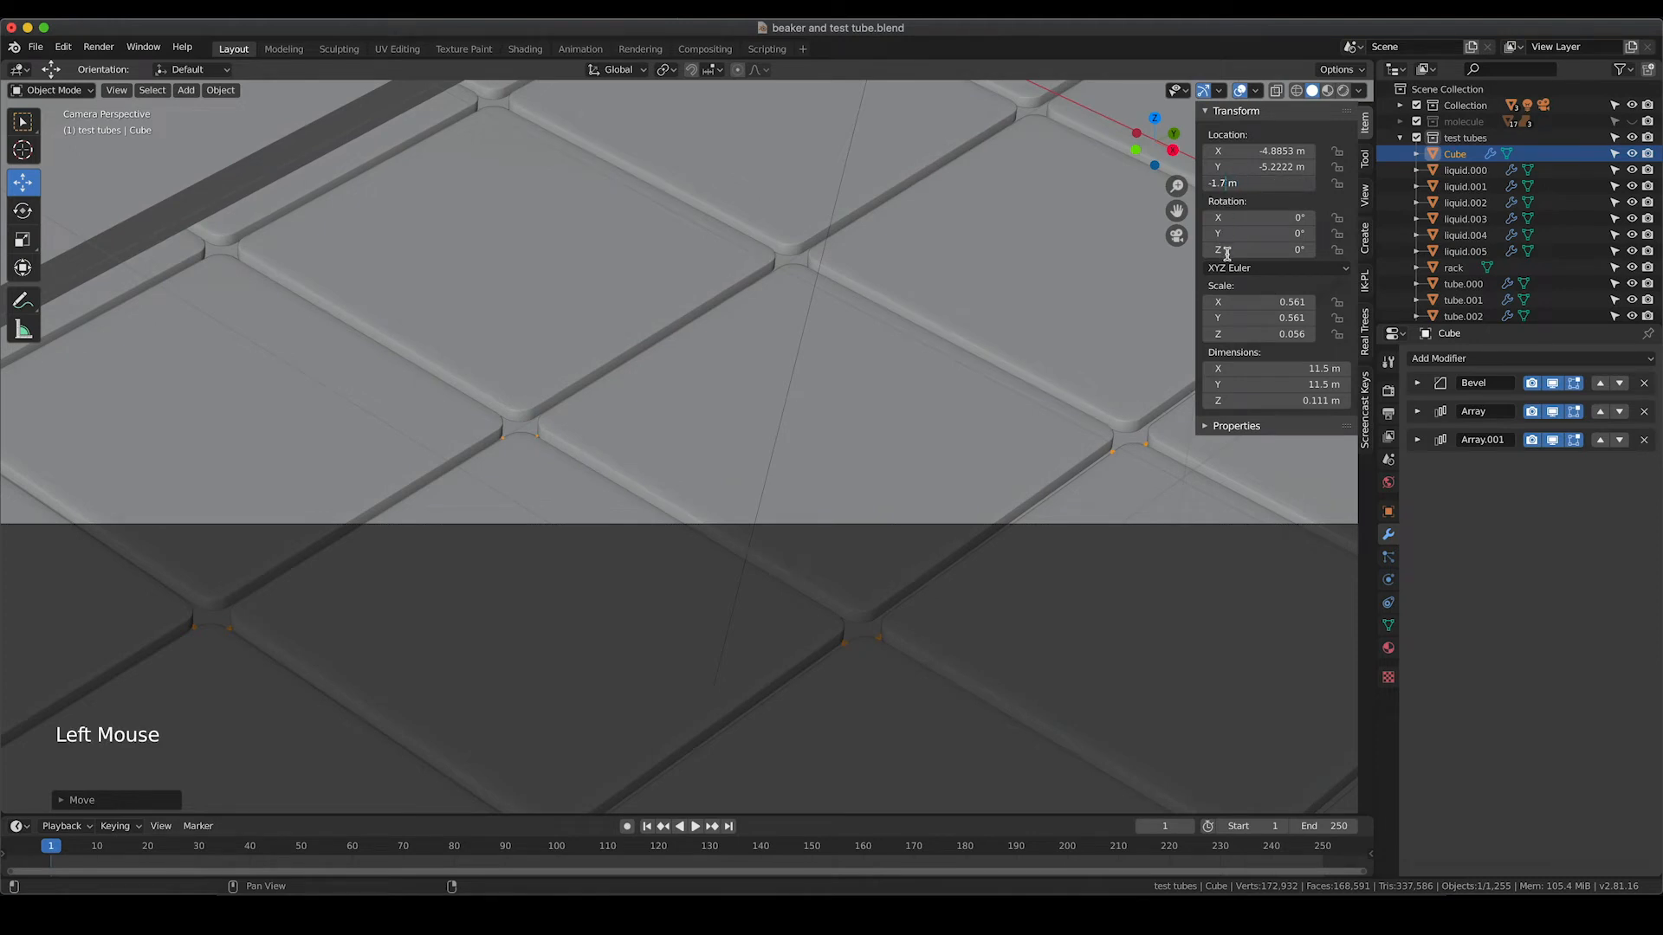
pyautogui.write('9')
pyautogui.press('Return')
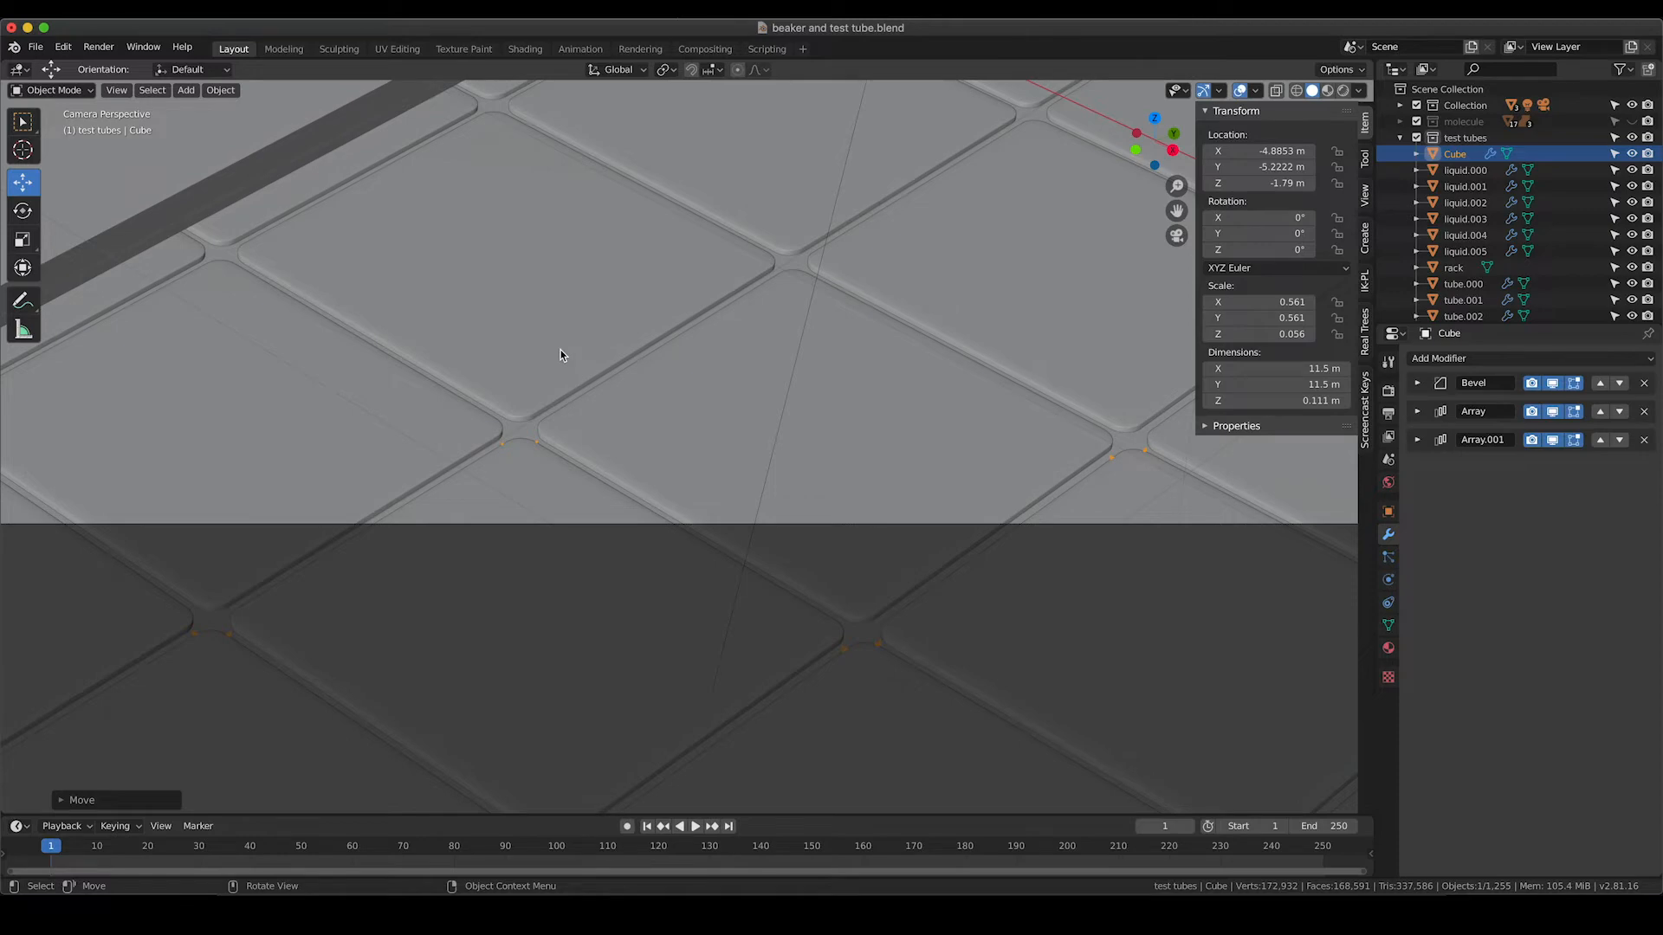
# Show the molecule collection in the viewport and hide the test tubes collection
pyautogui.scroll(-12, 559, 355)
pyautogui.keyDown('shift'); pyautogui.moveTo(559, 354); pyautogui.dragTo(728, 429, button='middle'); pyautogui.keyUp('shift')
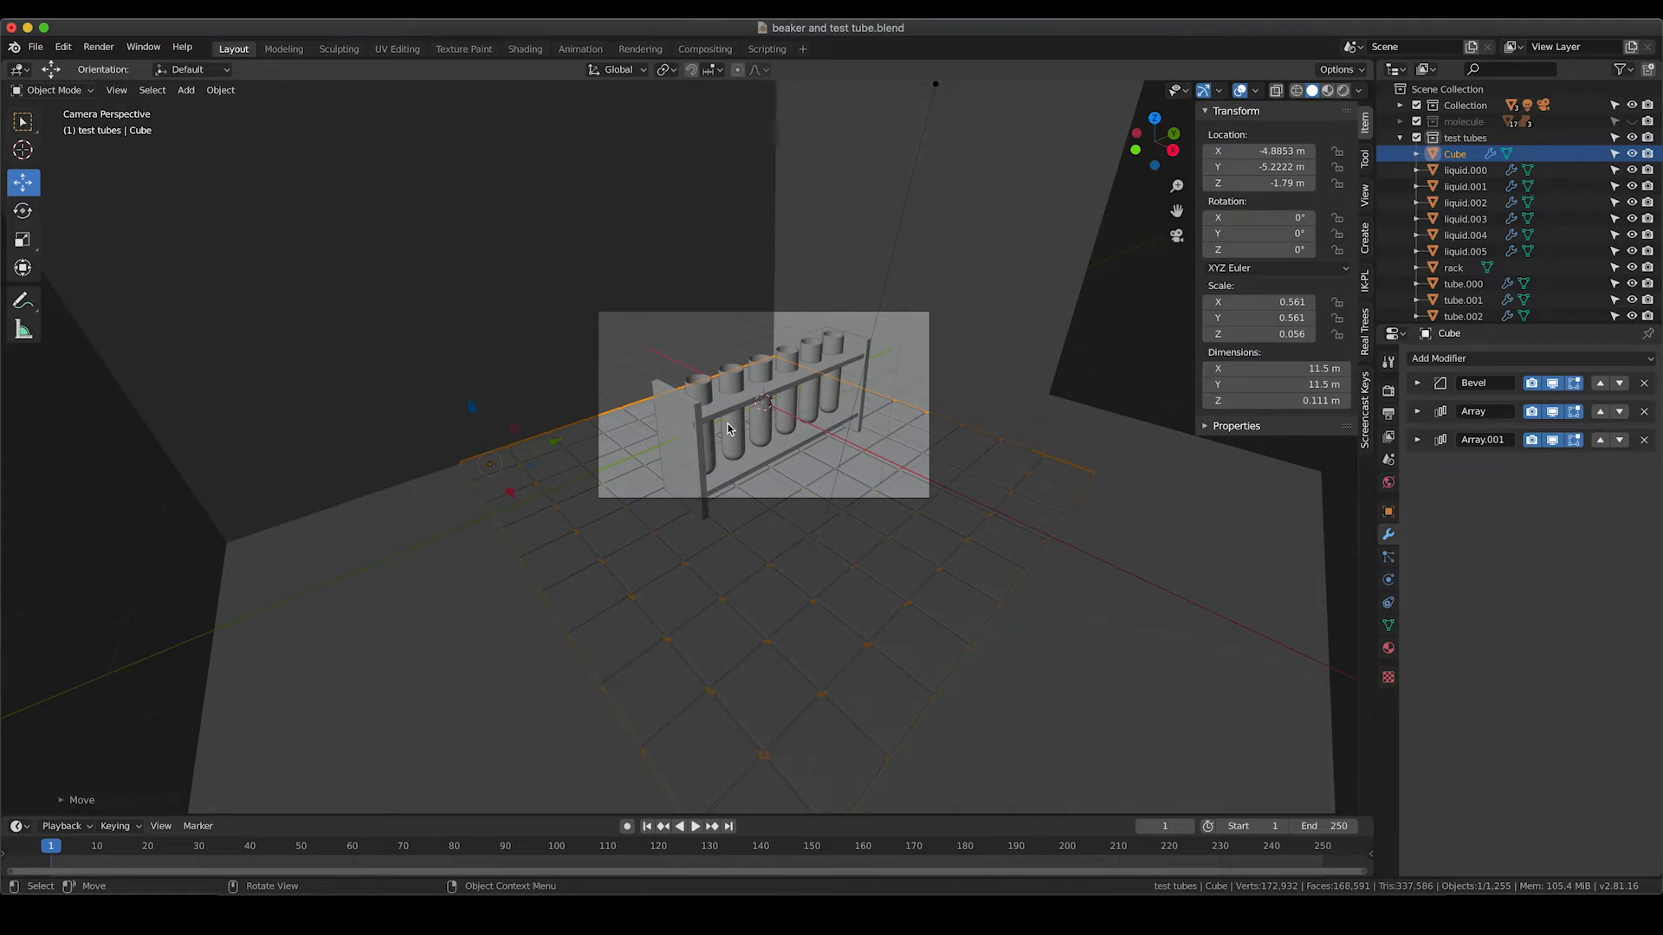
pyautogui.click(1399, 138)
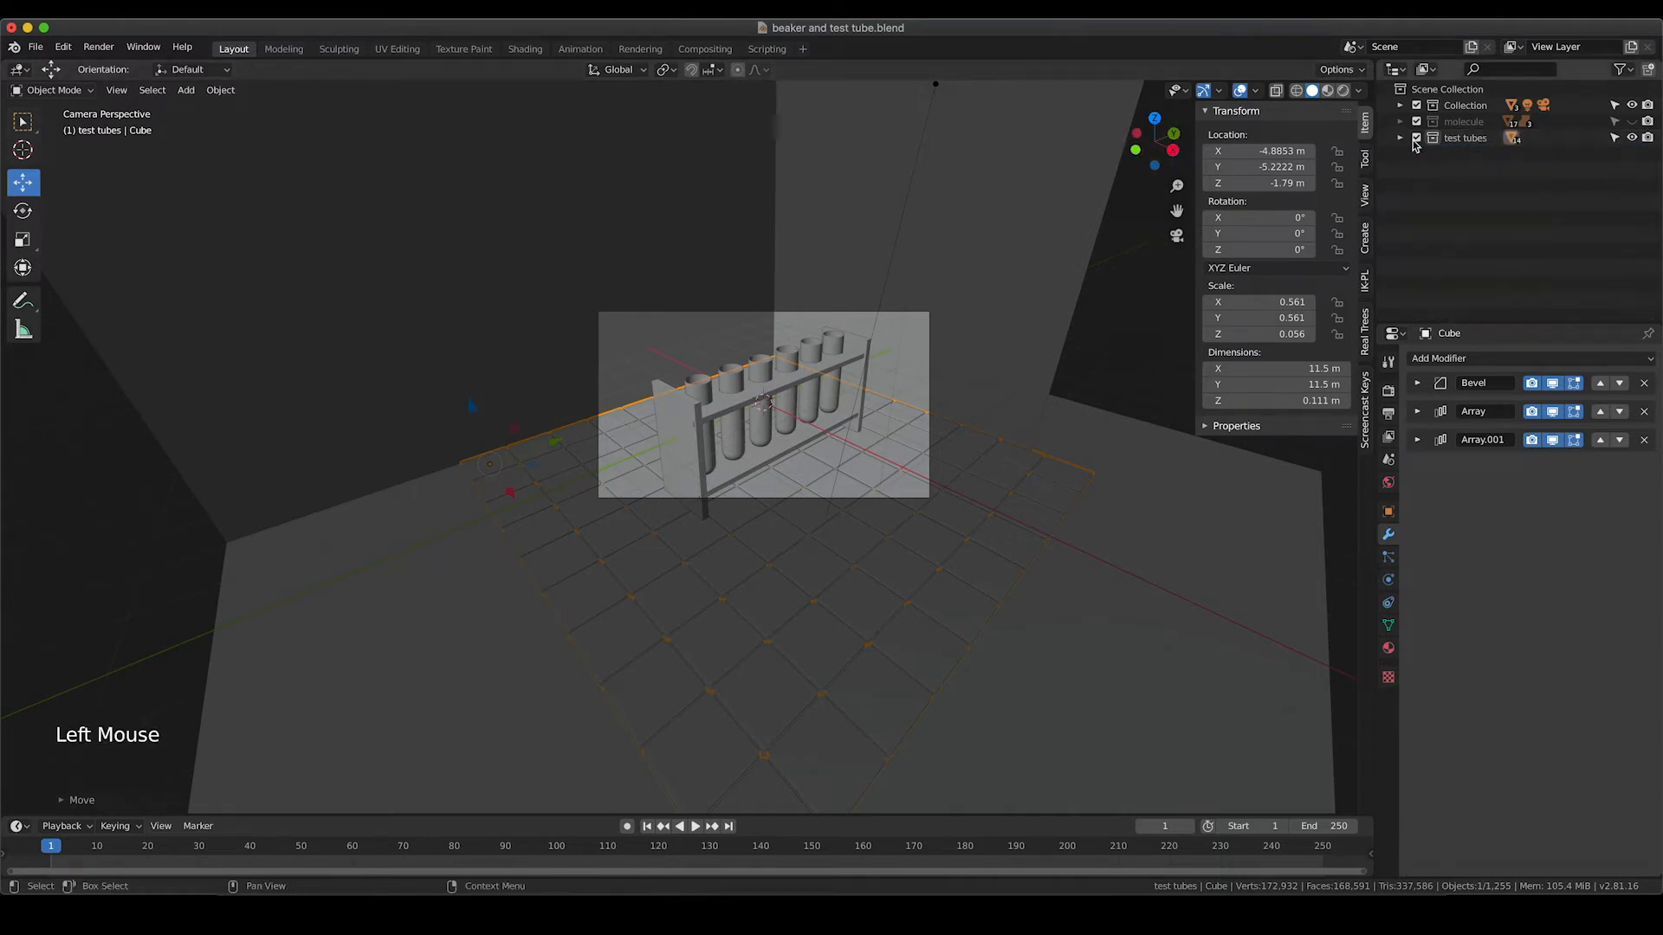
pyautogui.click(1633, 122)
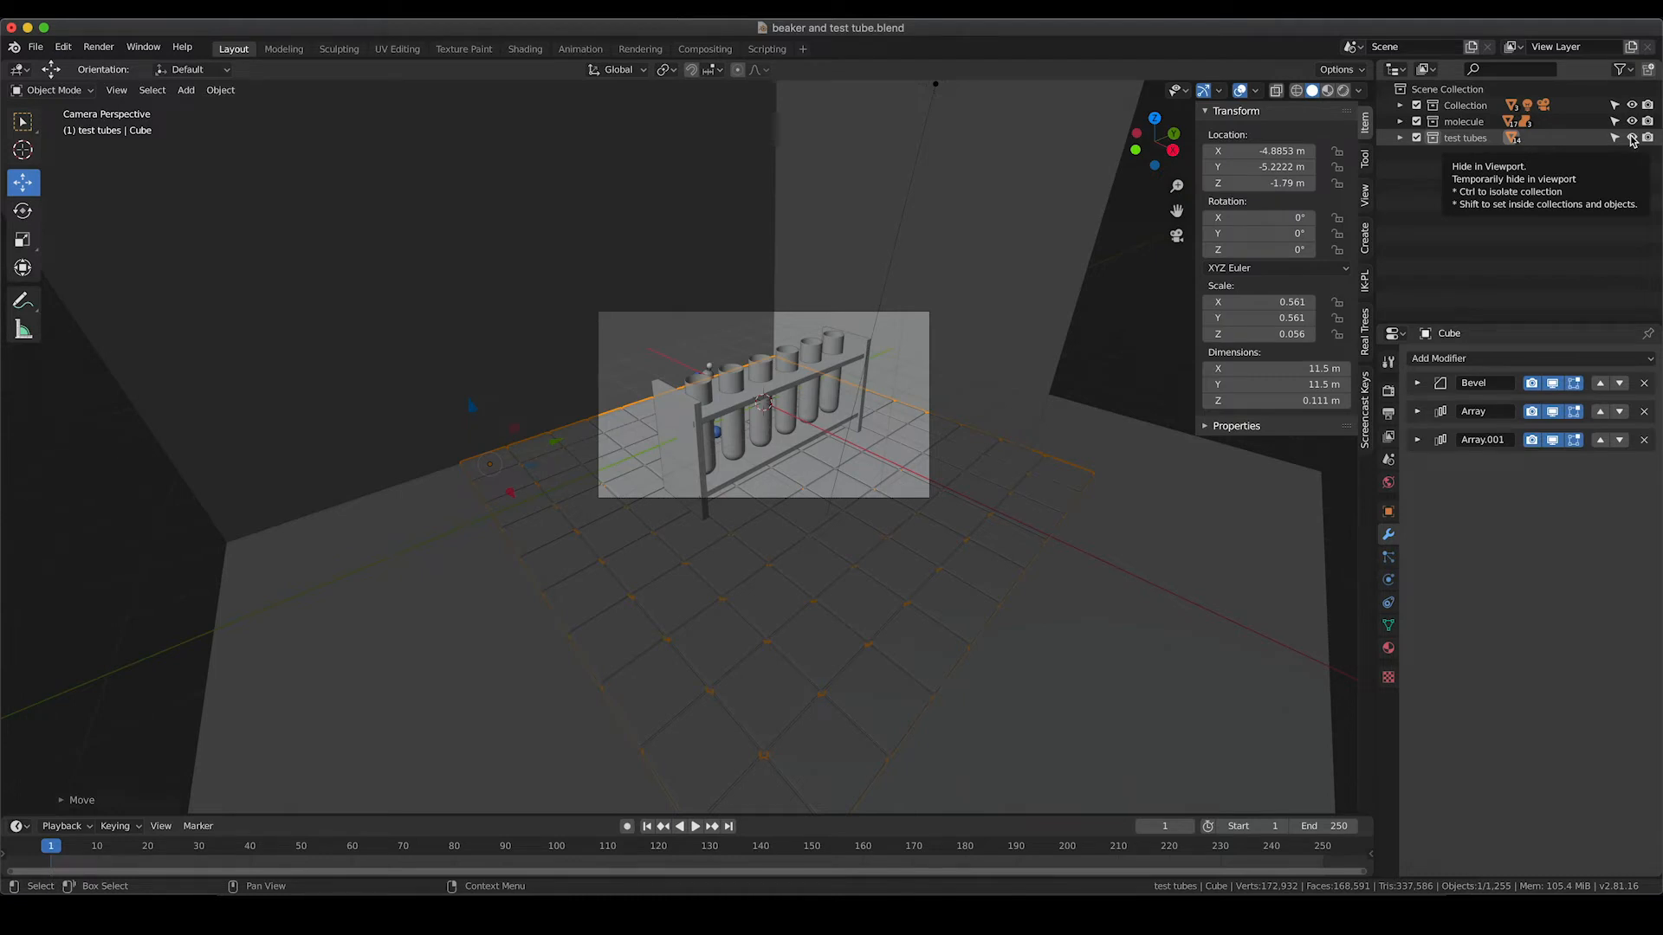
pyautogui.click(1632, 138)
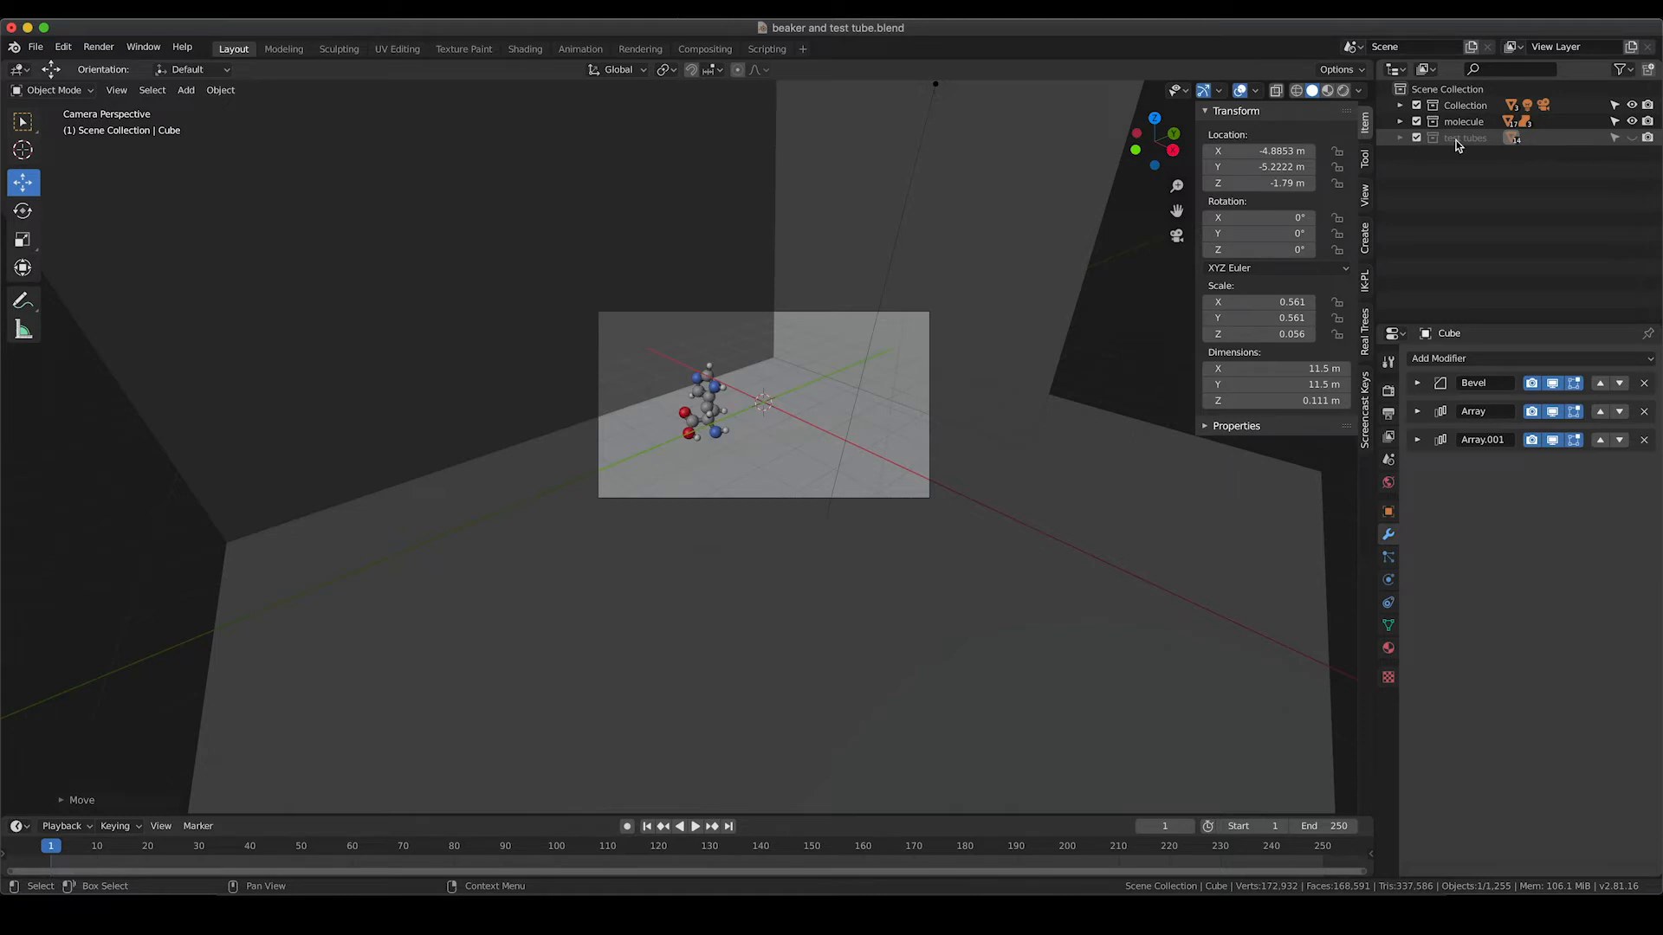
# Select all the molecule's meshes and scale them up together by a factor of about 1.83
pyautogui.click(1399, 122)
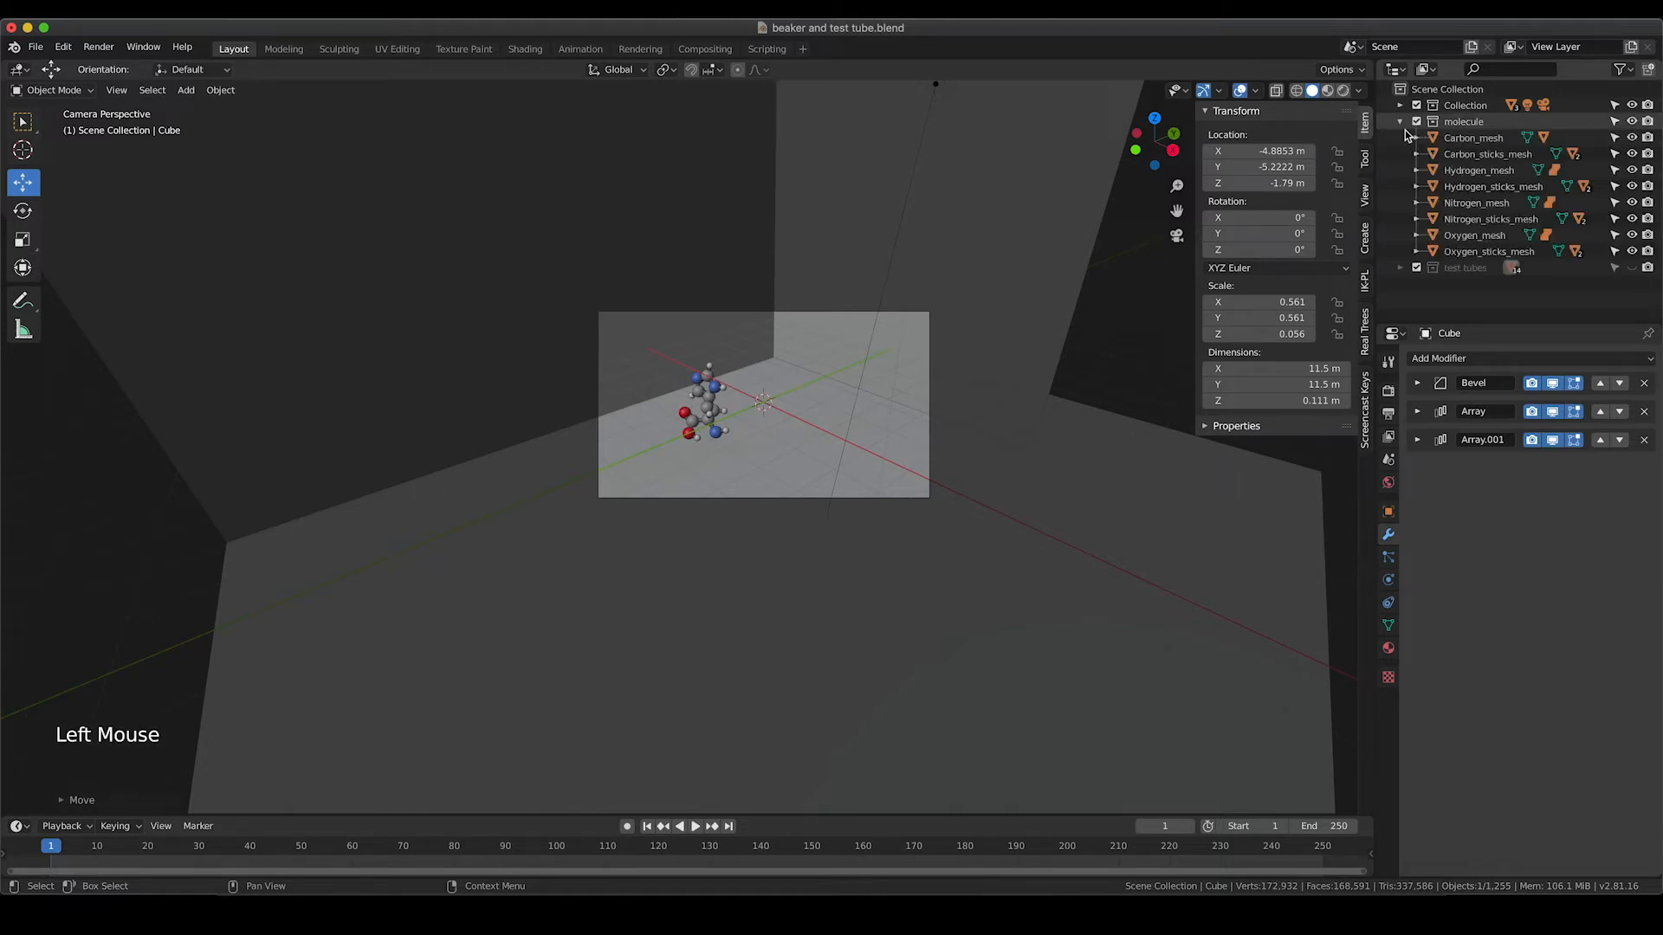
pyautogui.click(1464, 138)
pyautogui.keyDown('shift'); pyautogui.click(1465, 251); pyautogui.keyUp('shift')
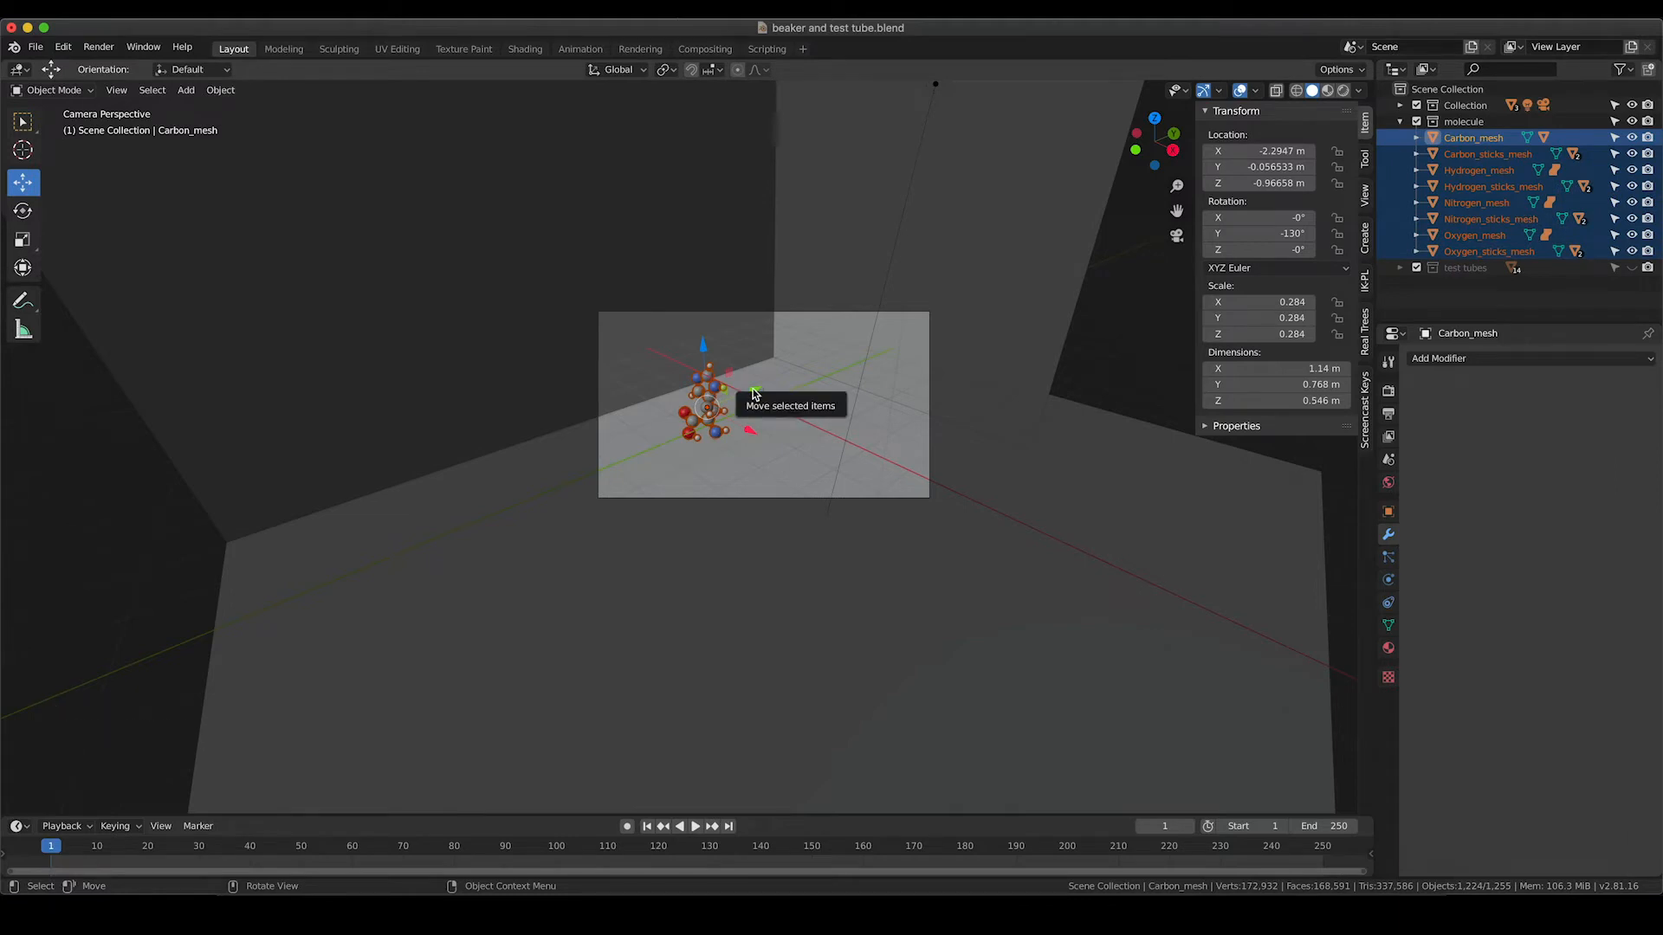
pyautogui.press('s')
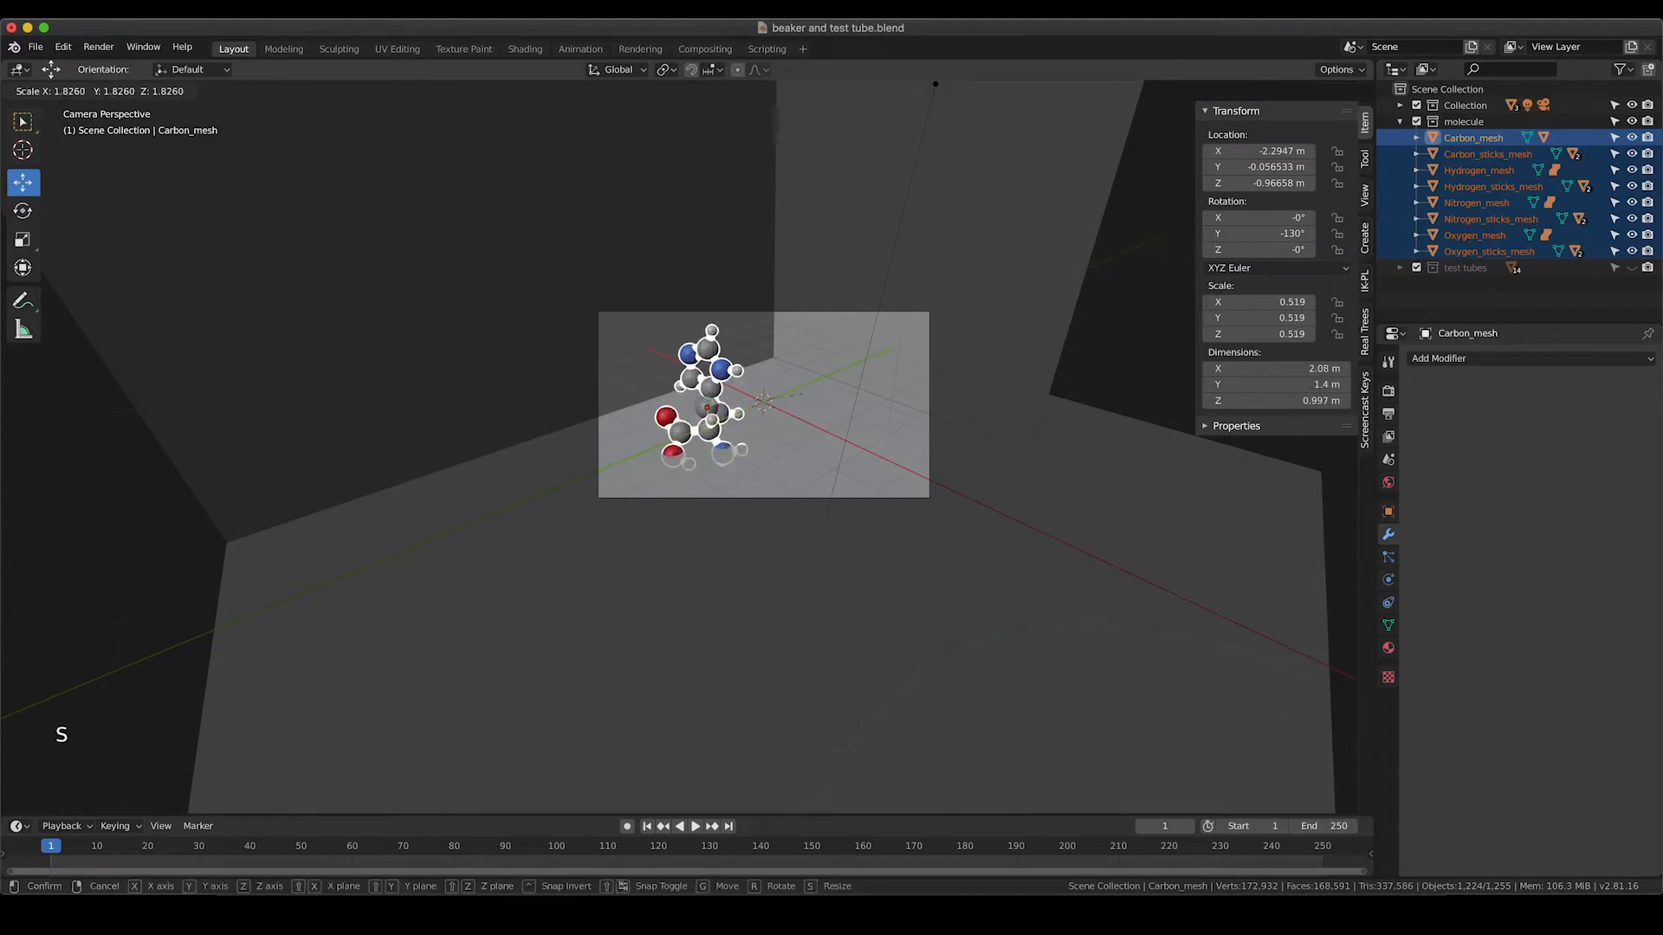
pyautogui.click(766, 392)
pyautogui.moveTo(748, 430)
pyautogui.mouseDown()
pyautogui.moveTo(732, 421)
pyautogui.moveTo(722, 439)
pyautogui.moveTo(756, 435)
pyautogui.mouseUp()
pyautogui.rightClick(722, 439)
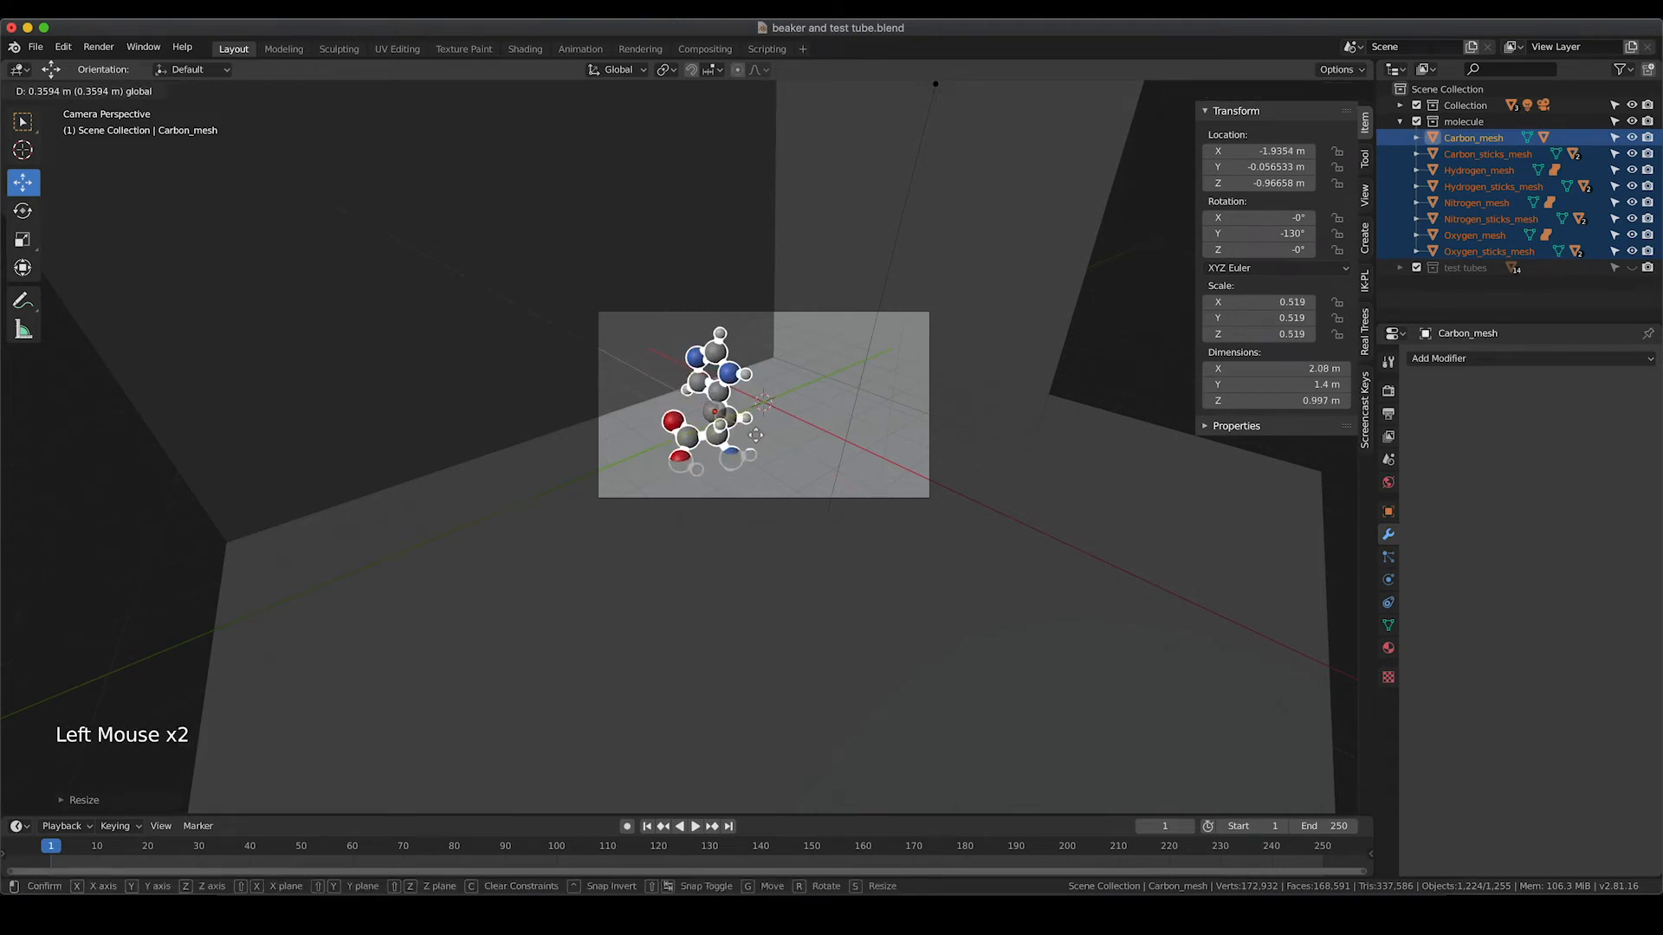
# Rotate the whole molecule by about -90 degrees so that it lies across the camera frame
pyautogui.press('r')
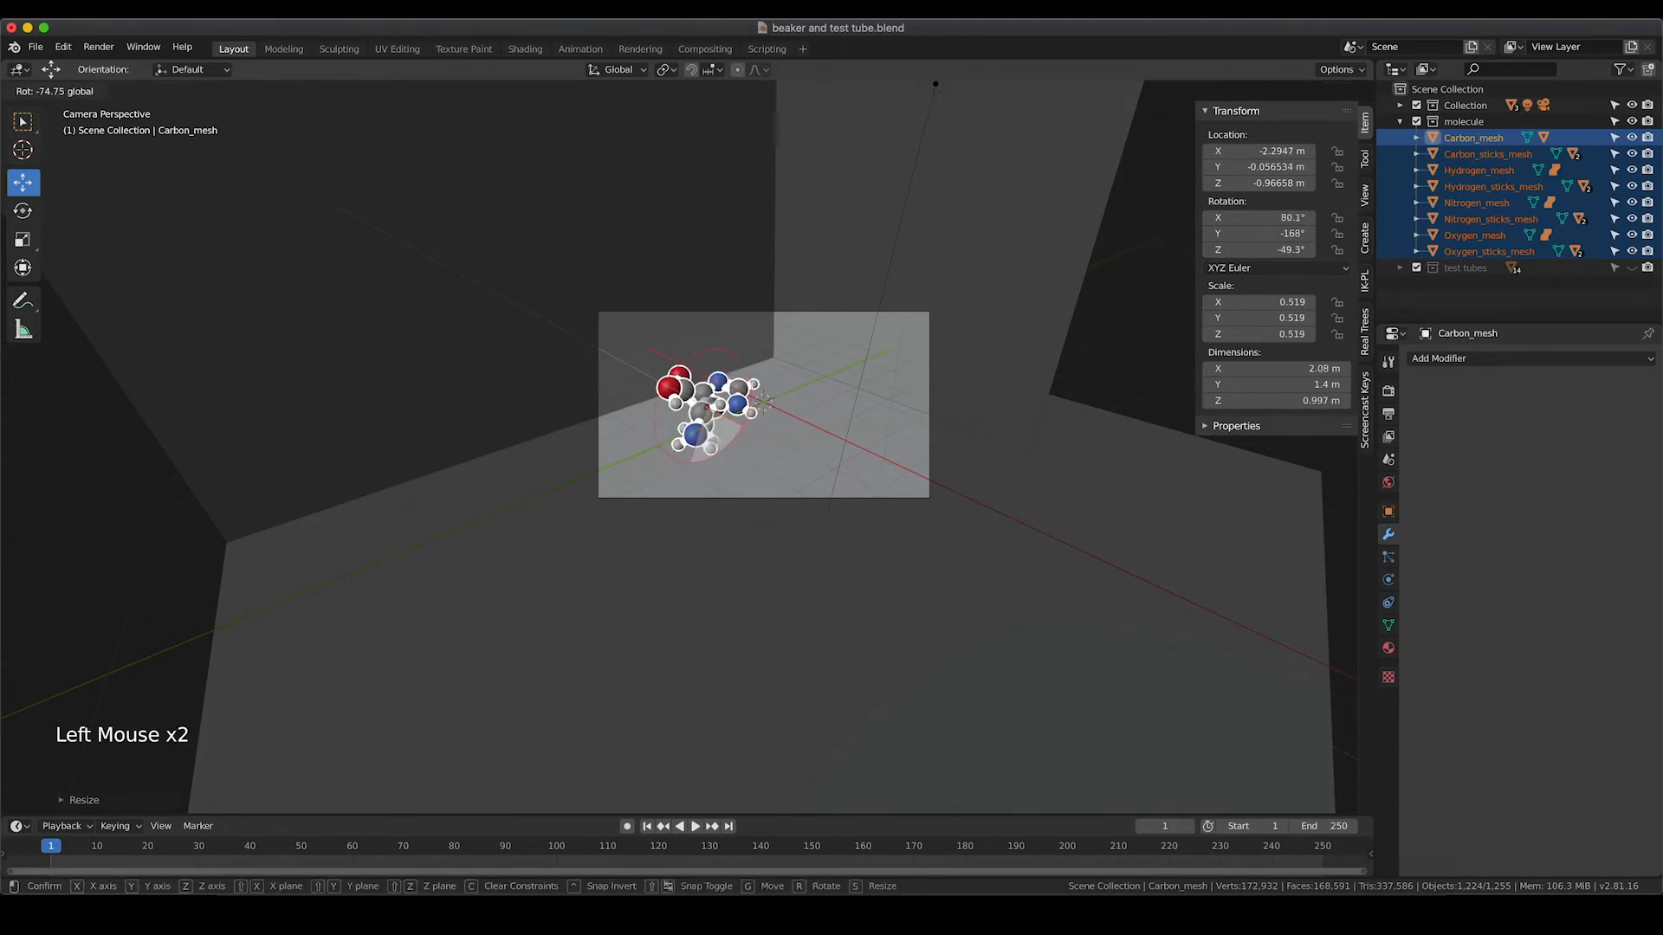
pyautogui.moveTo(686, 463); pyautogui.dragTo(683, 462)
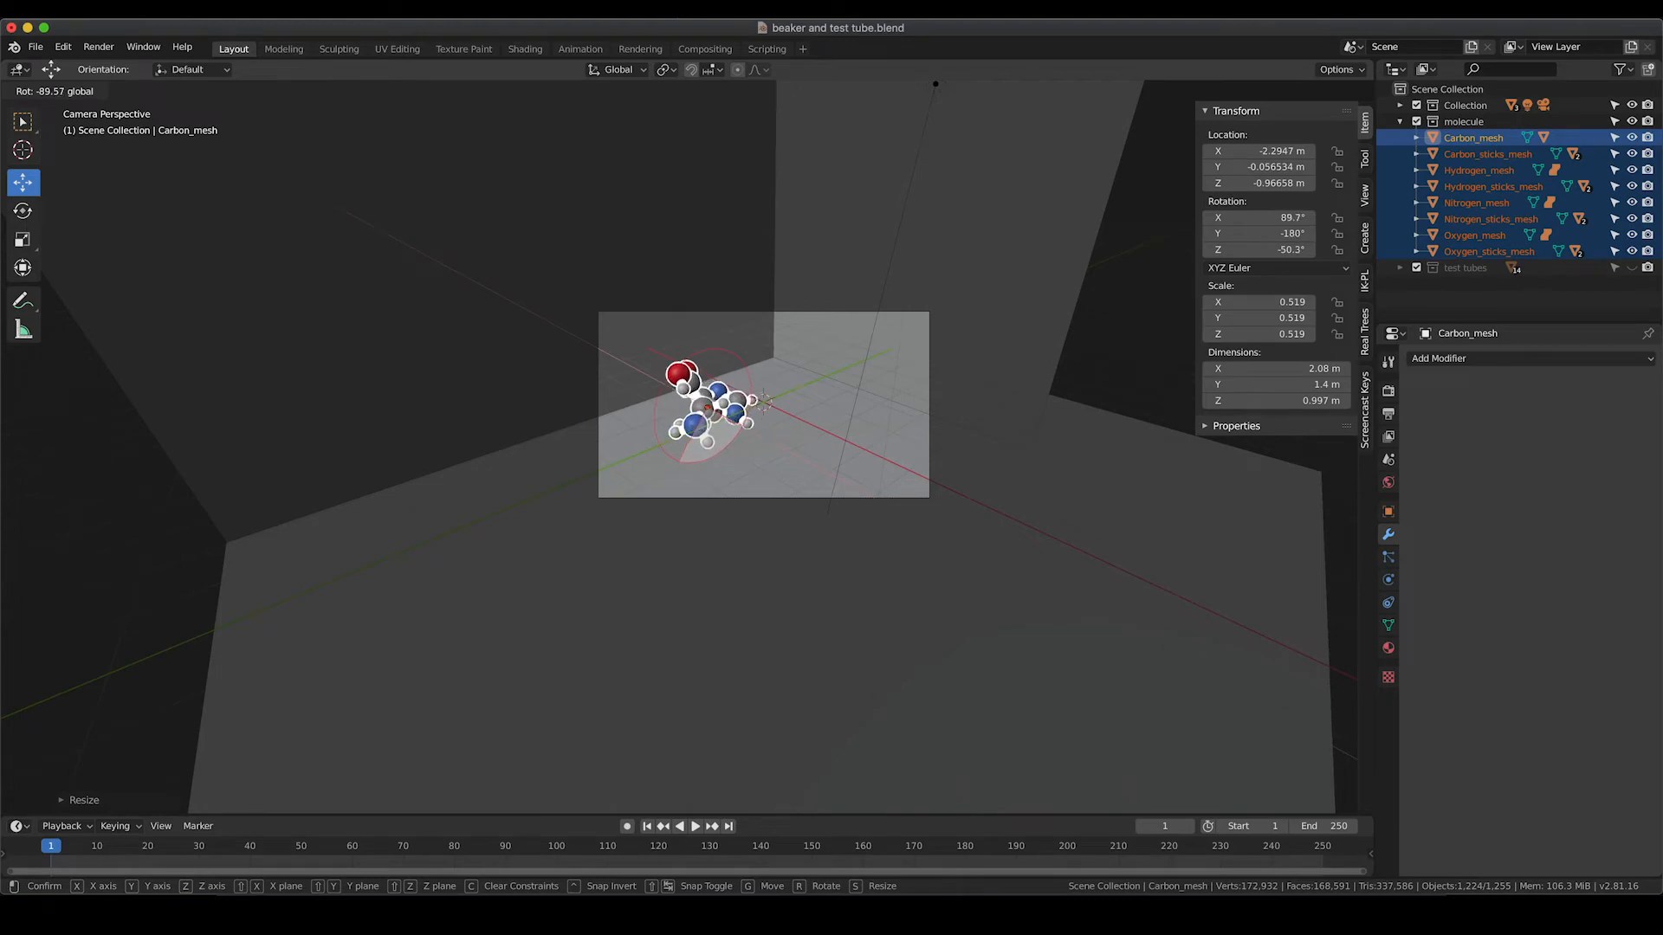
pyautogui.click(714, 369)
# From the top, move the molecule toward the back corner, to about X -3.81 m and Y 1.55 m
pyautogui.press('KP_7')
pyautogui.scroll(-10, 620, 386)
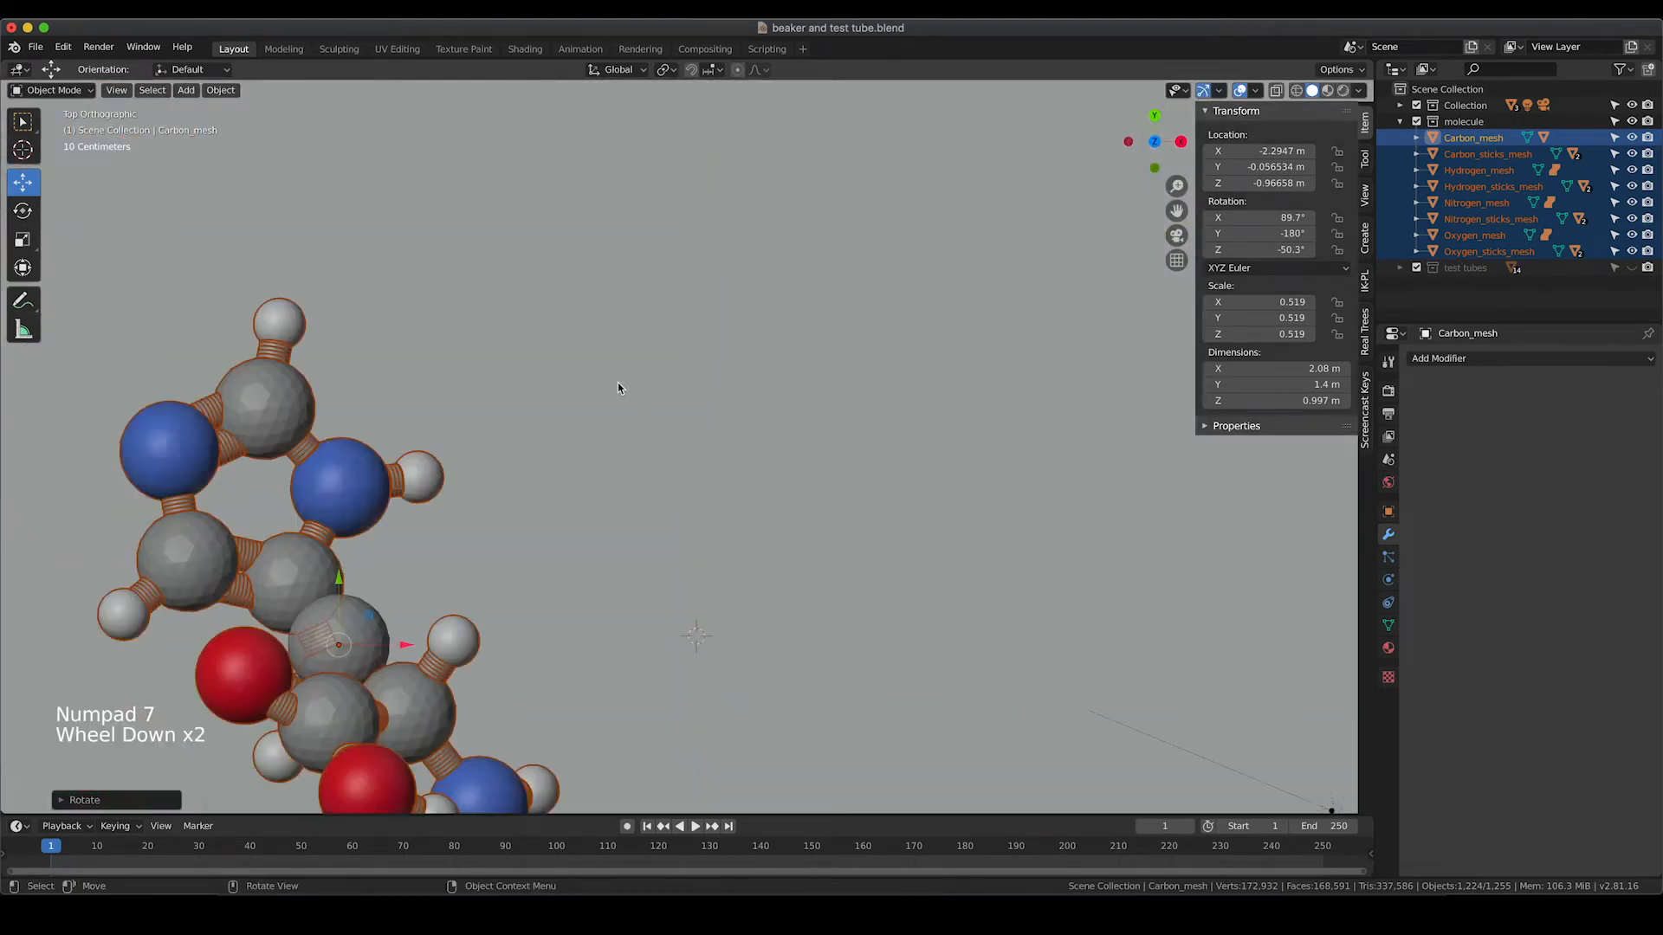
pyautogui.keyDown('shift'); pyautogui.moveTo(655, 464); pyautogui.dragTo(700, 419, button='middle'); pyautogui.keyUp('shift')
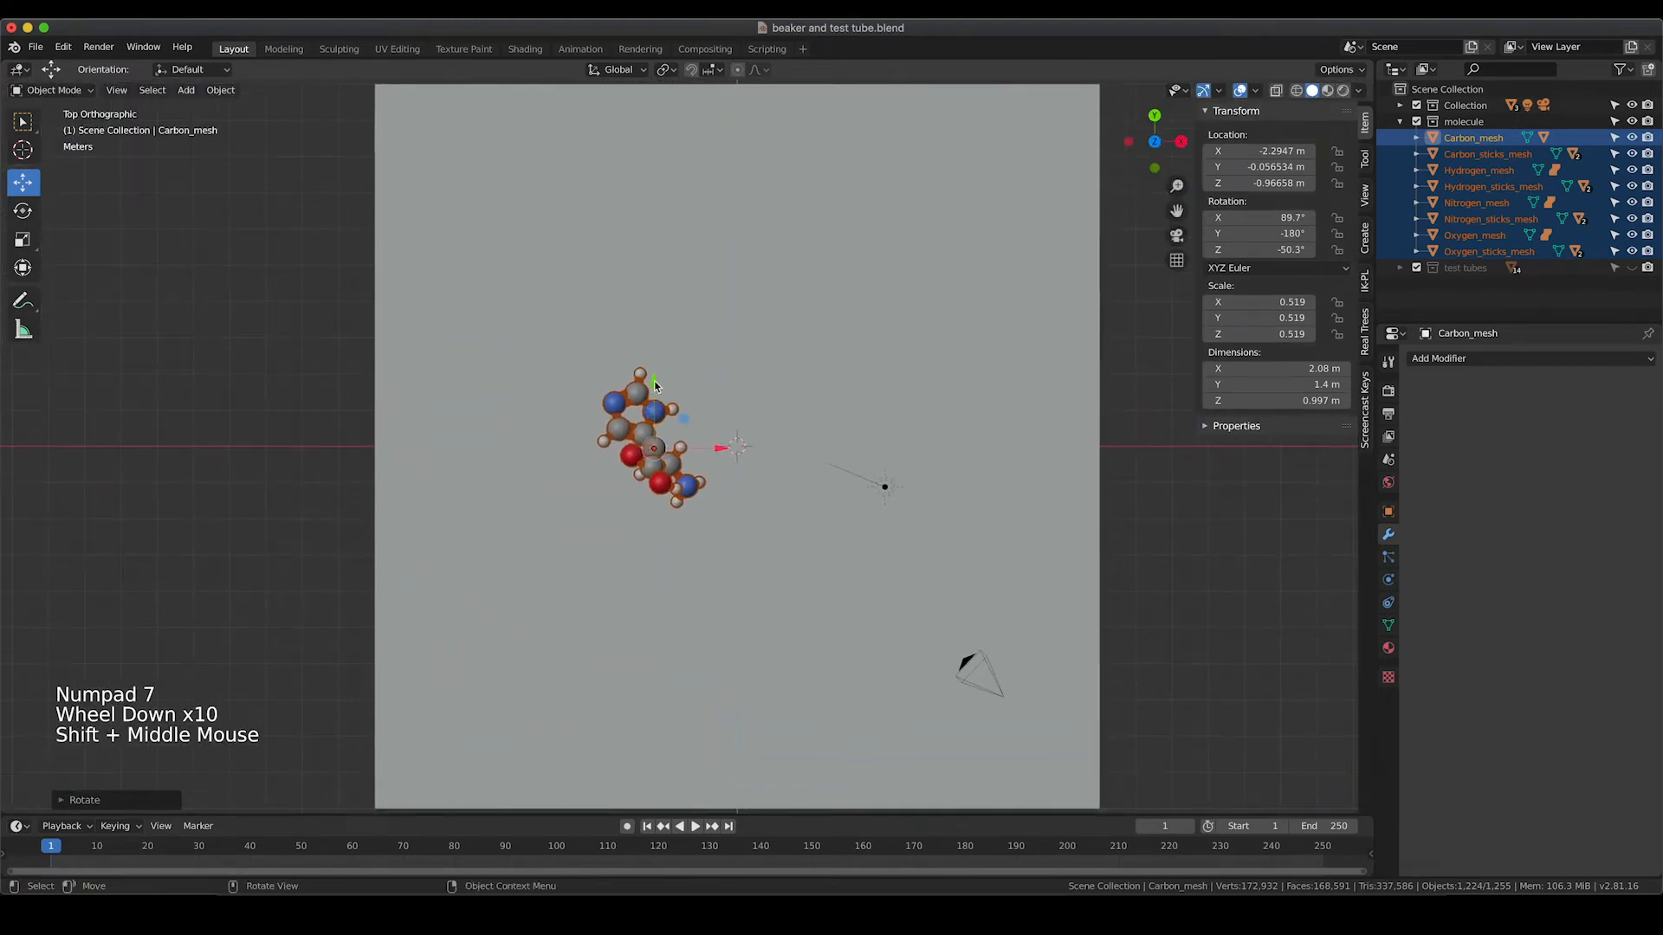
pyautogui.moveTo(656, 386); pyautogui.dragTo(658, 303)
pyautogui.moveTo(736, 347)
pyautogui.mouseDown(button='middle')
pyautogui.moveTo(757, 362)
pyautogui.moveTo(742, 367)
pyautogui.mouseUp(button='middle')
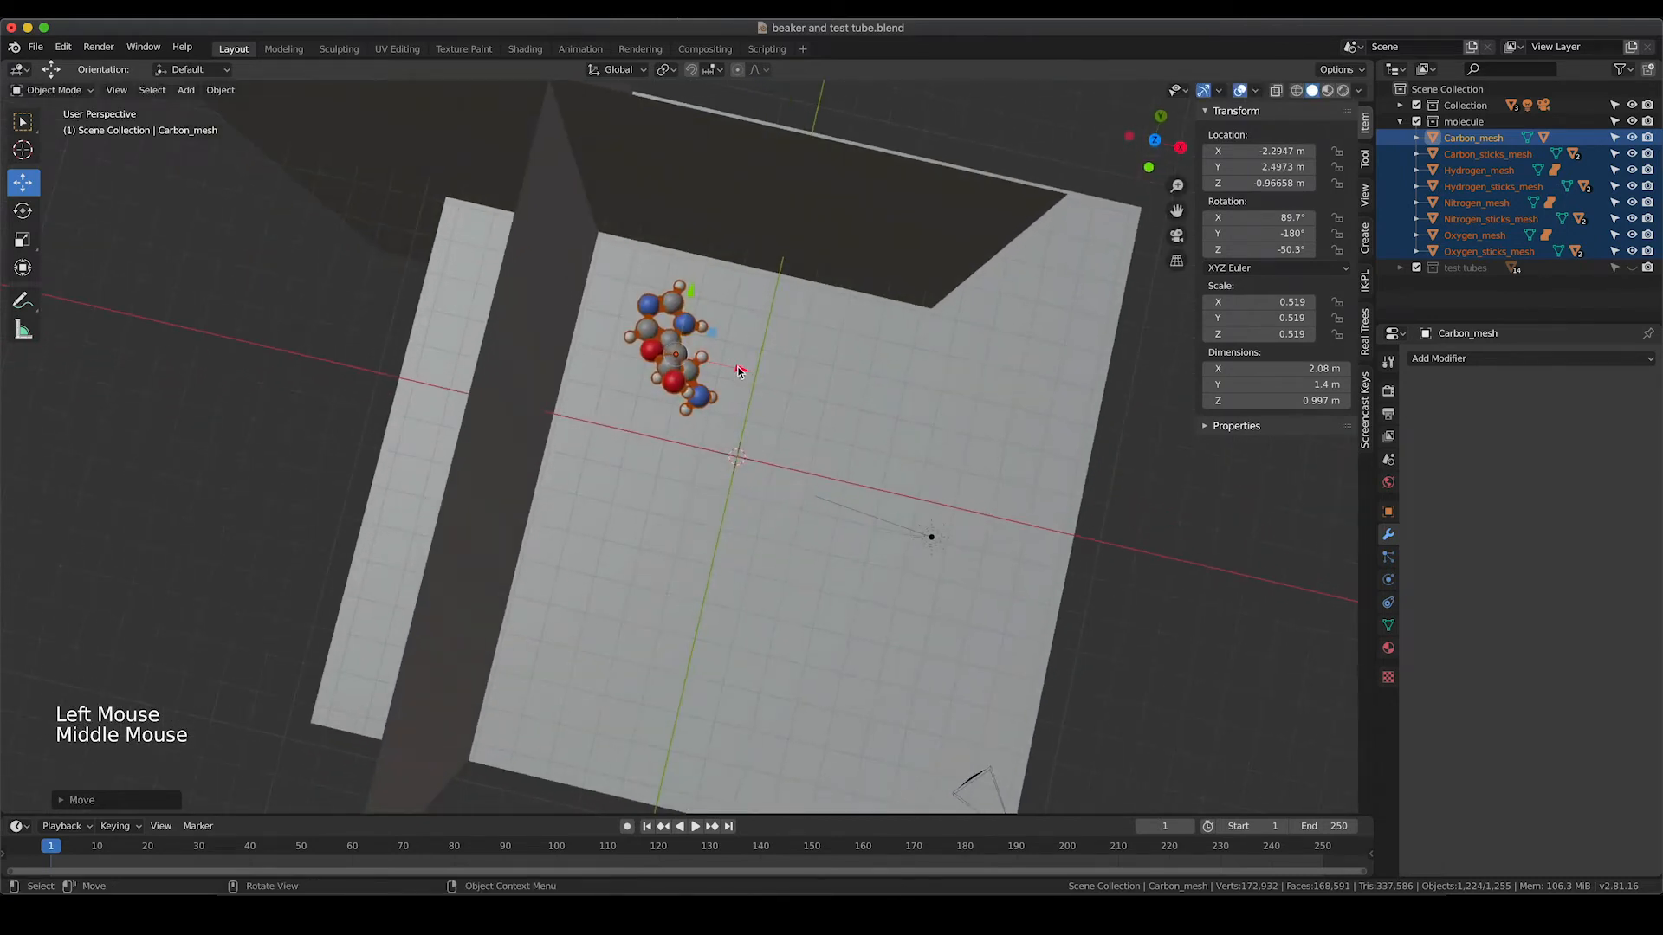
pyautogui.moveTo(741, 371); pyautogui.dragTo(665, 362)
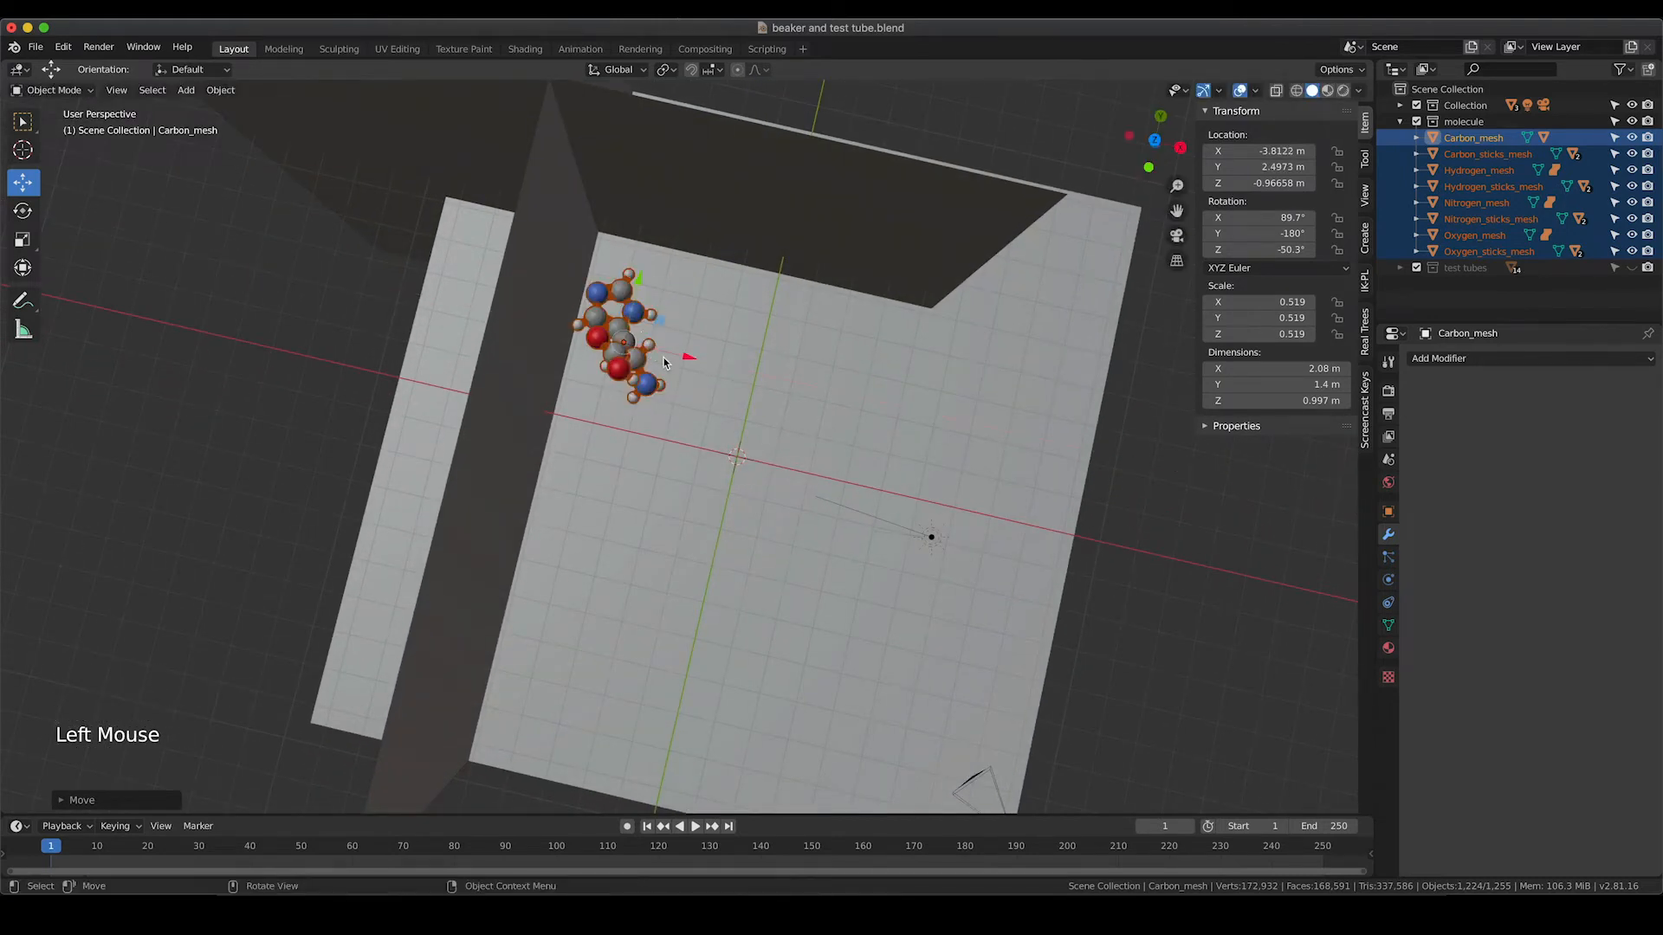
pyautogui.moveTo(638, 286); pyautogui.dragTo(693, 414)
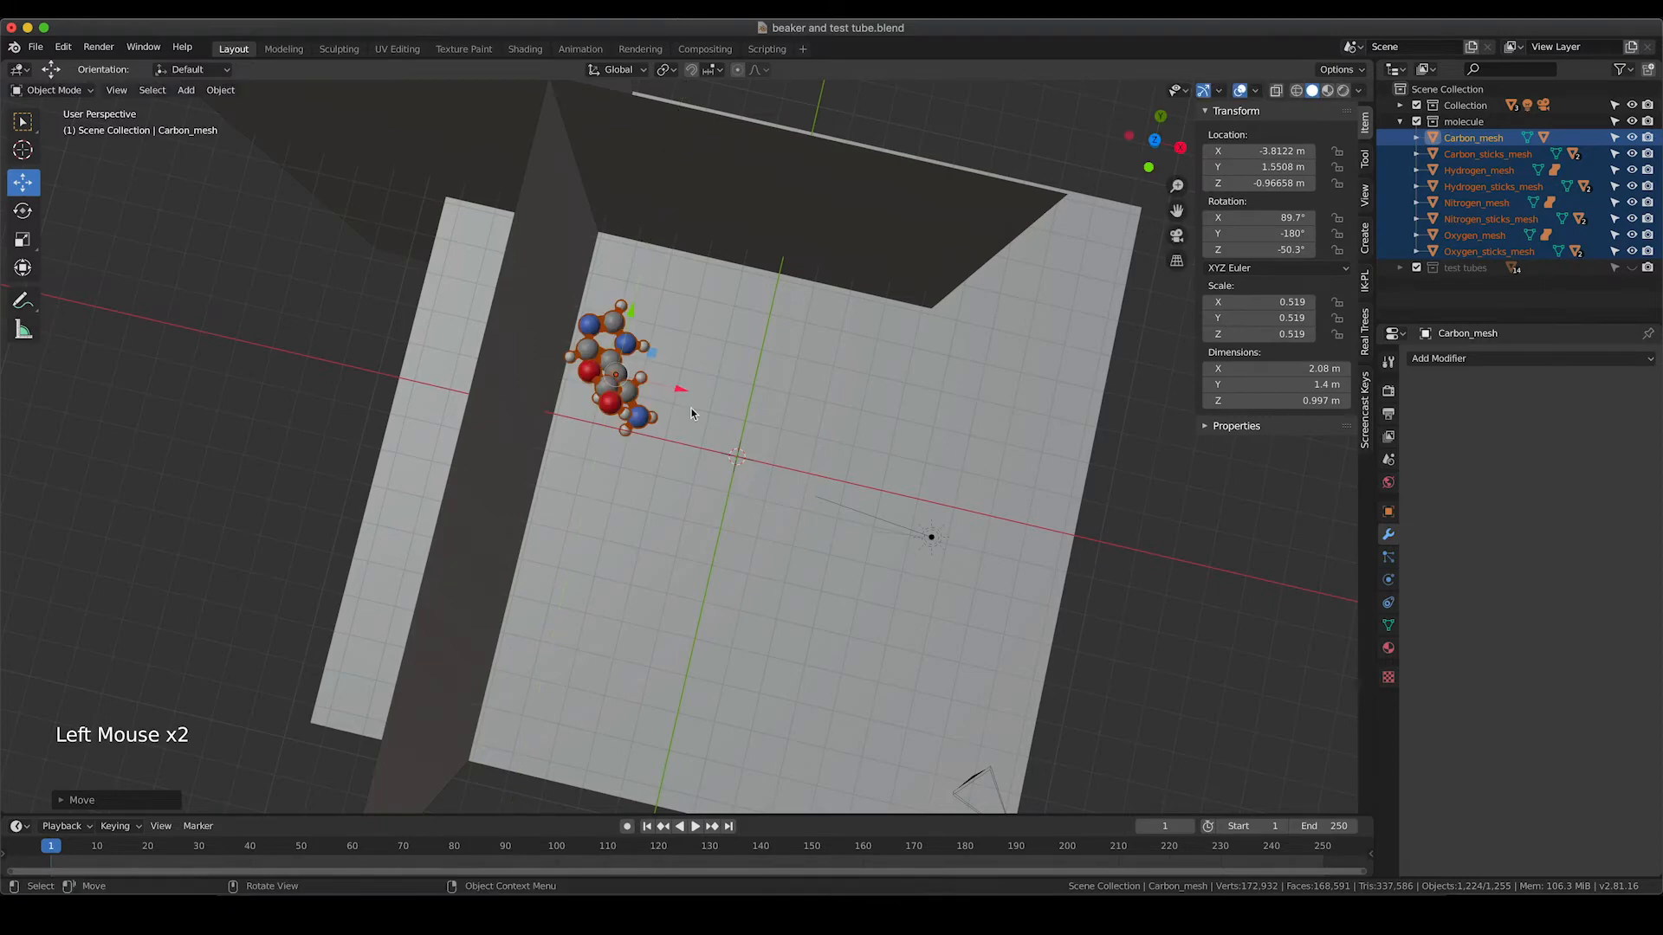
# In the camera view, move the molecule to about Y 0.55 m and turn it to about -101° in Z rotation
pyautogui.press('KP_0')
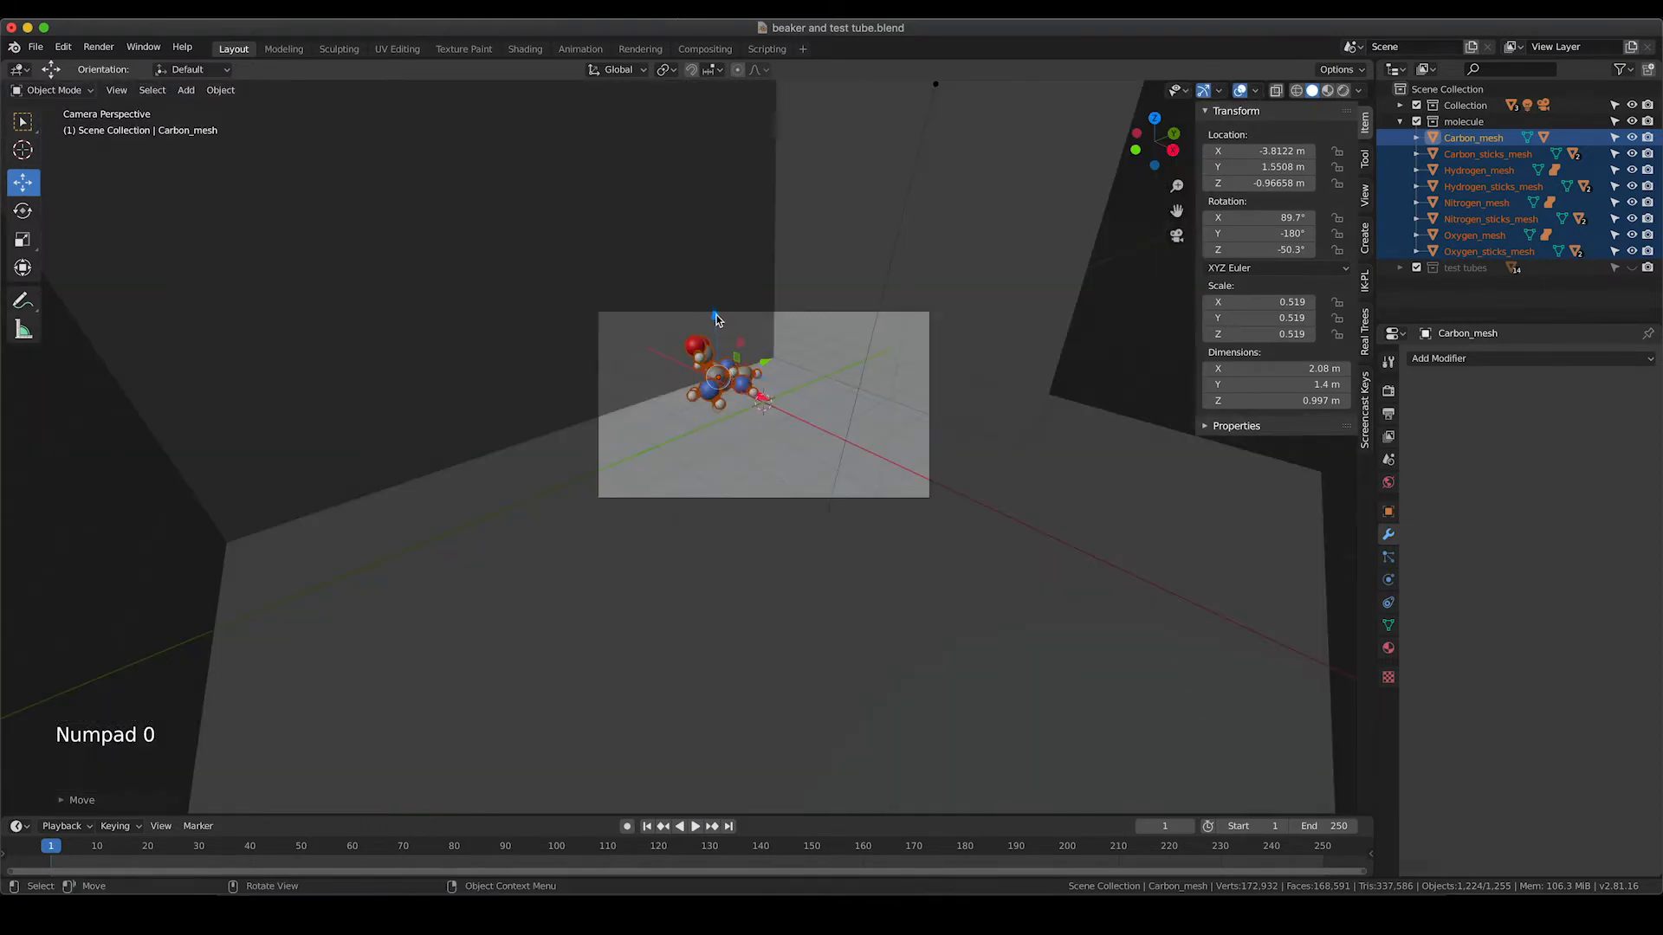
pyautogui.moveTo(716, 315); pyautogui.dragTo(745, 382)
pyautogui.press('r')
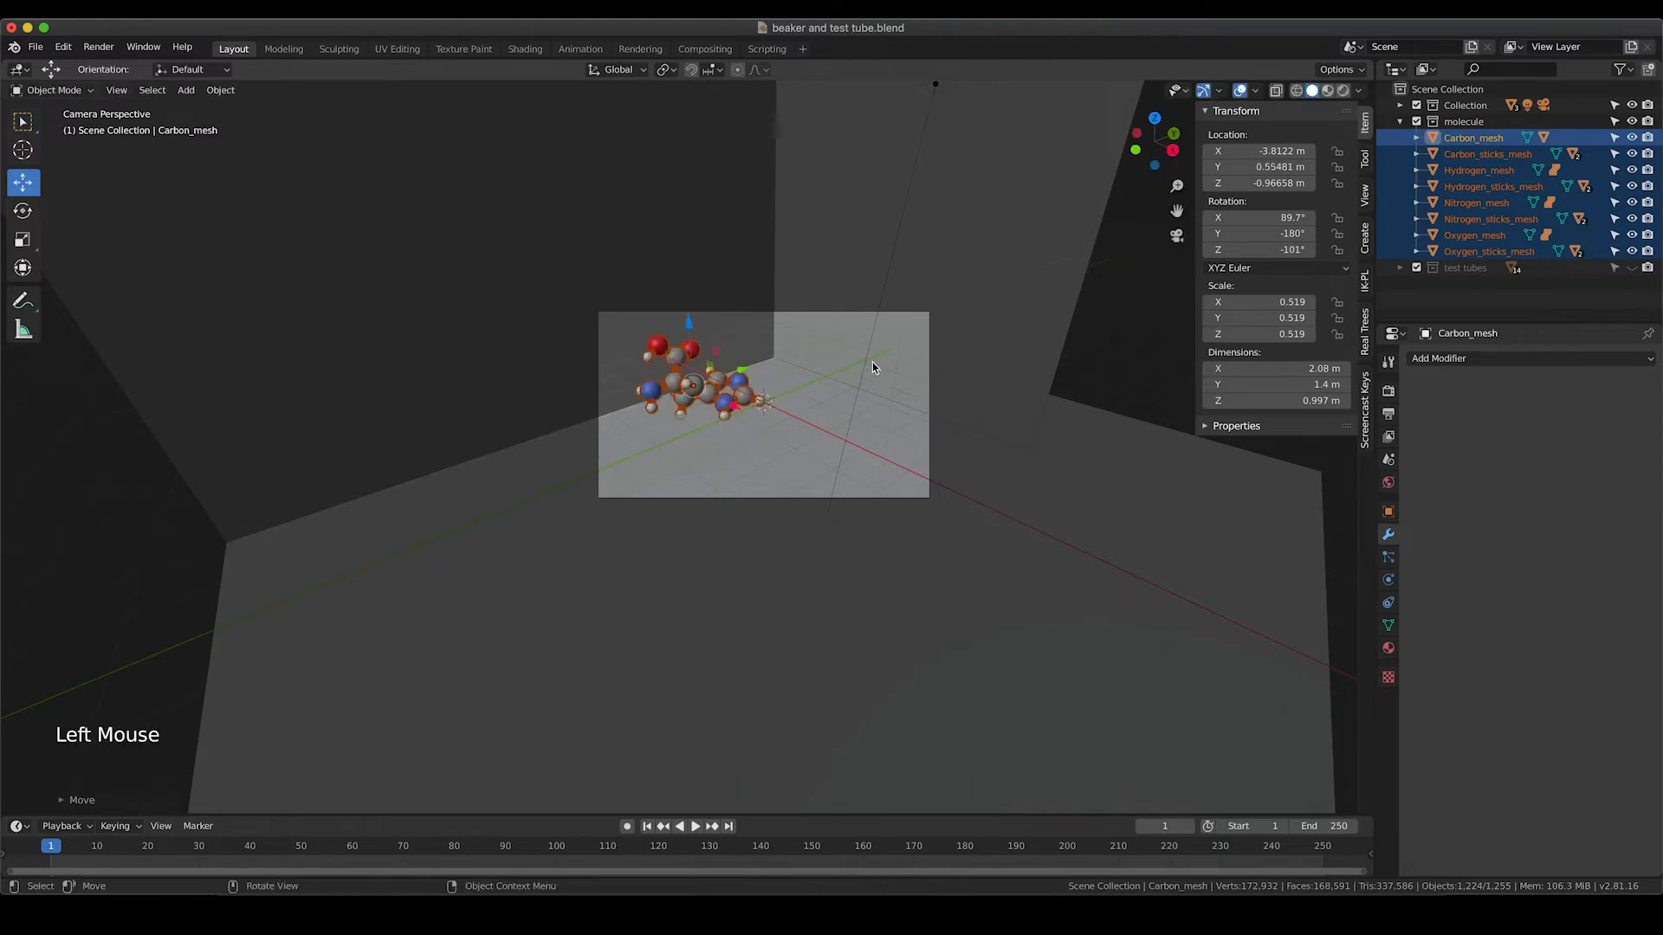
# Show the test tubes collection again and select all the objects inside it
pyautogui.click(1632, 269)
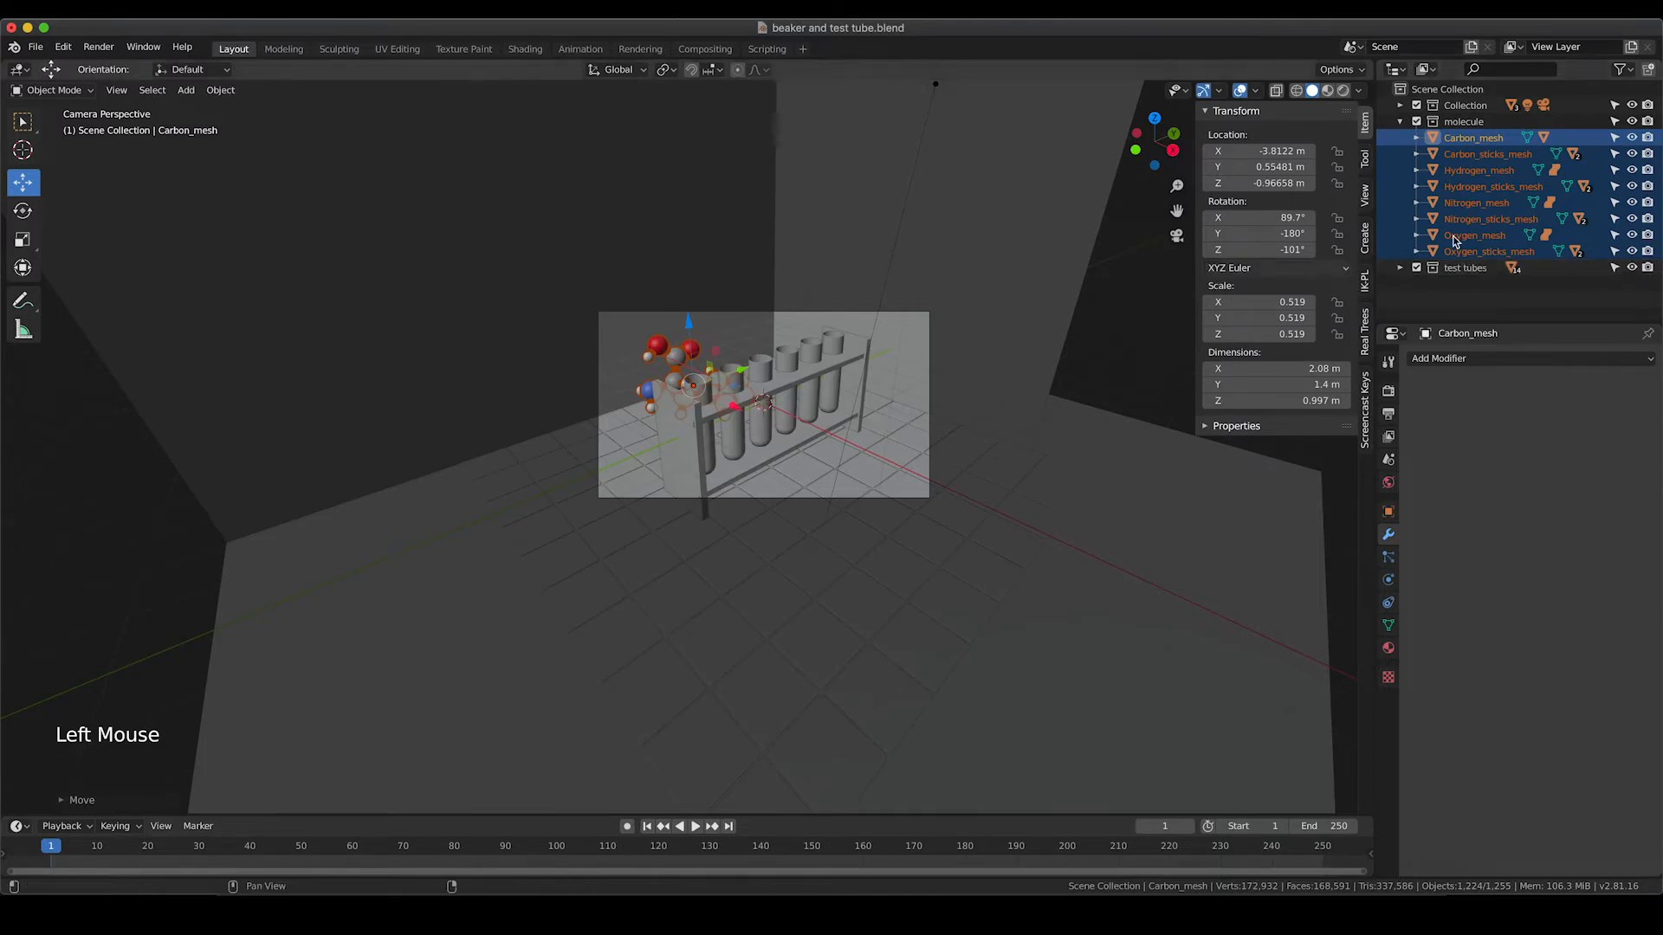
pyautogui.click(1401, 268)
pyautogui.scroll(-5, 1461, 252)
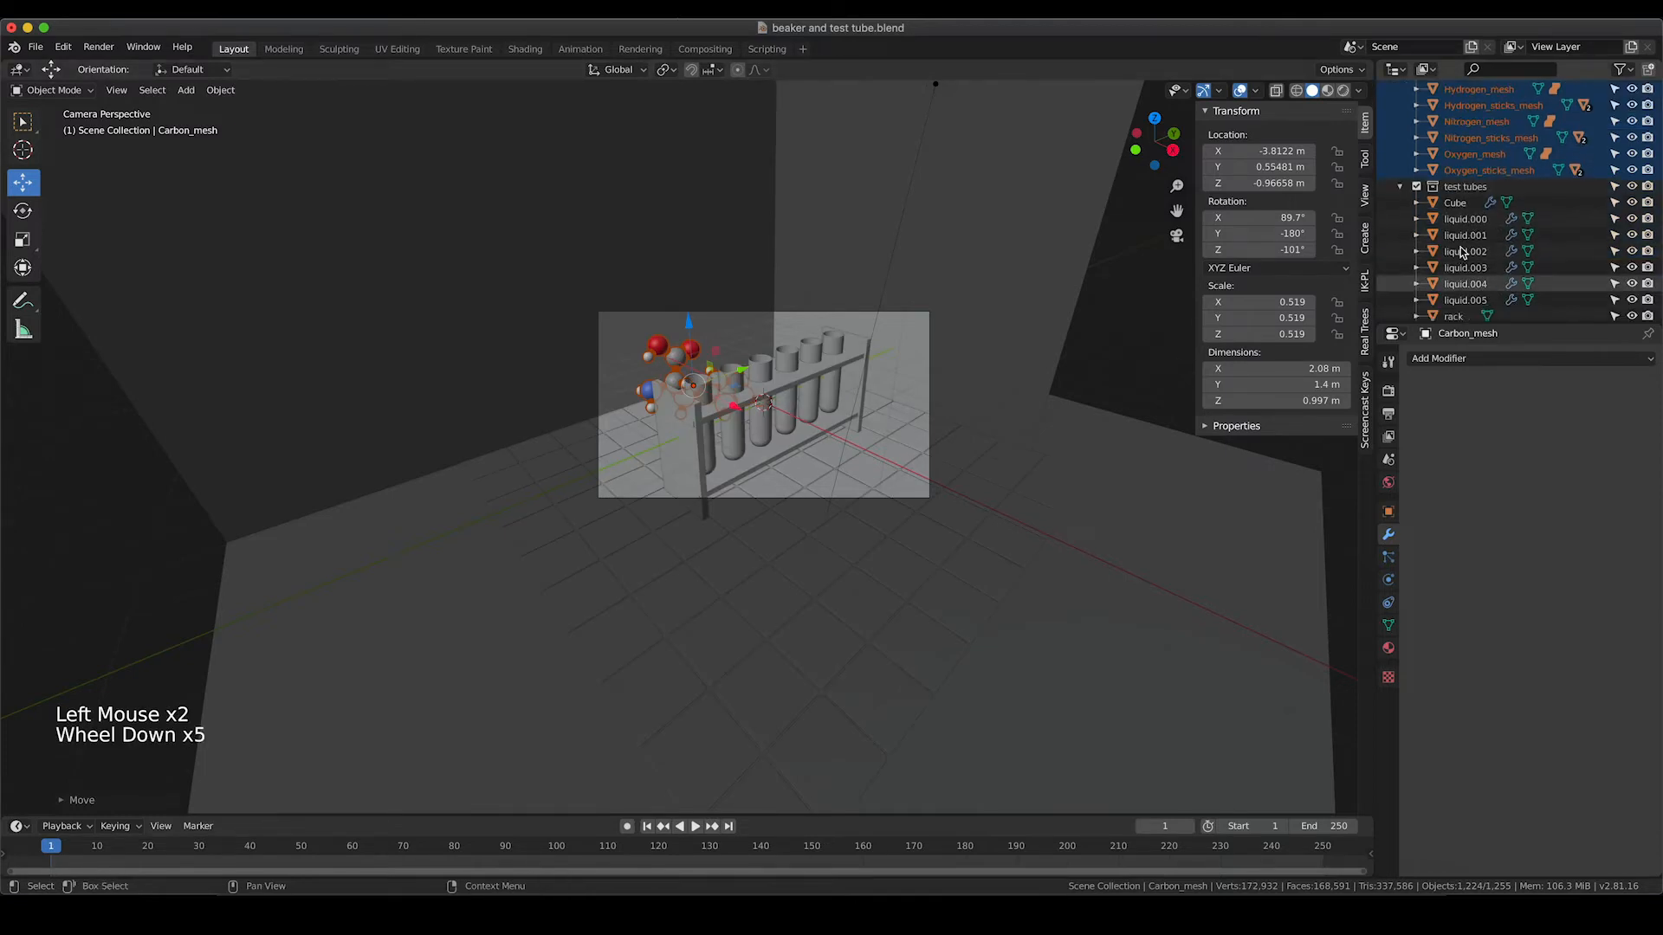
pyautogui.click(1456, 202)
pyautogui.scroll(-14, 1468, 286)
pyautogui.keyDown('shift'); pyautogui.click(1470, 308); pyautogui.keyUp('shift')
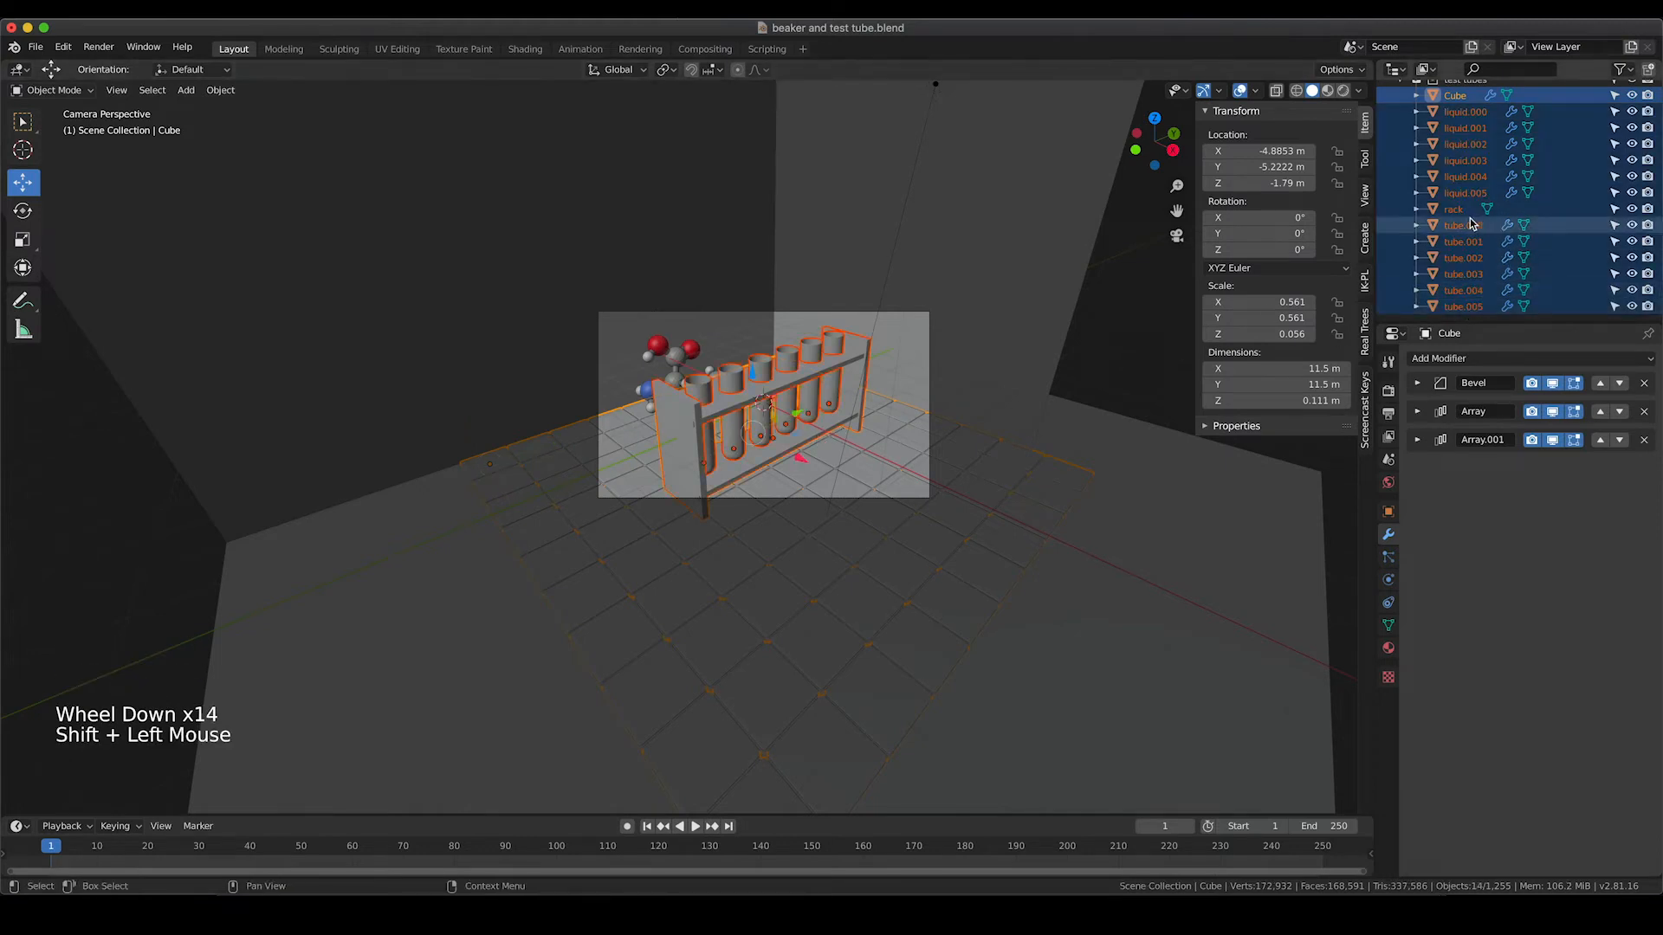
# Rename the tile floor object to "floor" and make it unselectable in the viewport
pyautogui.click(975, 539)
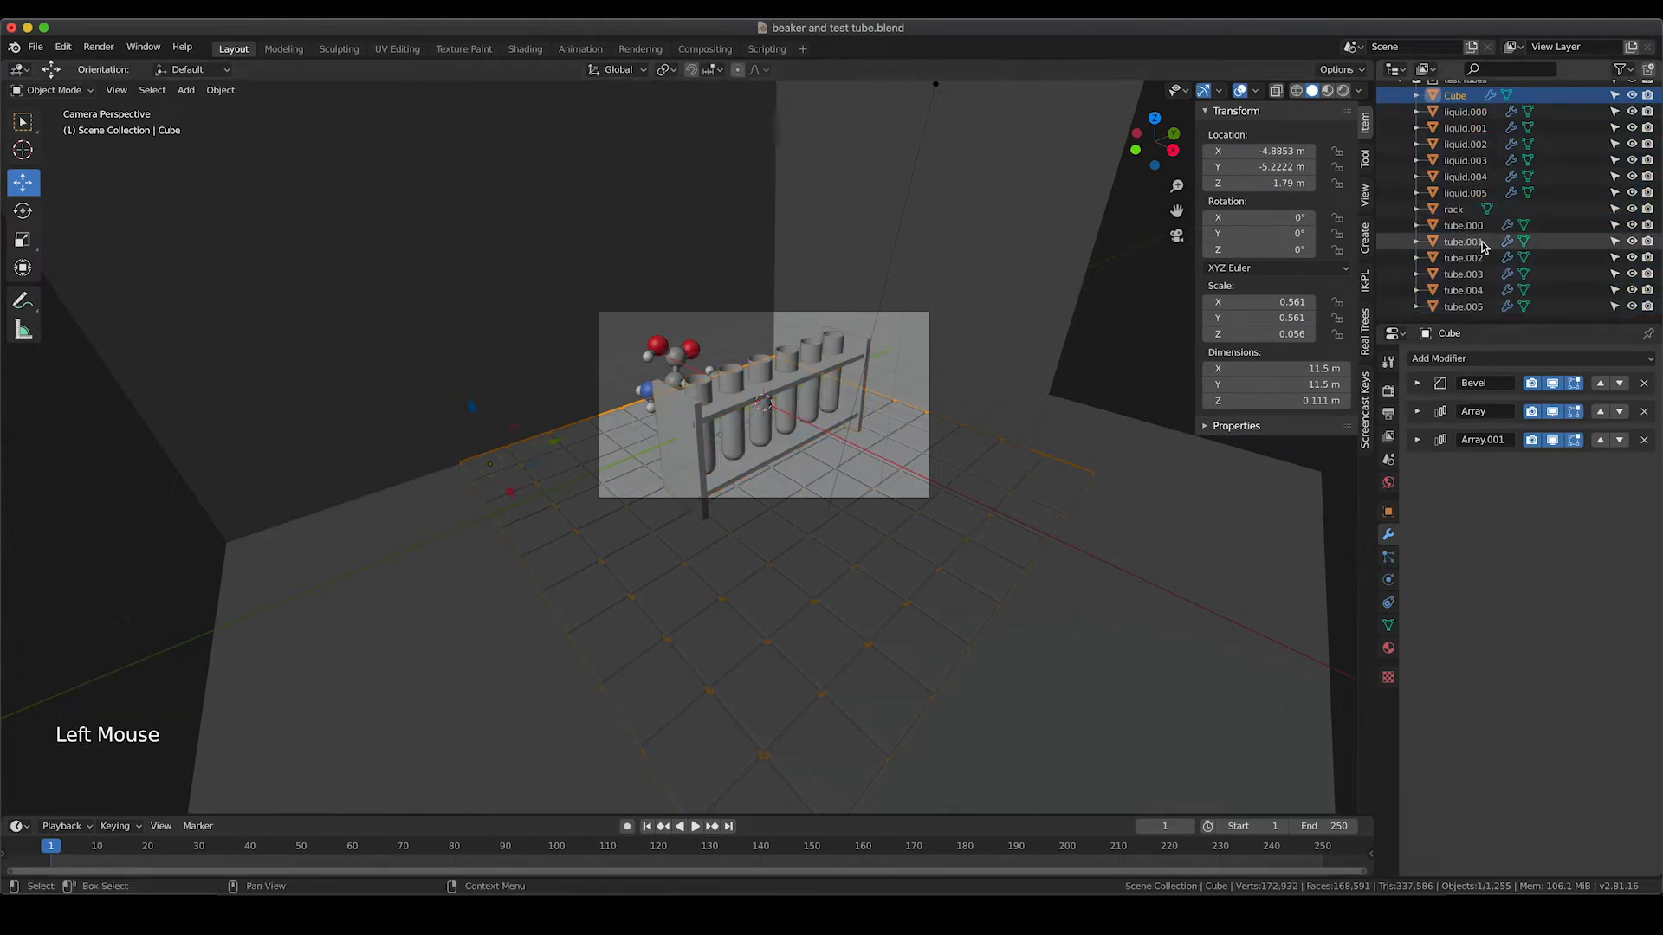
pyautogui.scroll(2, 1472, 173)
pyautogui.doubleClick(1471, 126)
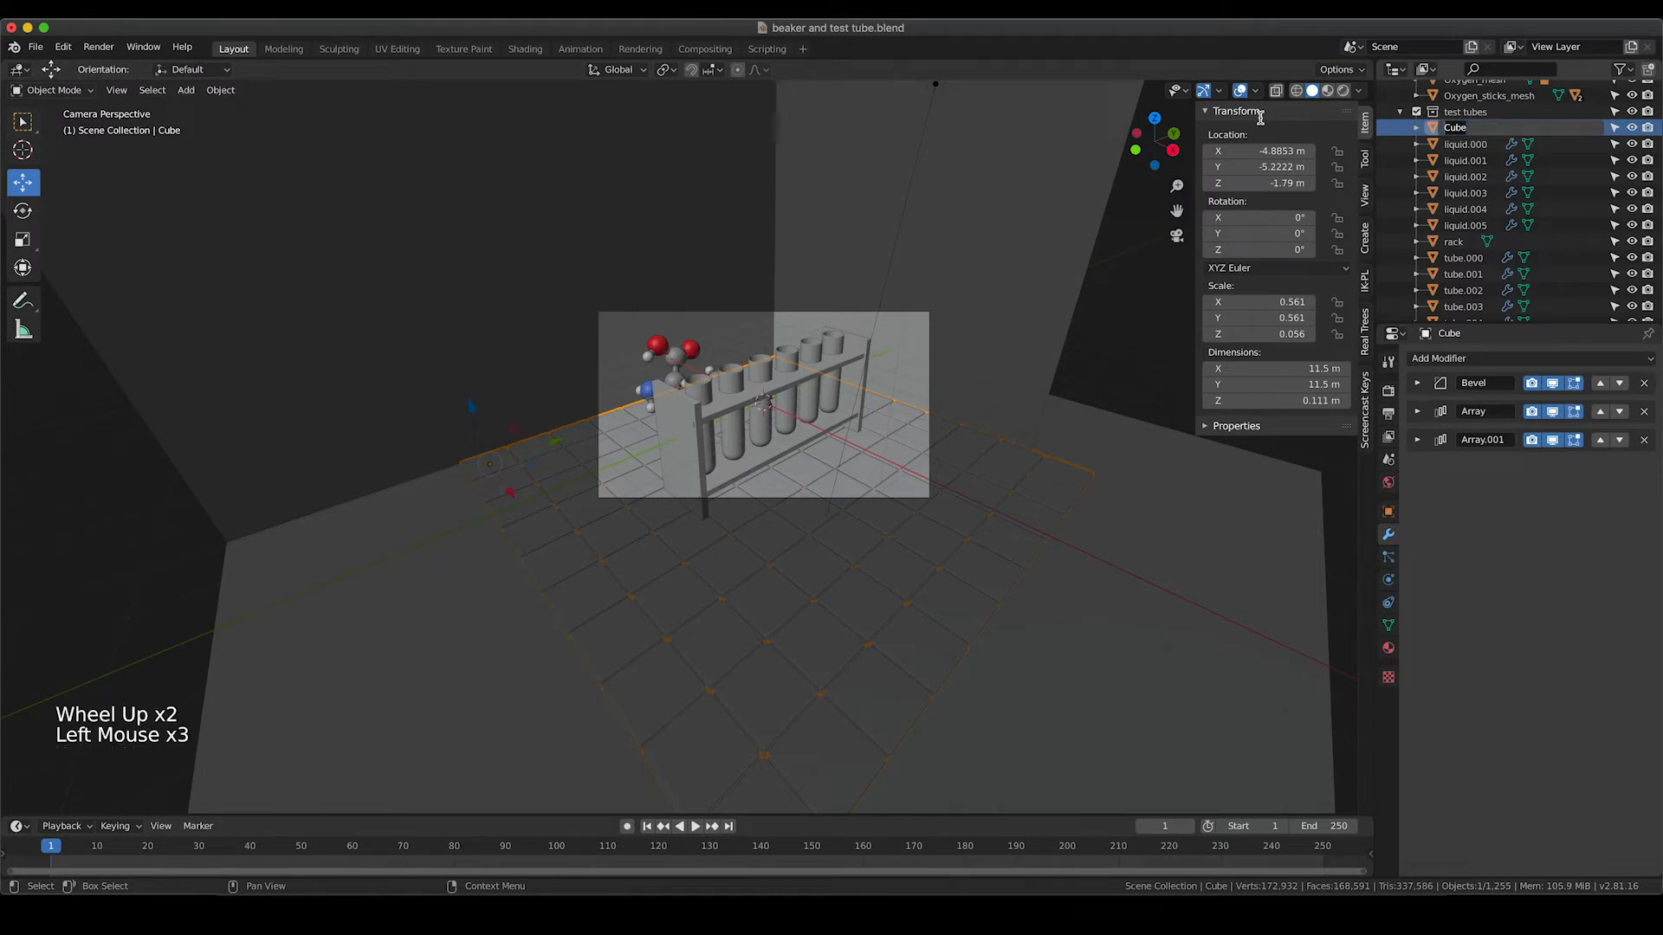
pyautogui.write('floor')
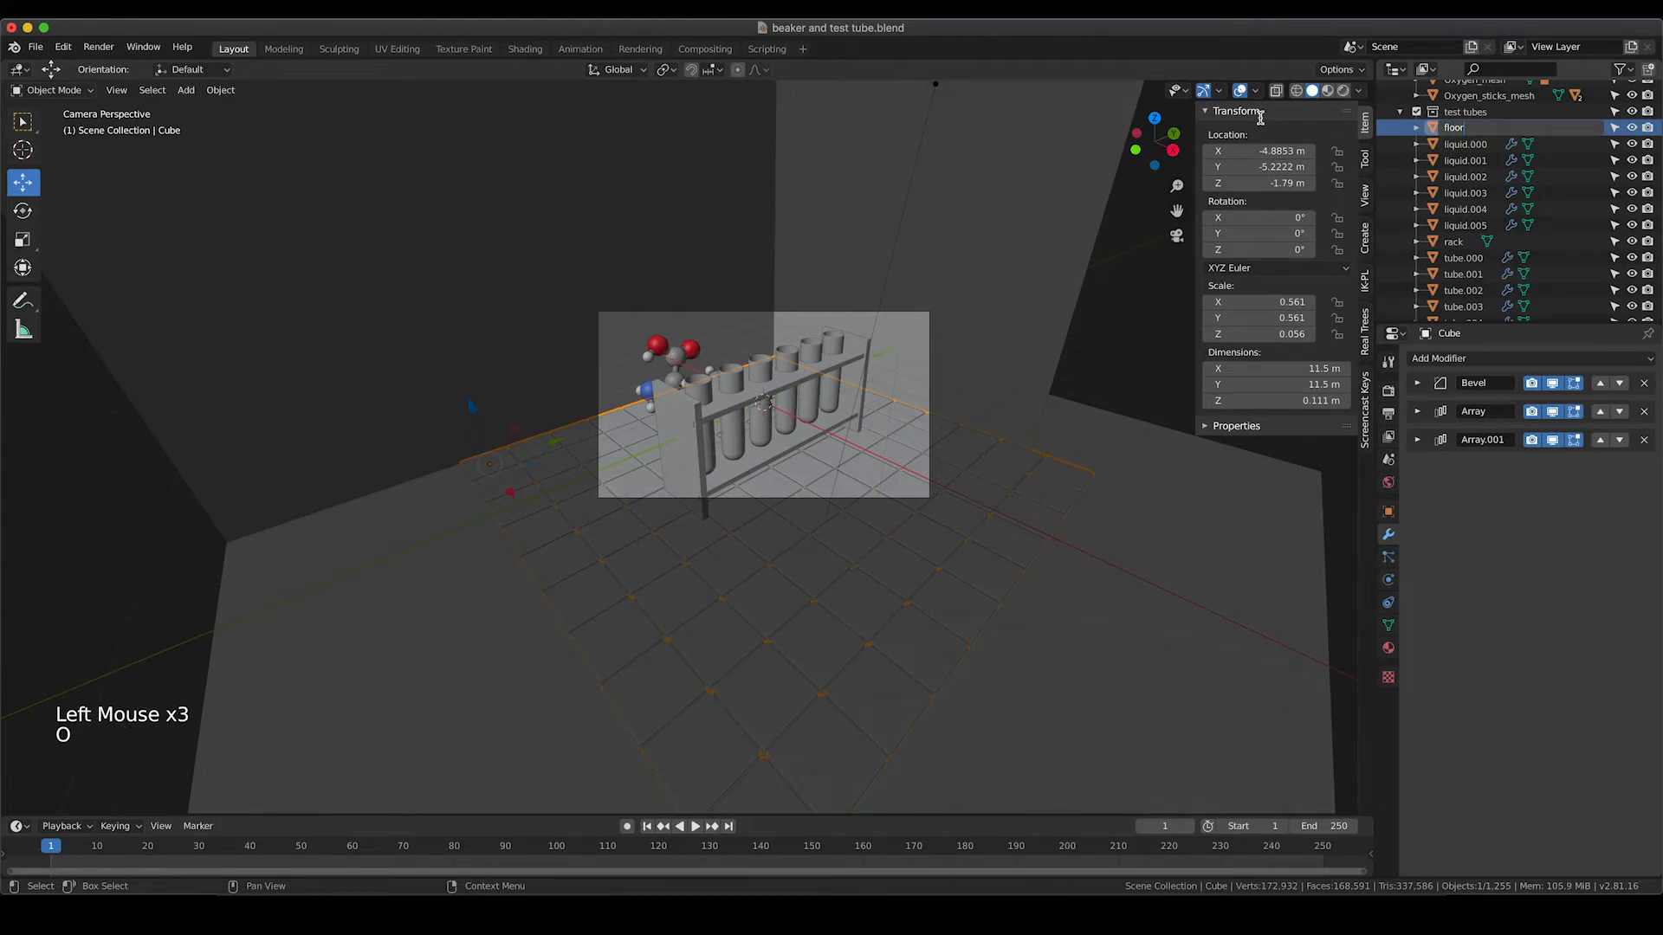
pyautogui.click(1591, 159)
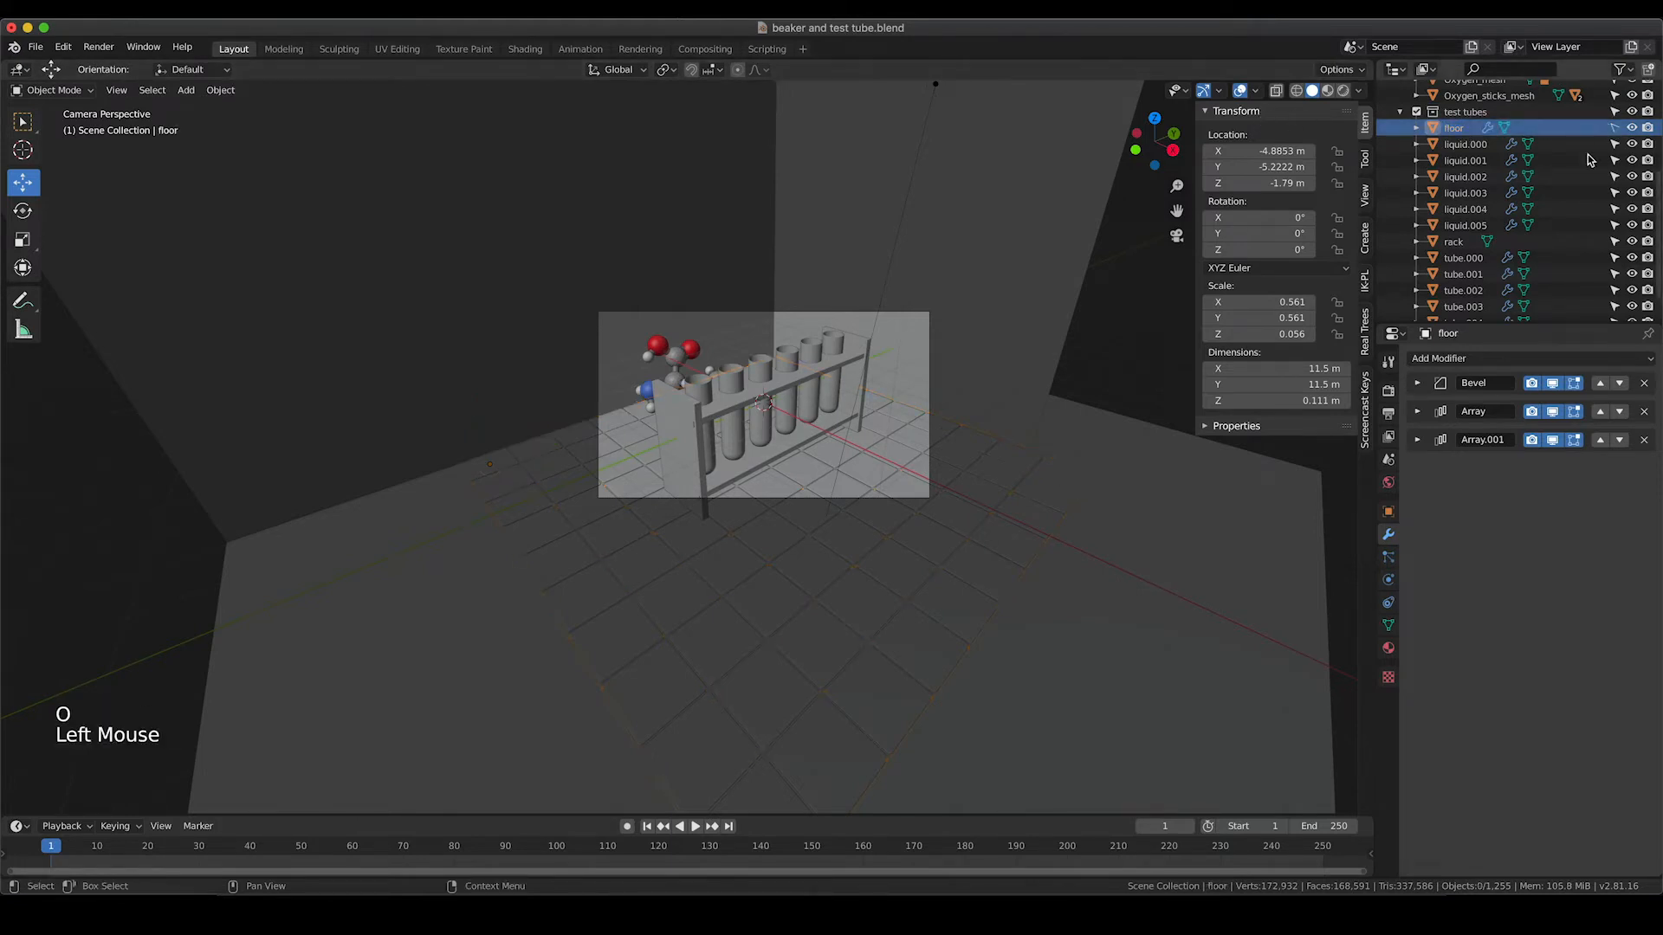
# Select the liquids, rack and tubes without the floor and move them about 1.28 m along Y
pyautogui.click(1591, 146)
pyautogui.scroll(-5, 1472, 295)
pyautogui.keyDown('shift'); pyautogui.click(1470, 309); pyautogui.keyUp('shift')
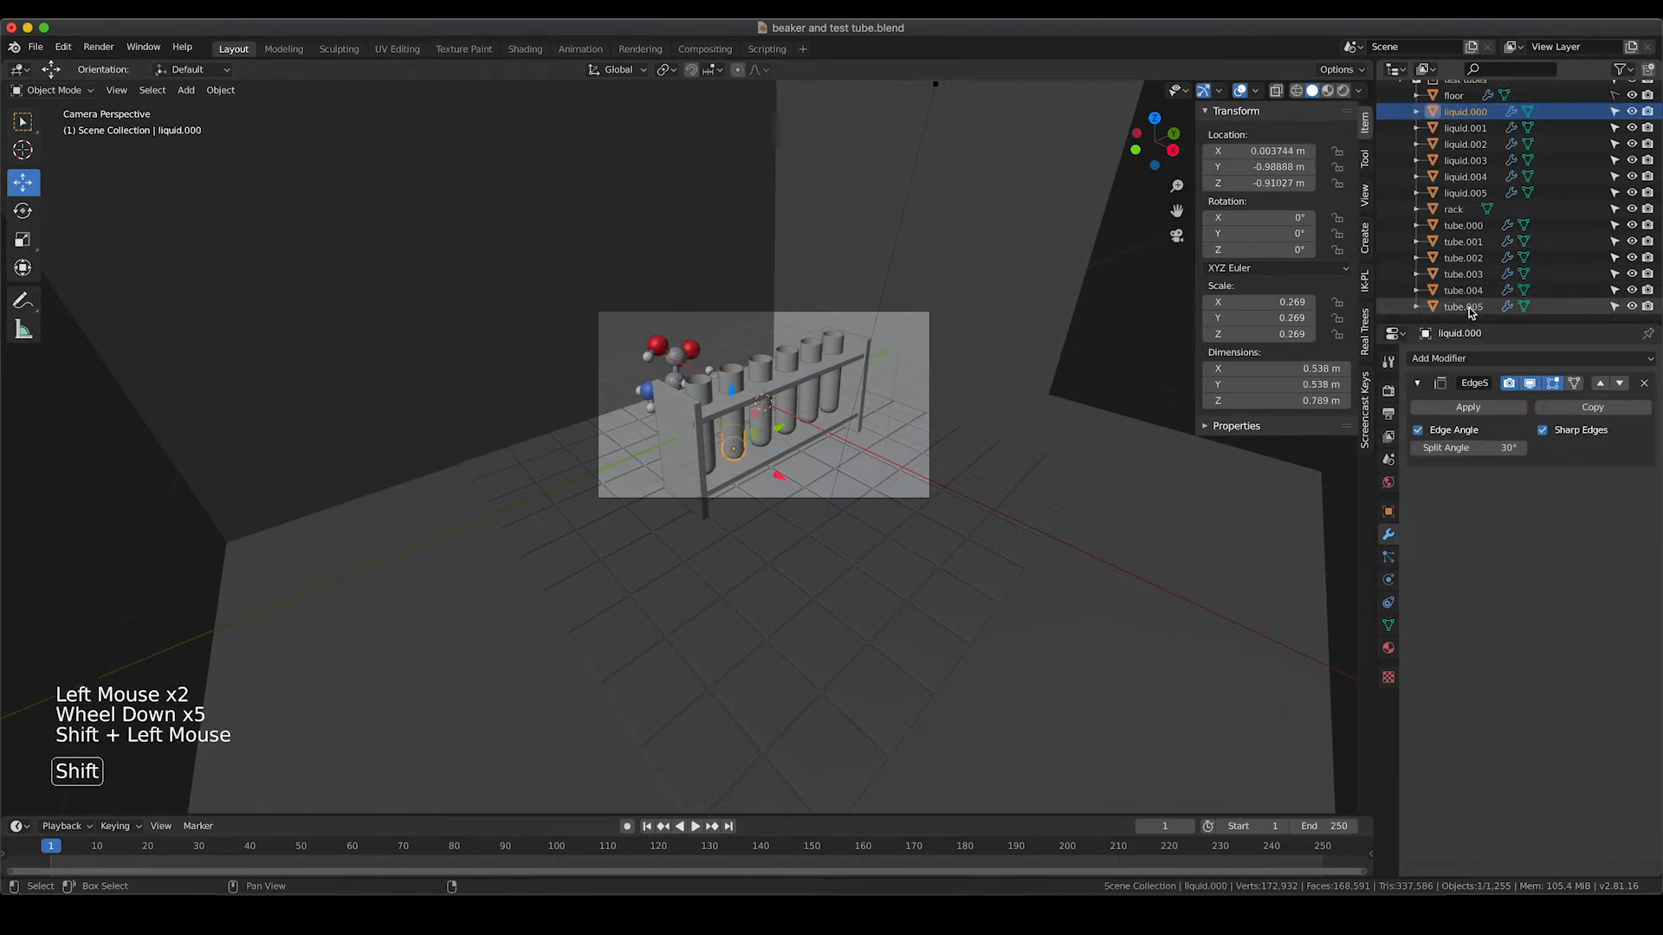
pyautogui.moveTo(817, 412); pyautogui.dragTo(852, 394)
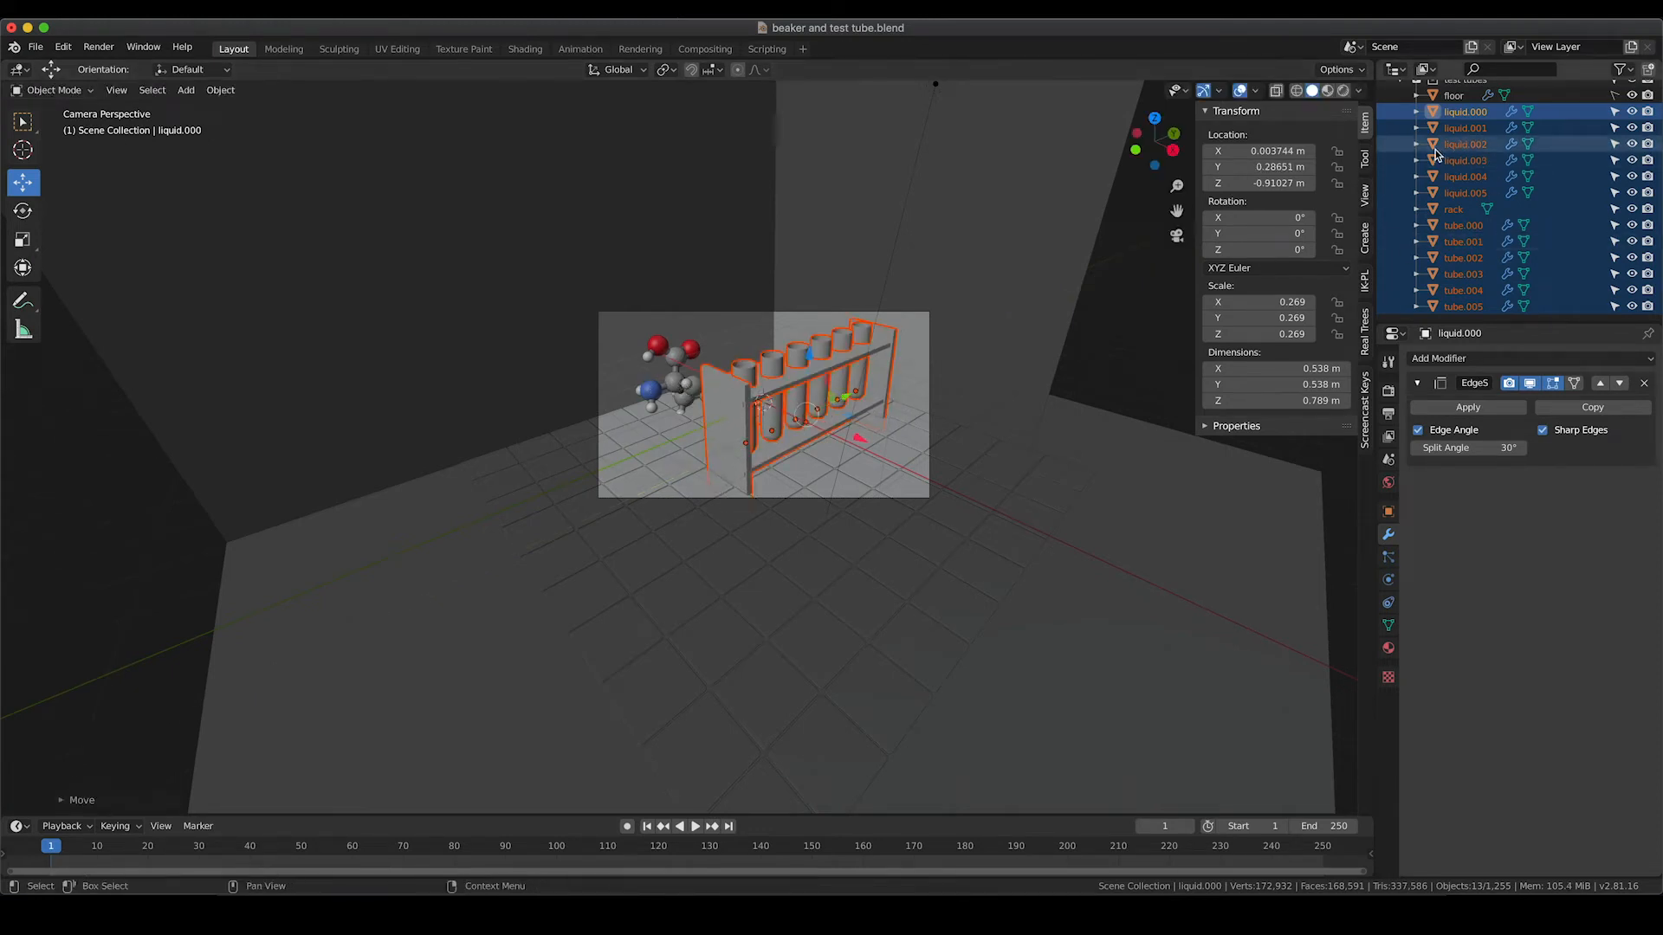
# Select all the molecule's meshes and rotate them to about X 99°, Y -141° and Z -105°
pyautogui.scroll(5, 1435, 153)
pyautogui.click(1398, 163)
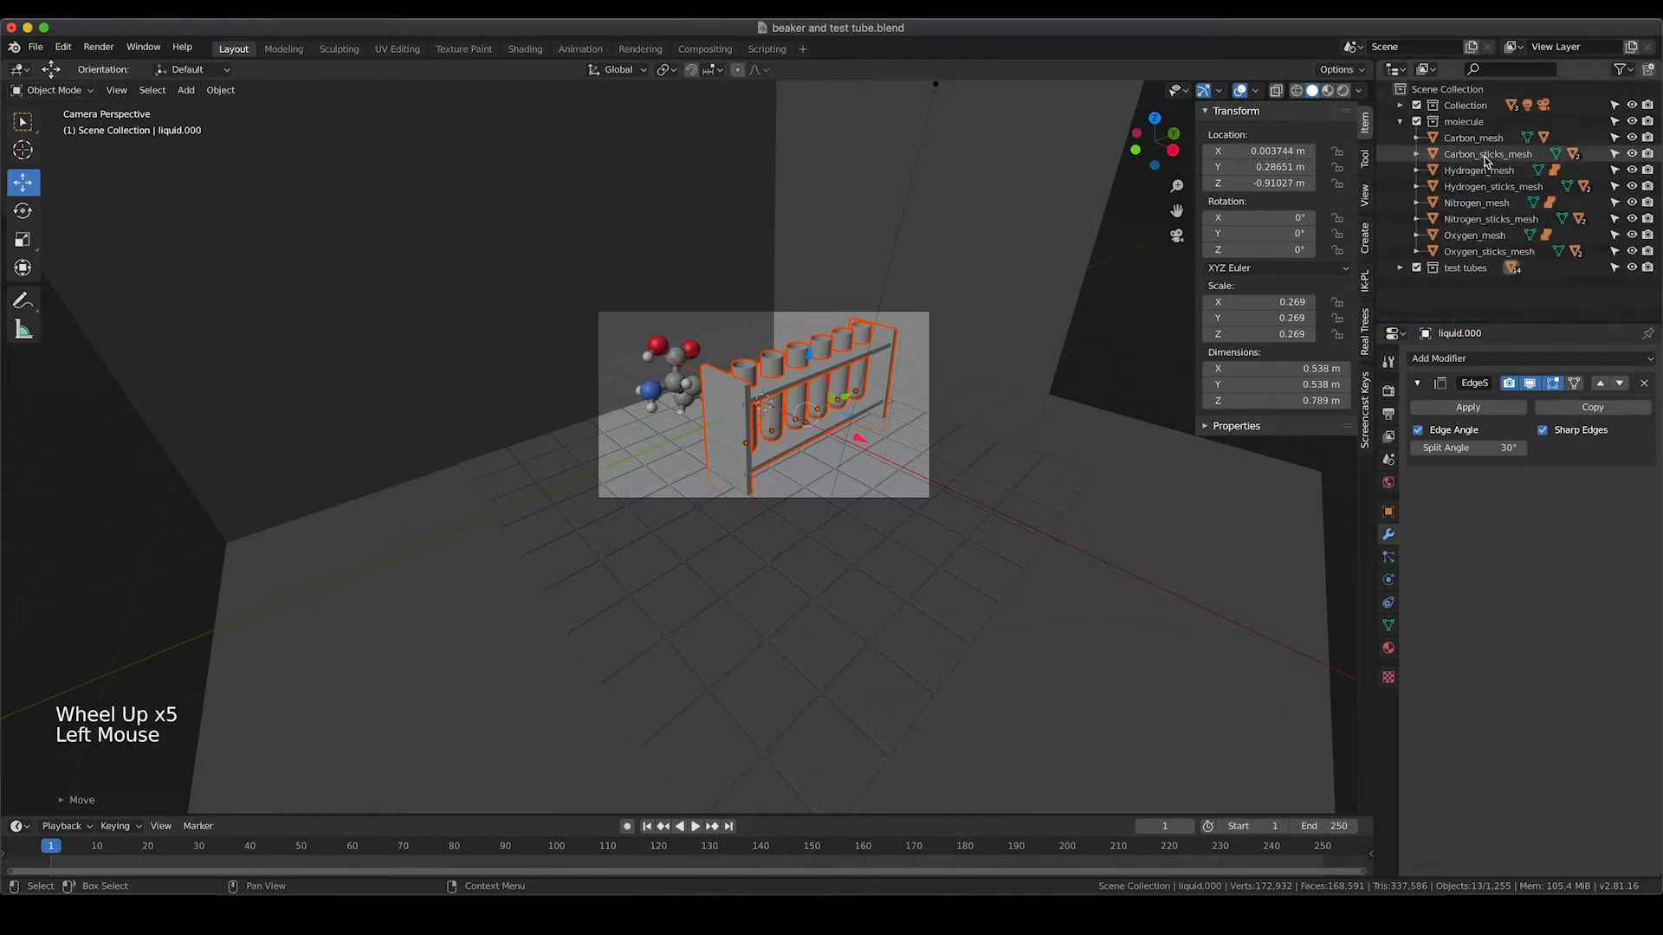
pyautogui.click(1469, 138)
pyautogui.keyDown('shift'); pyautogui.click(1485, 252); pyautogui.keyUp('shift')
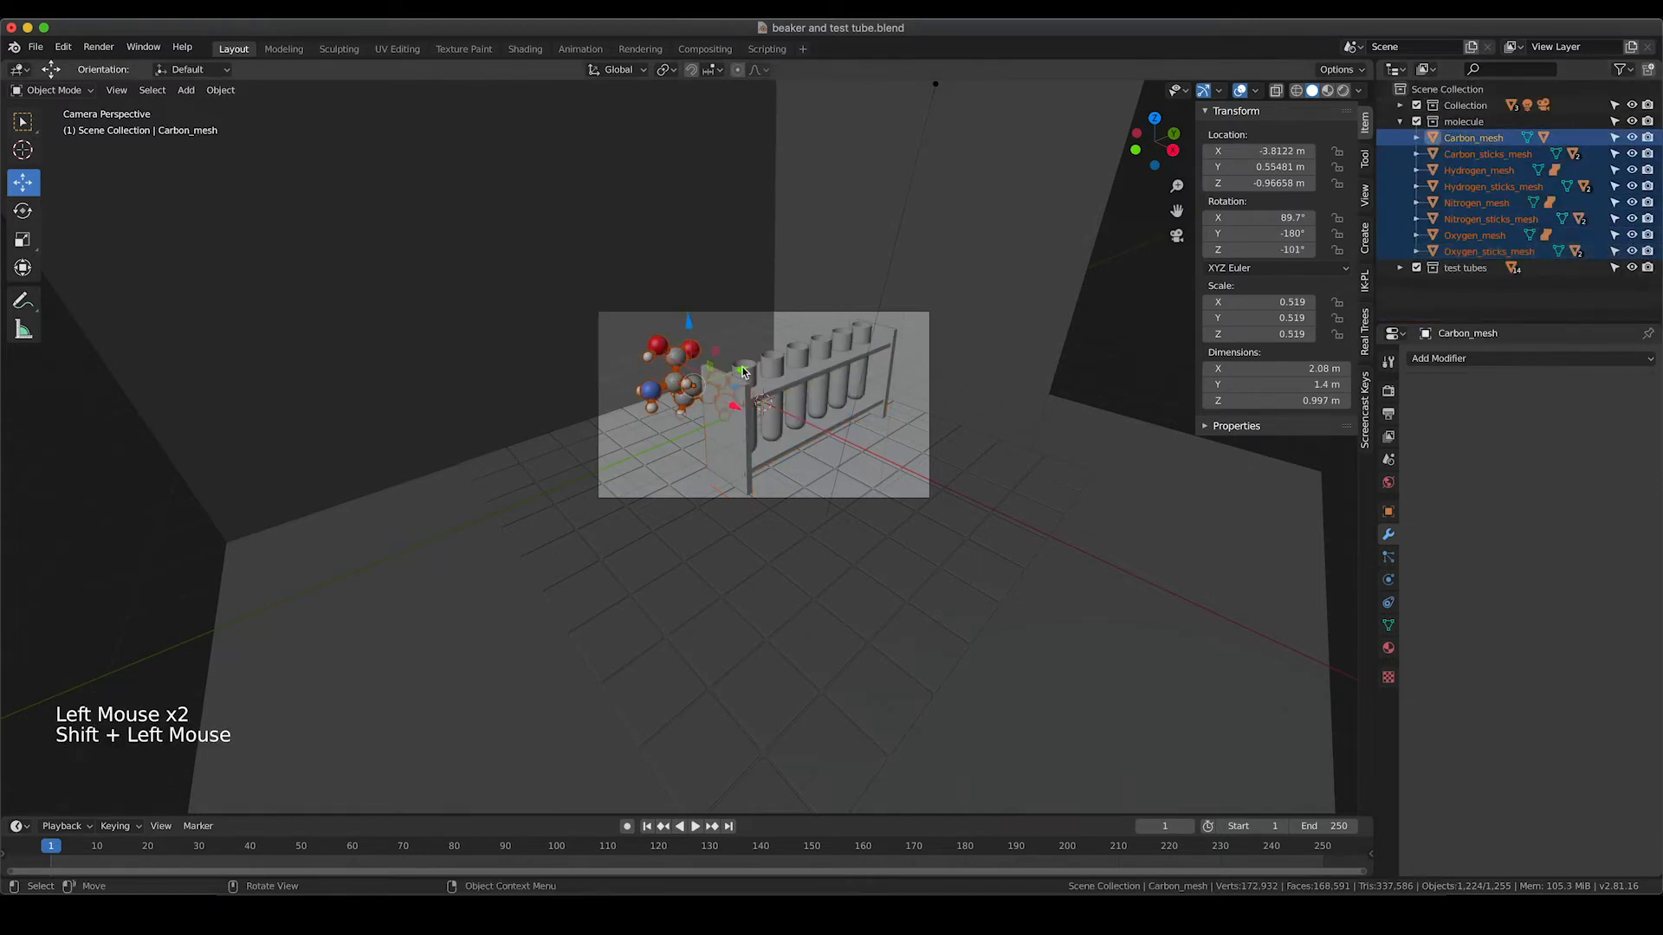
pyautogui.moveTo(735, 405); pyautogui.dragTo(739, 374)
pyautogui.press('r')
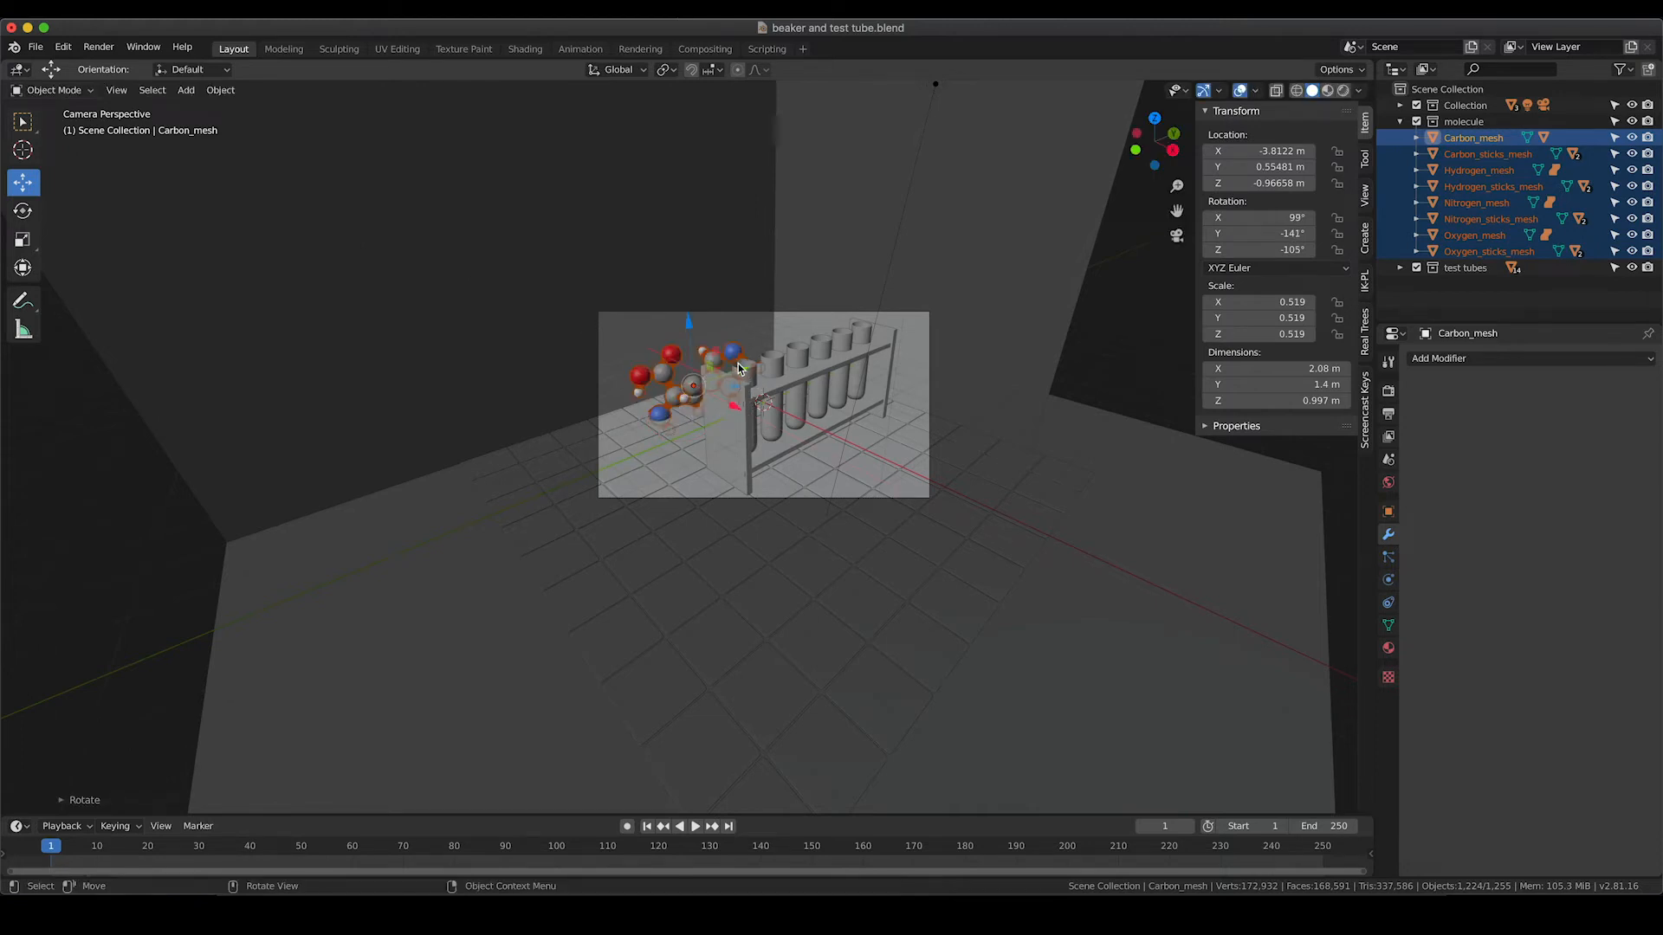
# Enlarge the molecule to a scale of about 0.644 and move it to about Y 1.28 m, Z -0.19 m
pyautogui.press('s')
pyautogui.click(695, 341)
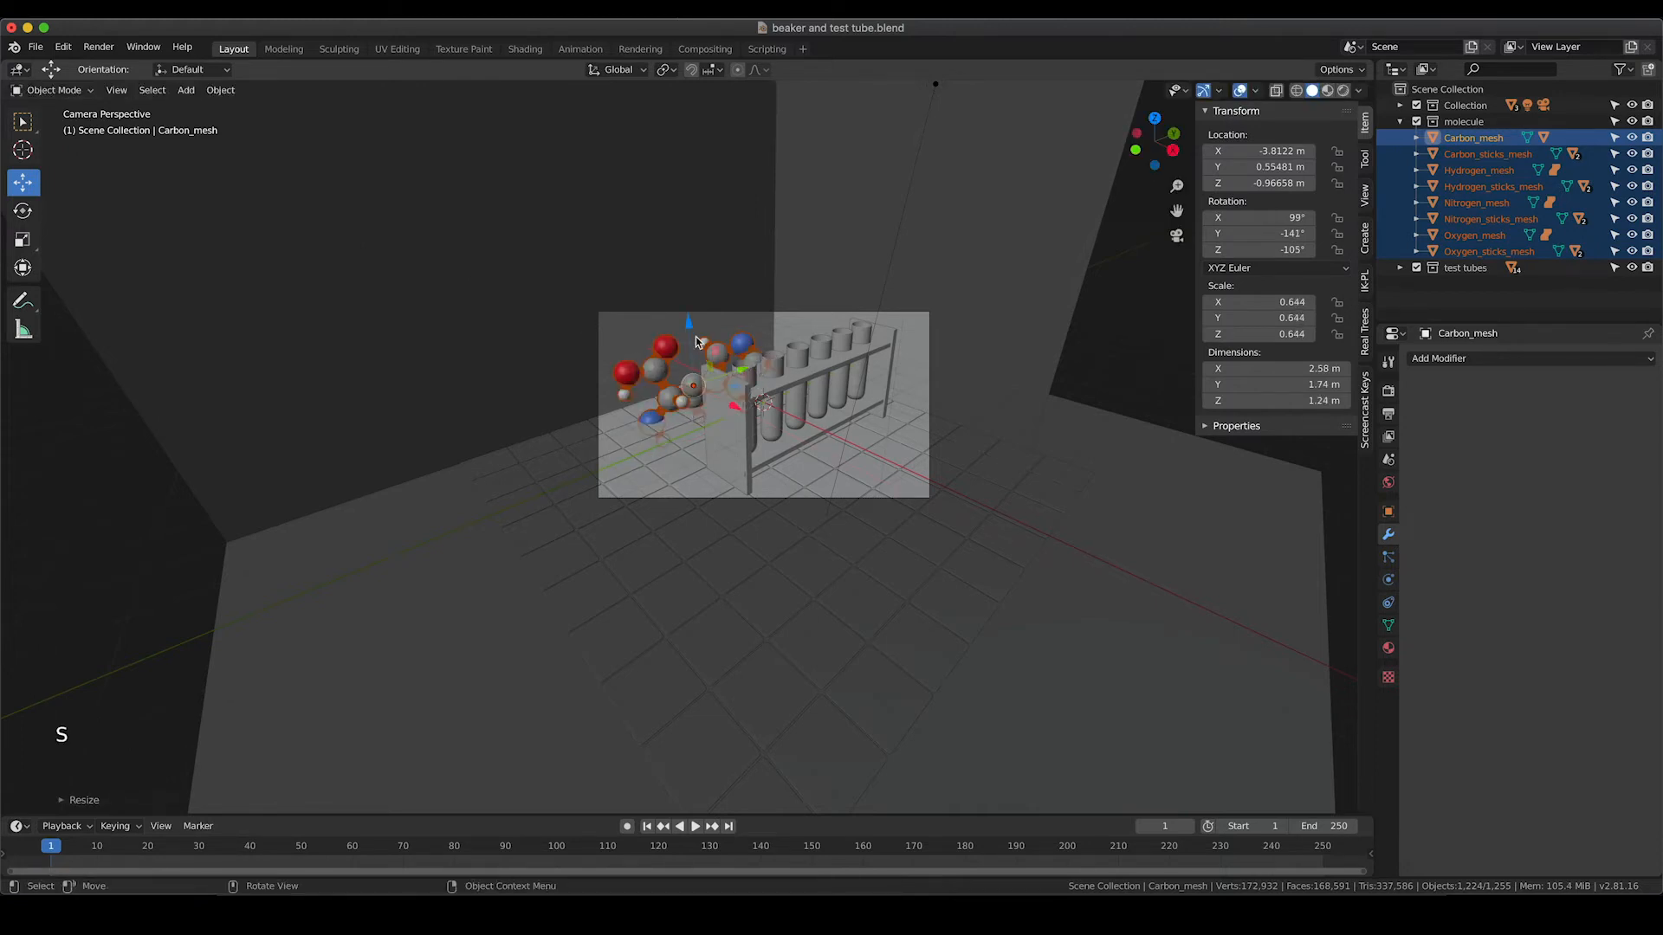
pyautogui.moveTo(690, 323); pyautogui.dragTo(752, 340)
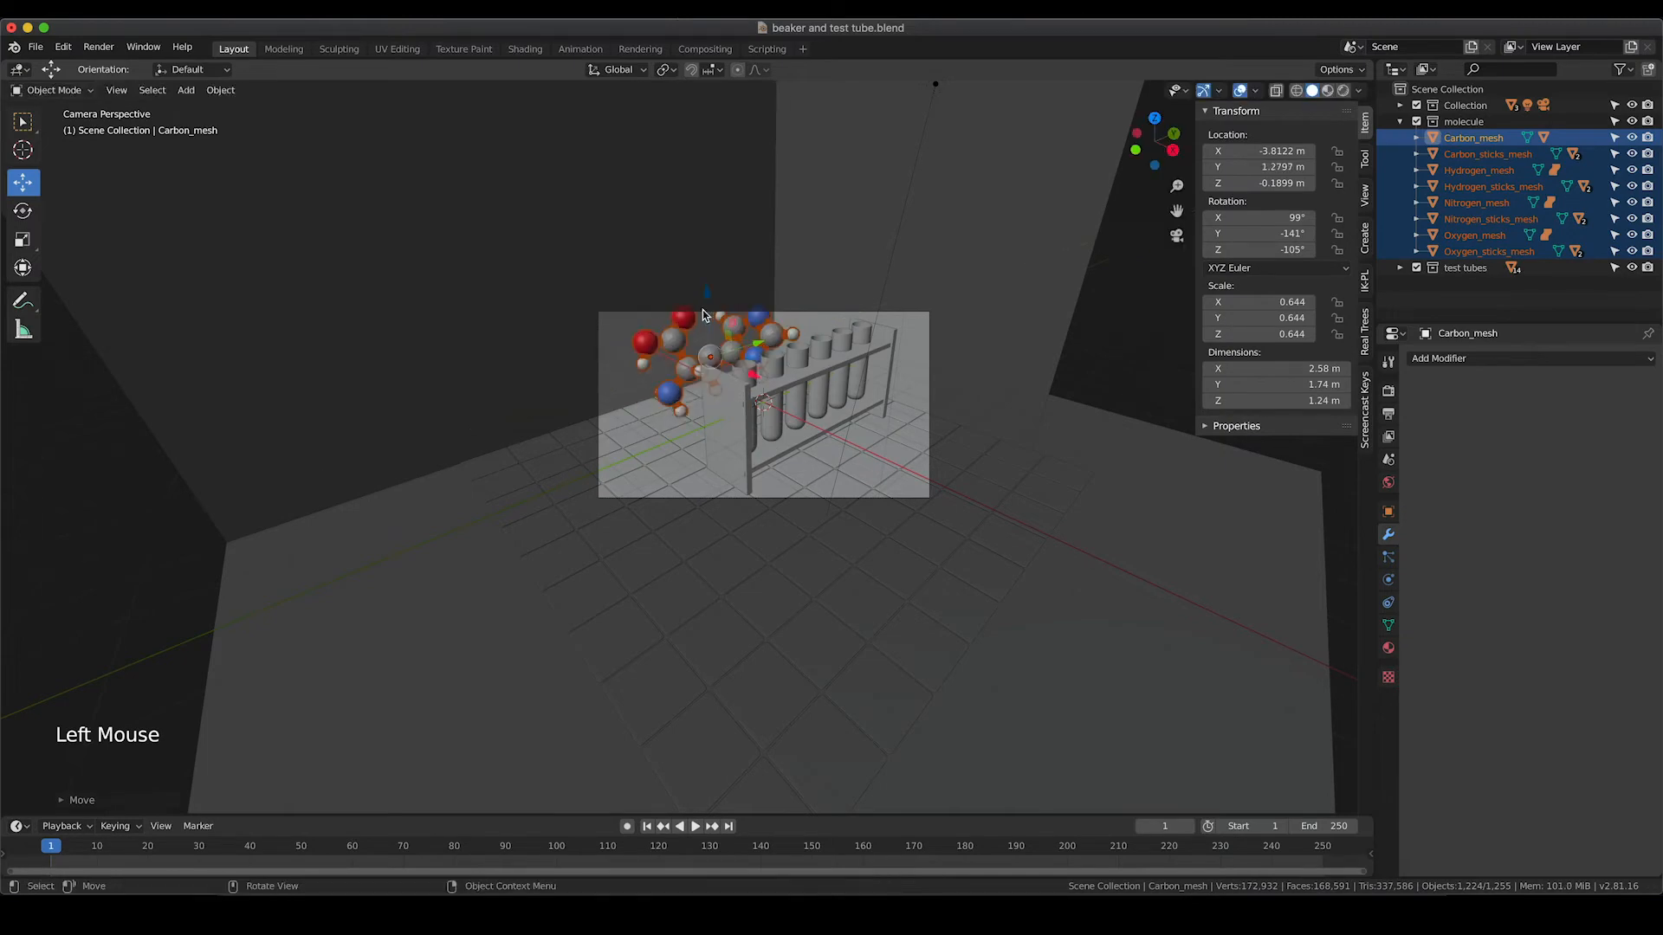
# Move the molecule to about X -4.20 m, Z -0.14 m and switch the camera view to rendered shading
pyautogui.moveTo(703, 310); pyautogui.dragTo(569, 405, button='middle')
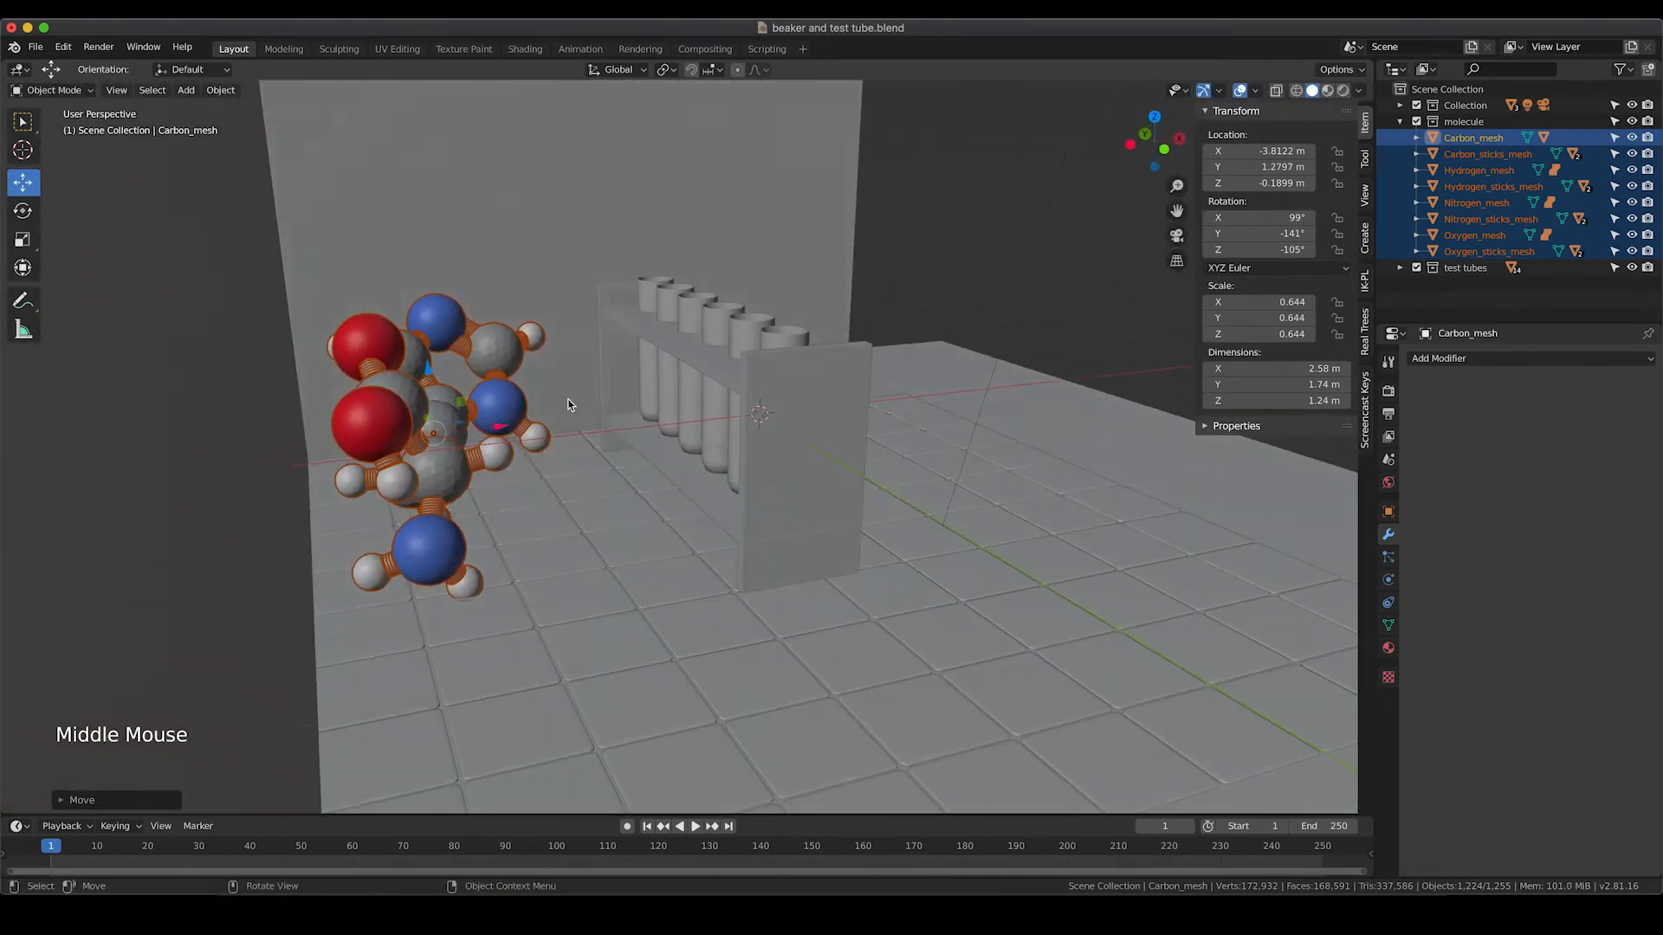
pyautogui.moveTo(499, 424)
pyautogui.mouseDown()
pyautogui.moveTo(460, 432)
pyautogui.moveTo(497, 433)
pyautogui.mouseUp()
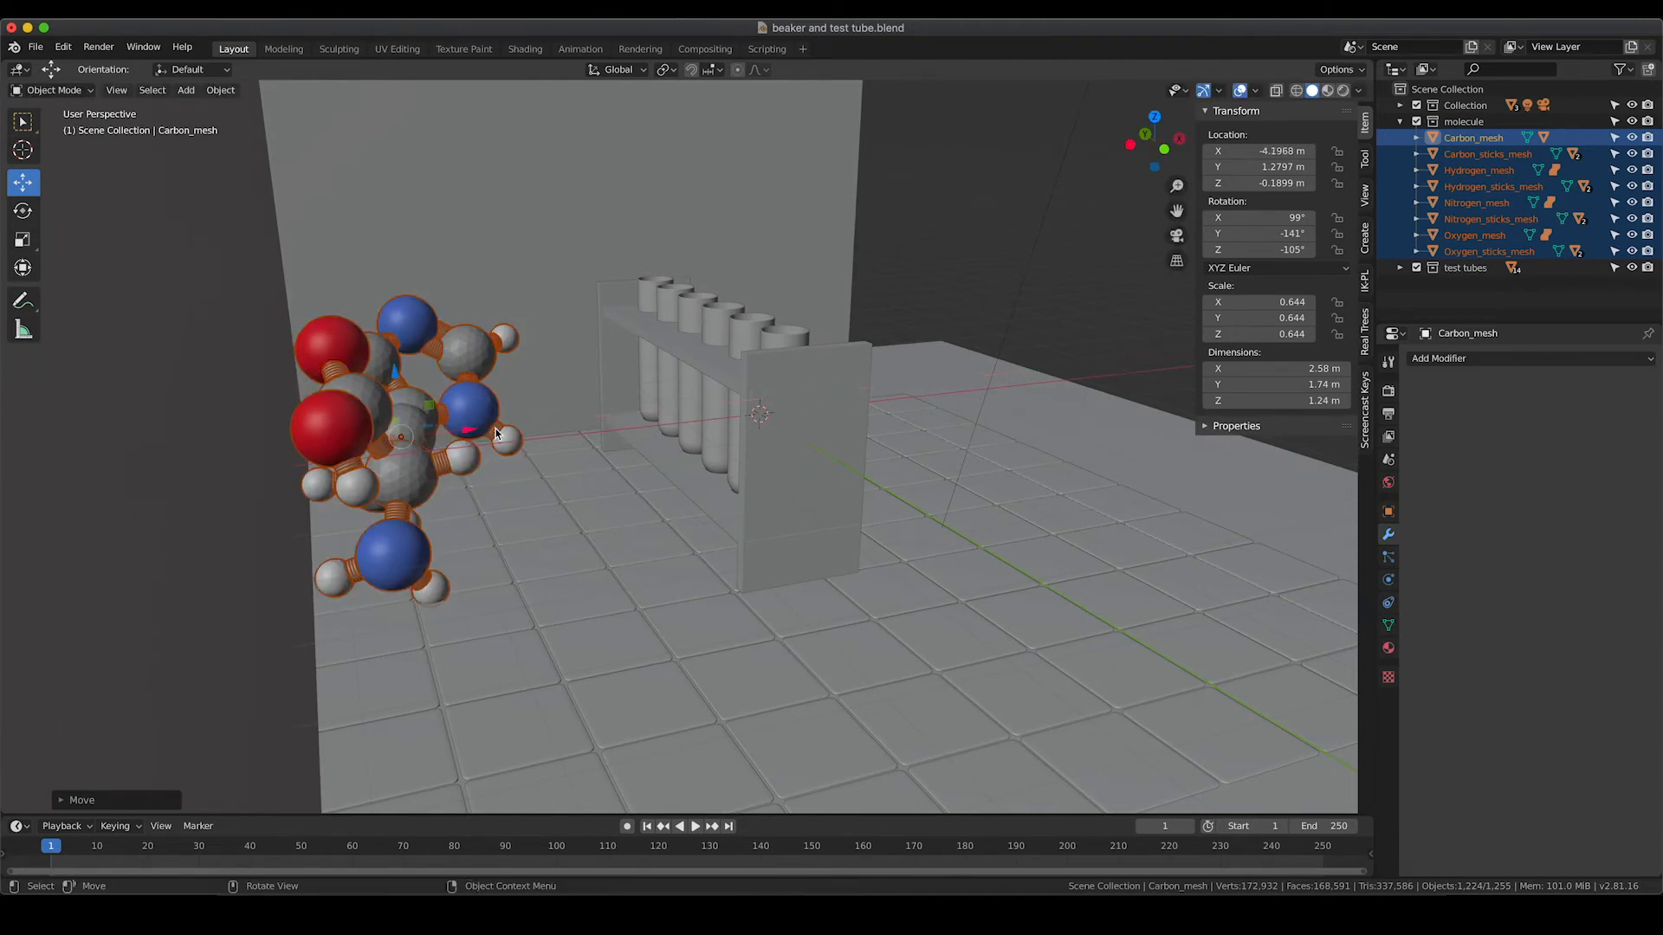
pyautogui.press('KP_0')
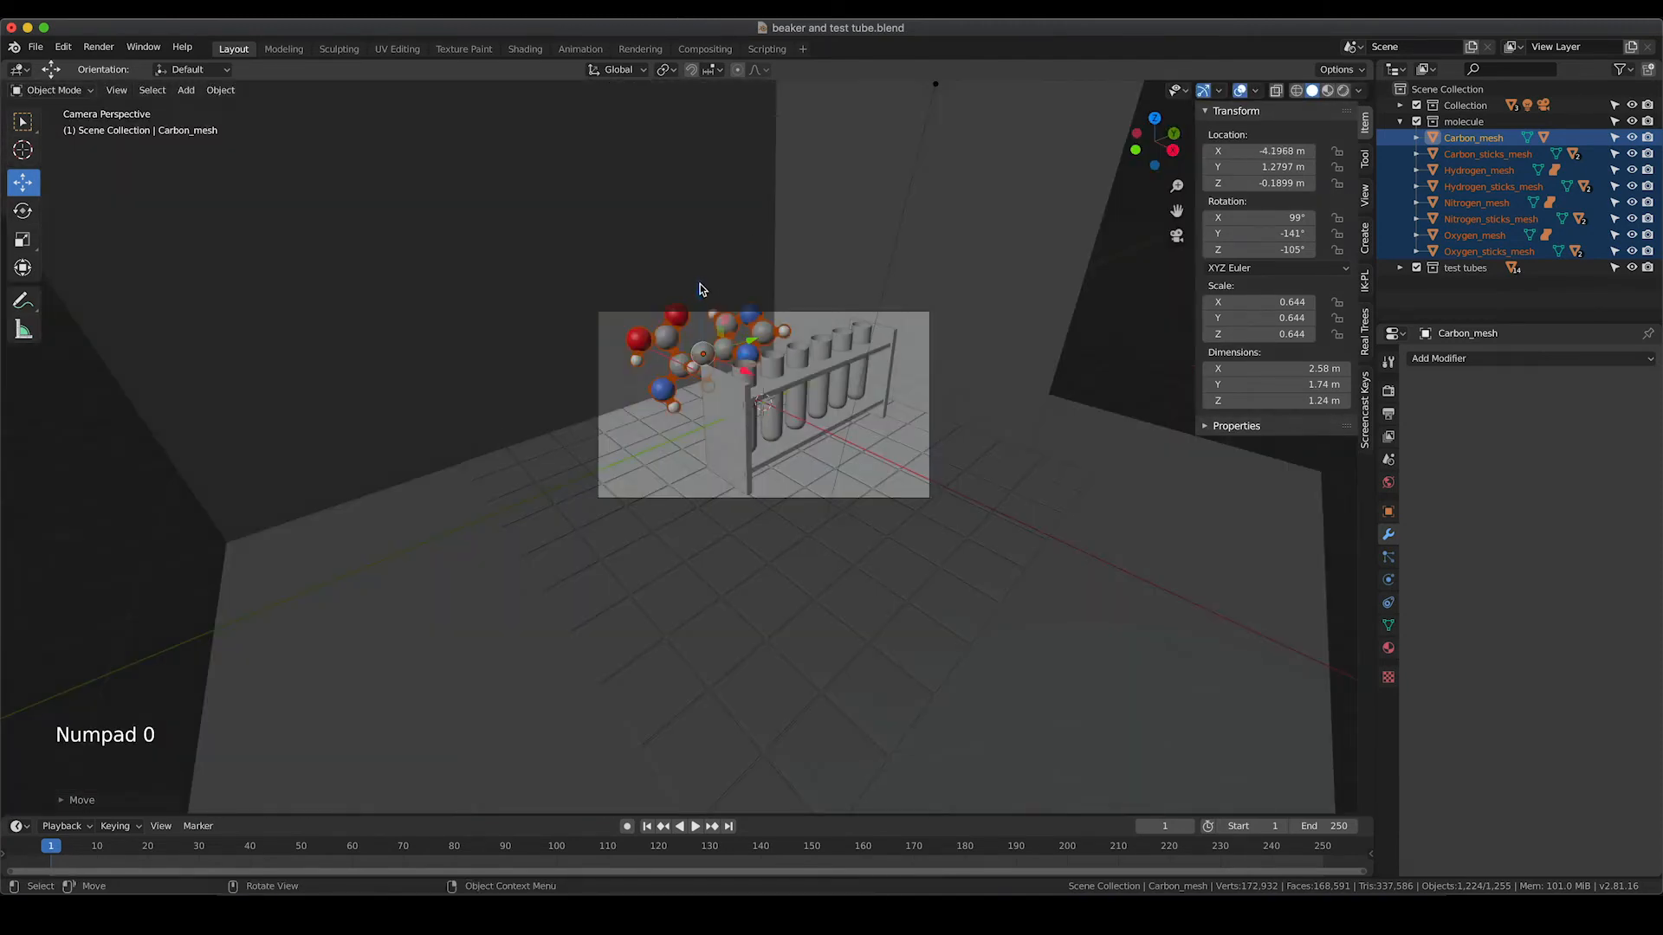
pyautogui.moveTo(700, 284); pyautogui.dragTo(703, 286)
pyautogui.press('z')
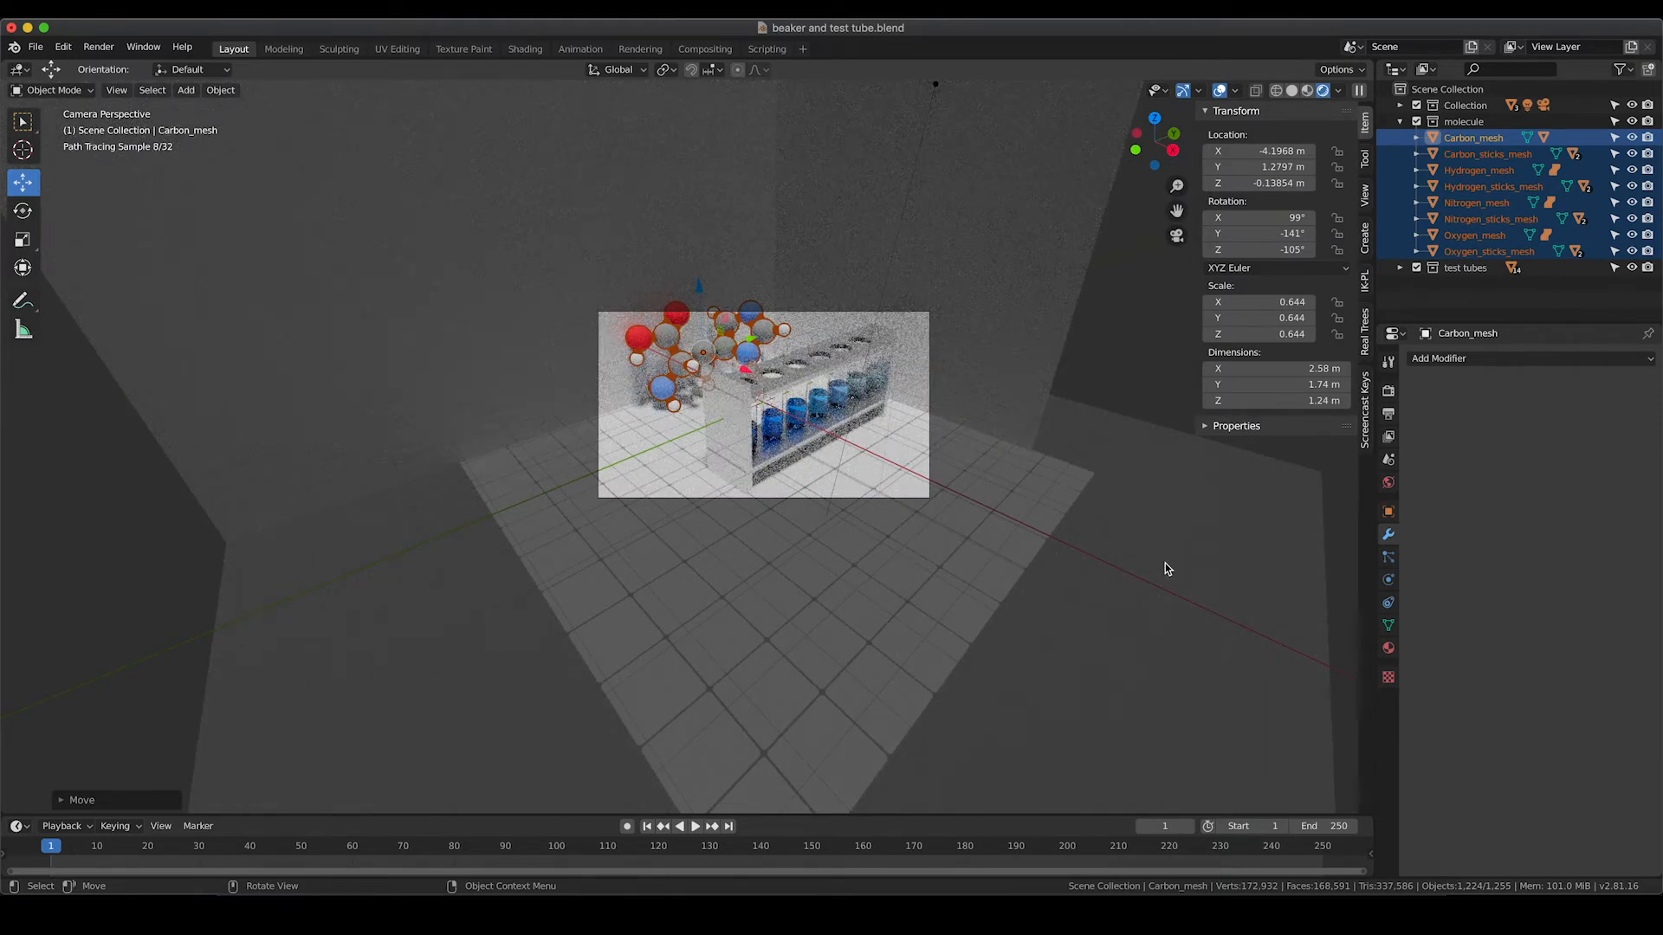
# Select the sun light above the rack and return the viewport to solid shading
pyautogui.click(1115, 537)
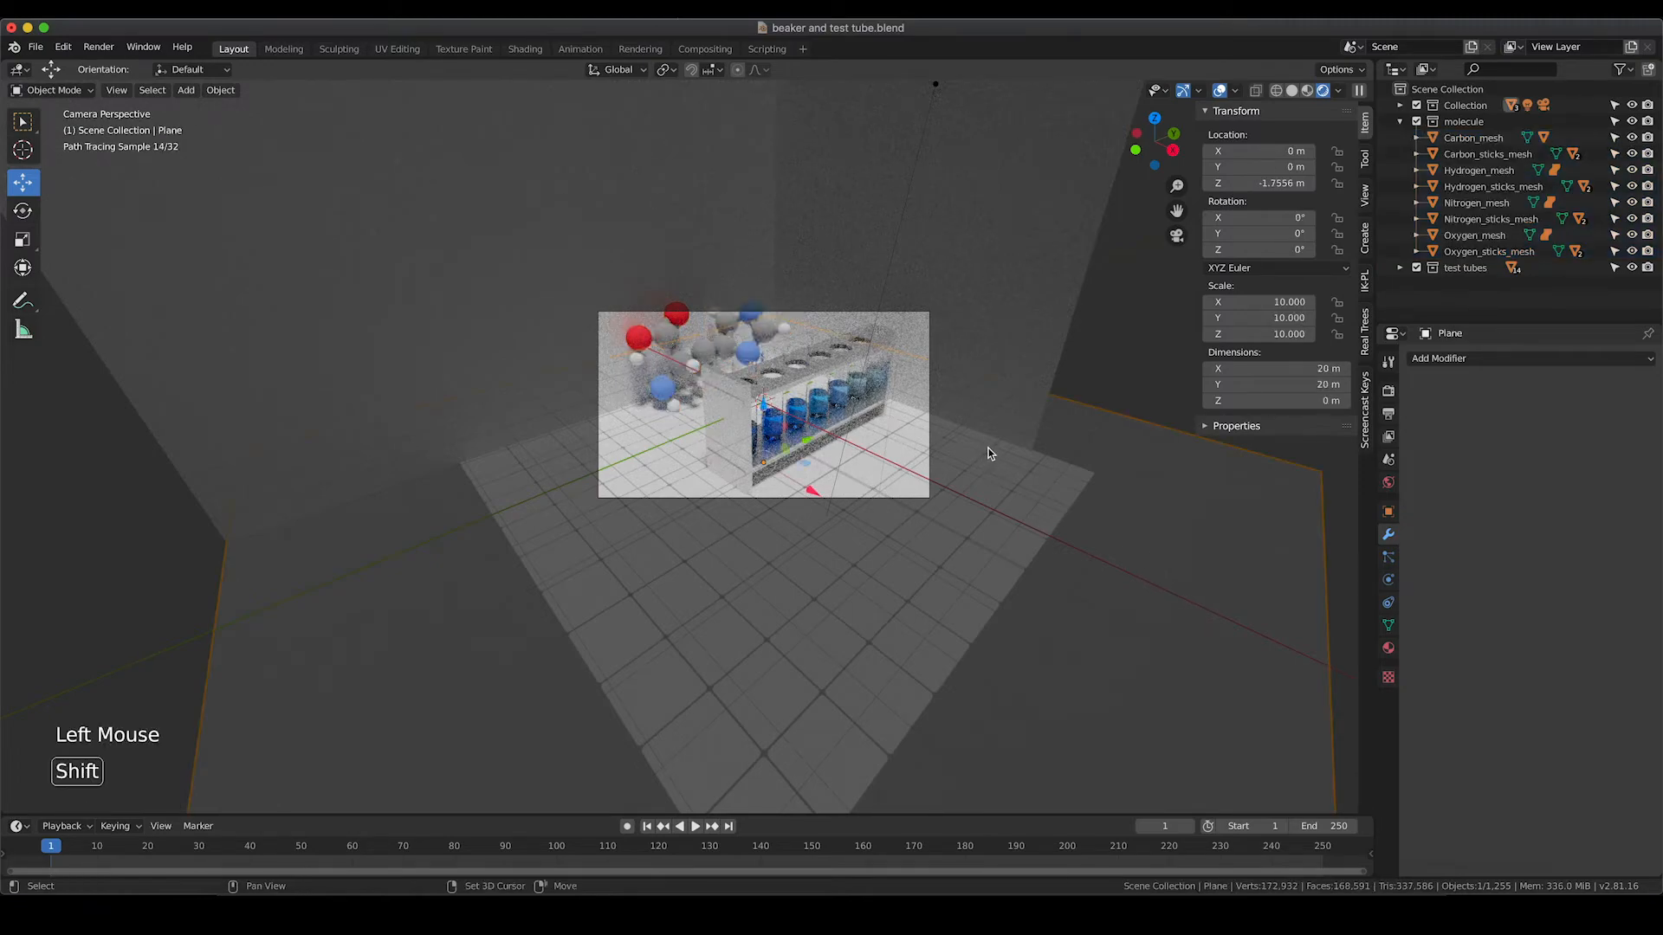
pyautogui.keyDown('shift'); pyautogui.moveTo(987, 453); pyautogui.dragTo(920, 493, button='middle'); pyautogui.keyUp('shift')
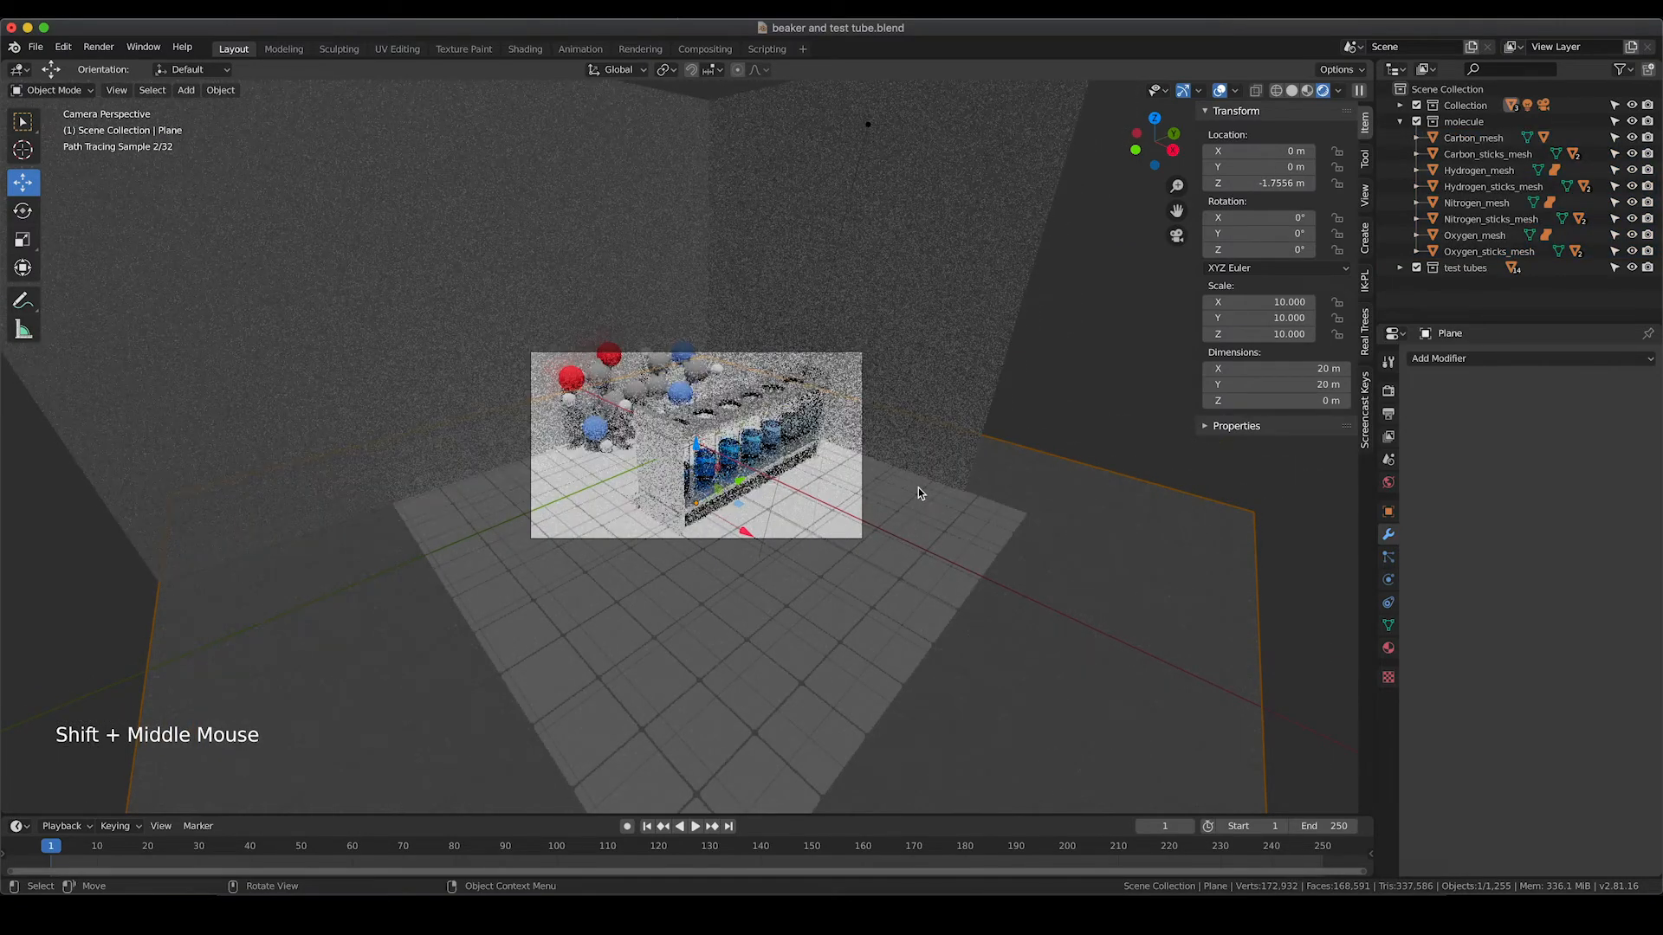
pyautogui.click(867, 124)
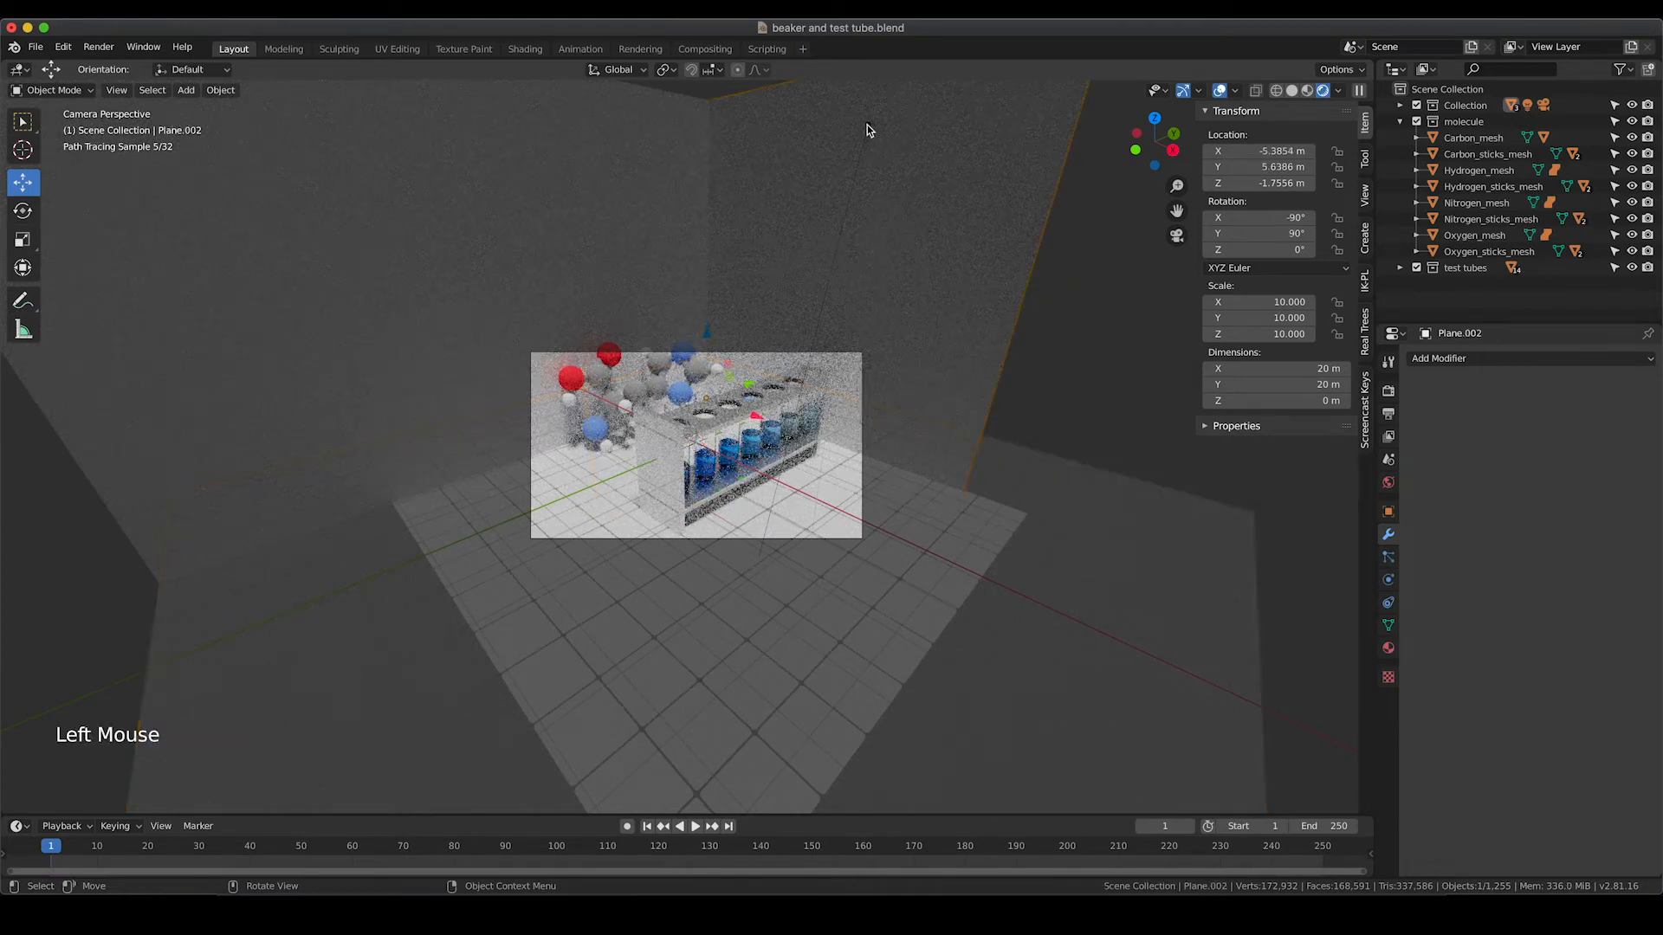
pyautogui.click(866, 125)
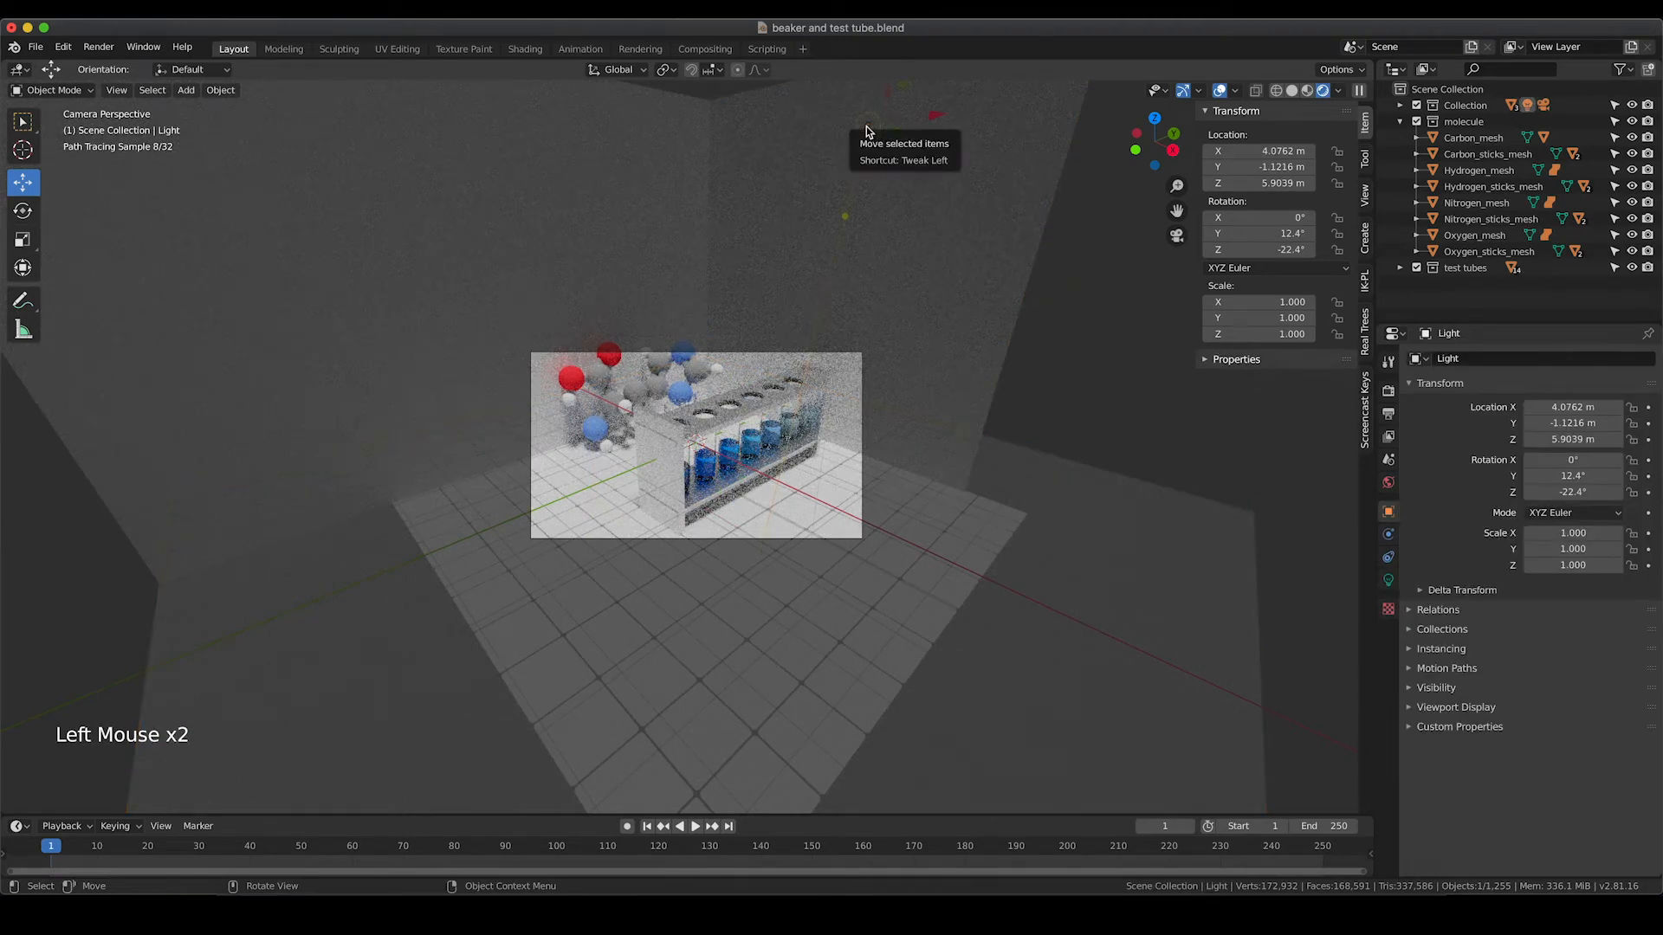
pyautogui.press('z')
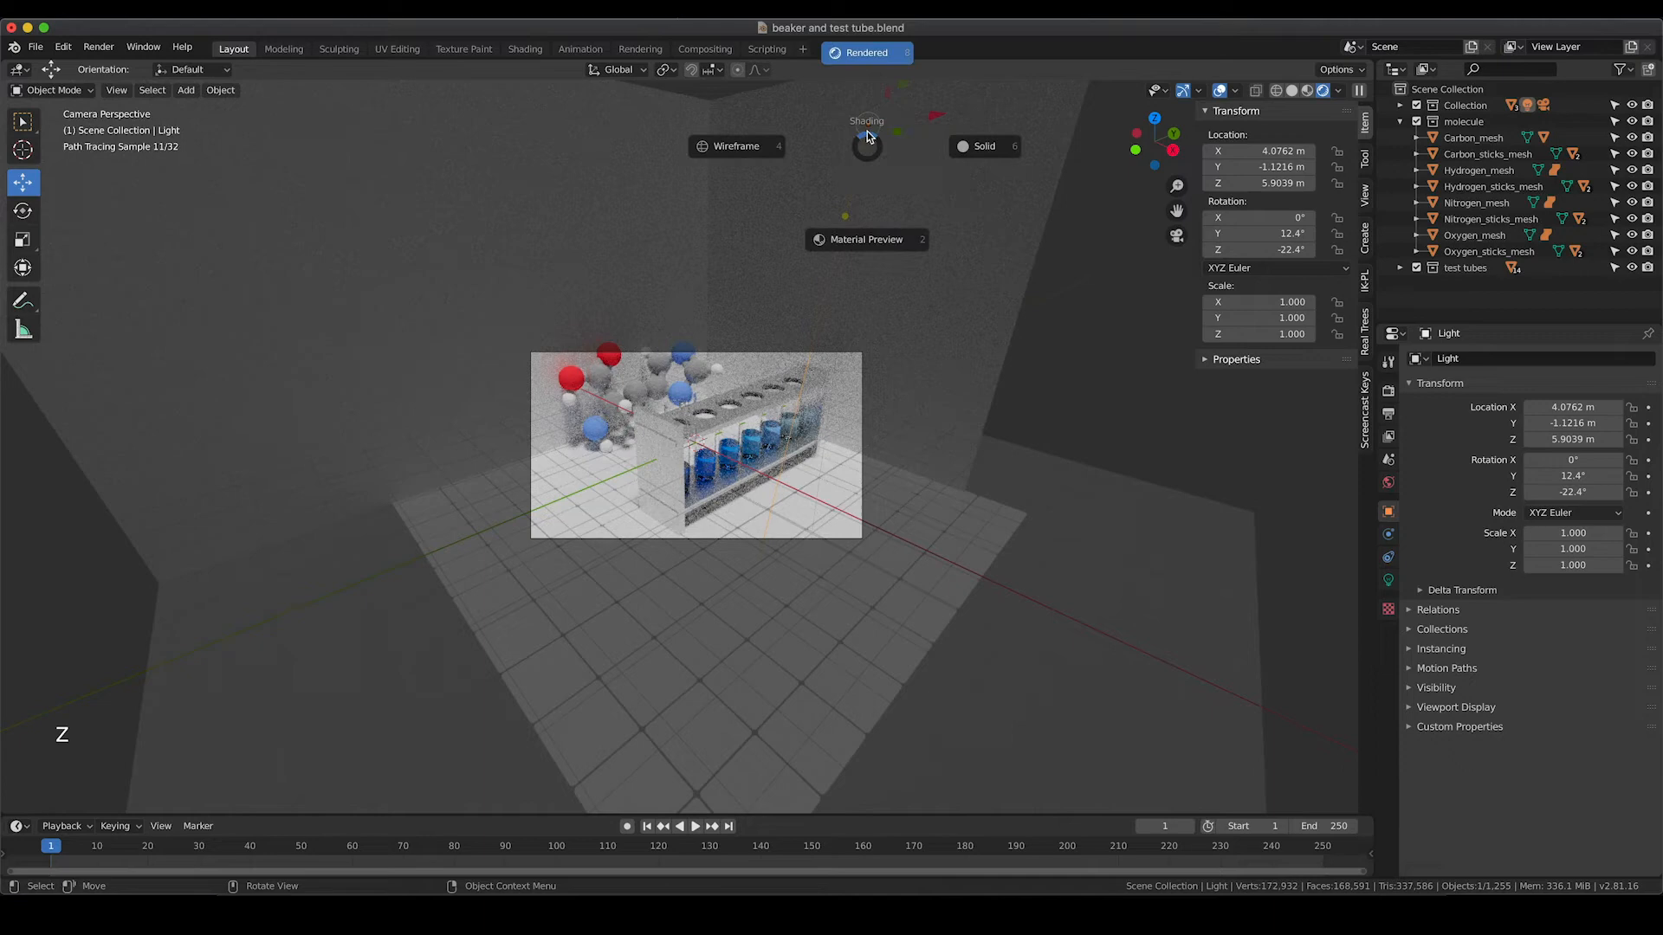
pyautogui.click(977, 146)
pyautogui.scroll(-4, 804, 284)
pyautogui.moveTo(803, 284); pyautogui.dragTo(812, 443, button='middle')
pyautogui.scroll(-4, 751, 295)
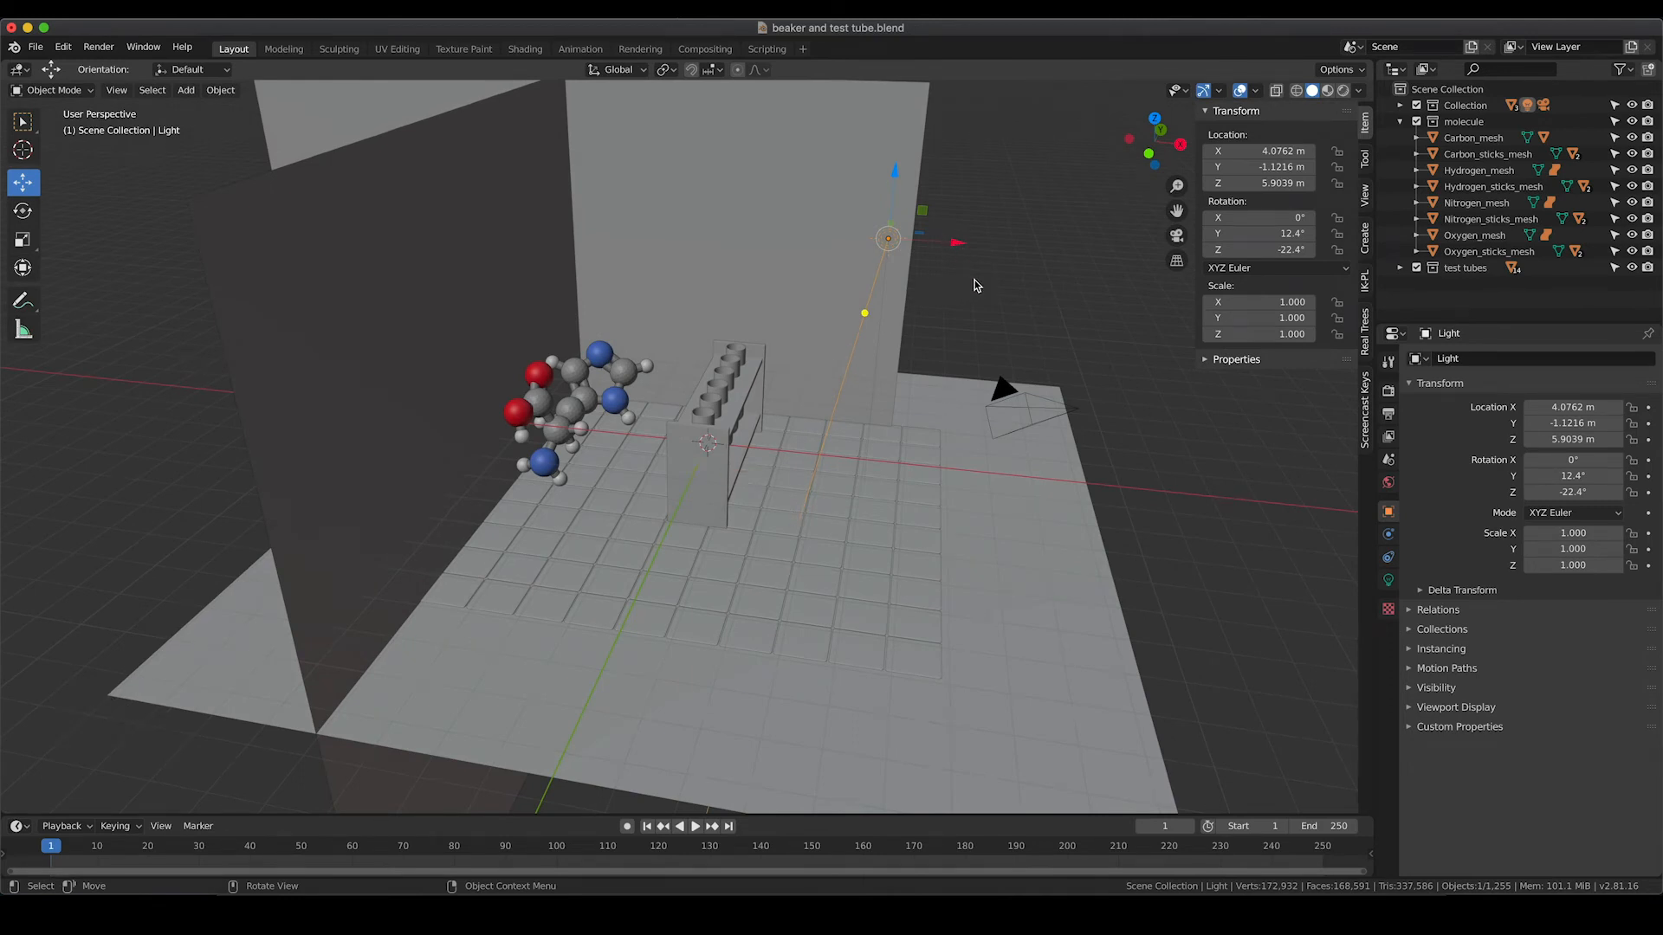
pyautogui.moveTo(975, 279); pyautogui.dragTo(580, 170, button='middle')
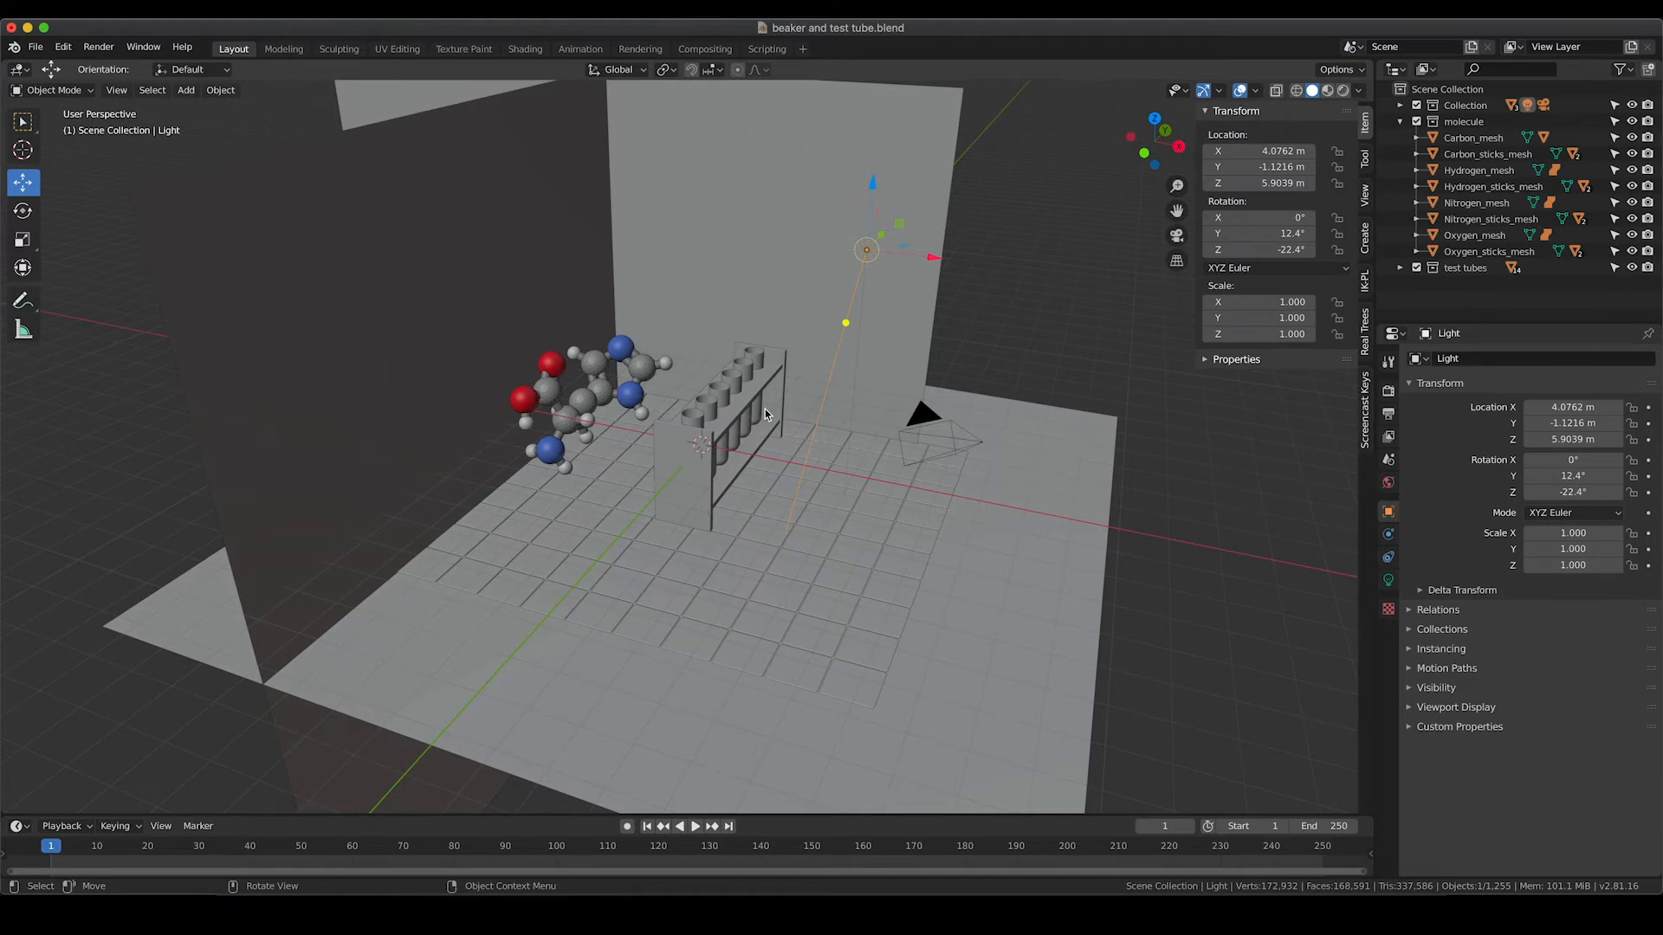
# Rotate the sun light to about X 10.9°, Y -14.3°, Z -22.6° and return to the camera view
pyautogui.press('super+z')
pyautogui.press('super+z')
pyautogui.doubleClick(882, 225)
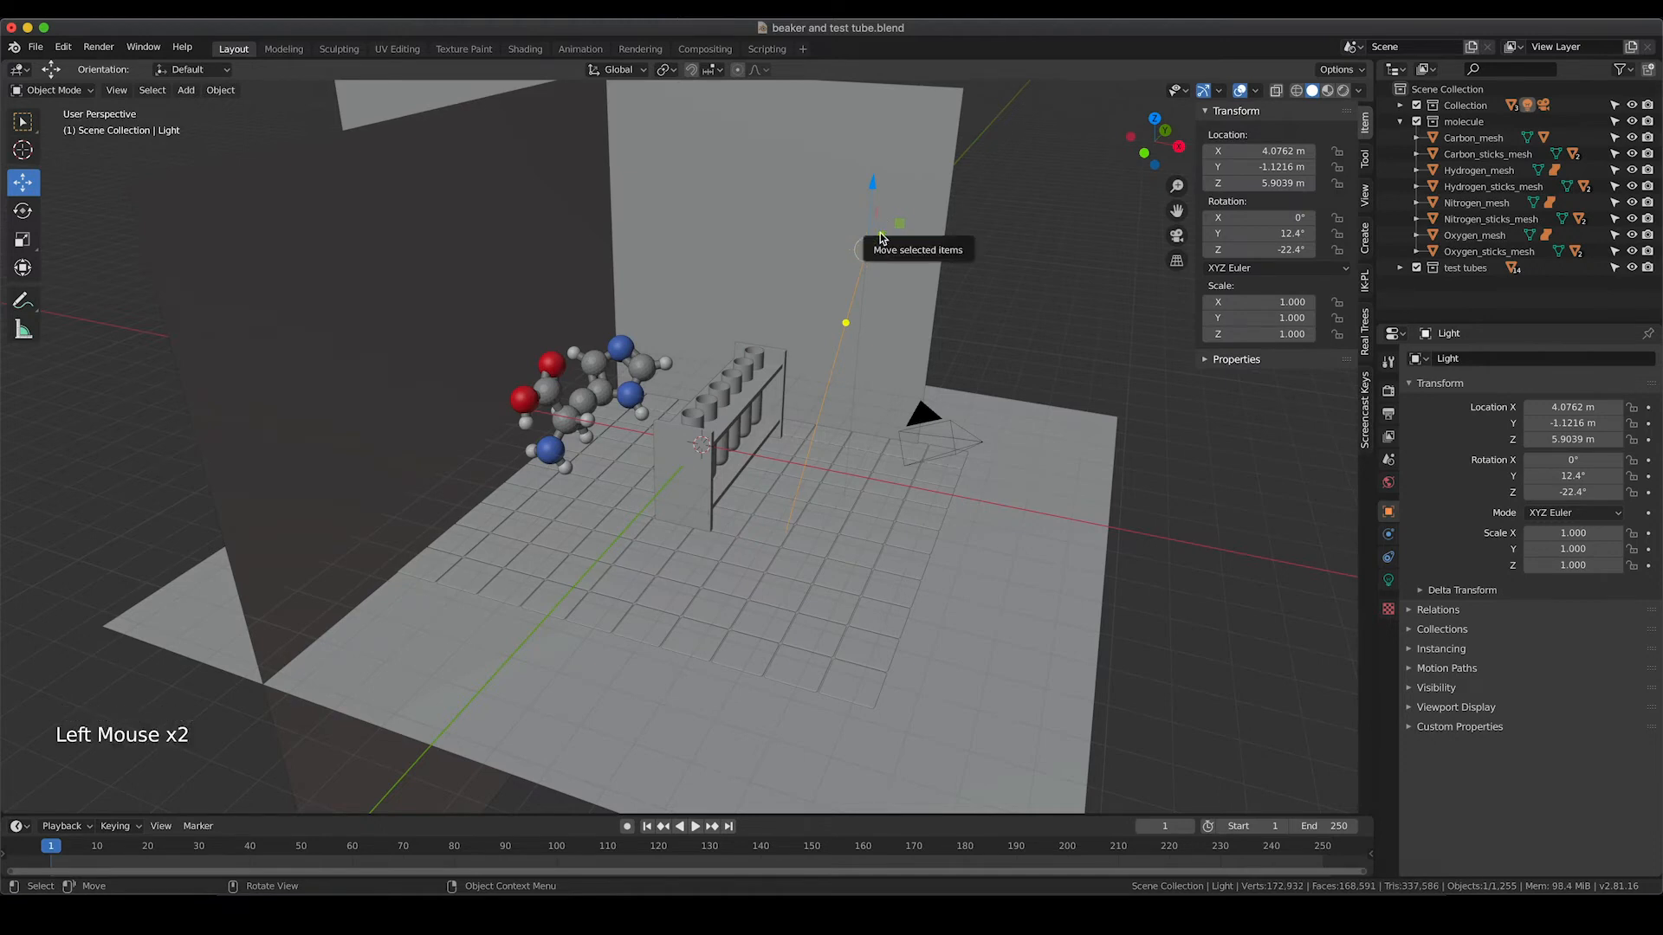
pyautogui.moveTo(881, 239)
pyautogui.mouseDown()
pyautogui.moveTo(868, 224)
pyautogui.moveTo(863, 250)
pyautogui.mouseUp()
pyautogui.press('r')
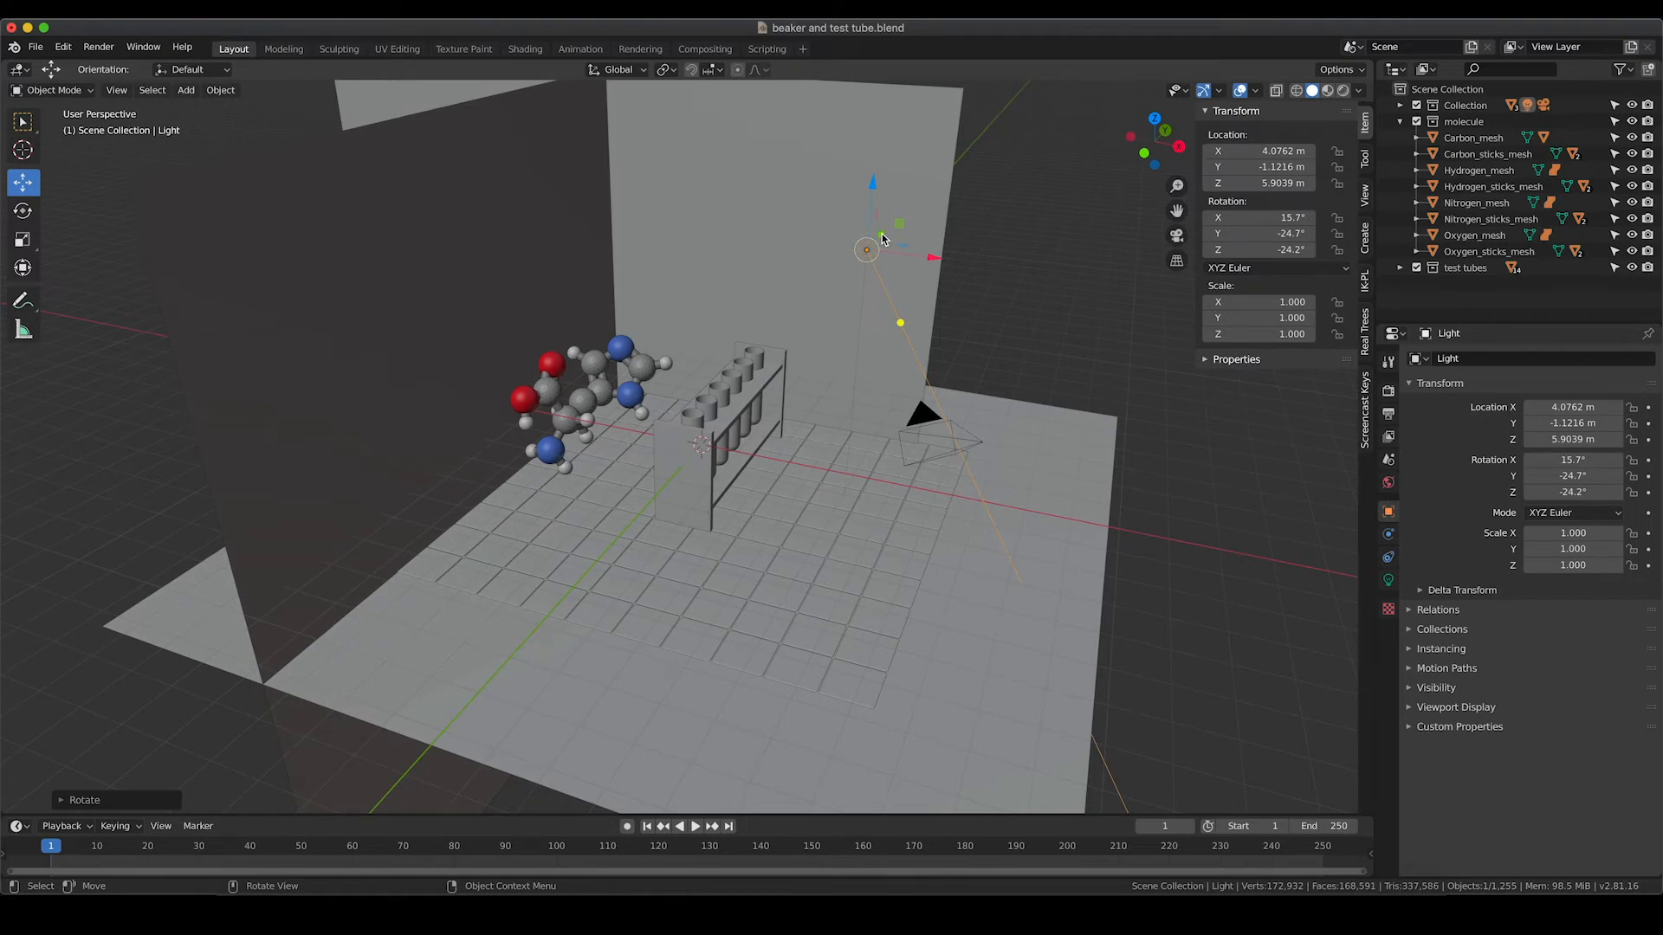
pyautogui.moveTo(881, 232); pyautogui.dragTo(942, 568)
pyautogui.press('KP_0')
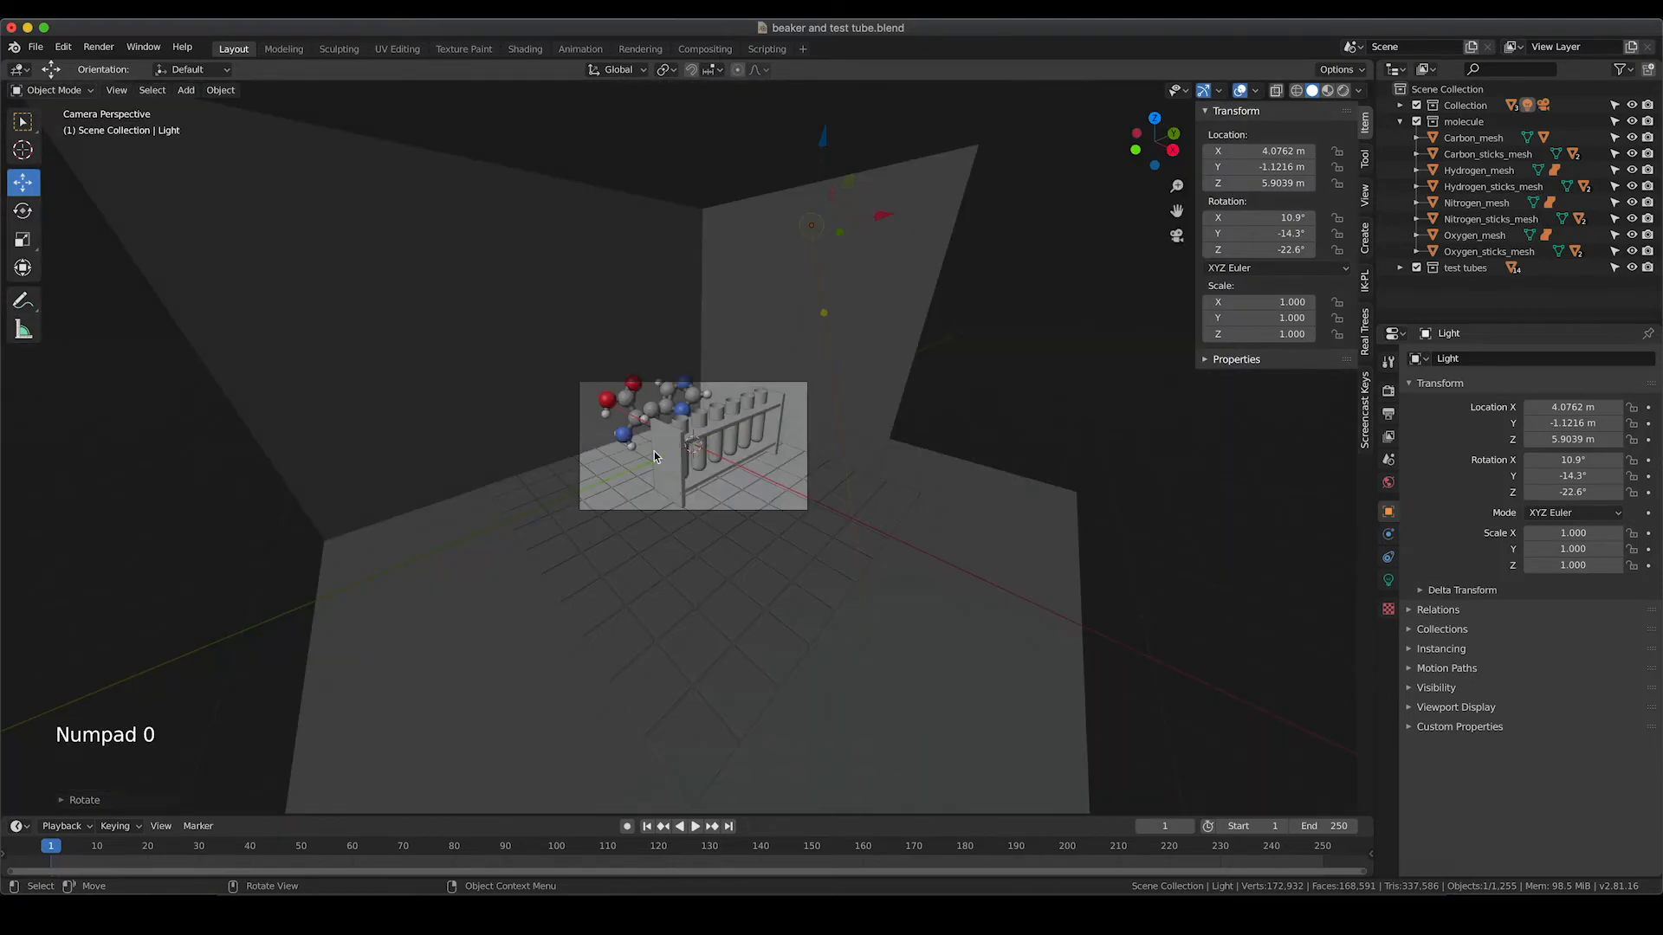
# Preview the rendered camera view and examine the light and shadows on the rack, tubes and floor
pyautogui.scroll(4, 645, 483)
pyautogui.press('z')
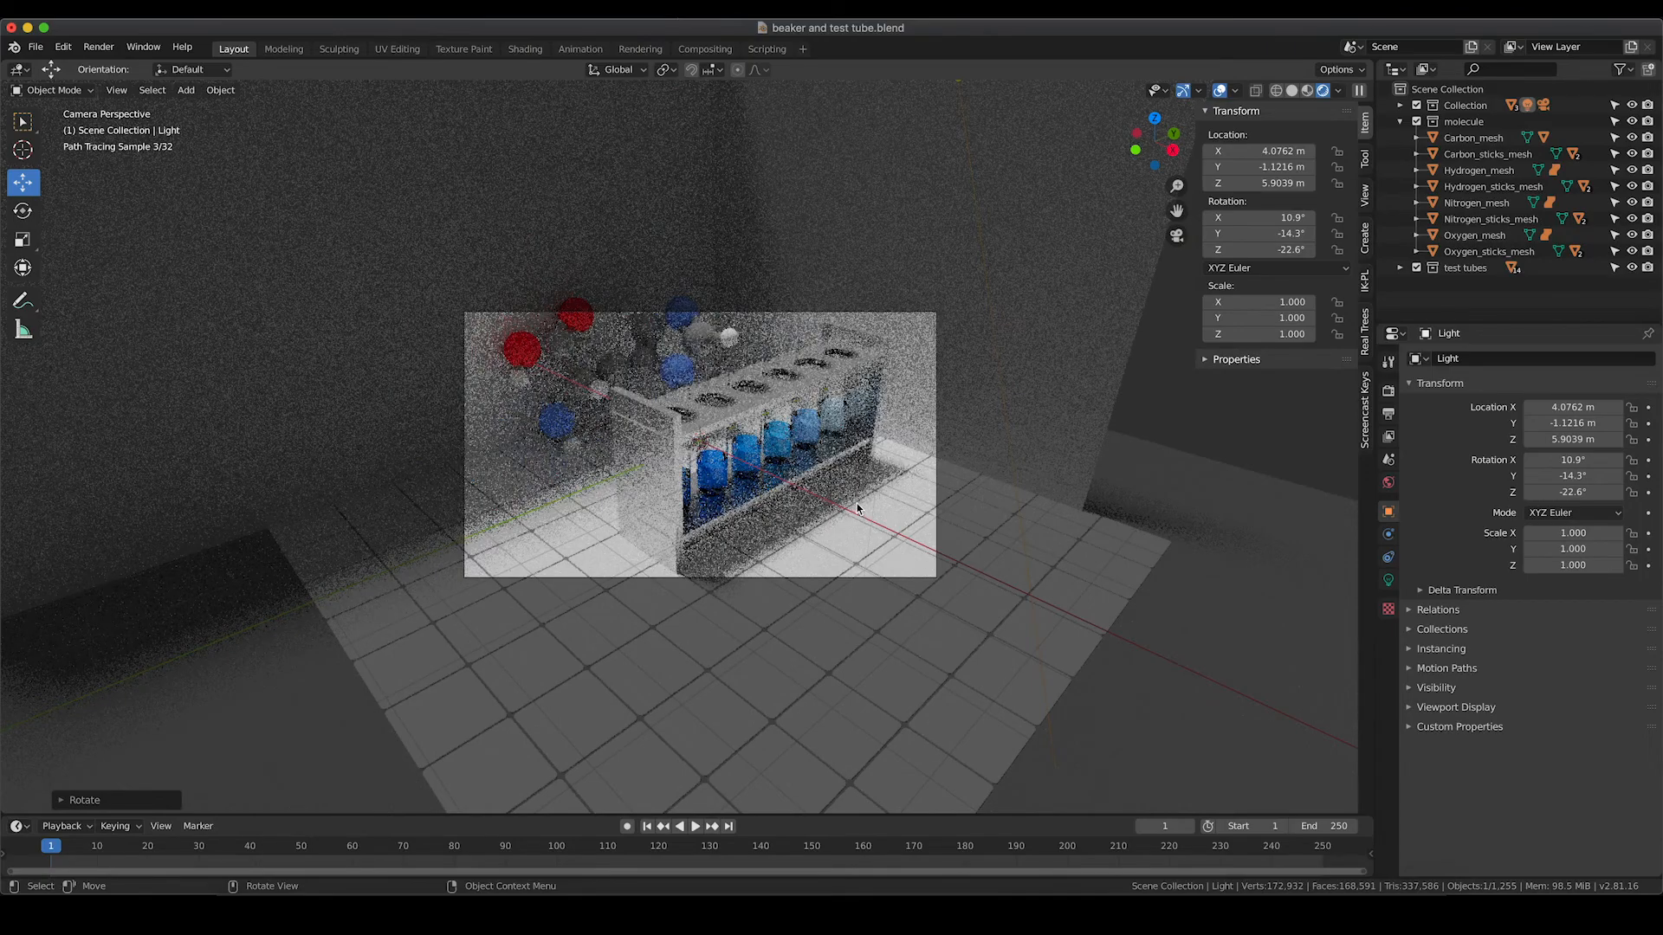
pyautogui.scroll(3, 856, 506)
pyautogui.moveTo(857, 509)
pyautogui.keyDown('shift'); pyautogui.mouseDown(button='middle')
pyautogui.moveTo(868, 521)
pyautogui.moveTo(728, 476)
pyautogui.mouseUp(button='middle'); pyautogui.keyUp('shift')
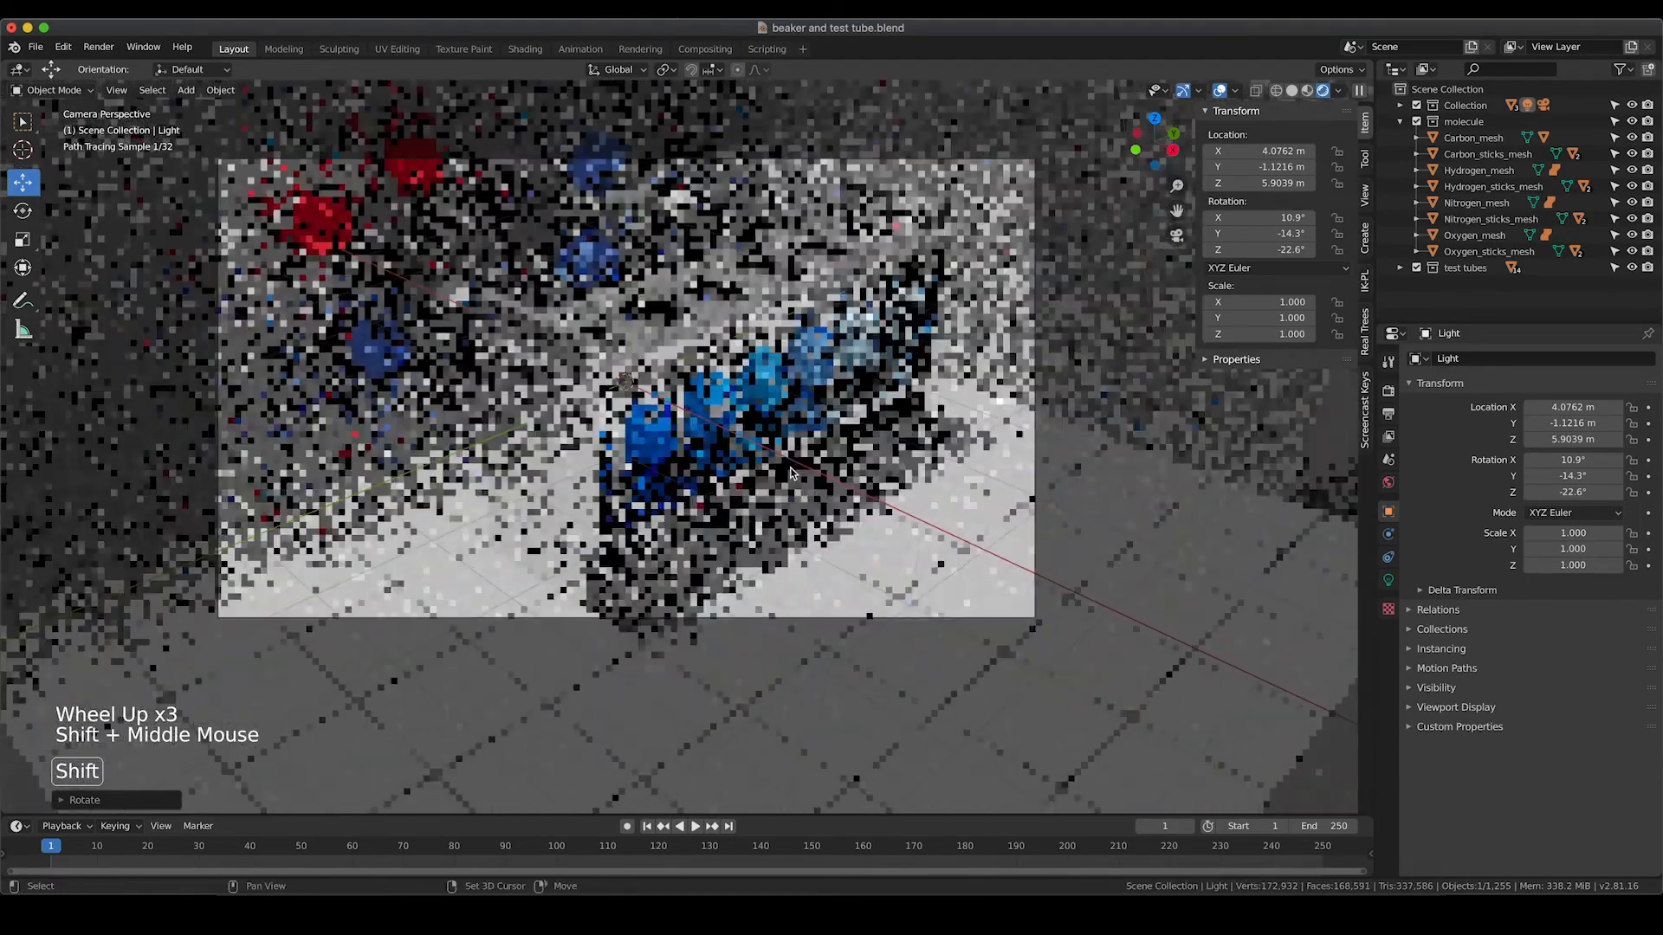
pyautogui.scroll(3, 728, 476)
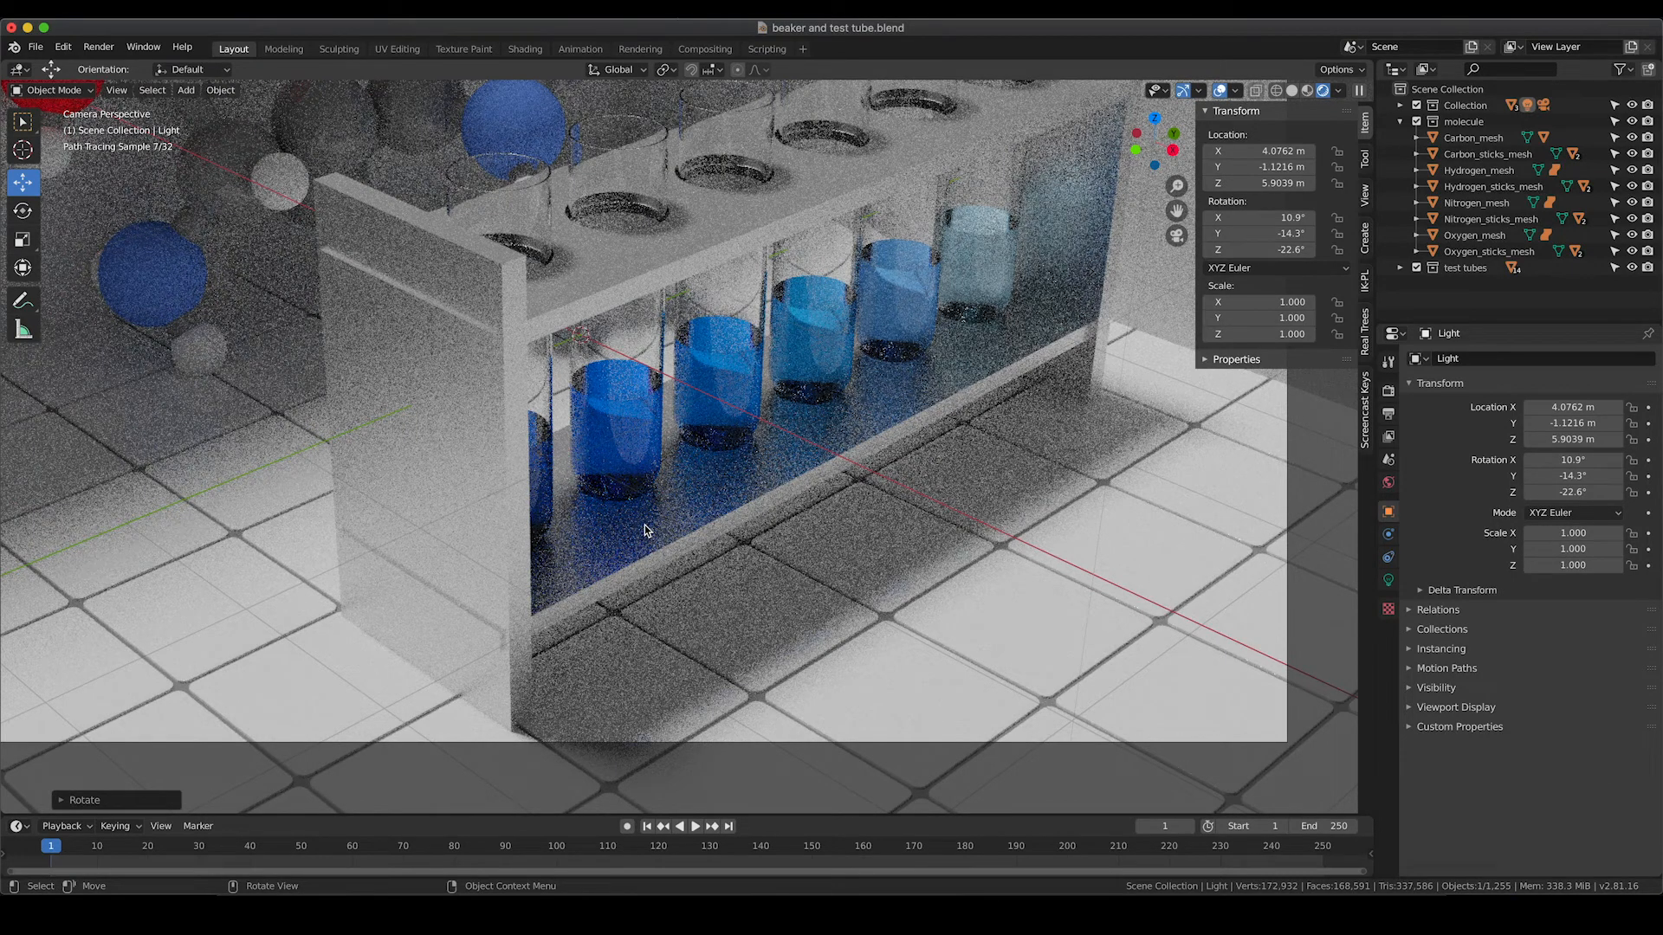
pyautogui.scroll(-4, 644, 530)
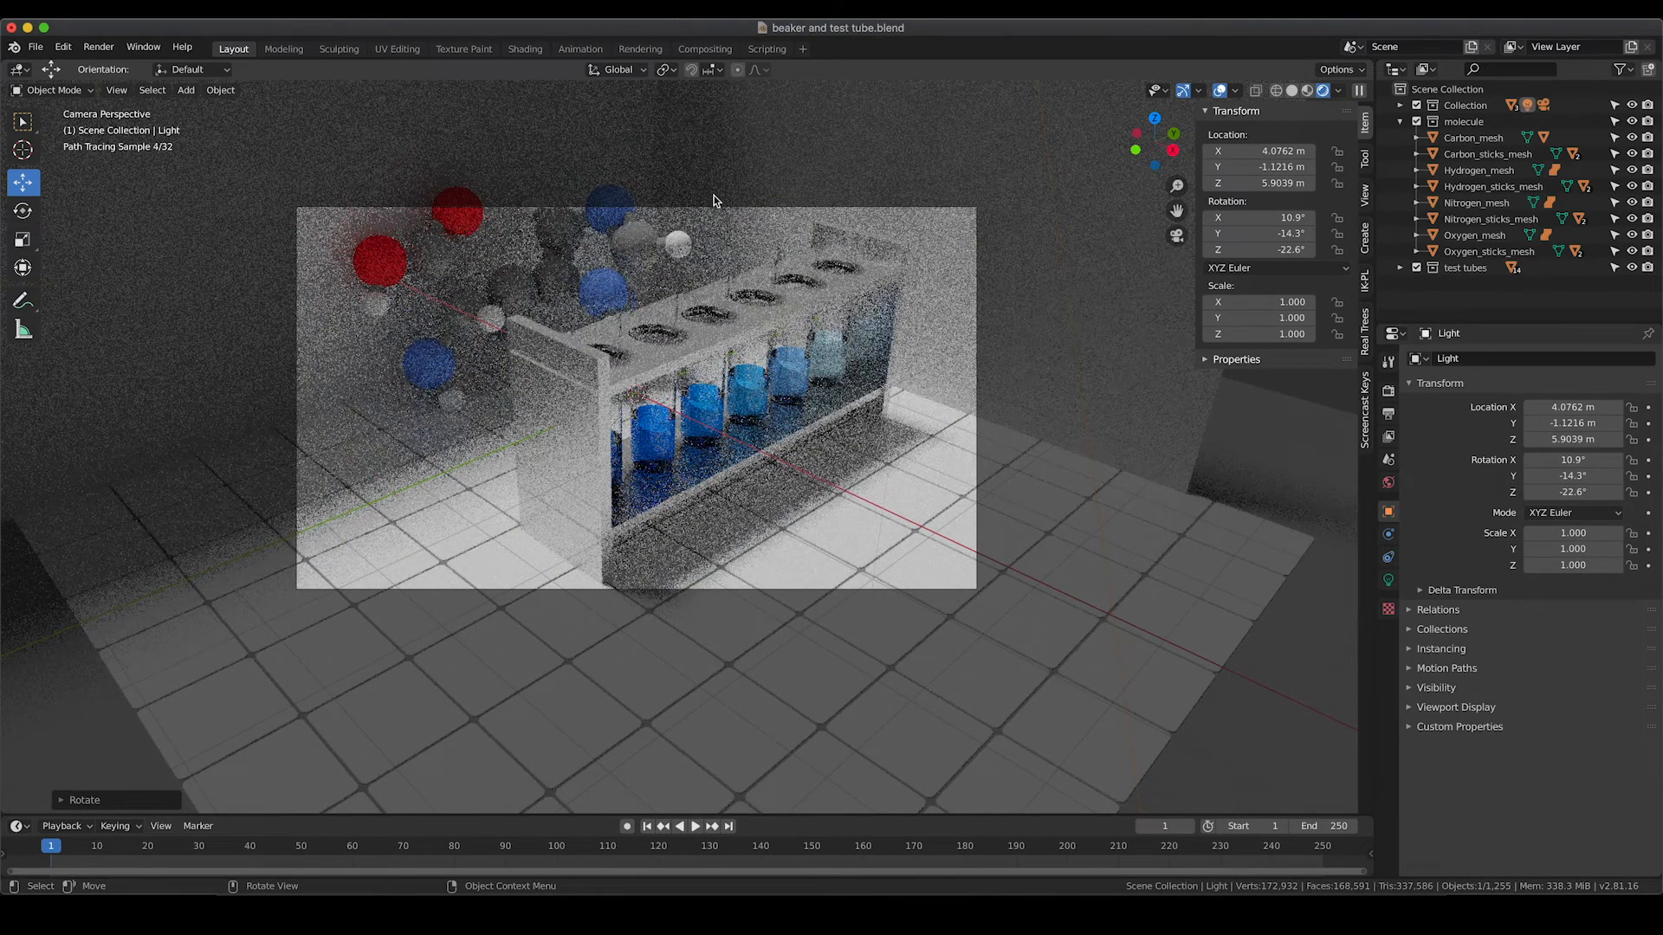
pyautogui.scroll(-3, 699, 396)
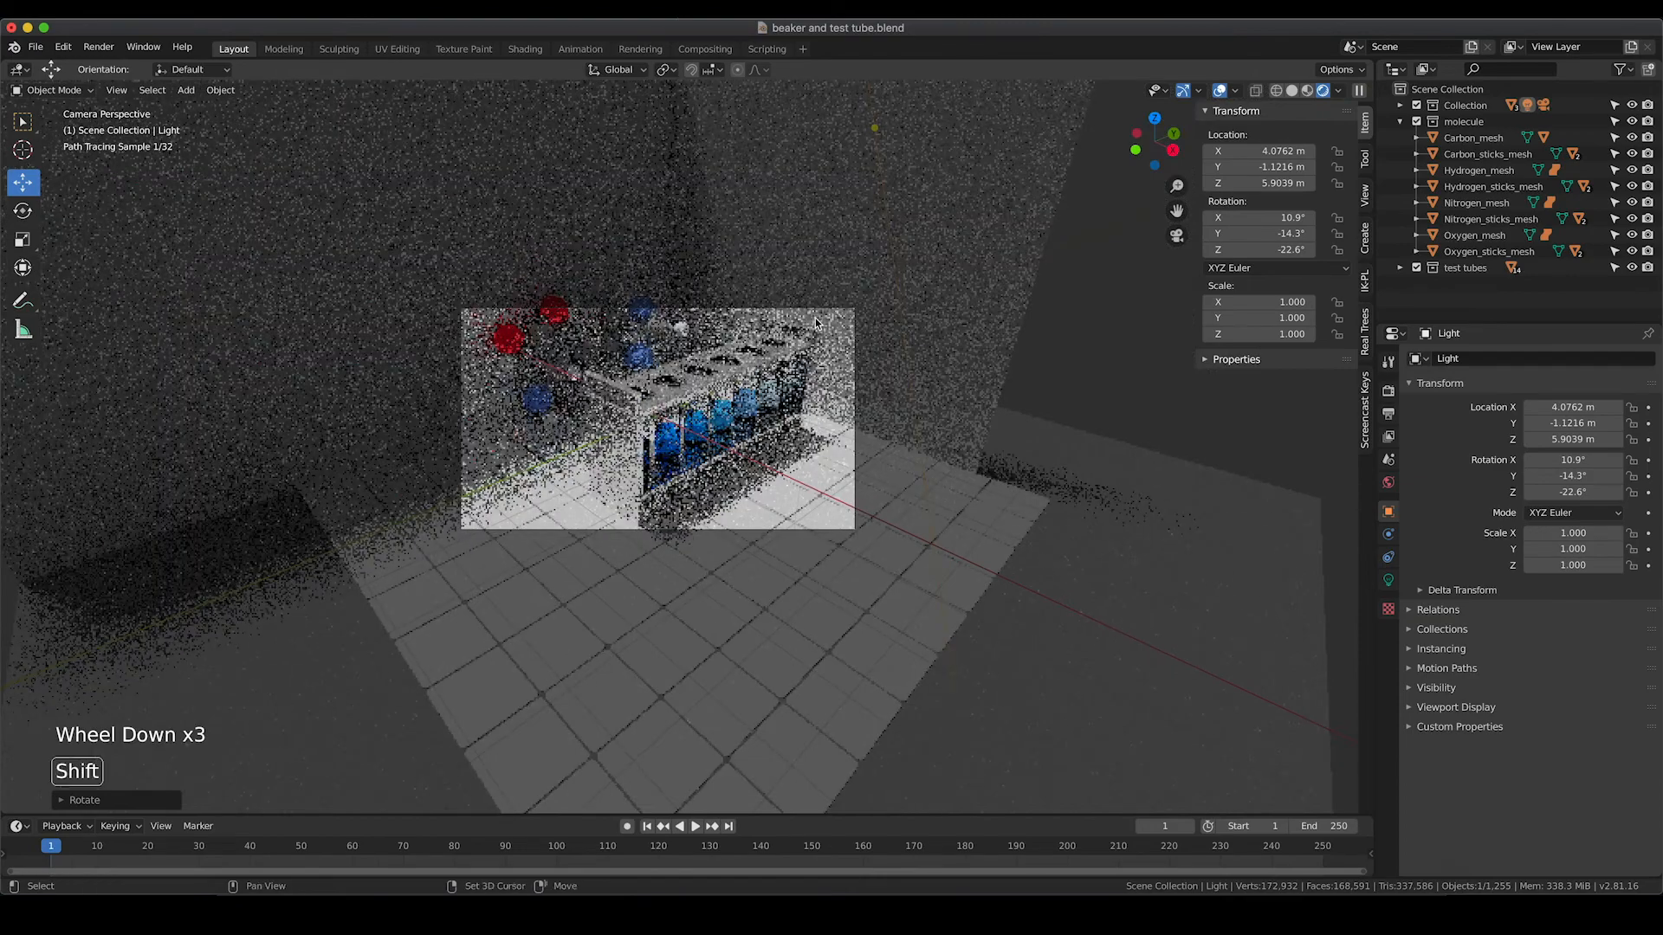
pyautogui.keyDown('shift'); pyautogui.moveTo(700, 397); pyautogui.dragTo(815, 179, button='middle'); pyautogui.keyUp('shift')
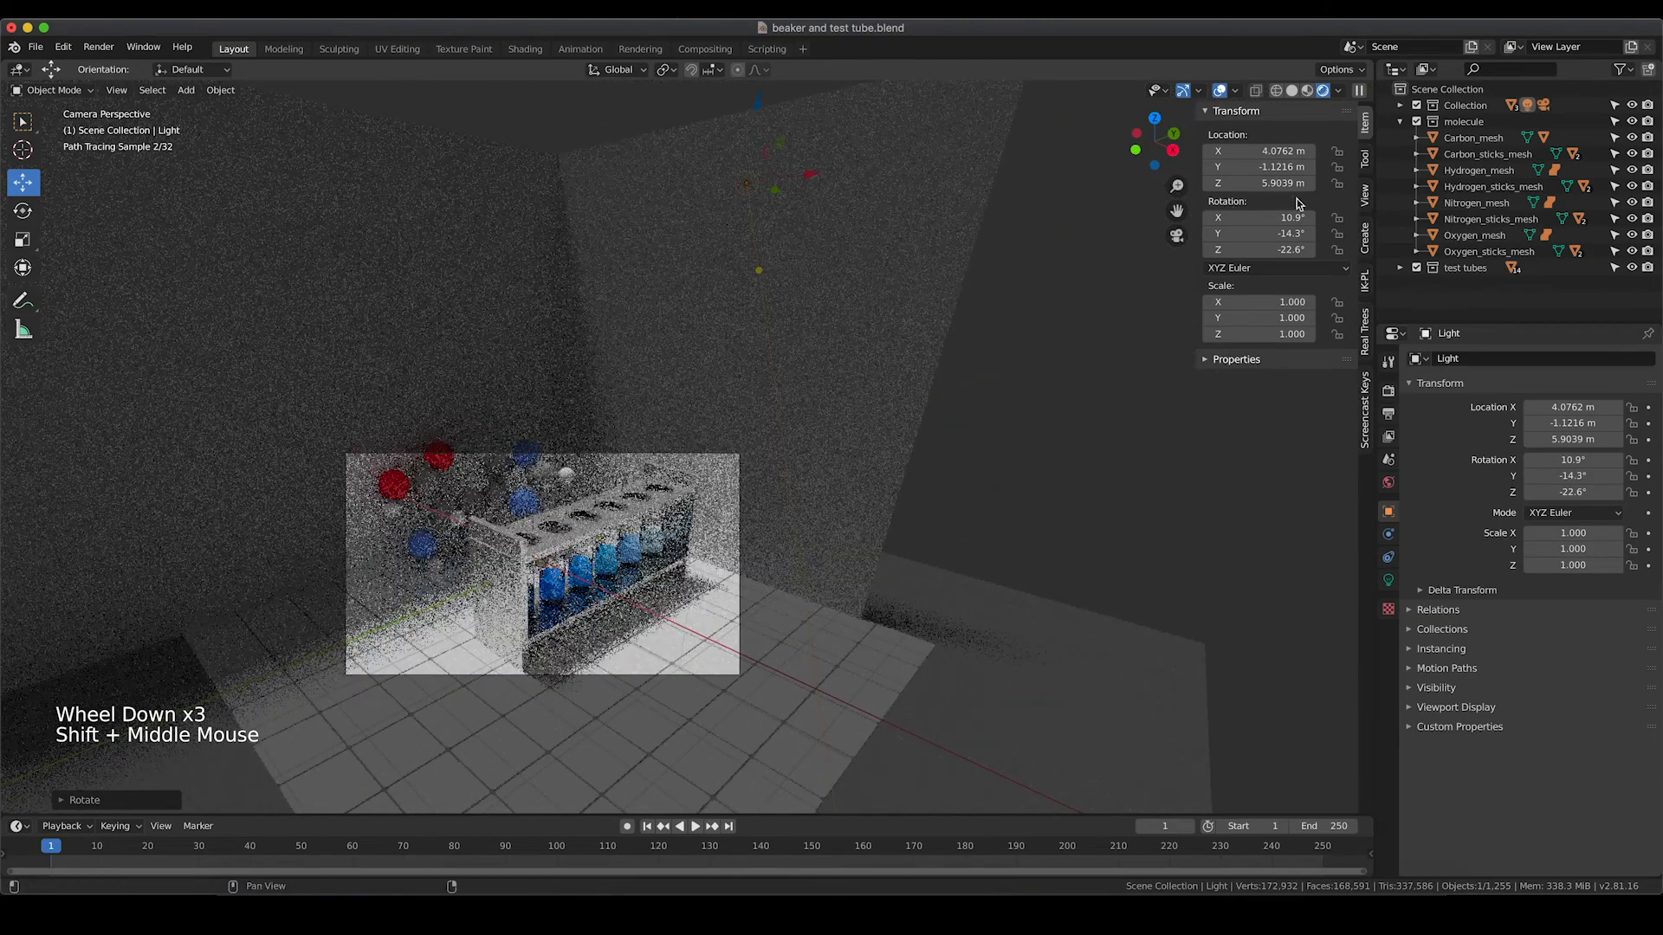
# Set the sun light's Y rotation to -8° and check the rendered shadows around the rack
pyautogui.moveTo(1242, 234); pyautogui.dragTo(1255, 234)
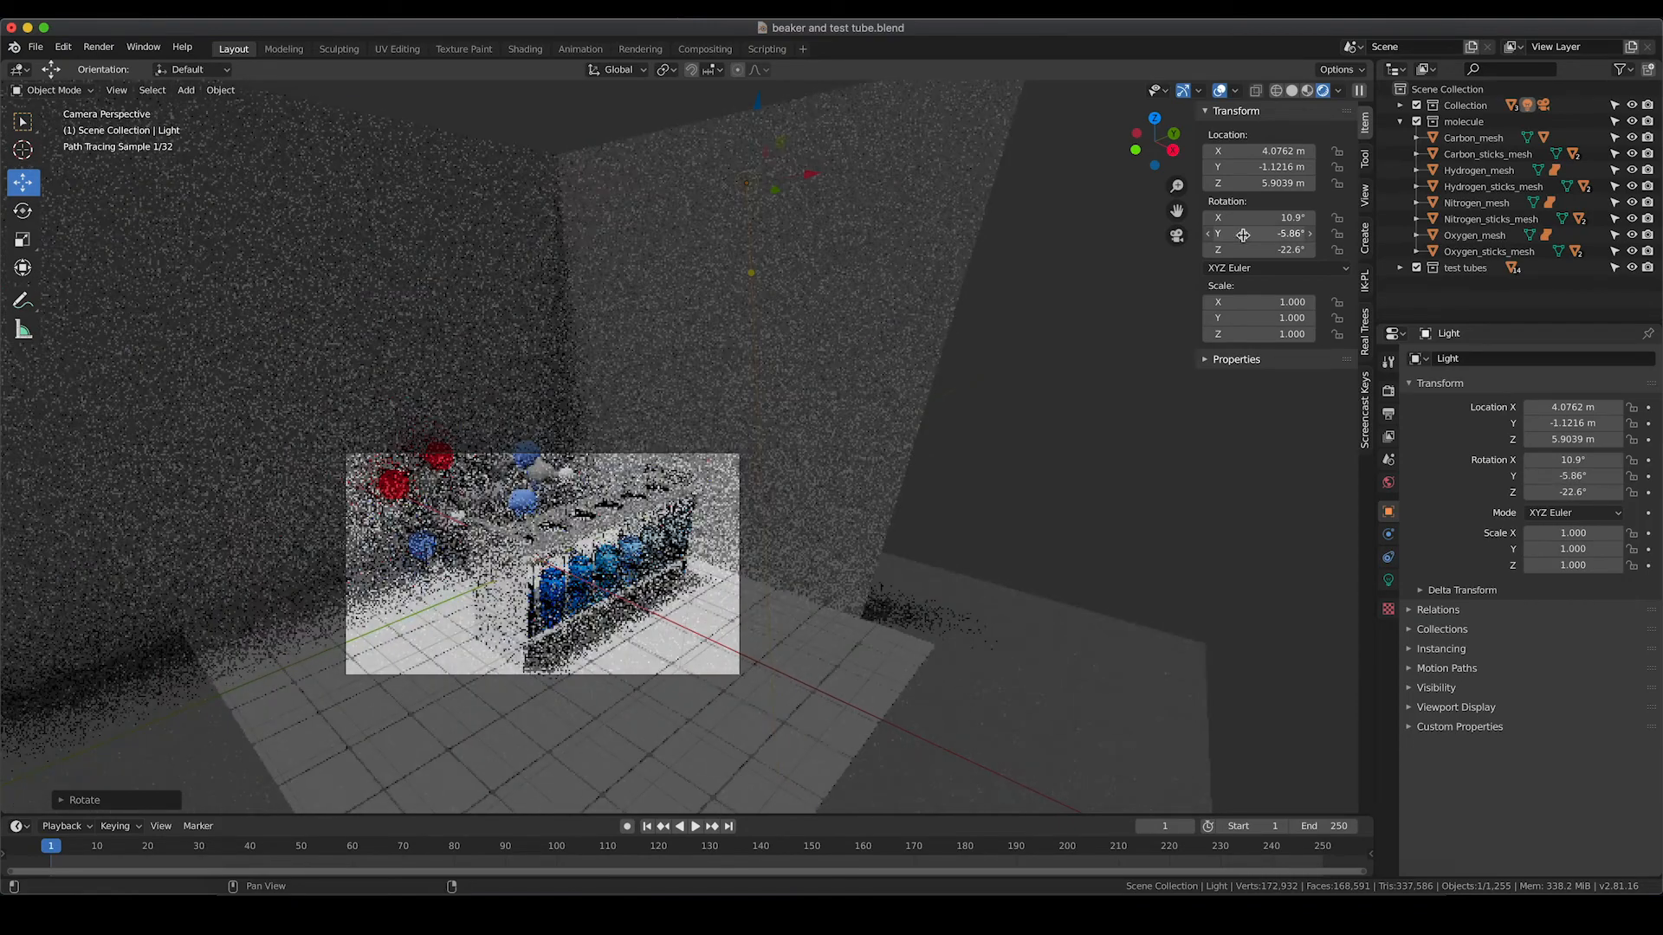
pyautogui.click(1255, 234)
pyautogui.write('-8')
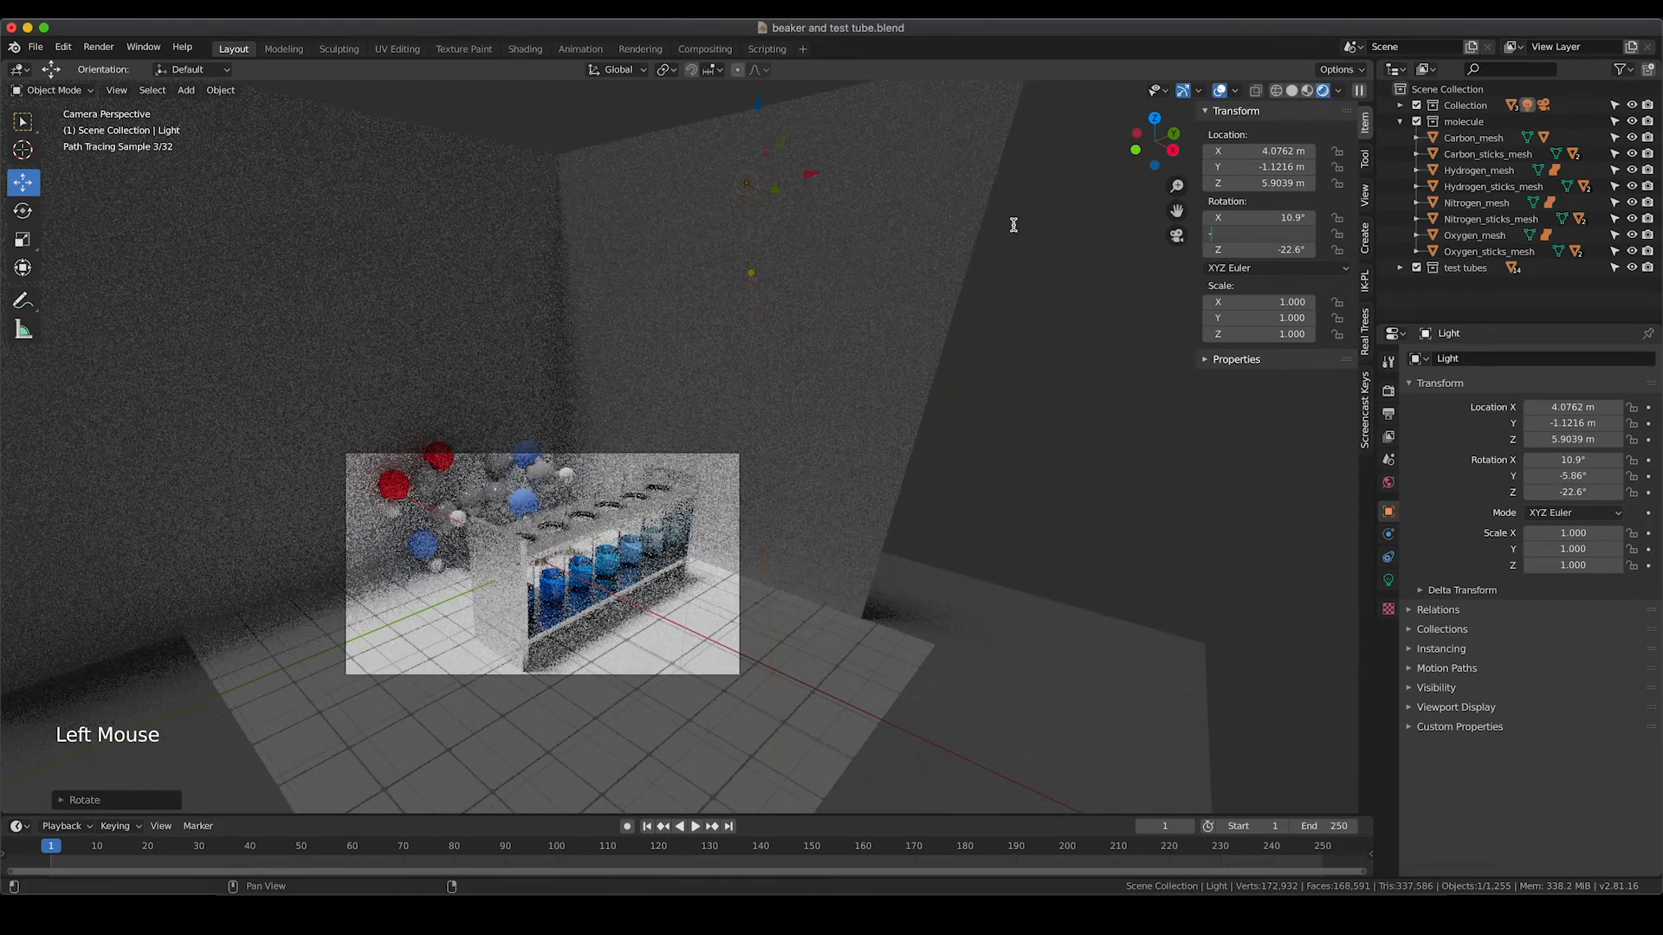
pyautogui.press('Return')
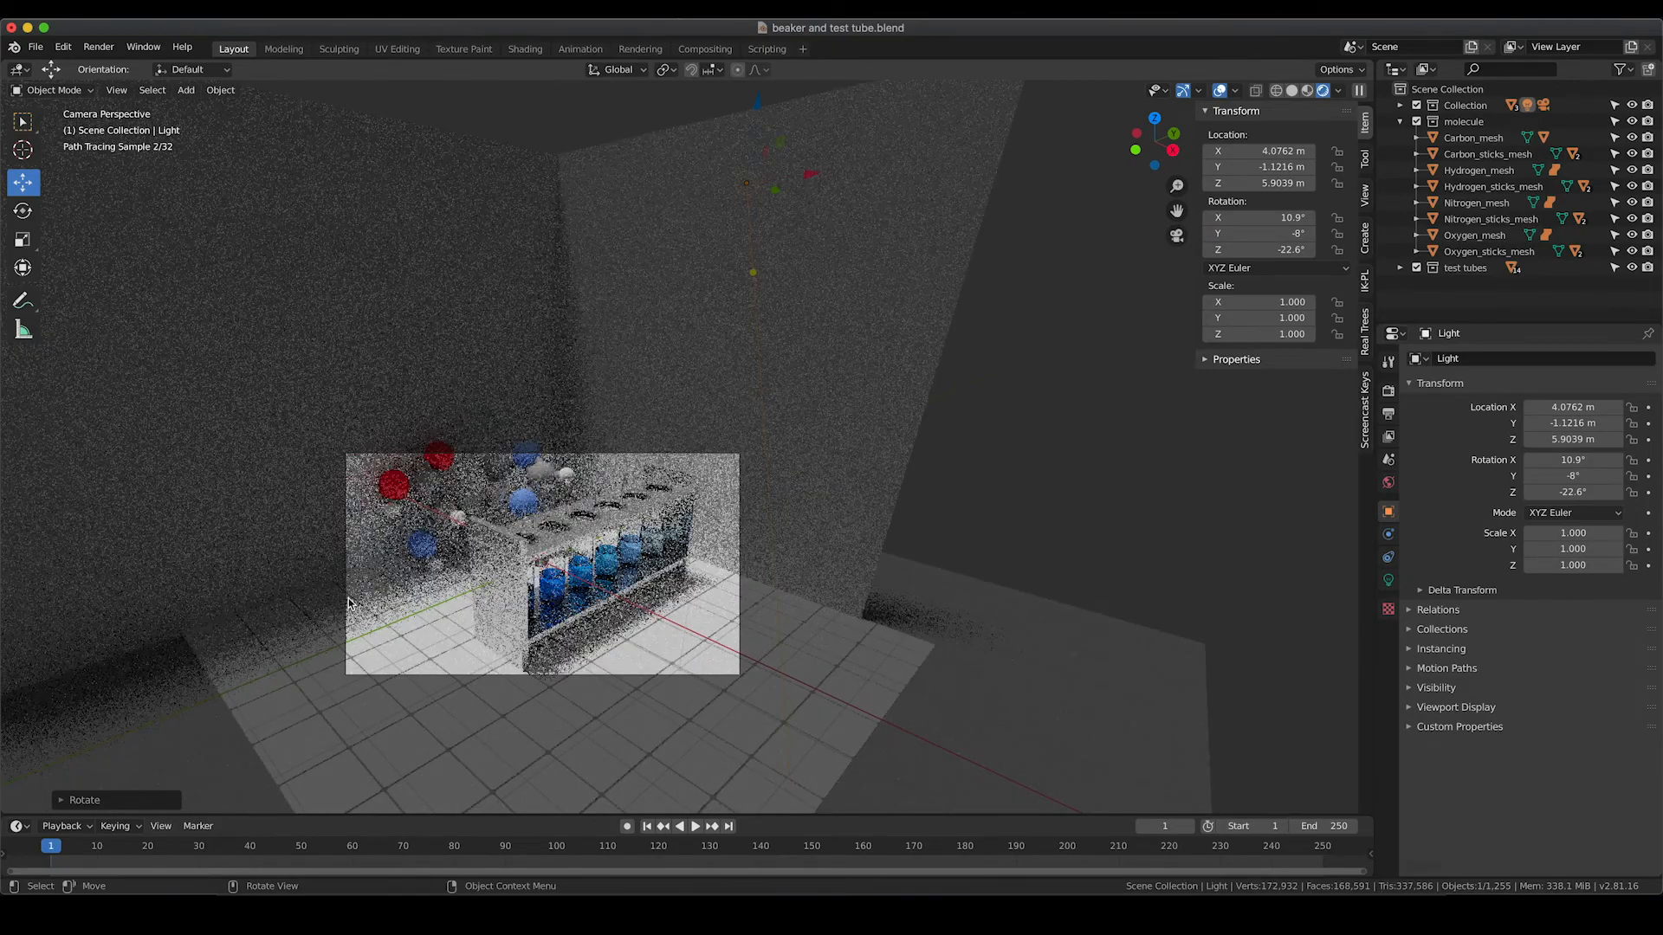
pyautogui.scroll(2, 468, 624)
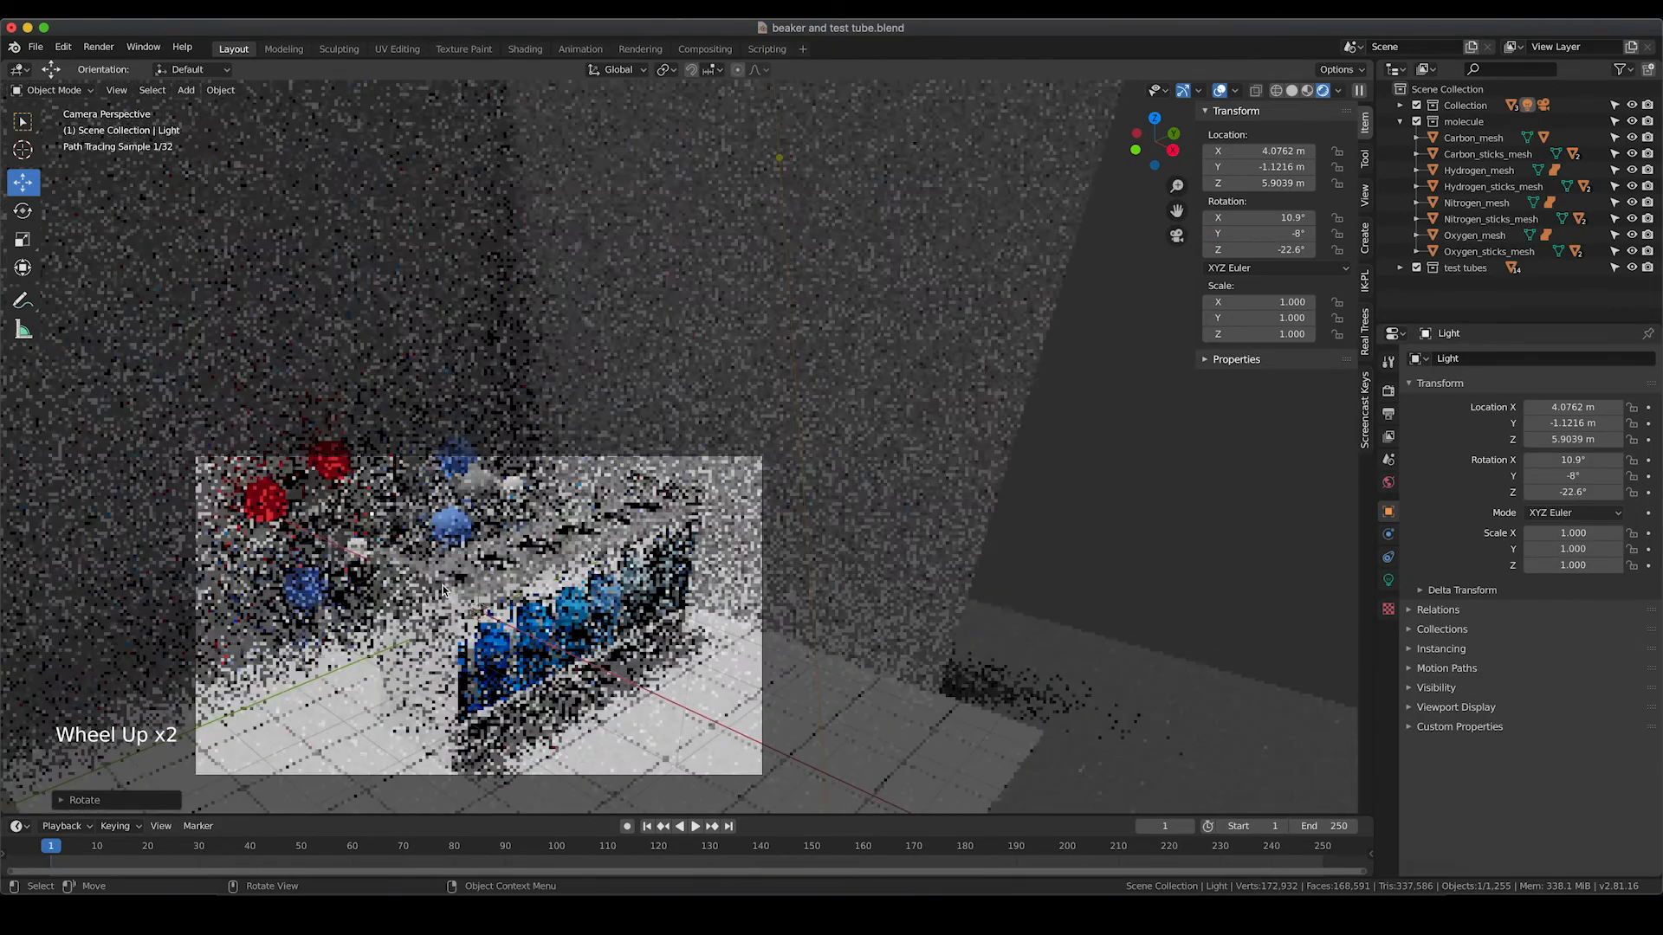
pyautogui.keyDown('shift'); pyautogui.moveTo(494, 658); pyautogui.dragTo(620, 478, button='middle'); pyautogui.keyUp('shift')
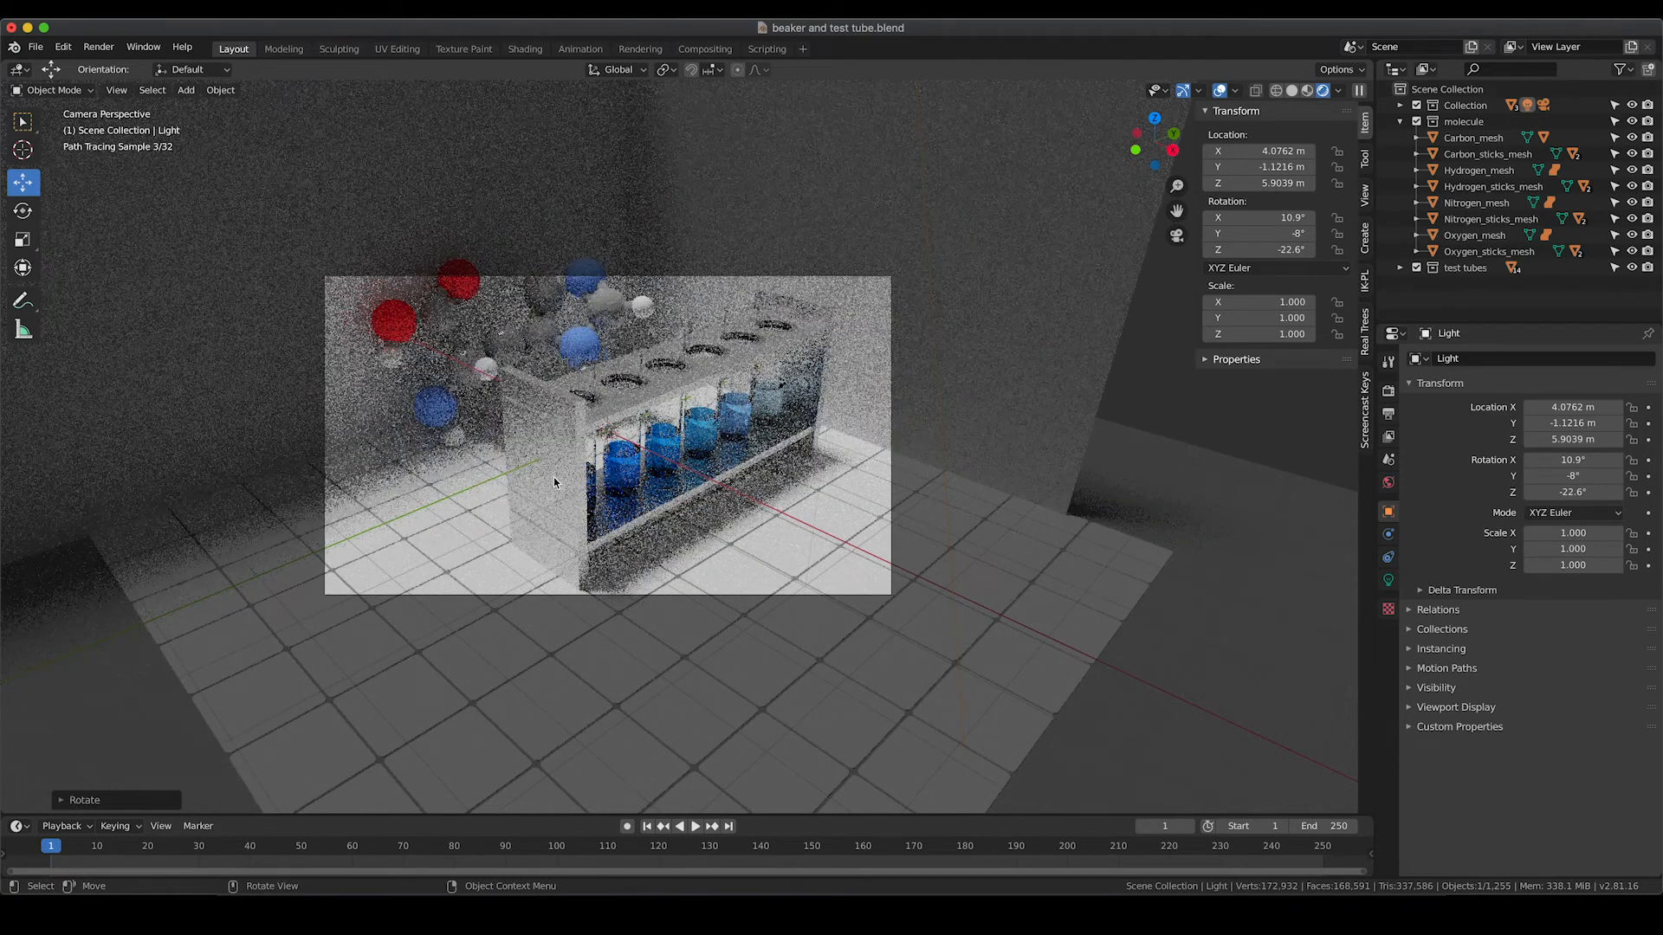
# Set the sun light's strength to 1.5
pyautogui.click(1388, 580)
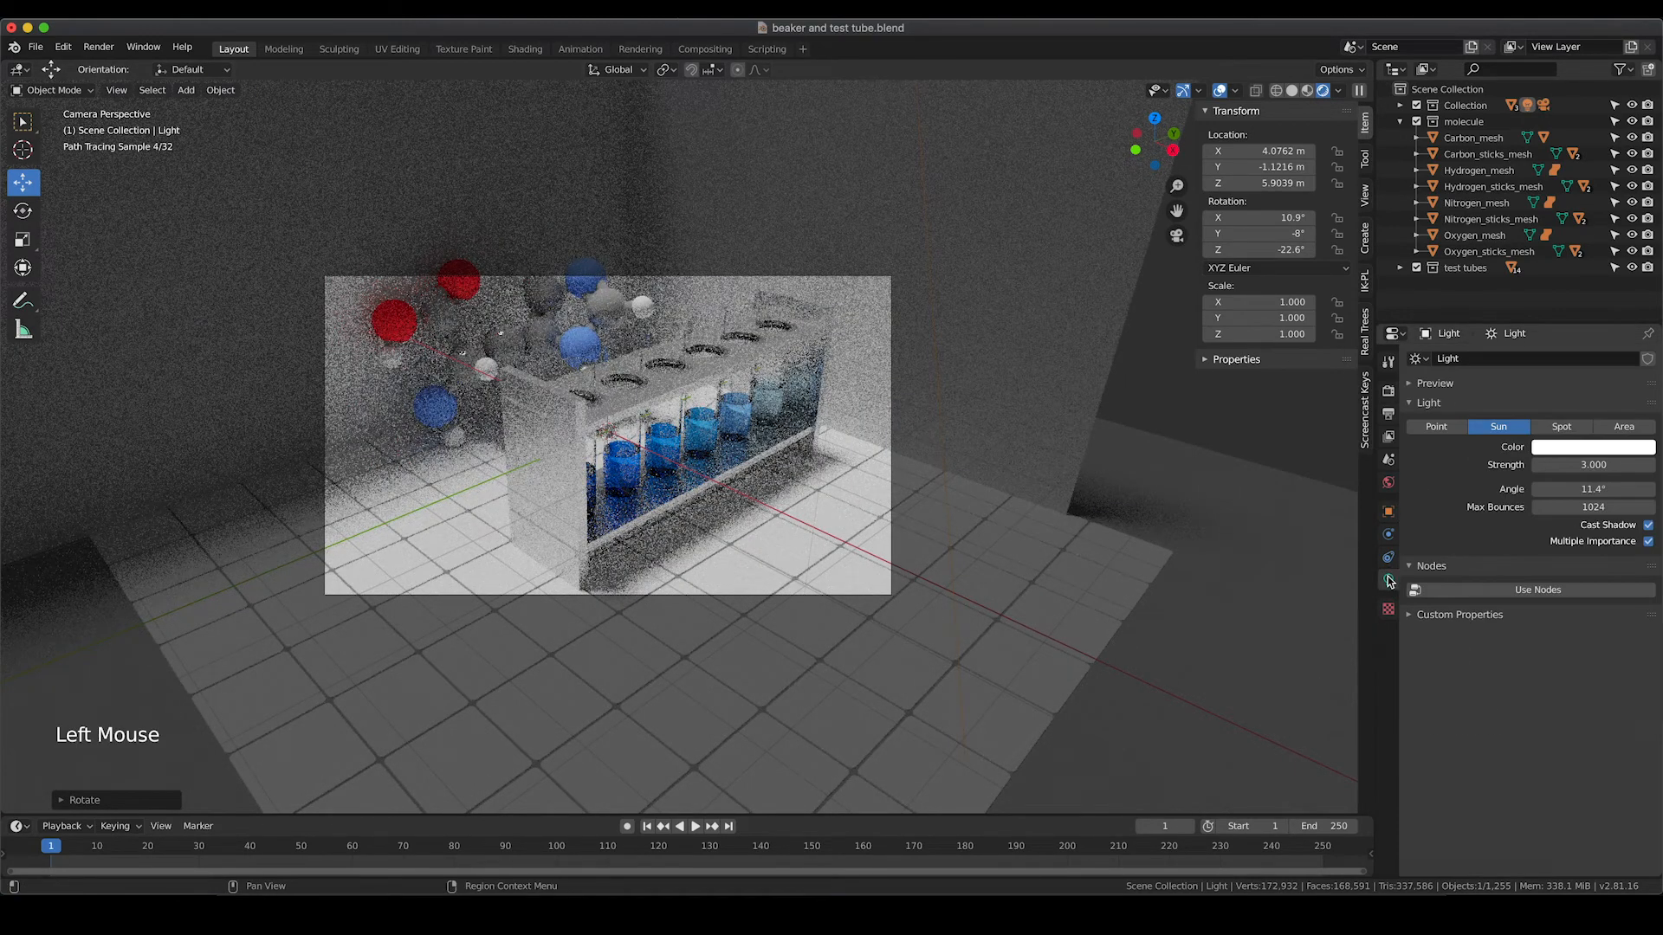
pyautogui.doubleClick(1566, 466)
pyautogui.moveTo(1545, 465); pyautogui.dragTo(1460, 466)
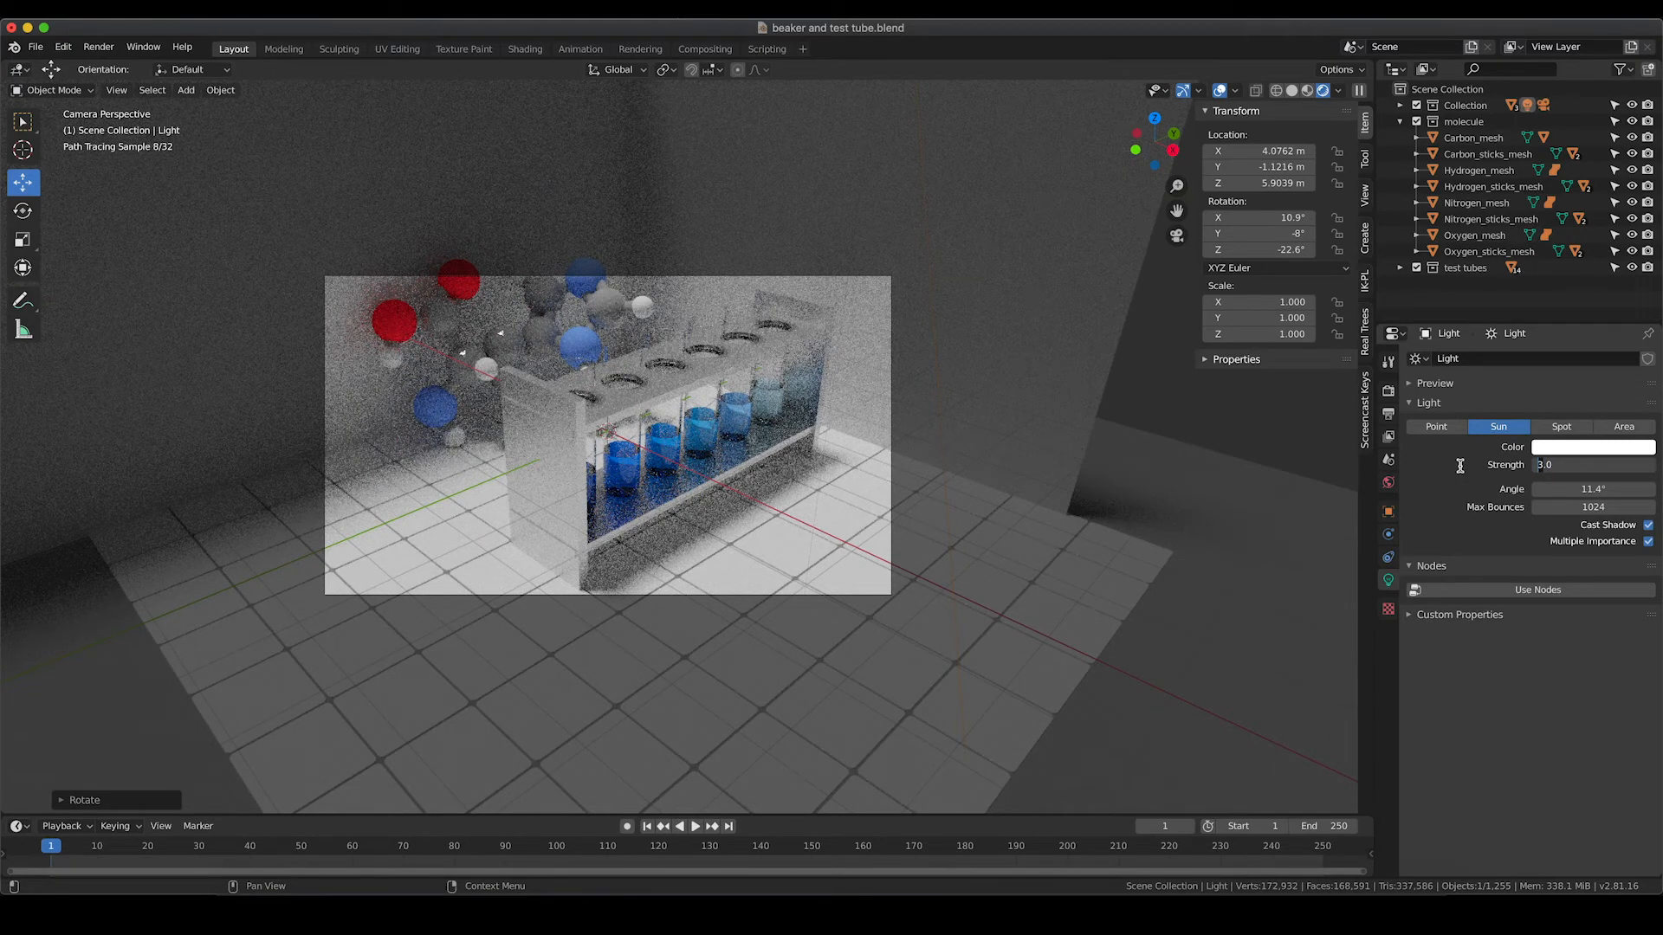
pyautogui.press('BackSpace')
pyautogui.press('Return')
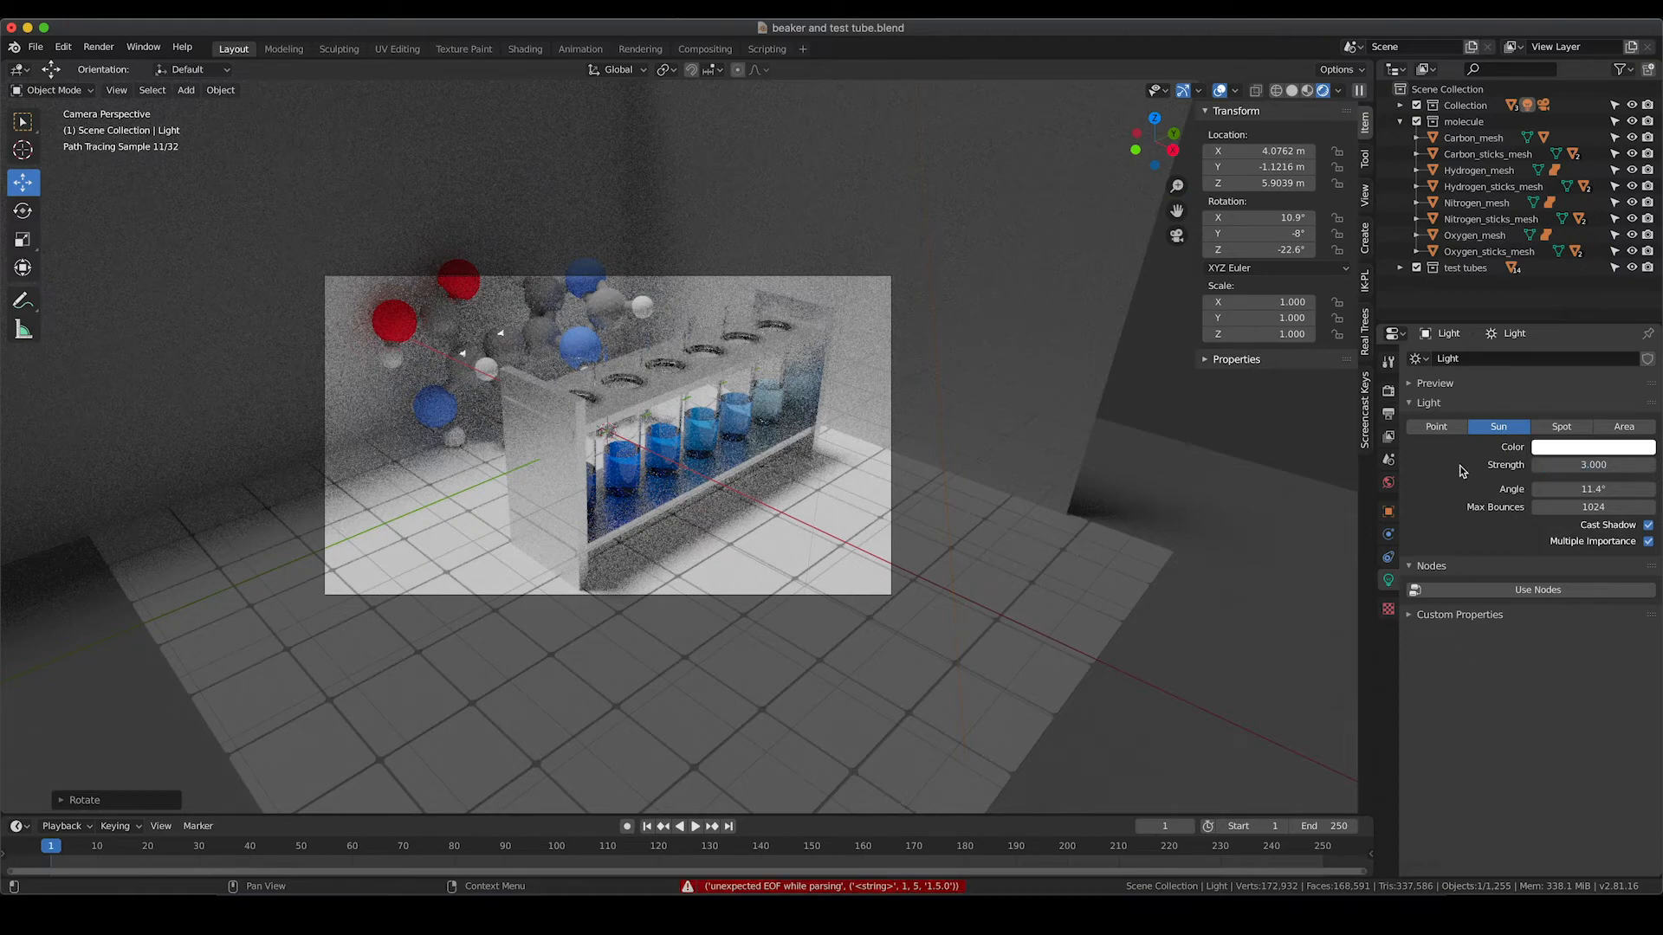
pyautogui.click(1590, 465)
pyautogui.write('1.5')
pyautogui.press('Return')
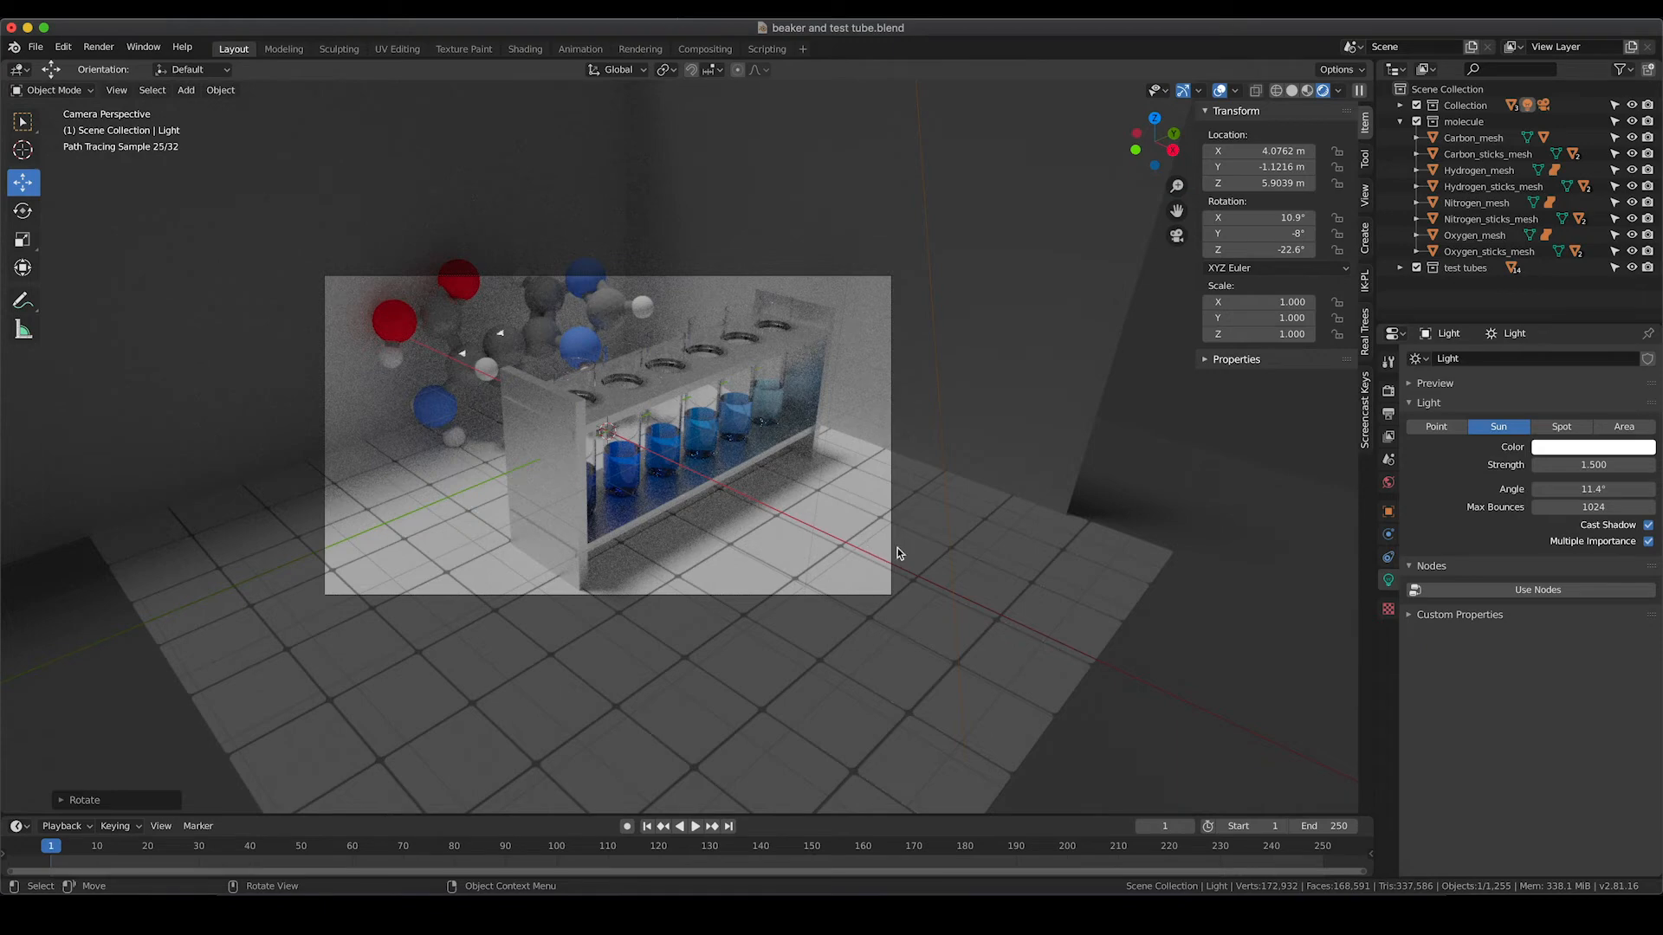
# Return to solid shading, add a plane mesh and move it to about X 12.4 m, beyond the floor
pyautogui.press('z')
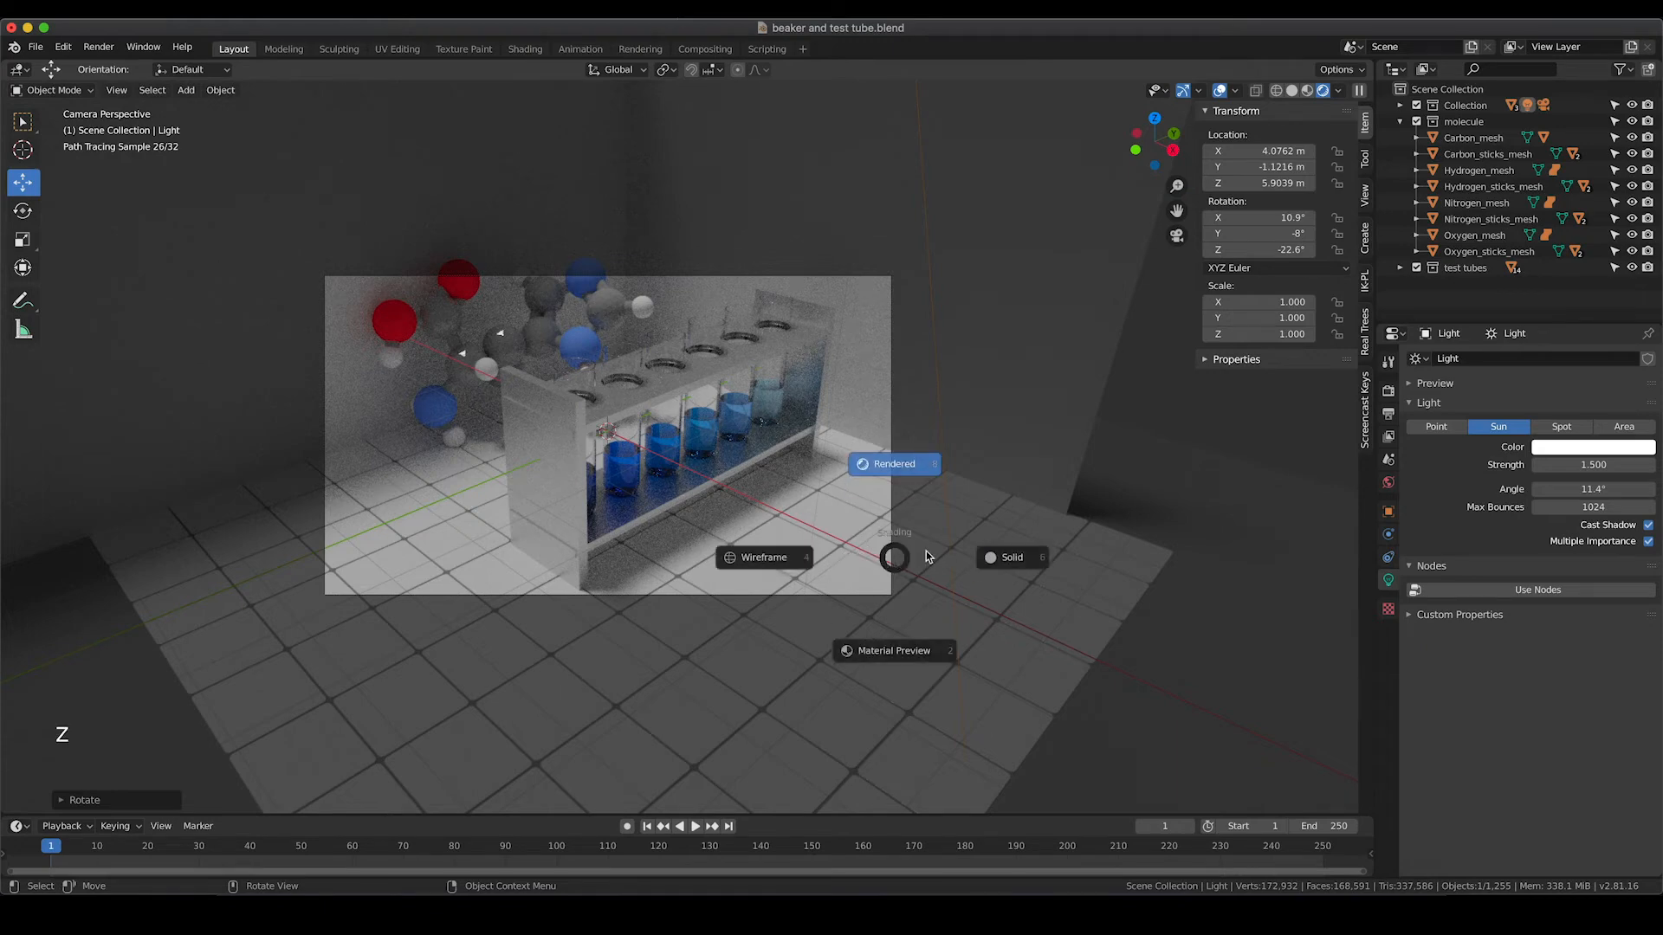
pyautogui.click(1009, 555)
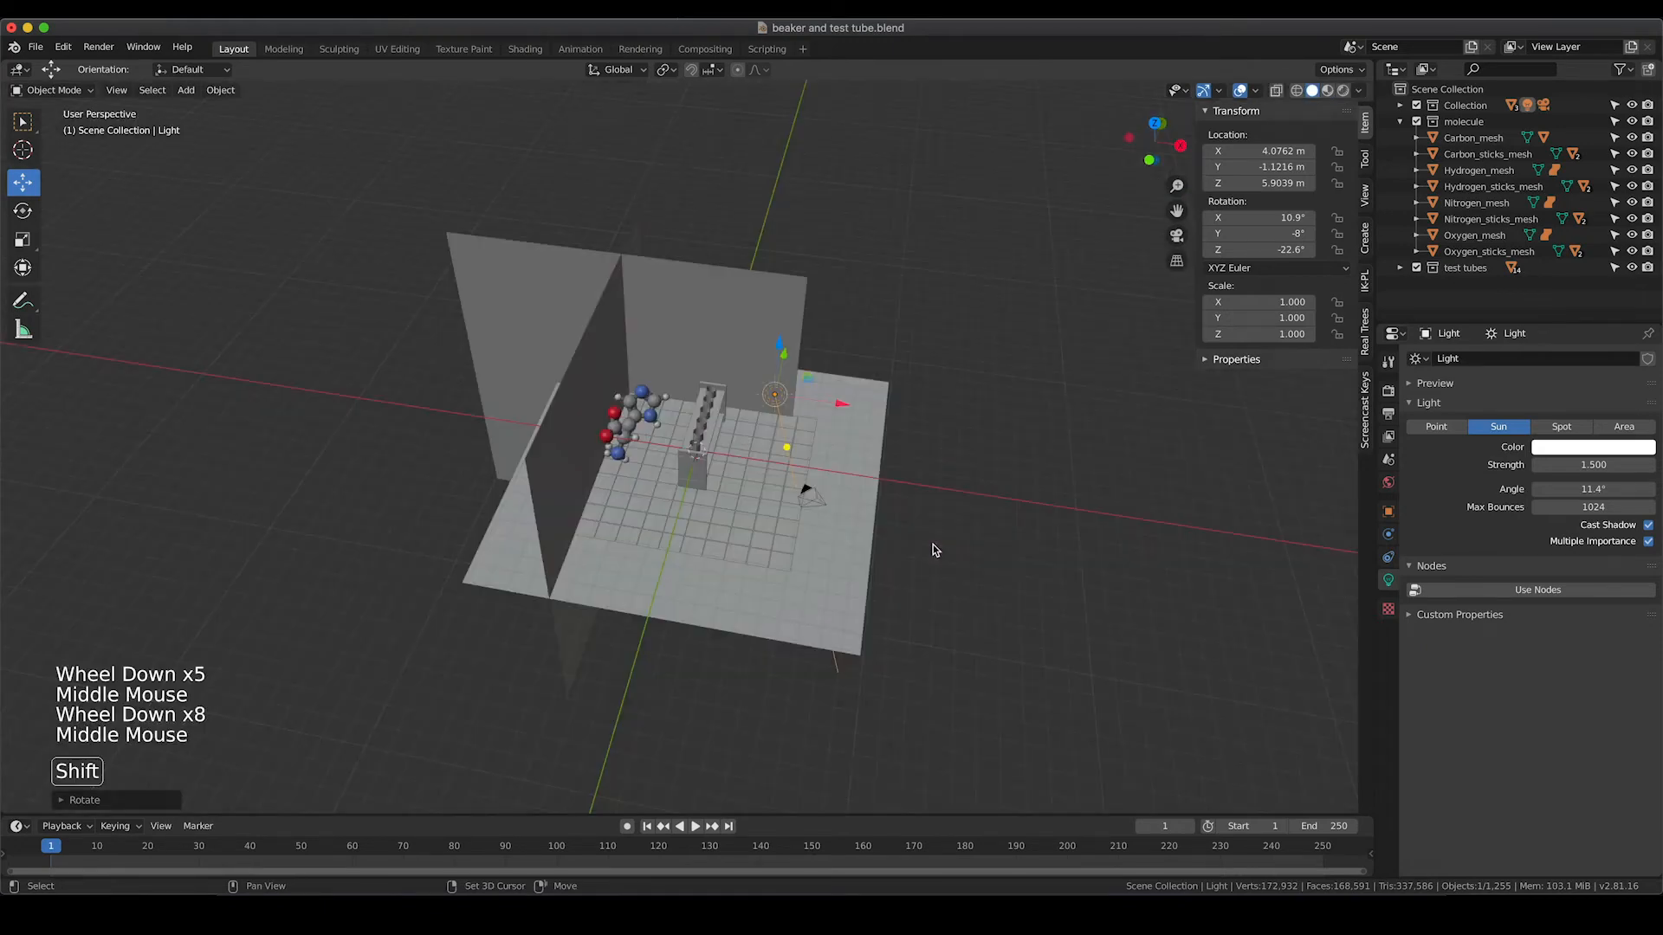
pyautogui.hotkey('shift', 'a')
pyautogui.moveTo(934, 545)
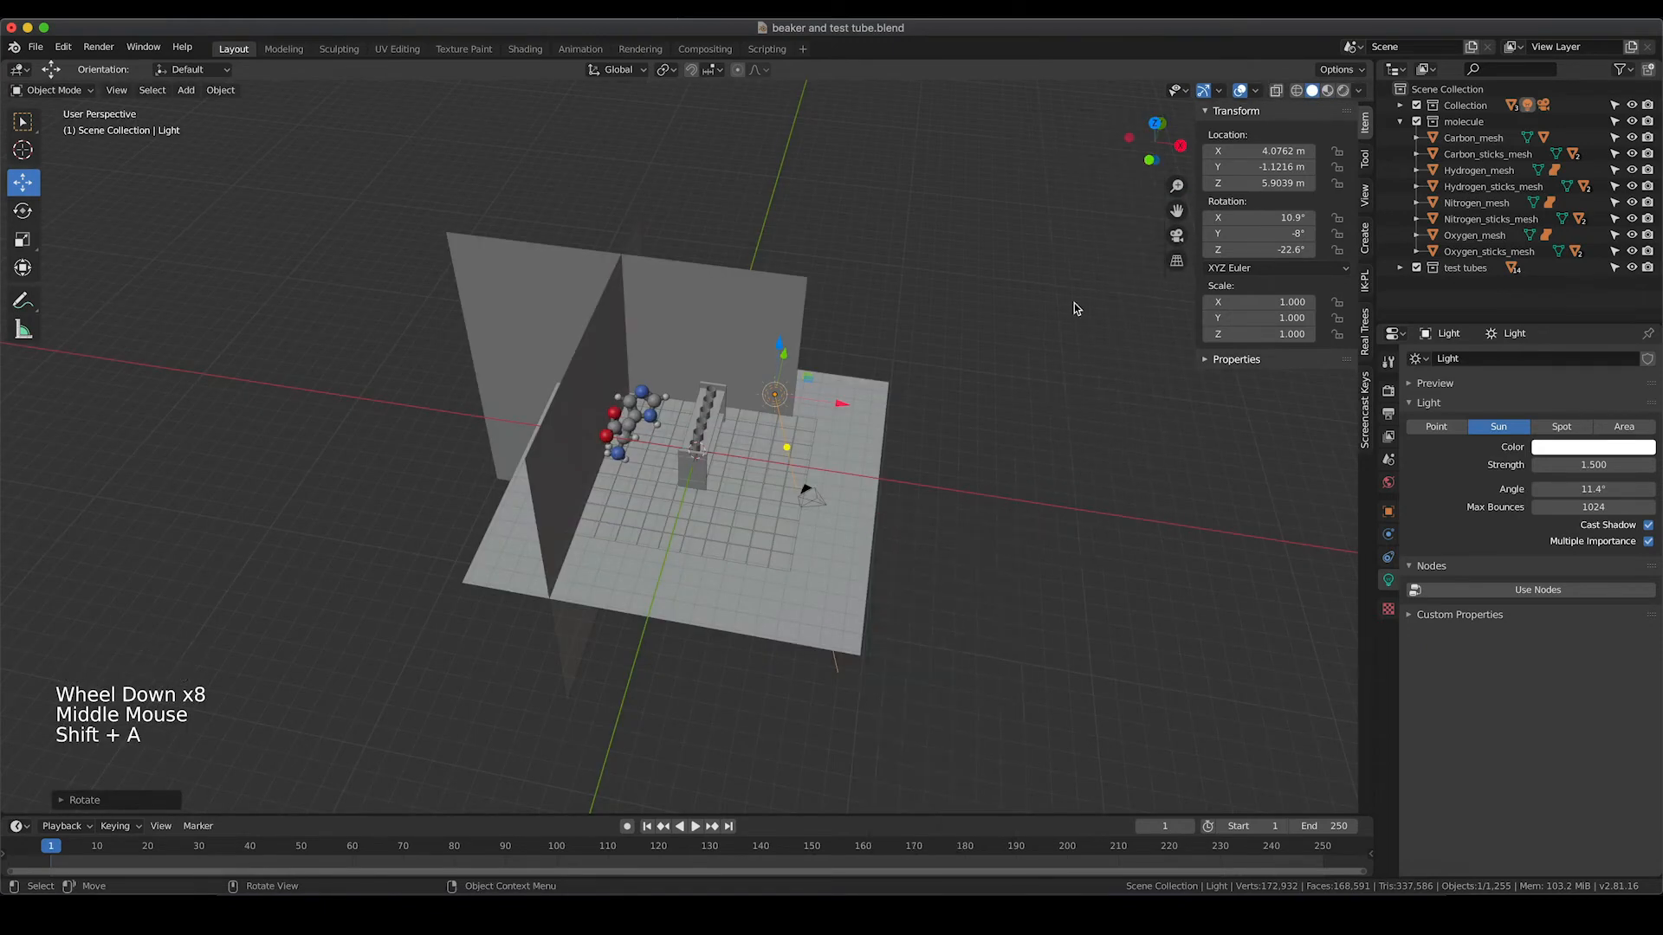
pyautogui.hotkey('shift', 'a')
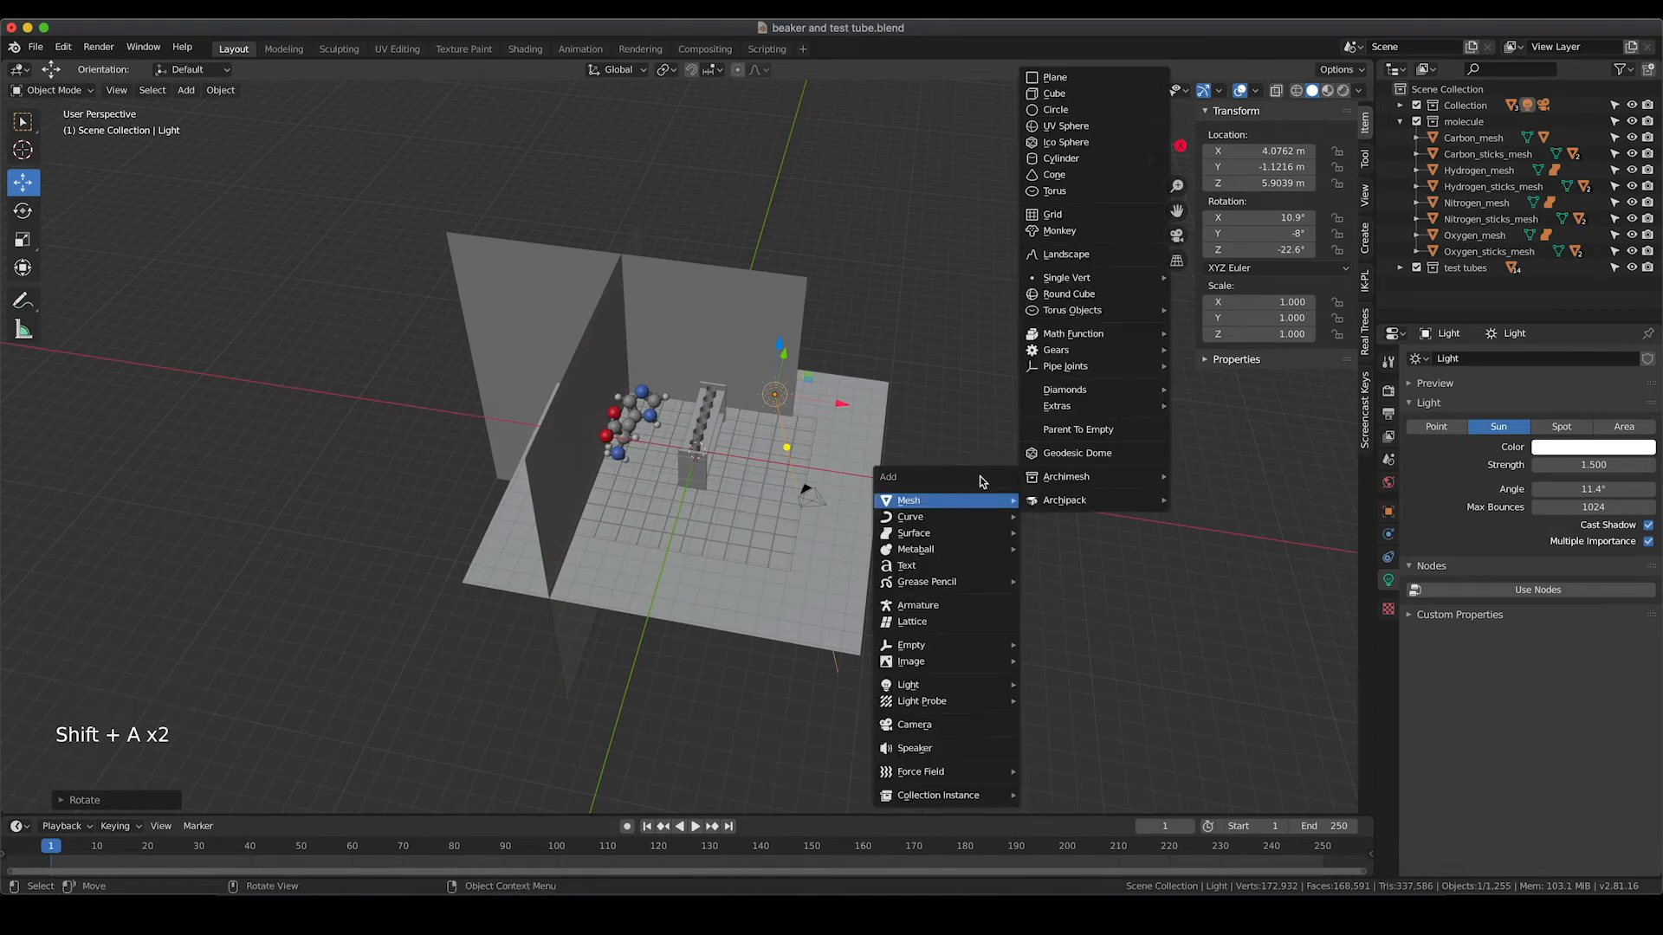
pyautogui.click(1055, 77)
pyautogui.moveTo(775, 461); pyautogui.dragTo(1009, 498)
pyautogui.scroll(3, 977, 538)
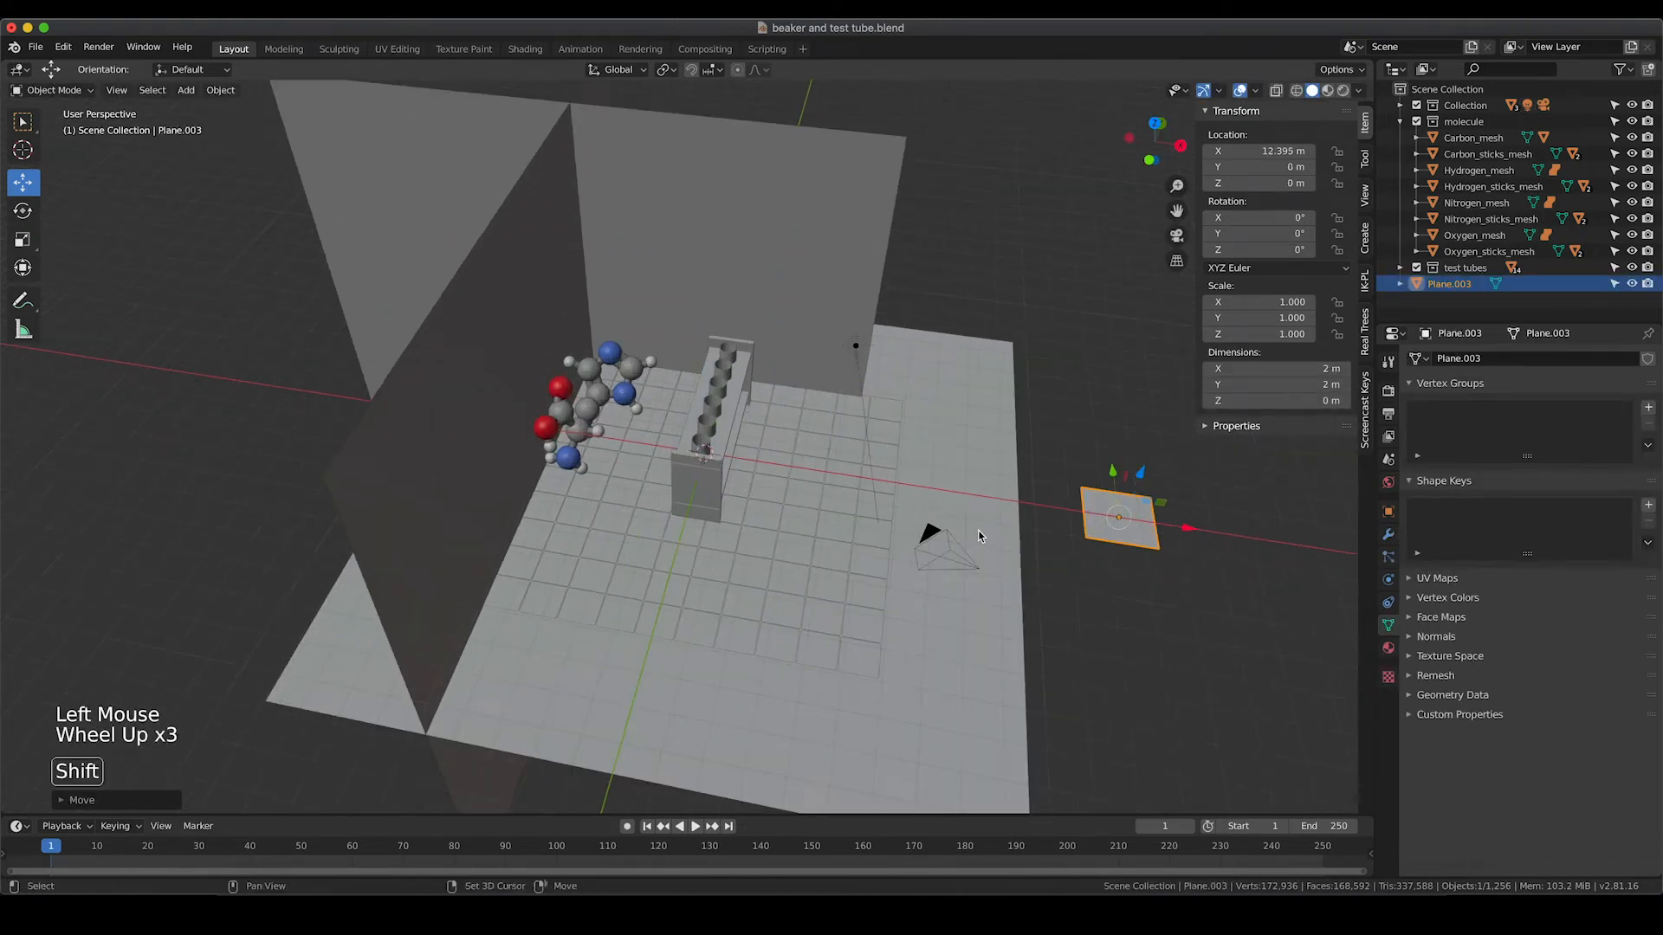
# In top view, duplicate the plane and place the copy beside it along X, at about X 14.52 m
pyautogui.keyDown('shift'); pyautogui.moveTo(977, 539); pyautogui.dragTo(805, 565, button='middle'); pyautogui.keyUp('shift')
pyautogui.press('KP_7')
pyautogui.keyDown('shift'); pyautogui.moveTo(1083, 553); pyautogui.dragTo(946, 575, button='middle'); pyautogui.keyUp('shift')
pyautogui.scroll(3, 936, 576)
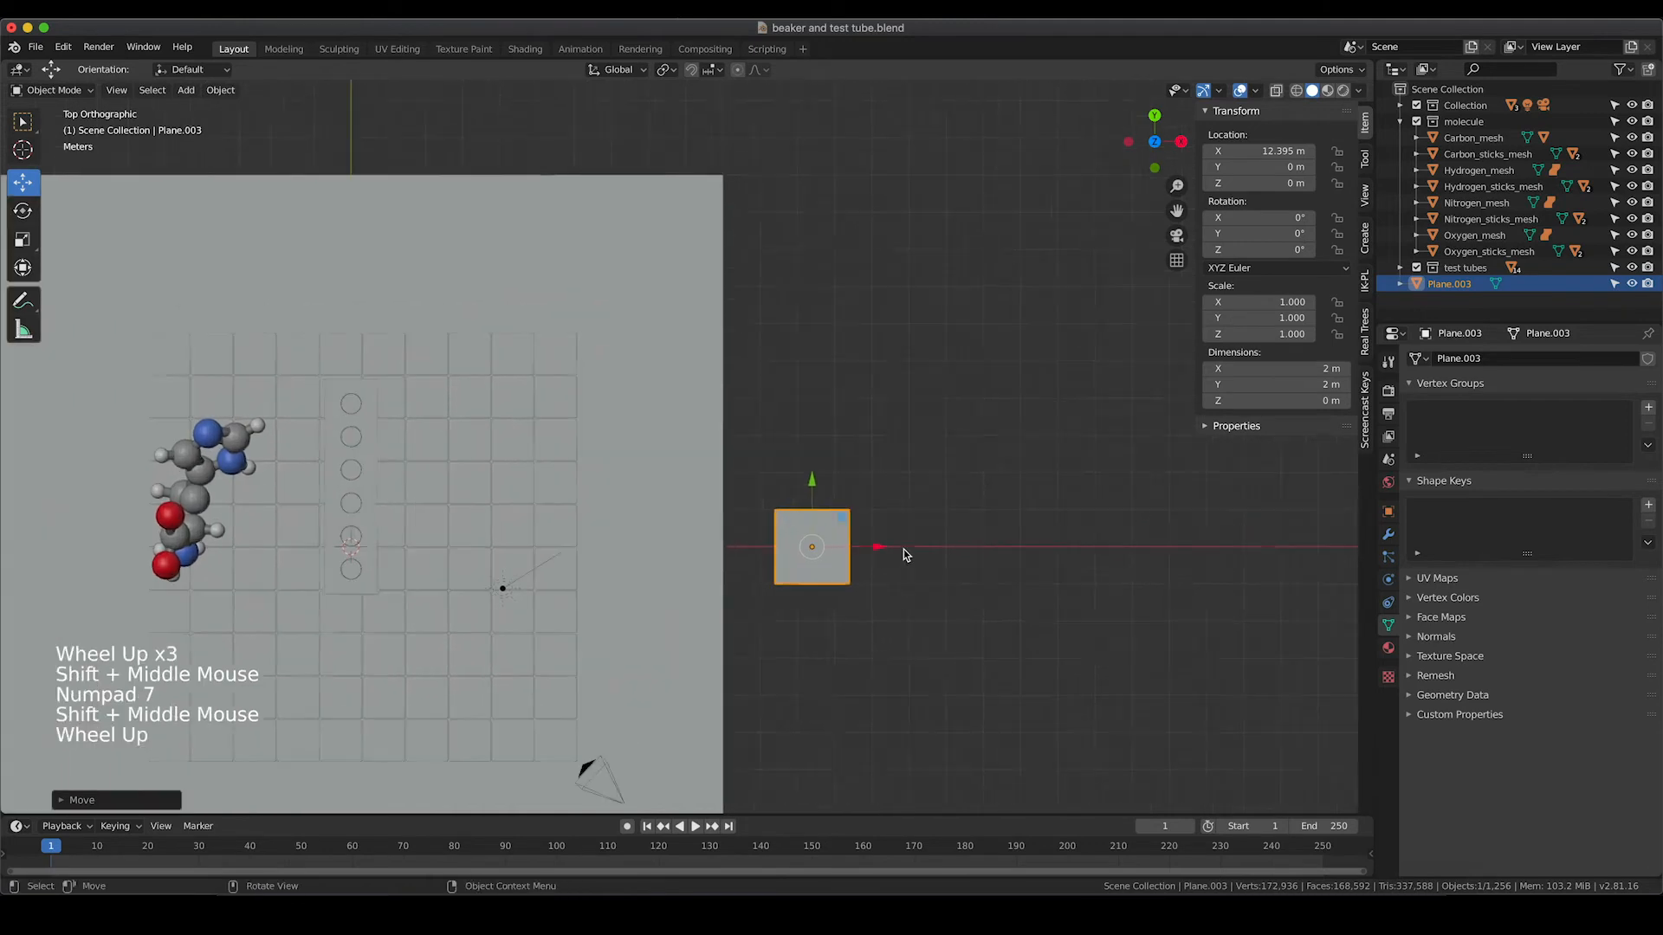
pyautogui.hotkey('shift', 'd')
pyautogui.moveTo(931, 579); pyautogui.dragTo(1047, 594)
# Duplicate both planes and move the copies along Y to about 2.09 m, forming a two-by-two grid
pyautogui.keyDown('shift'); pyautogui.click(887, 602); pyautogui.keyUp('shift')
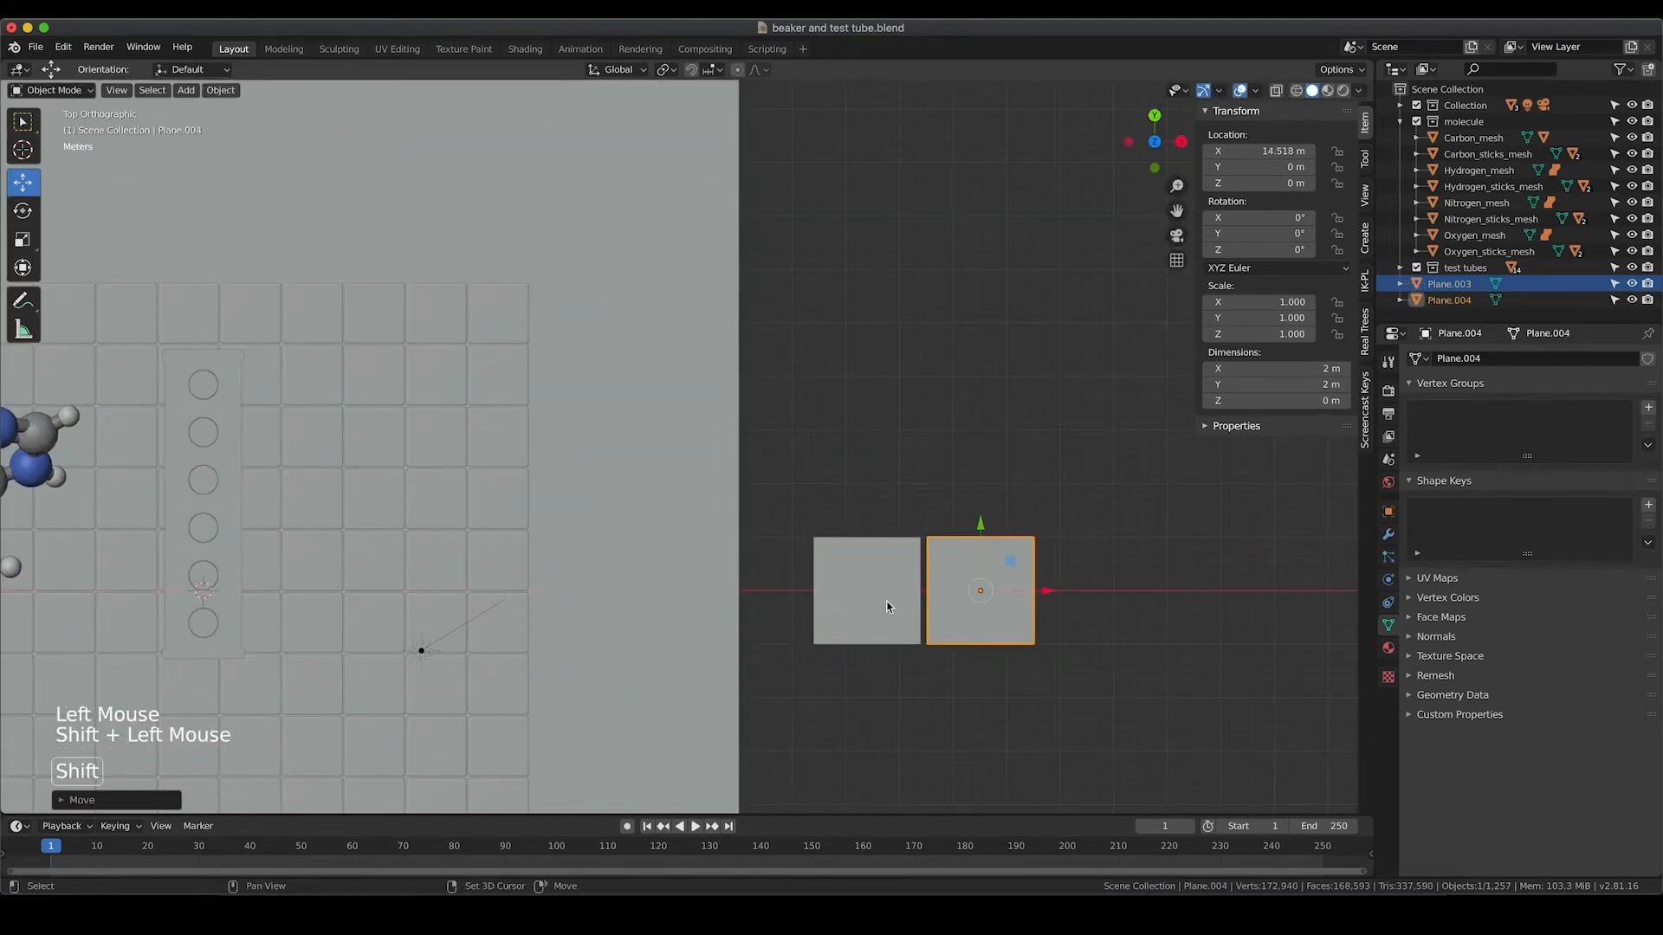
pyautogui.hotkey('shift', 'd')
pyautogui.rightClick(886, 601)
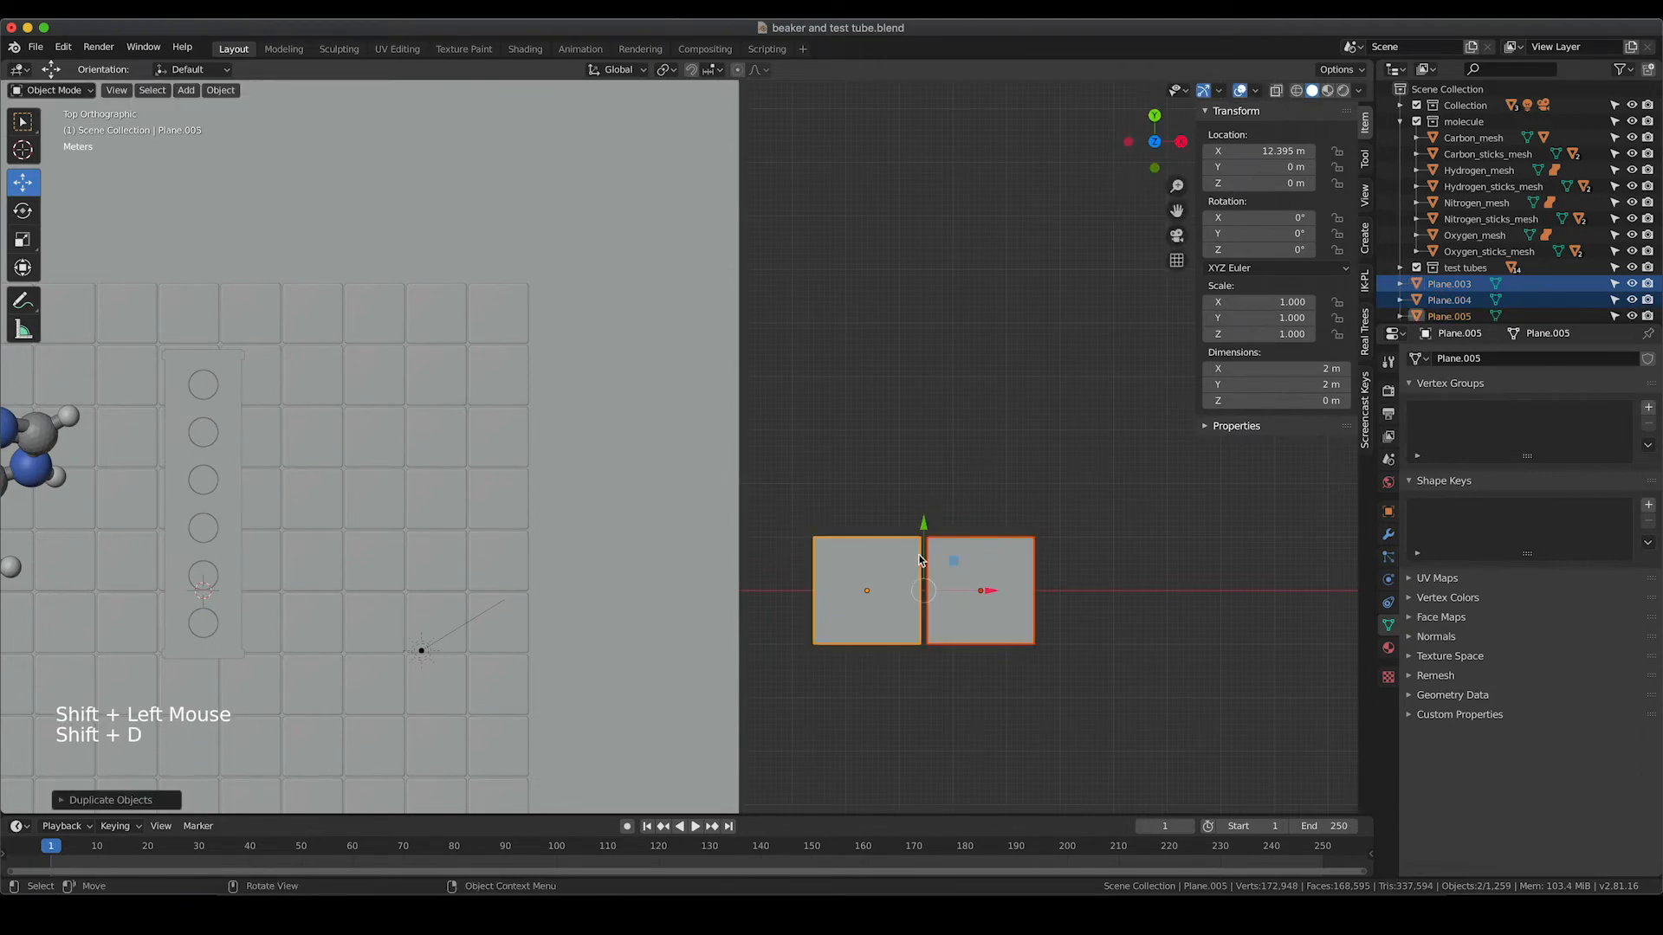
pyautogui.moveTo(924, 518); pyautogui.dragTo(941, 405)
pyautogui.click(1134, 505)
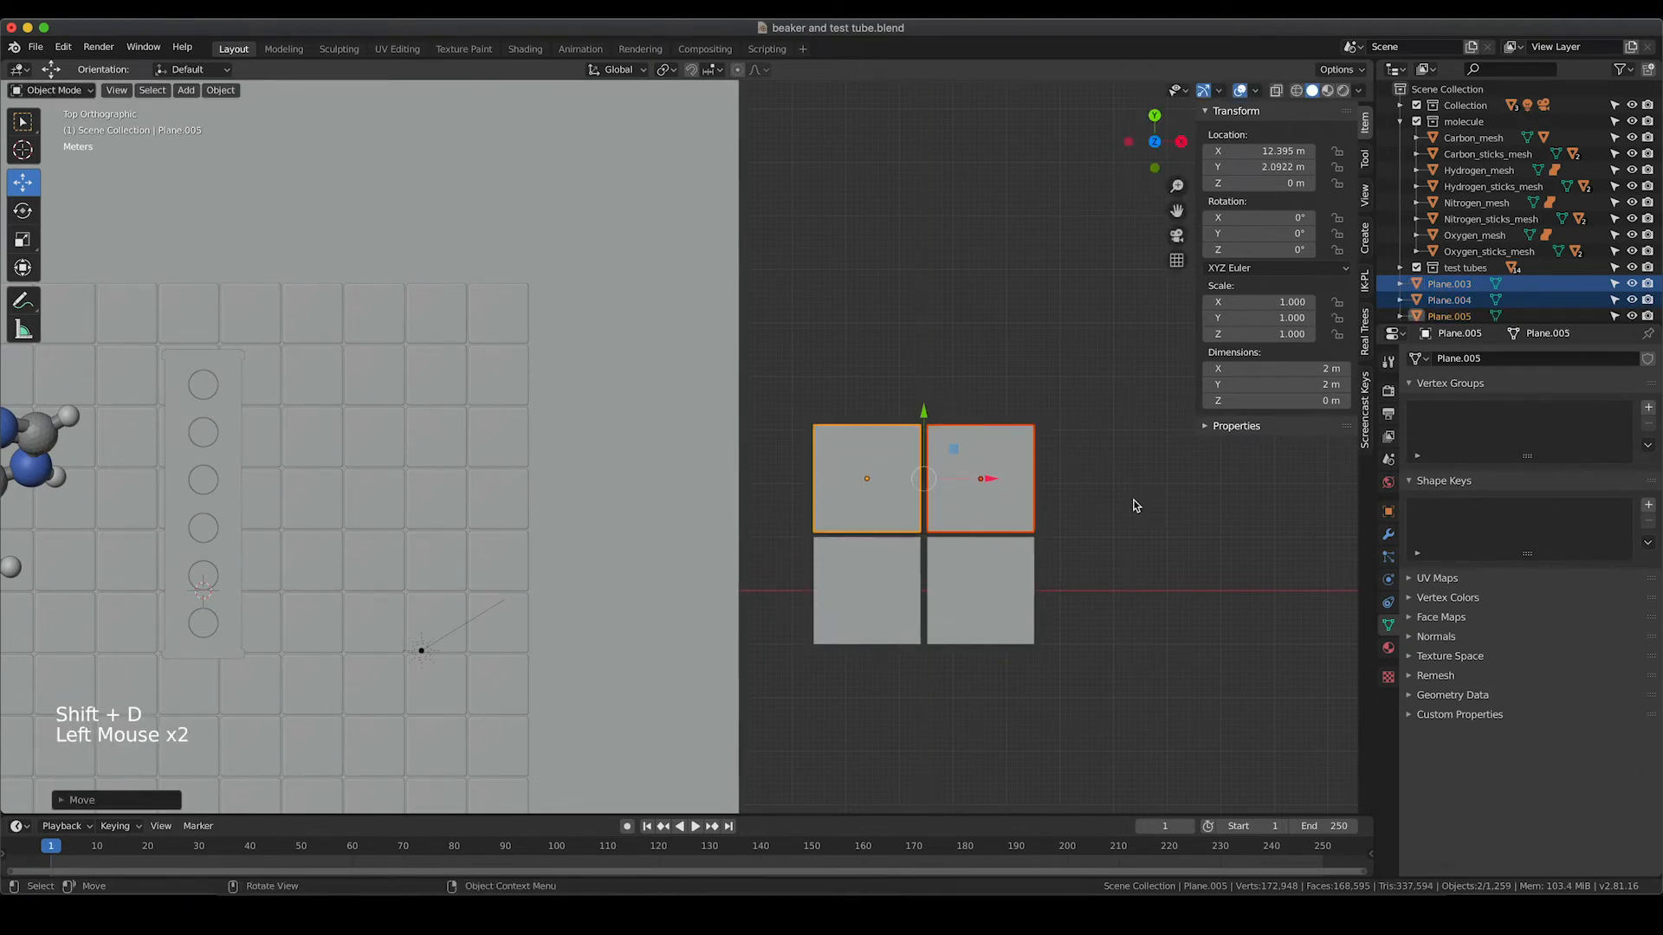
# Give the original plane at X 12.395 m, Y 0 m a new material with an Emission surface shader
pyautogui.click(866, 597)
pyautogui.click(1388, 650)
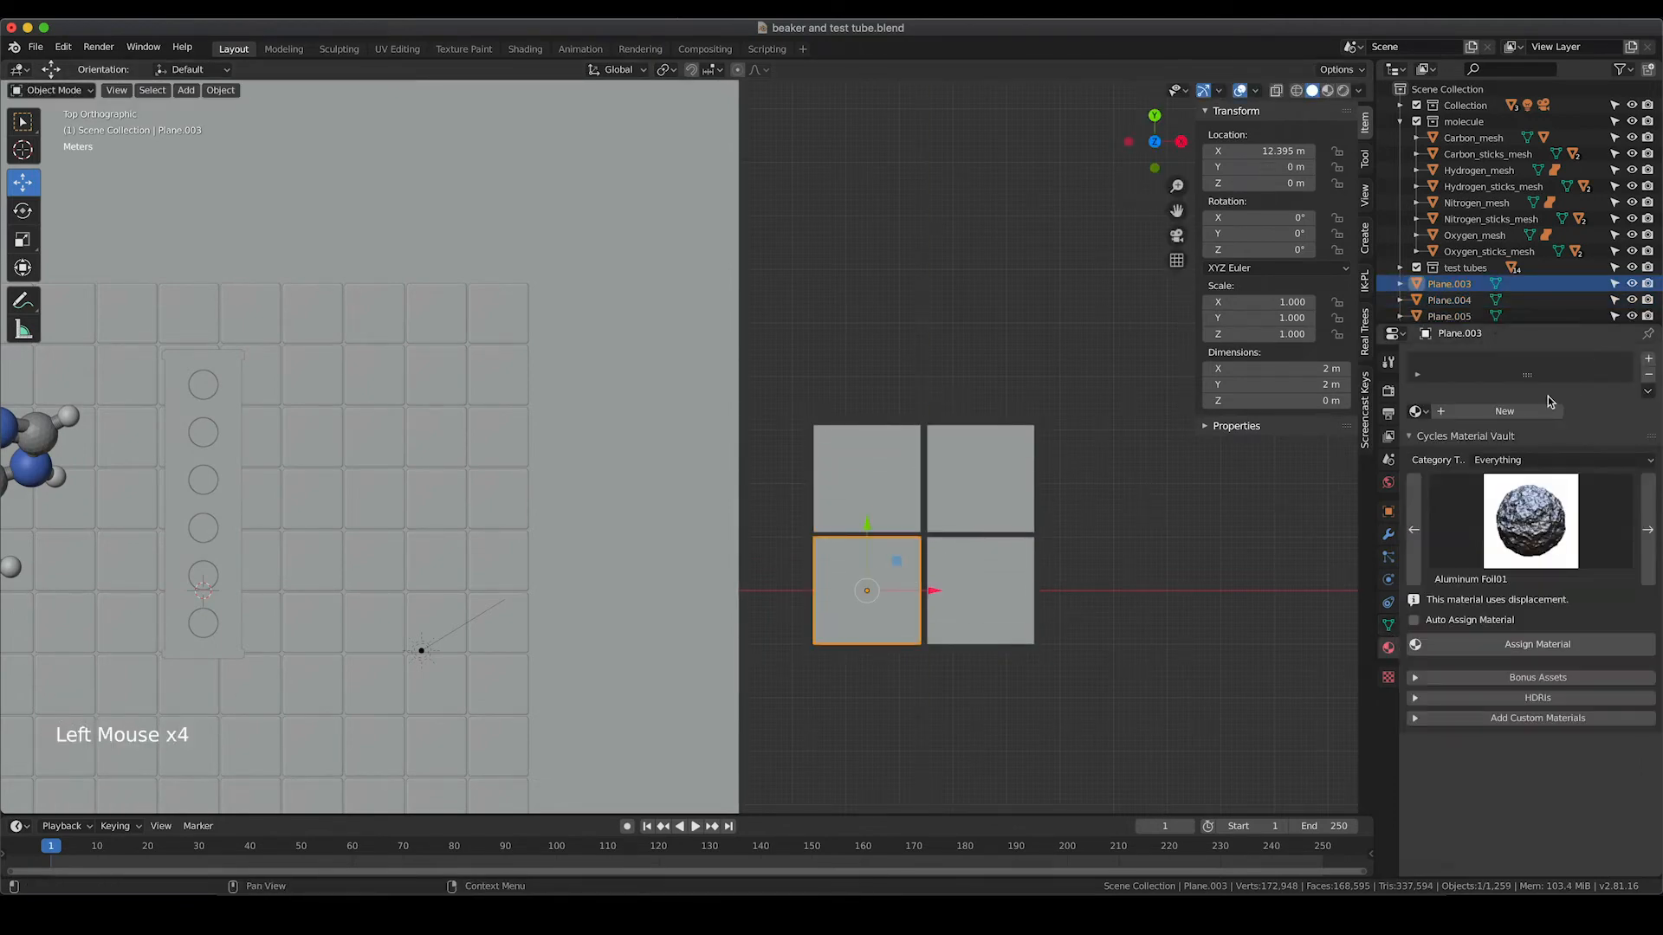
pyautogui.click(1547, 401)
pyautogui.click(1590, 628)
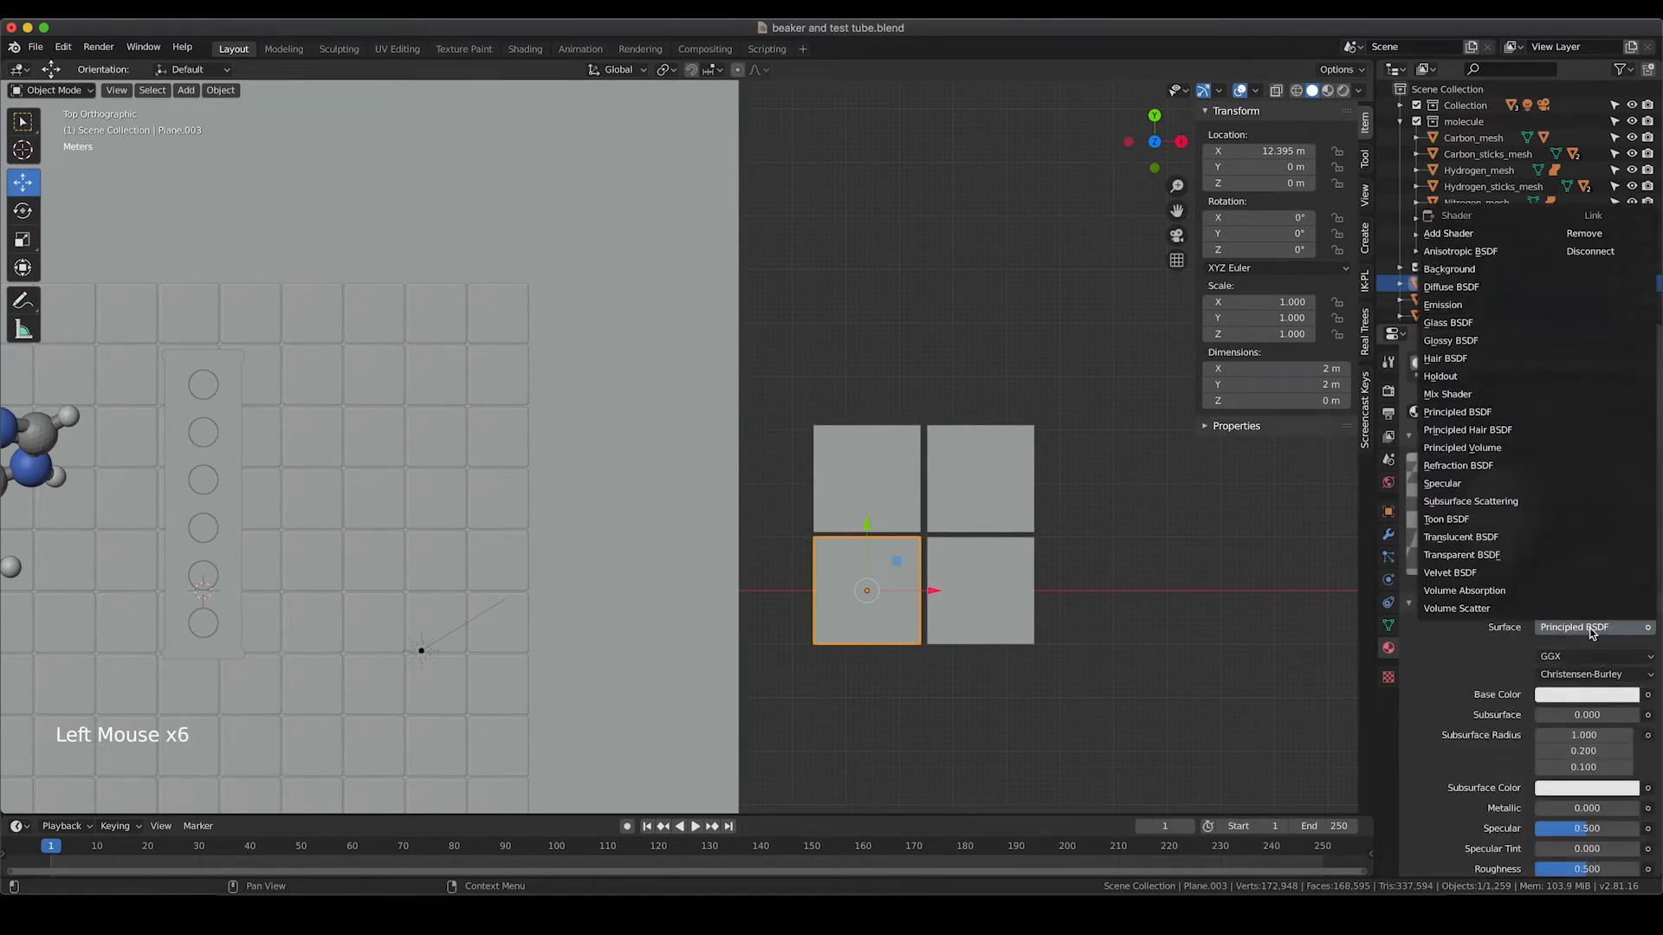
pyautogui.click(1447, 304)
pyautogui.click(1199, 604)
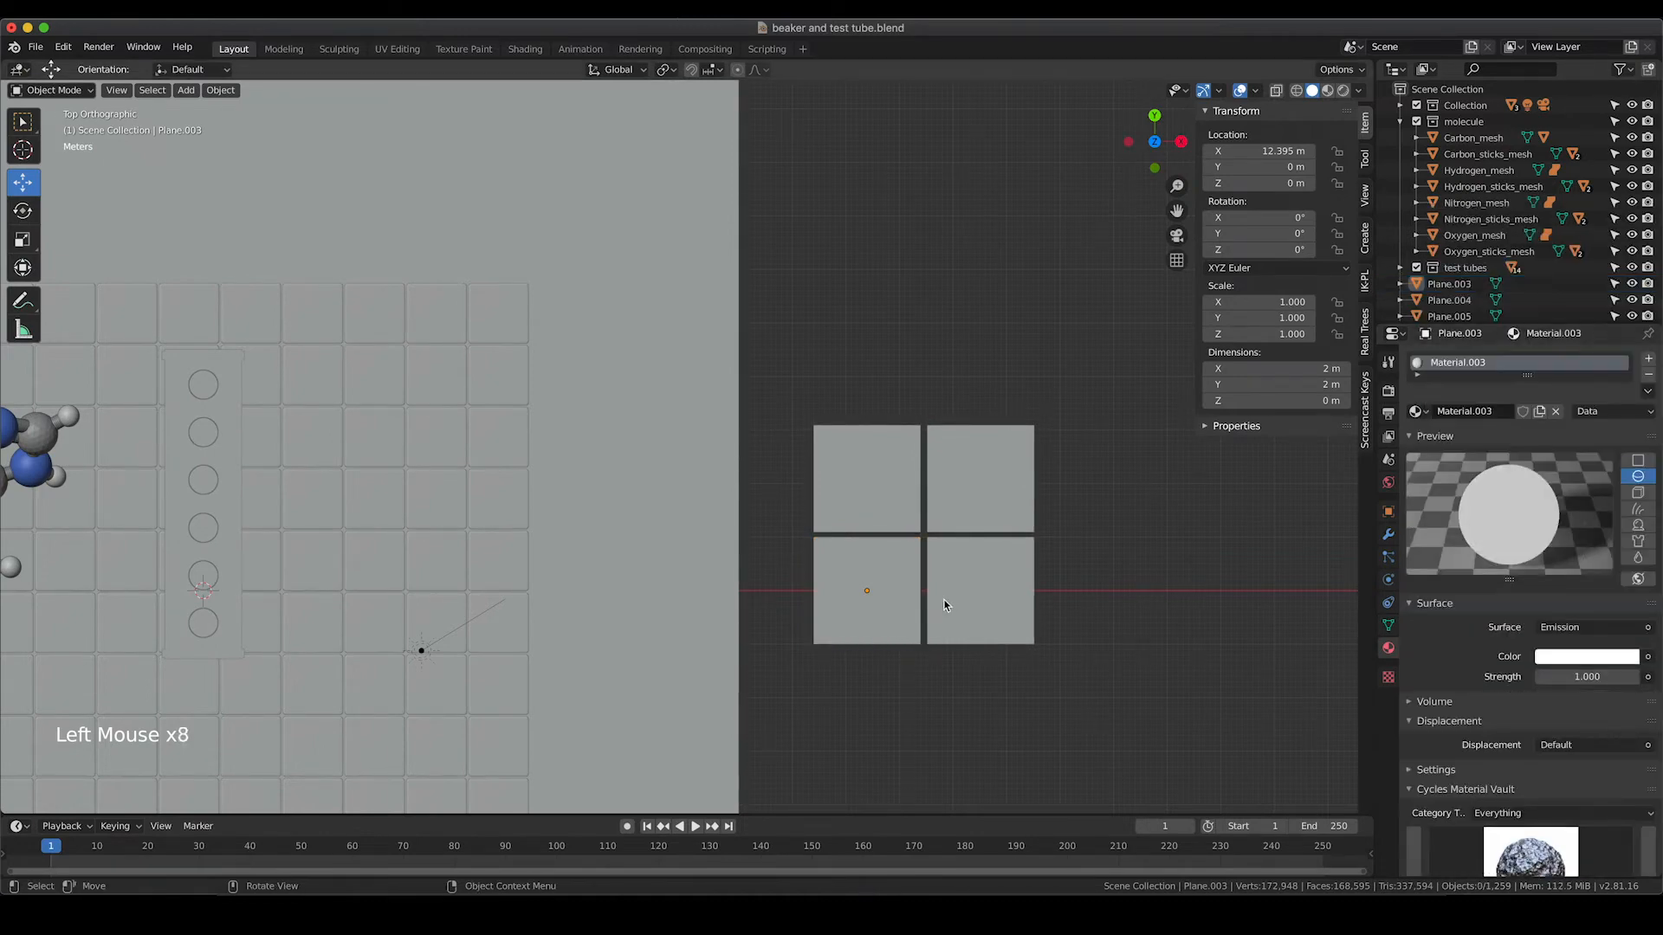
# Rename the original plane's new material as emission
pyautogui.click(944, 606)
pyautogui.click(875, 620)
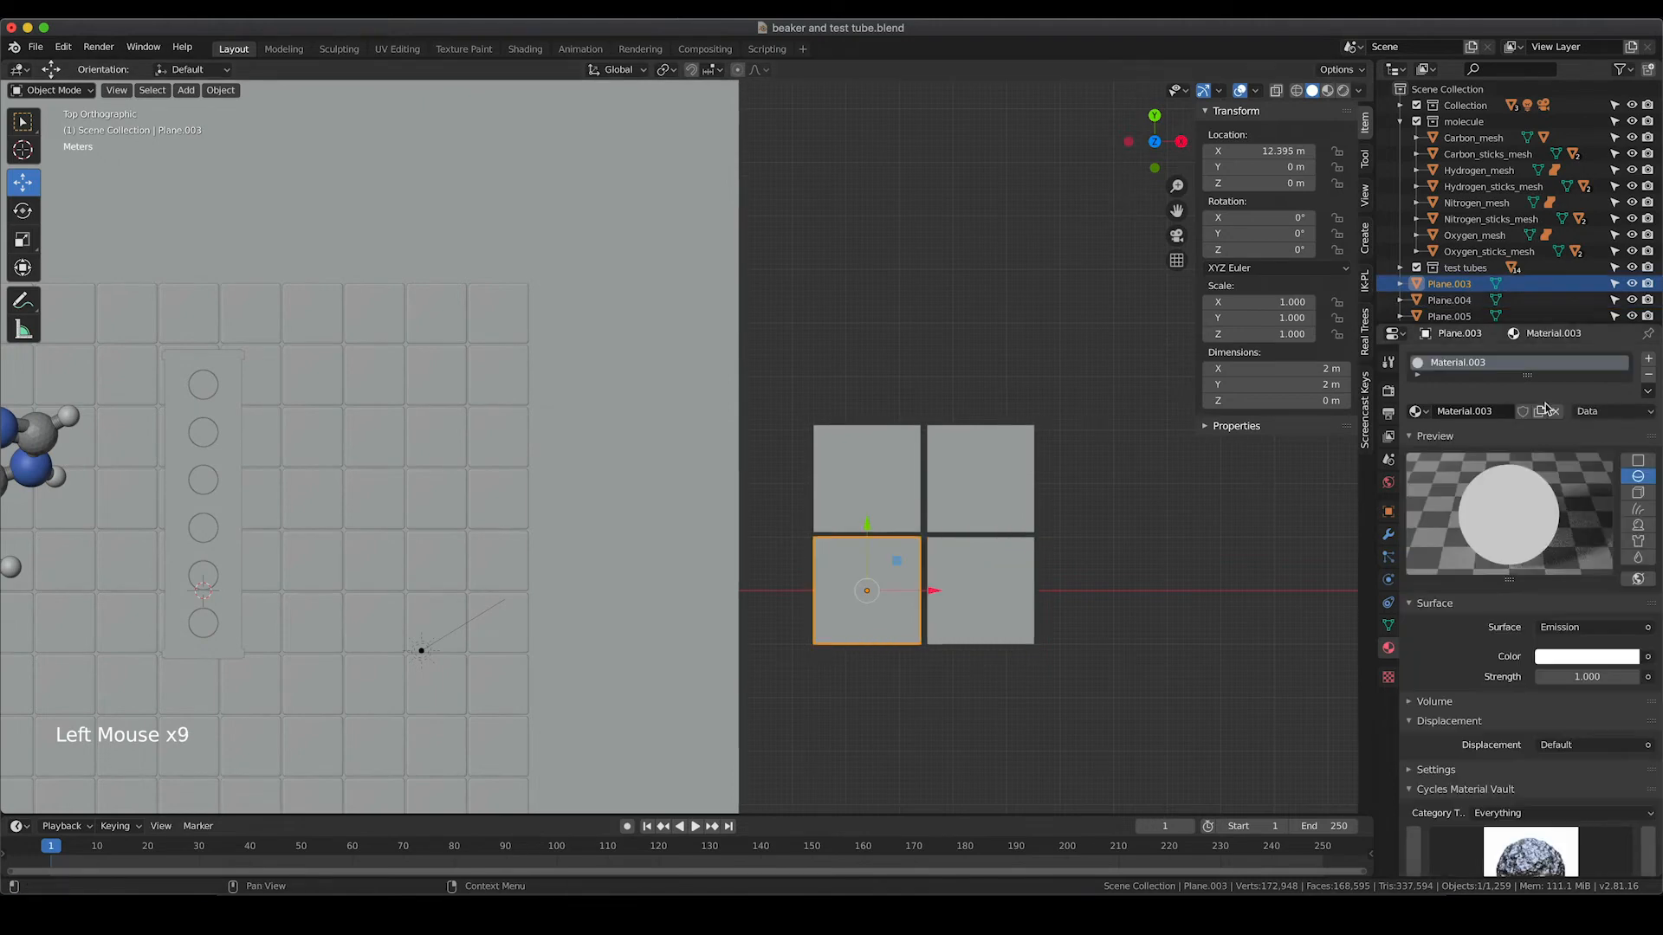
pyautogui.click(1475, 410)
pyautogui.write('emission')
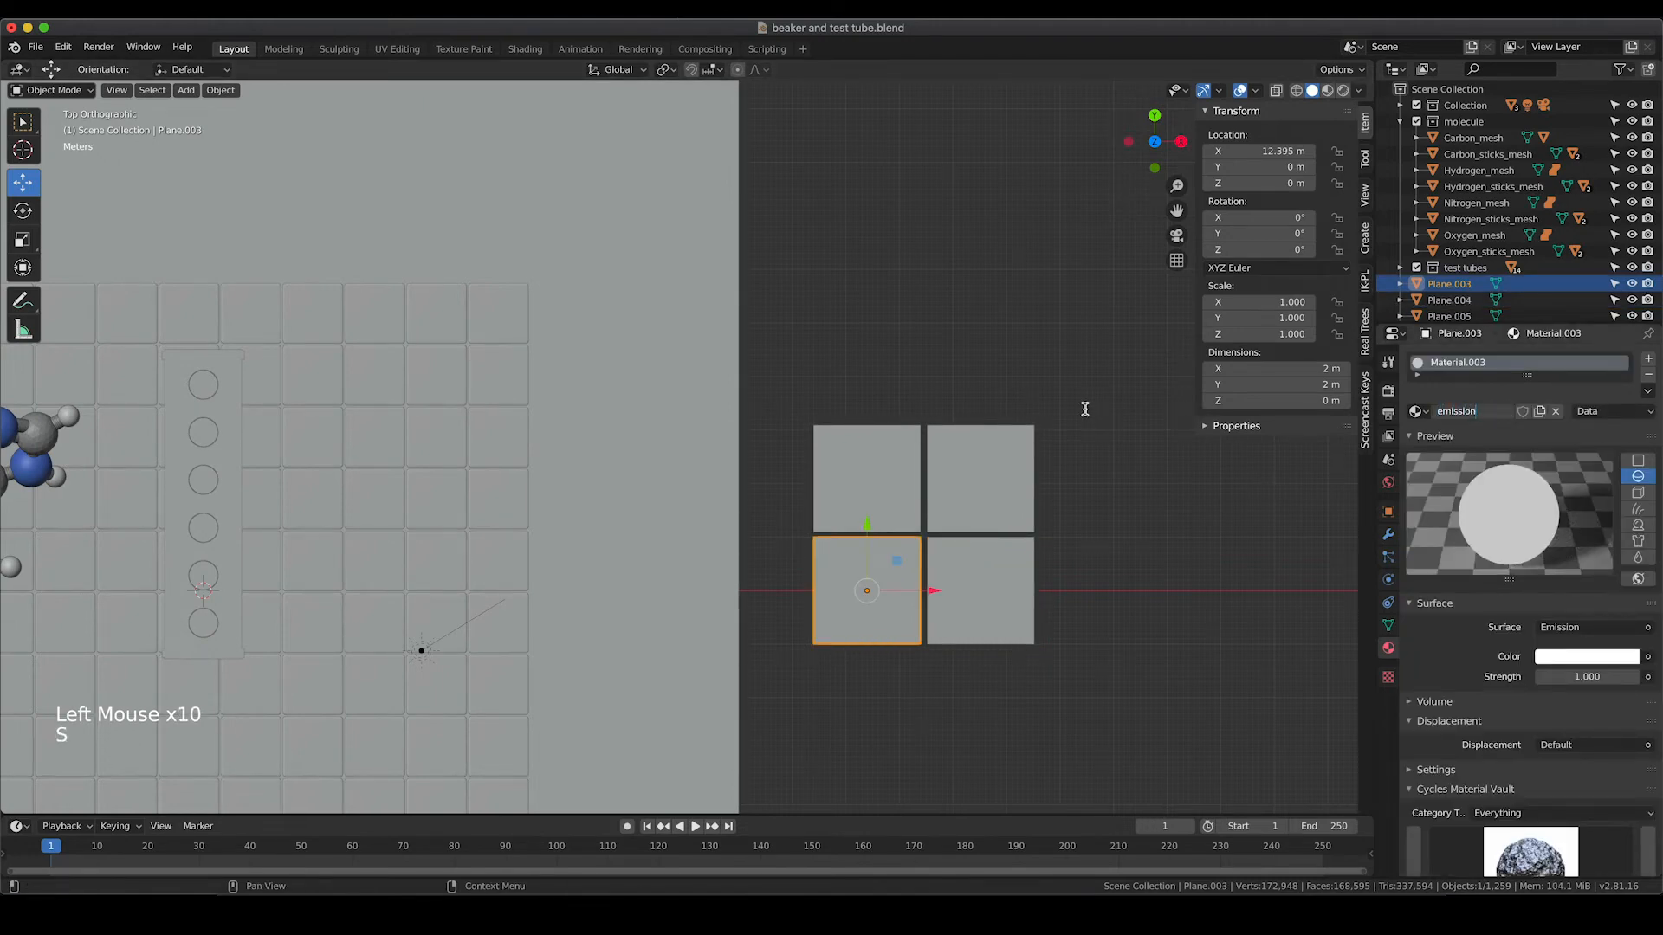
pyautogui.press('Return')
# Assign the existing emission material to the other three planes in the grid
pyautogui.click(956, 589)
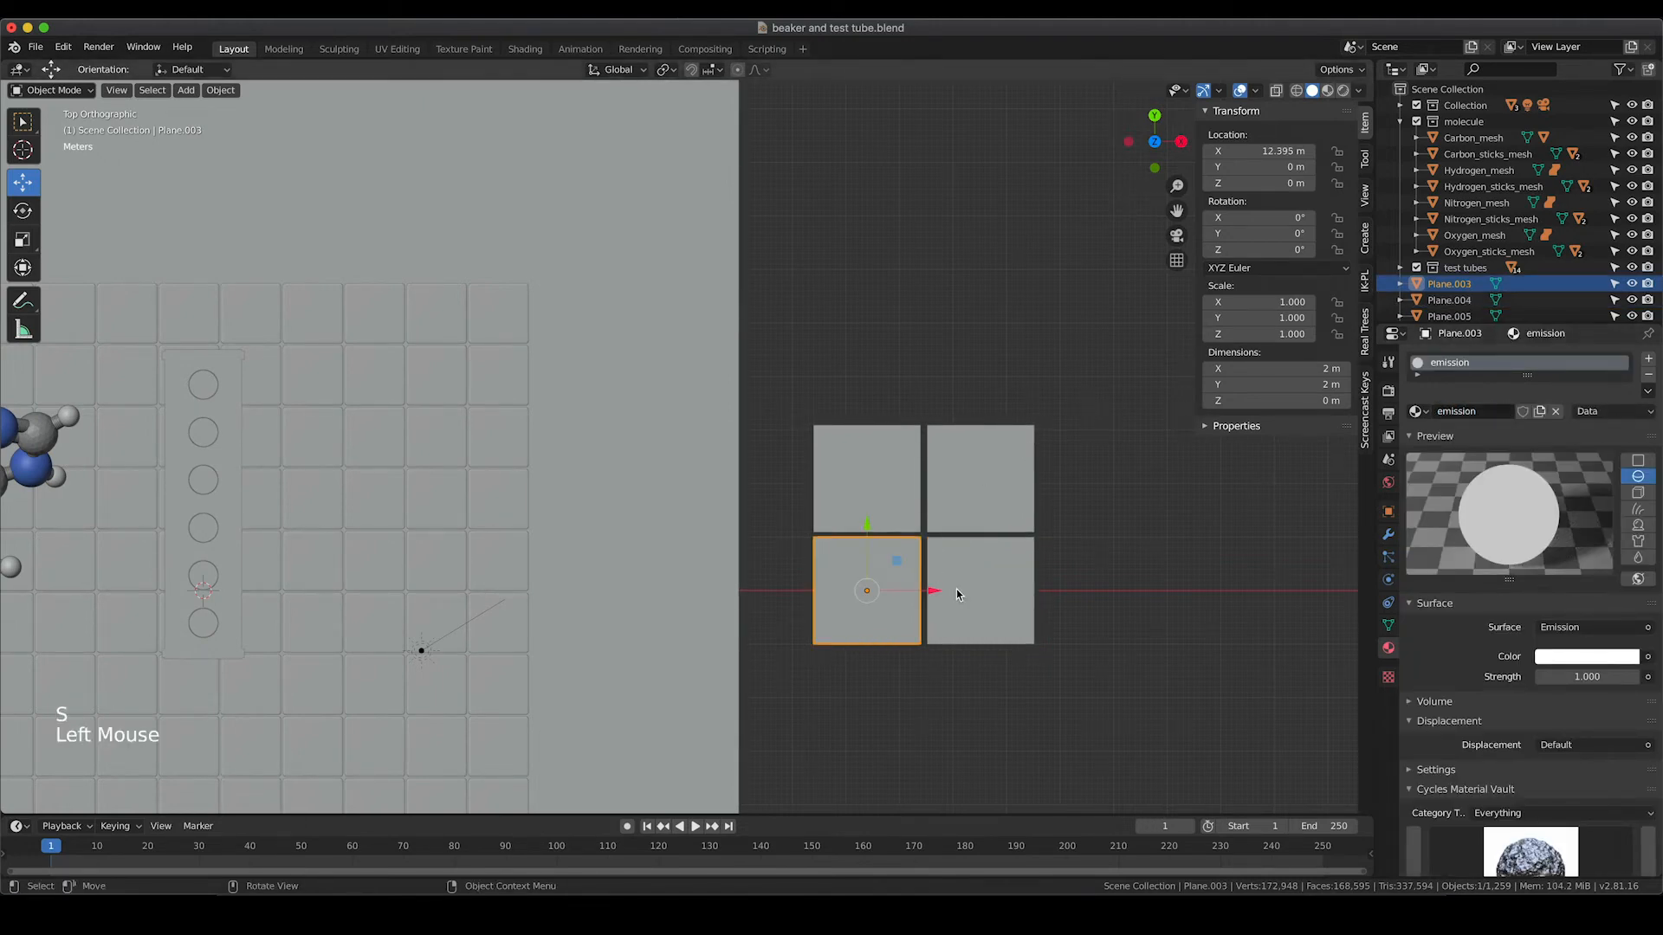
pyautogui.click(1416, 411)
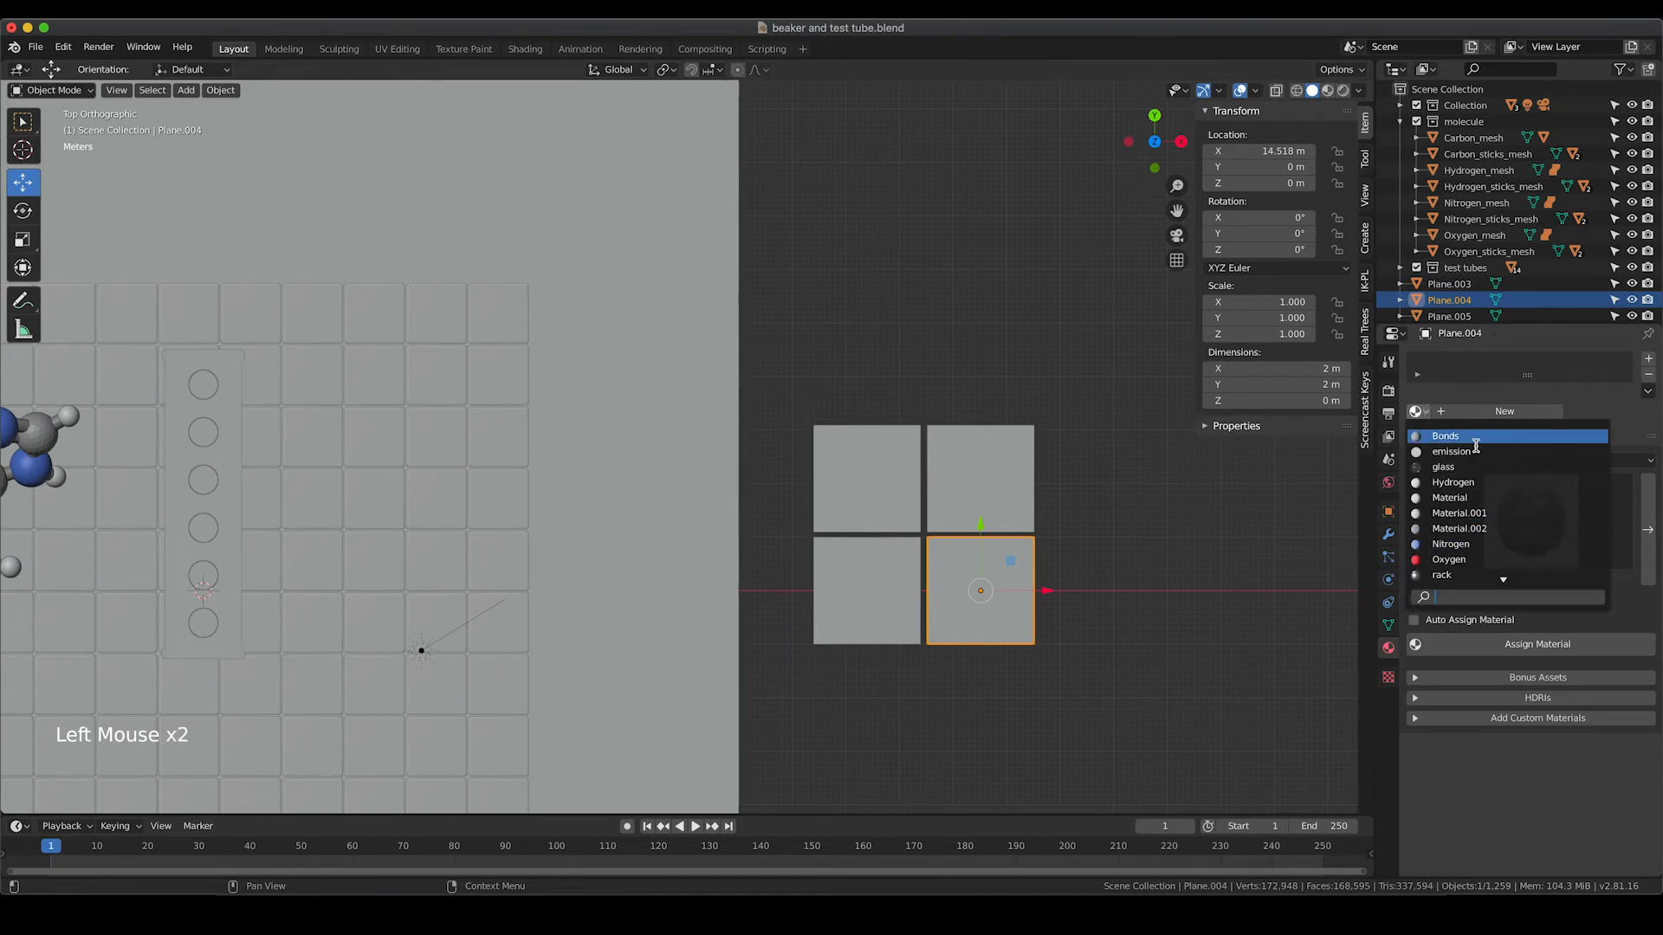
pyautogui.click(987, 472)
pyautogui.click(1420, 411)
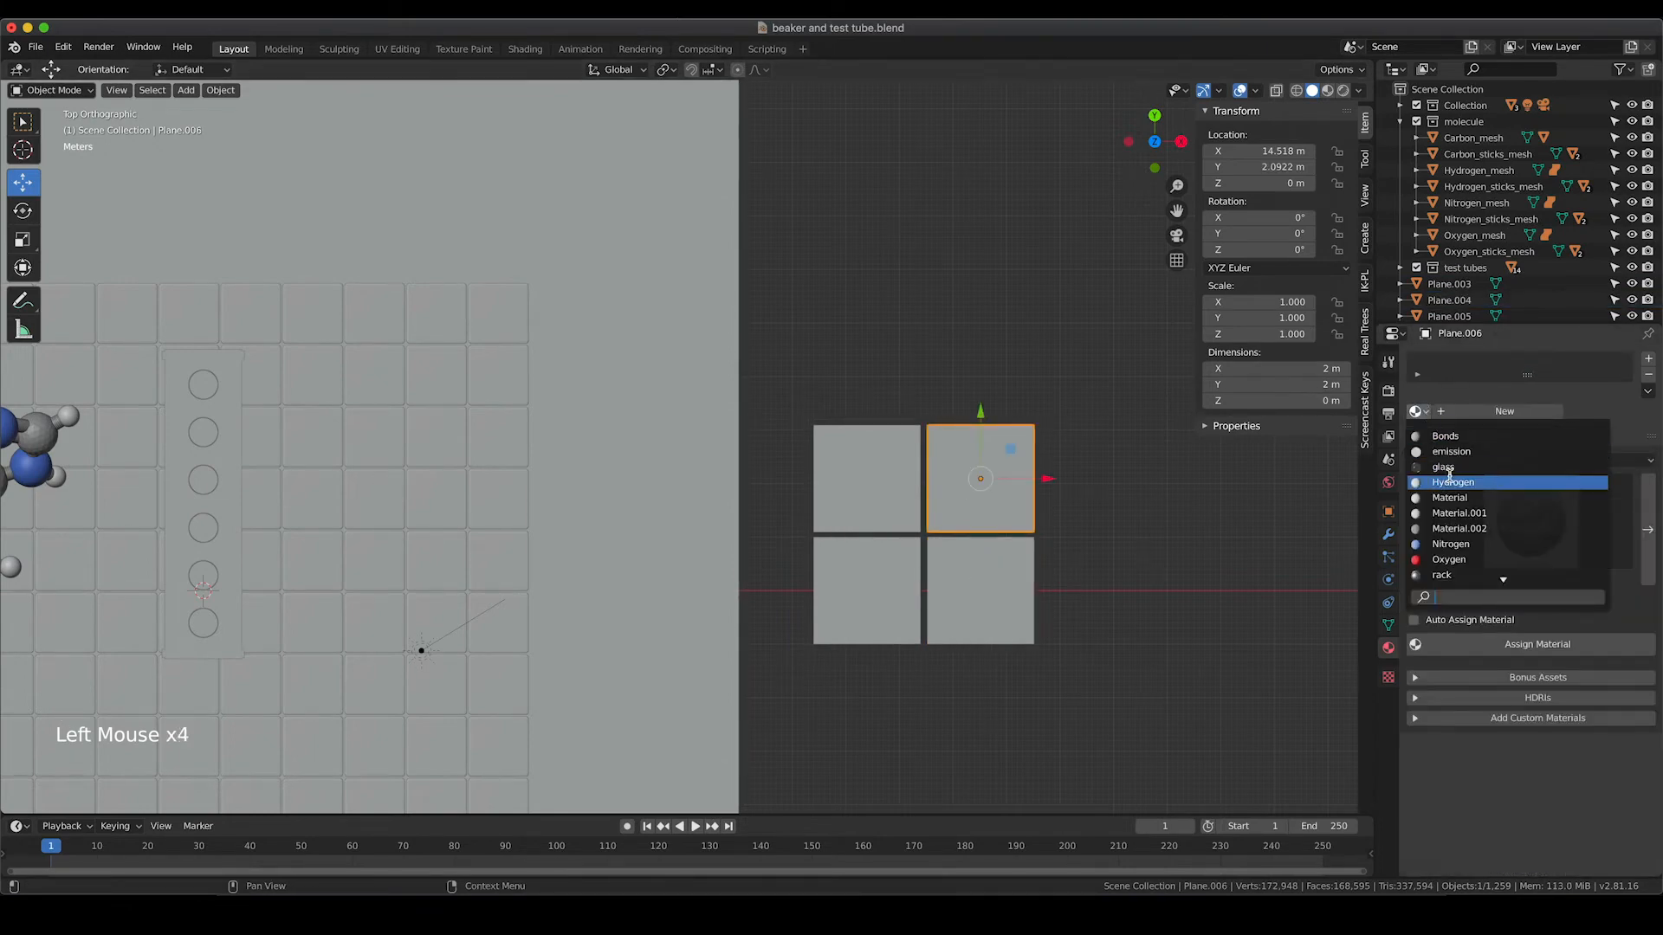
pyautogui.click(1455, 443)
pyautogui.click(870, 485)
pyautogui.click(1416, 410)
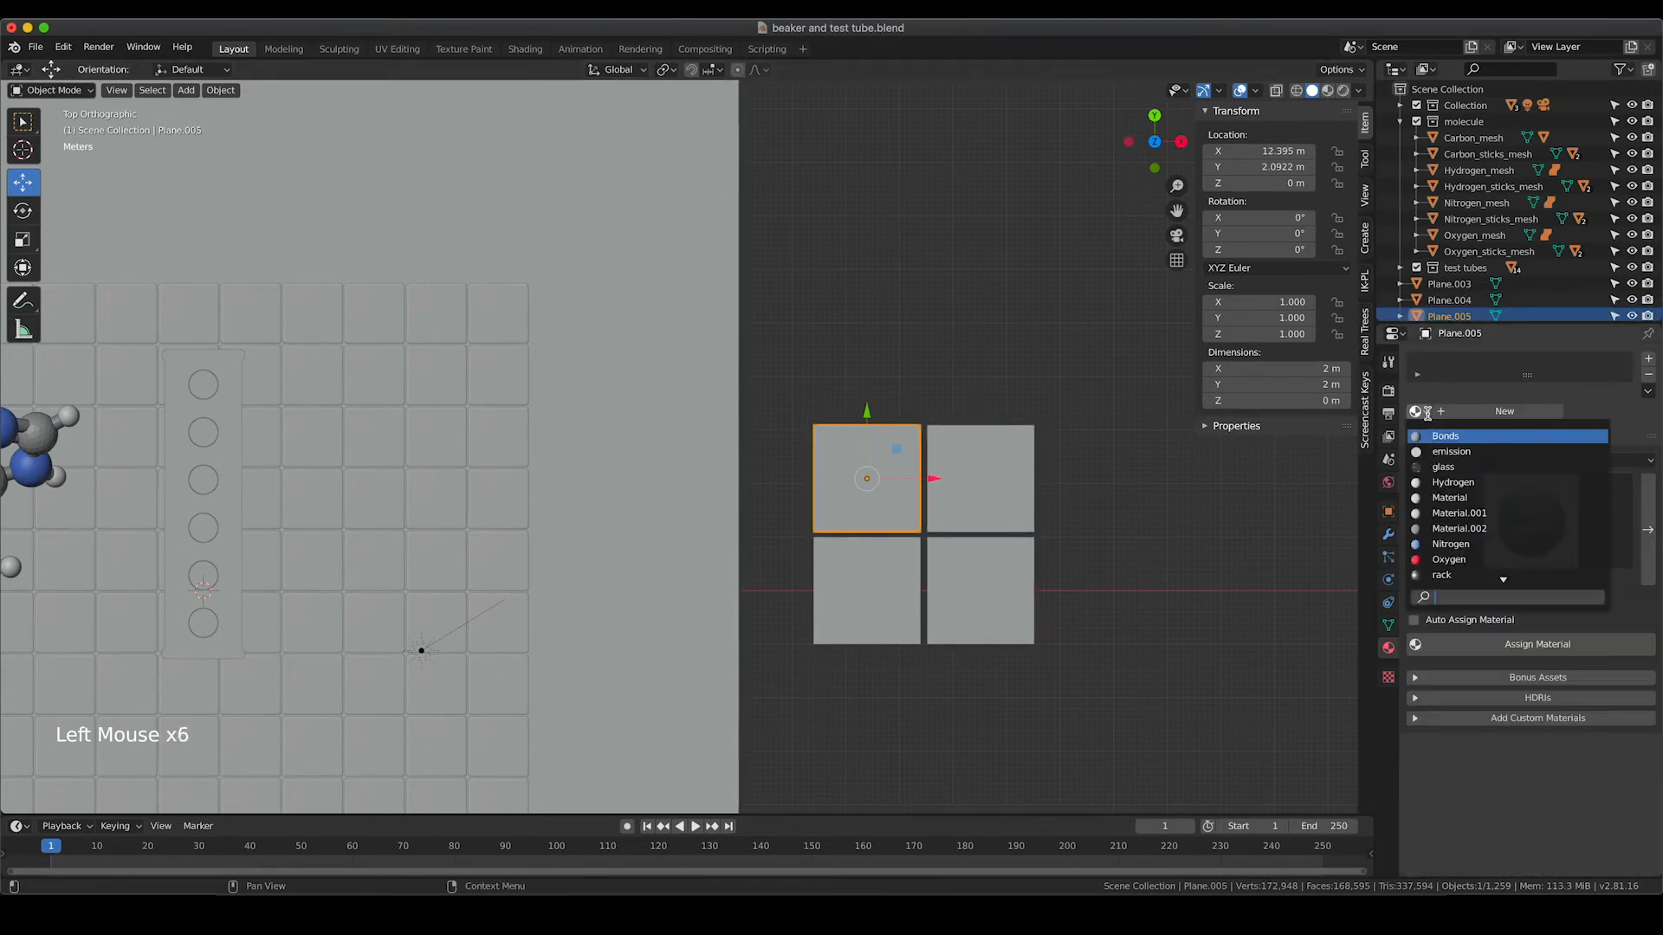
pyautogui.click(1455, 447)
# Select all four planes of the grid and join them into one object
pyautogui.click(1055, 478)
pyautogui.keyDown('shift'); pyautogui.click(996, 476); pyautogui.keyUp('shift')
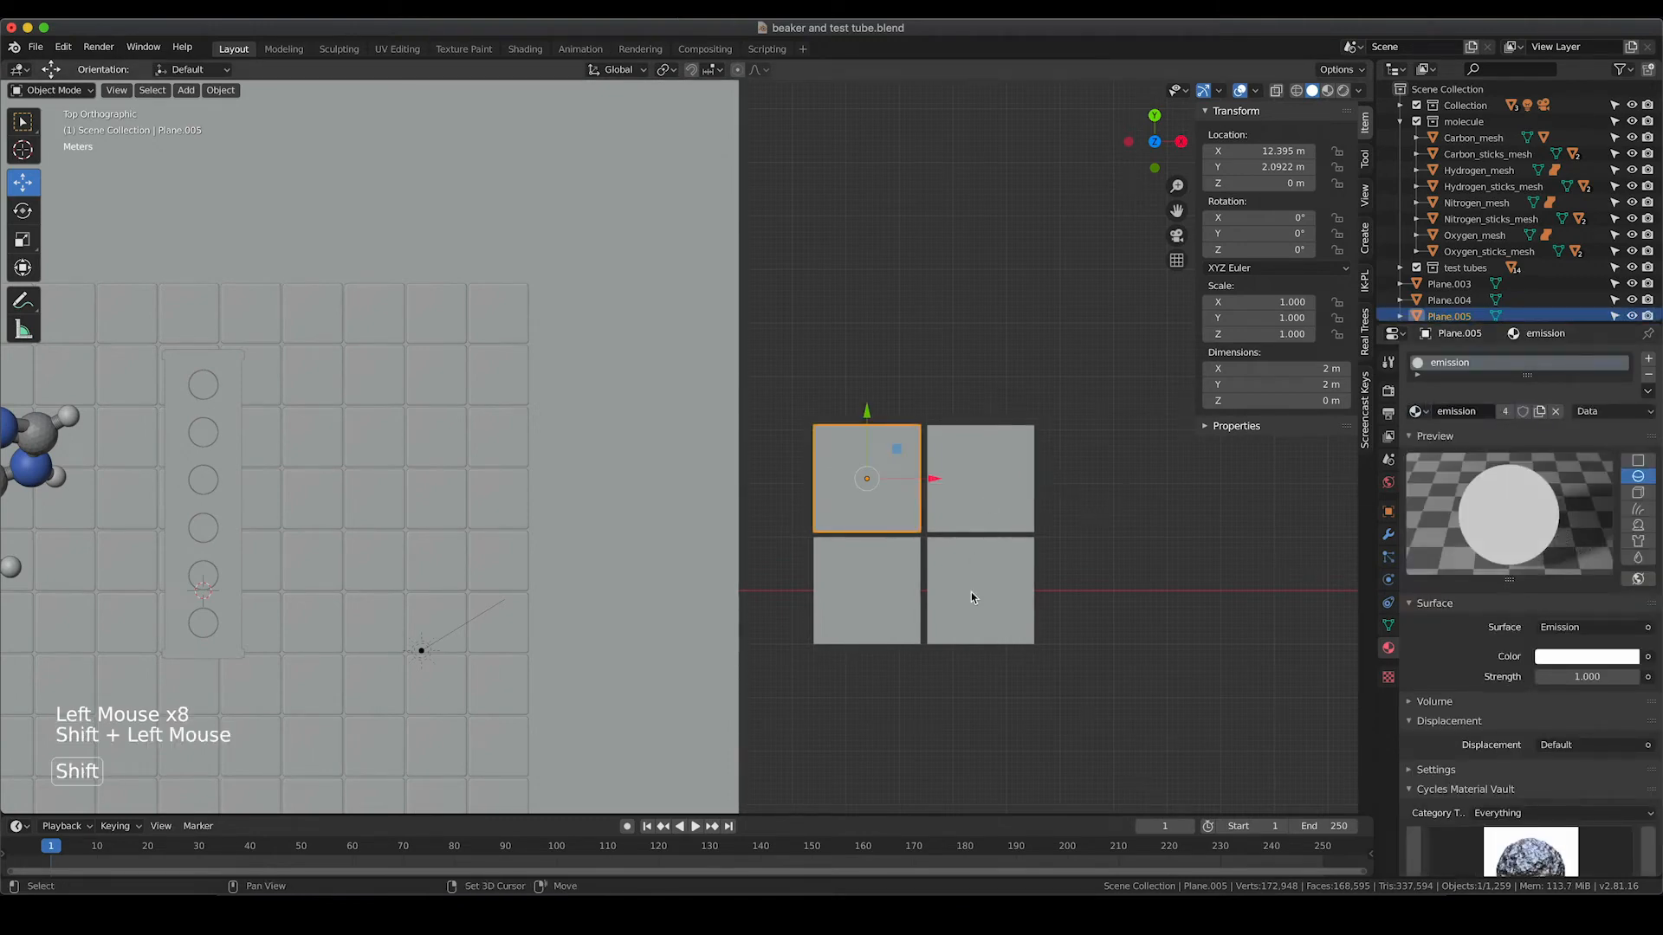
pyautogui.keyDown('shift'); pyautogui.click(970, 592); pyautogui.keyUp('shift')
pyautogui.keyDown('shift'); pyautogui.click(864, 600); pyautogui.keyUp('shift')
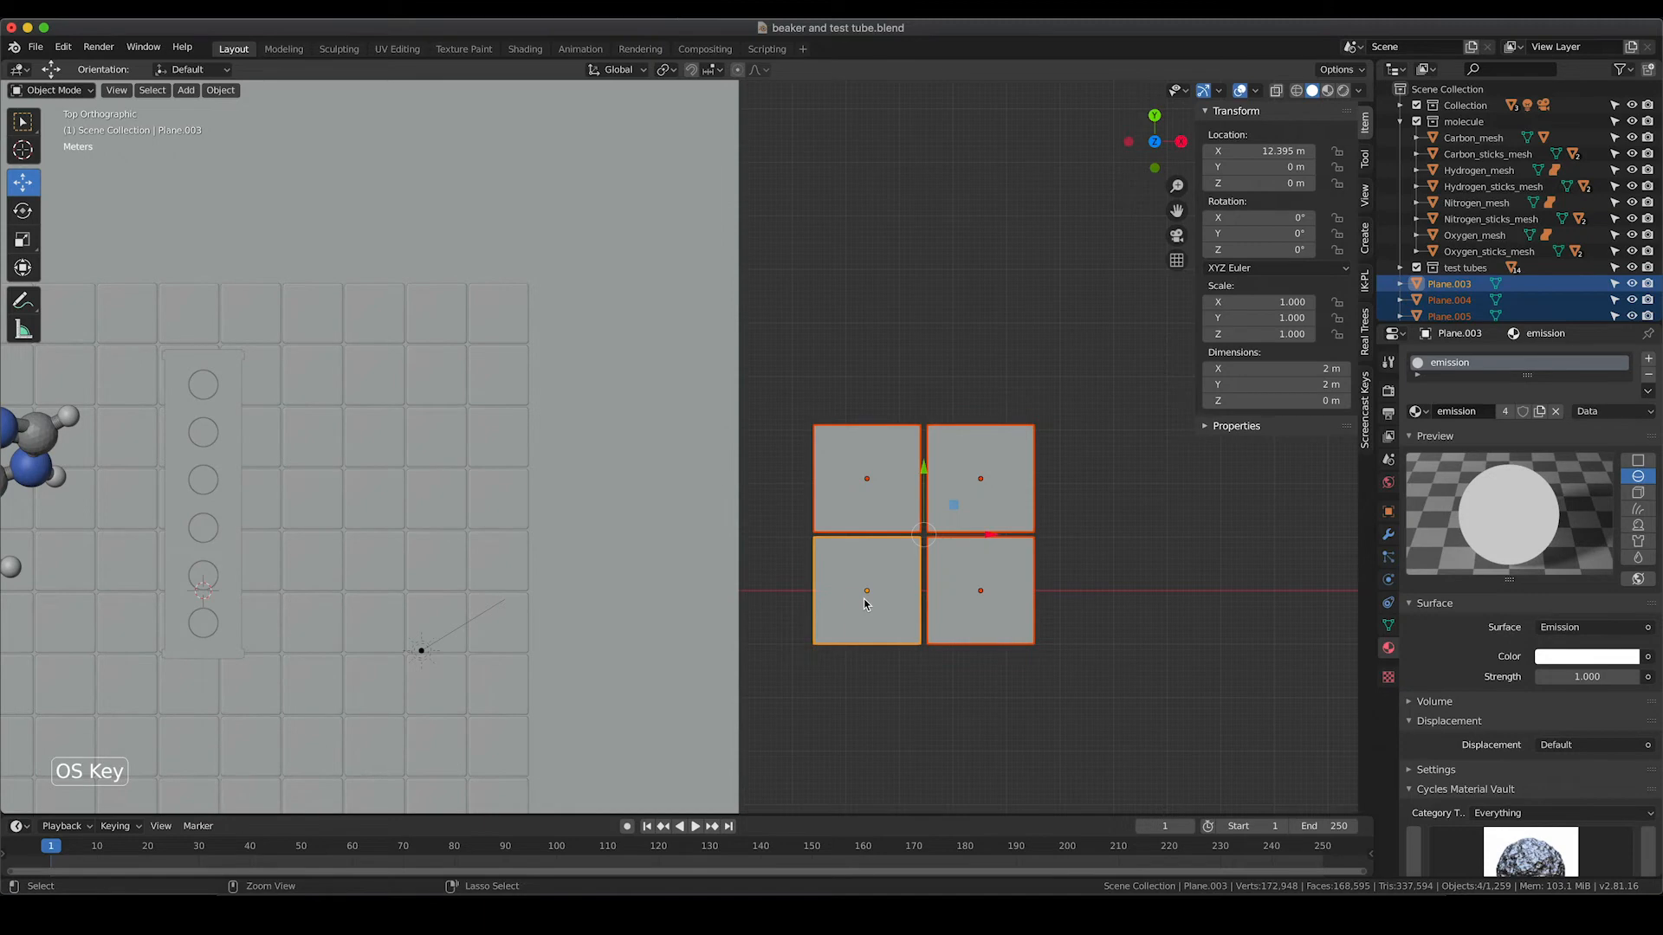
pyautogui.press('super+j')
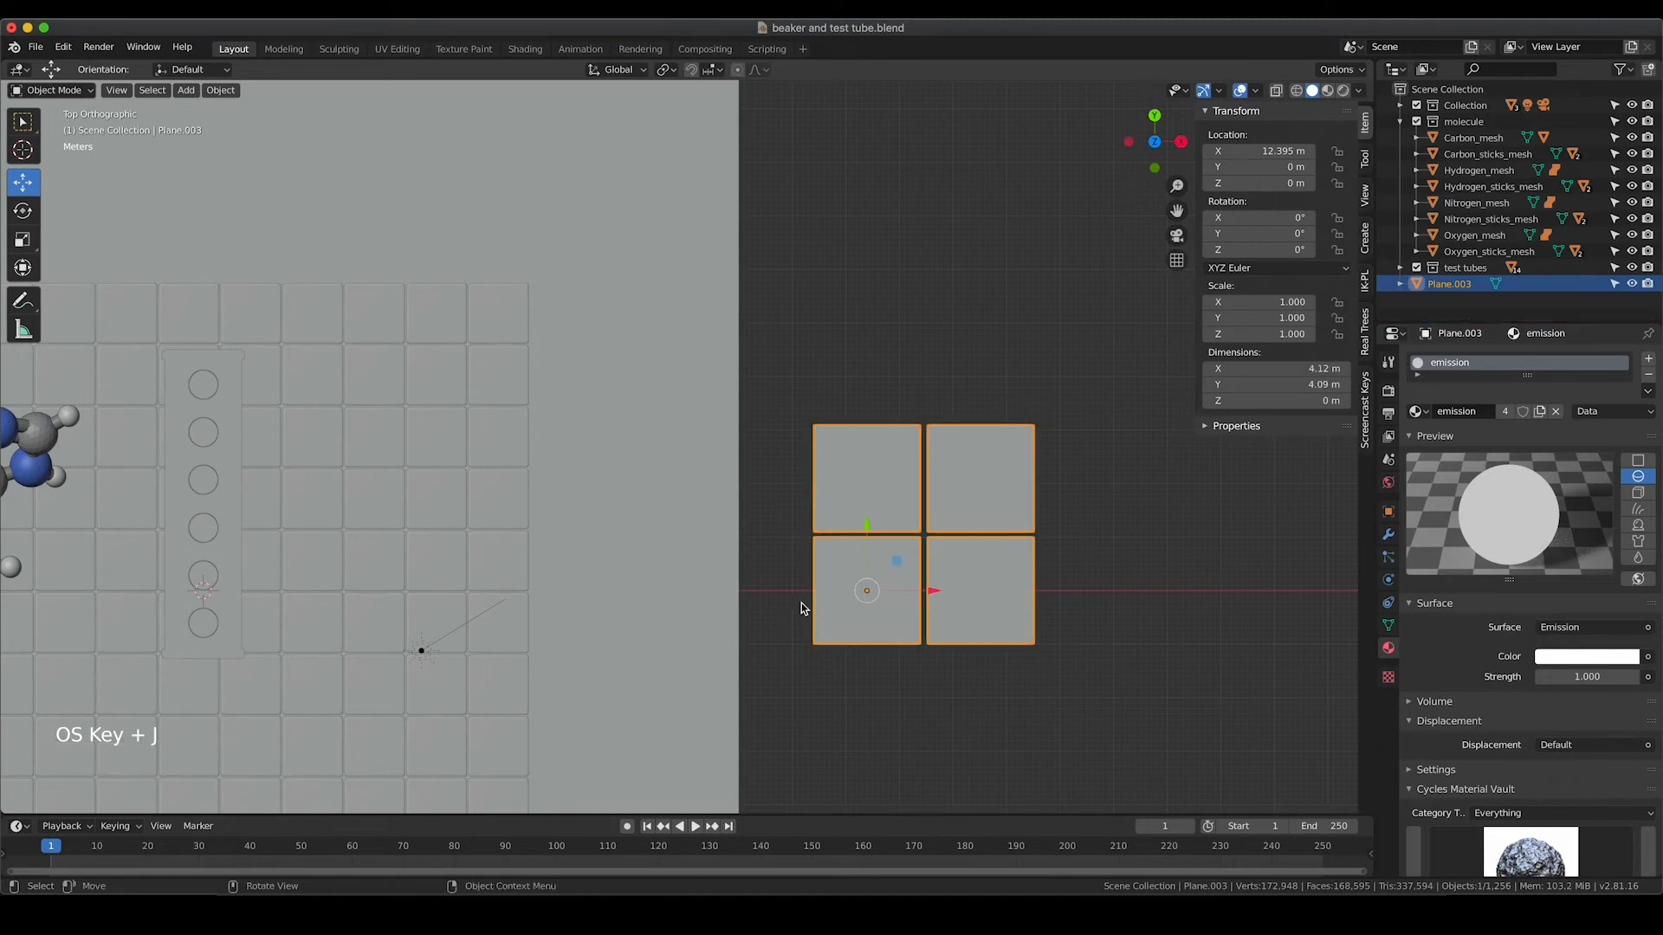
# Rotate the joined light panel 90° around the Y axis so it stands upright
pyautogui.moveTo(1037, 566); pyautogui.dragTo(823, 509, button='middle')
pyautogui.scroll(-5, 823, 509)
pyautogui.moveTo(667, 519); pyautogui.dragTo(666, 515)
pyautogui.write('r')
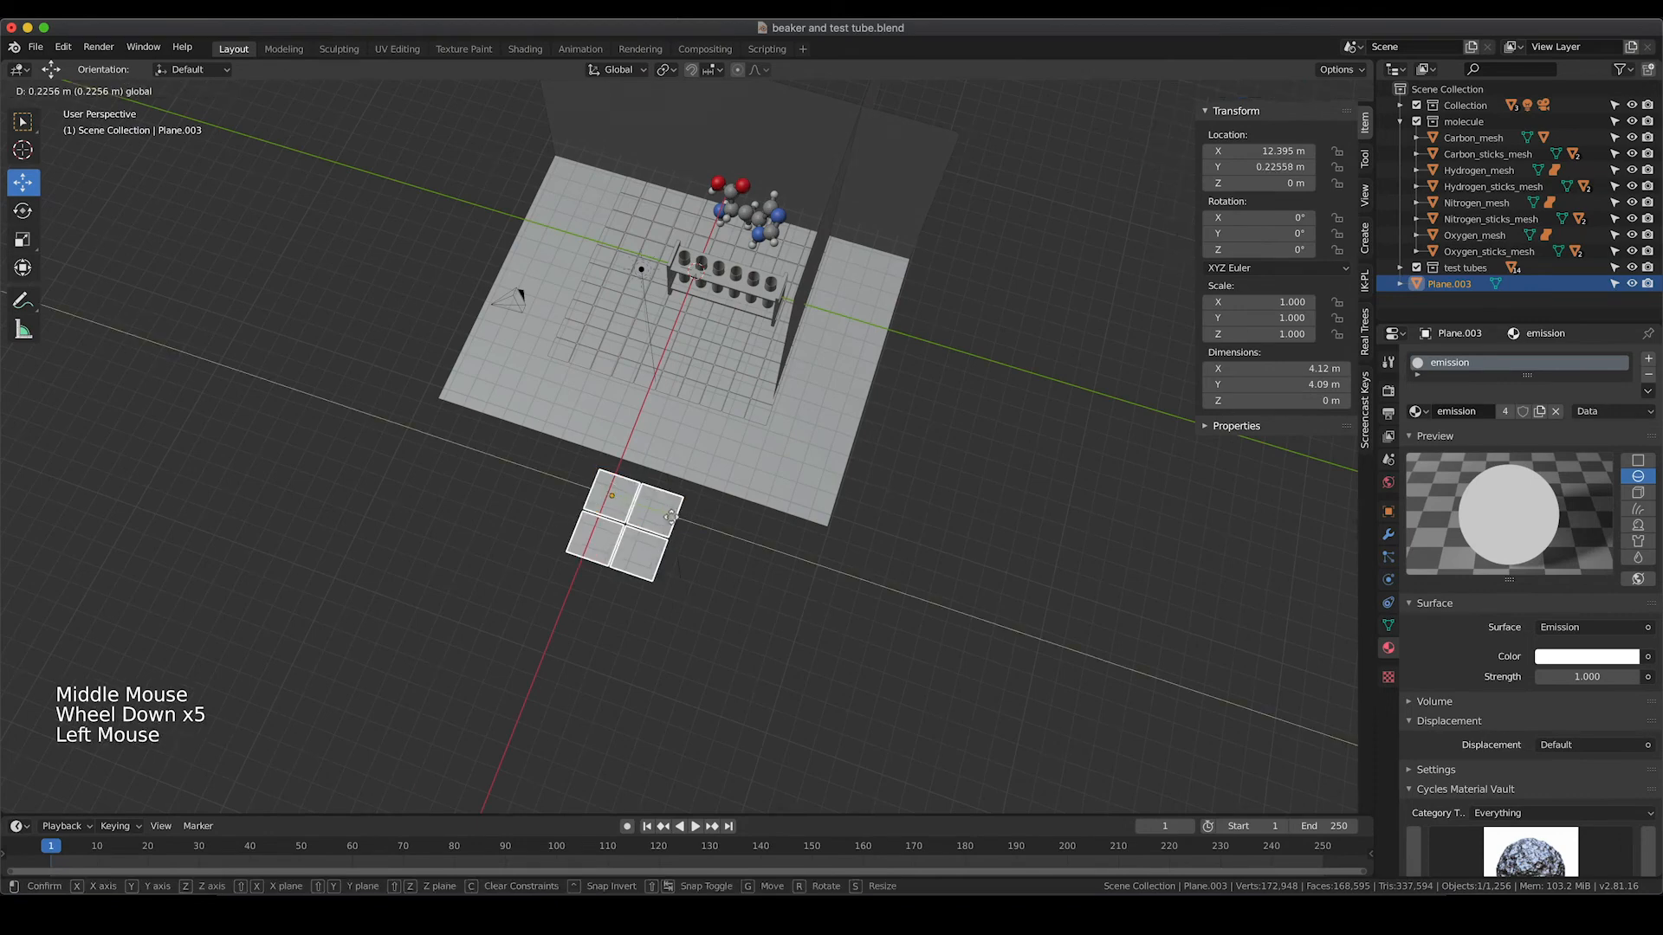
pyautogui.write('y')
pyautogui.write('90')
pyautogui.press('Return')
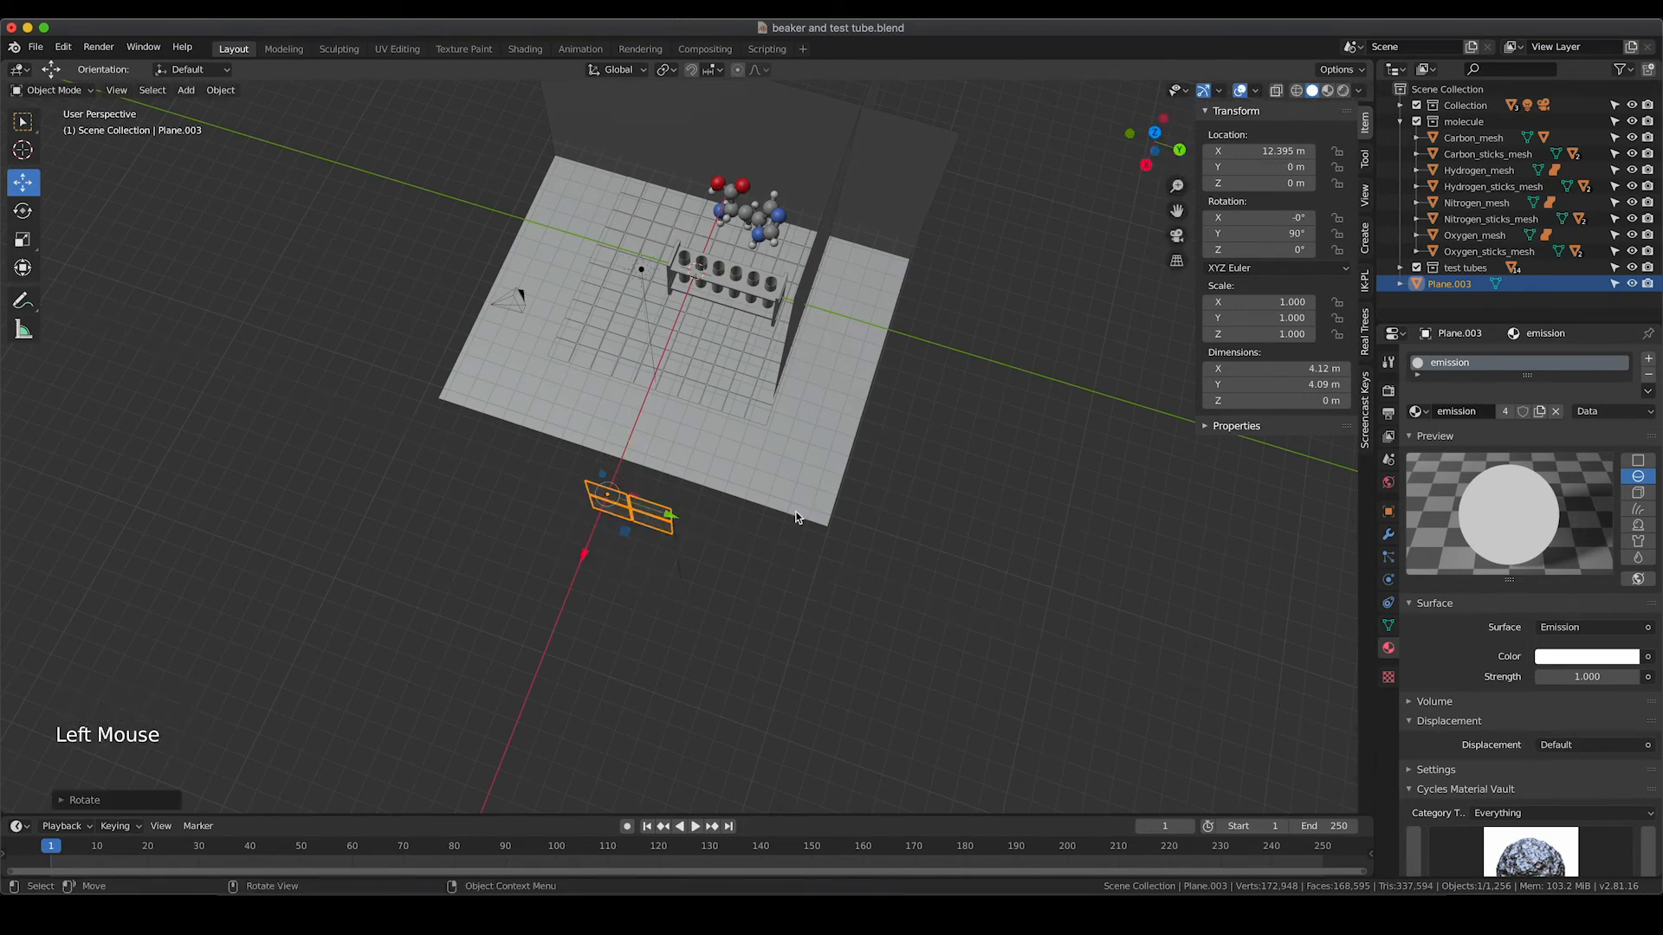
# Move the light panel to about X 6.44 m and Z 2.14 m, and preview its light in the rendered camera view
pyautogui.moveTo(798, 519); pyautogui.dragTo(630, 459, button='middle')
pyautogui.moveTo(556, 416); pyautogui.dragTo(675, 425)
pyautogui.press('KP_0')
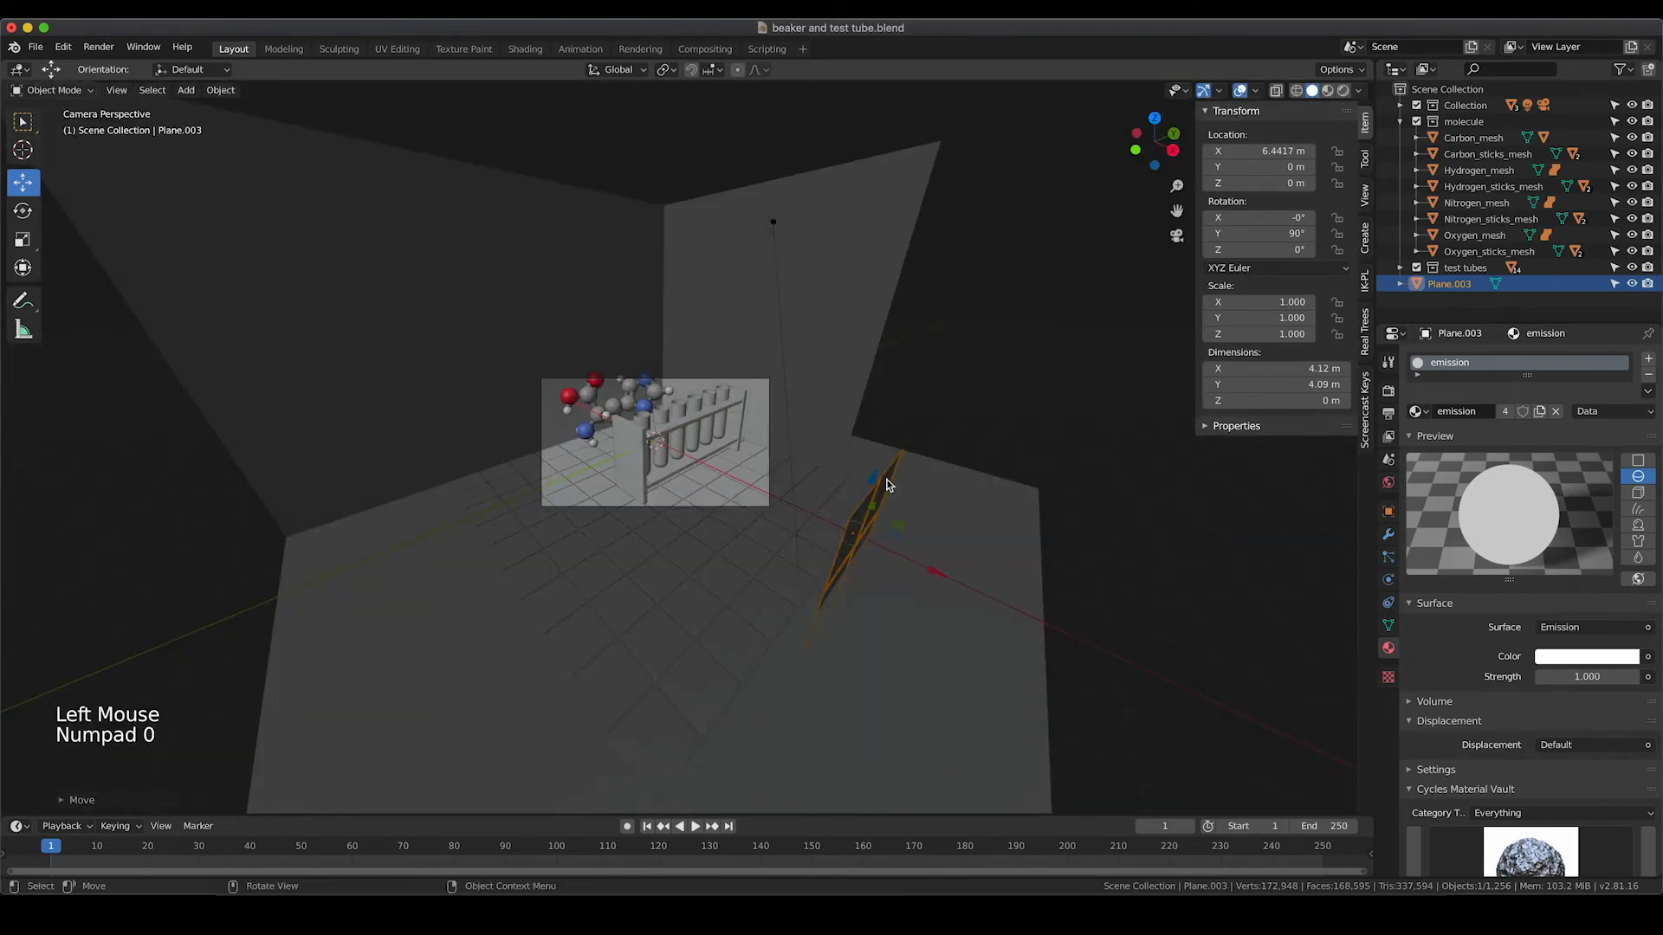
pyautogui.moveTo(872, 476); pyautogui.dragTo(898, 391)
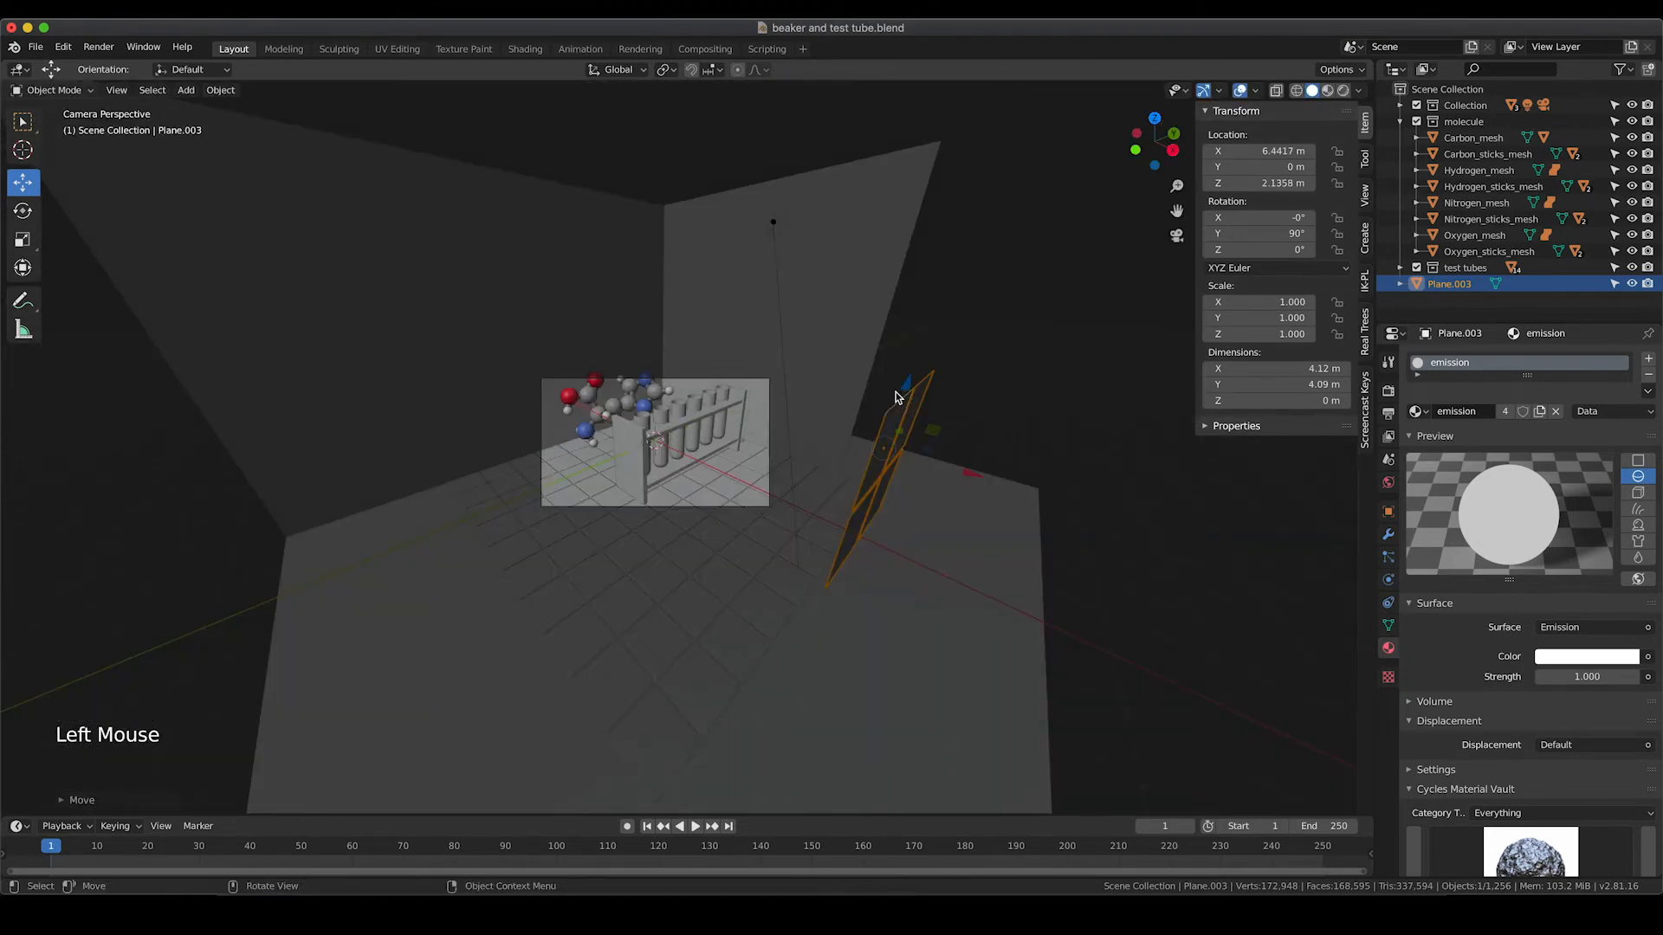
pyautogui.press('z')
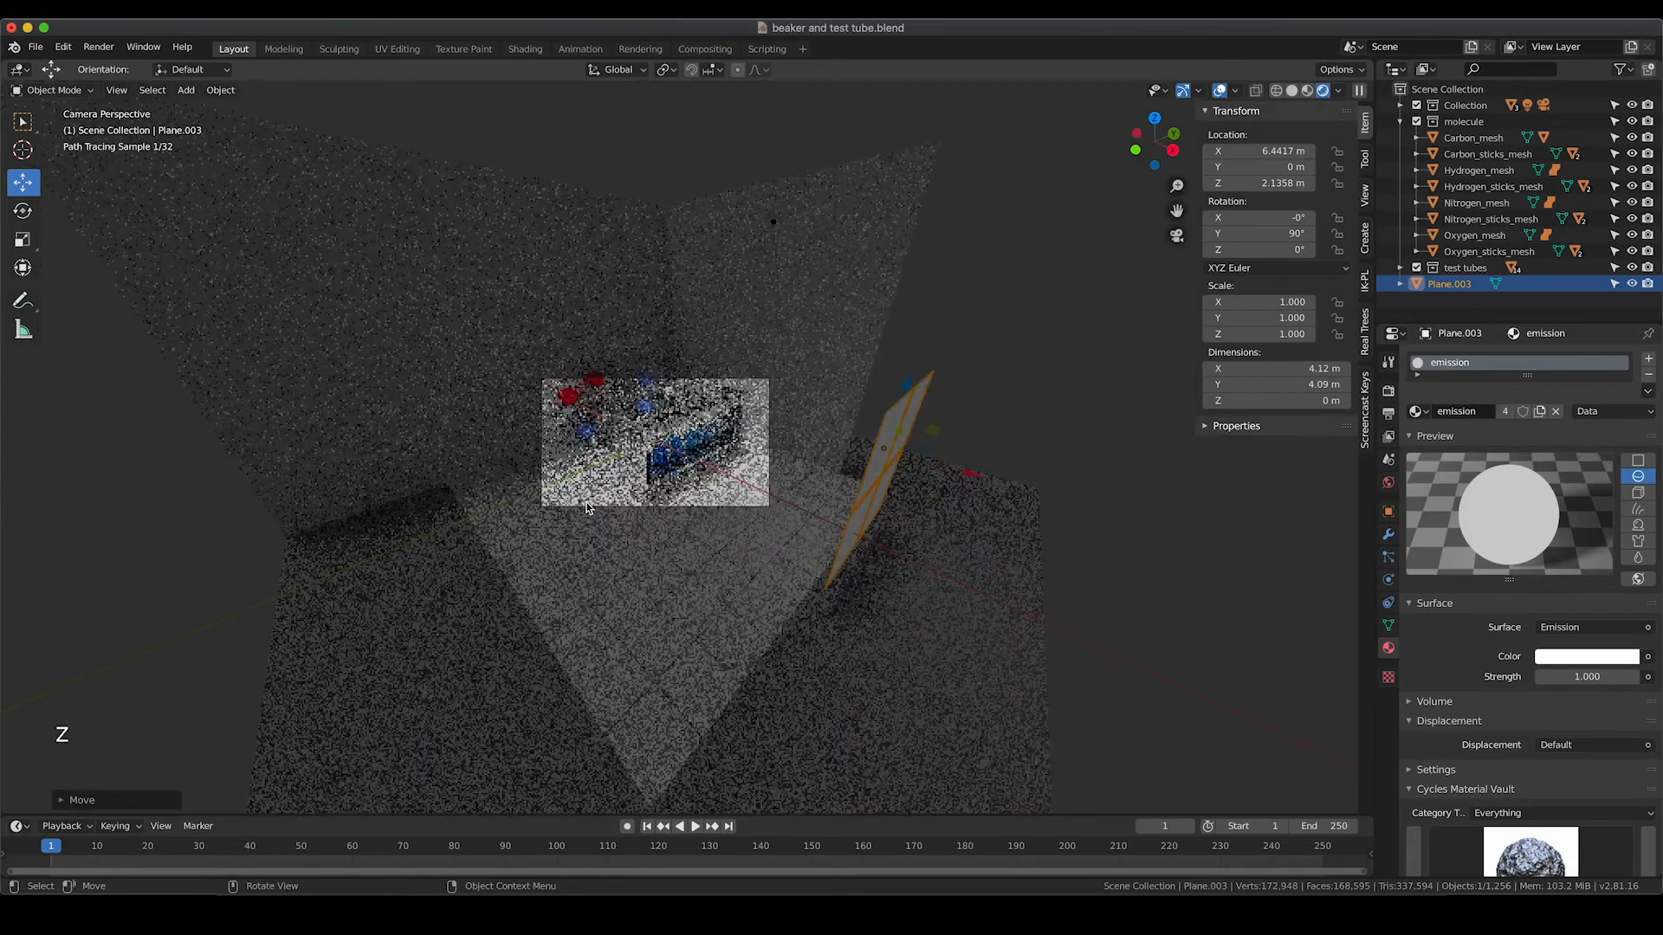
pyautogui.scroll(3, 594, 475)
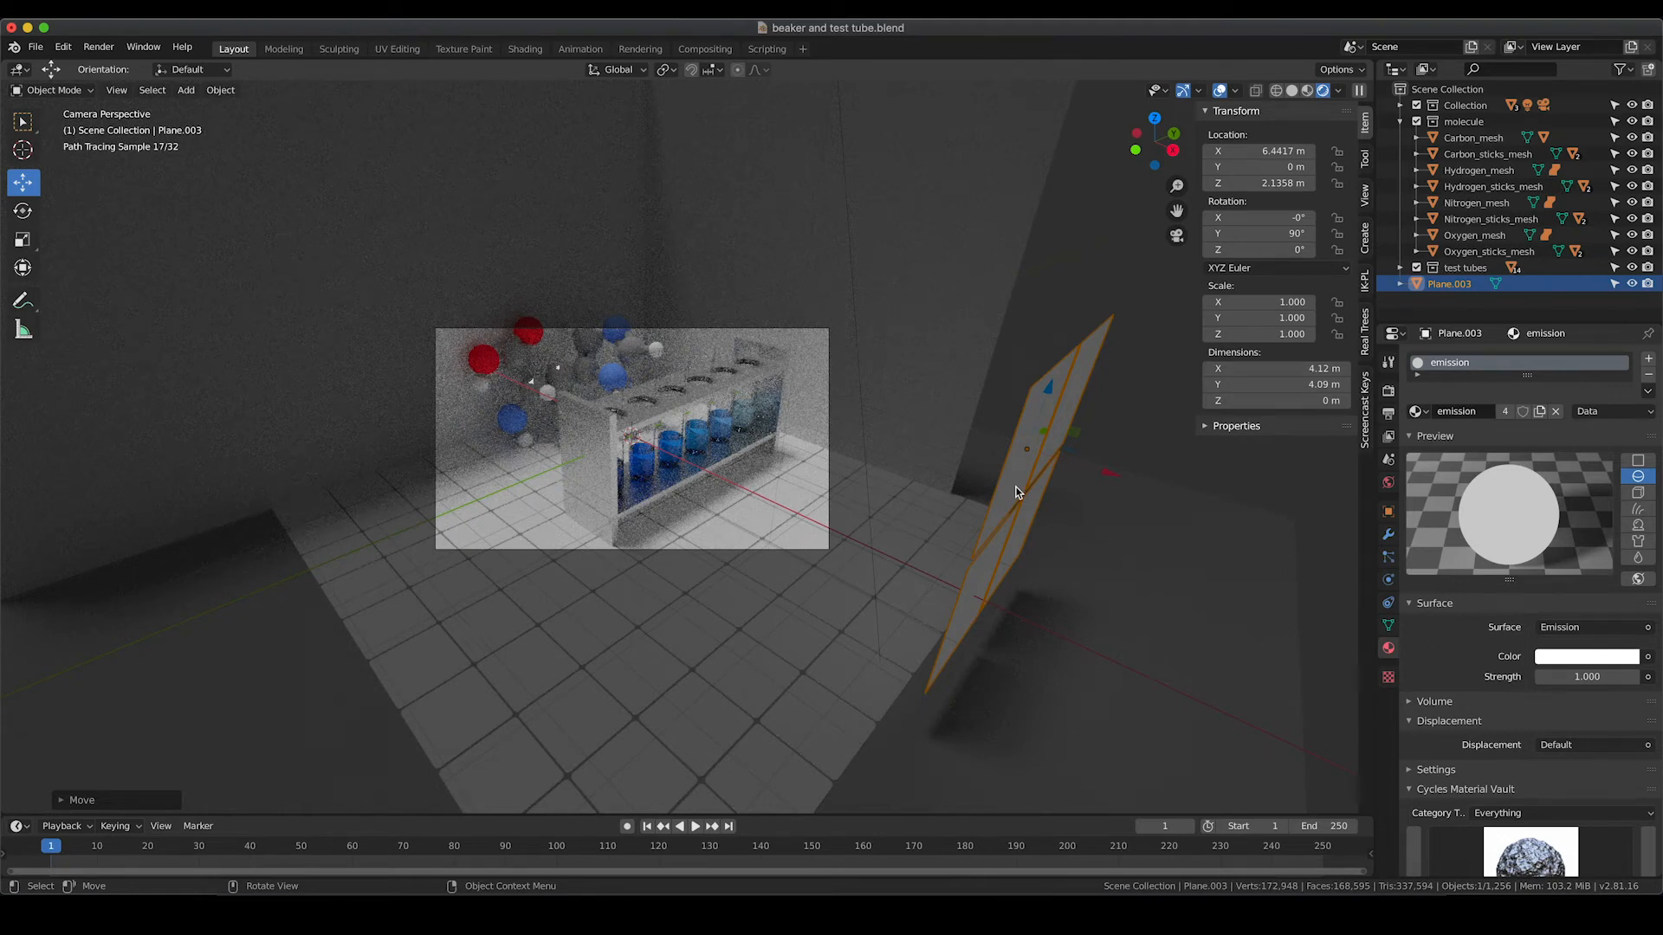
# Duplicate the light panel and raise the copy to about Z 5.41 m, returning to solid shading
pyautogui.hotkey('shift', 'd')
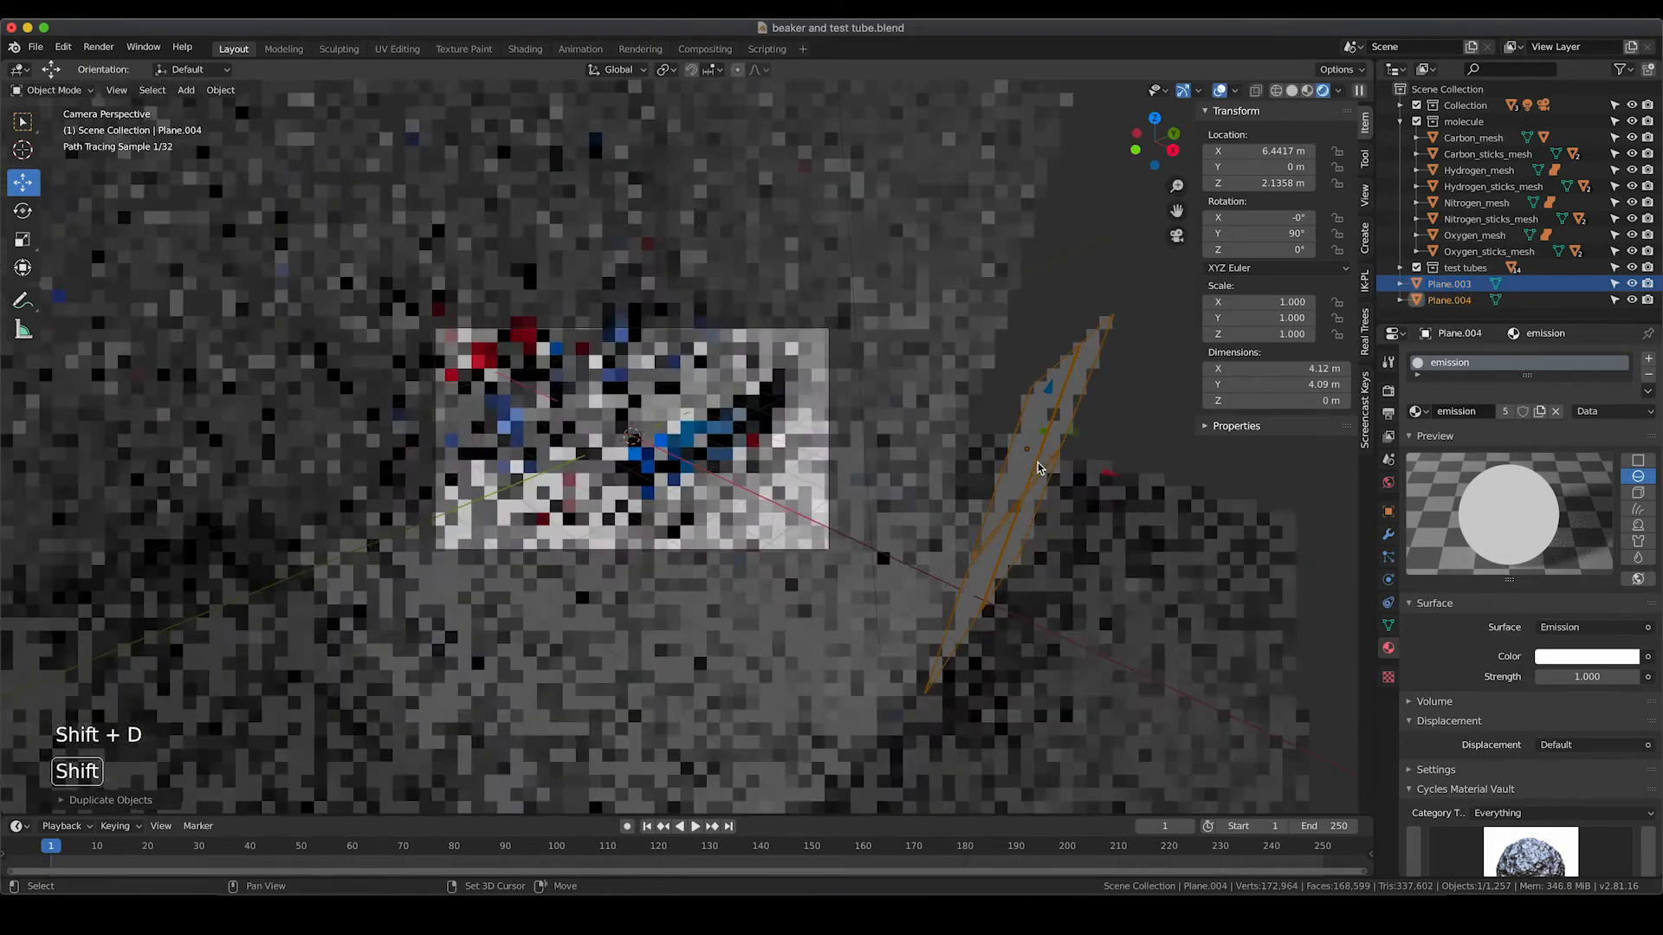
pyautogui.click(1078, 260)
pyautogui.scroll(-4, 1081, 252)
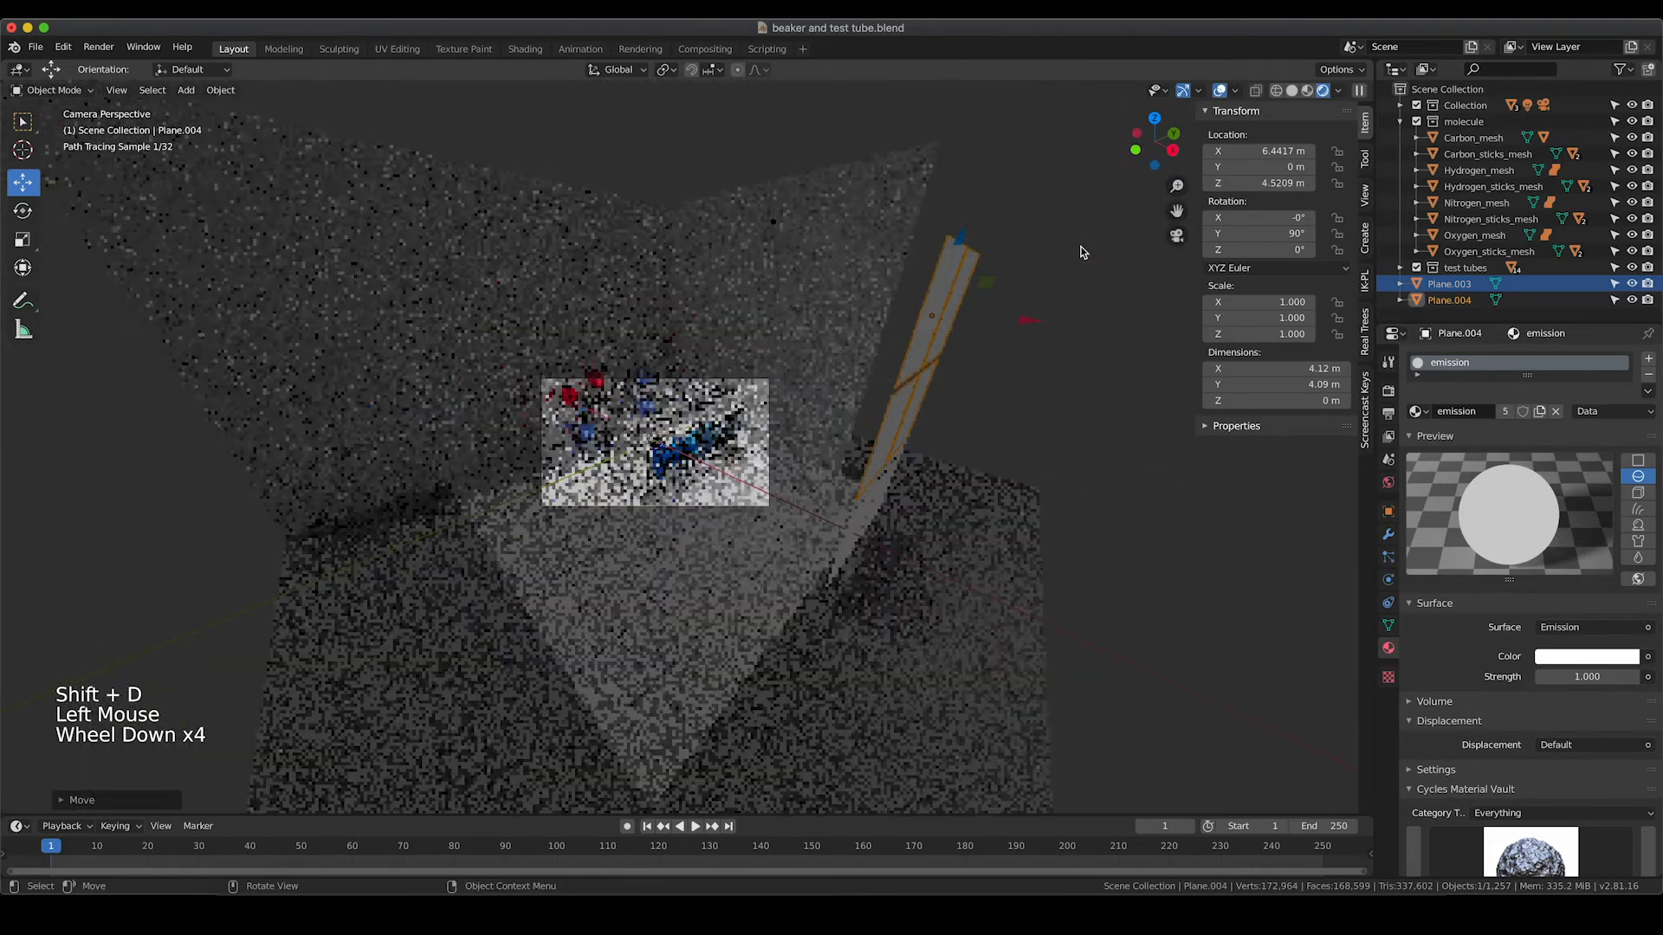
pyautogui.press('z')
pyautogui.scroll(-2, 956, 258)
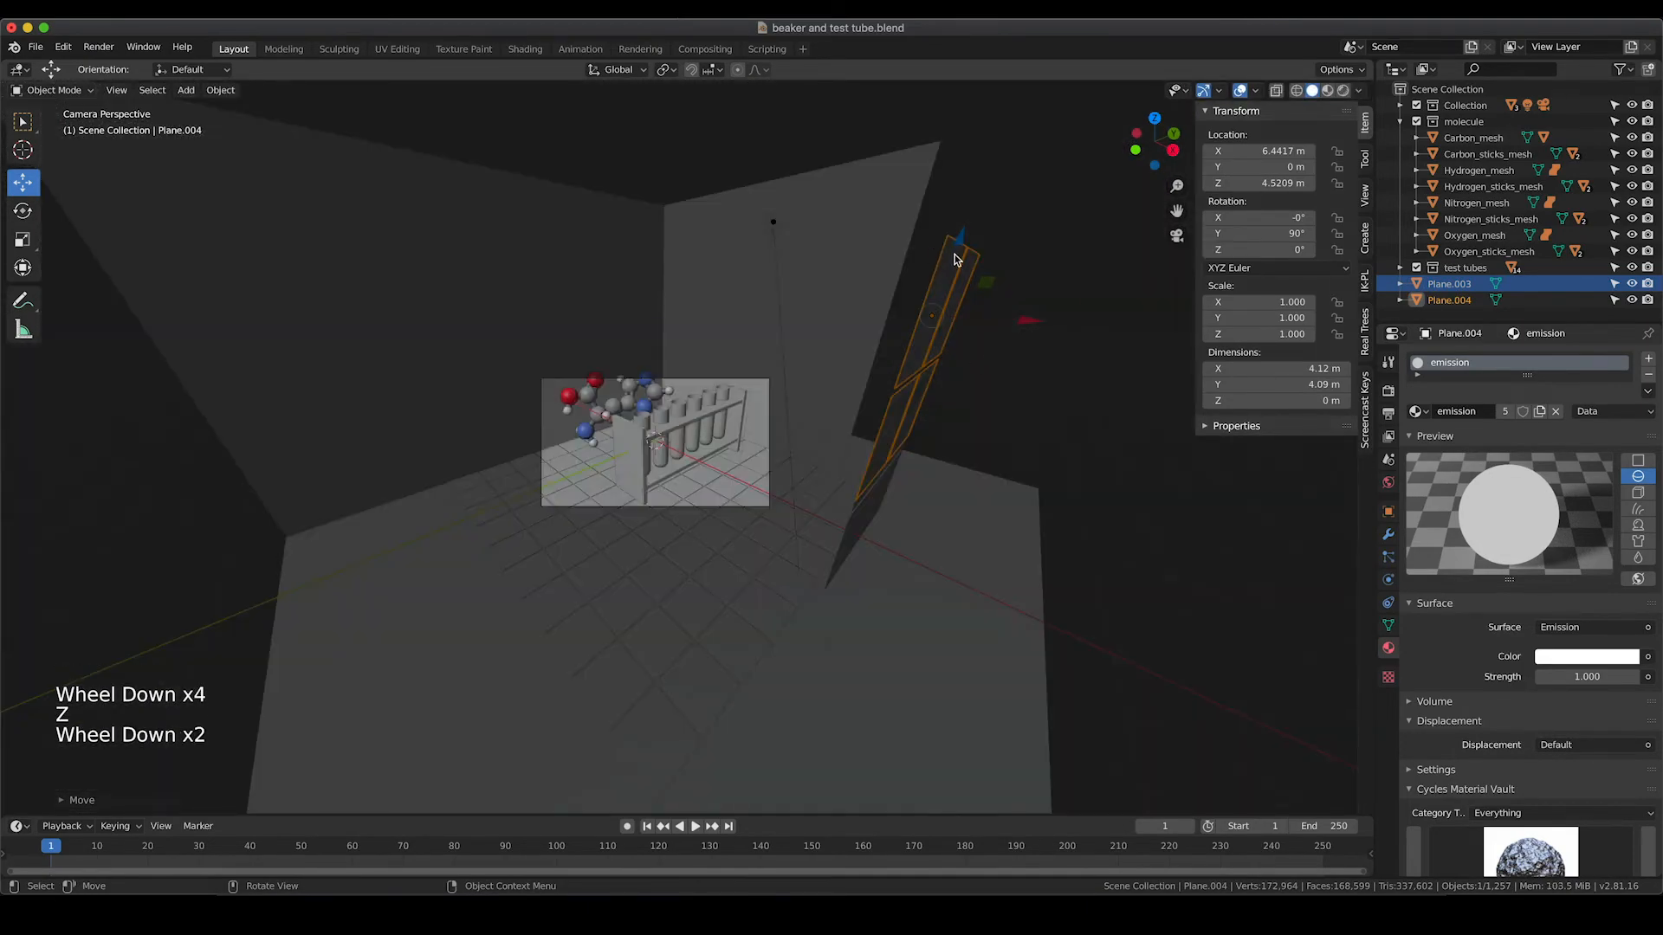
pyautogui.moveTo(960, 239); pyautogui.dragTo(987, 176)
# Scale the duplicated upper light panel down to about 0.604
pyautogui.moveTo(1031, 282); pyautogui.dragTo(924, 275, button='middle')
pyautogui.scroll(-7, 924, 275)
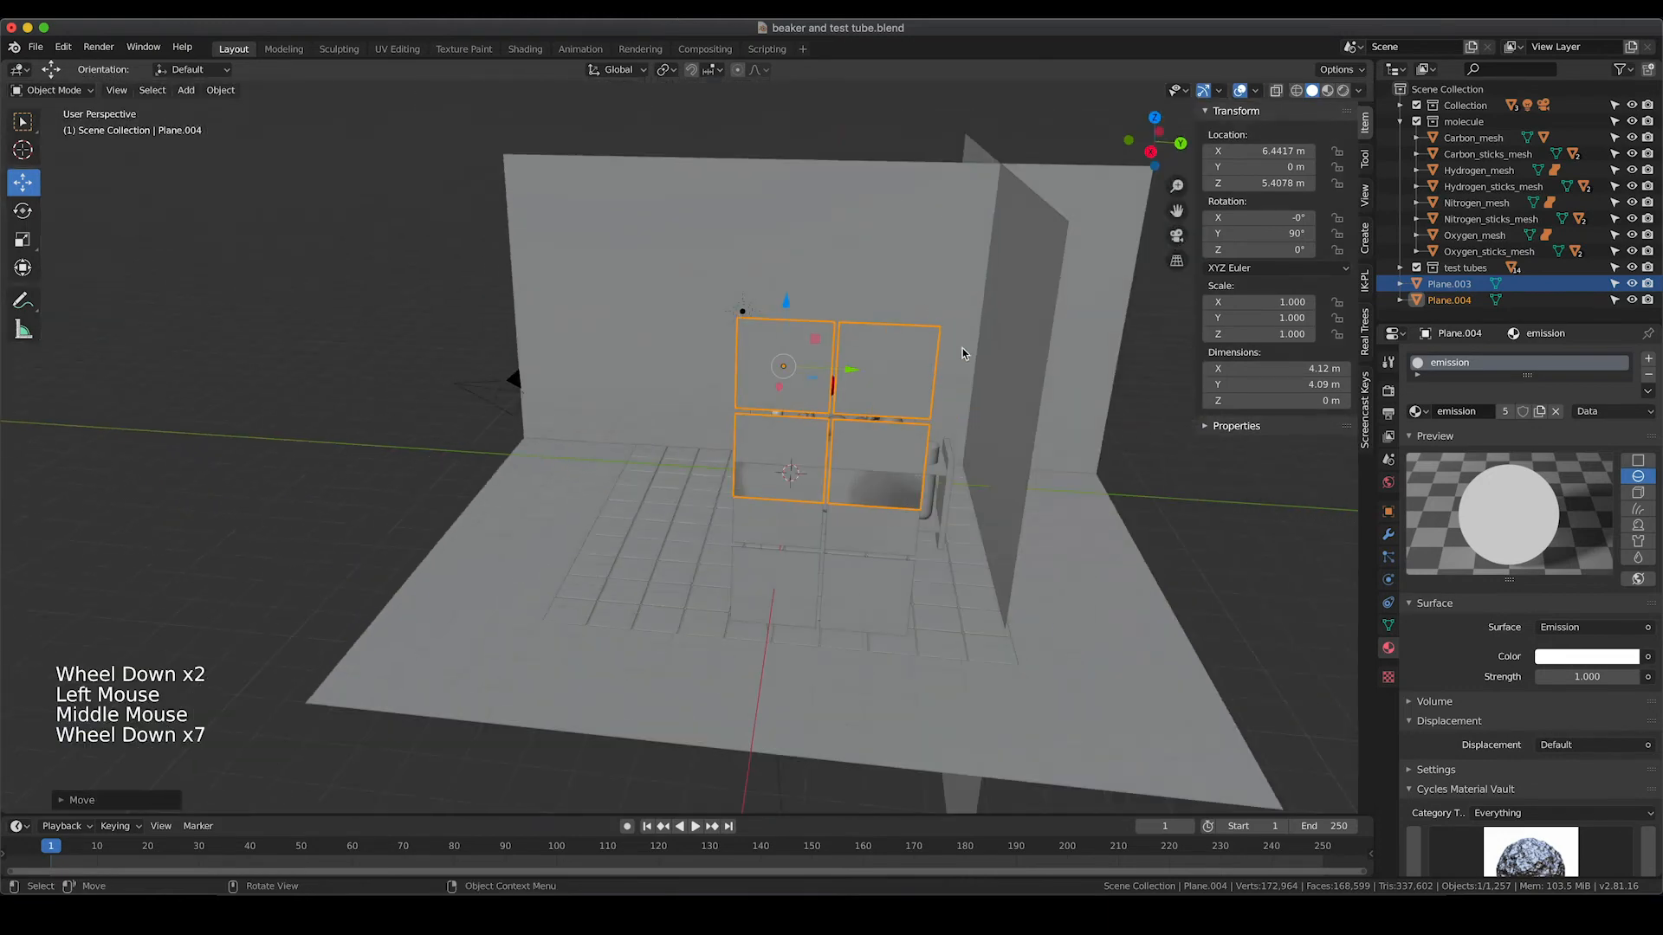
pyautogui.moveTo(963, 348); pyautogui.dragTo(828, 356, button='middle')
pyautogui.scroll(-2, 624, 386)
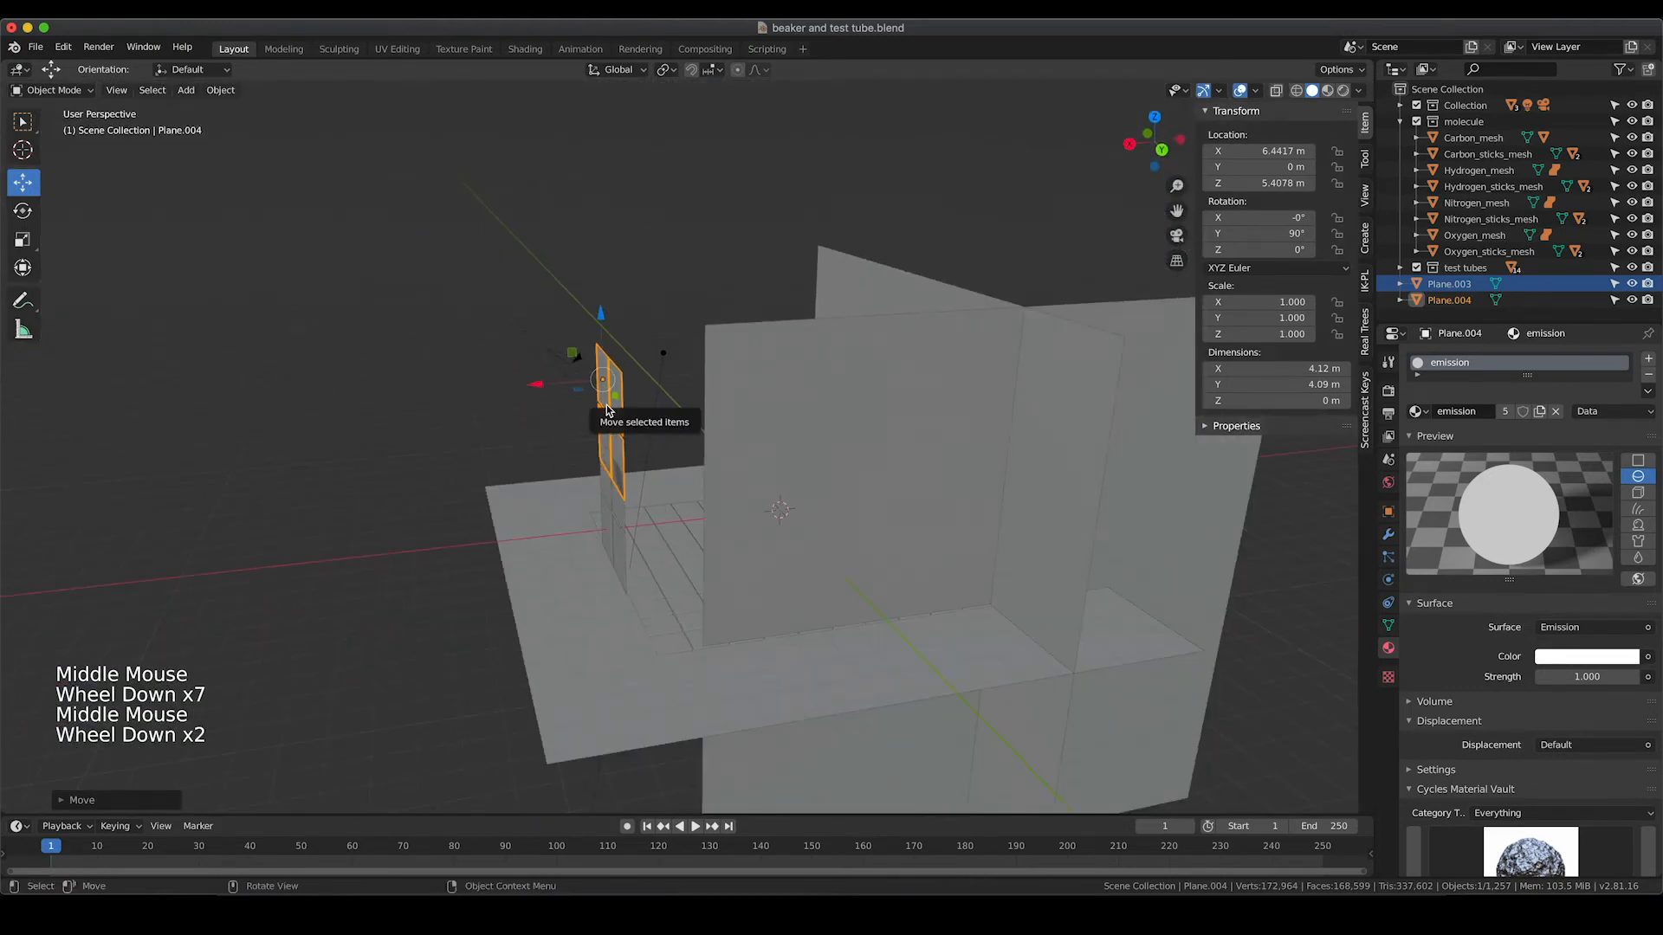
pyautogui.press('s')
pyautogui.click(612, 278)
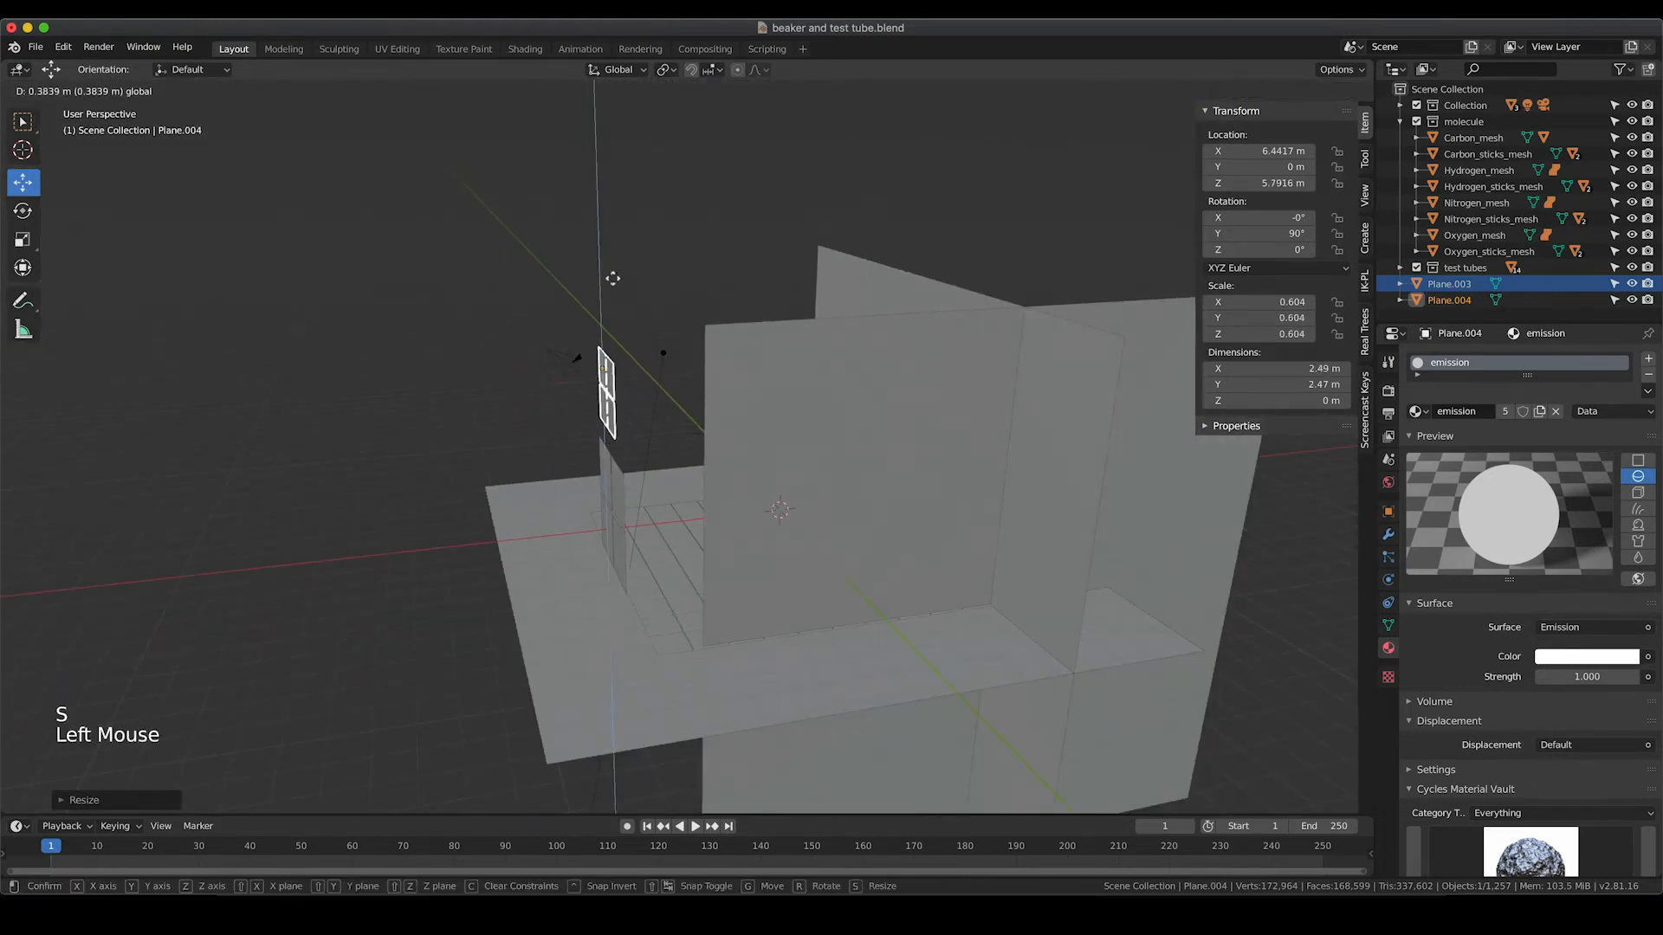
# Move the small upper light panel to about X 5.14 m and Z 6.9 m, tilted about 42.4° around Y
pyautogui.moveTo(613, 278); pyautogui.dragTo(611, 241)
pyautogui.moveTo(611, 247); pyautogui.dragTo(844, 303, button='middle')
pyautogui.moveTo(857, 311)
pyautogui.mouseDown()
pyautogui.moveTo(848, 265)
pyautogui.moveTo(862, 333)
pyautogui.moveTo(837, 326)
pyautogui.mouseUp()
# Examine the molecule and test tube rack through the camera and from other angles, including a rendered preview of the lighting
pyautogui.press('KP_0')
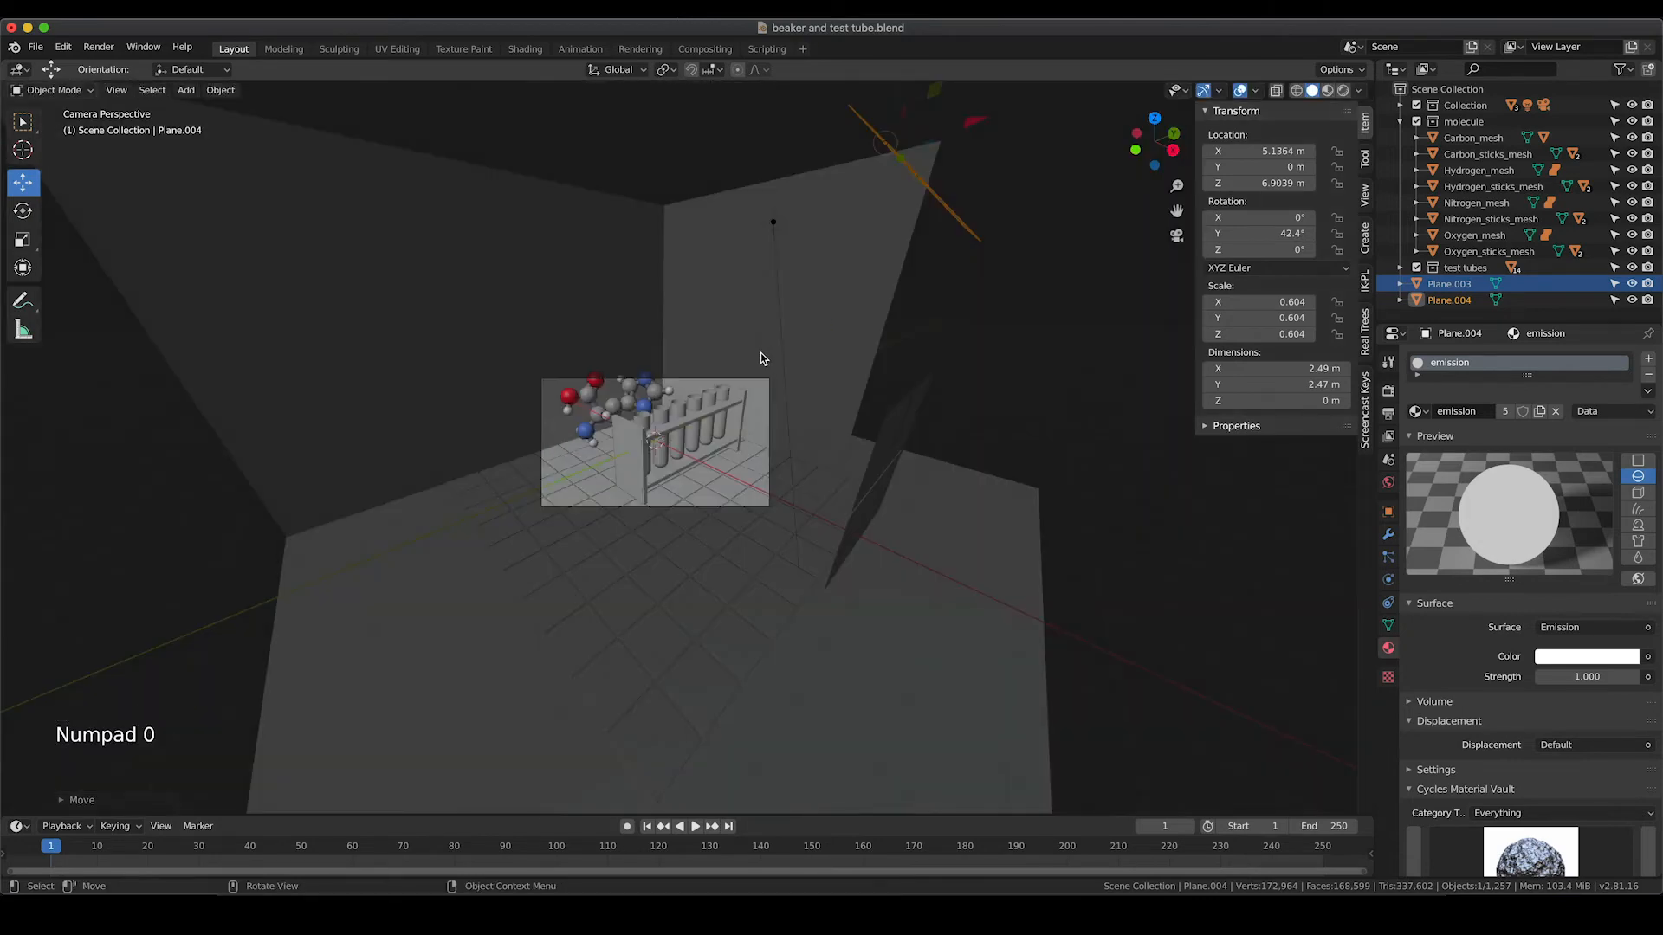
pyautogui.scroll(4, 610, 445)
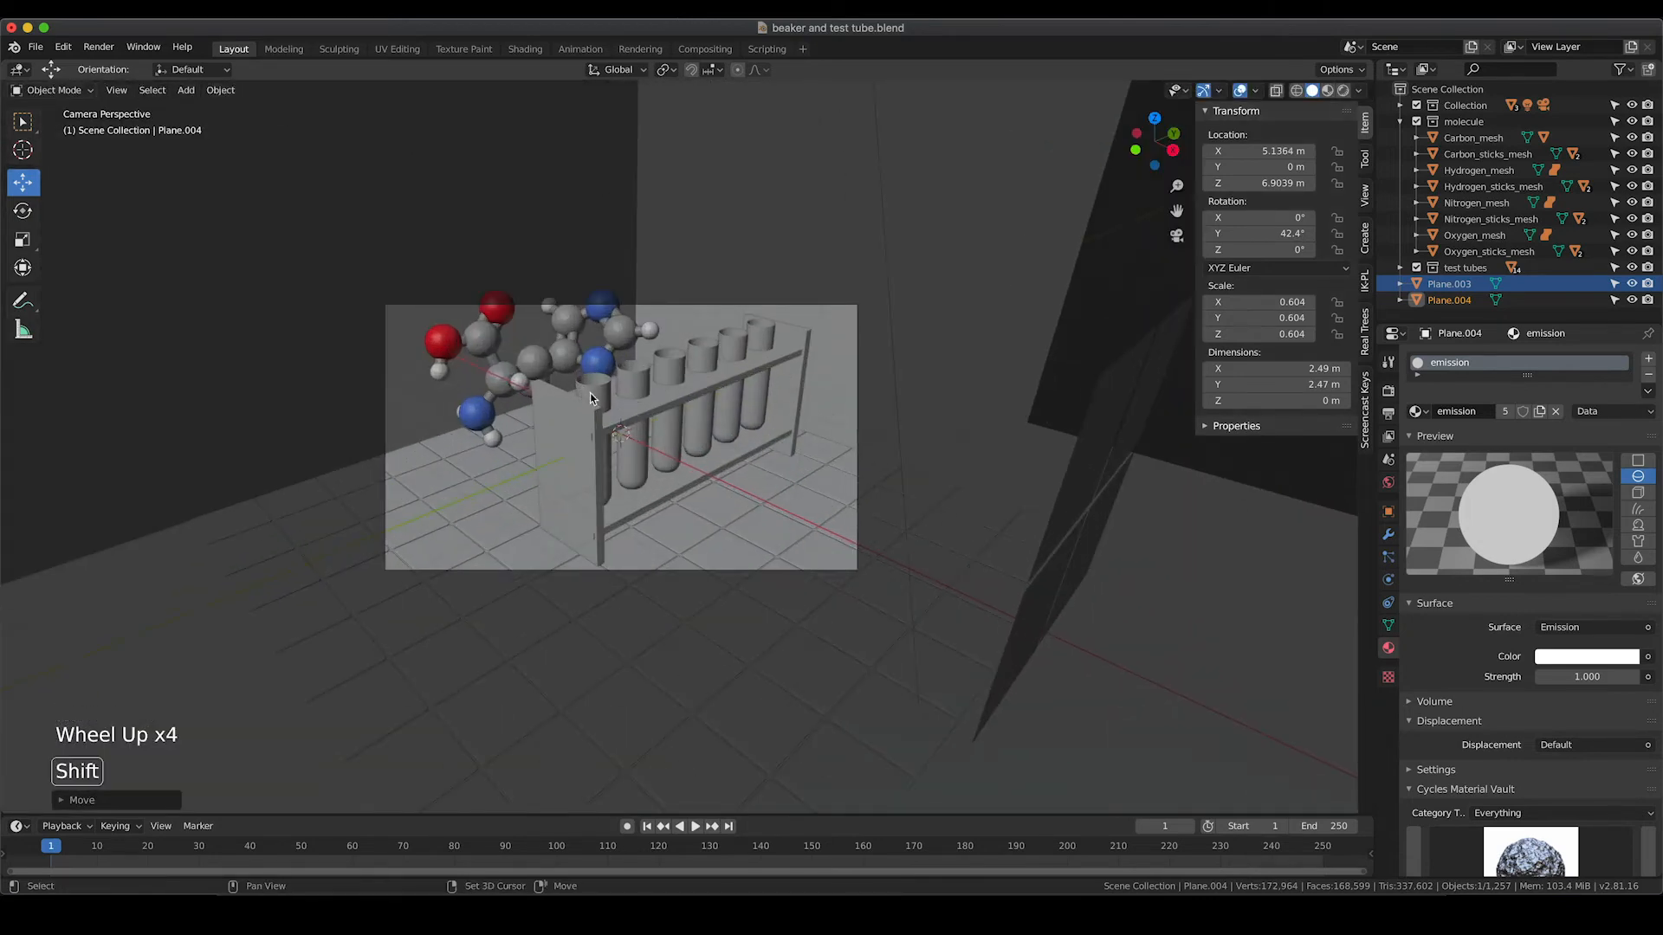
pyautogui.keyDown('shift'); pyautogui.moveTo(594, 388); pyautogui.dragTo(681, 411, button='middle'); pyautogui.keyUp('shift')
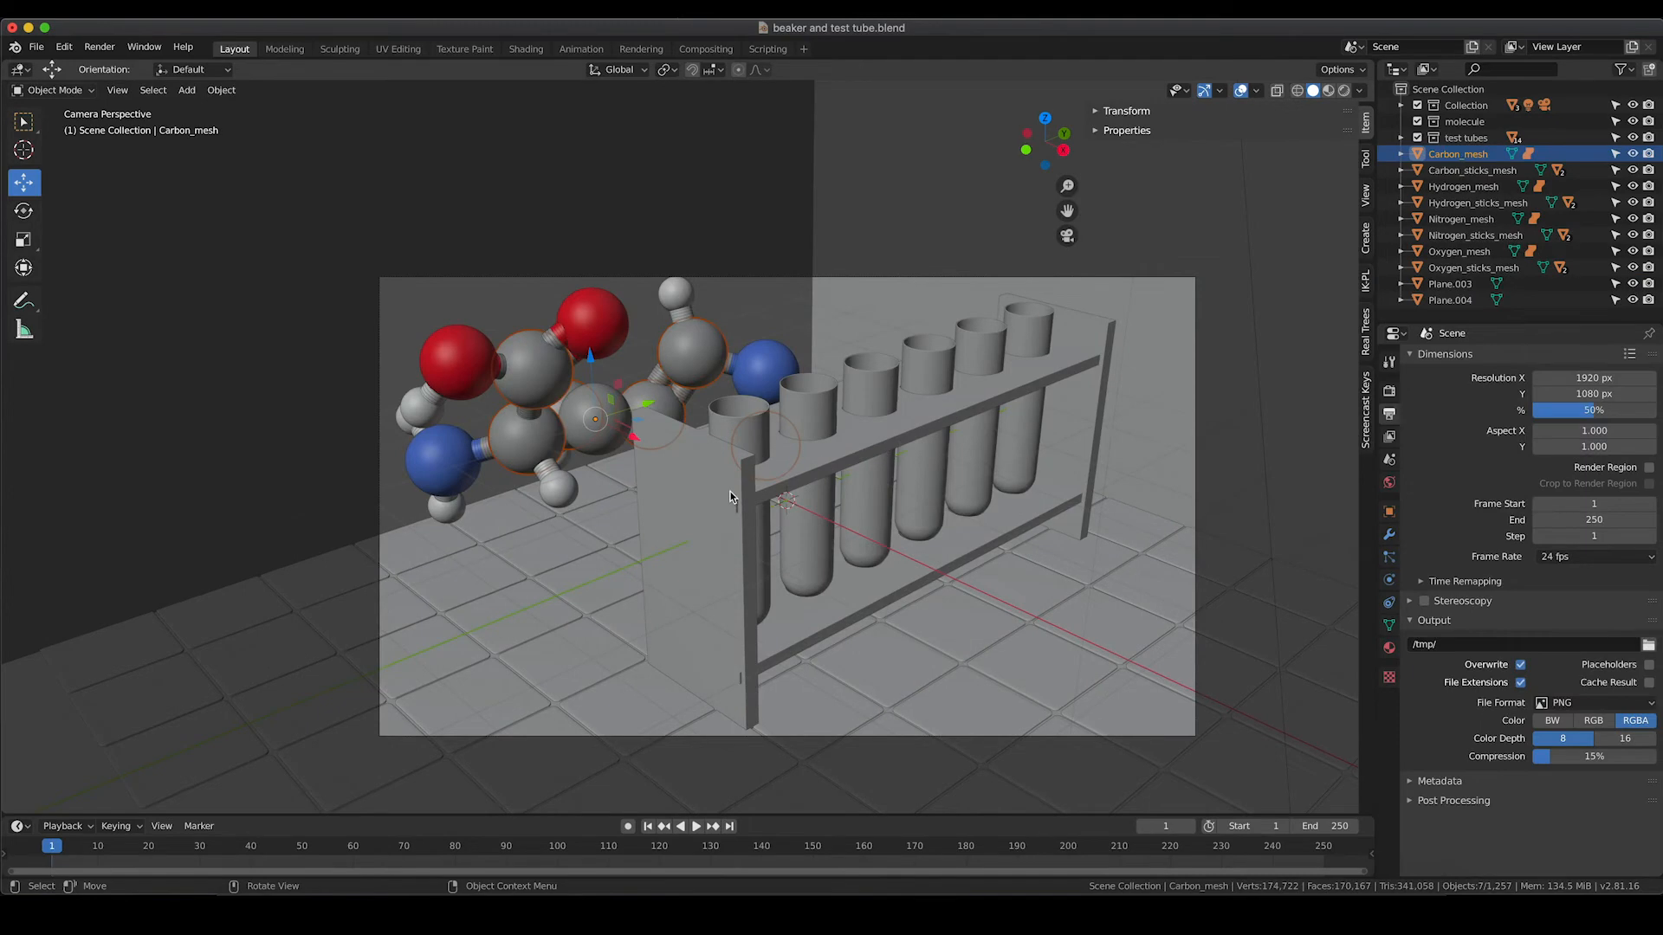
pyautogui.moveTo(565, 415); pyautogui.dragTo(769, 459, button='middle')
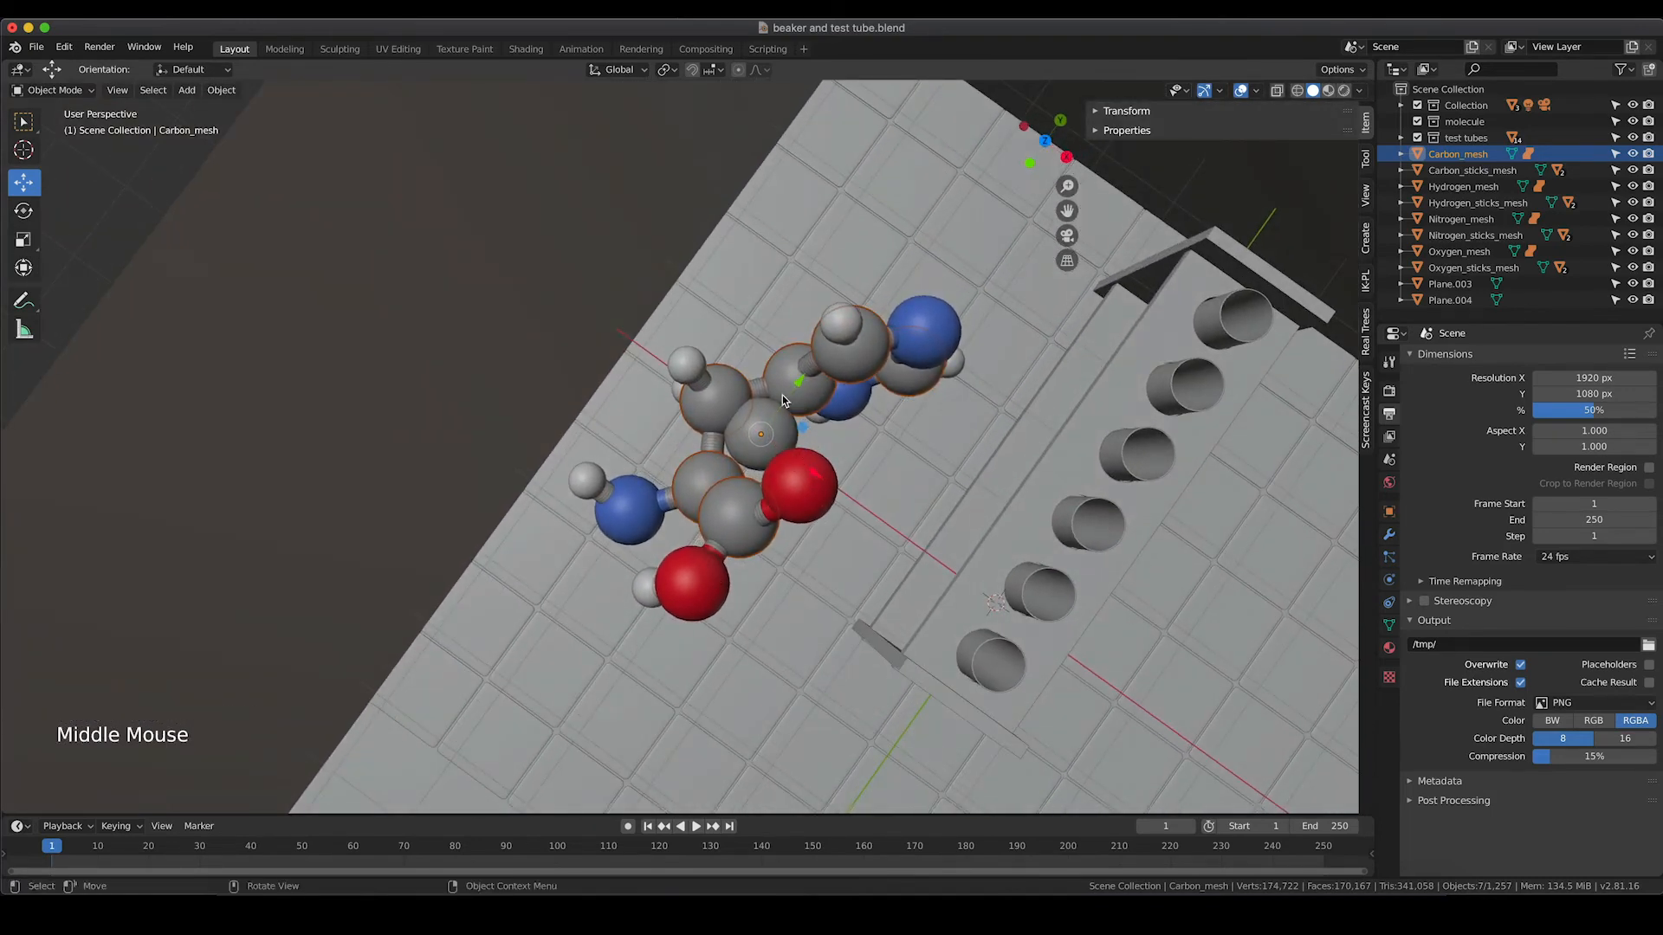
pyautogui.moveTo(838, 511); pyautogui.dragTo(803, 374, button='middle')
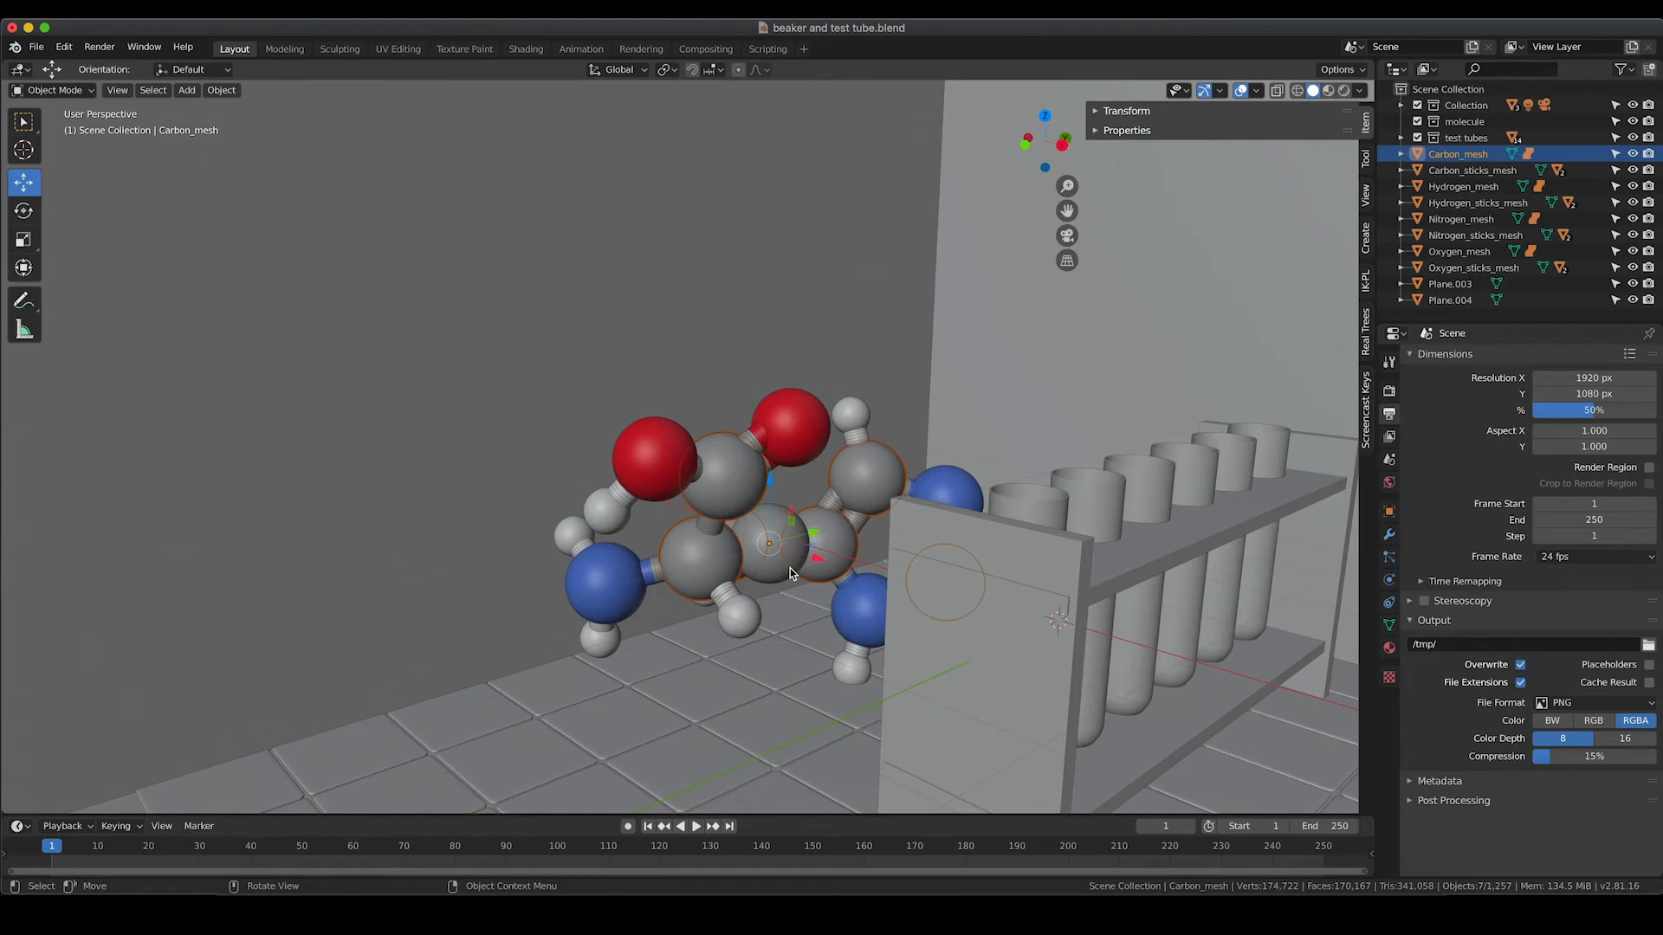
pyautogui.scroll(-2, 790, 573)
pyautogui.press('z')
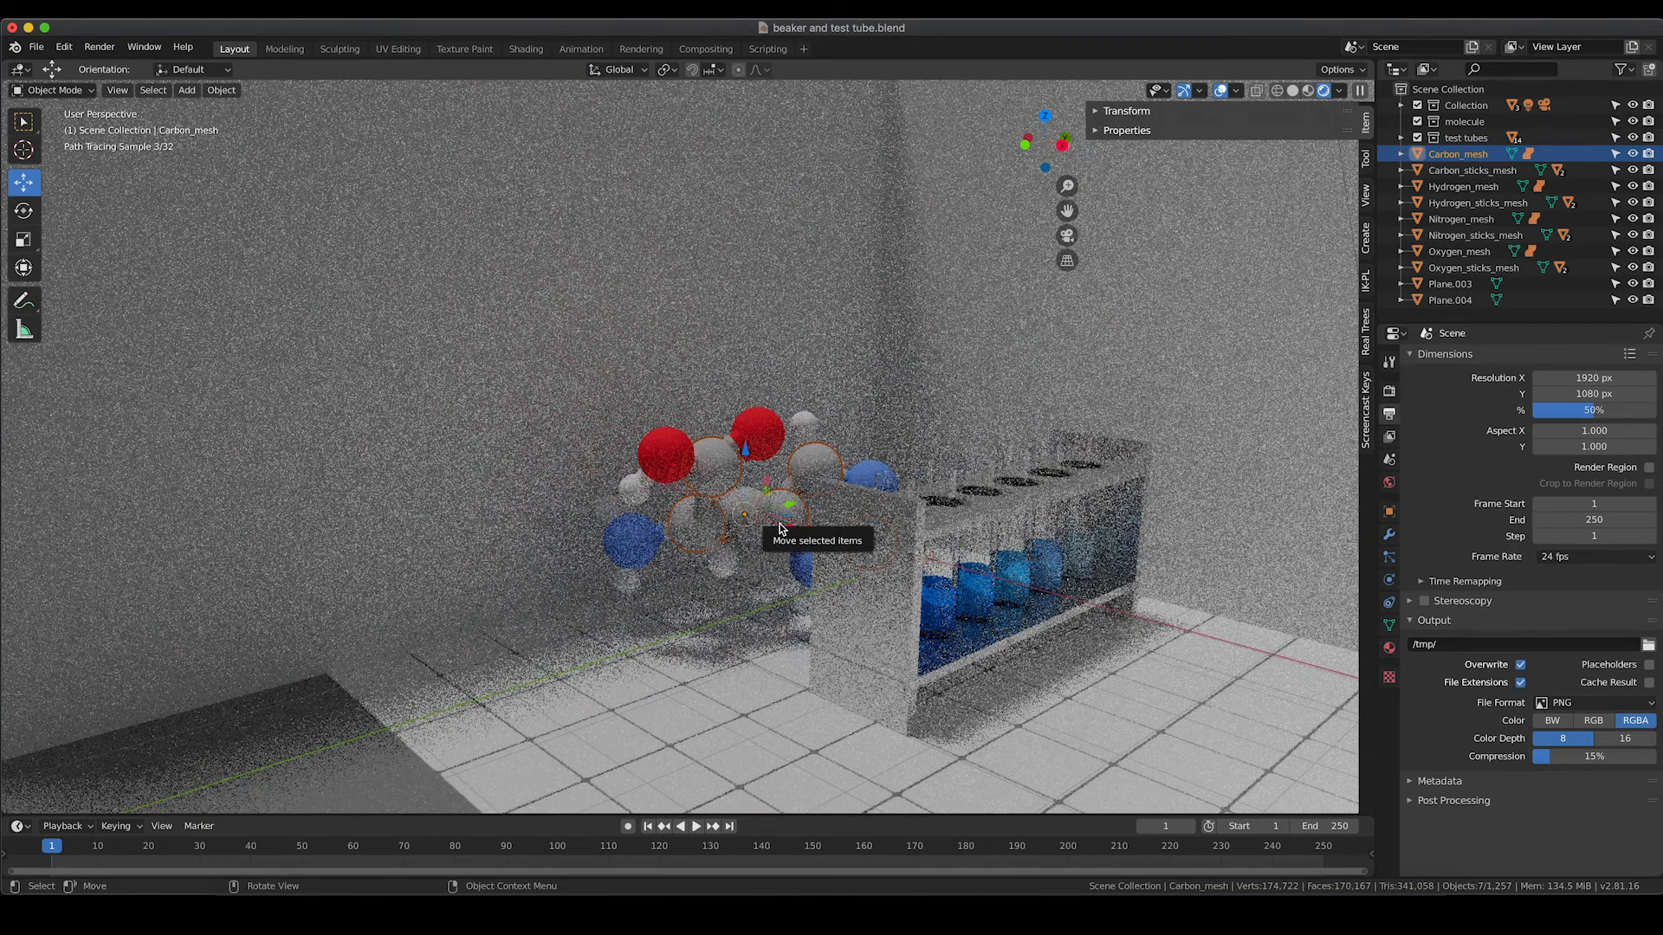
pyautogui.press('z')
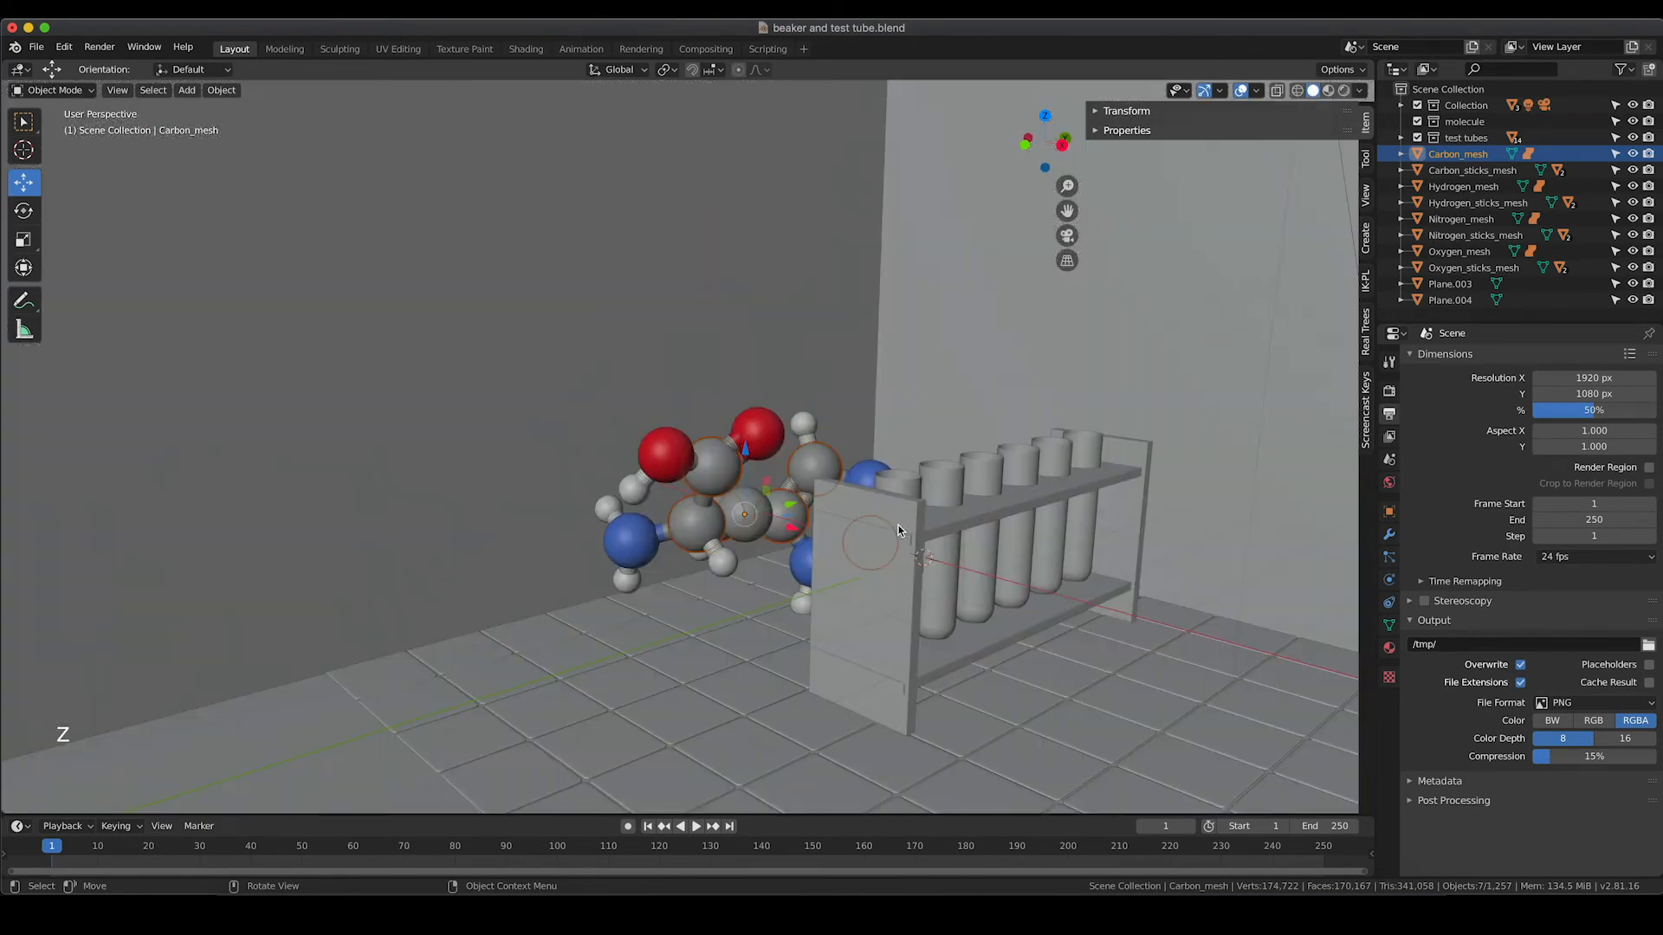
# Return to the camera view, select the camera in Collection and enable its Depth of Field
pyautogui.press('KP_0')
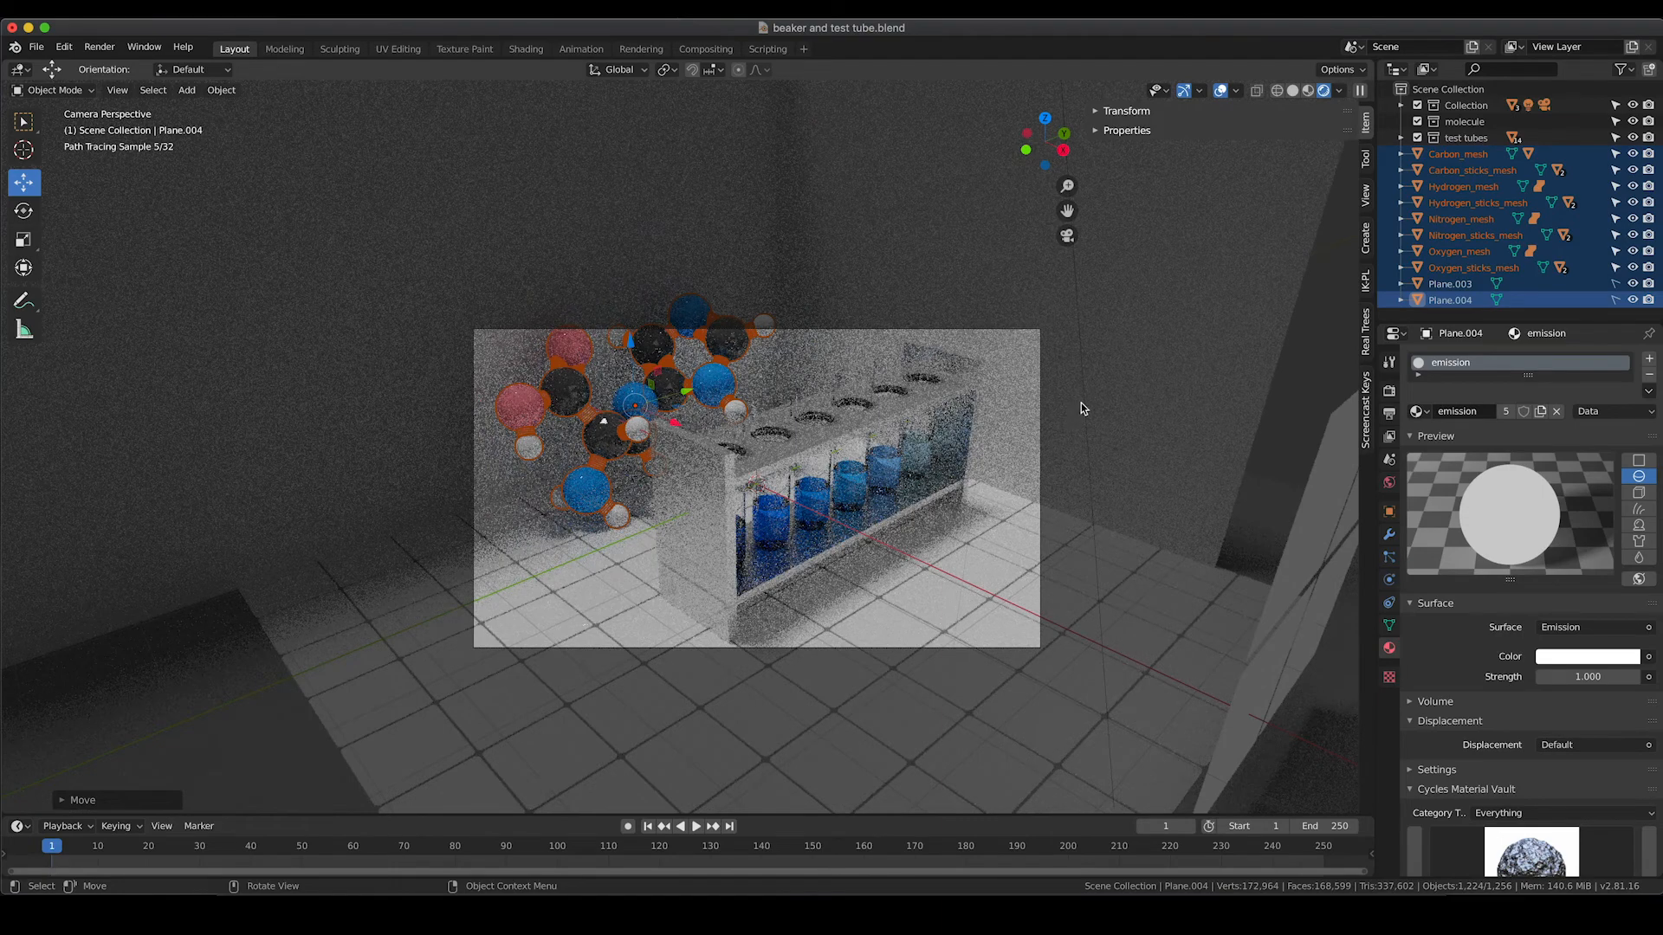
pyautogui.click(1292, 418)
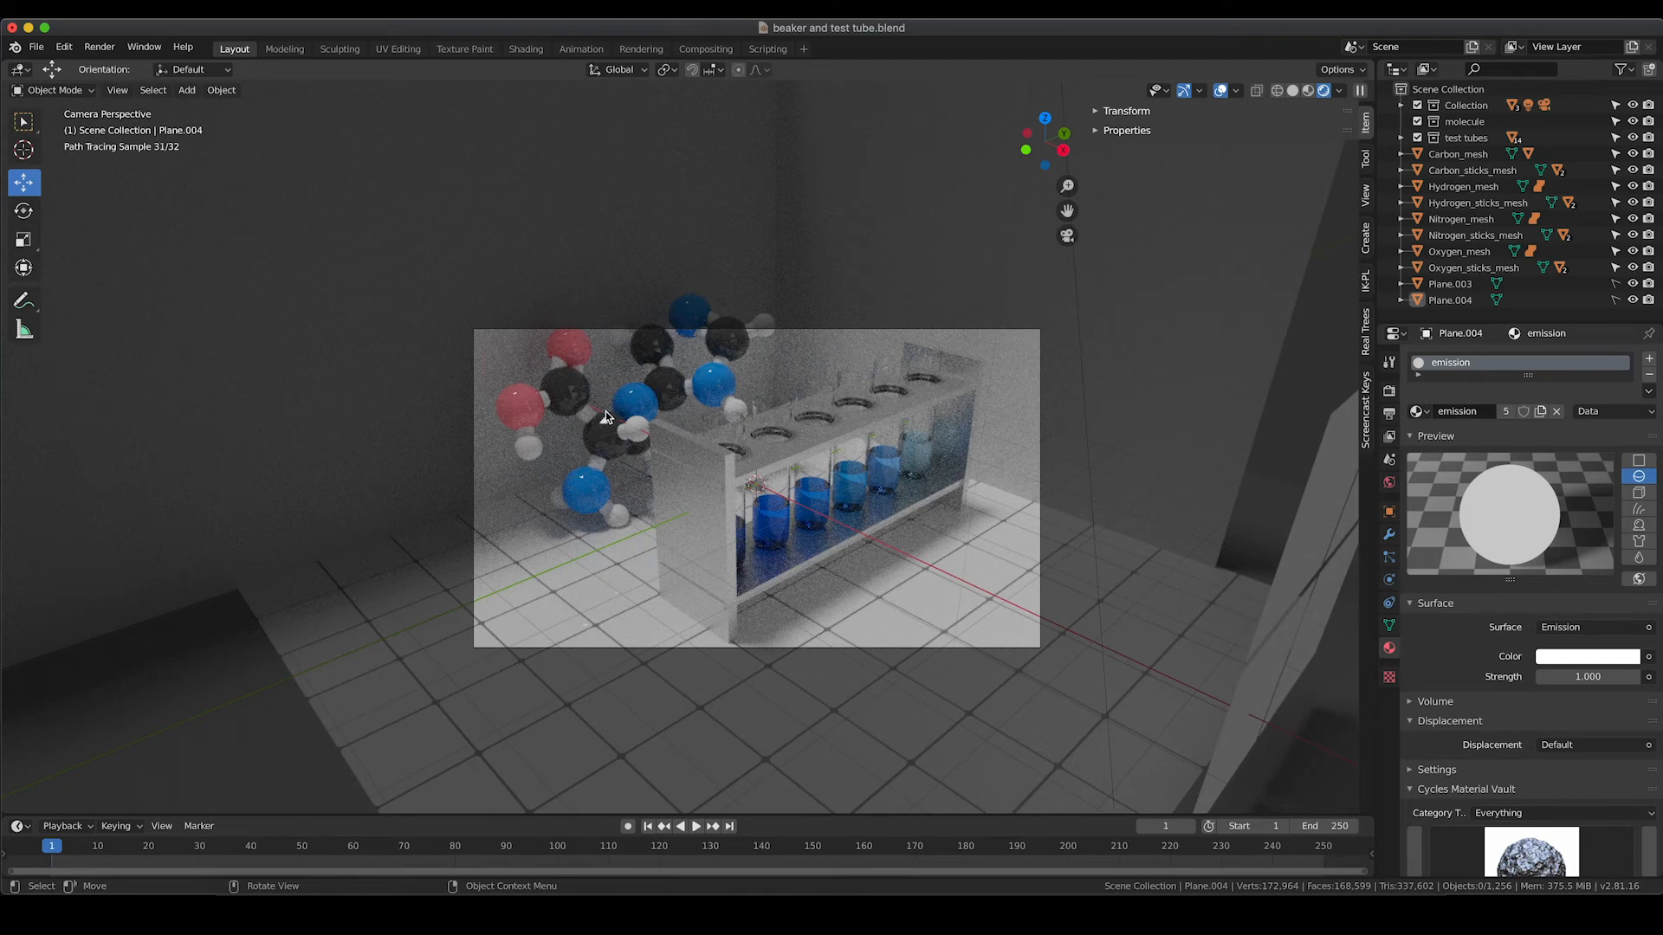
pyautogui.scroll(6, 1405, 108)
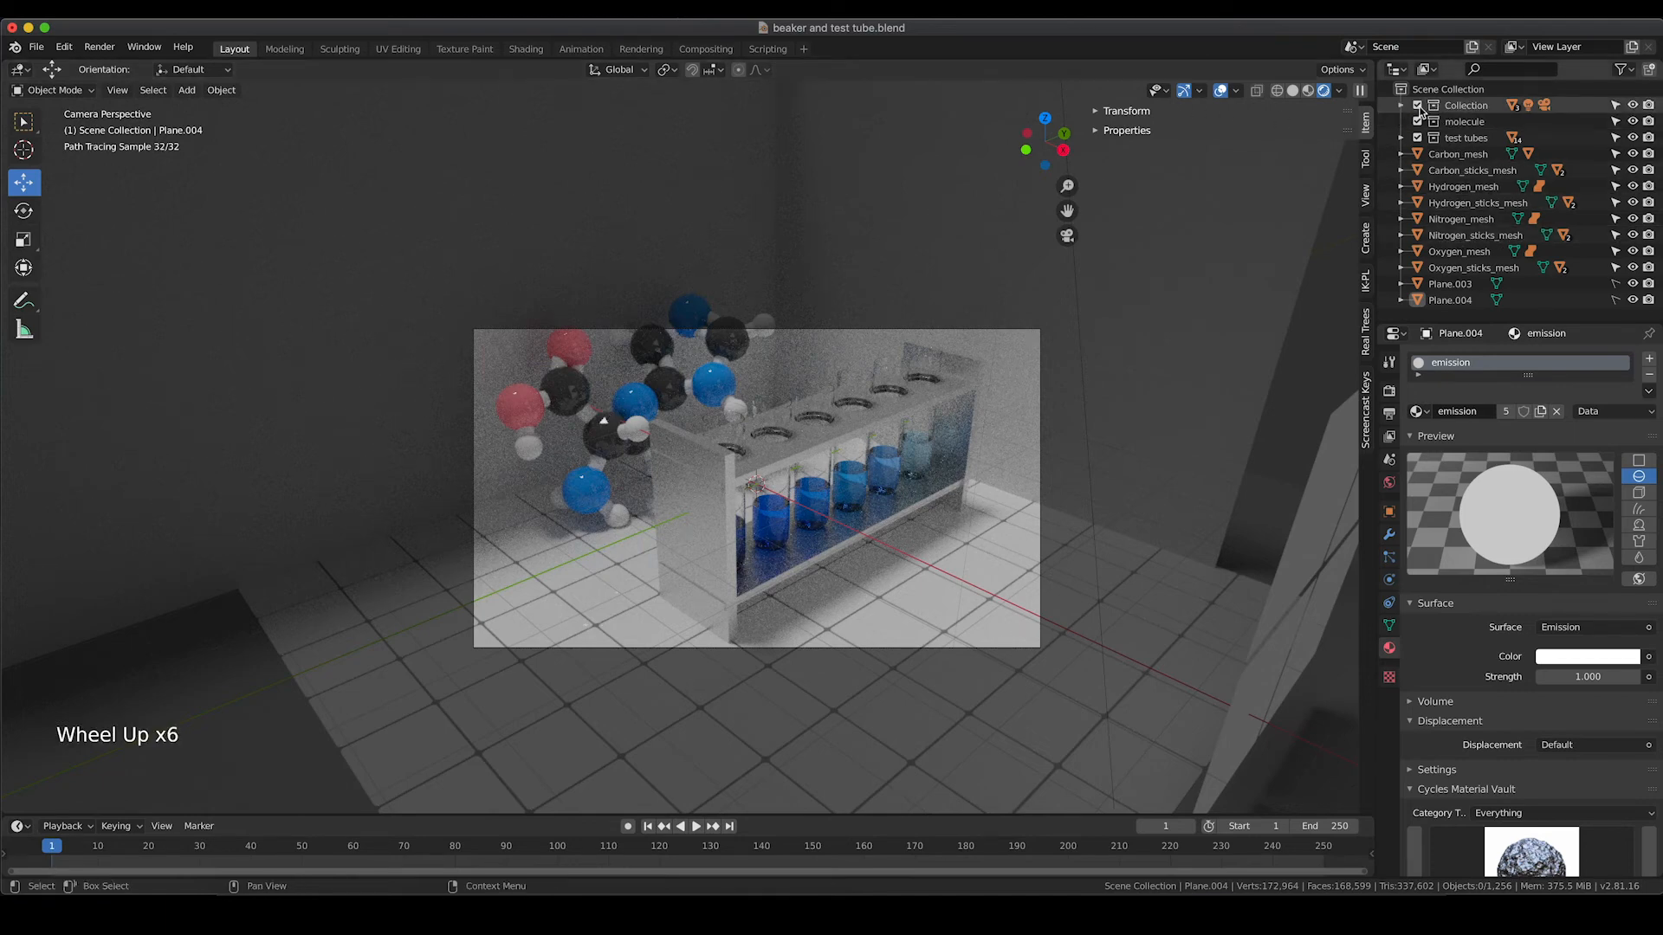
pyautogui.click(1402, 105)
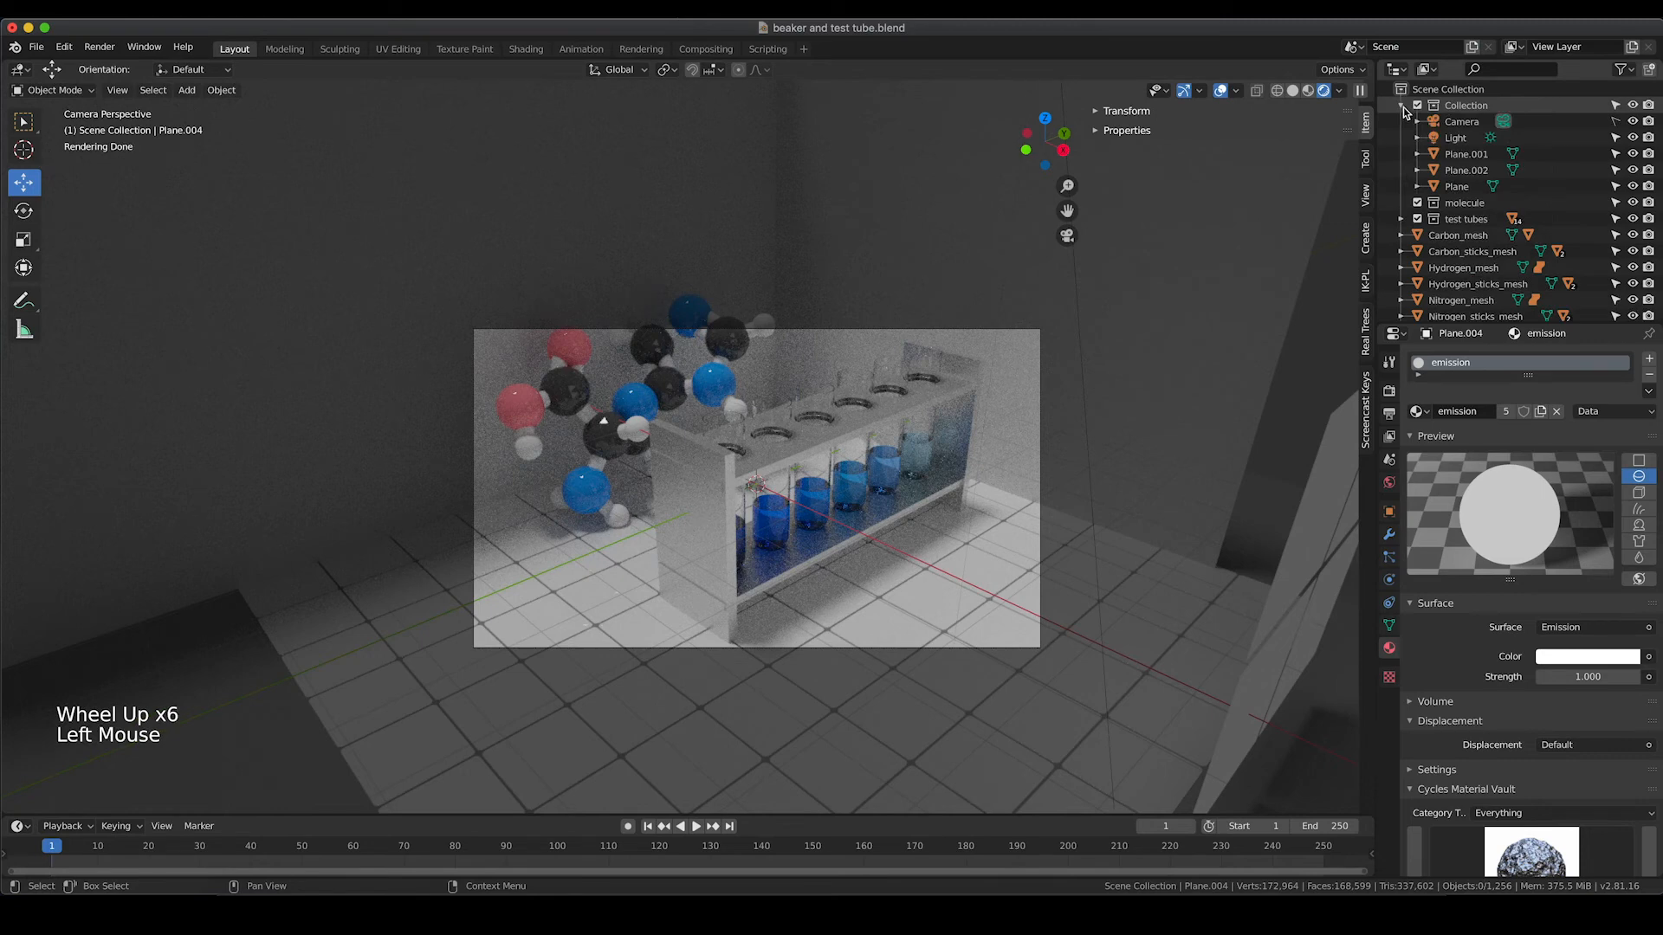
pyautogui.click(1464, 122)
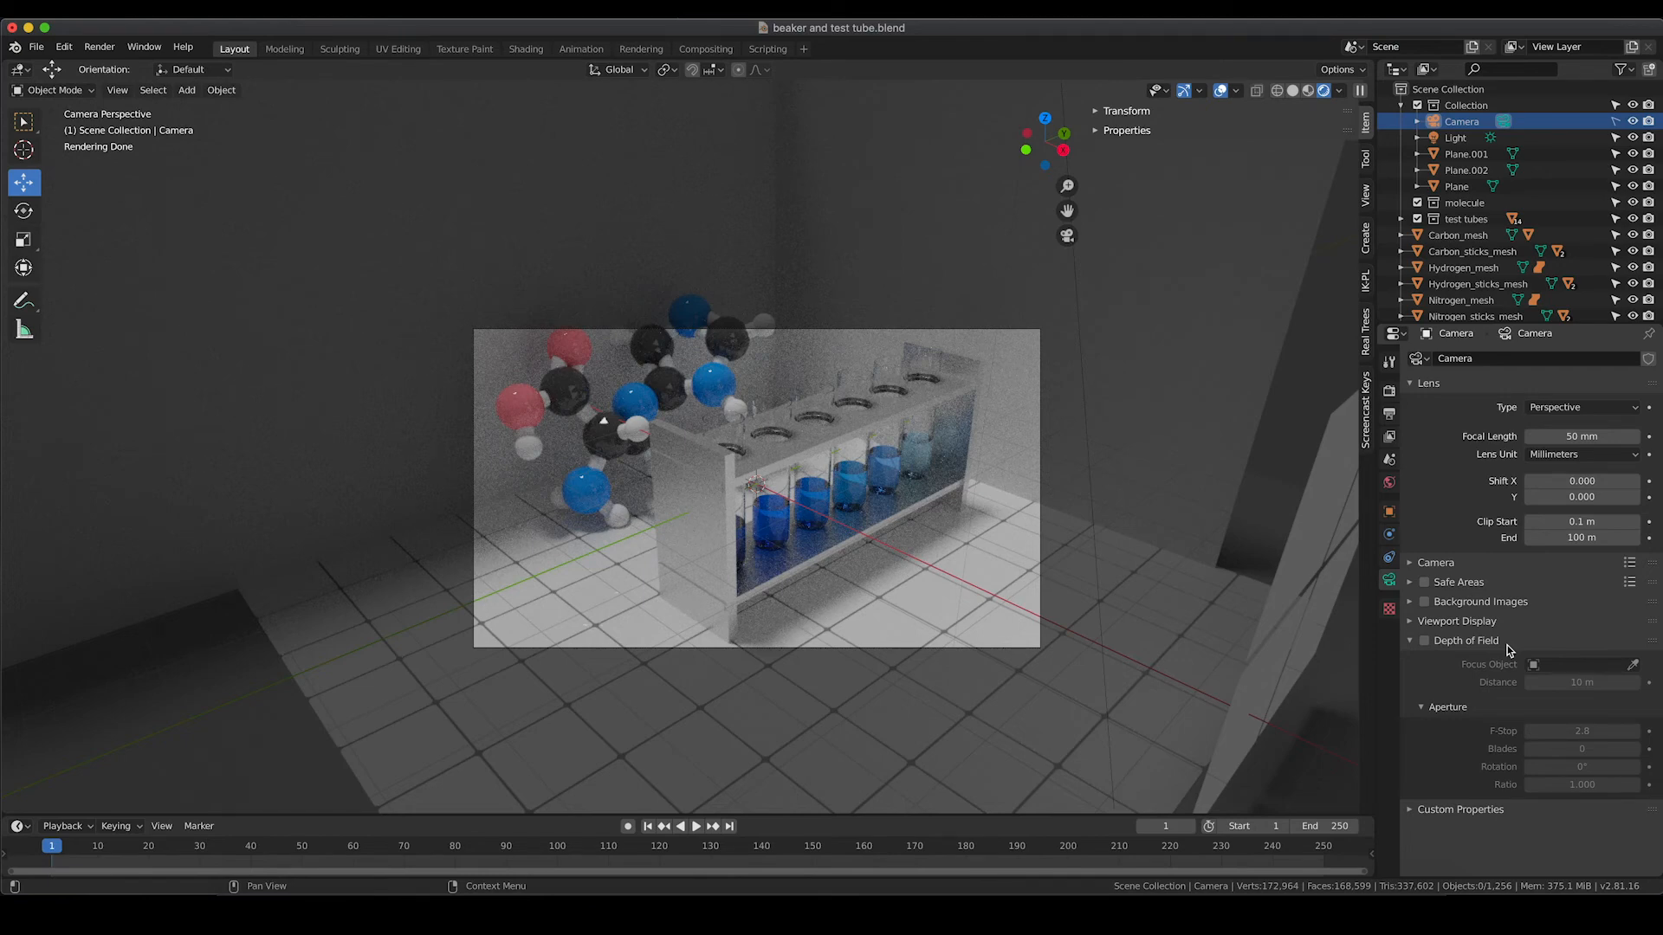
pyautogui.click(1455, 128)
pyautogui.click(1424, 641)
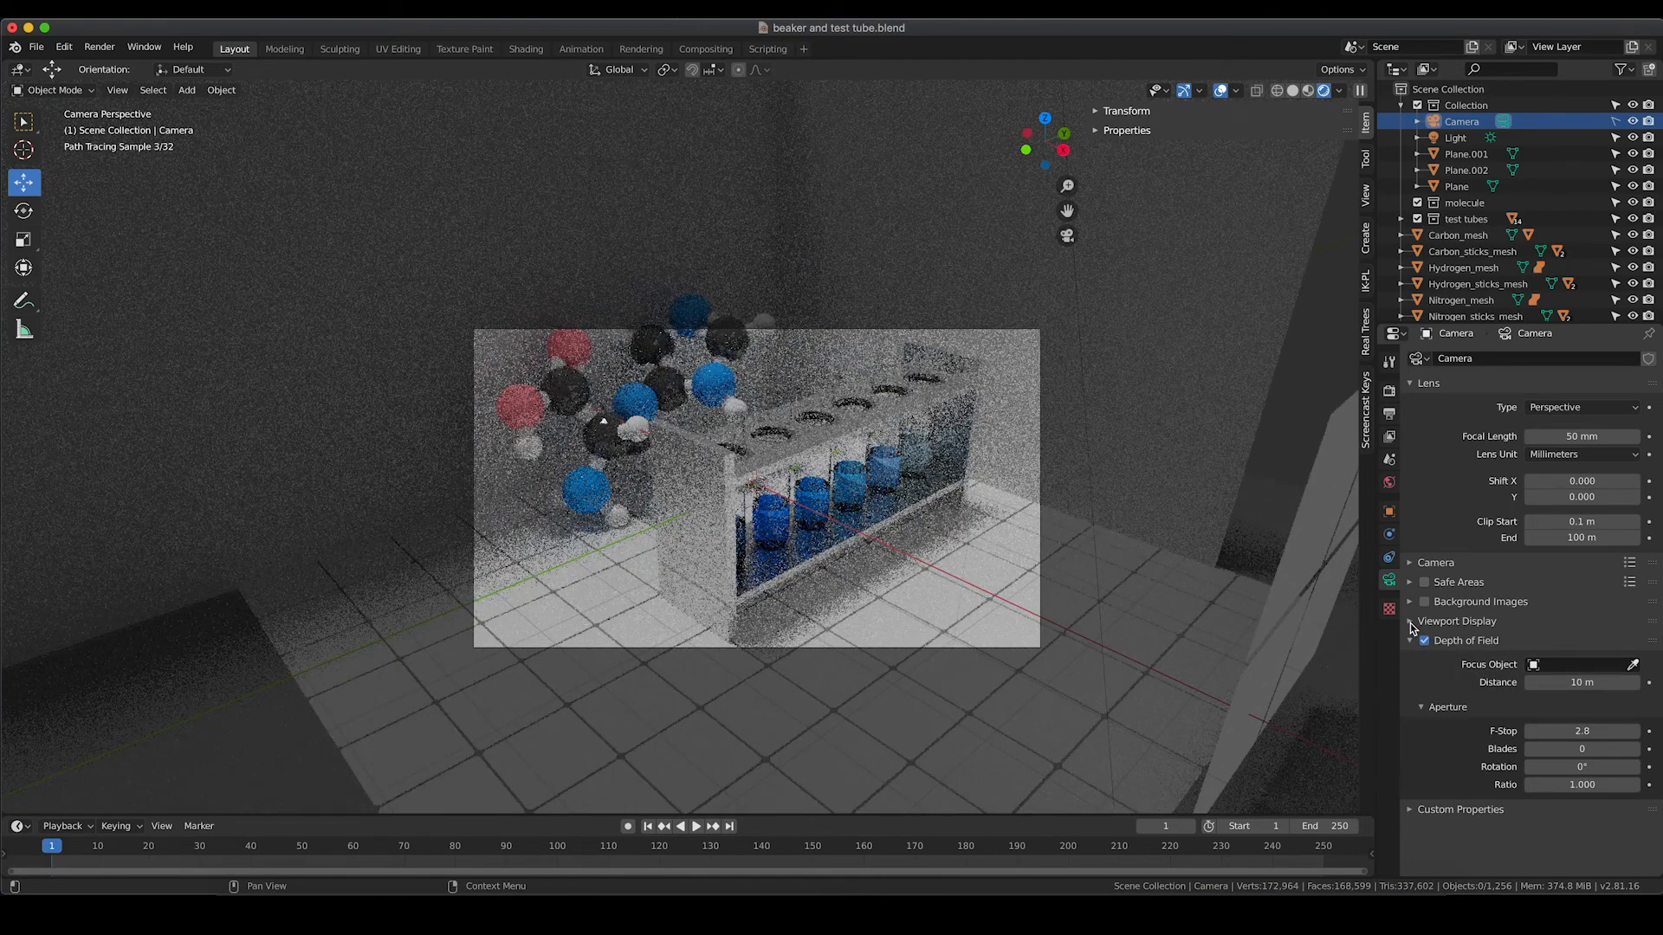
# Display the camera's limits and set its depth of field distance to 12 m, checking the focus marker from above in solid shading
pyautogui.click(1410, 622)
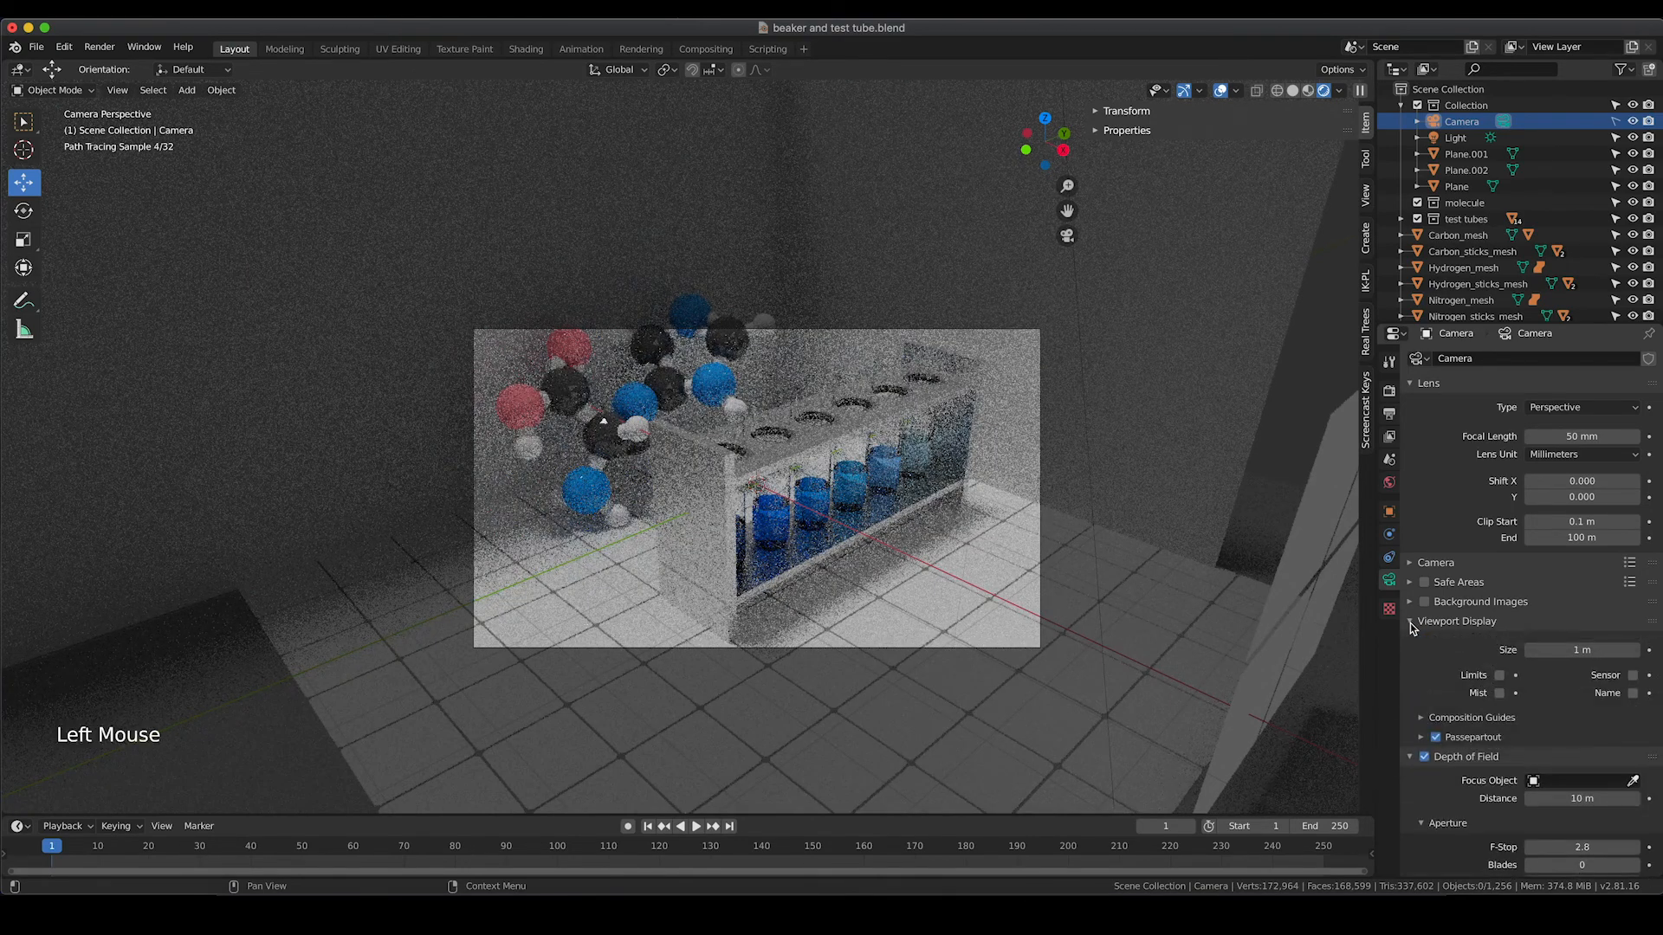
pyautogui.click(1500, 678)
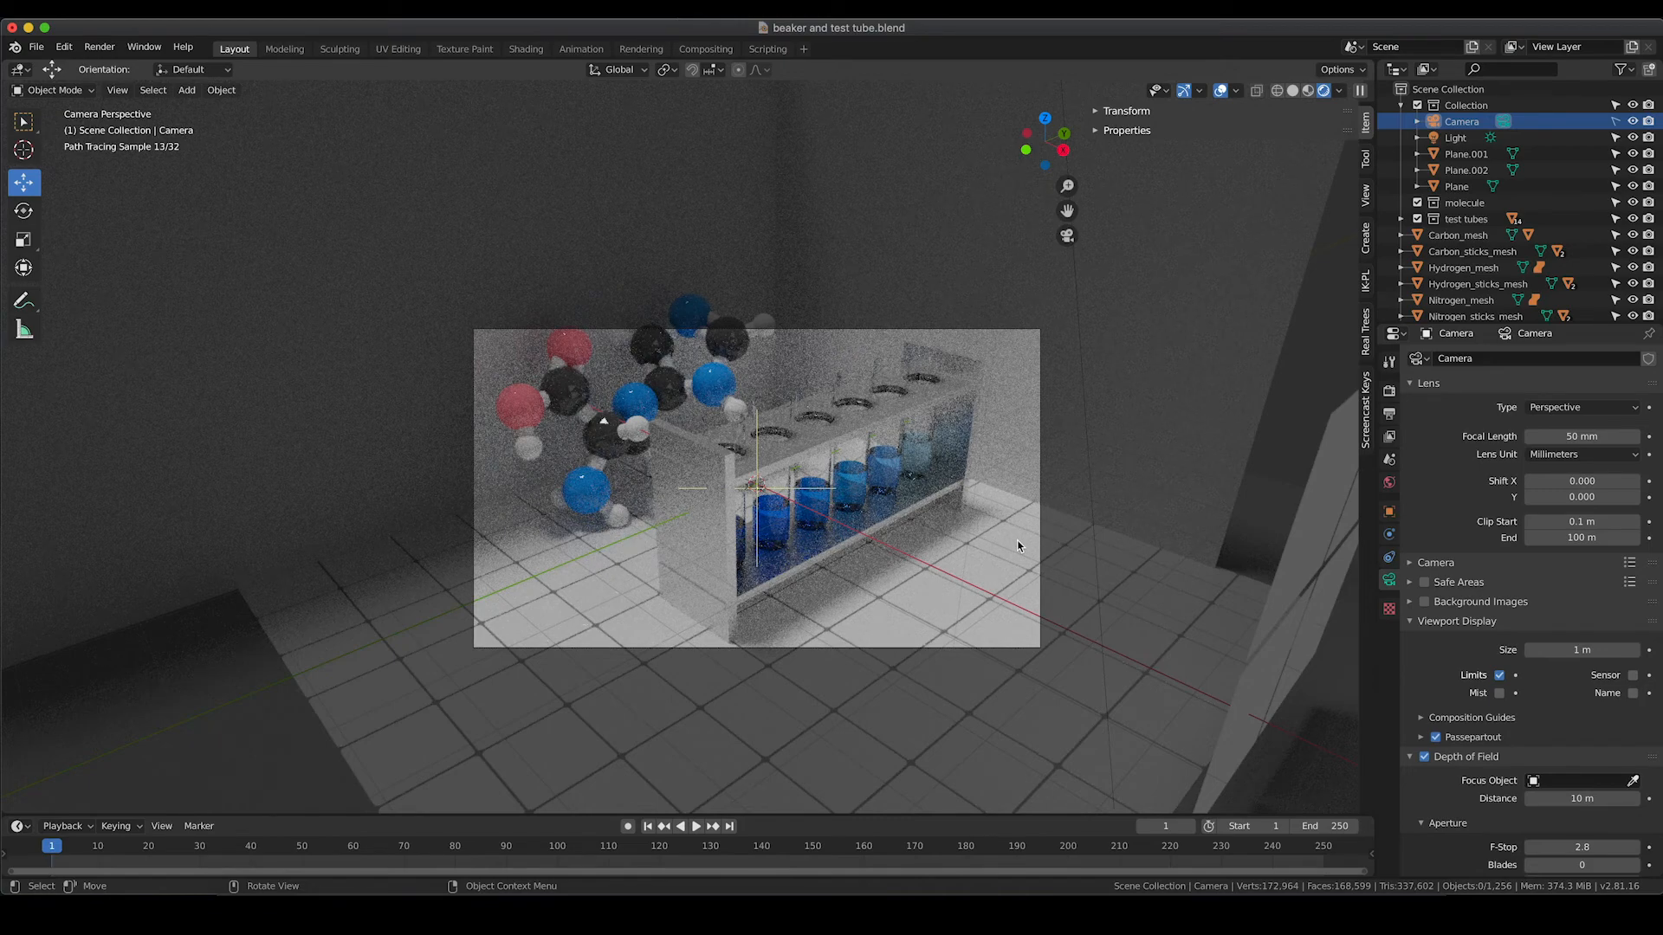
pyautogui.press('z')
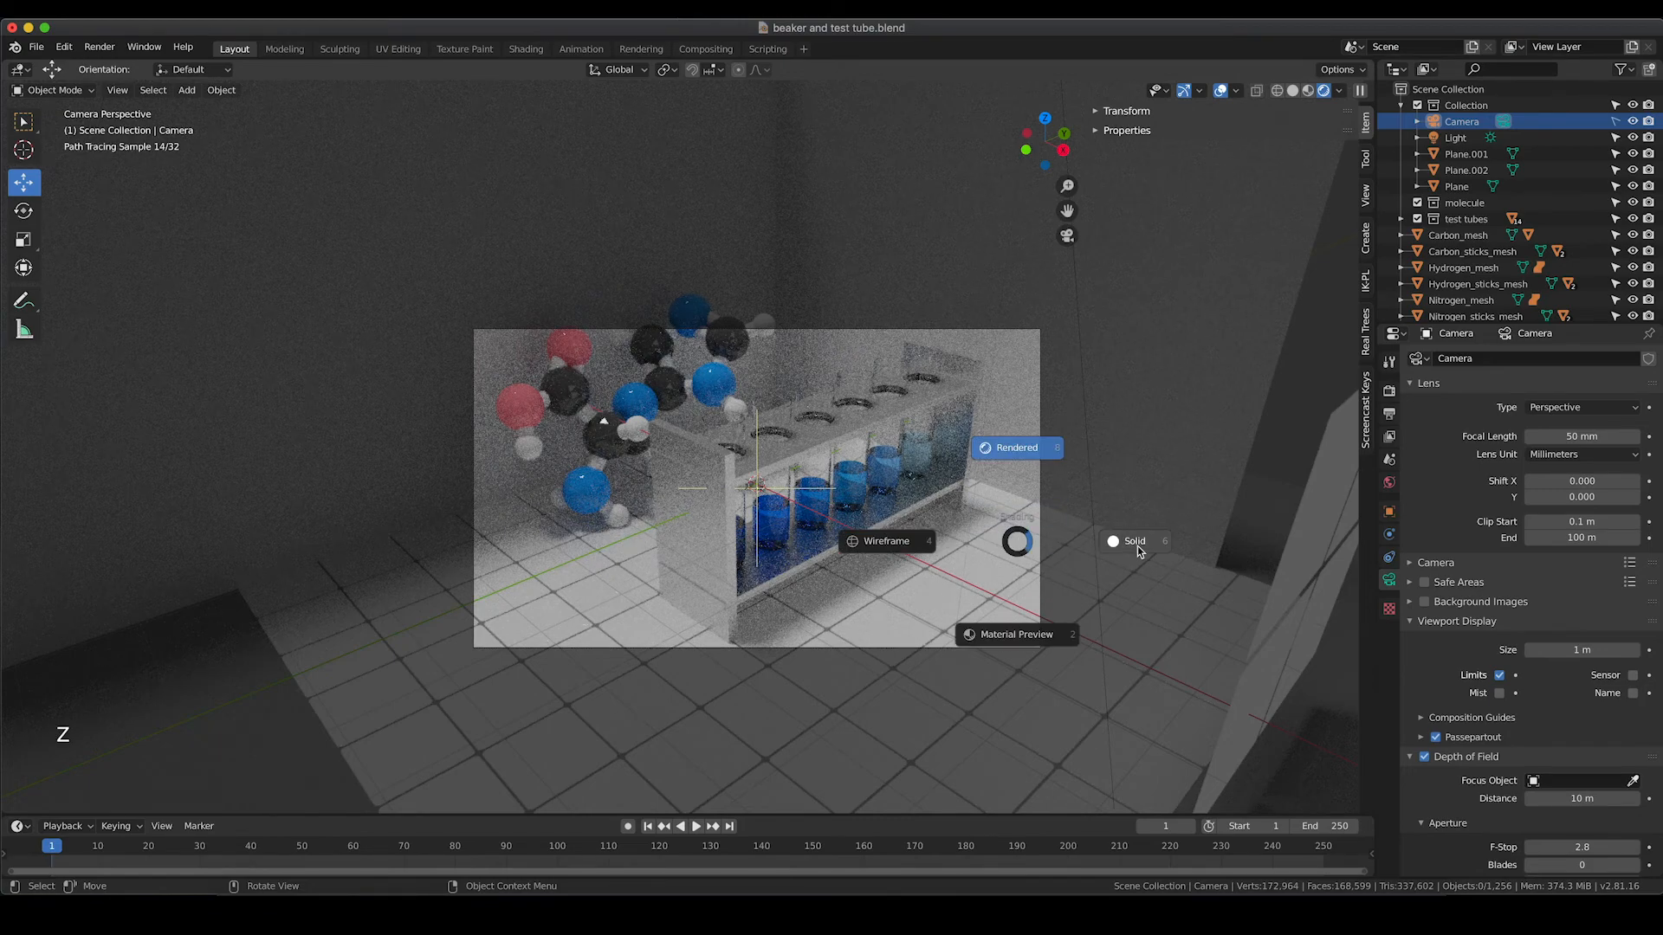
pyautogui.click(1136, 549)
pyautogui.press('KP_7')
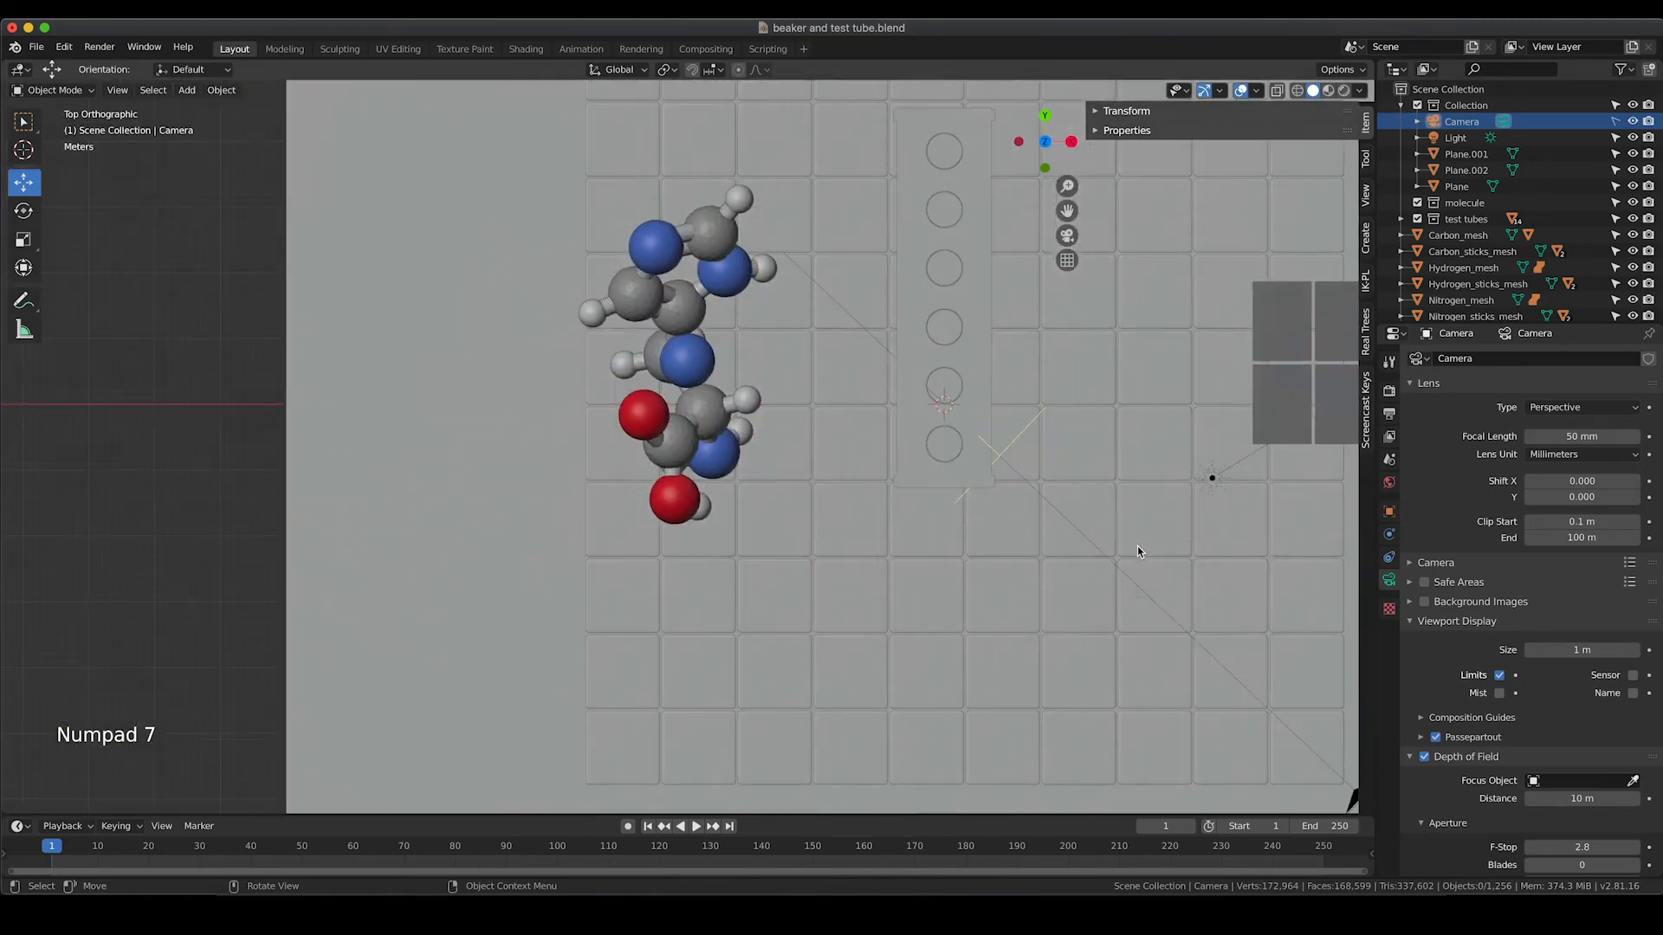
pyautogui.keyDown('shift'); pyautogui.moveTo(1039, 465); pyautogui.dragTo(838, 511, button='middle'); pyautogui.keyUp('shift')
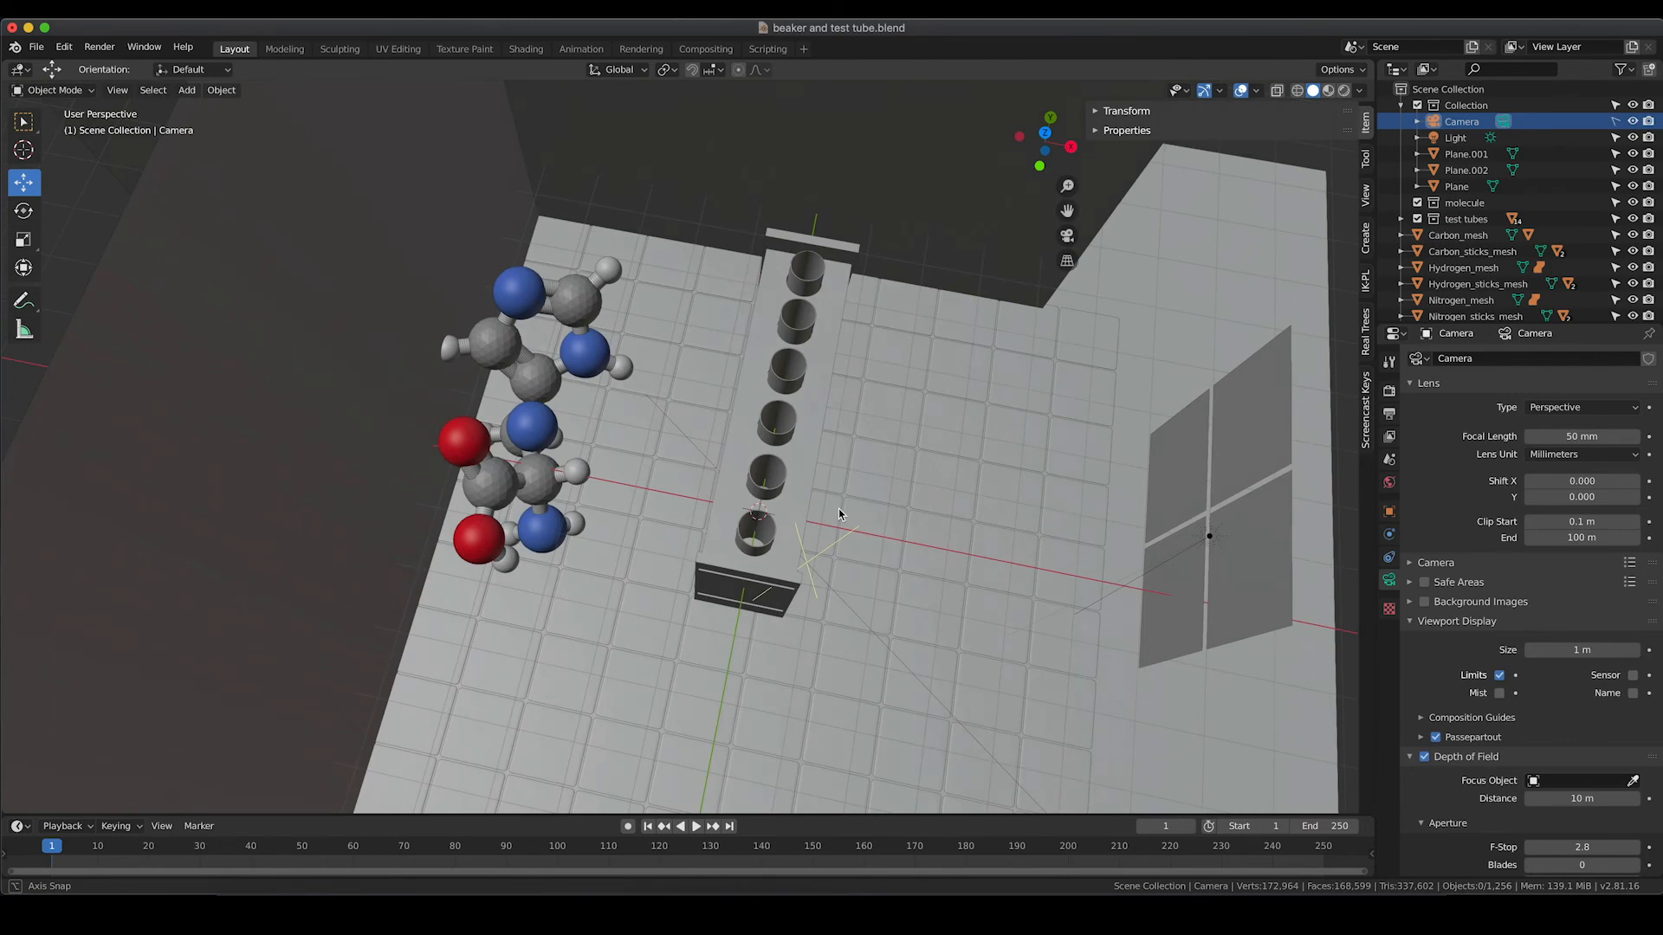
pyautogui.moveTo(838, 514); pyautogui.dragTo(852, 544, button='middle')
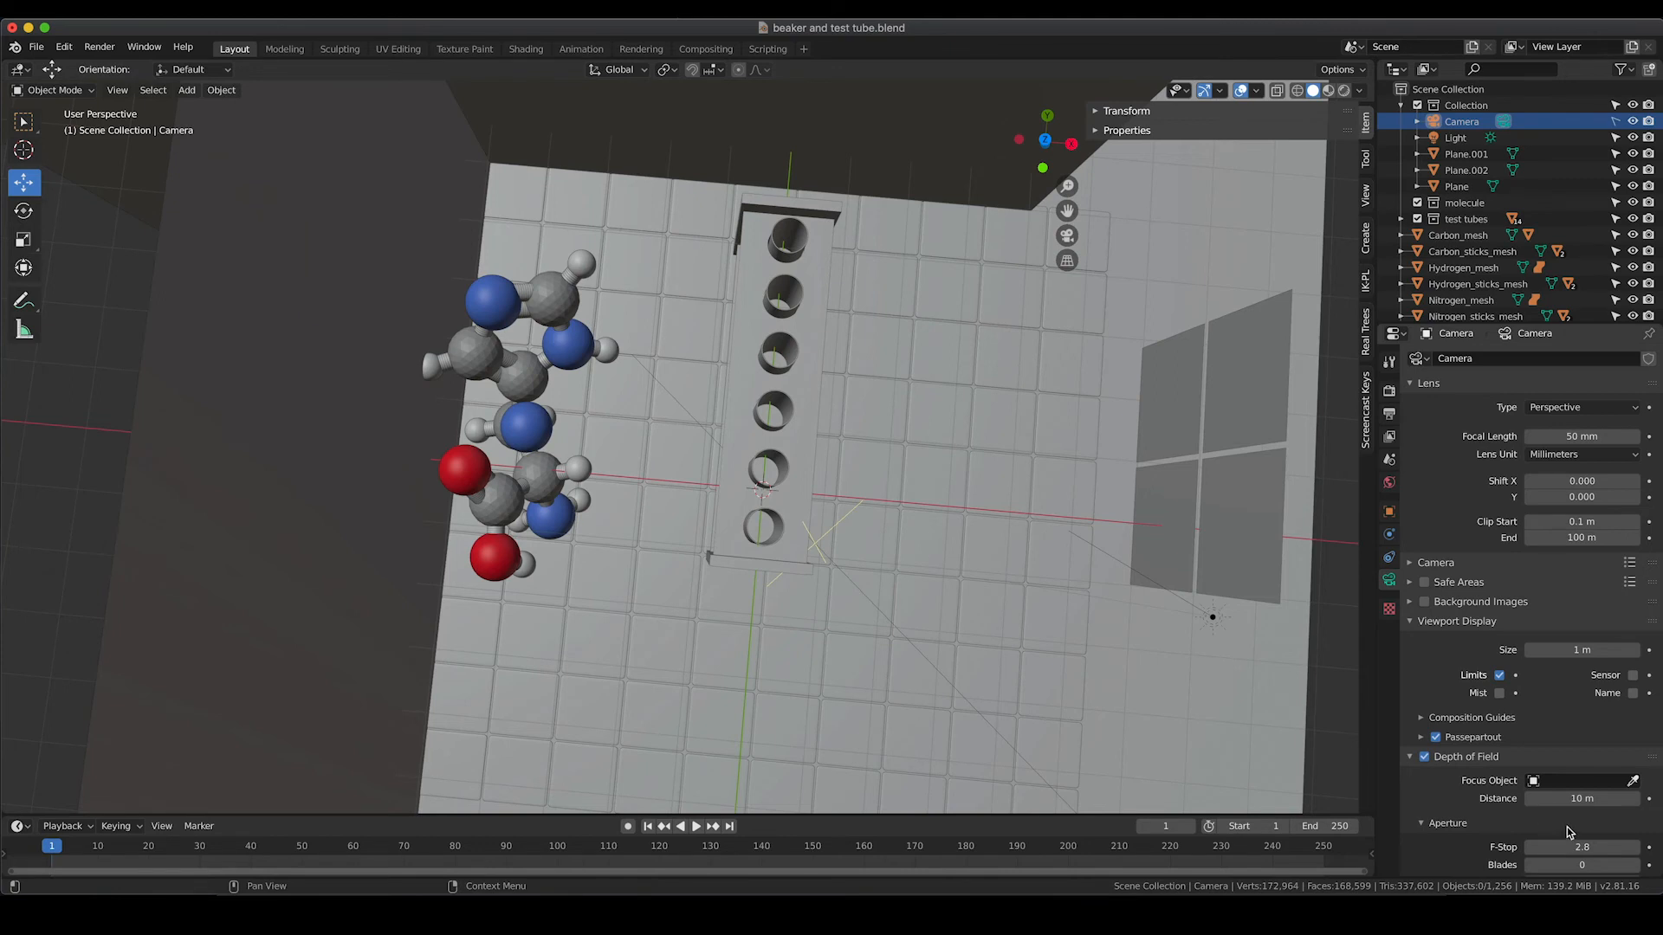
pyautogui.scroll(-3, 1537, 769)
pyautogui.click(1411, 574)
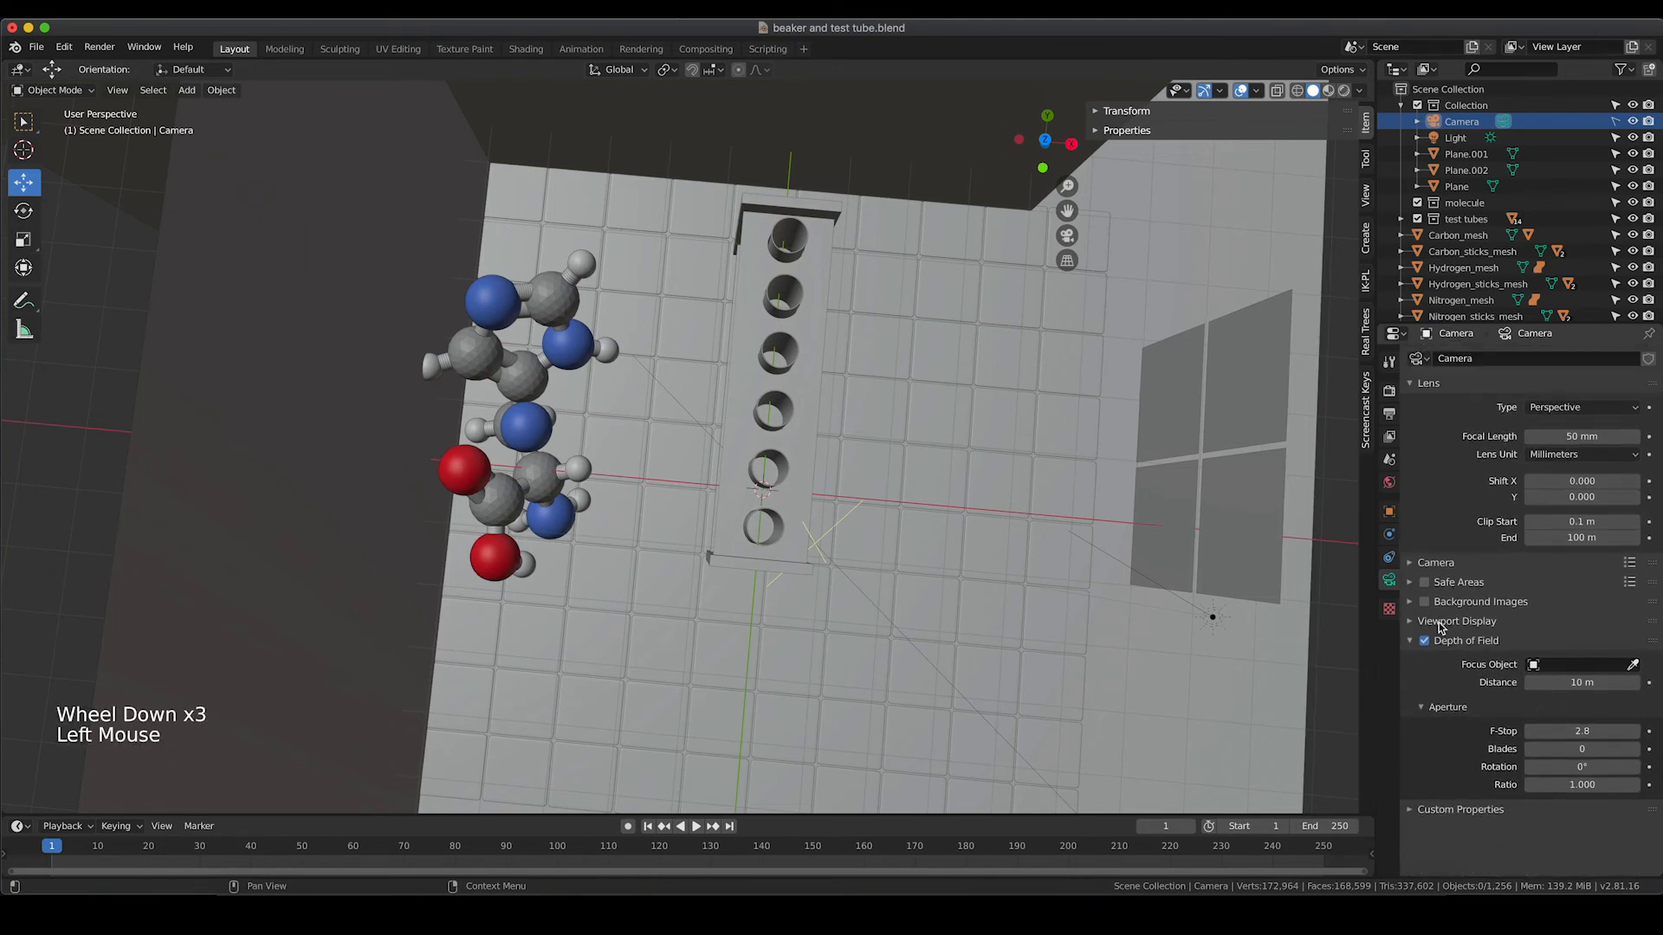
pyautogui.moveTo(1549, 684)
pyautogui.mouseDown()
pyautogui.moveTo(1572, 684)
pyautogui.moveTo(1516, 684)
pyautogui.moveTo(1550, 684)
pyautogui.mouseUp()
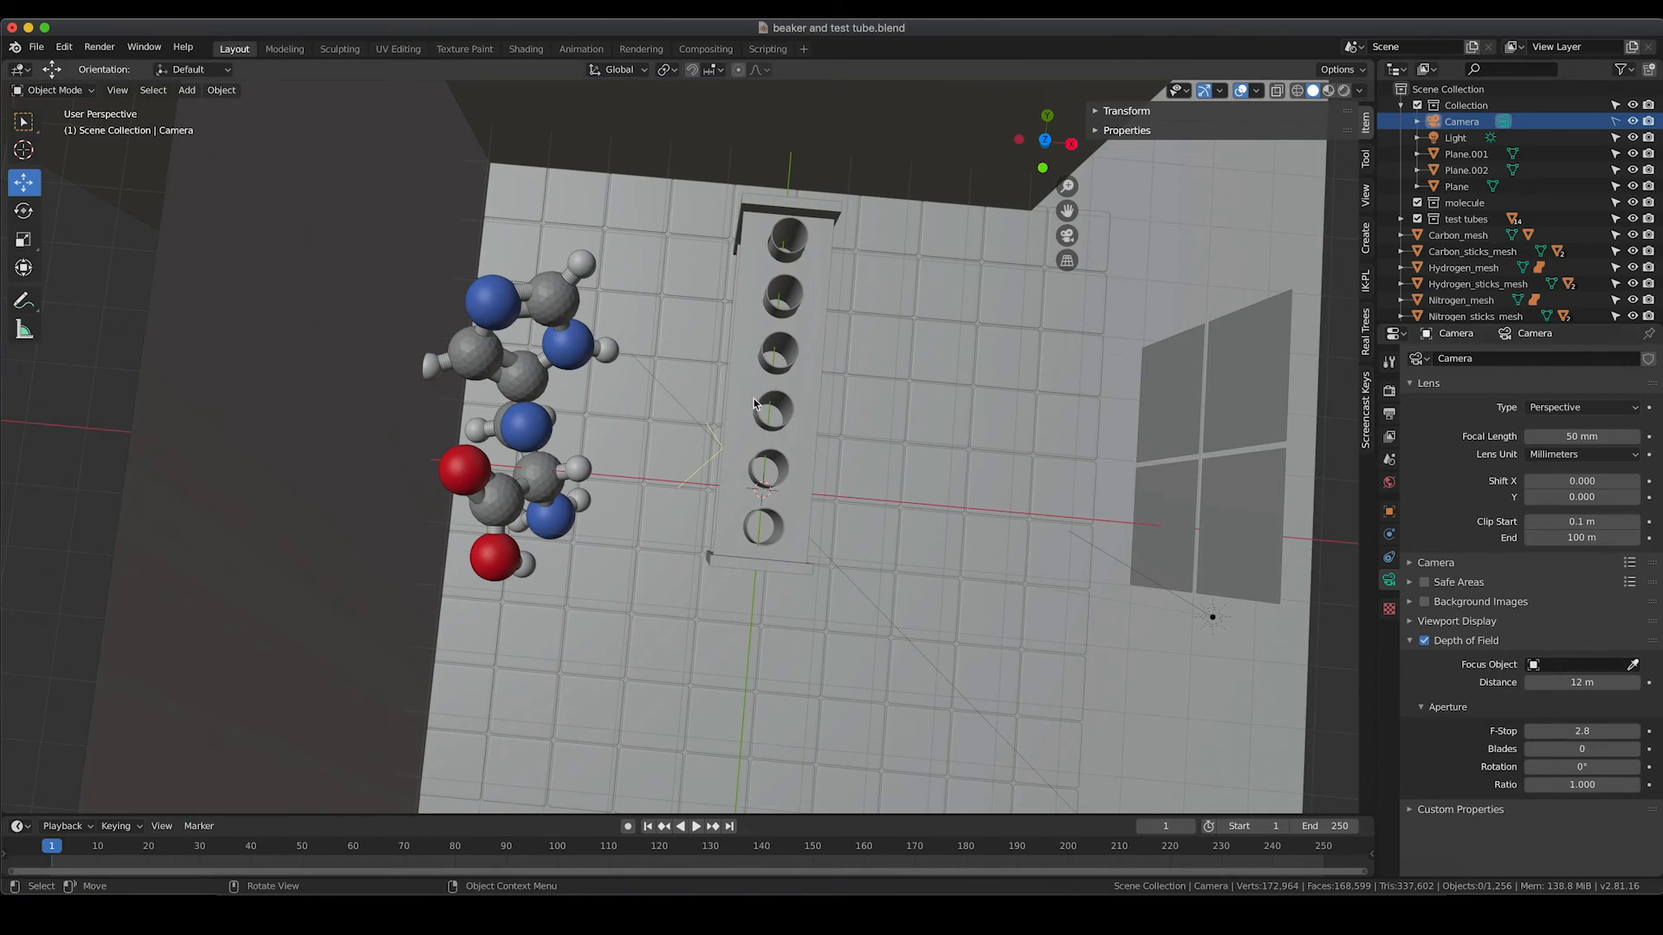
# Pick the test tube tube.002 in the viewport as the camera's depth of field focus object
pyautogui.moveTo(823, 454); pyautogui.dragTo(740, 350, button='middle')
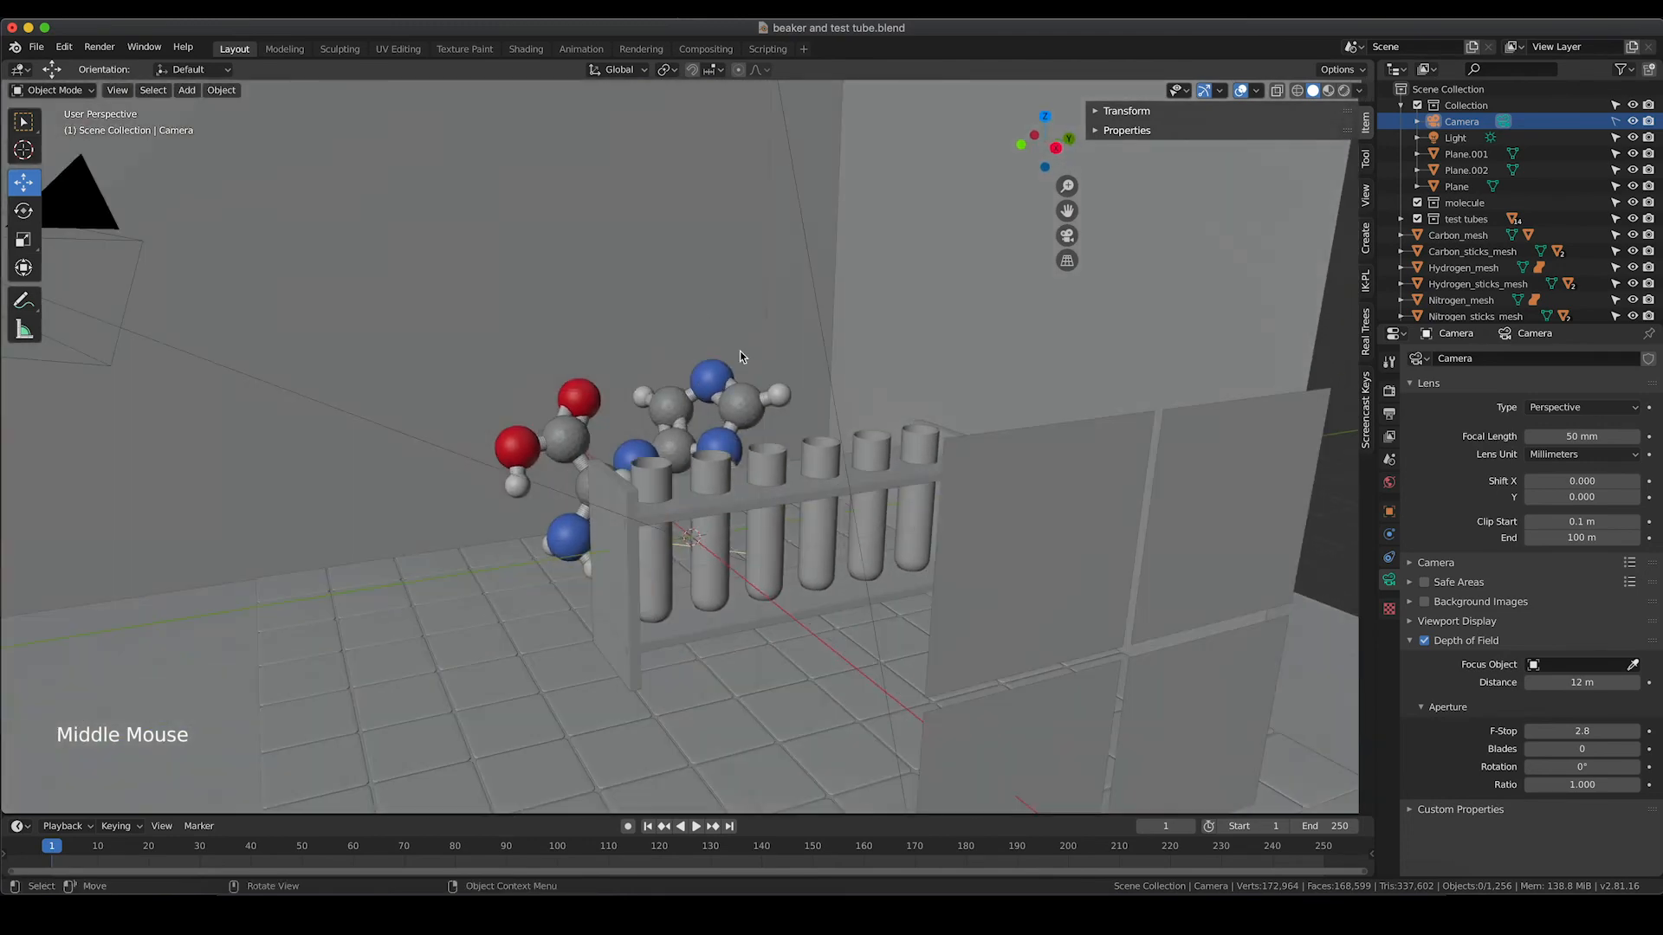
pyautogui.click(1633, 664)
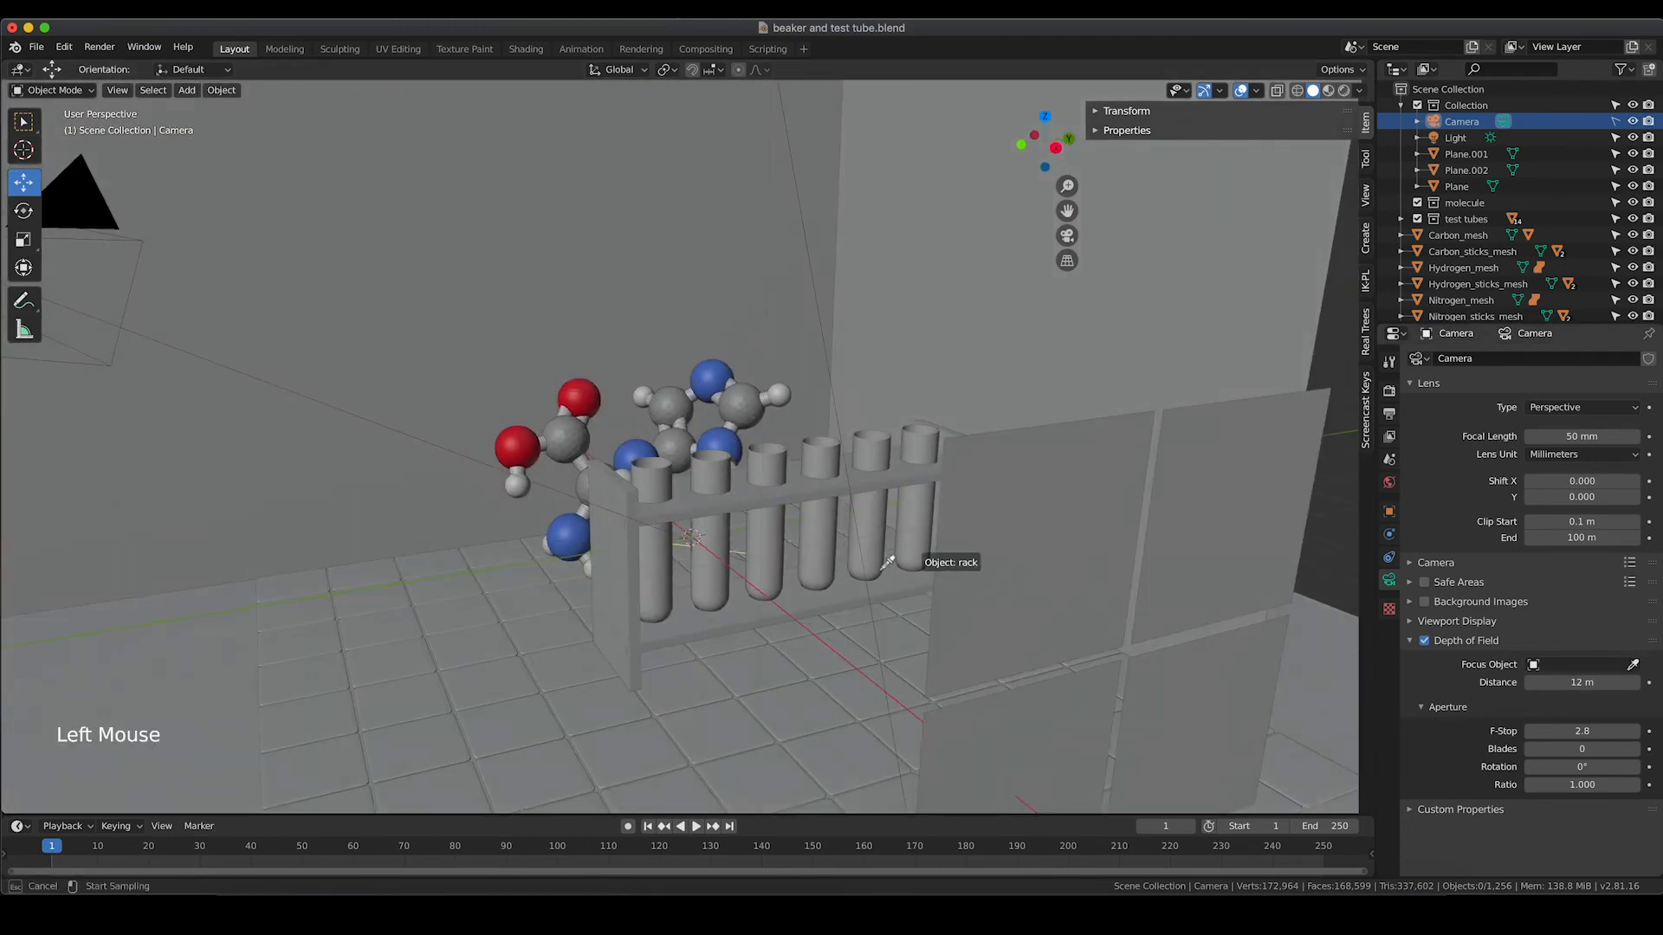
pyautogui.click(776, 525)
pyautogui.moveTo(741, 554); pyautogui.dragTo(890, 670, button='middle')
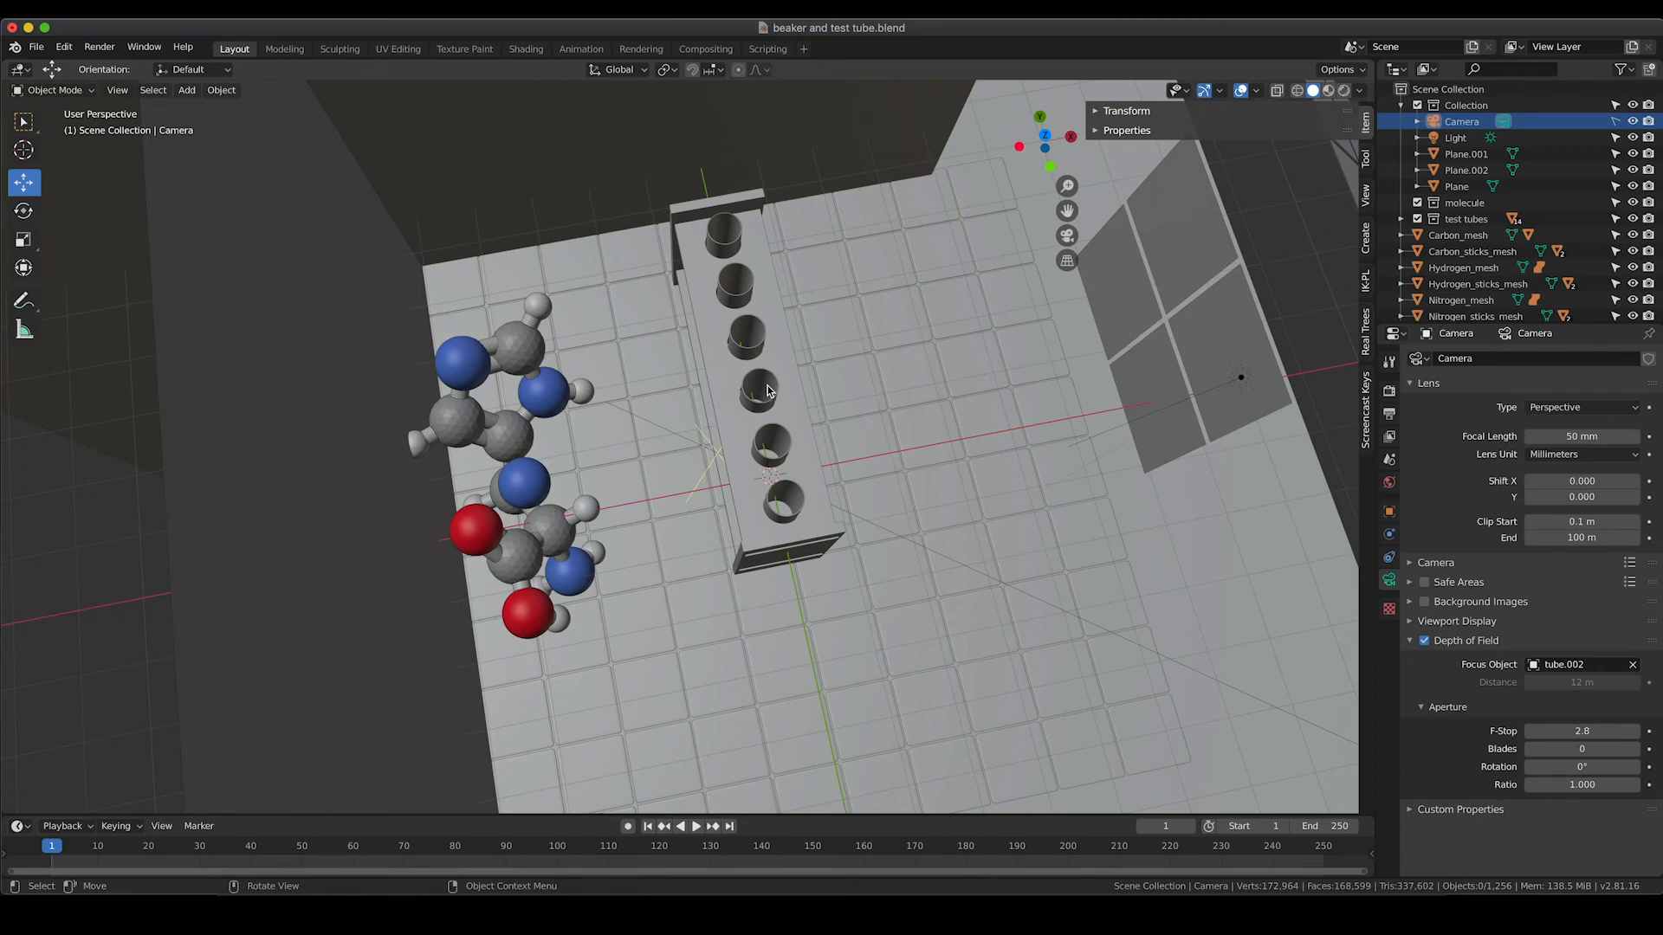
# Return to the rendered camera view and set the camera's F-Stop to 0.5
pyautogui.press('KP_0')
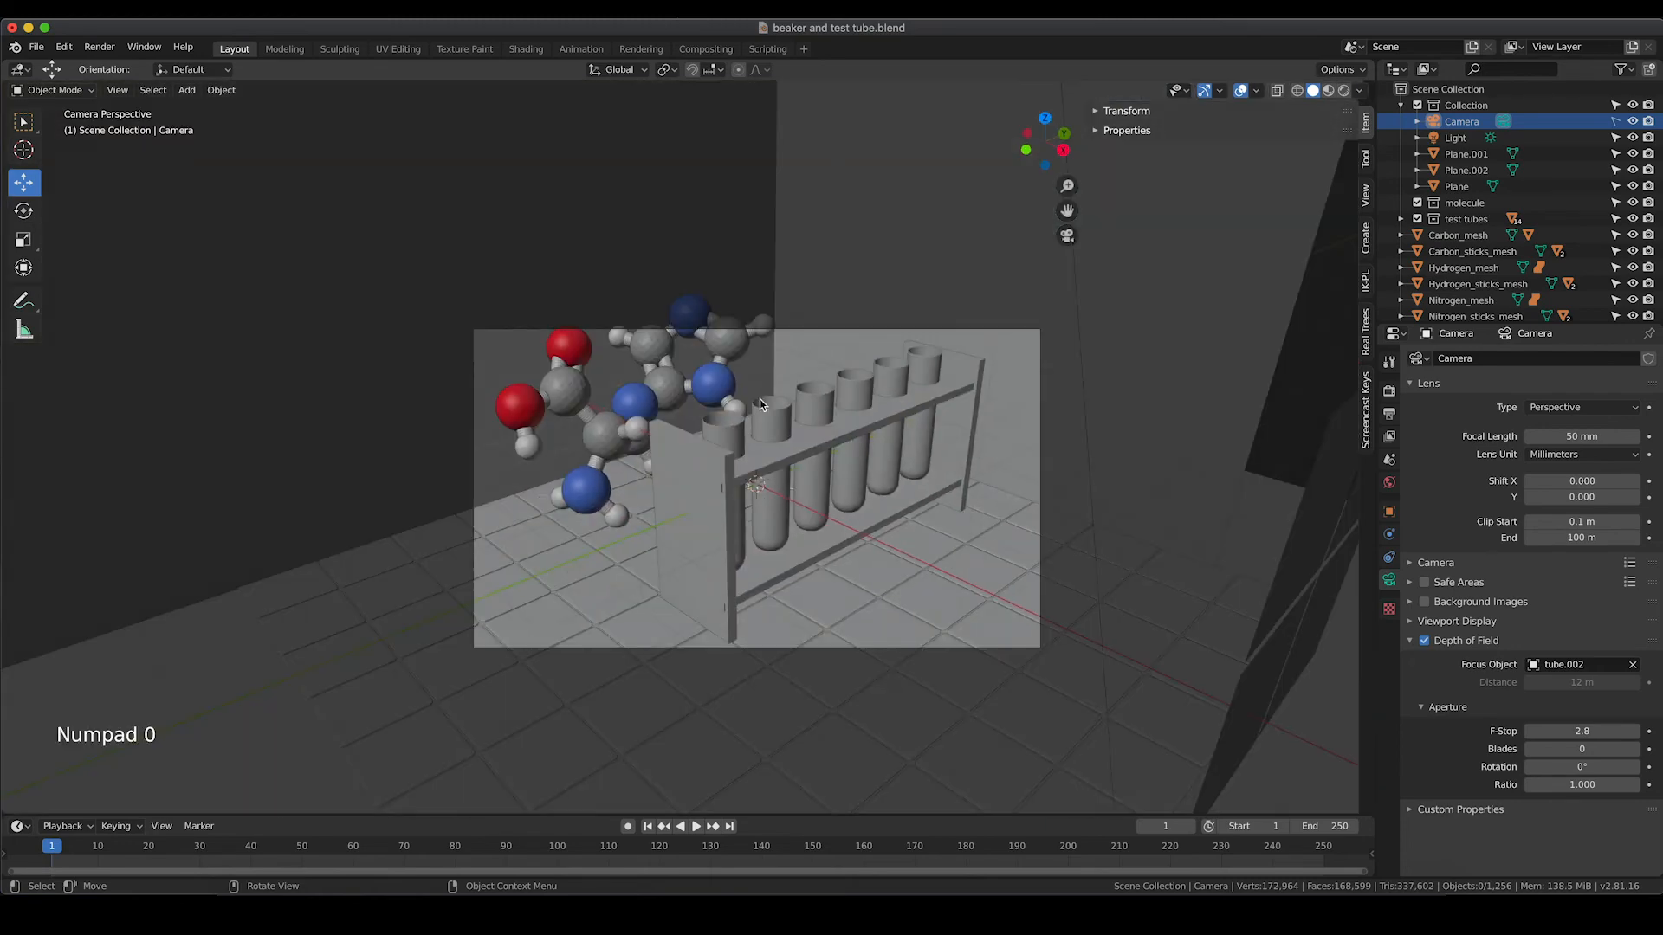
pyautogui.press('z')
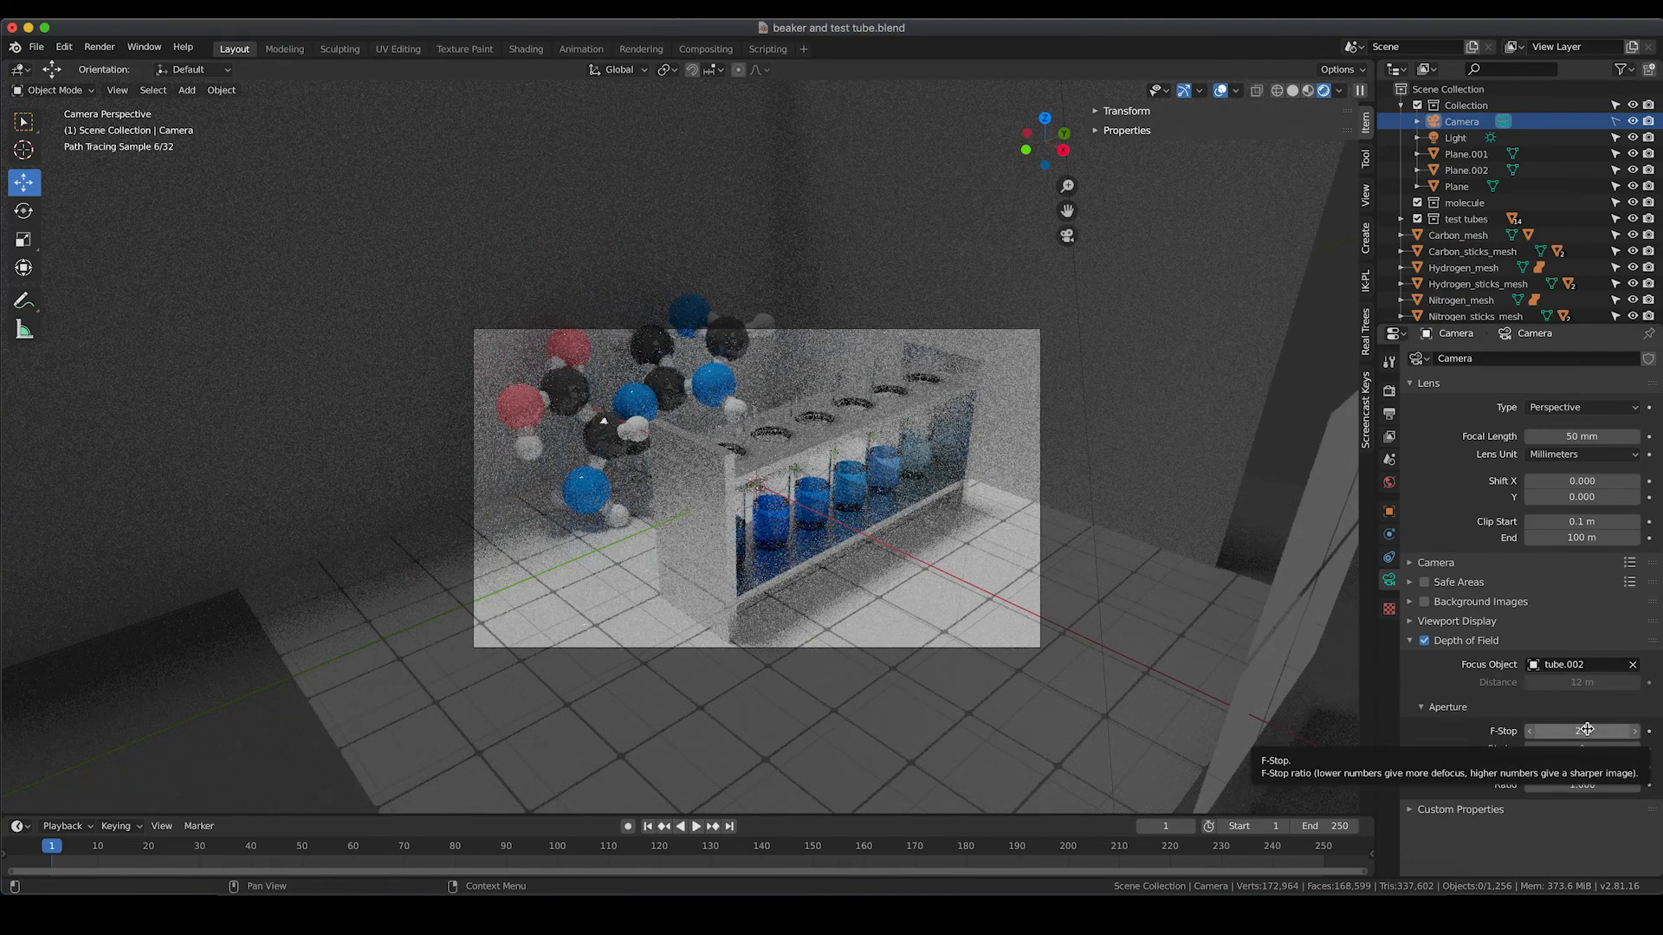
pyautogui.scroll(-3, 1589, 730)
pyautogui.scroll(-3, 1586, 730)
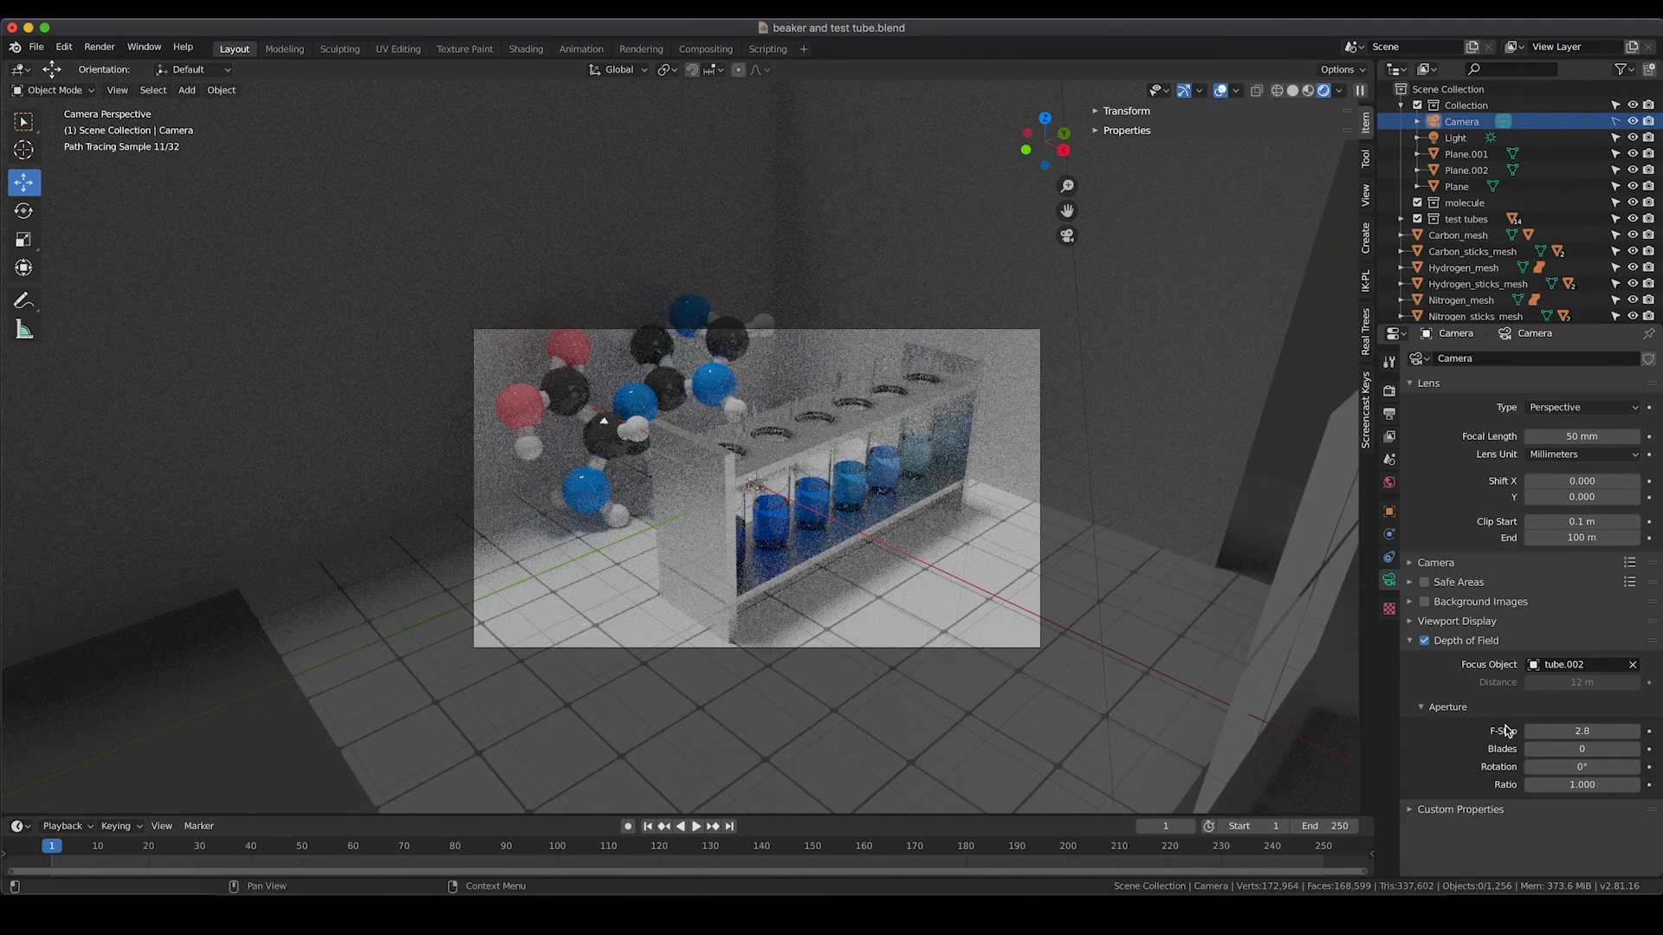
pyautogui.click(1592, 730)
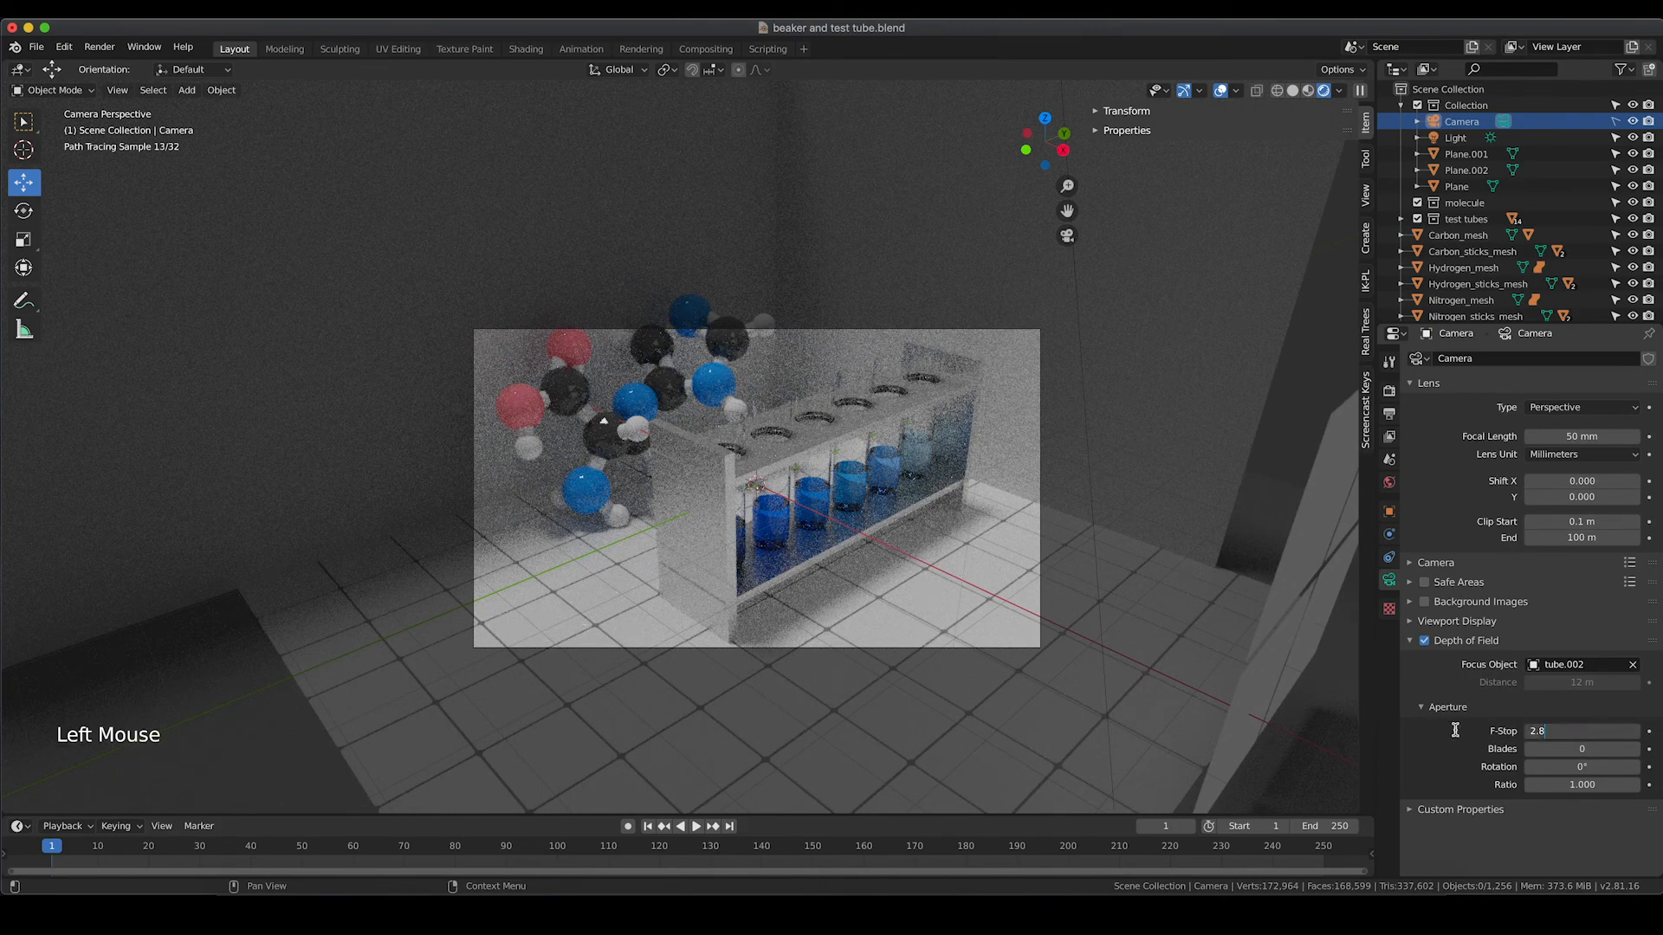
pyautogui.hotkey('ctrl', 'a')
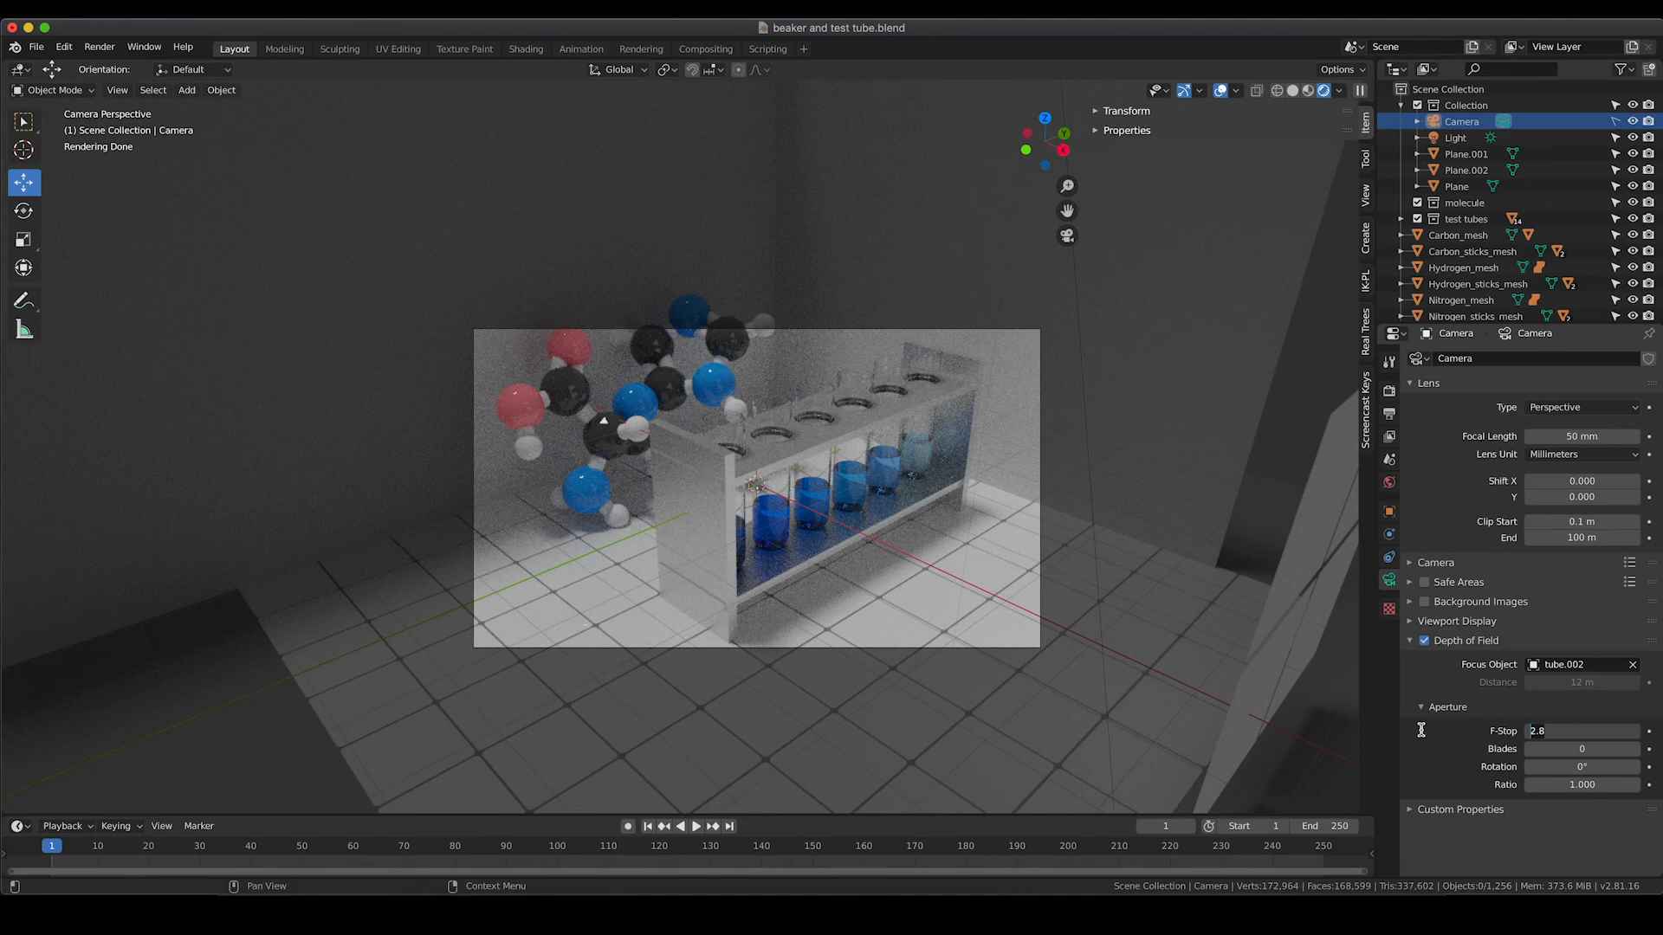
pyautogui.write('0.5')
pyautogui.press('Return')
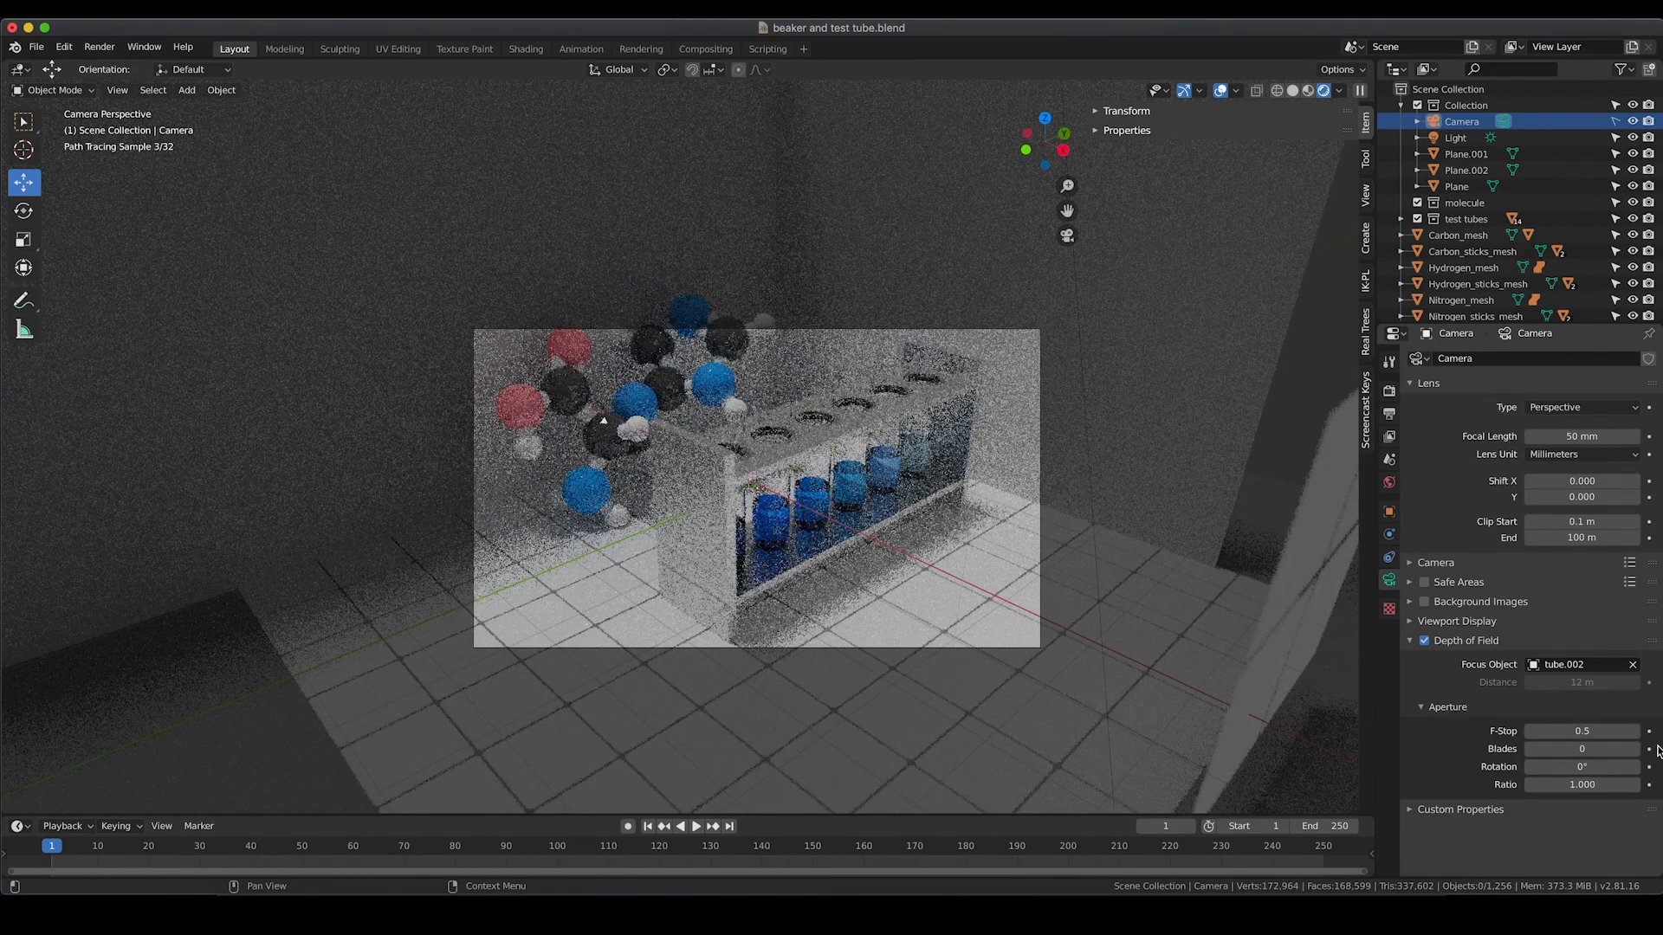
# Try stronger background blur with camera F-Stop values of 0.3 and 0.1
pyautogui.click(1533, 734)
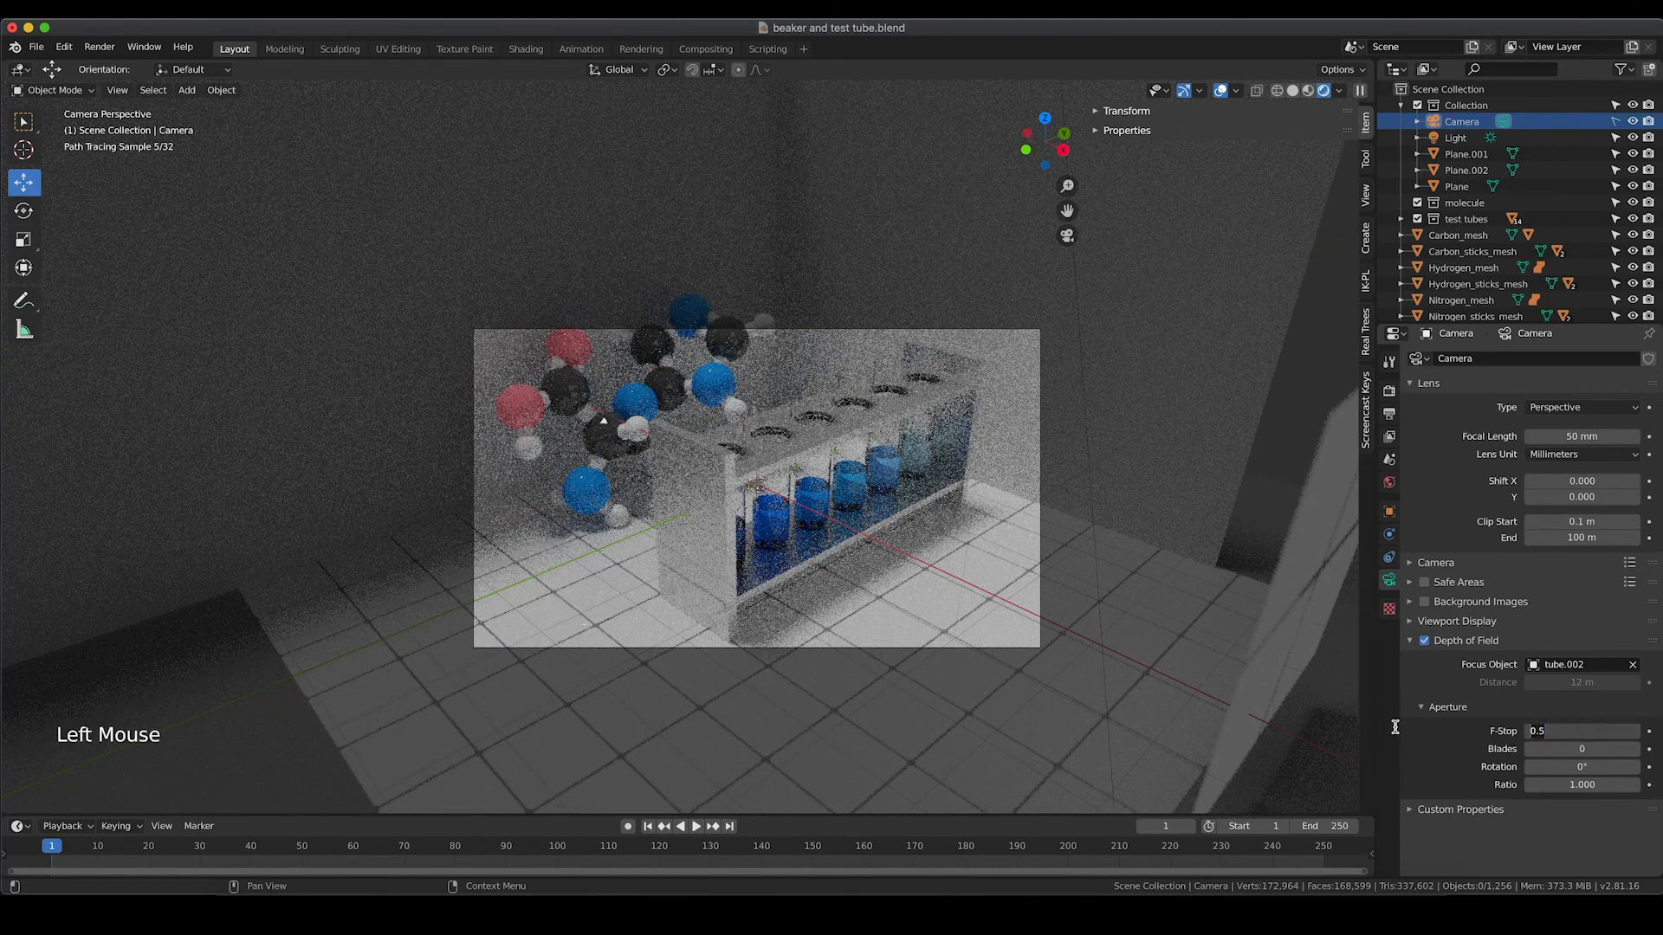
pyautogui.write('0.3')
pyautogui.press('Return')
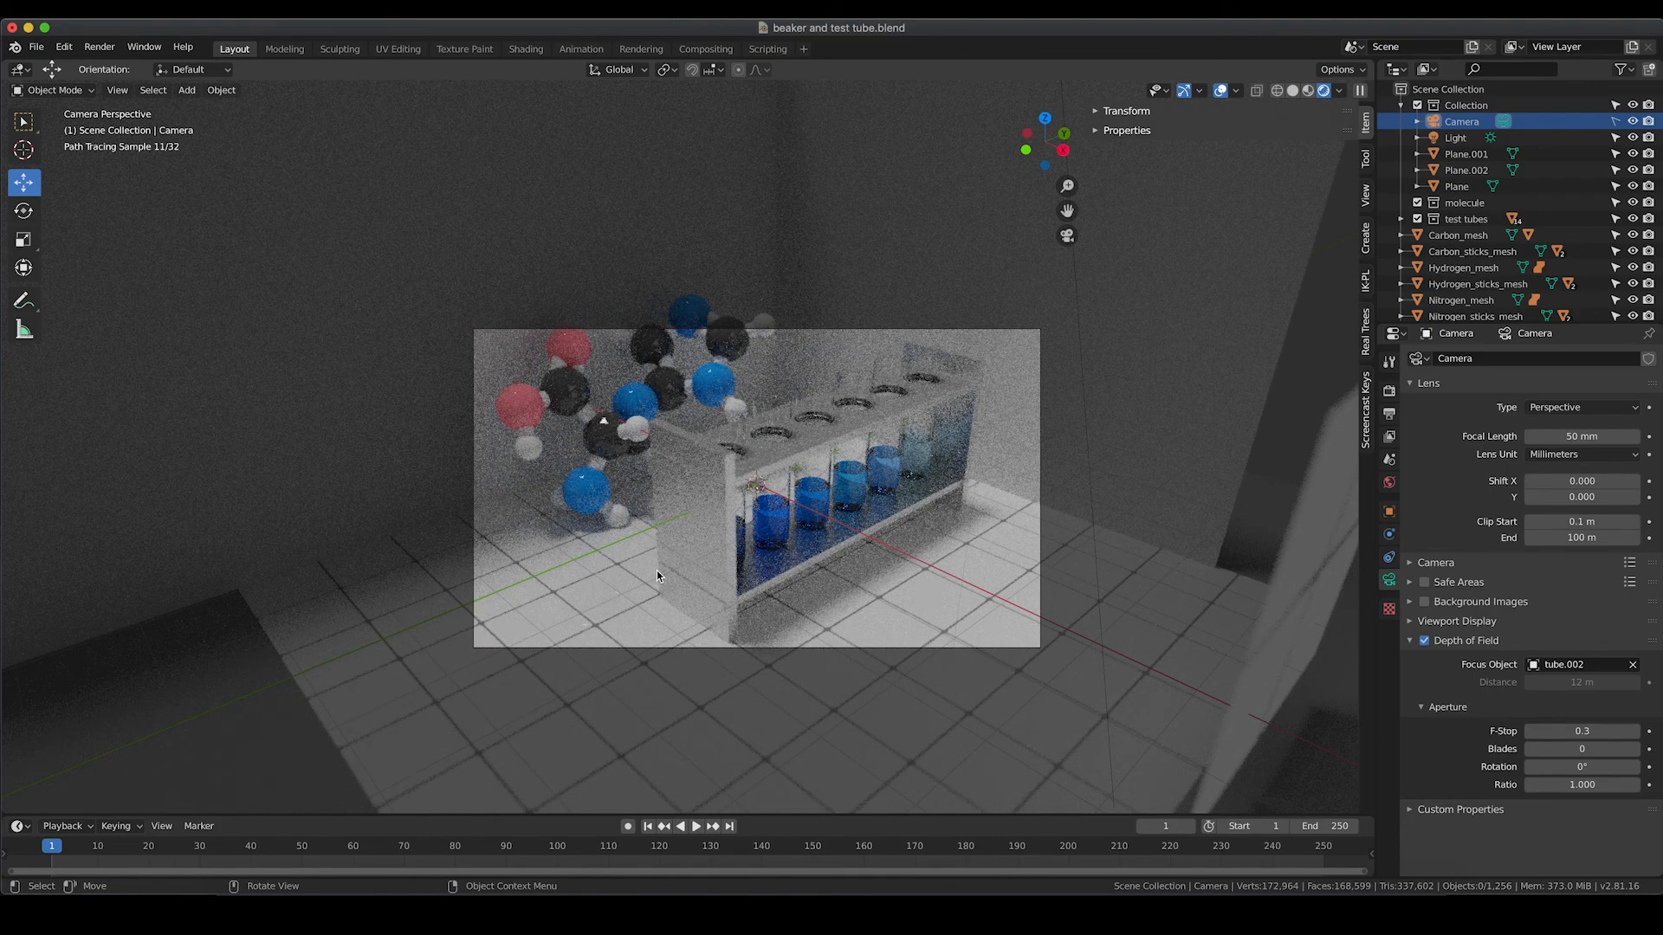
pyautogui.click(1581, 731)
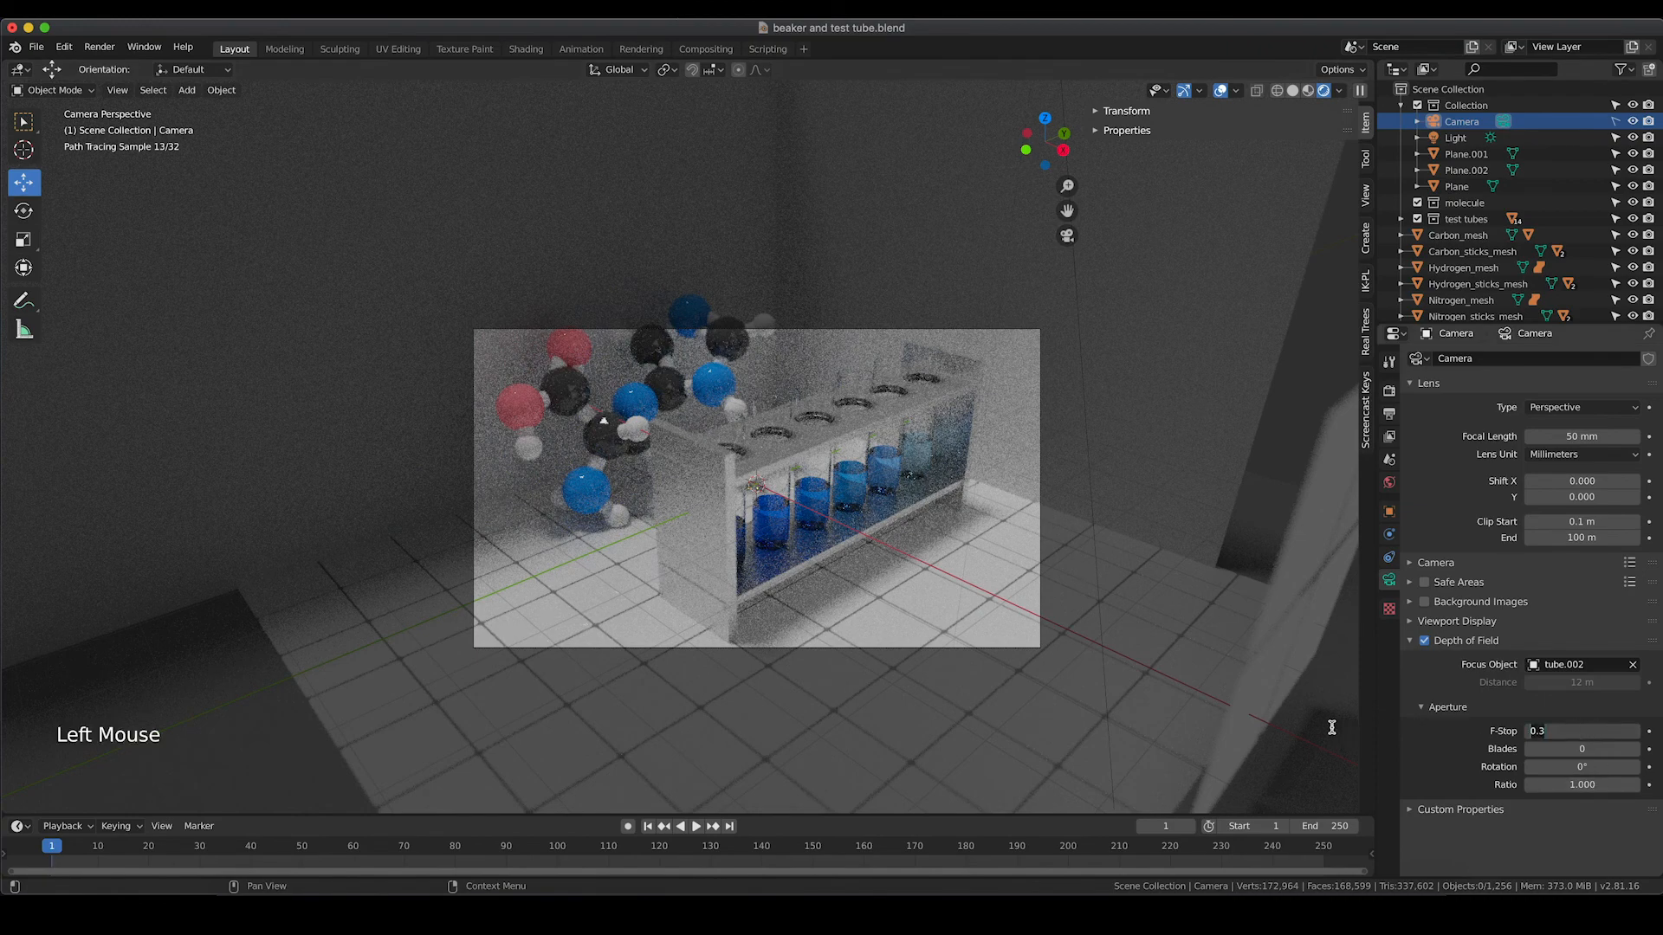
pyautogui.write('0.1')
pyautogui.press('Return')
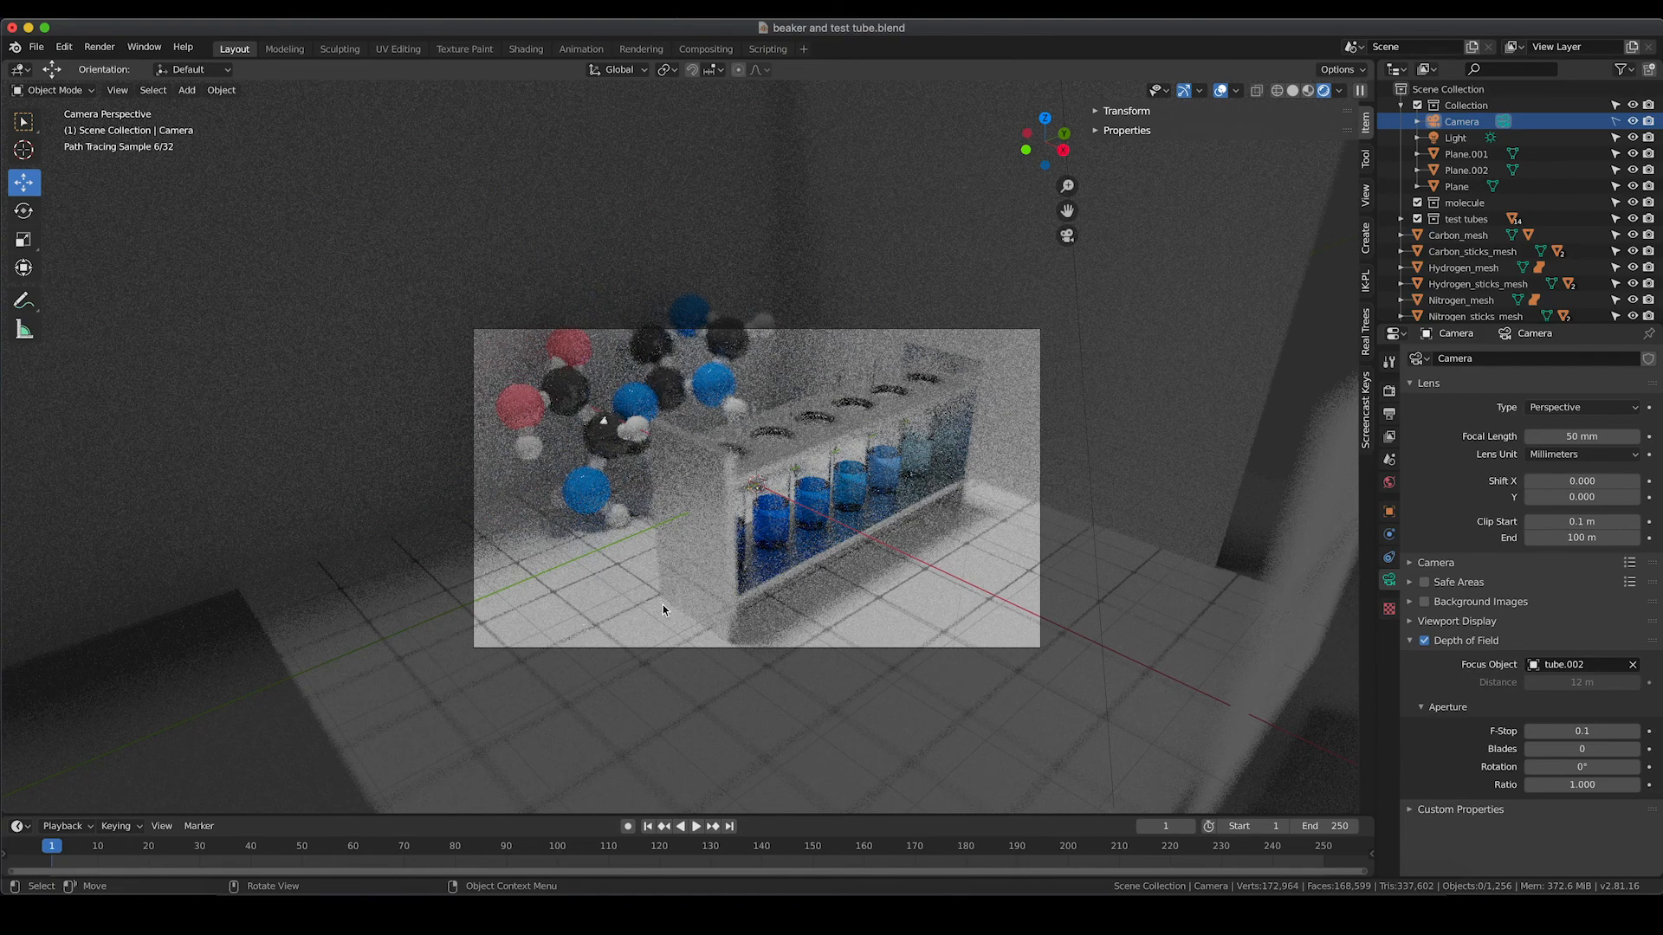
# Set the camera's F-Stop to 0.25
pyautogui.click(1609, 731)
pyautogui.write('0.2')
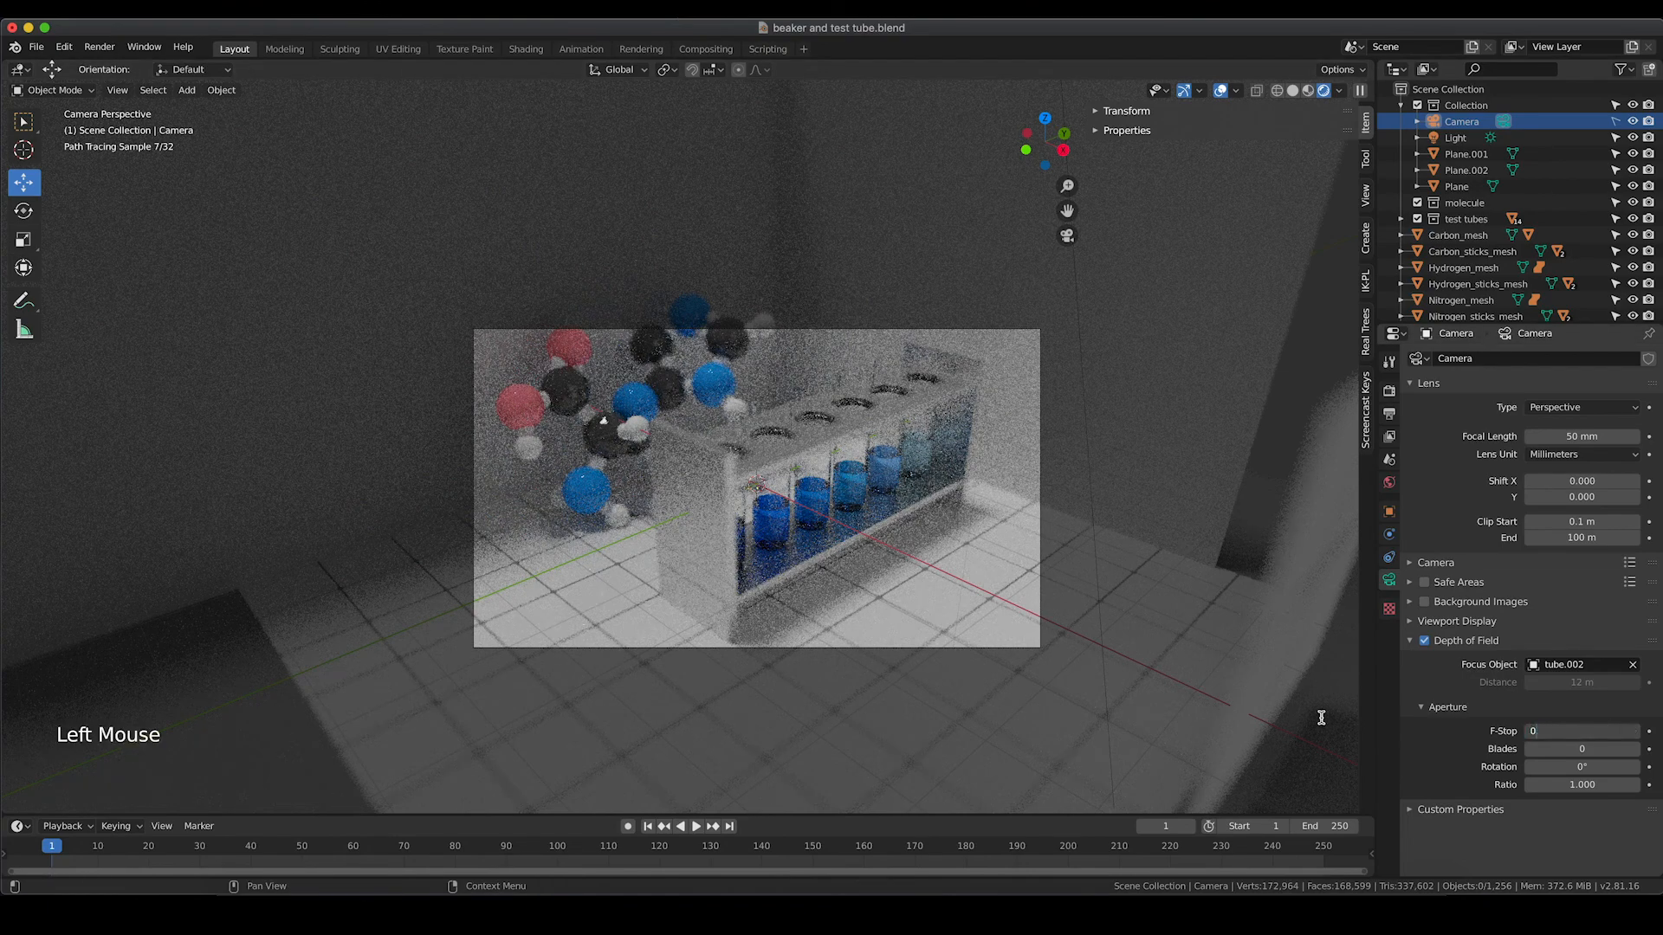
pyautogui.write('5')
pyautogui.press('Return')
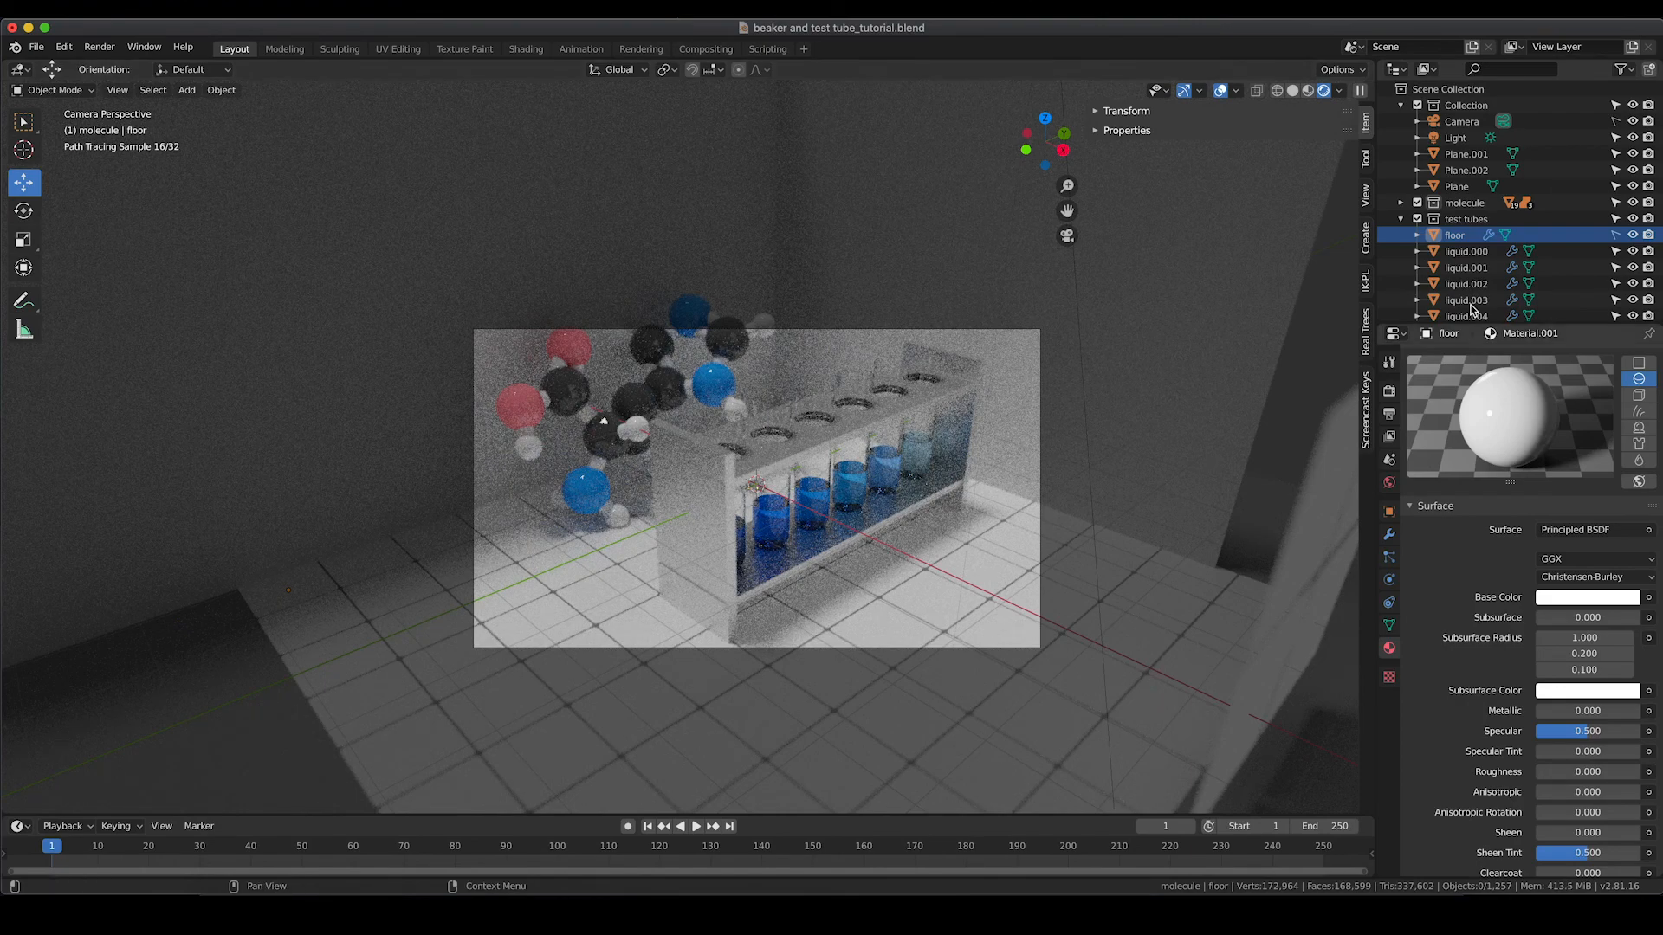
# Select the floor object and set its Principled BSDF material's Metallic value to 0.5
pyautogui.click(1454, 237)
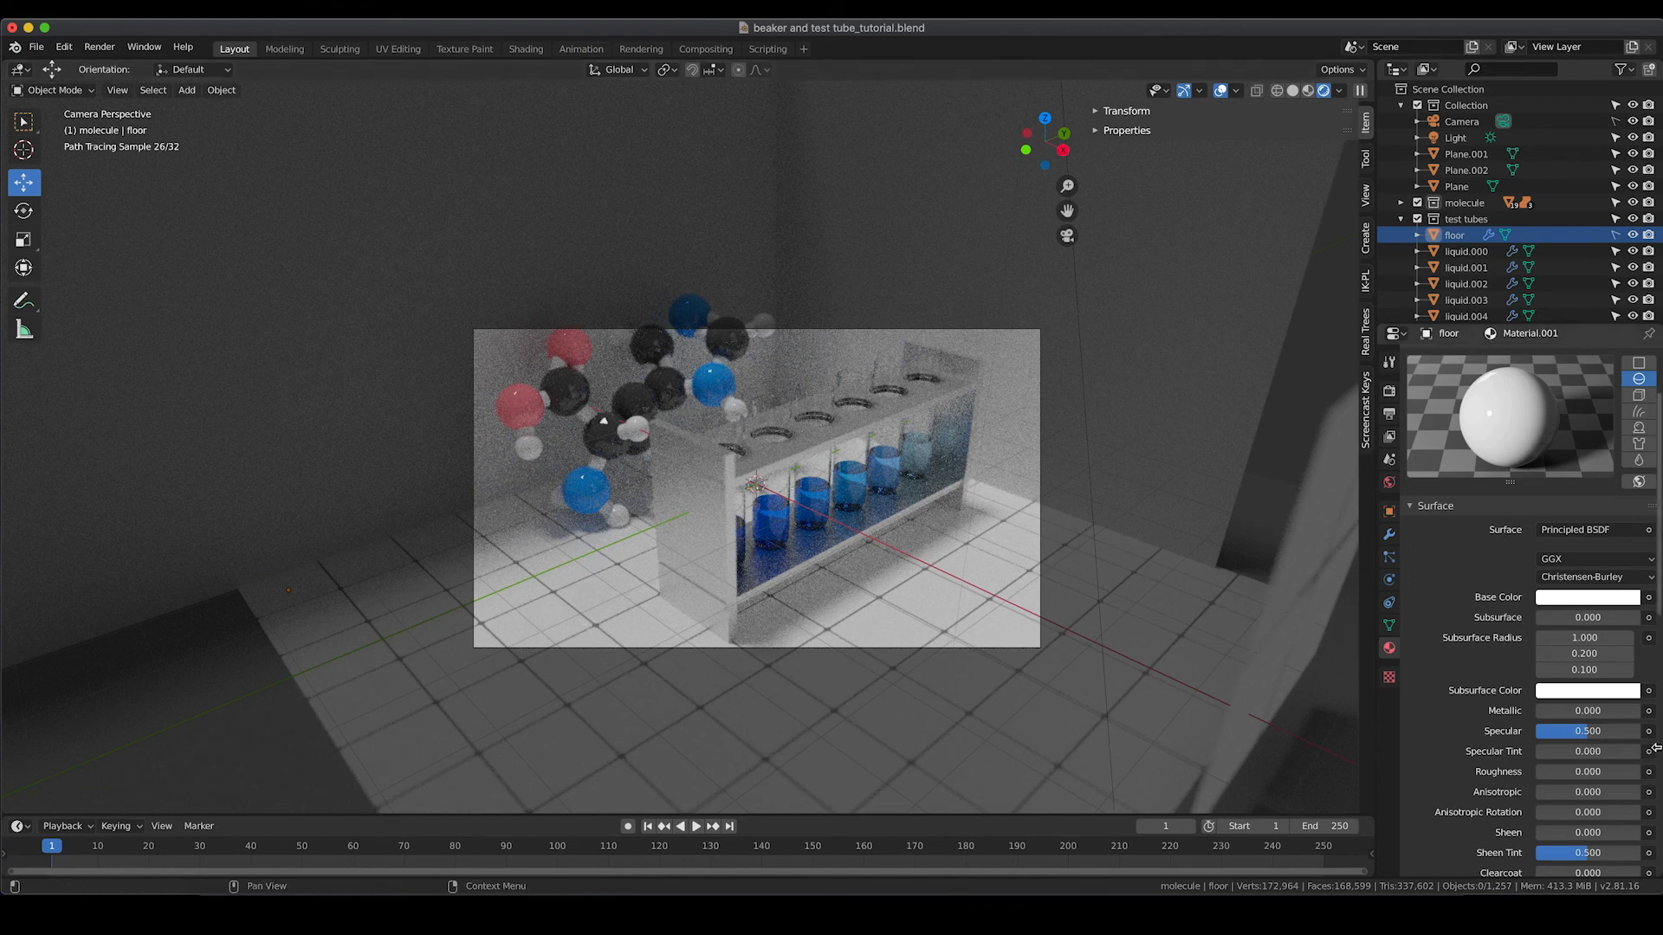
pyautogui.click(1589, 713)
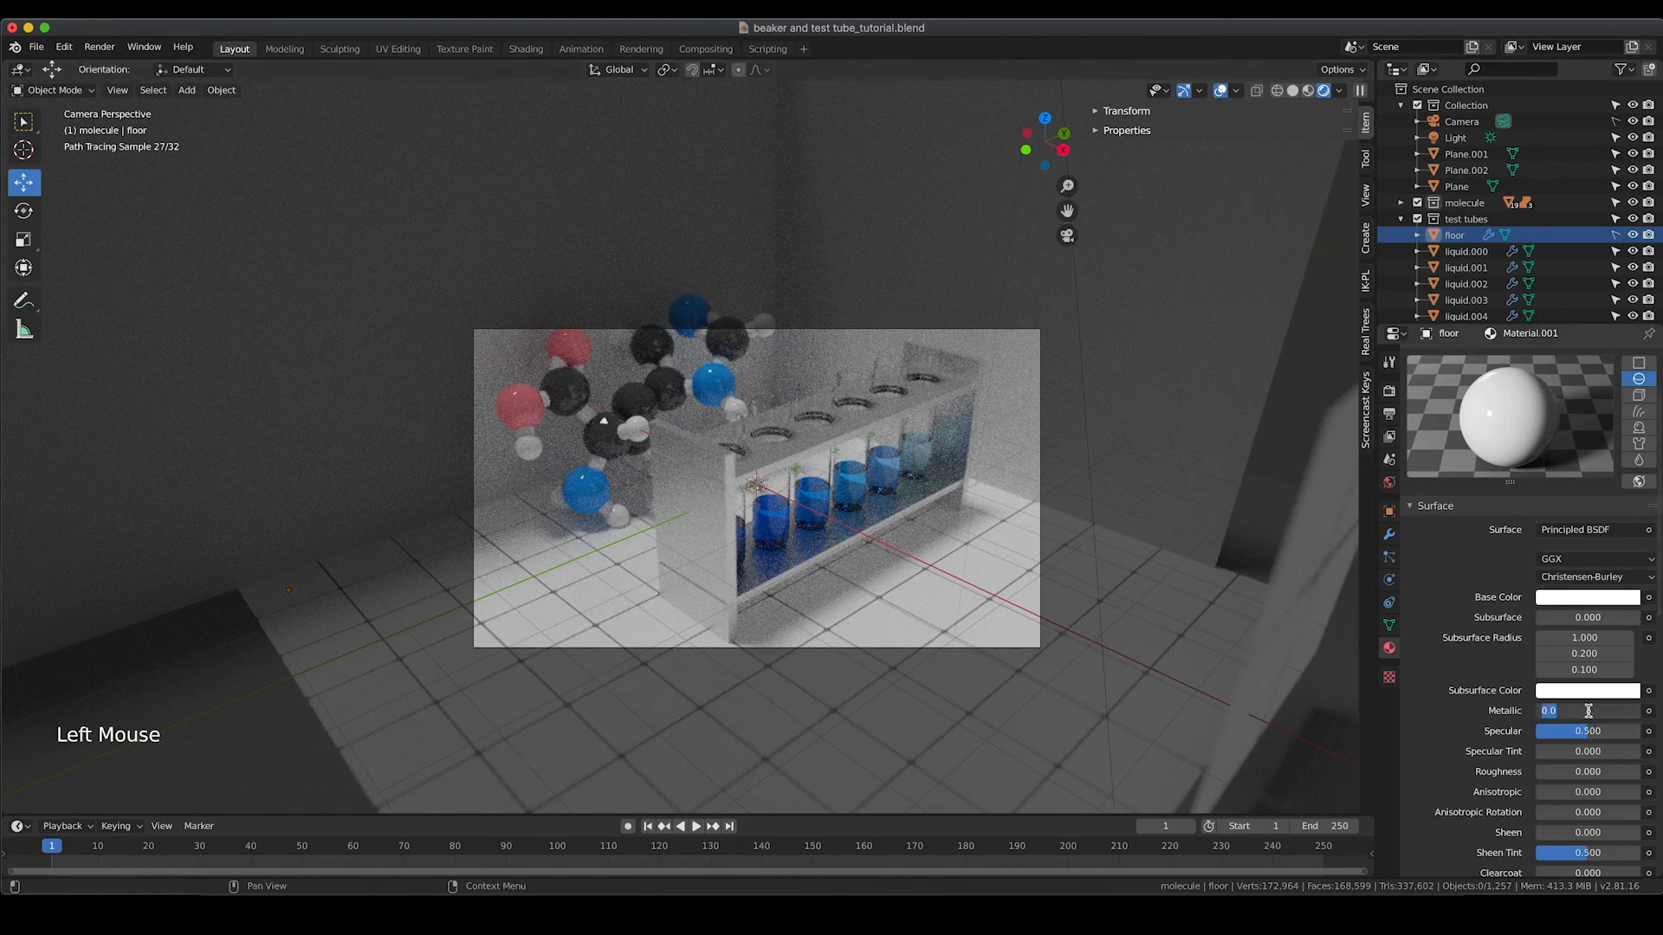
pyautogui.write('0.5')
pyautogui.press('Return')
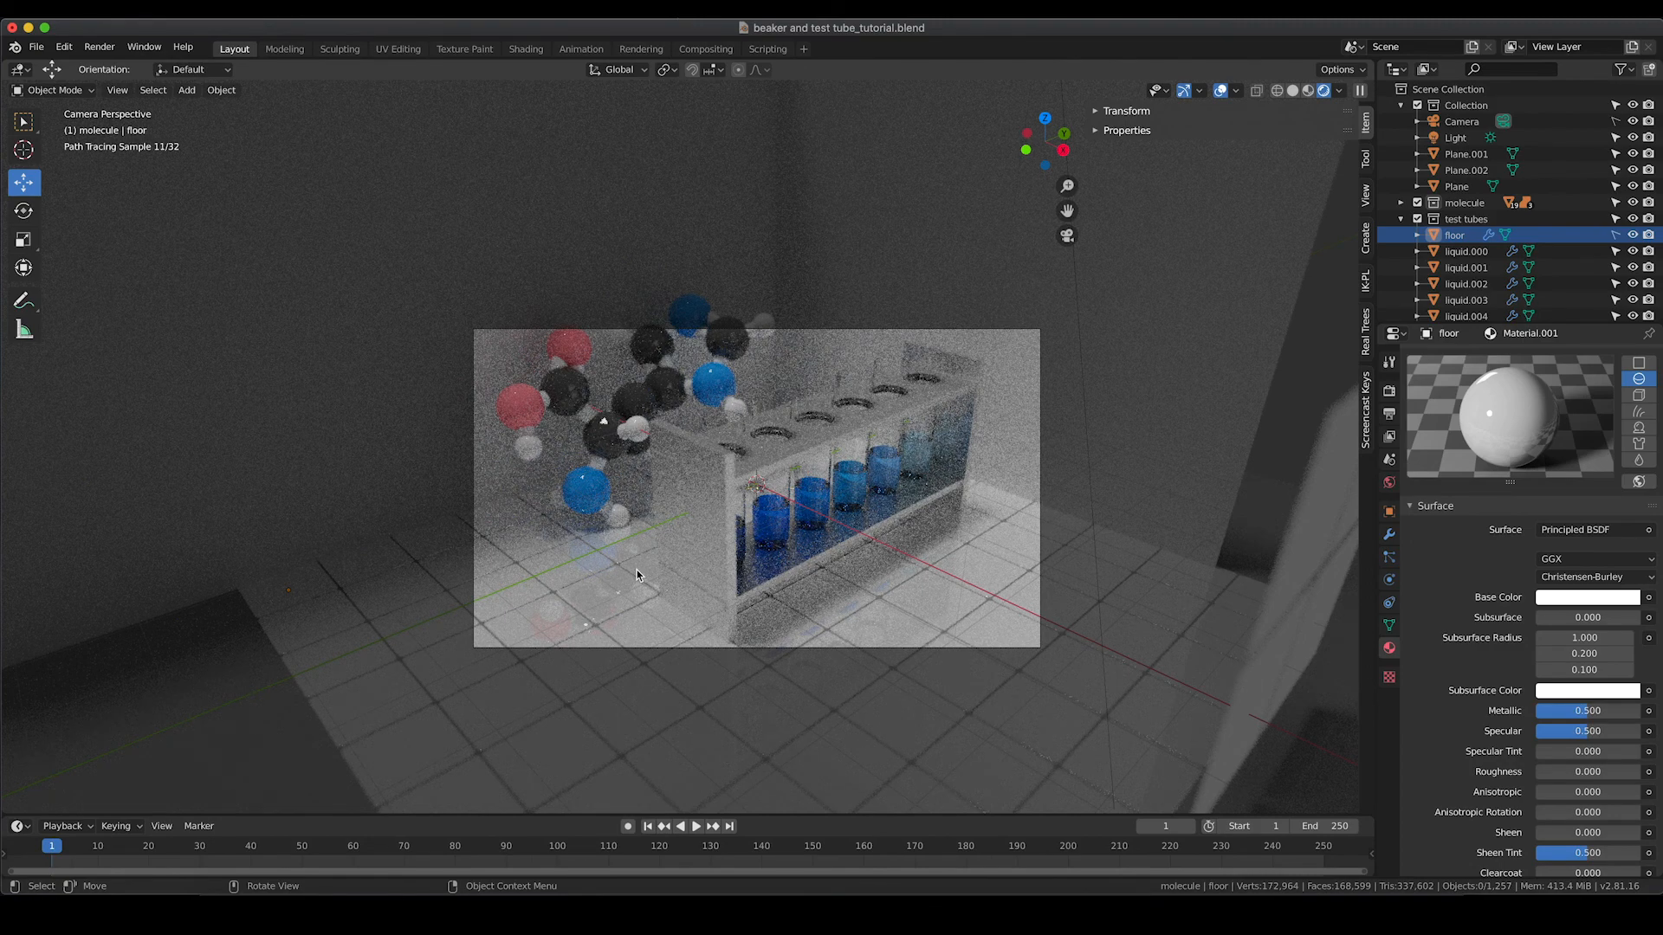
# Collapse the test tubes collection, start rendering the camera view as an image, and reposition the render window
pyautogui.click(1401, 219)
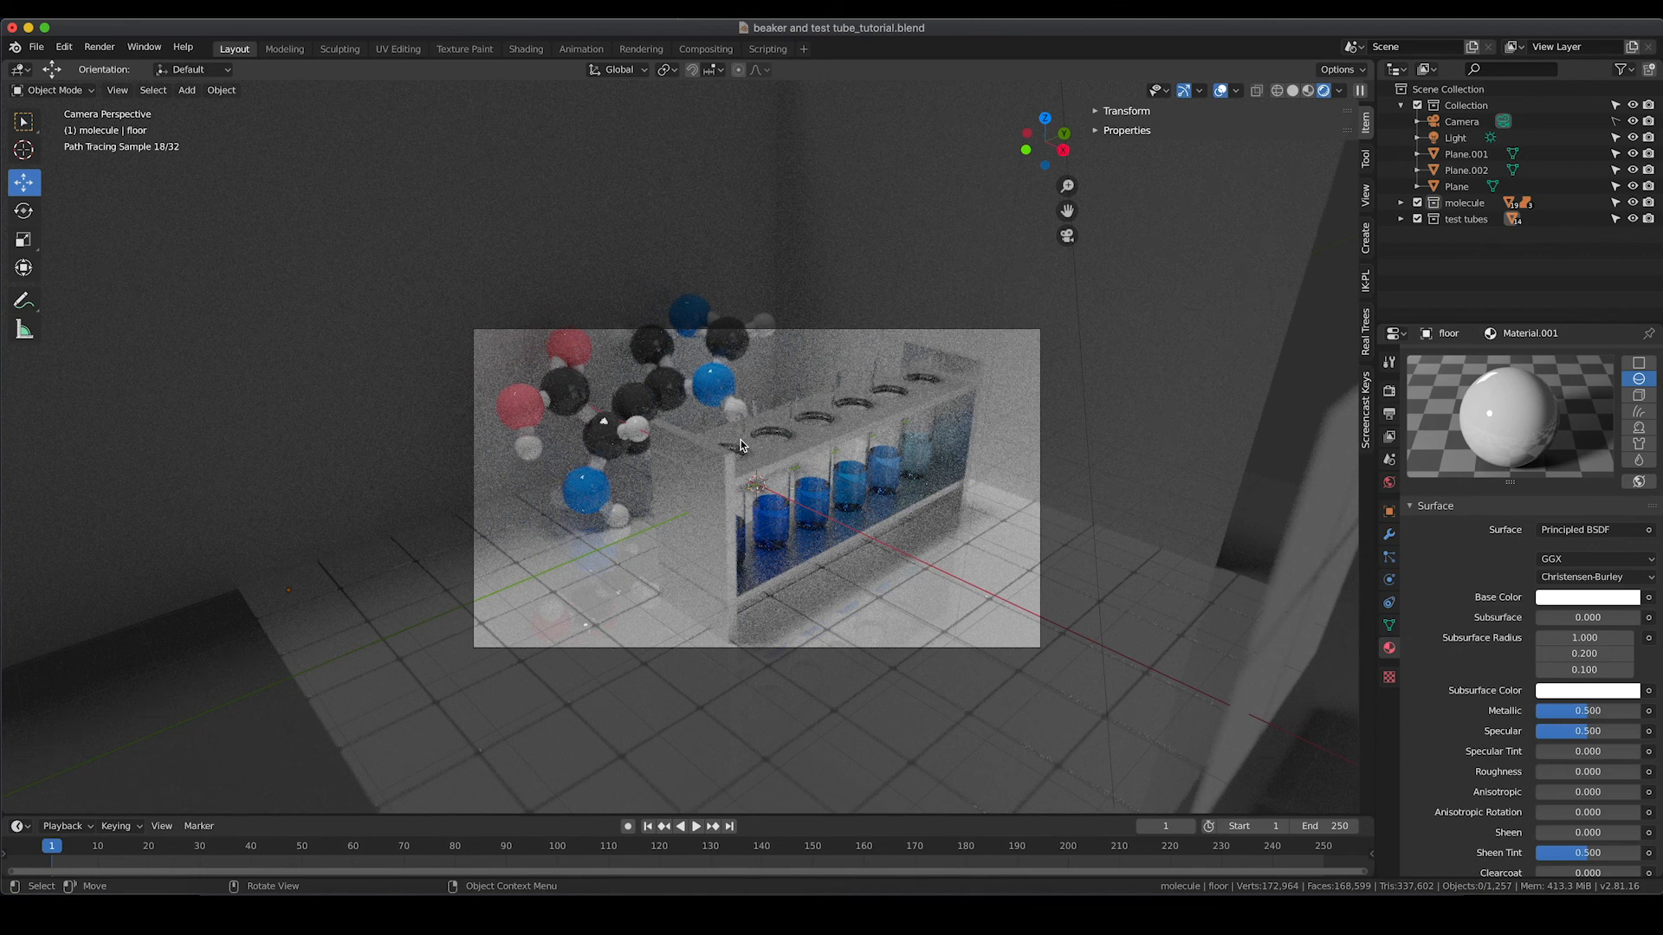
pyautogui.click(98, 46)
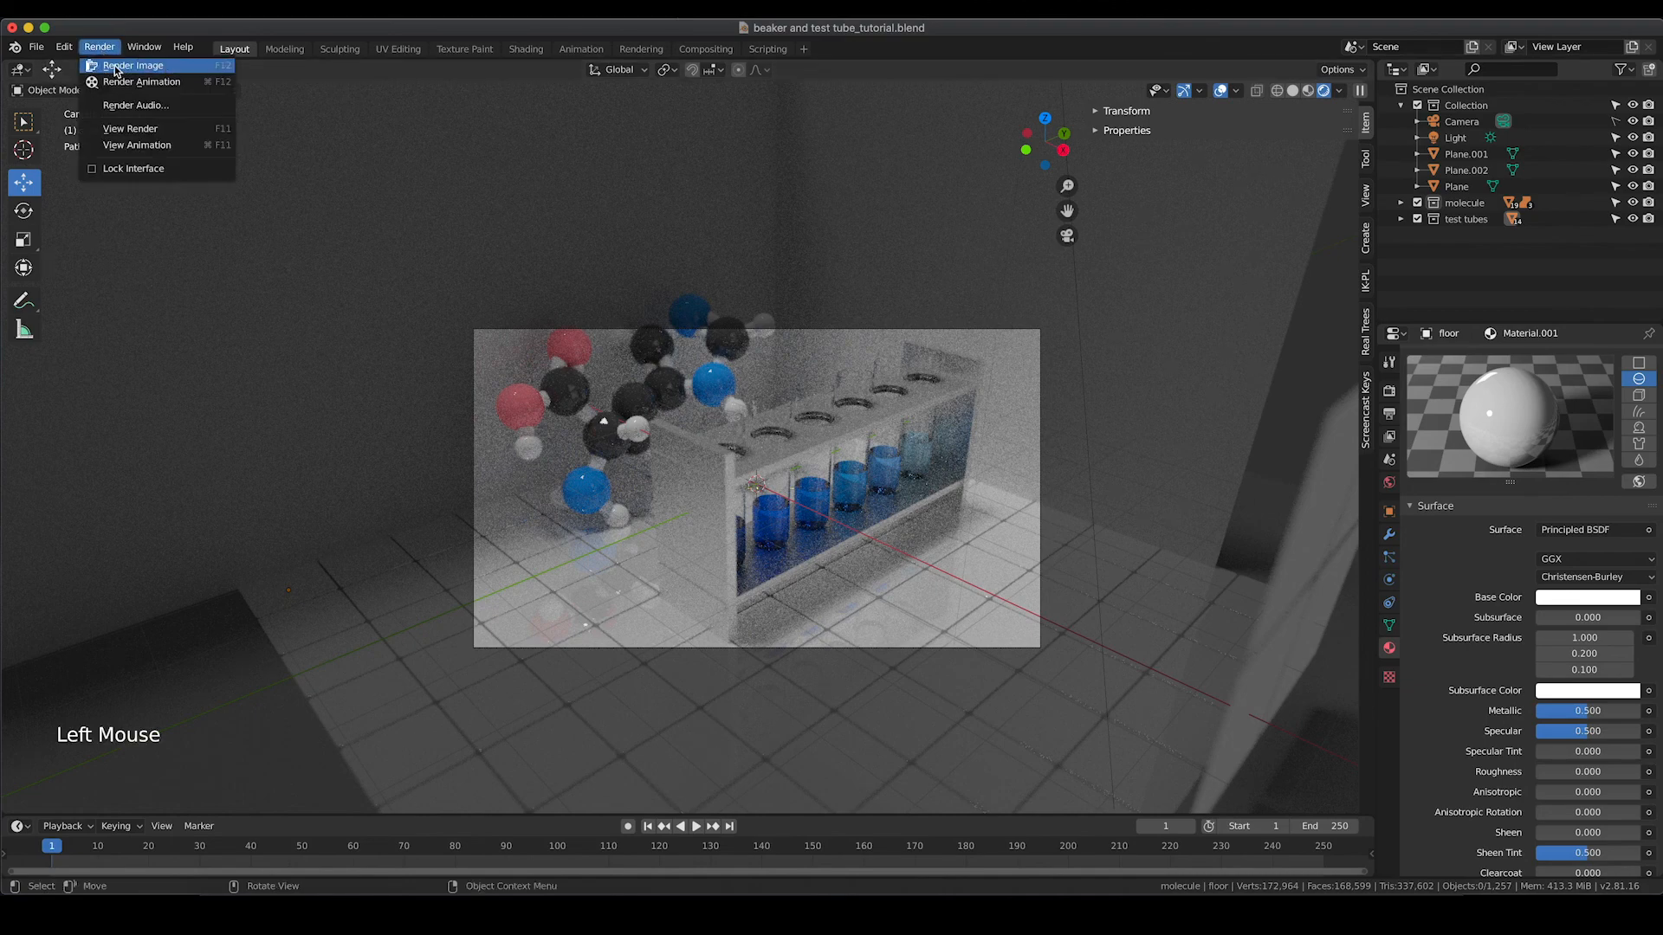
pyautogui.click(115, 69)
pyautogui.moveTo(512, 31); pyautogui.dragTo(843, 204)
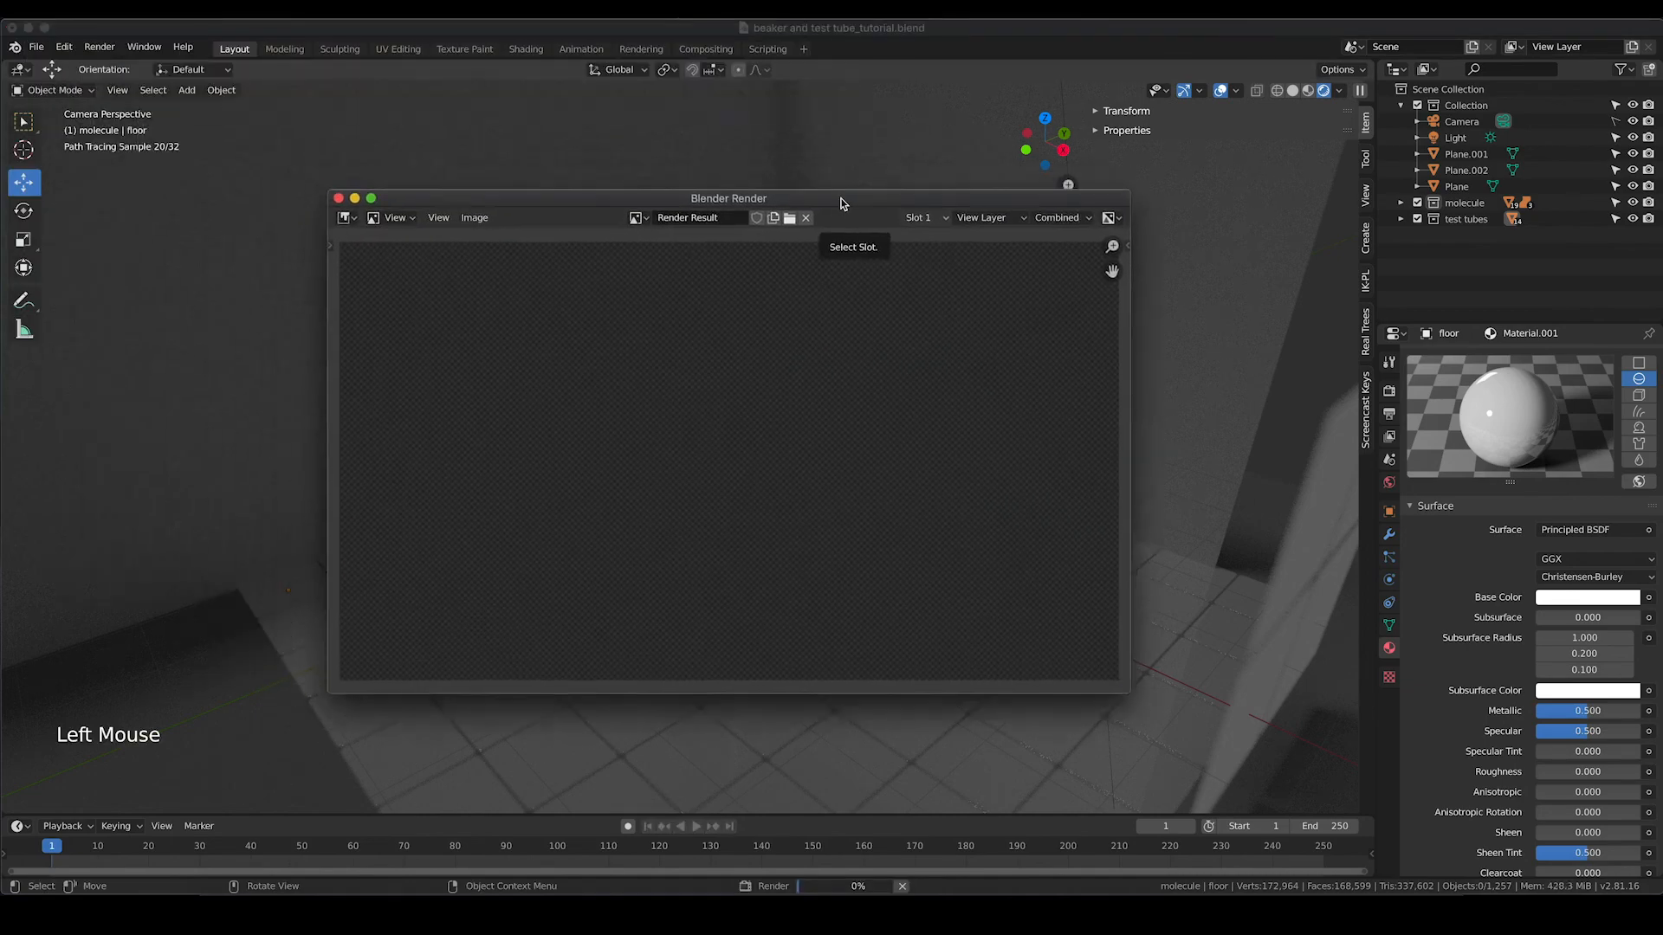